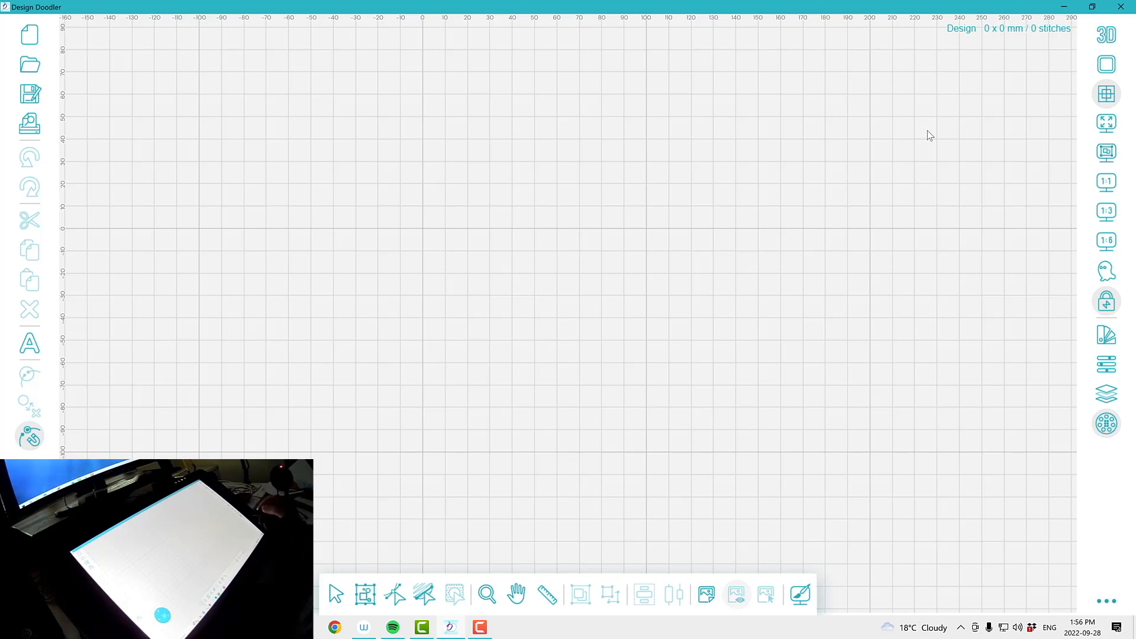
Open the hoop settings, keep the SHV 360 x 200 mm hoop and display it on the canvas
left_click(1105, 601)
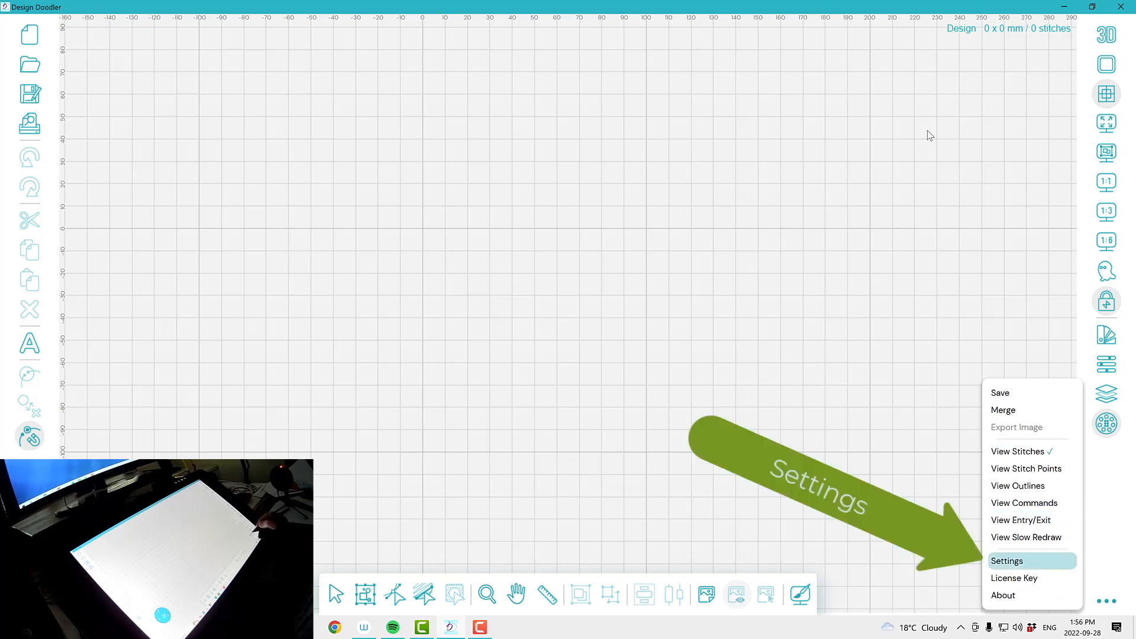
left_click(1006, 561)
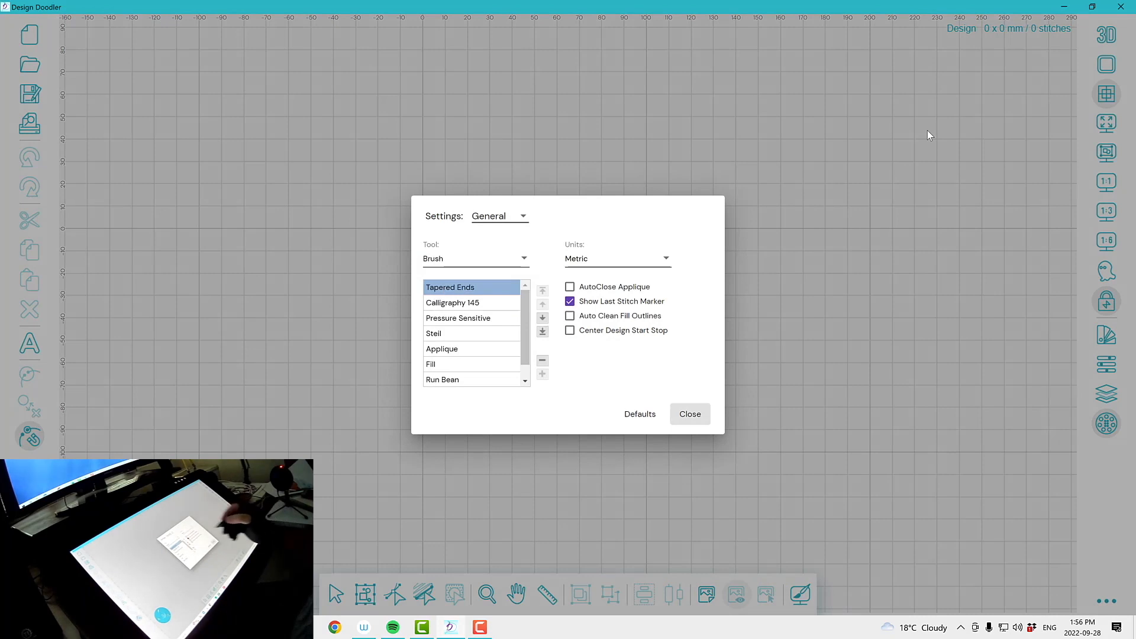
left_click(500, 216)
left_click(486, 244)
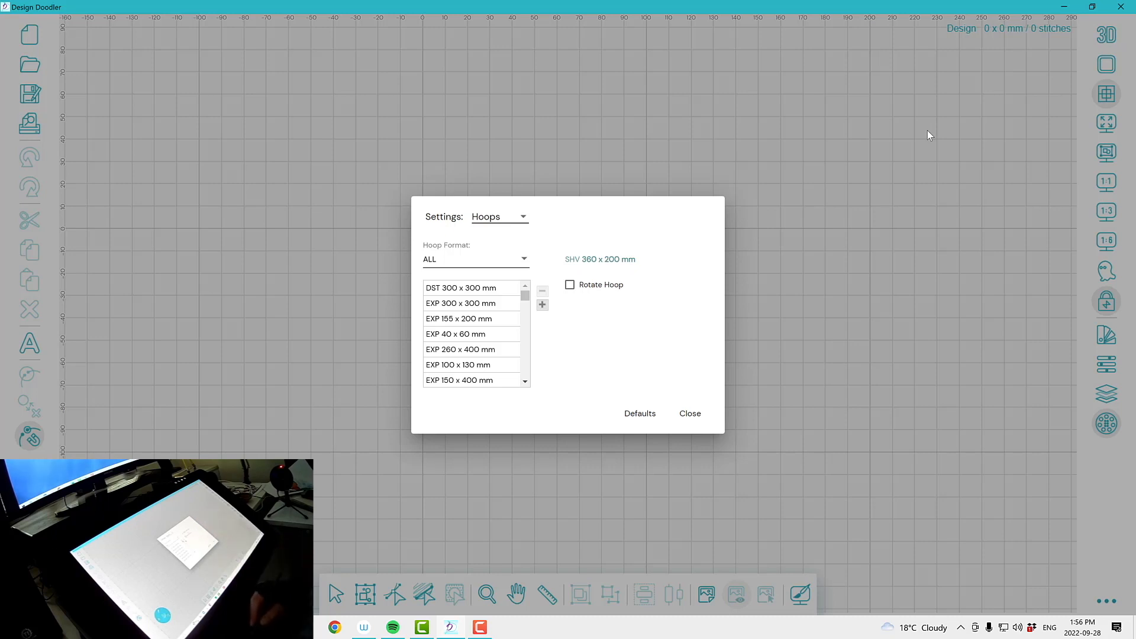
left_click(690, 413)
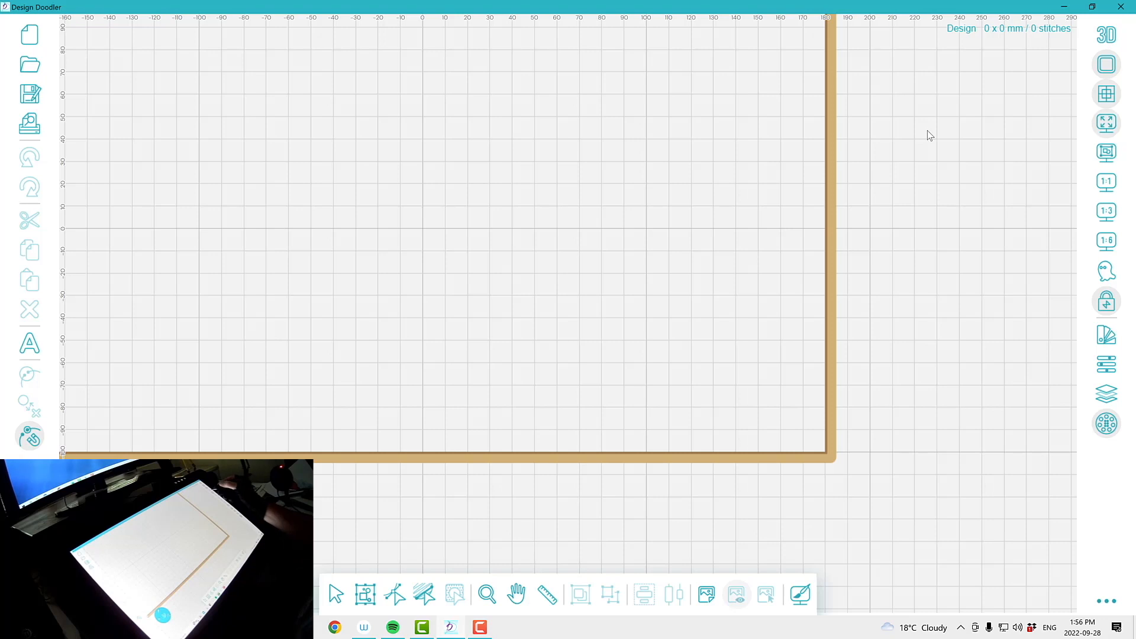
key("h")
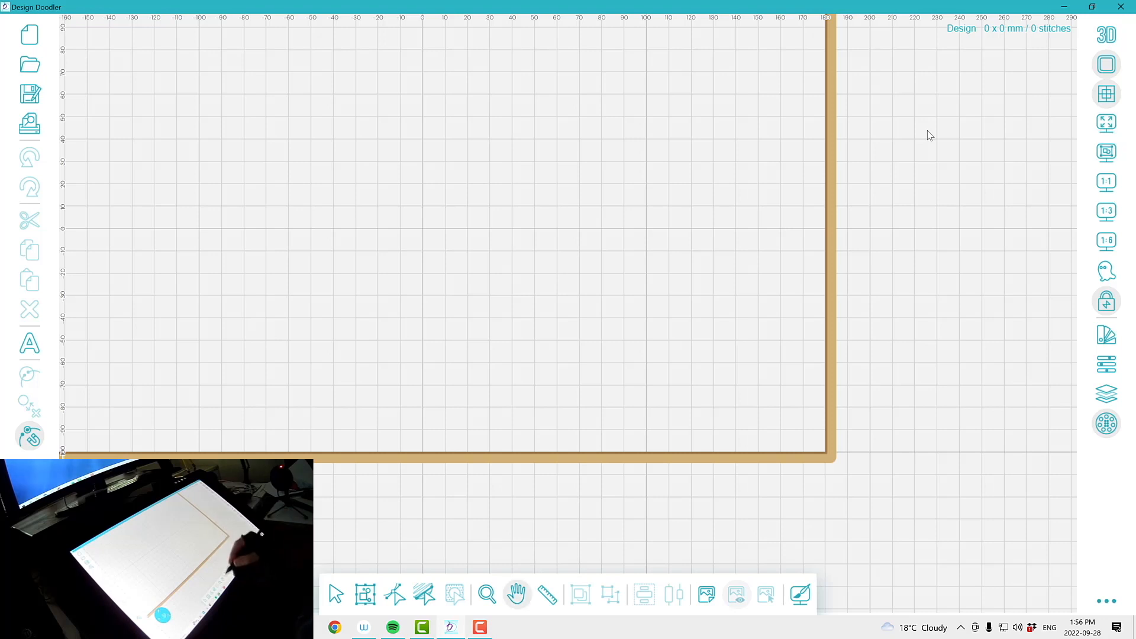
left_click_drag(671, 247, 831, 328)
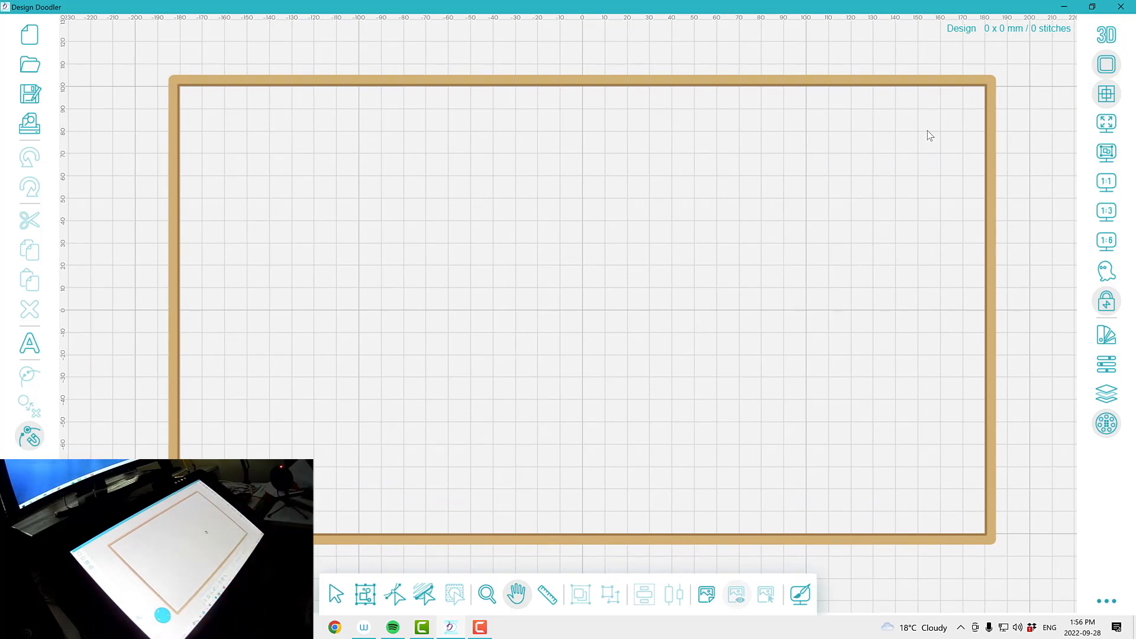
Load the image kid_and_butterfly1 from the Advanced tutorial folder as the backdrop
left_click(707, 594)
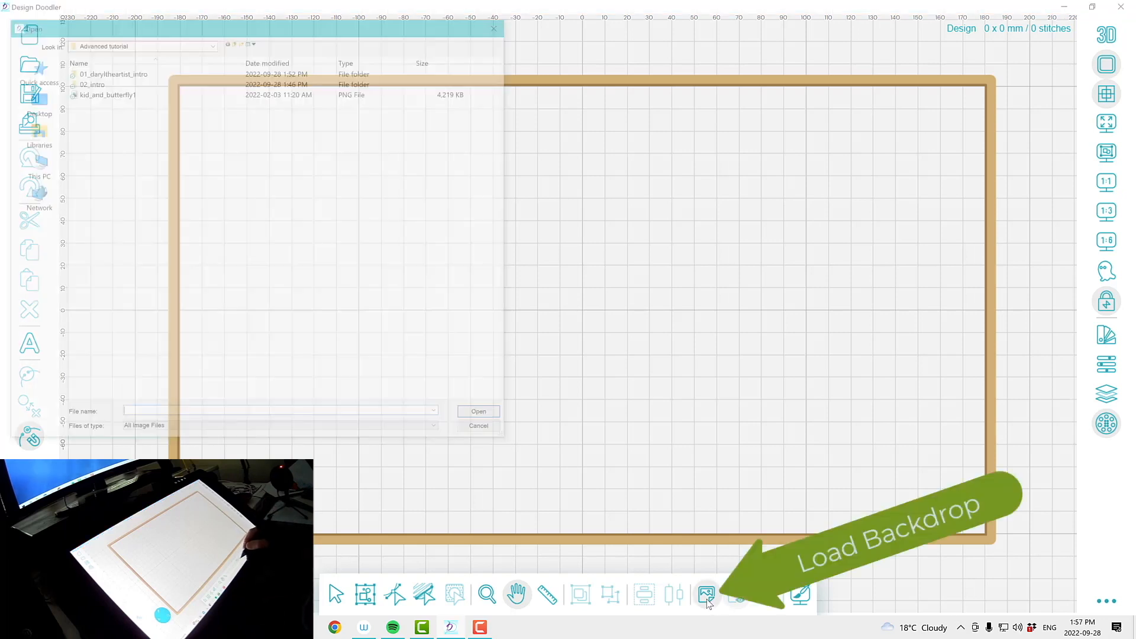
left_click(126, 93)
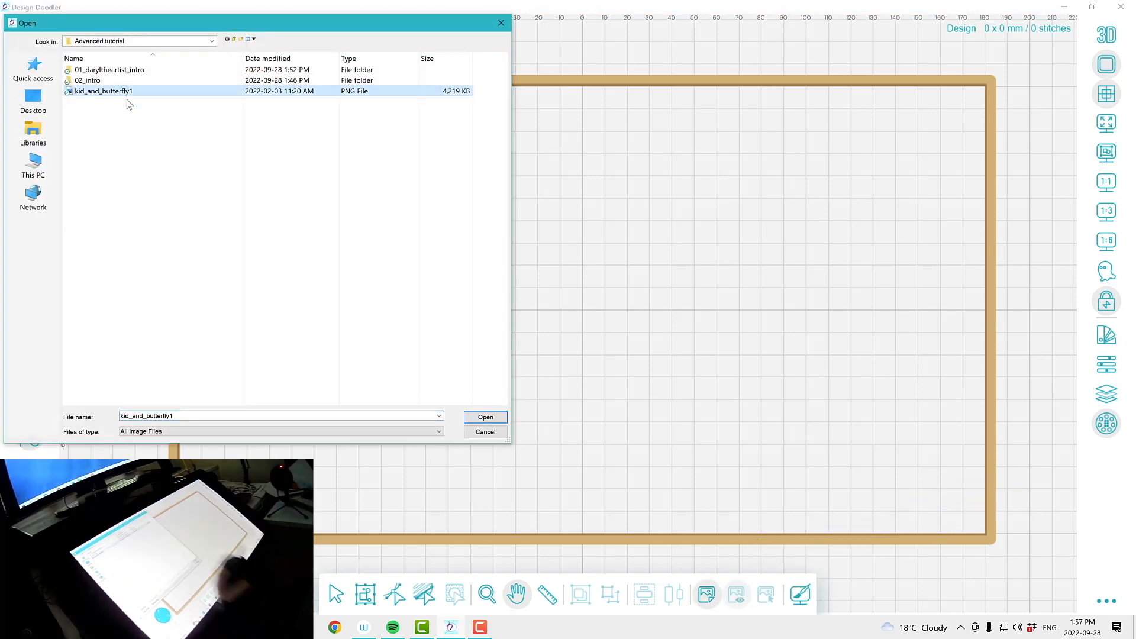
left_click(500, 418)
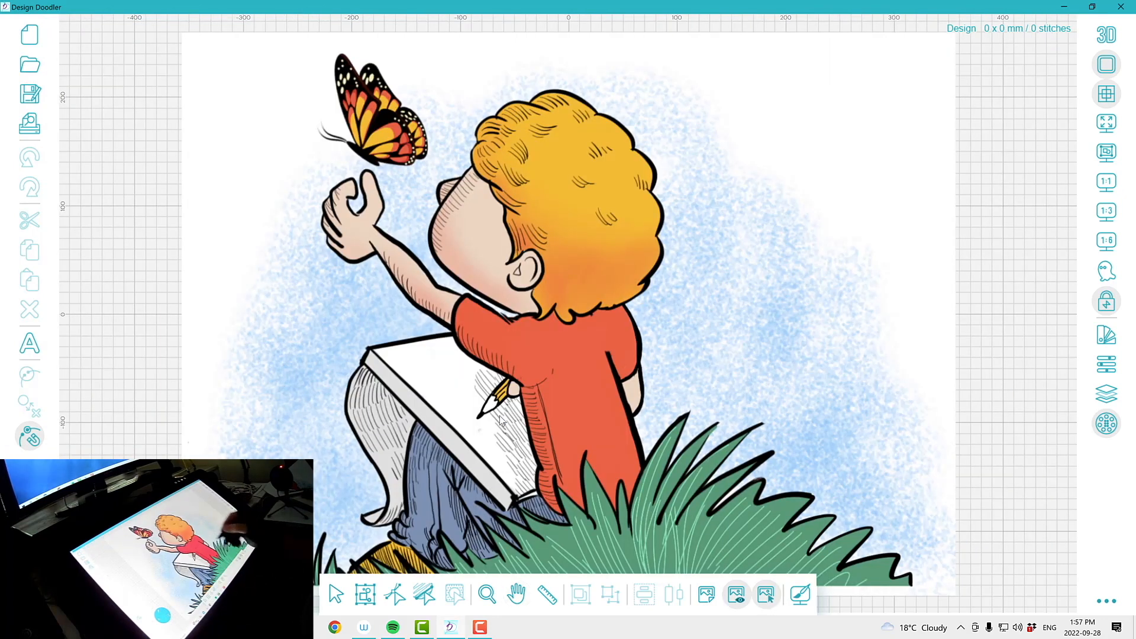
Set the backdrop image's height to 190 mm with its aspect ratio maintained
left_click(500, 419)
left_click(1106, 364)
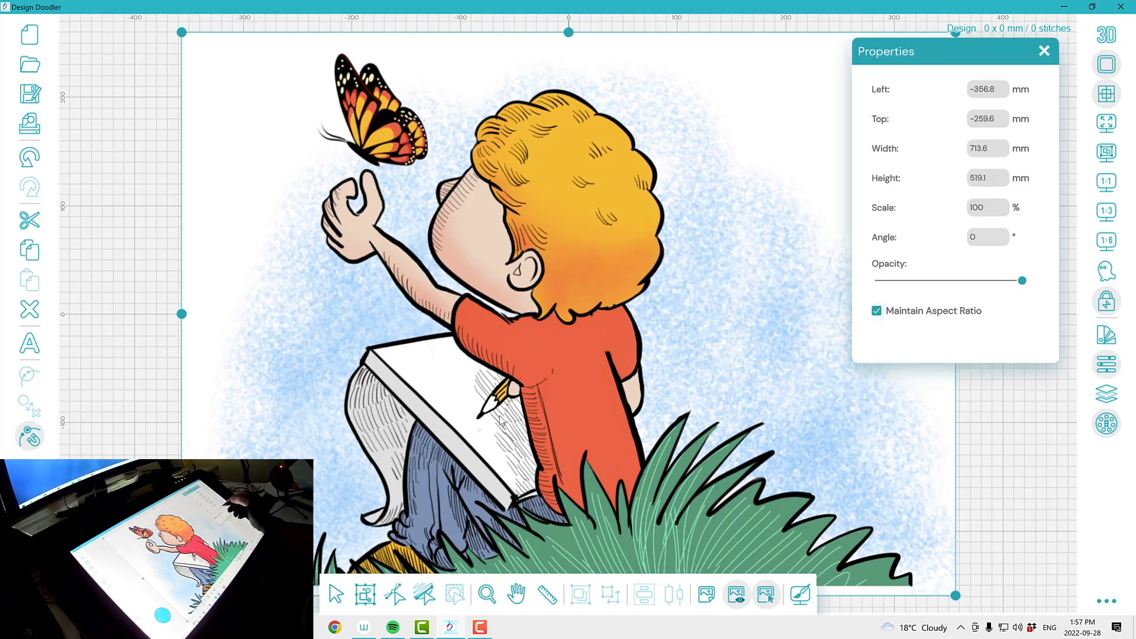
left_click(987, 148)
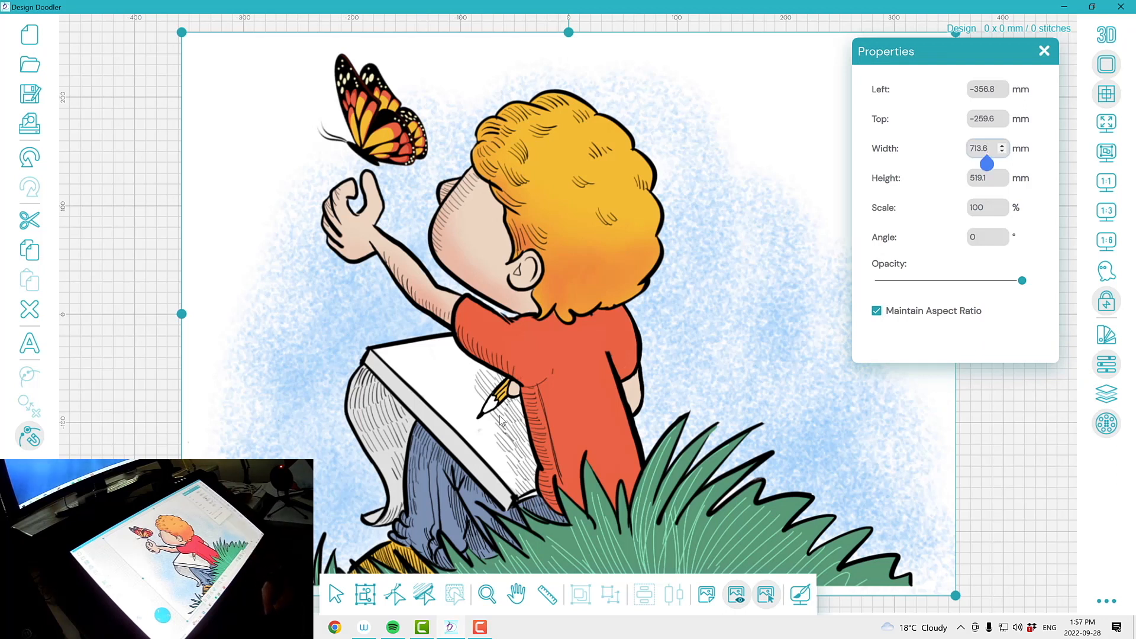
left_click(987, 178)
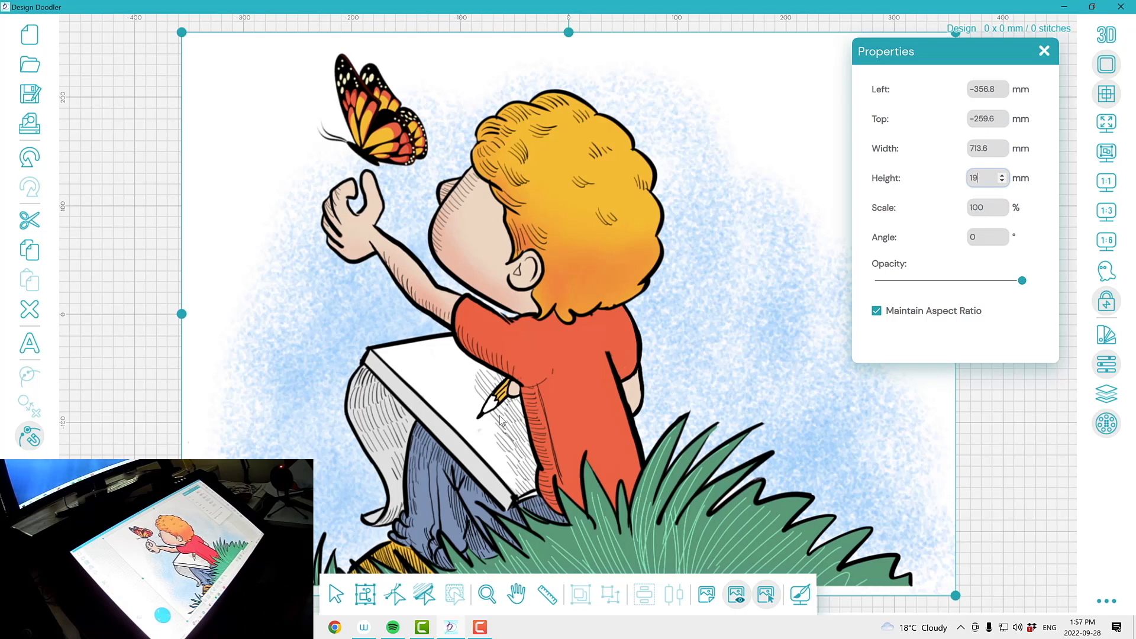
key("Return")
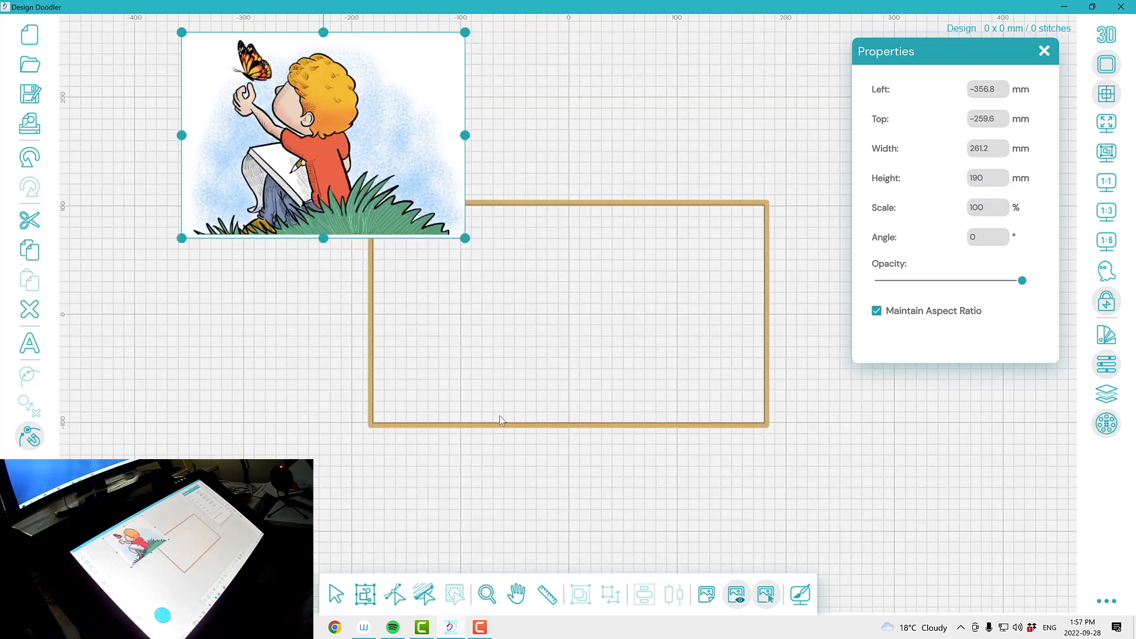
Center the backdrop image inside the hoop and lower its opacity to about a quarter
left_click_drag(323, 135, 577, 313)
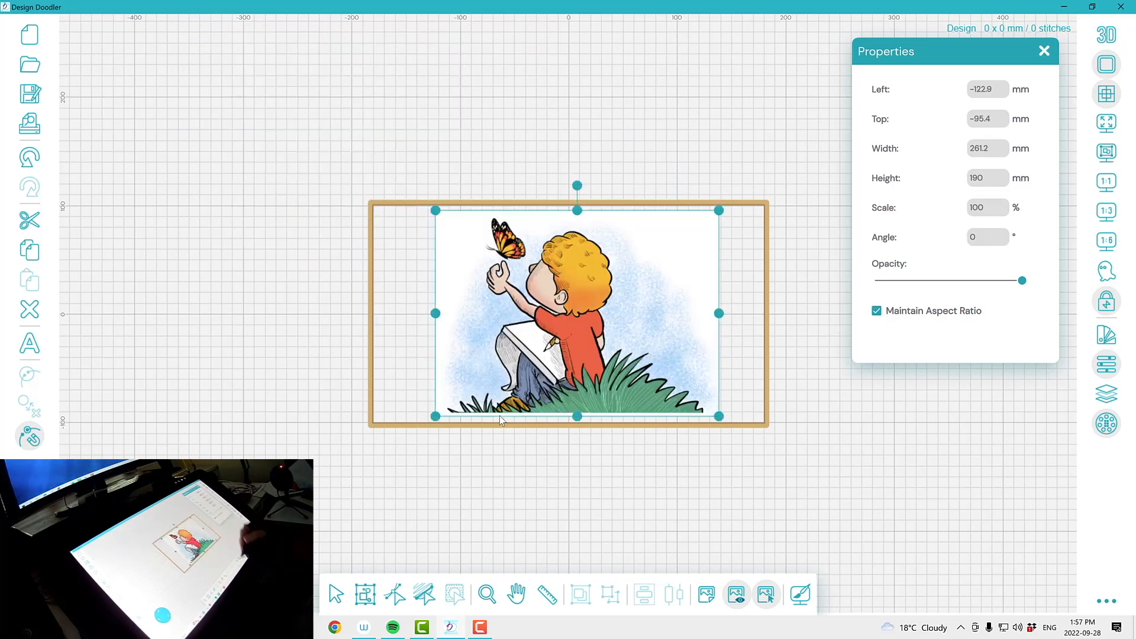
left_click_drag(577, 313, 569, 314)
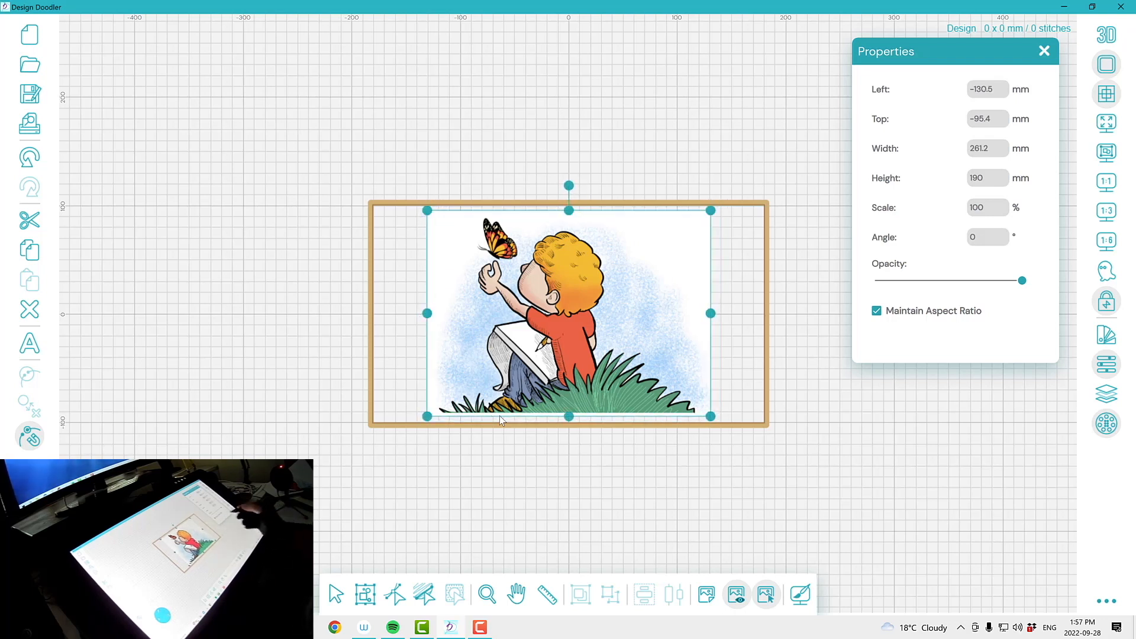
left_click_drag(1023, 280, 912, 280)
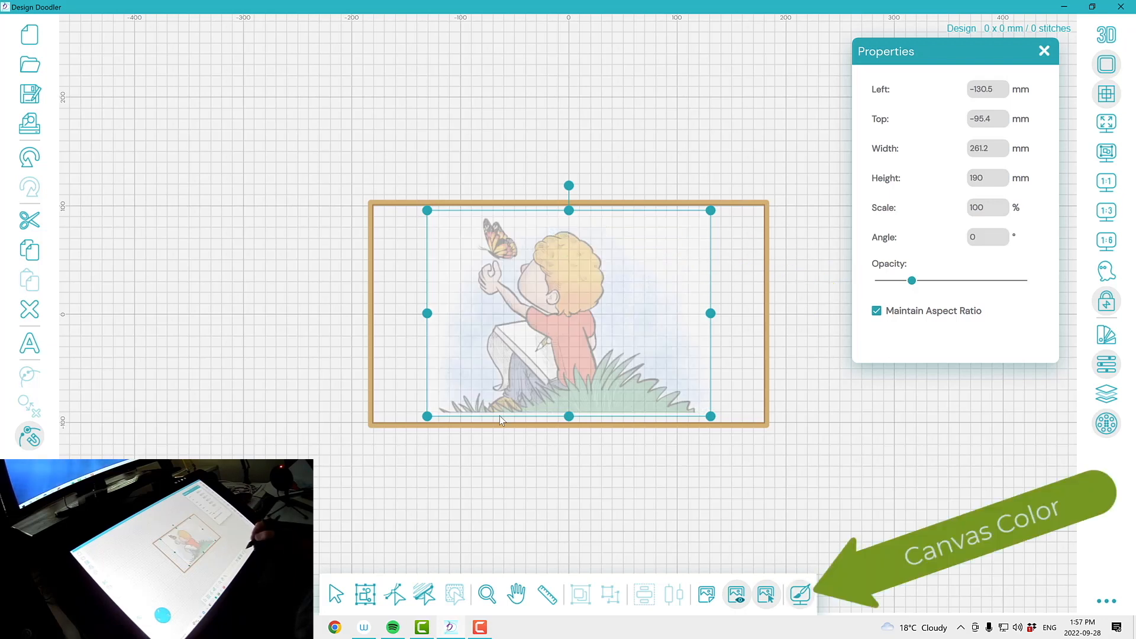
Change the canvas background to a solid muted green and show the Sequence View
left_click(800, 593)
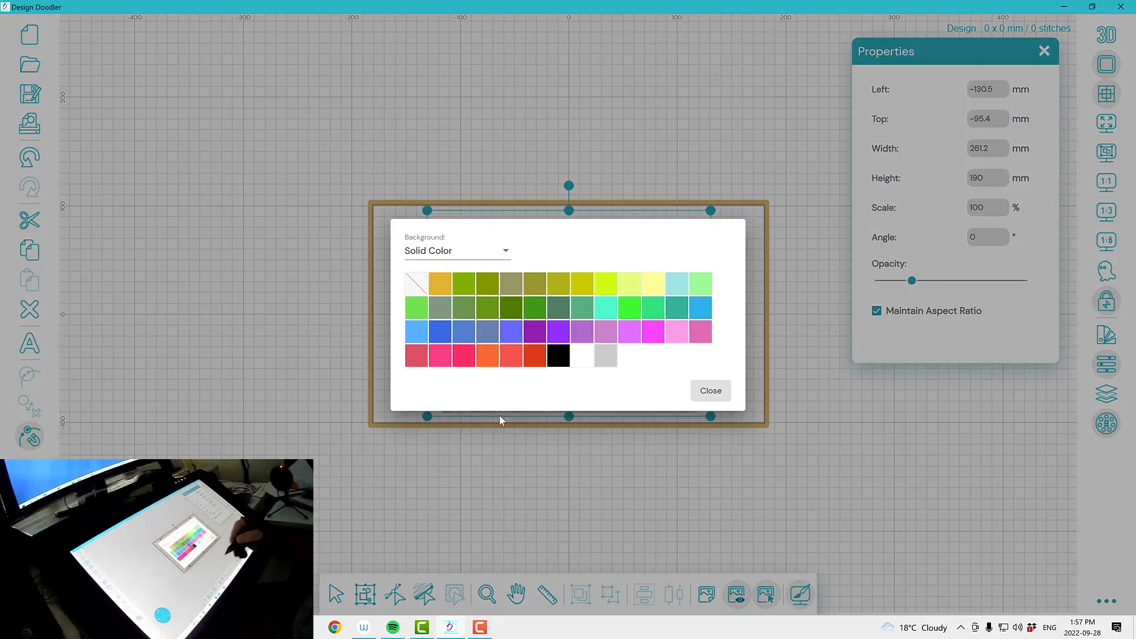
left_click(464, 308)
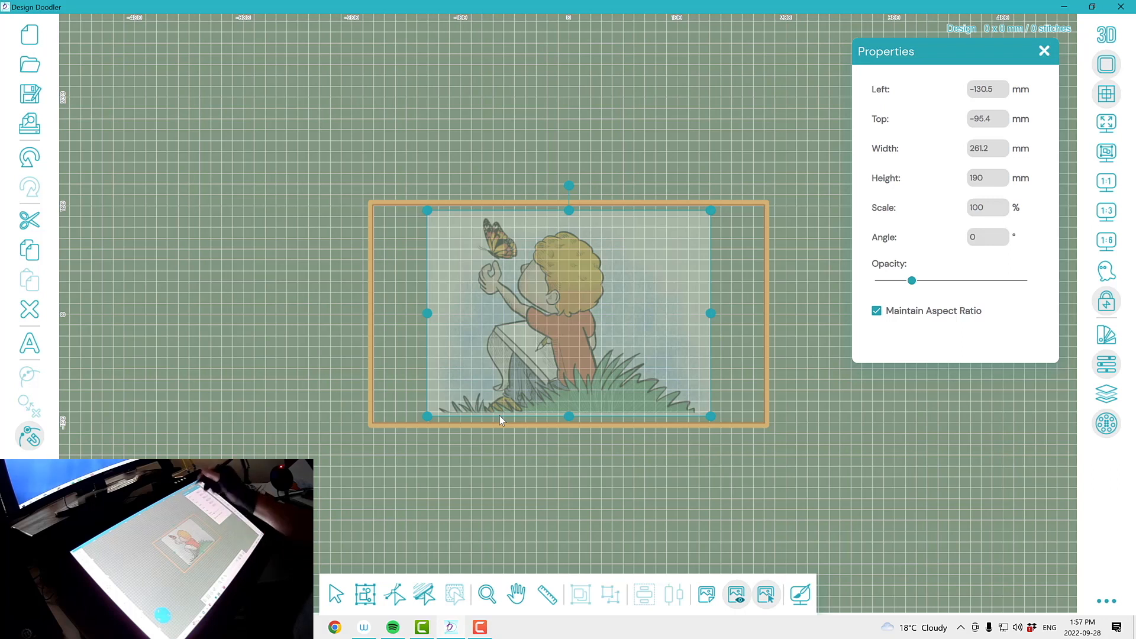
left_click(1107, 394)
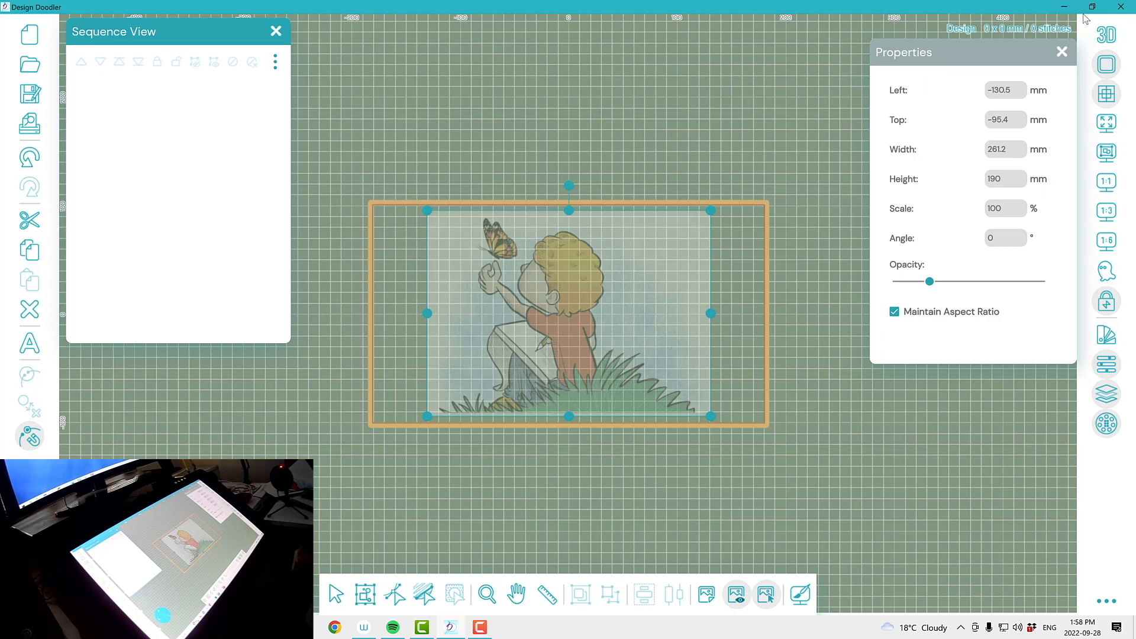
Switch the drawing tool to fill stitching for the bare arm patch beside the red shirt's back
left_click(487, 594)
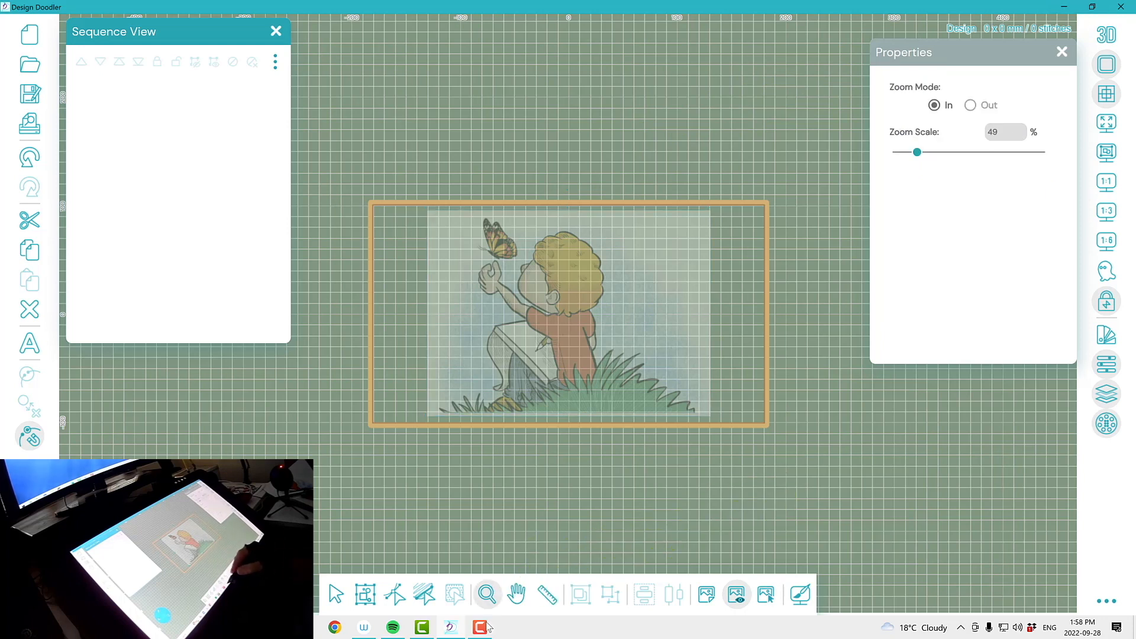
left_click(569, 300)
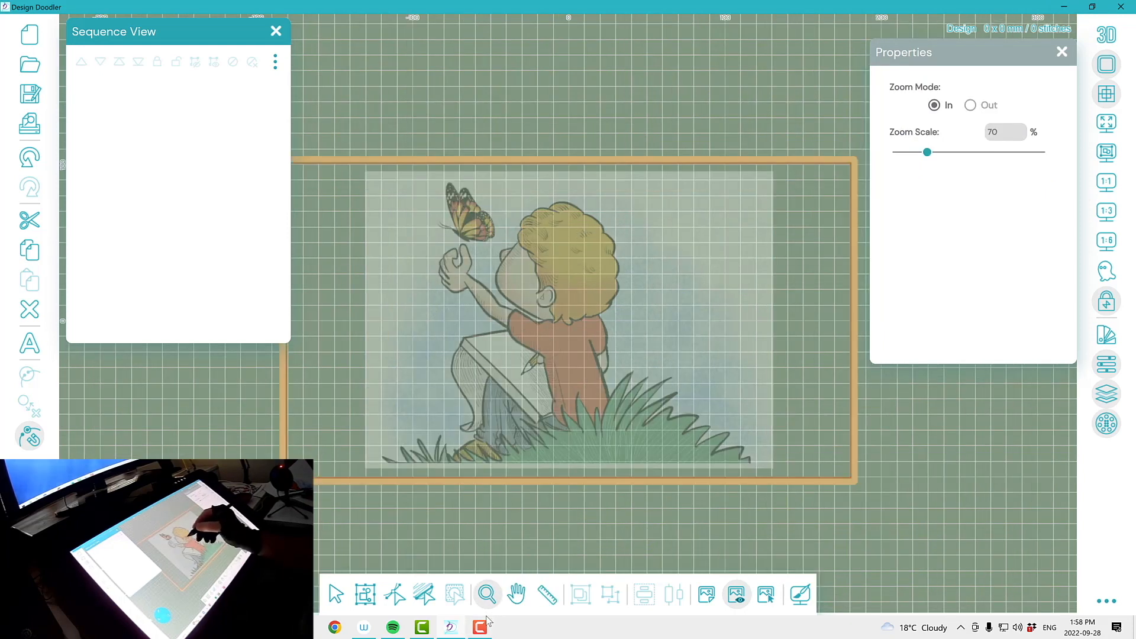
left_click(570, 297)
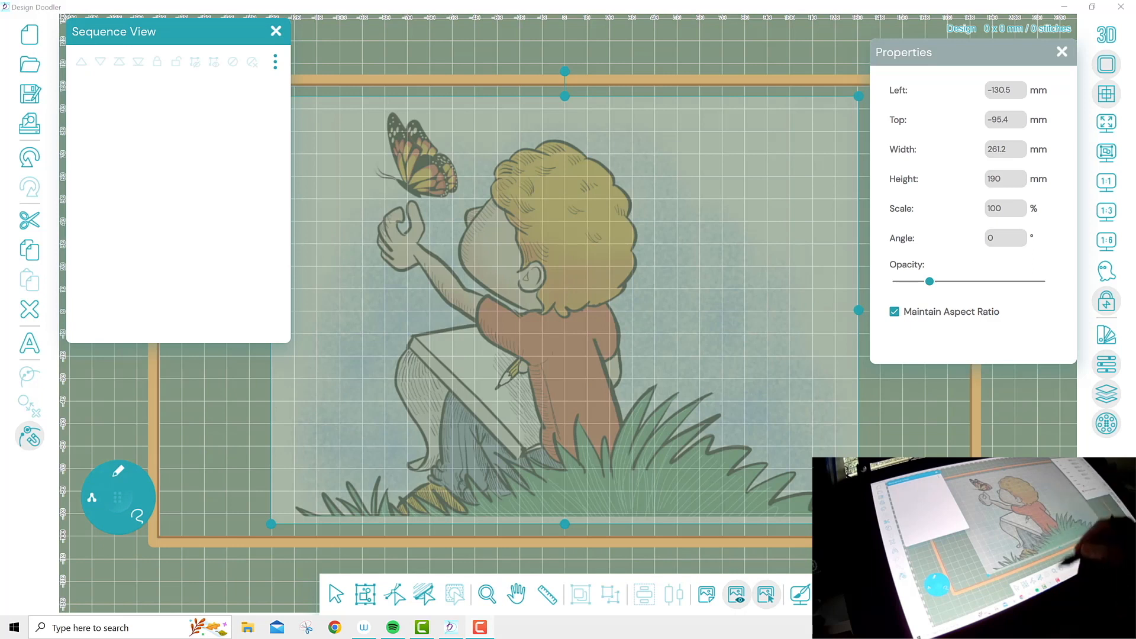
left_click(487, 594)
scroll(617, 373, "up", 2)
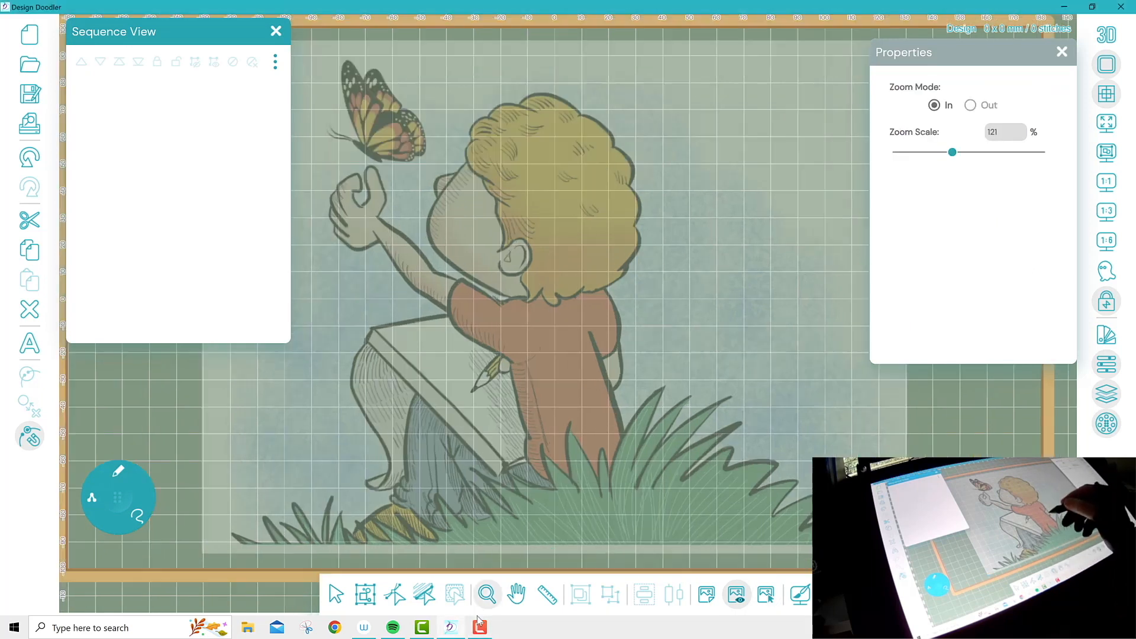
scroll(619, 380, "up", 8)
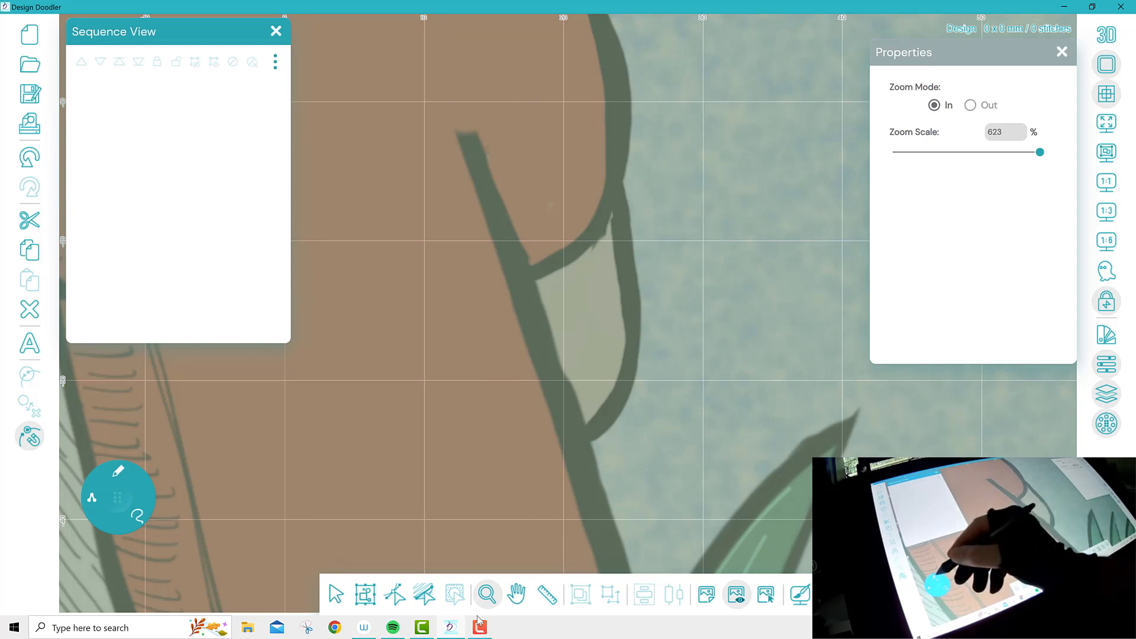
left_click(119, 471)
left_click(108, 544)
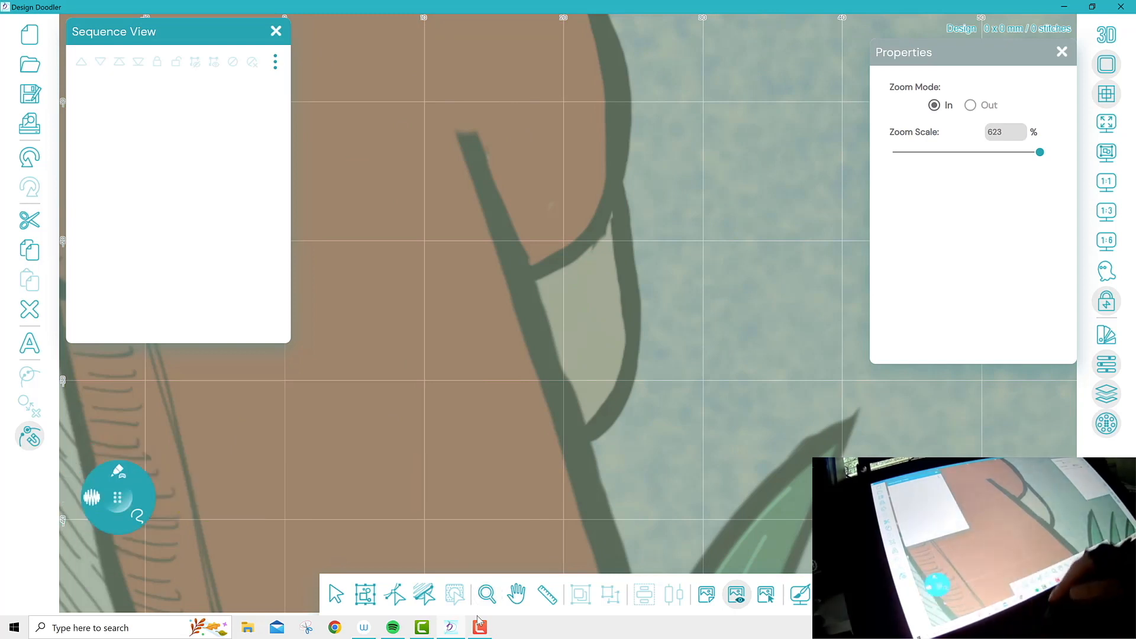
Choose the Brother 307 Linen thread and trace a closed fill around the bare arm patch below the sleeve
left_click(1107, 335)
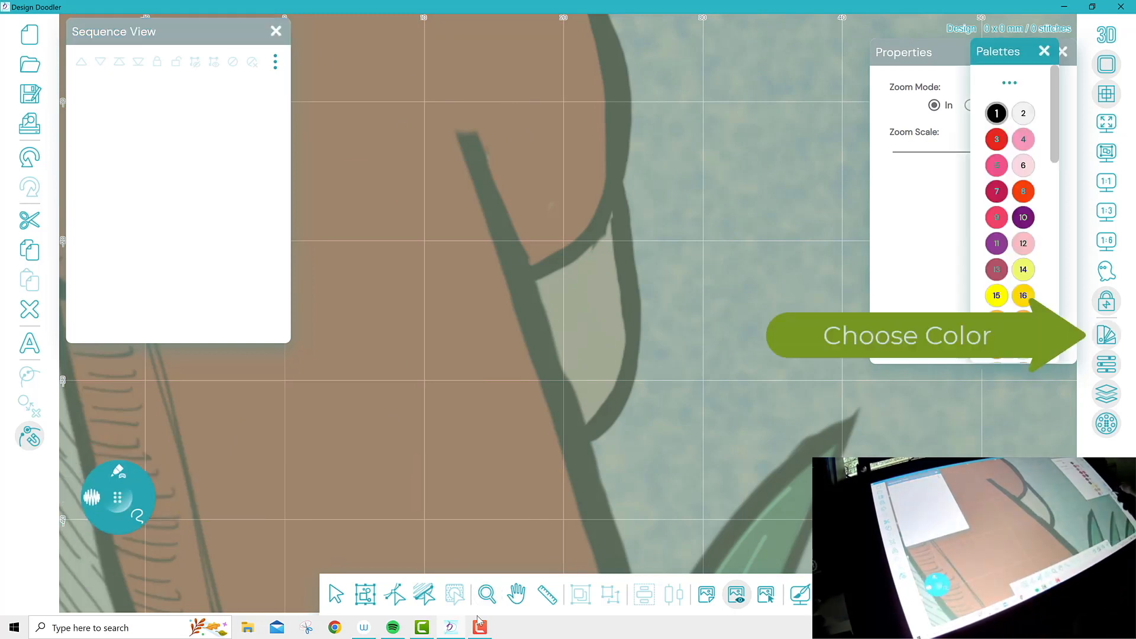
scroll(1014, 213, "down", 3)
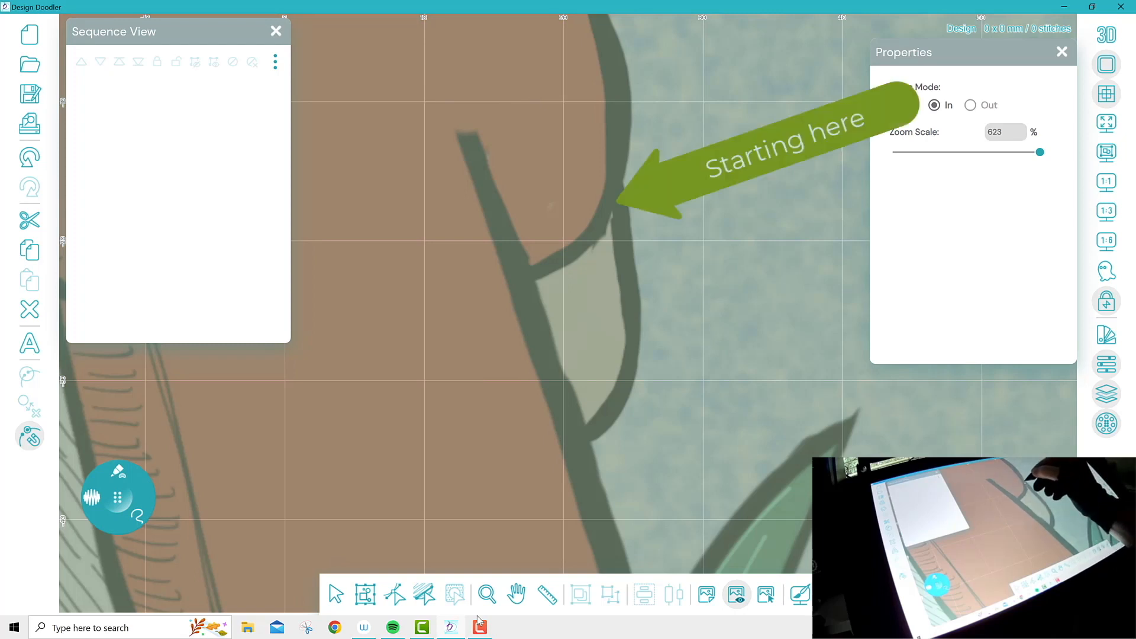
mouse_move(598, 222)
left_mouse_down()
mouse_move(521, 276)
mouse_move(541, 346)
left_mouse_up()
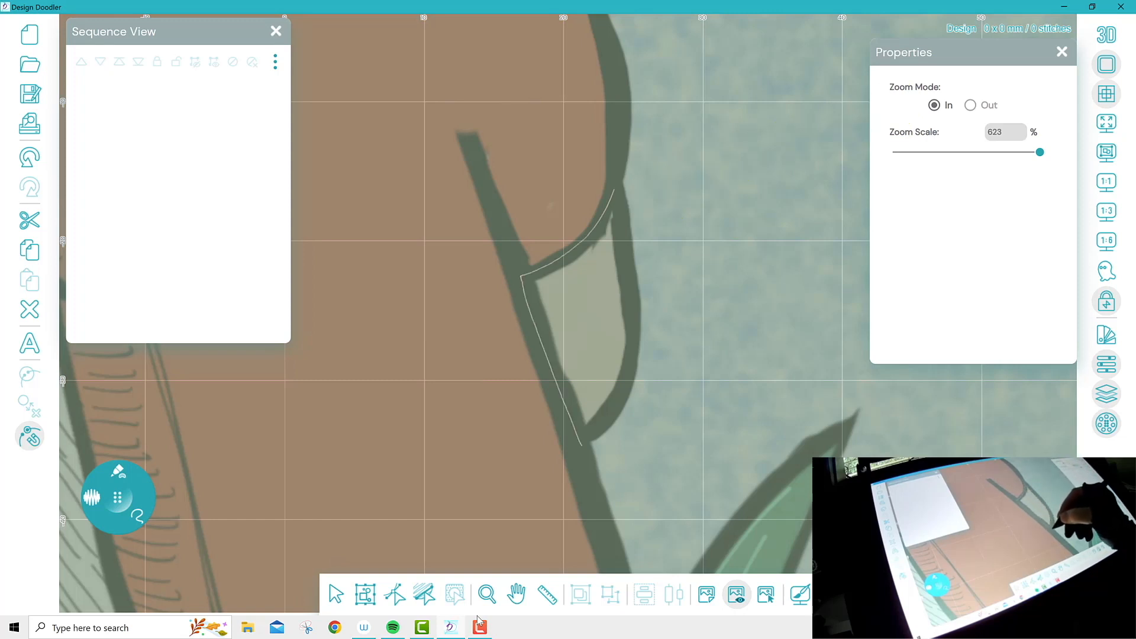
mouse_move(624, 382)
left_mouse_down()
mouse_move(635, 318)
mouse_move(615, 192)
left_mouse_up()
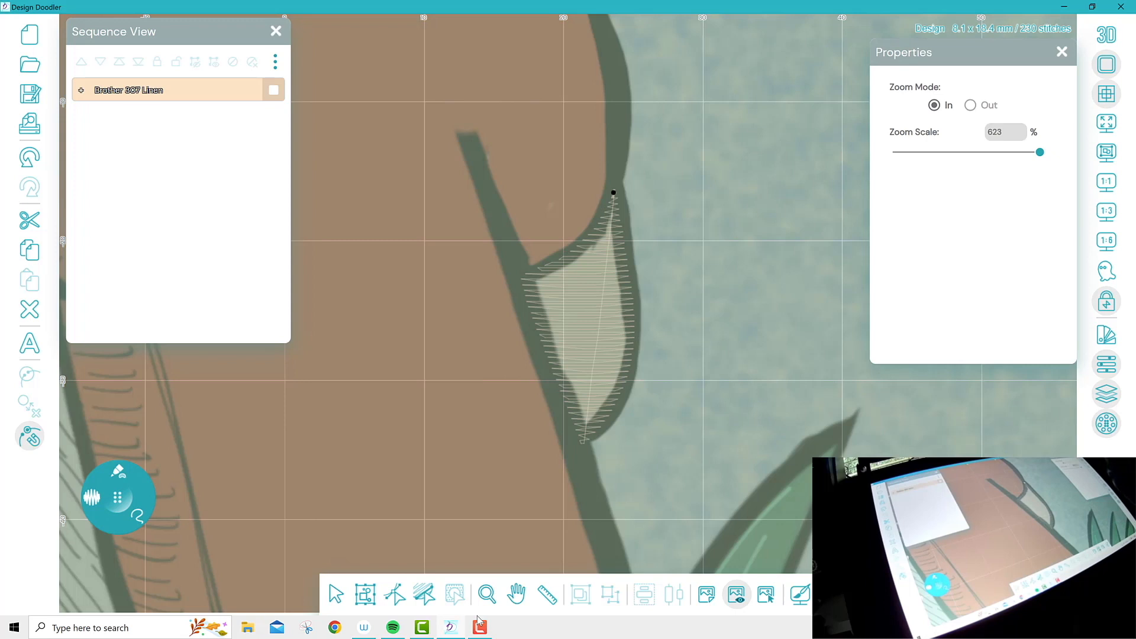
Select the linen arm fill and add Perpendicular and Contour underlay to it
left_click(81, 90)
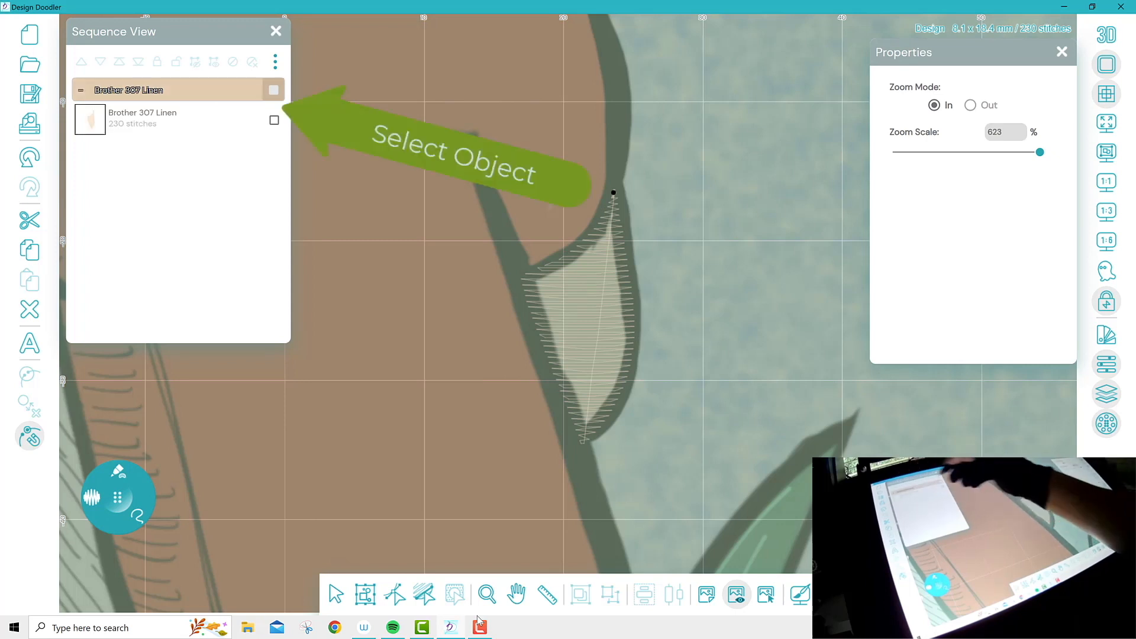
left_click(274, 120)
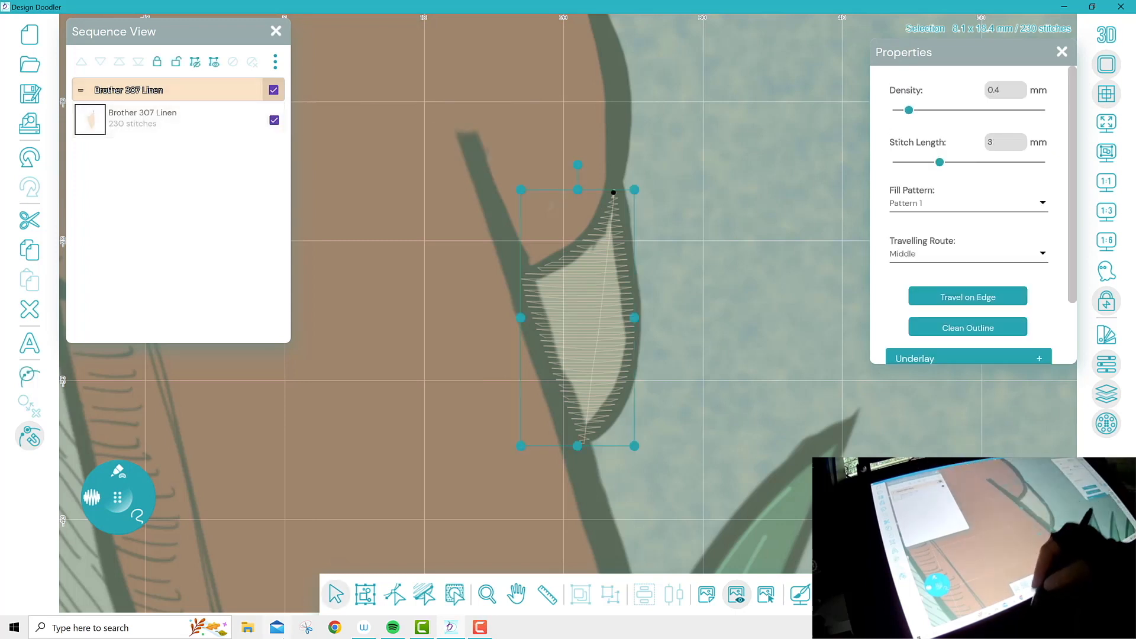
scroll(973, 214, "down", 1)
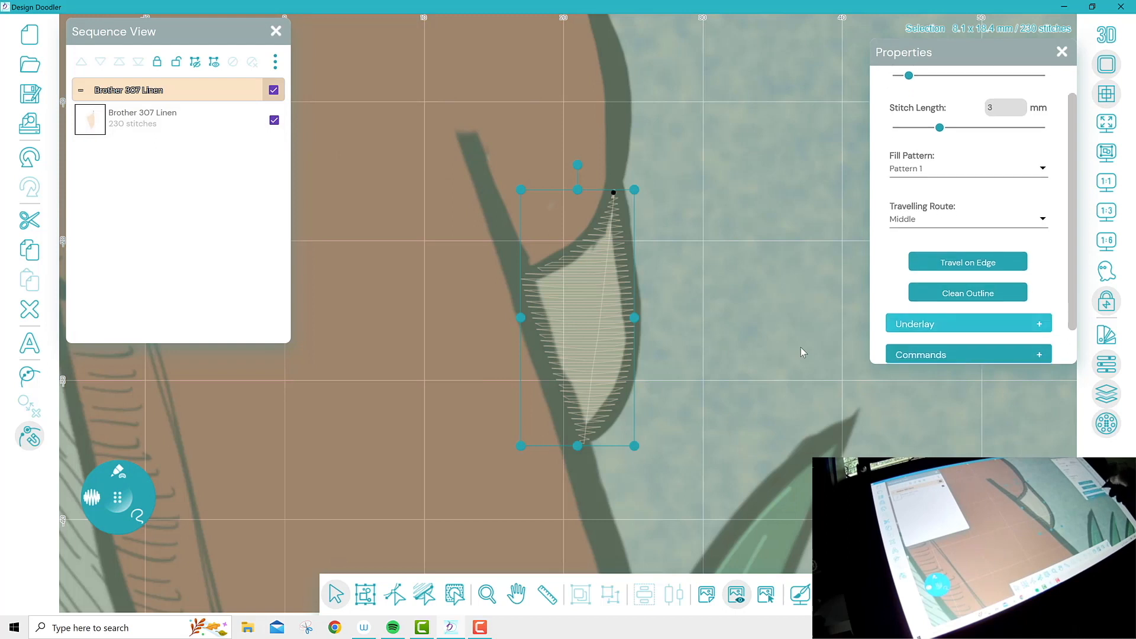
left_click(968, 323)
scroll(973, 214, "down", 1)
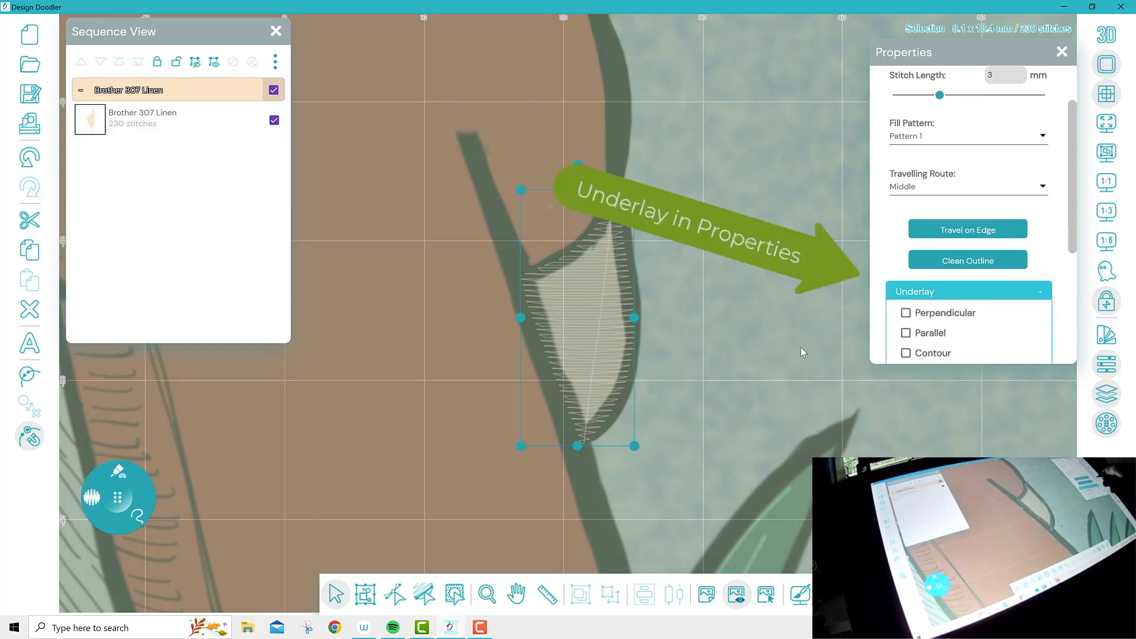
left_click(905, 313)
left_click(905, 354)
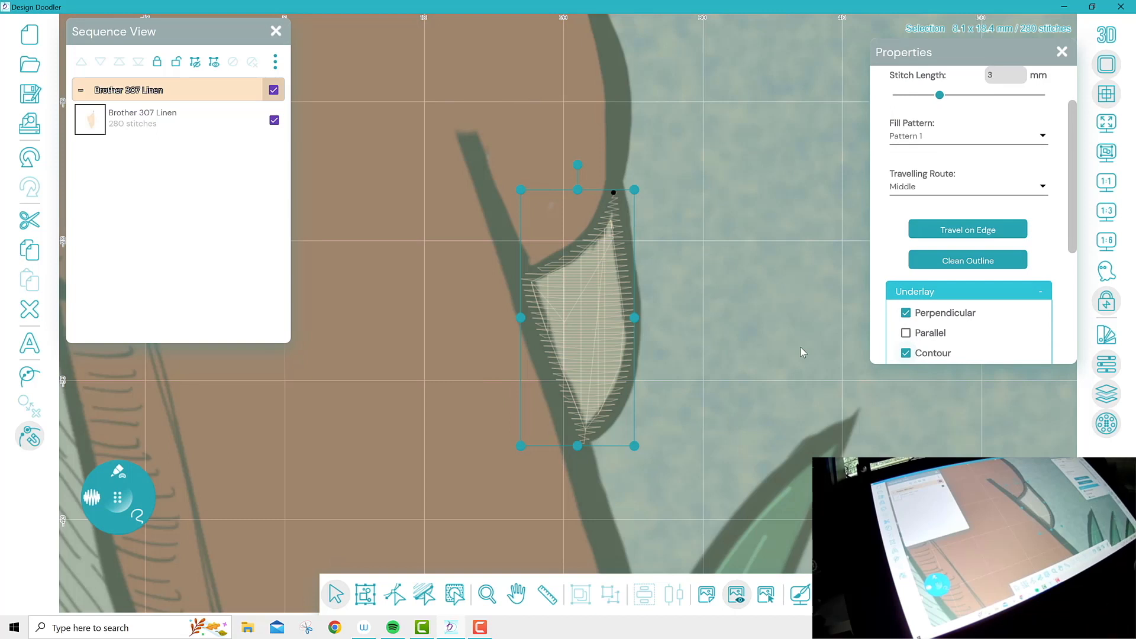
Switch to running stitch and trace a connecting line from the arm patch along the shirt's back and hairline to the neck
left_click(517, 594)
left_click_drag(497, 190, 710, 355)
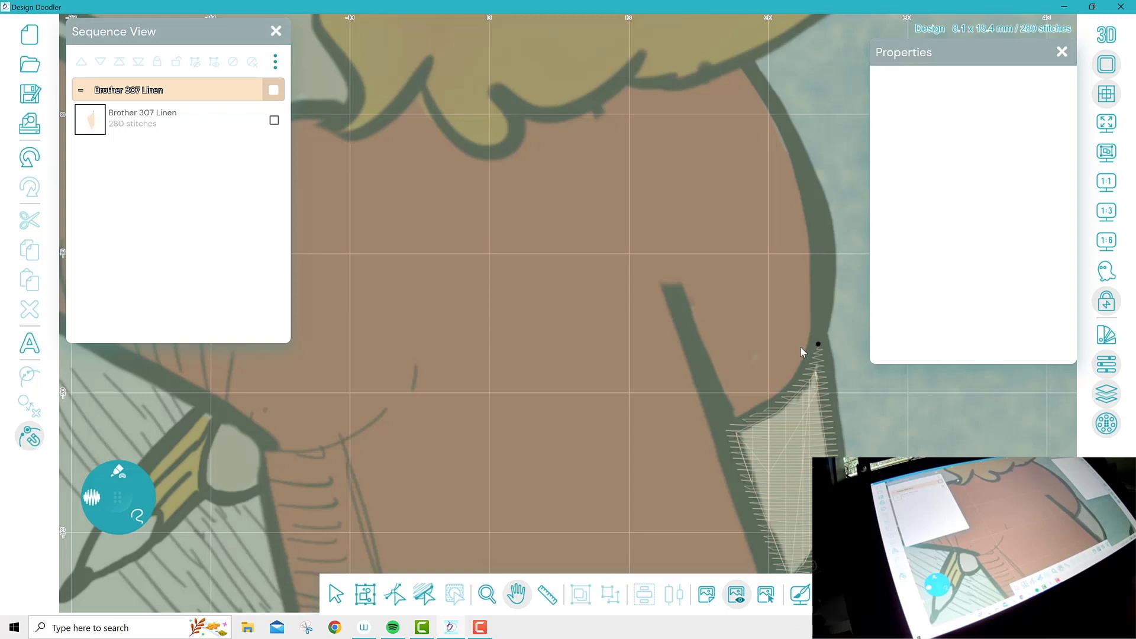
left_click(69, 497)
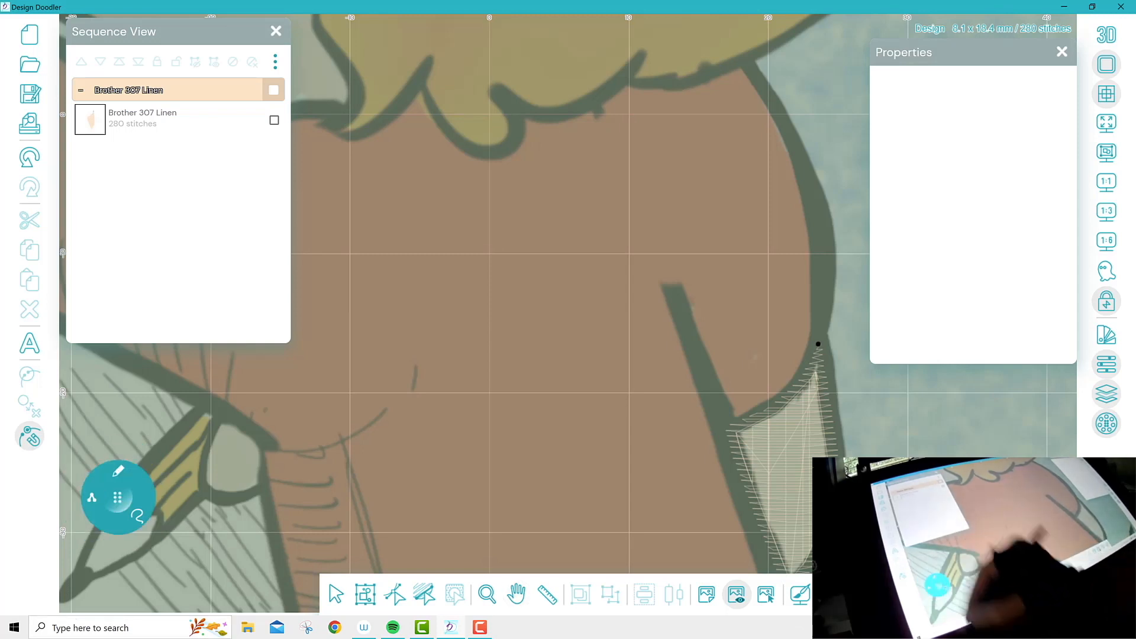
mouse_move(823, 316)
left_mouse_down()
mouse_move(823, 219)
mouse_move(759, 86)
left_mouse_up()
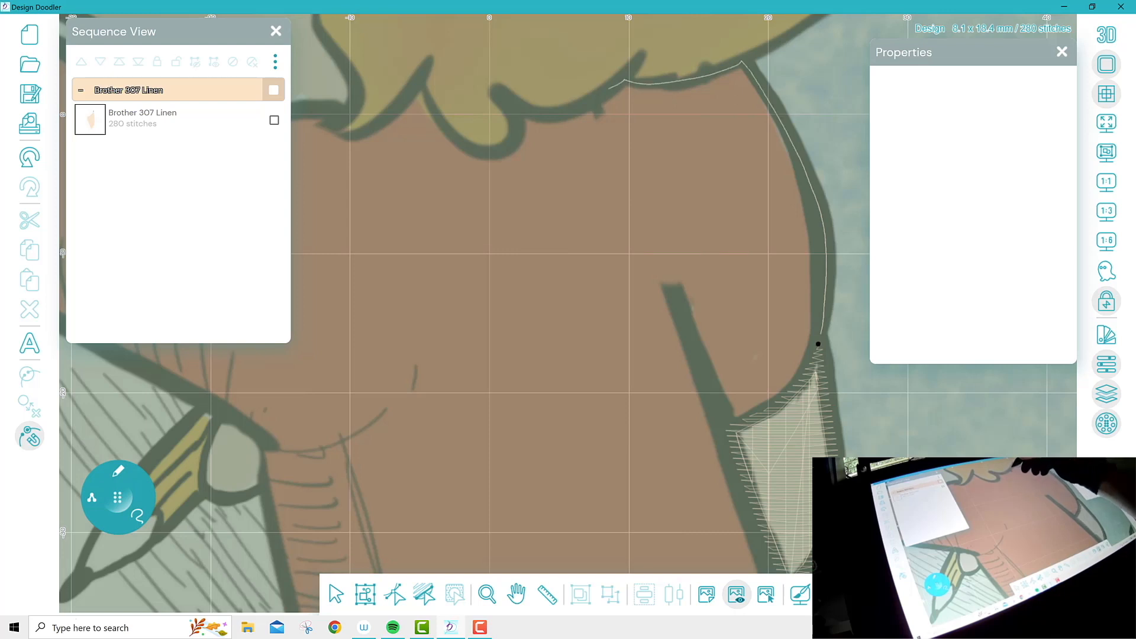
mouse_move(610, 88)
left_mouse_down()
mouse_move(556, 111)
mouse_move(509, 106)
mouse_move(506, 144)
mouse_move(482, 151)
mouse_move(454, 140)
mouse_move(418, 79)
mouse_move(370, 128)
mouse_move(330, 129)
mouse_move(338, 104)
left_mouse_up()
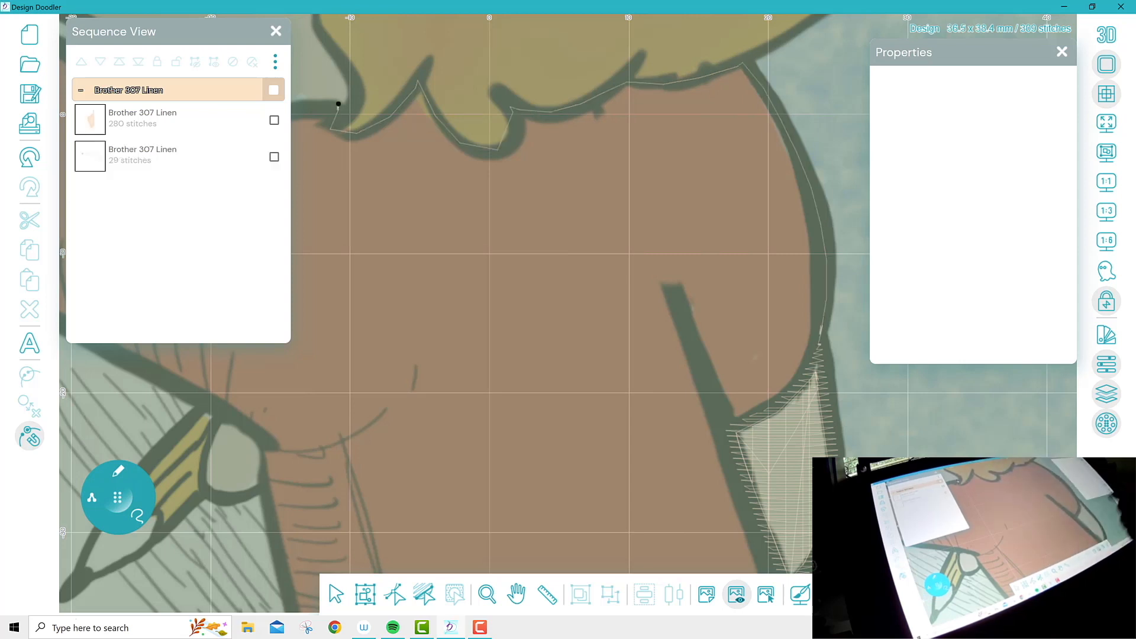
Switch back to fill stitching and trace a closed linen fill around the kid's face, ear and neck
left_click(516, 594)
left_click_drag(417, 242, 555, 342)
left_click_drag(476, 205, 717, 529)
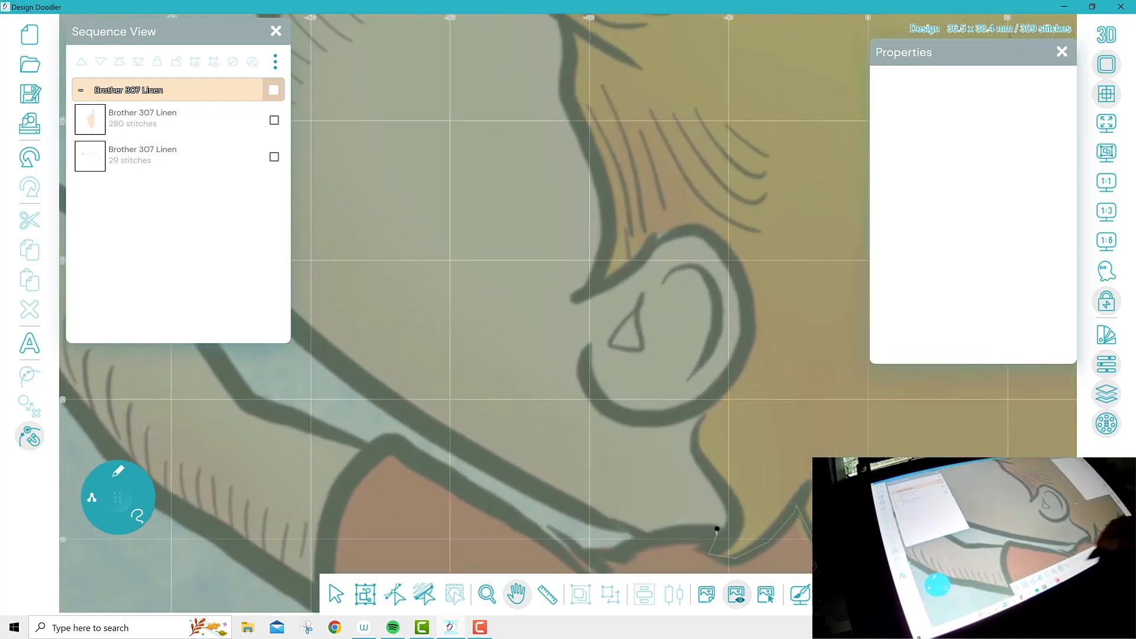
left_click(487, 593)
left_click(971, 105)
left_click(523, 269)
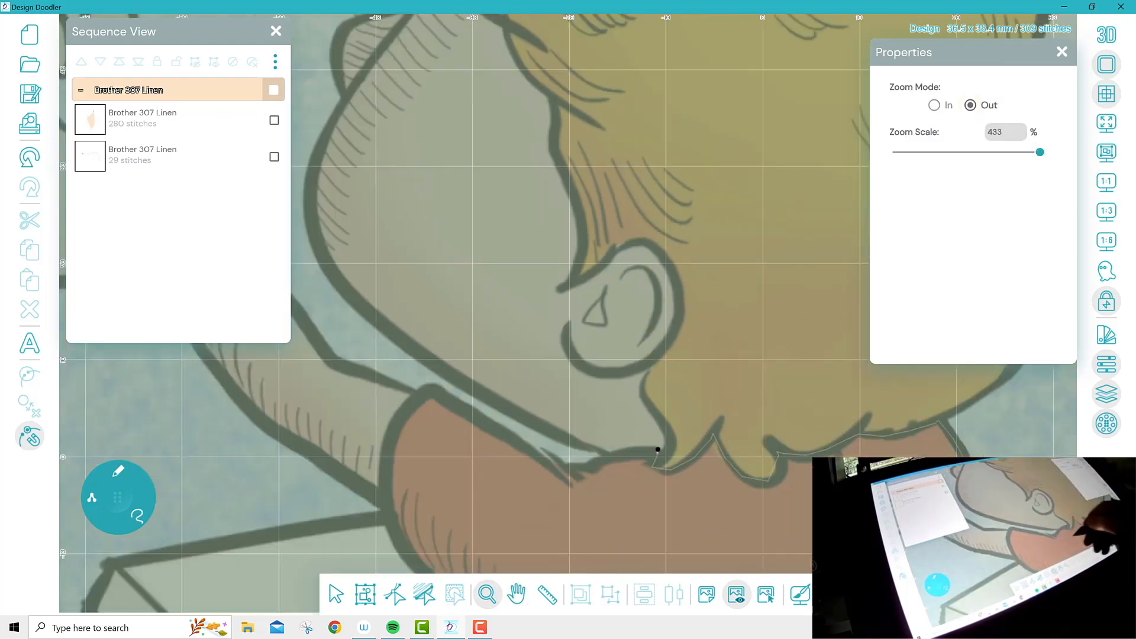
left_click(517, 594)
left_click_drag(651, 236, 664, 312)
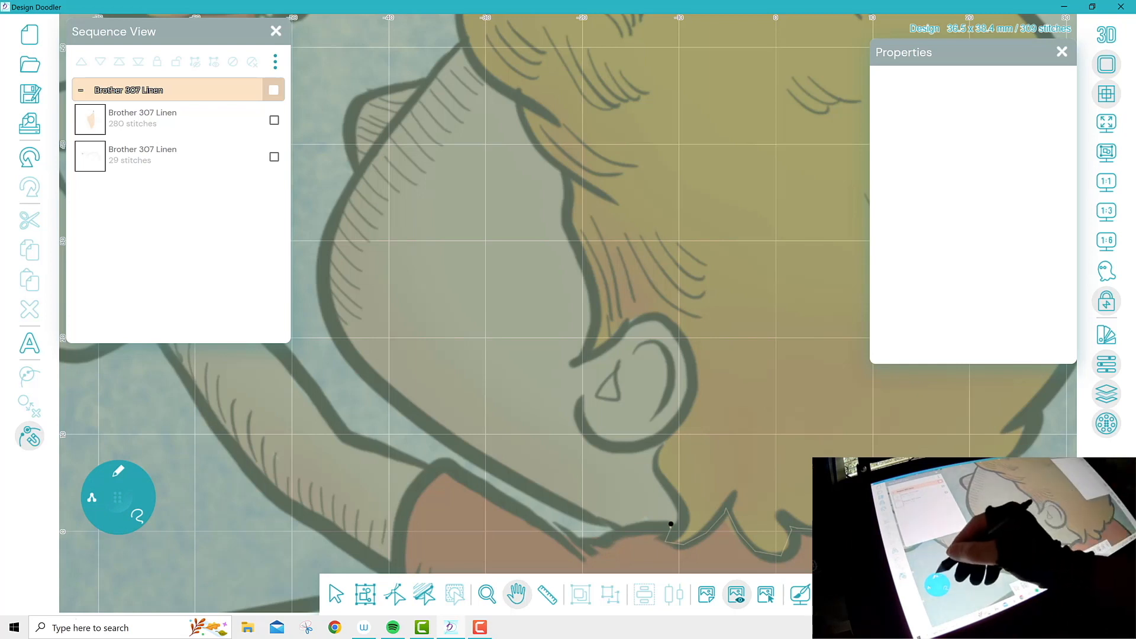
left_click(118, 471)
left_click(107, 544)
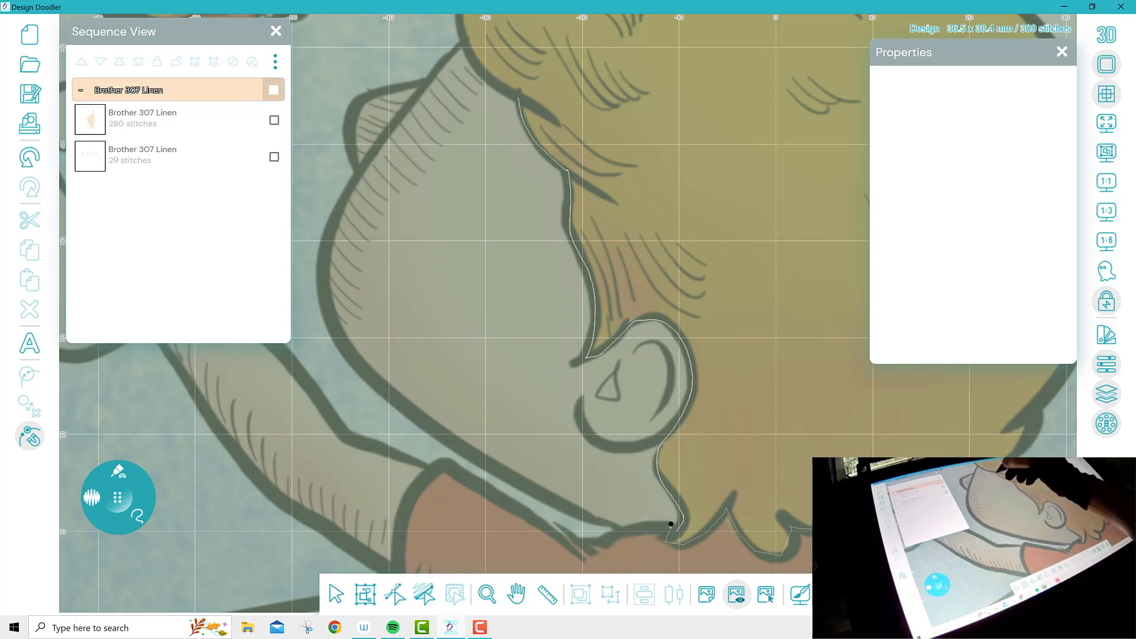
mouse_move(464, 43)
left_mouse_down()
mouse_move(427, 80)
mouse_move(358, 107)
mouse_move(350, 130)
mouse_move(355, 187)
mouse_move(324, 281)
mouse_move(331, 323)
mouse_move(363, 371)
left_mouse_up()
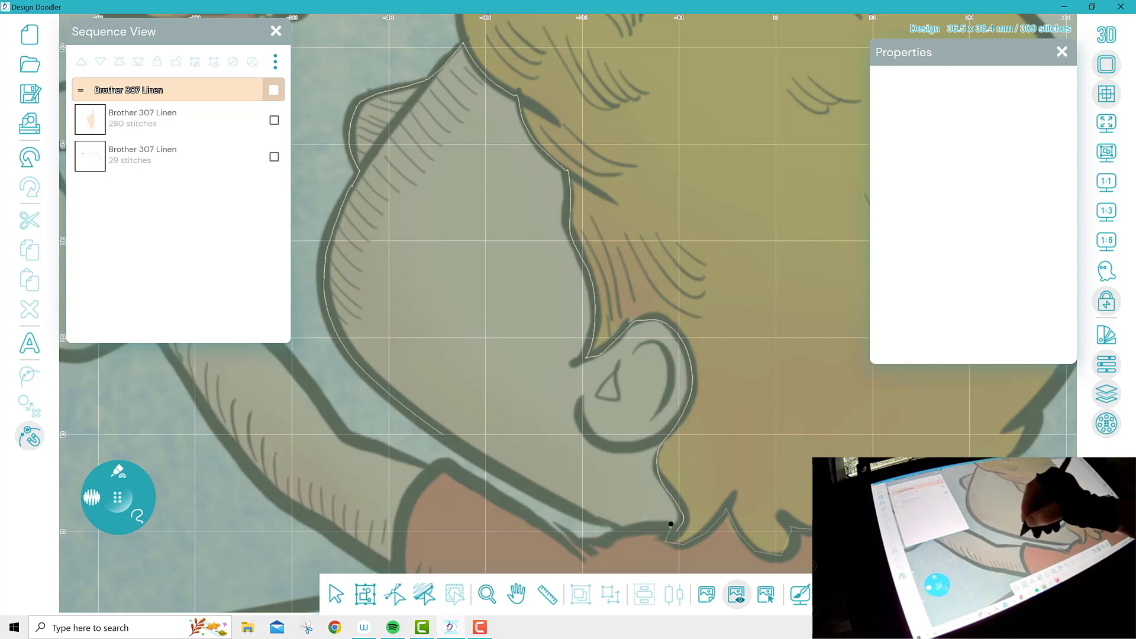
left_click_drag(611, 524, 677, 532)
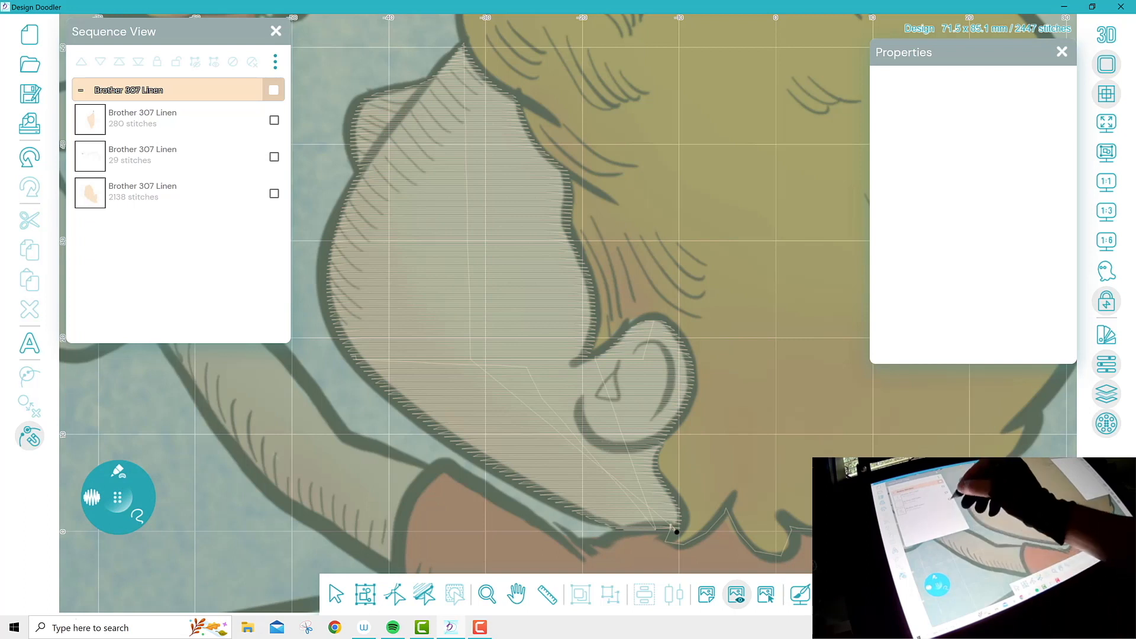
Add Perpendicular and Contour underlay to the linen face fill and deselect it
left_click(274, 193)
left_click(947, 358)
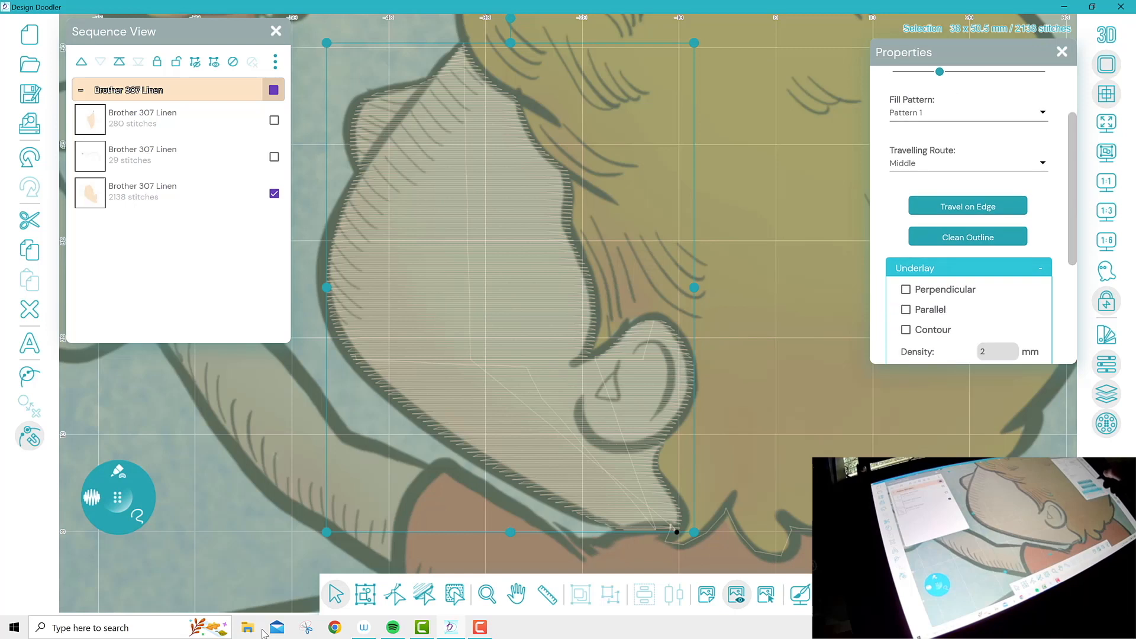
left_click(906, 275)
left_click(906, 315)
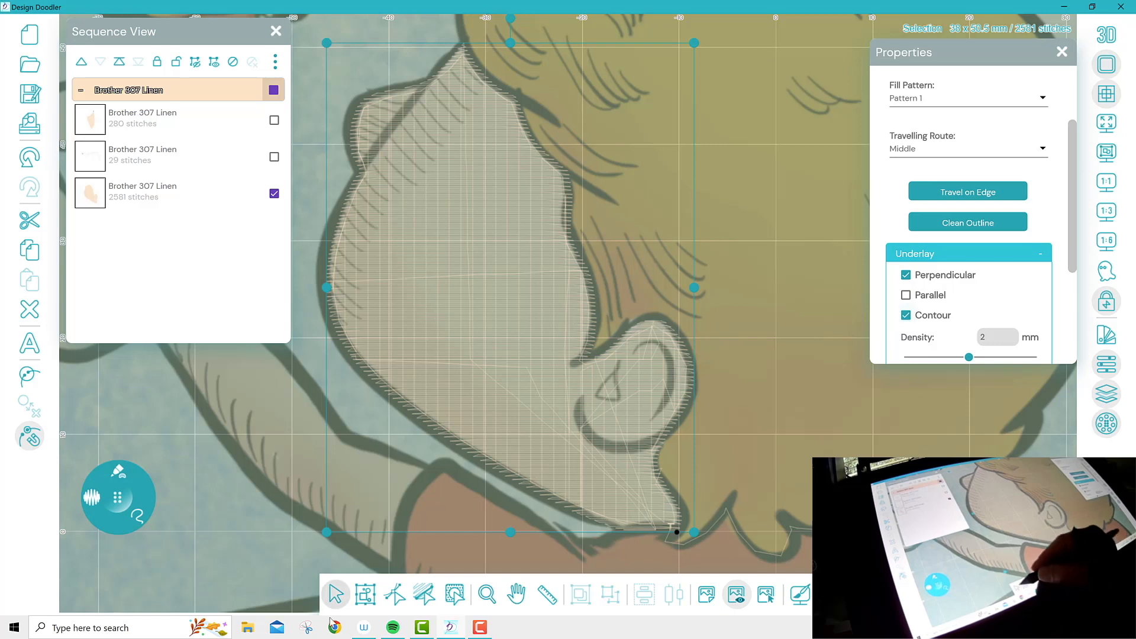
left_click(335, 594)
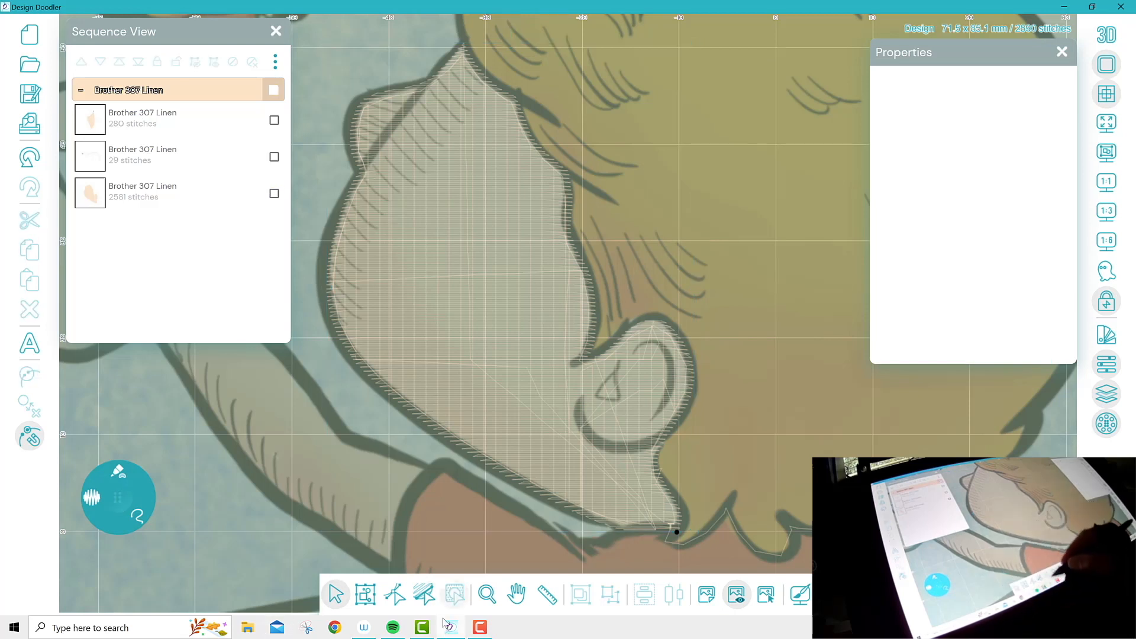
Switch to running stitch and trace a connecting line from the neck along the collar and shoulder to the raised arm's sleeve opening
left_click(516, 594)
left_click_drag(635, 470, 680, 408)
left_click_drag(723, 471, 1021, 484)
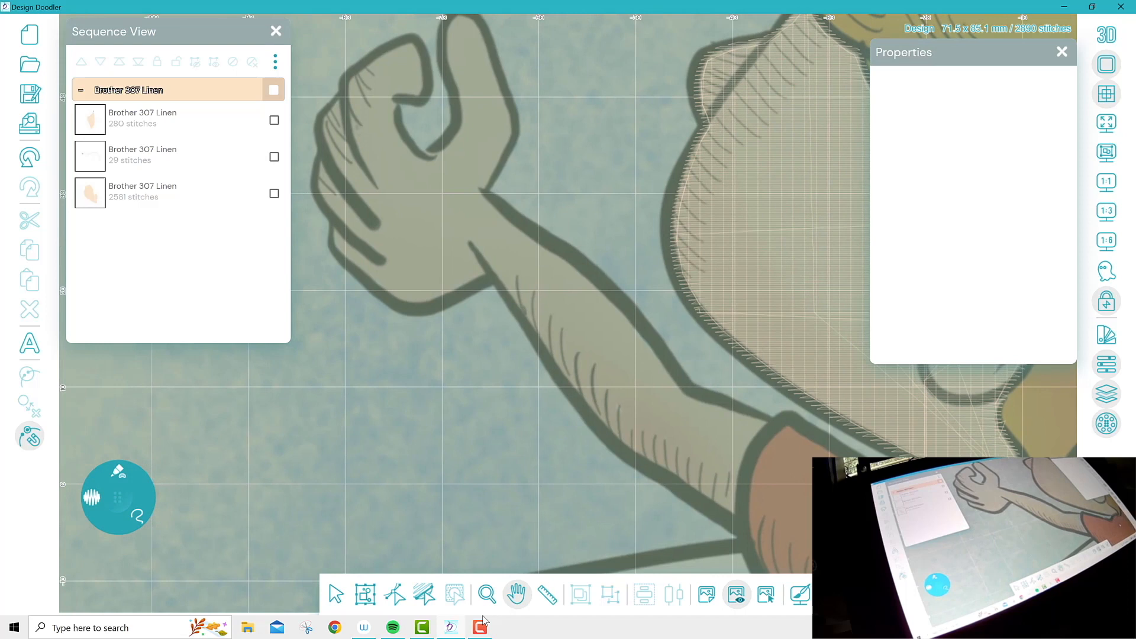
left_click_drag(1021, 484, 1019, 496)
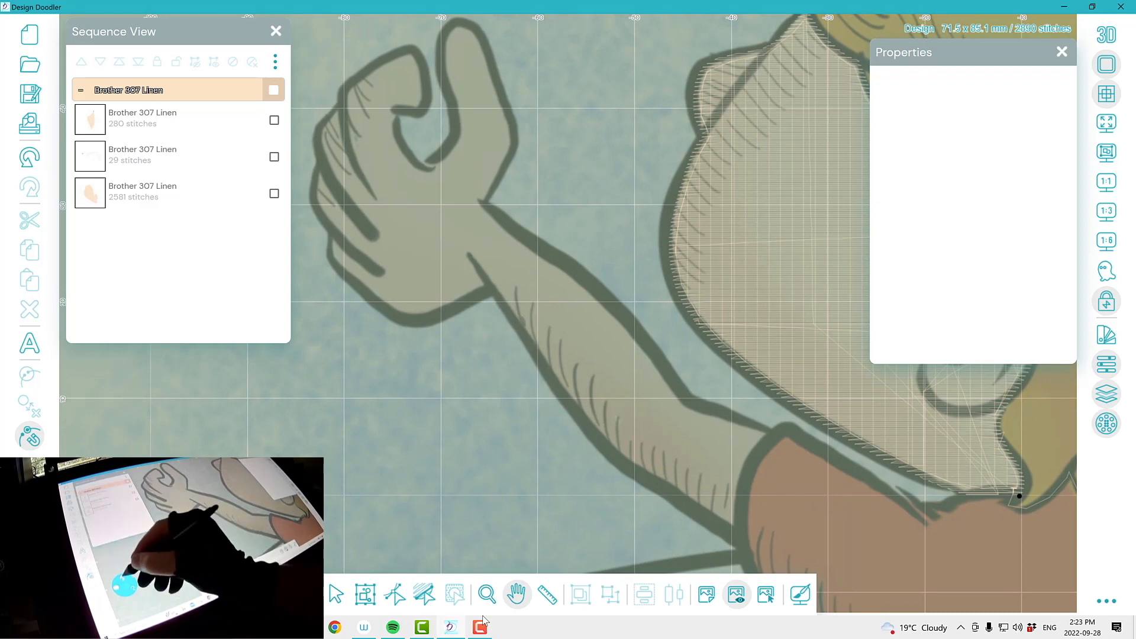
left_click(118, 496)
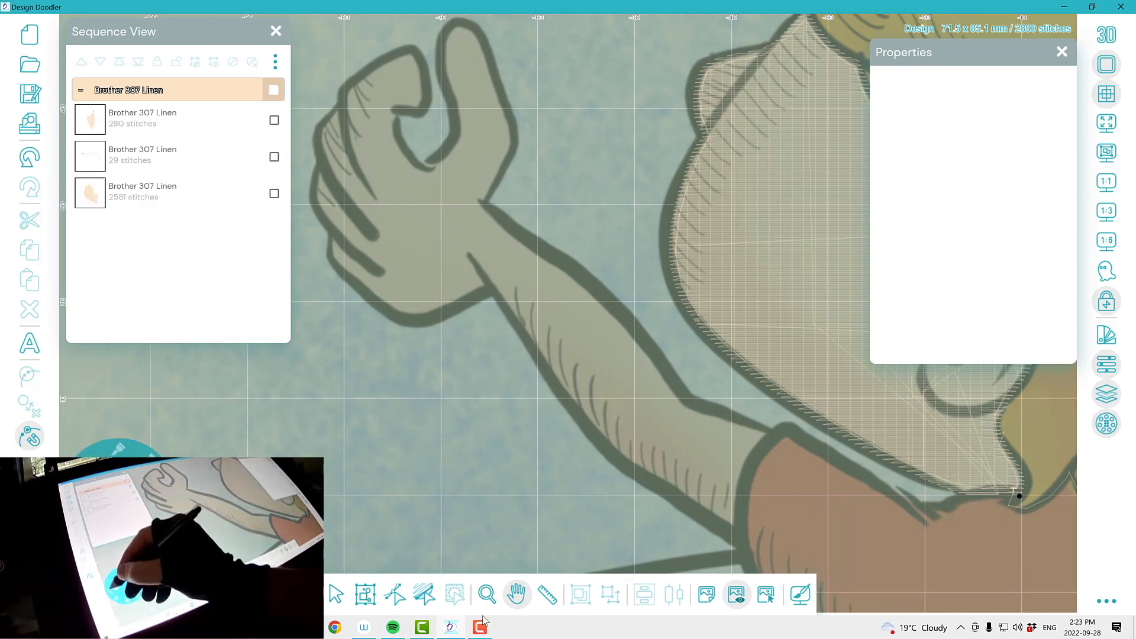
left_click(83, 497)
mouse_move(1014, 489)
left_mouse_down()
mouse_move(916, 508)
mouse_move(787, 436)
mouse_move(763, 456)
mouse_move(741, 542)
left_mouse_up()
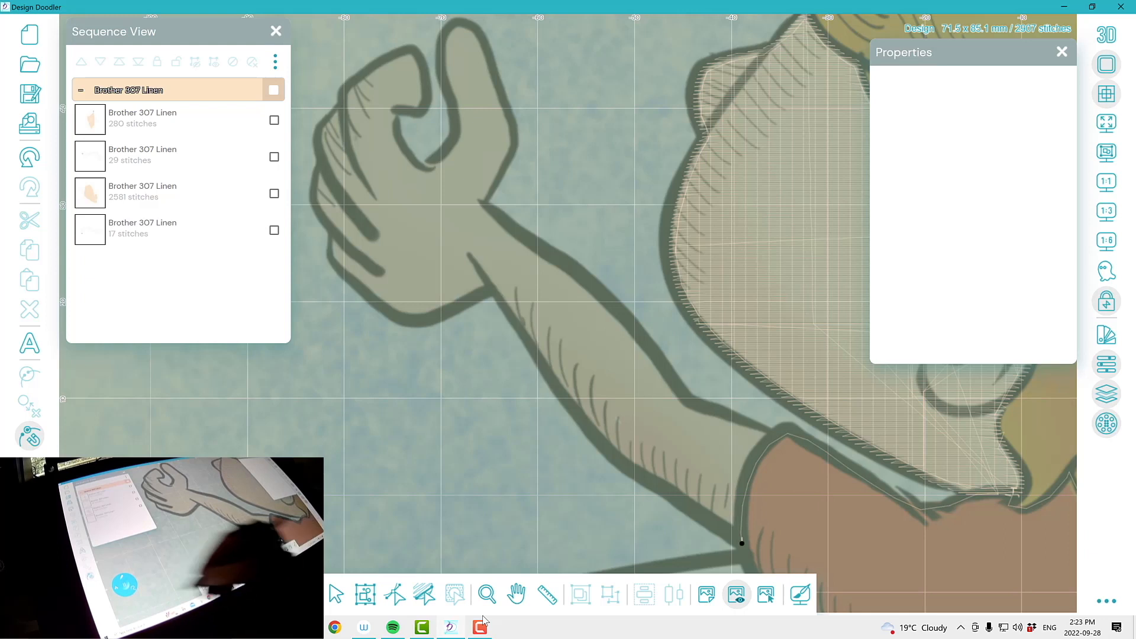
Switch to fill stitching and trace a closed linen fill around the raised forearm and hand, starting at the sleeve opening
left_click(119, 498)
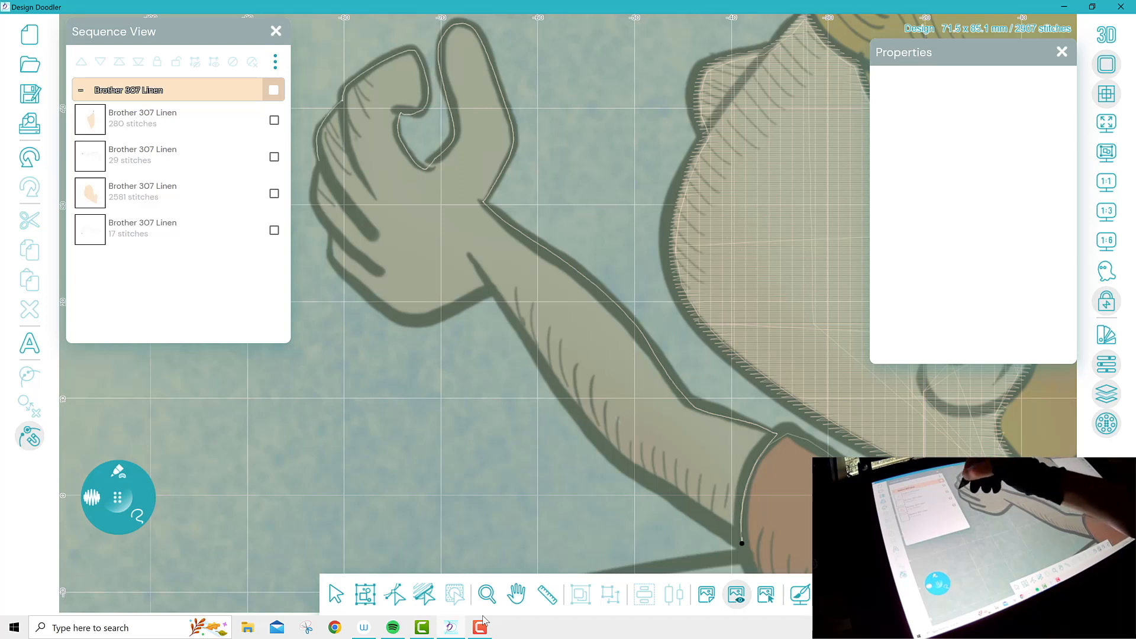
left_click_drag(331, 245, 335, 262)
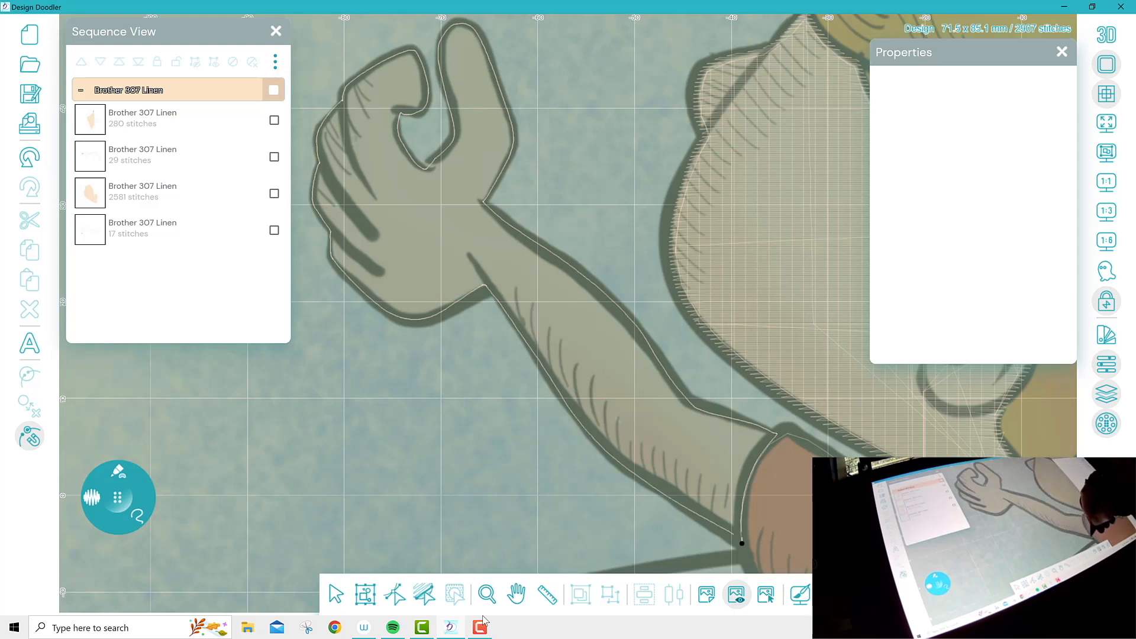
left_click_drag(743, 543, 742, 535)
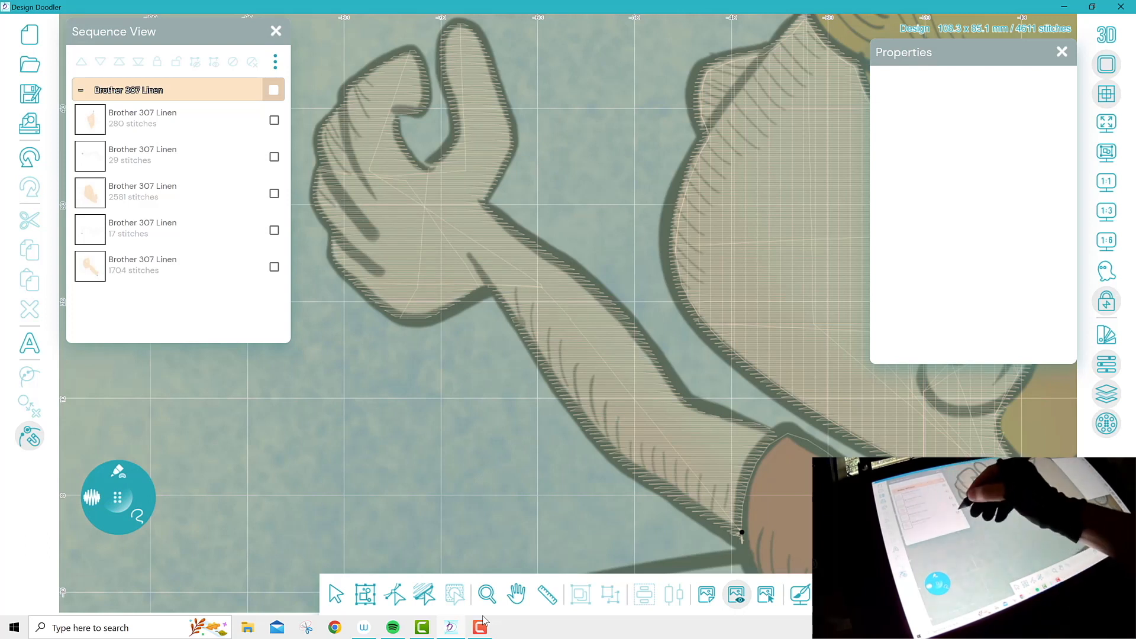
Add Perpendicular and Contour underlay to the linen fill of the raised arm and hand, and deselect it
left_click(274, 267)
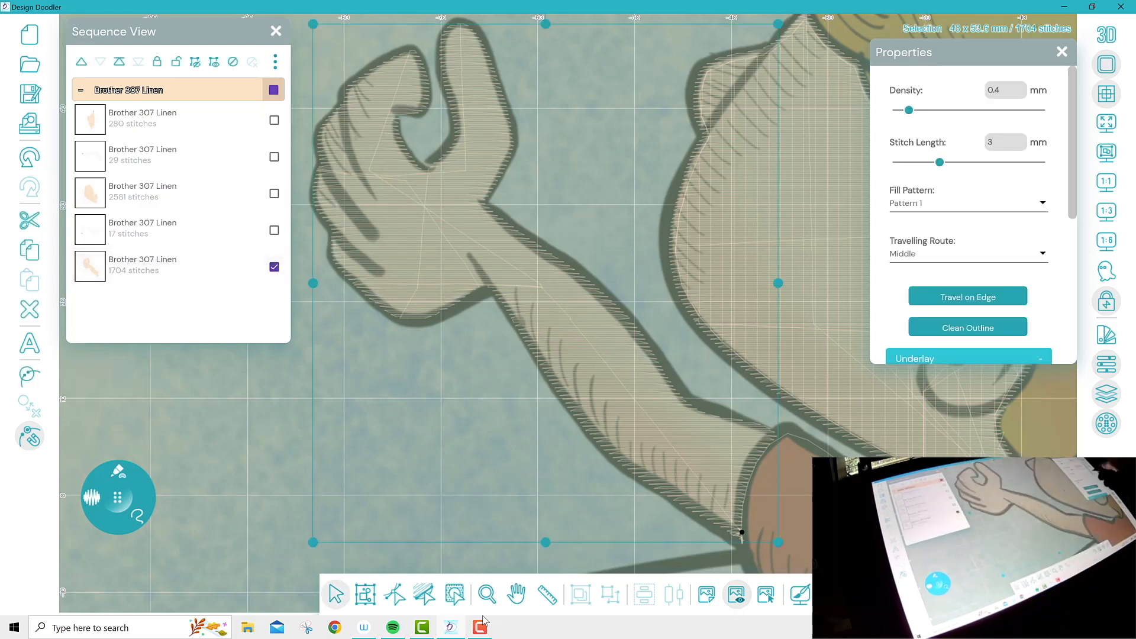
left_click(968, 359)
left_click(905, 275)
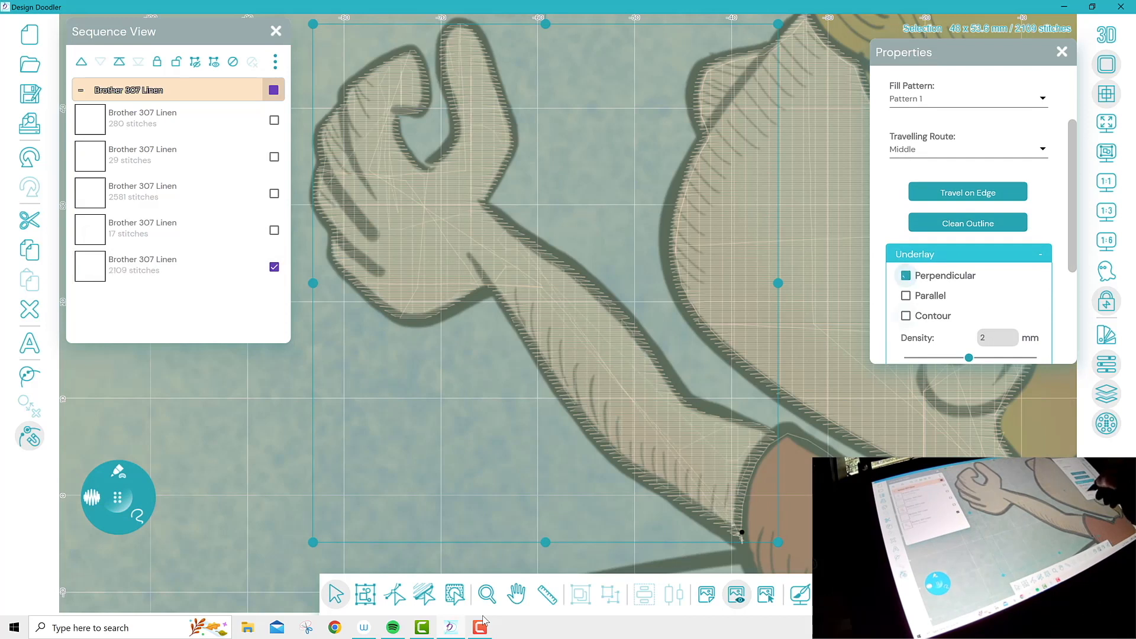
left_click(906, 315)
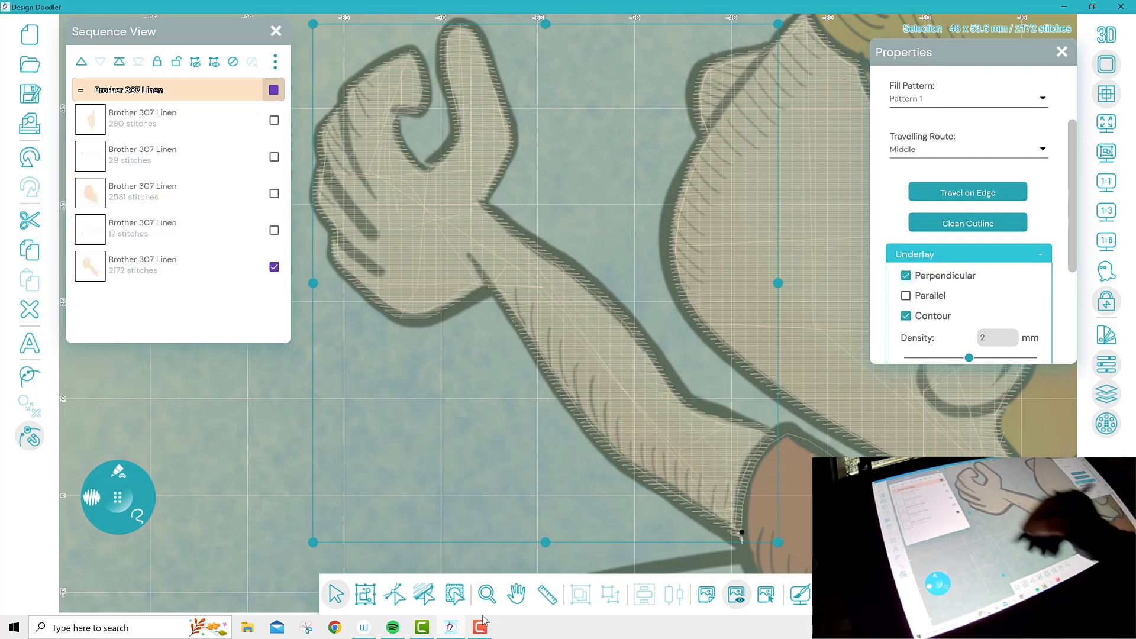
left_click(274, 267)
Switch to running stitch and trace a connecting line from the raised arm along the sleeve's underside to the pencil's blunt end
left_click(516, 593)
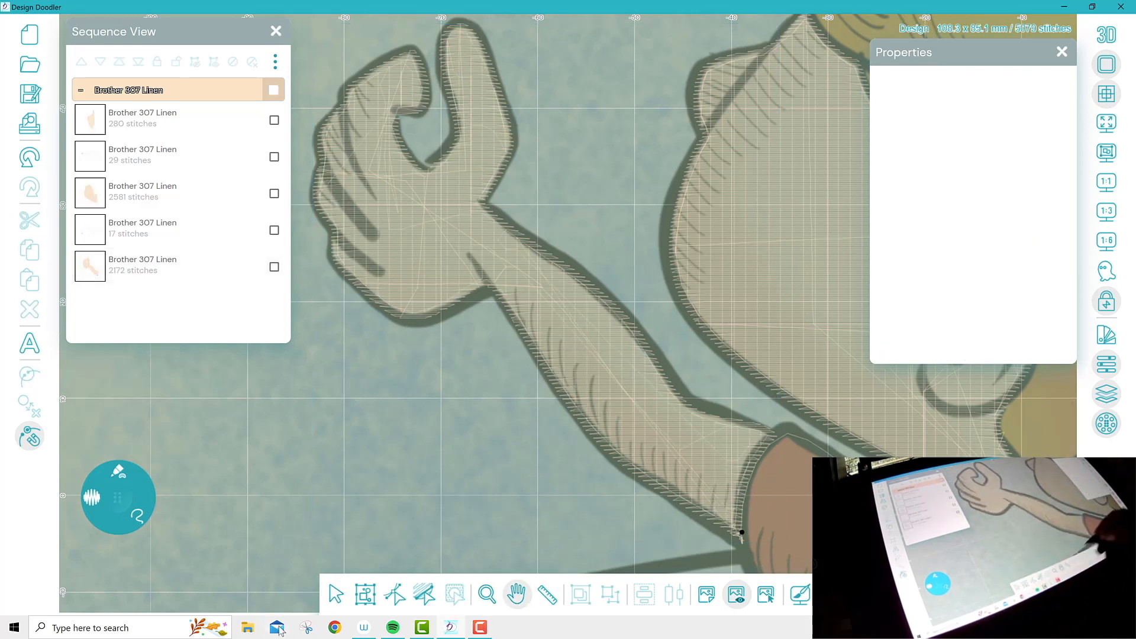
mouse_move(742, 532)
left_mouse_down()
mouse_move(558, 304)
mouse_move(420, 203)
left_mouse_up()
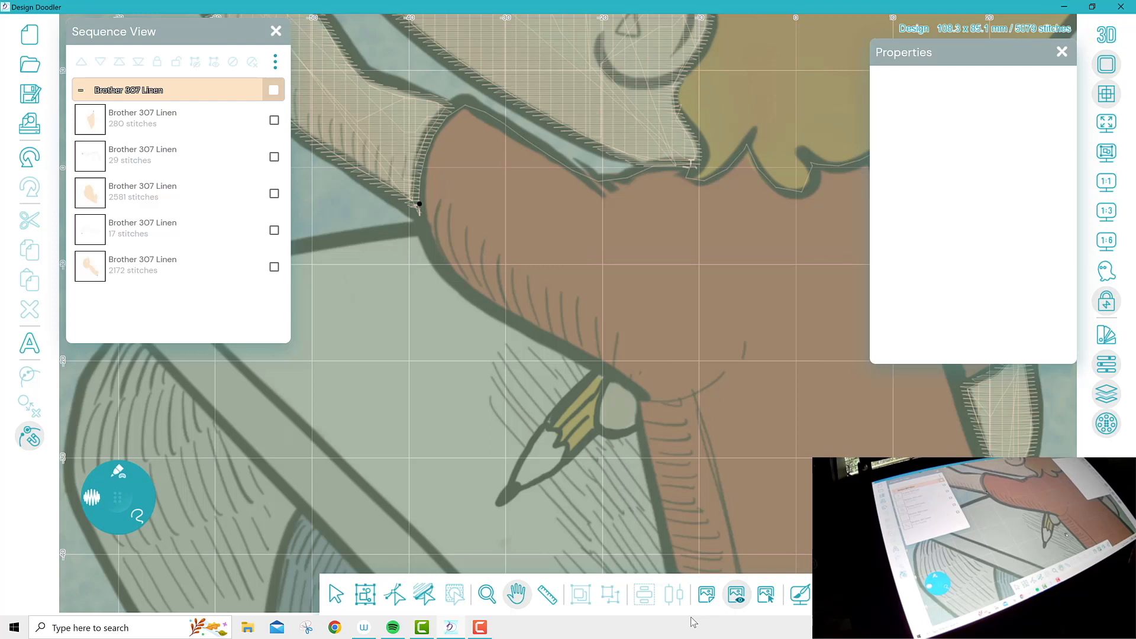
left_click(118, 471)
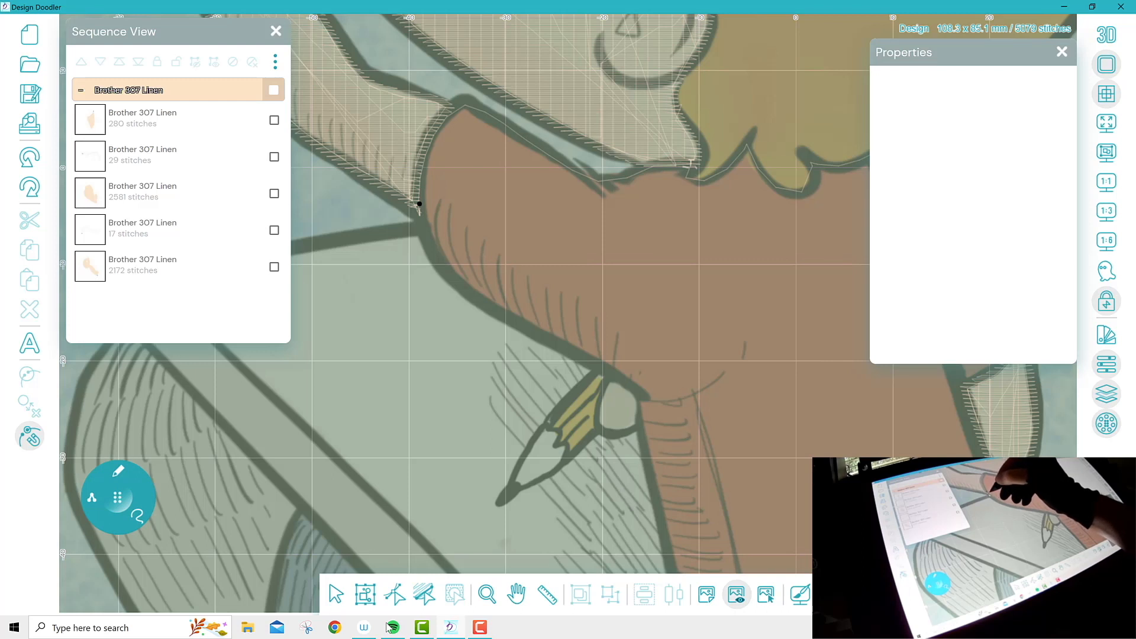
left_click_drag(421, 215, 428, 252)
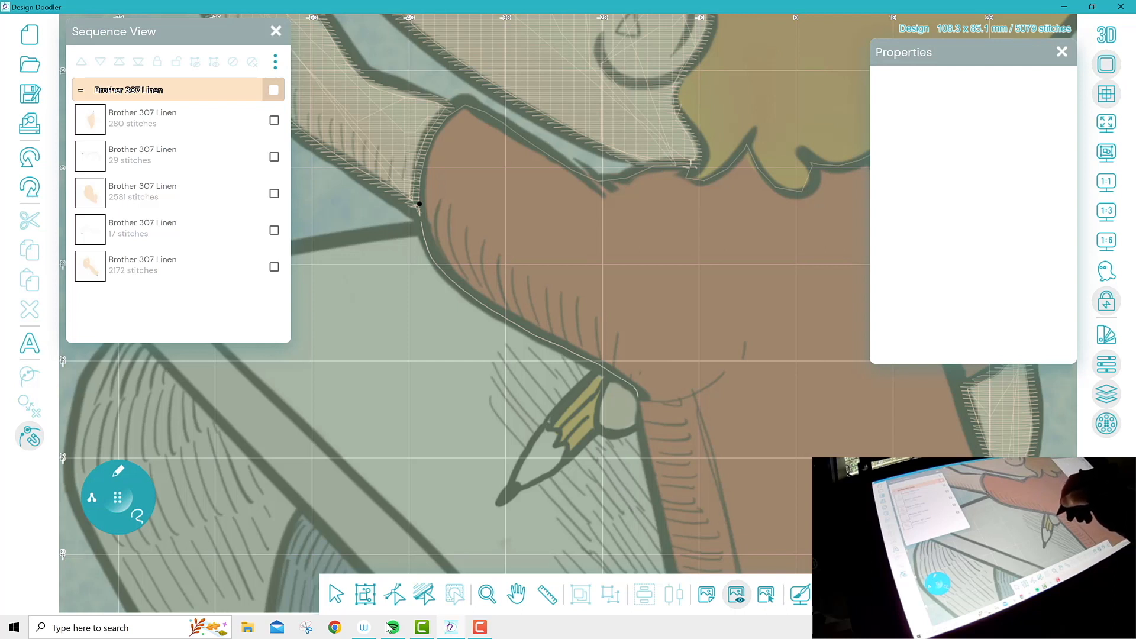
left_click_drag(639, 413, 641, 420)
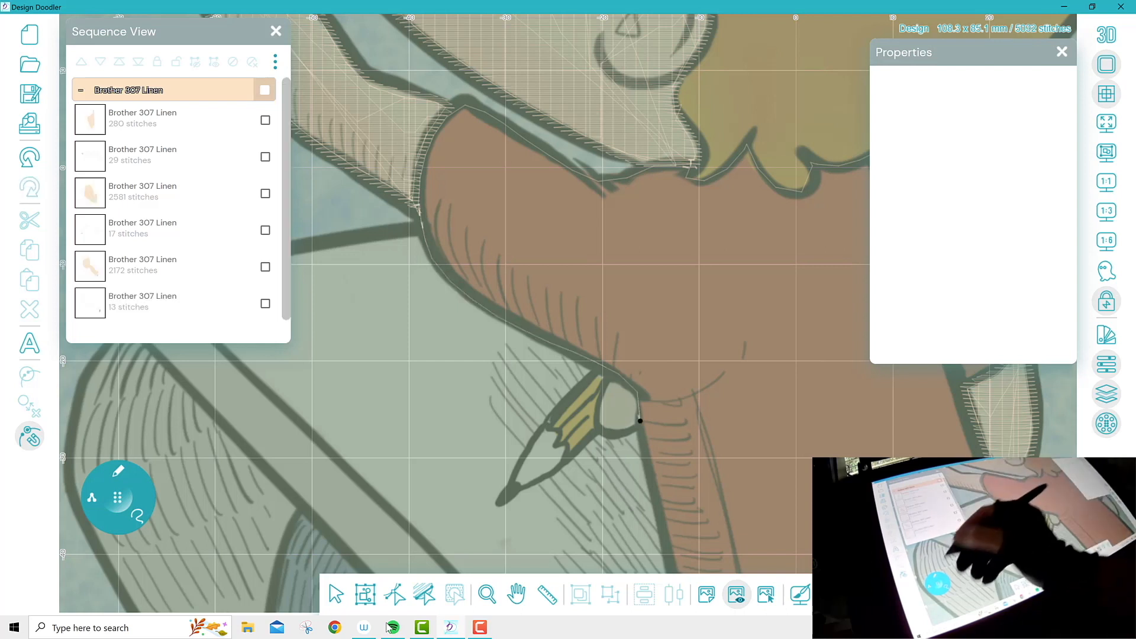
Switch to fill stitching and trace a closed linen fill around the small rounded patch at the pencil's blunt end
left_click(119, 471)
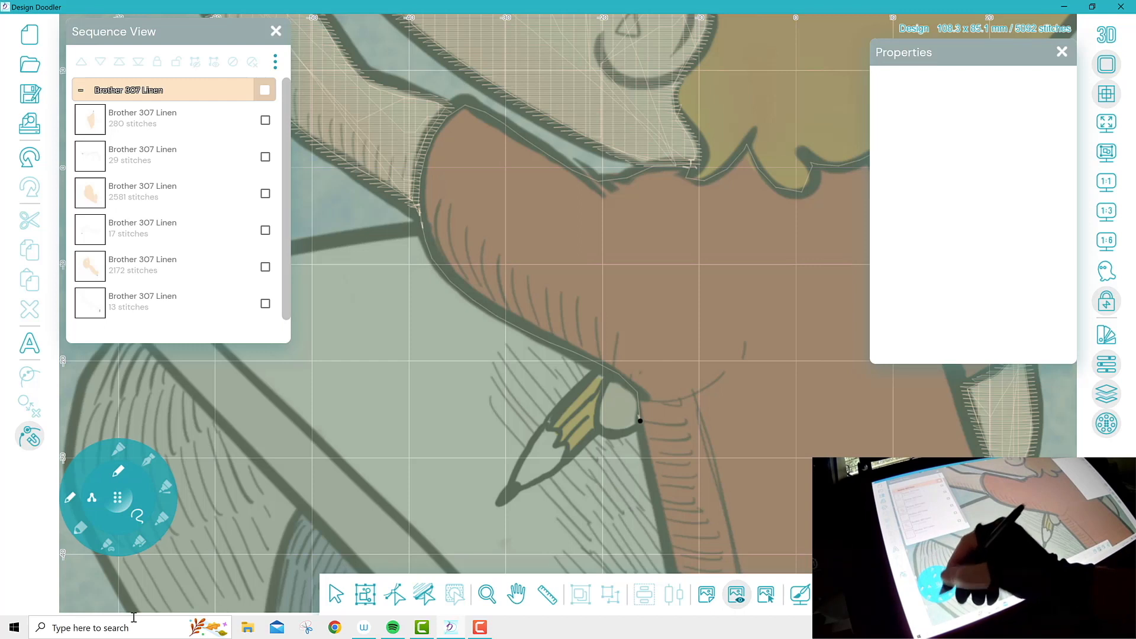
left_click(107, 544)
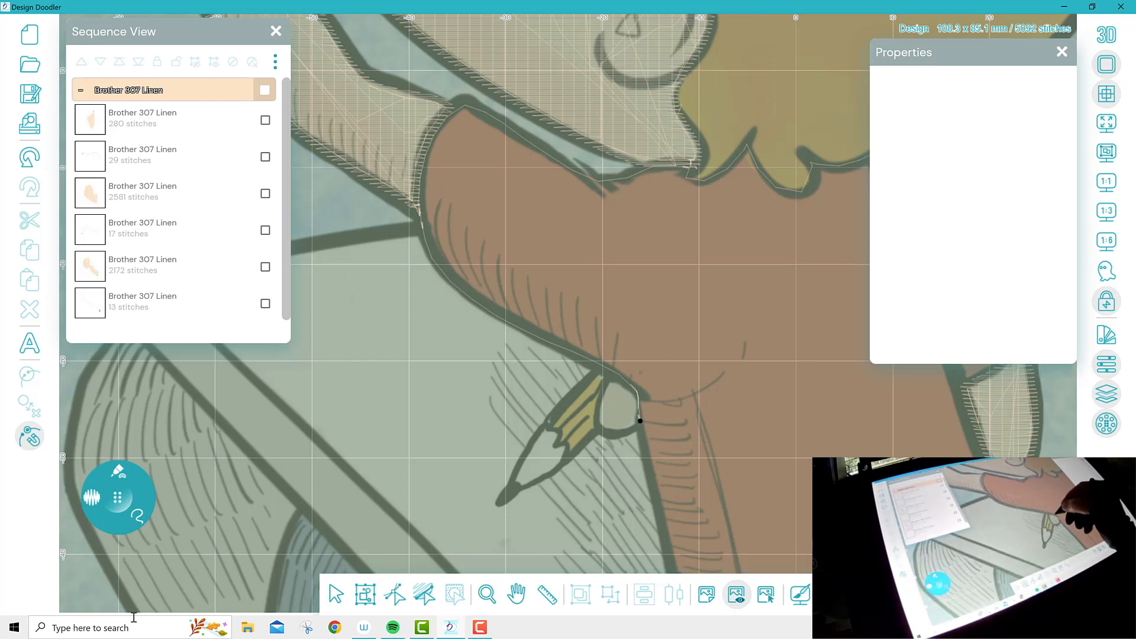
mouse_move(600, 409)
left_mouse_down()
mouse_move(621, 436)
mouse_move(639, 409)
left_mouse_up()
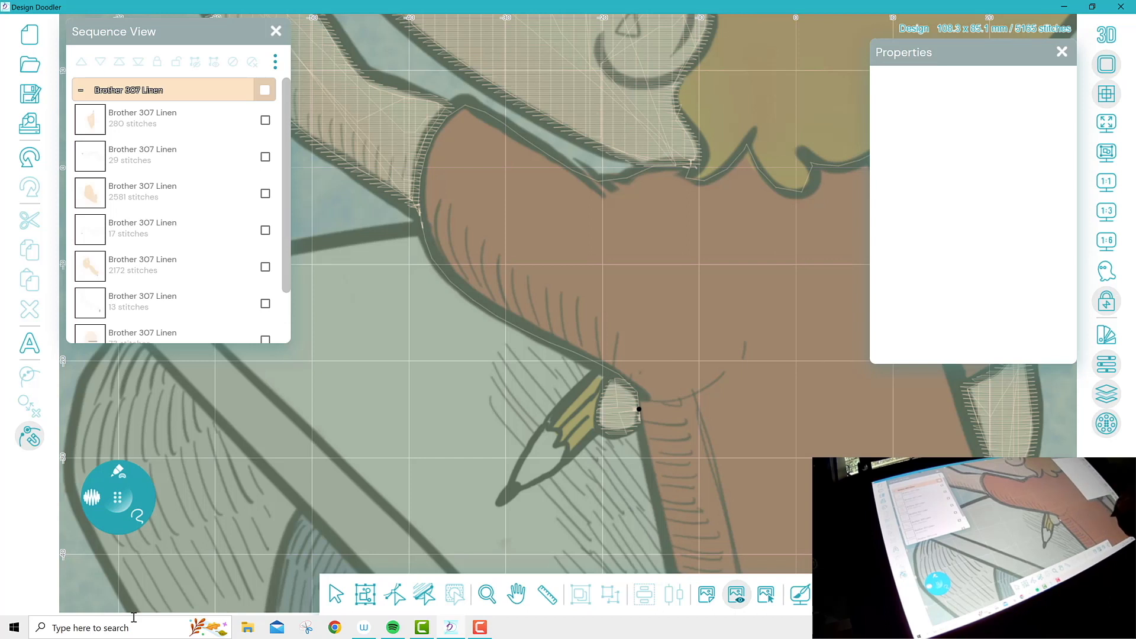
Select the small linen fill at the pencil's end and add Perpendicular and Contour underlay to it
scroll(174, 207, "down", 2)
left_click(211, 278)
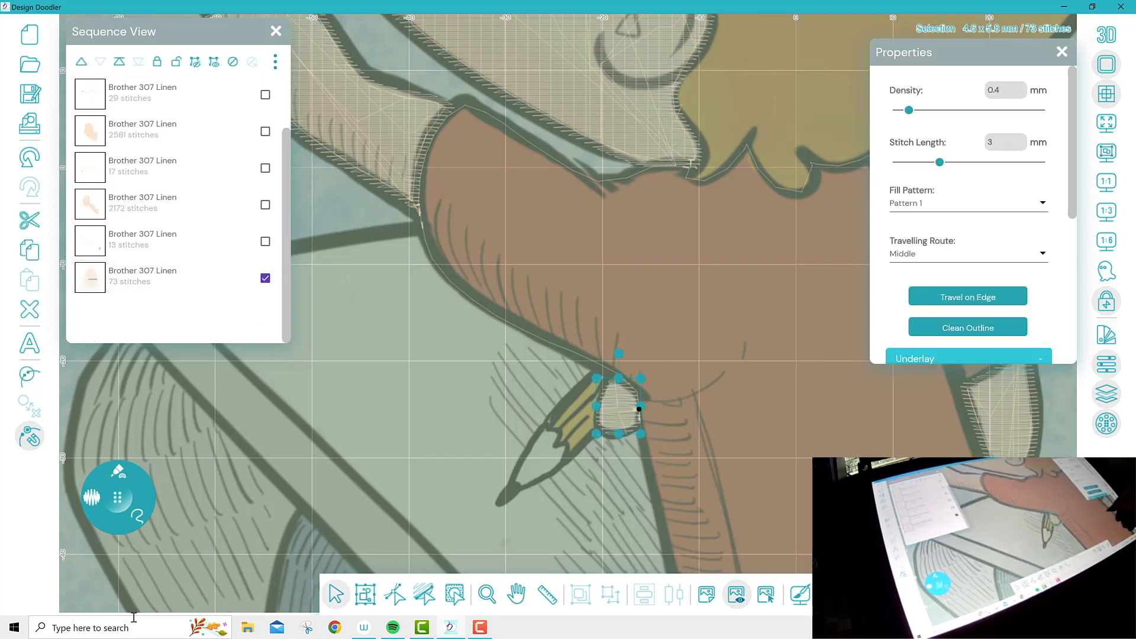
scroll(971, 237, "down", 3)
left_click(905, 251)
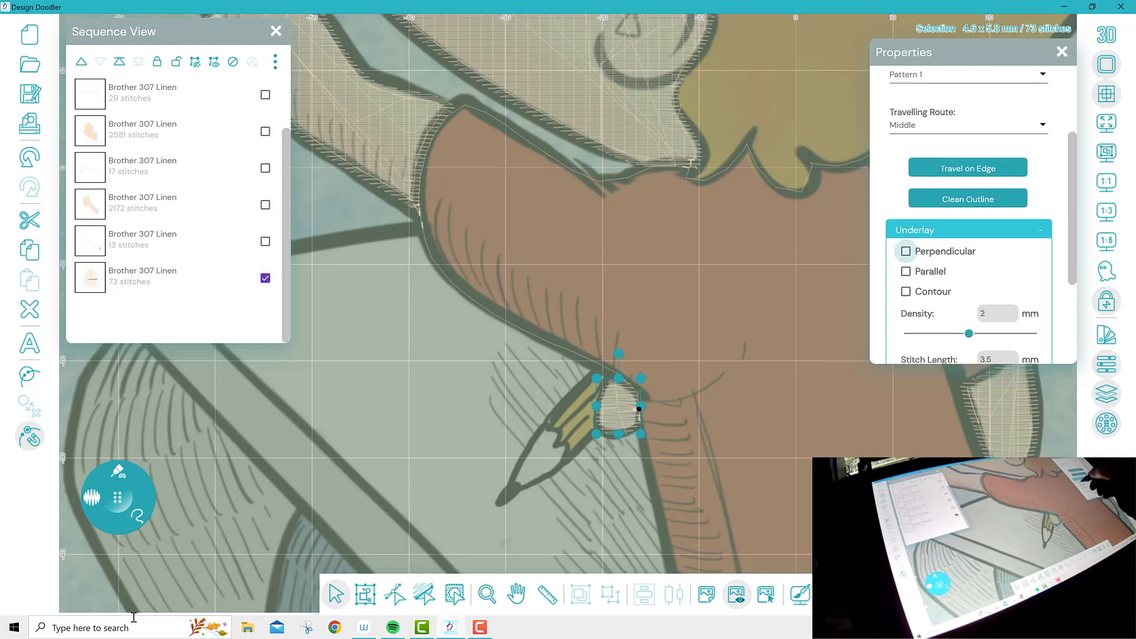
left_click(906, 291)
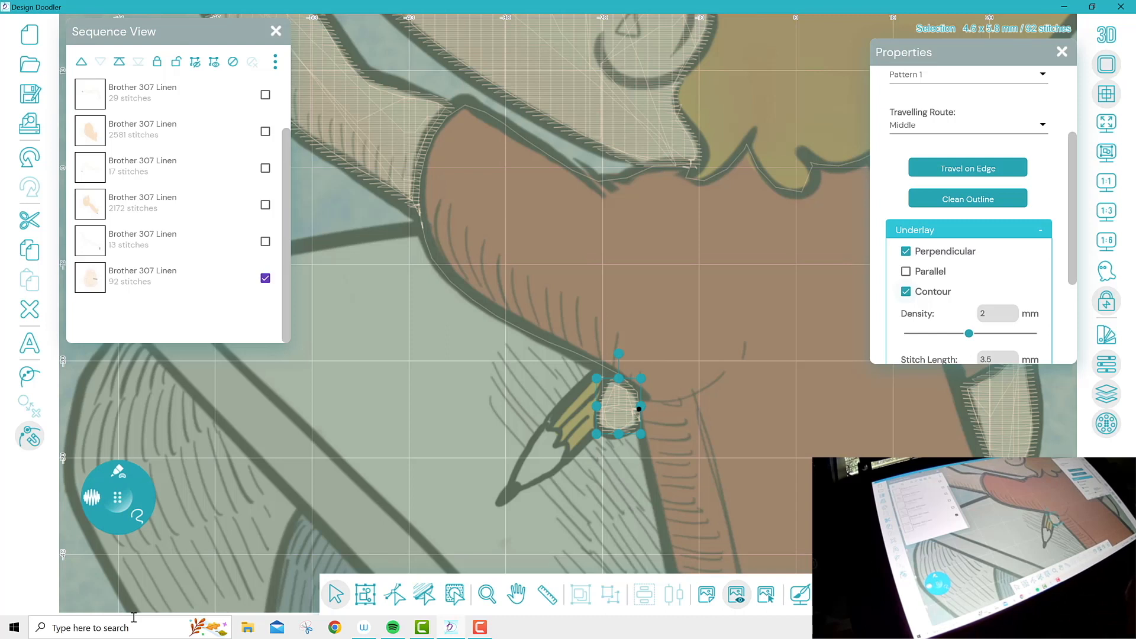
left_click(487, 594)
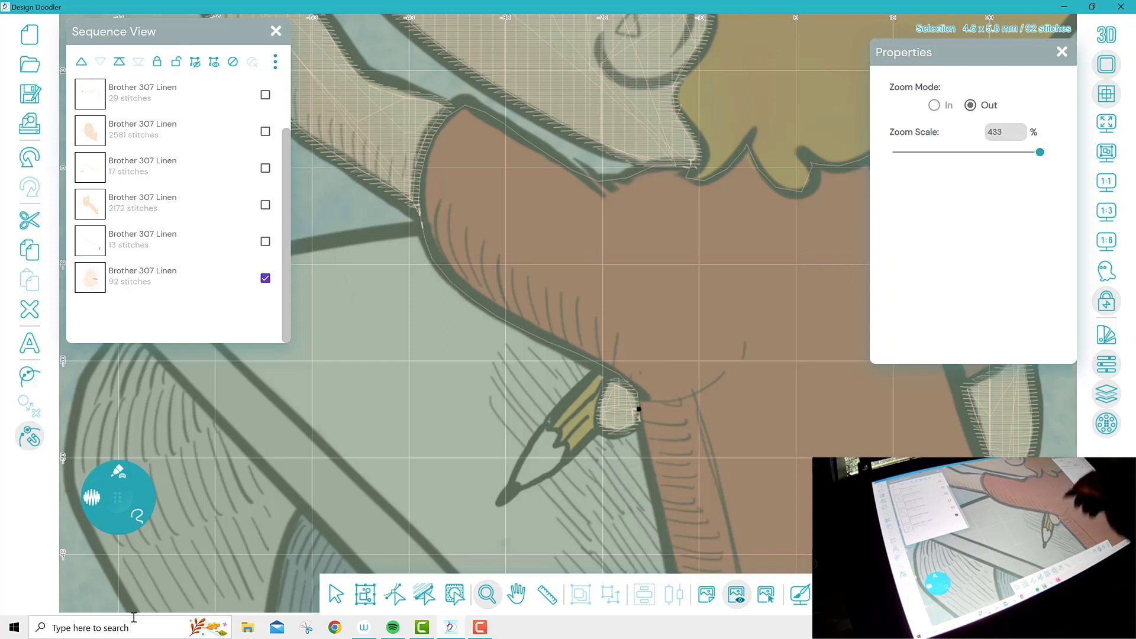
Check the skin fills in the 3D stitch preview, return to the flat stitch display, and look over the whole artwork in the hoop
left_click(623, 338)
left_click(623, 338)
left_click(666, 316)
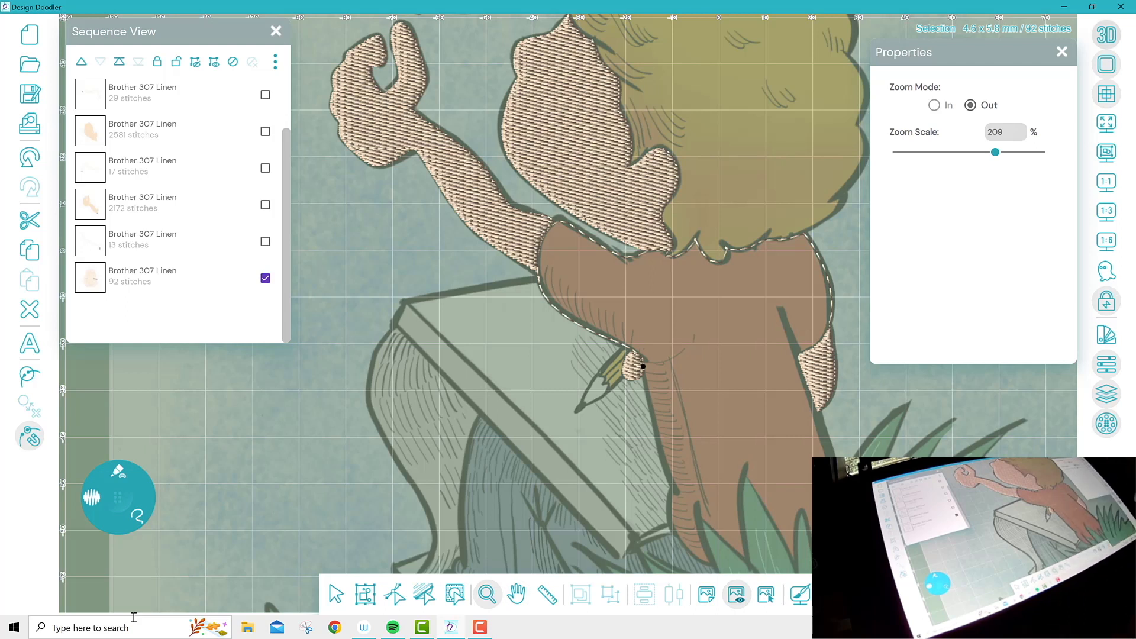
key("t")
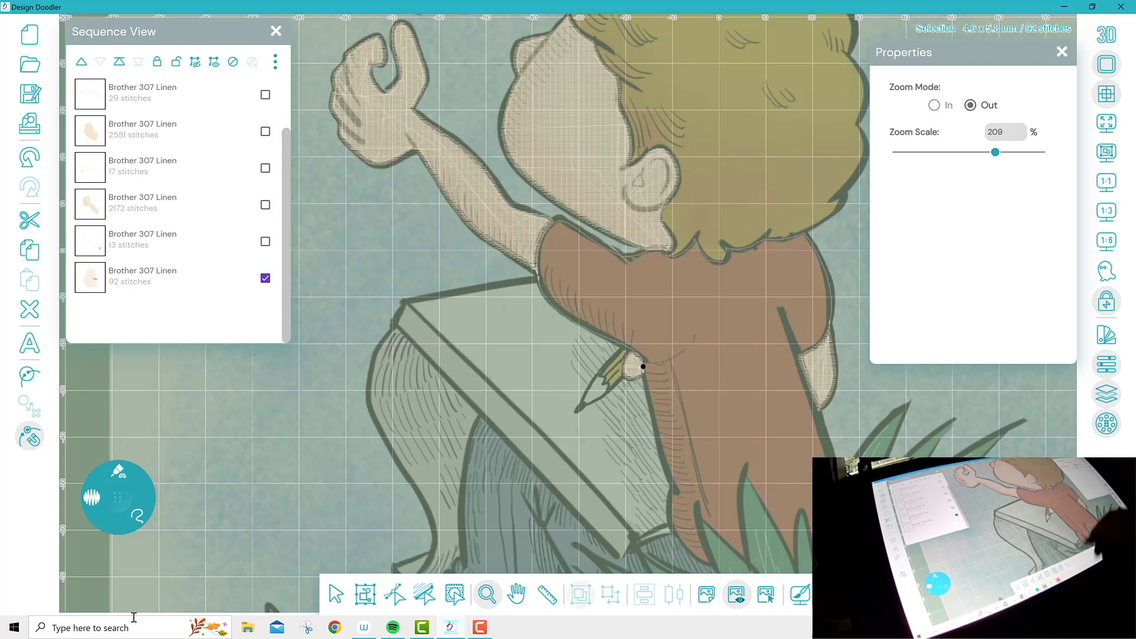
key("h")
left_click_drag(706, 137, 684, 347)
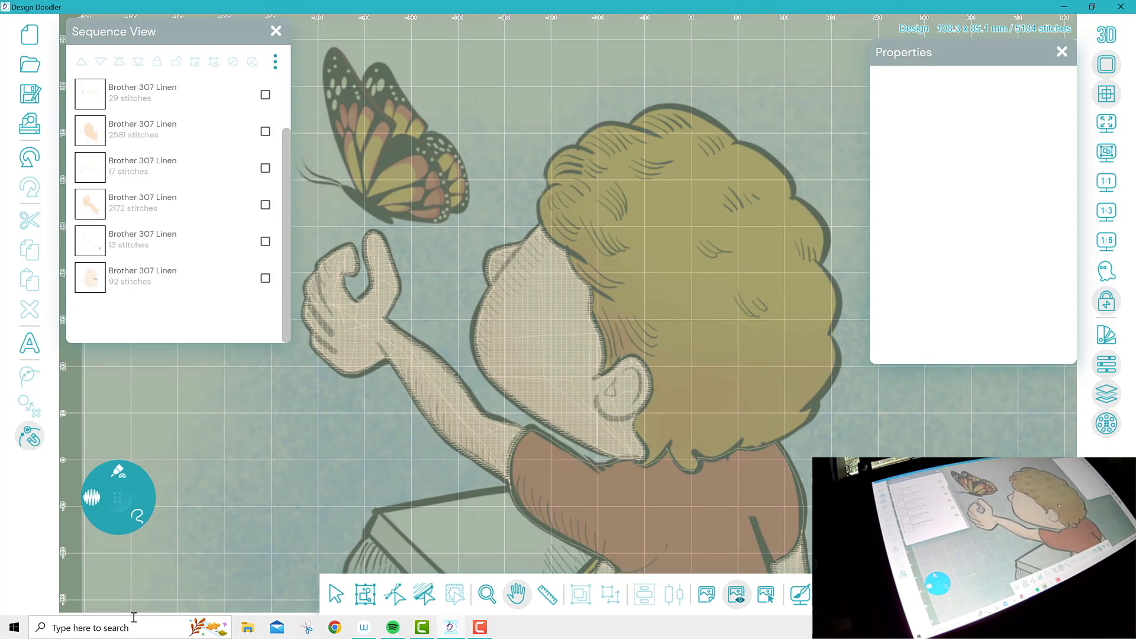
left_click(487, 594)
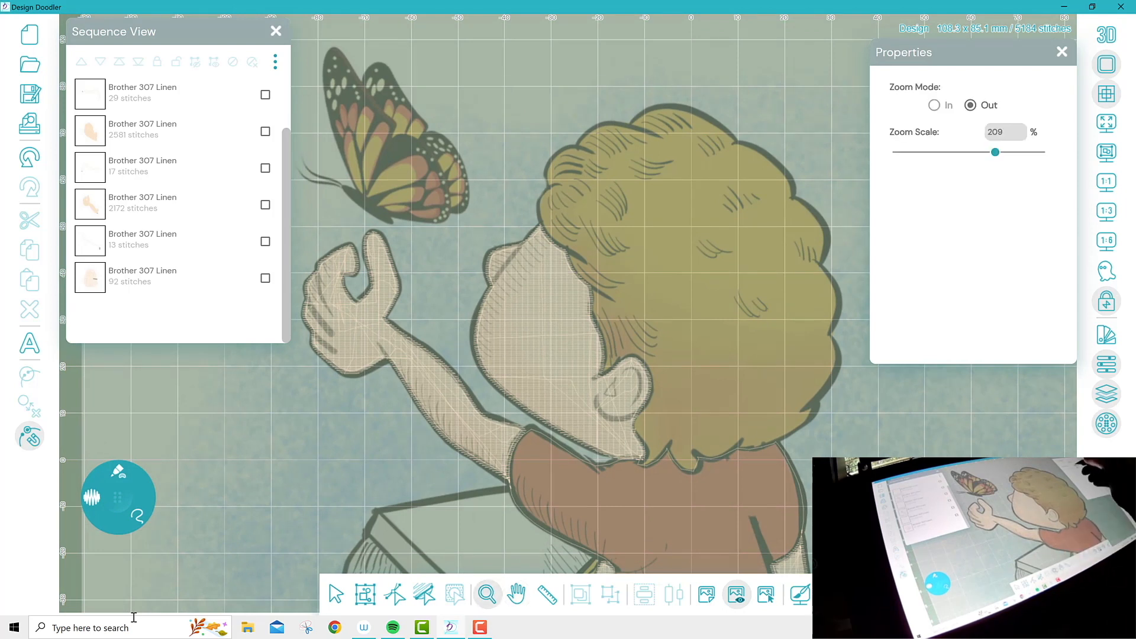
left_click(571, 376)
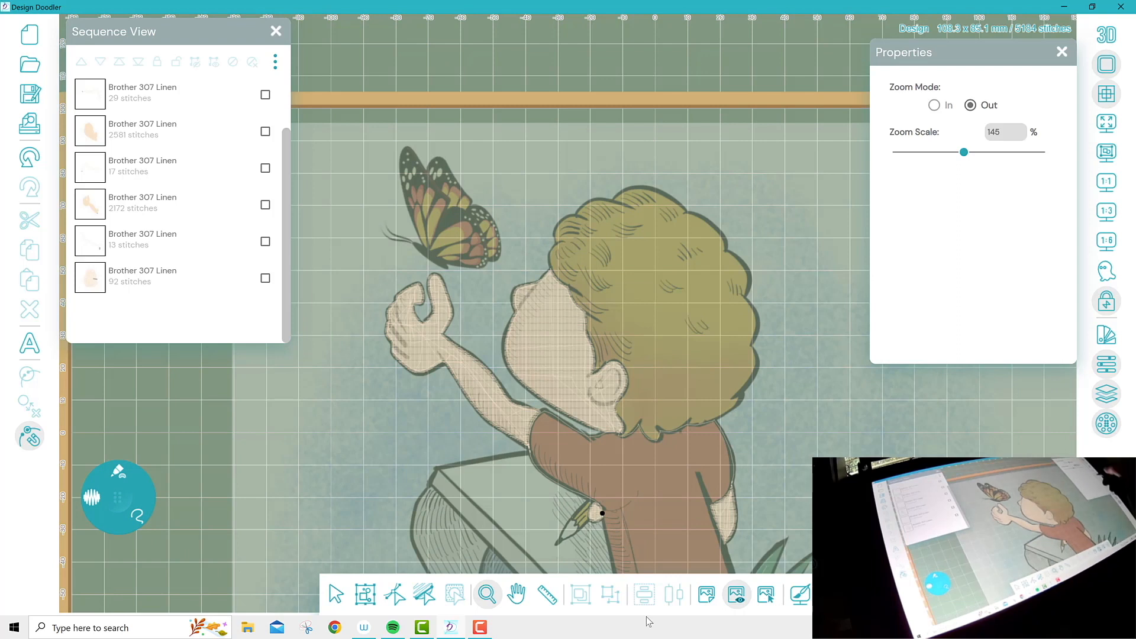
left_click(648, 395)
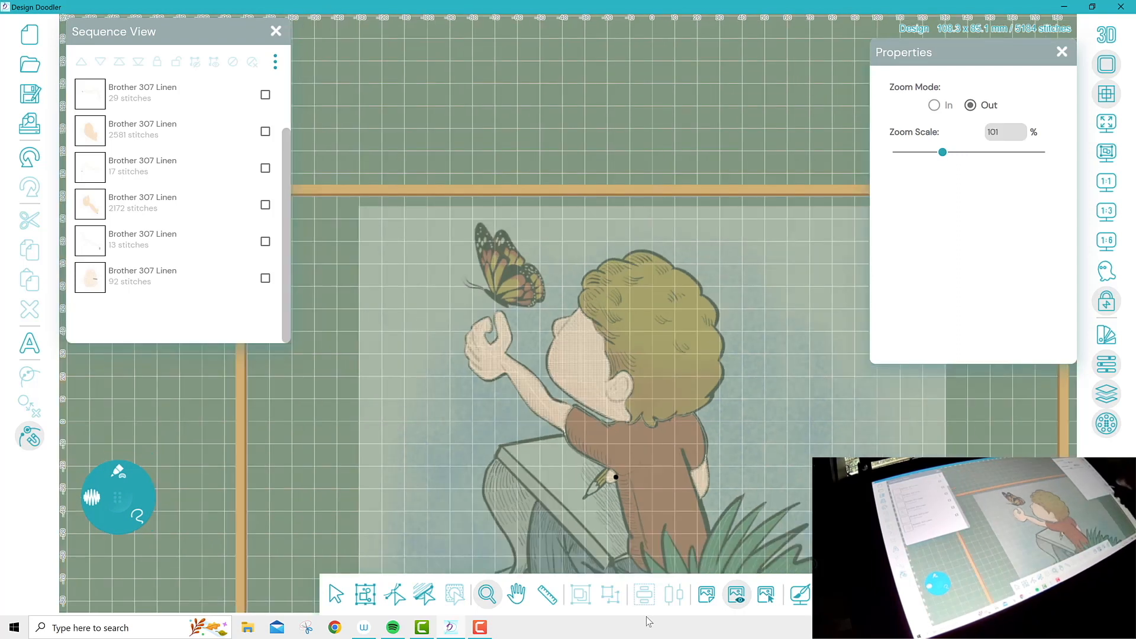
left_click(517, 594)
left_click_drag(651, 415, 595, 269)
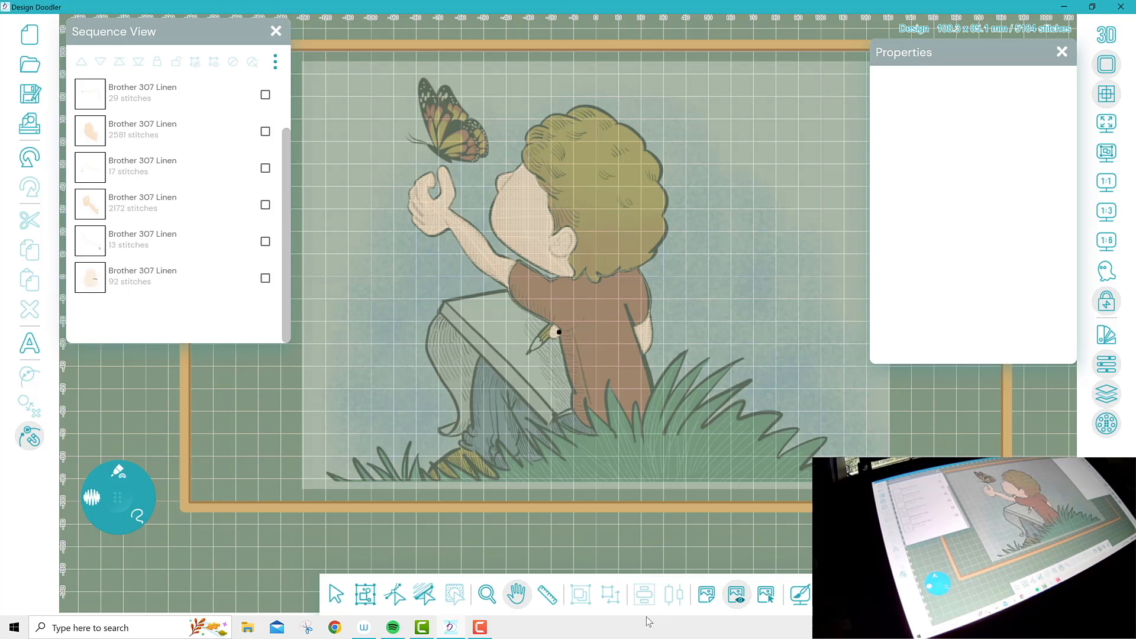
Collapse the Brother 307 Linen group in the sequence and magnify the butterfly to 433%
scroll(174, 211, "up", 2)
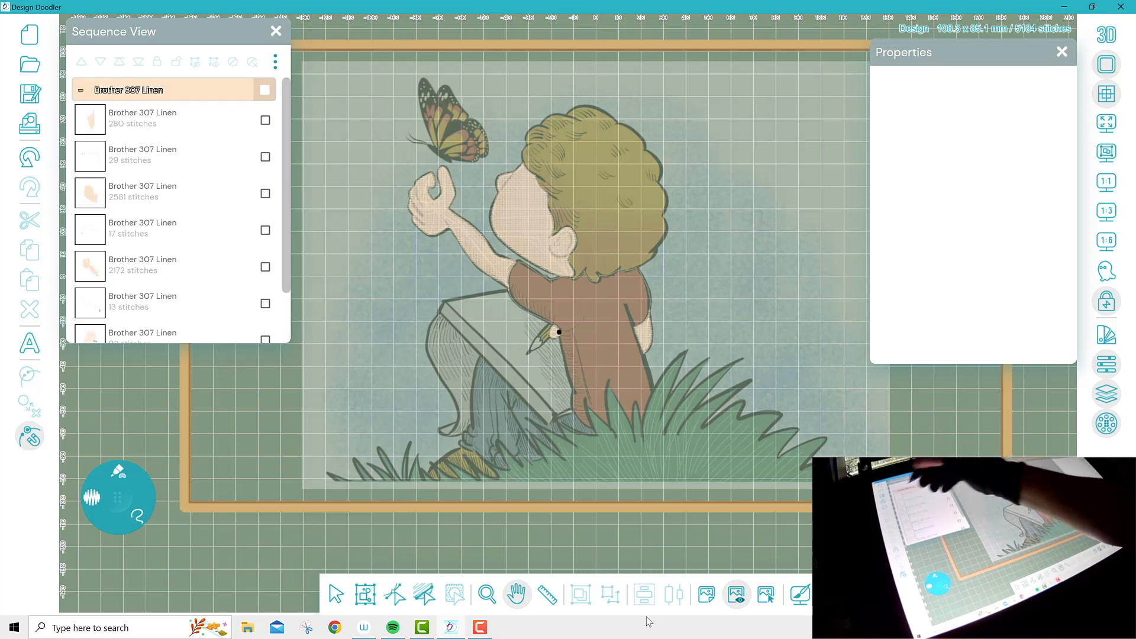
left_click(80, 90)
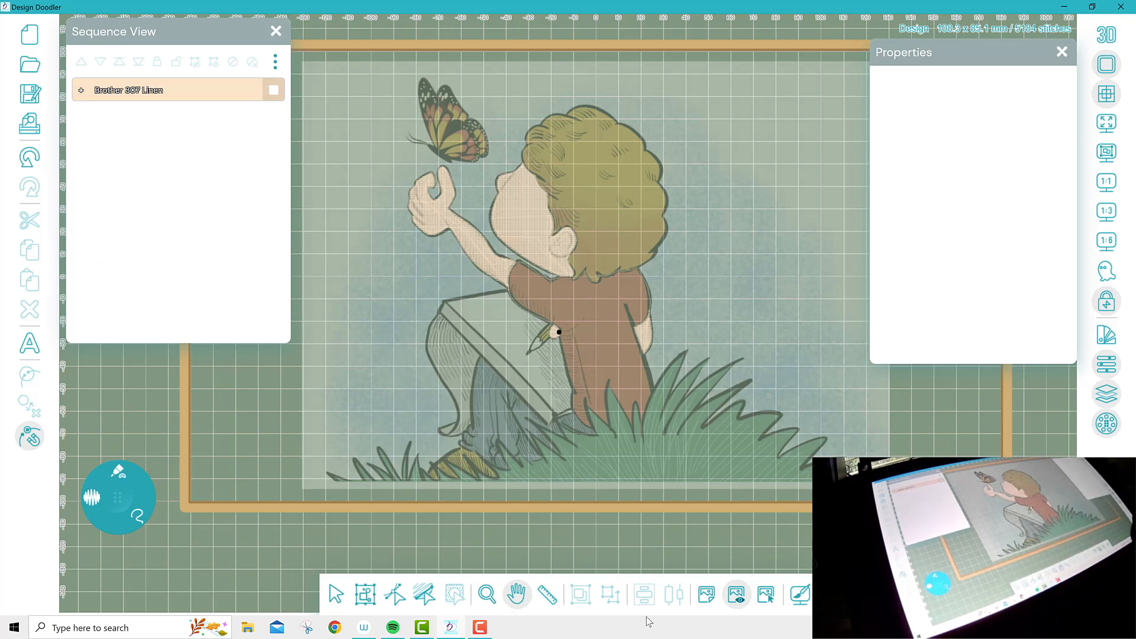
left_click(487, 594)
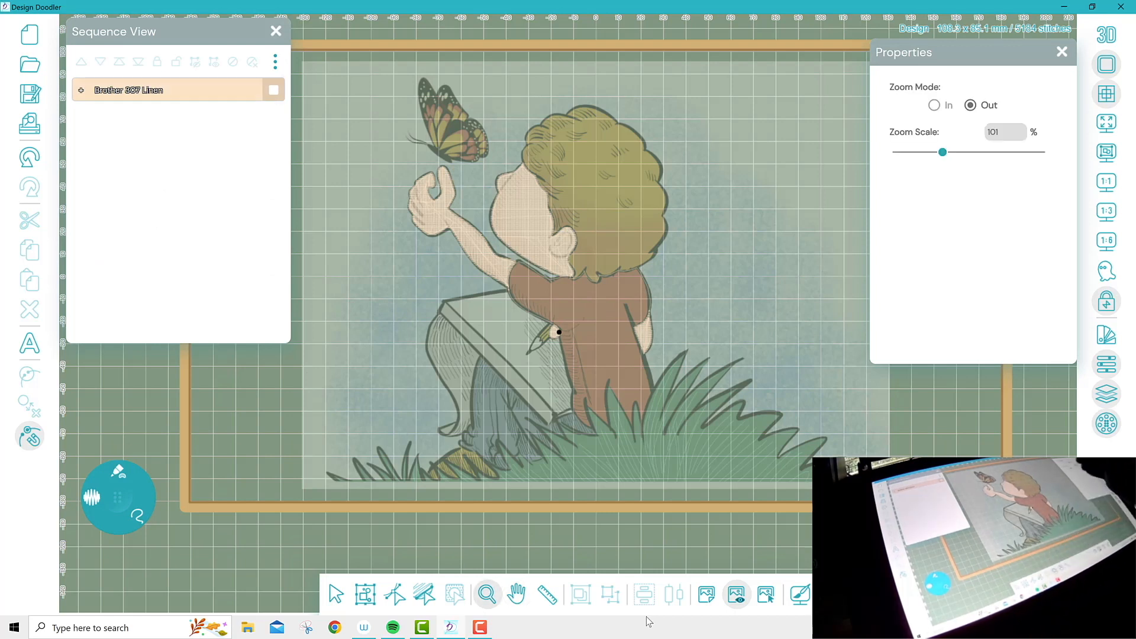
left_click(934, 105)
left_click(460, 131)
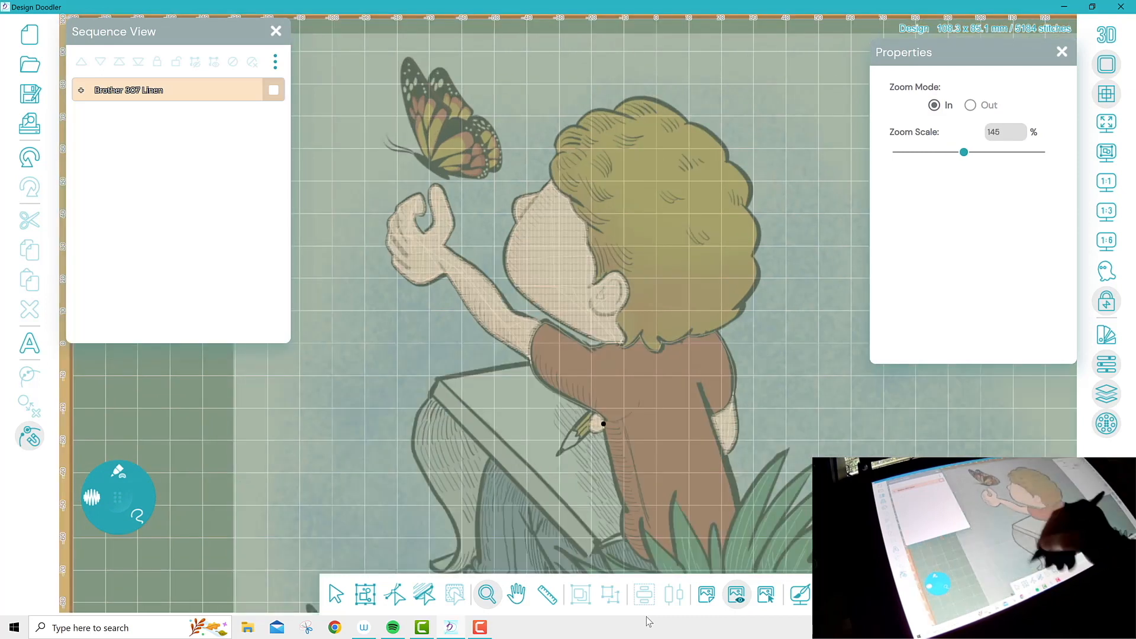
left_click(444, 132)
left_click(444, 133)
left_click(438, 132)
left_click(437, 133)
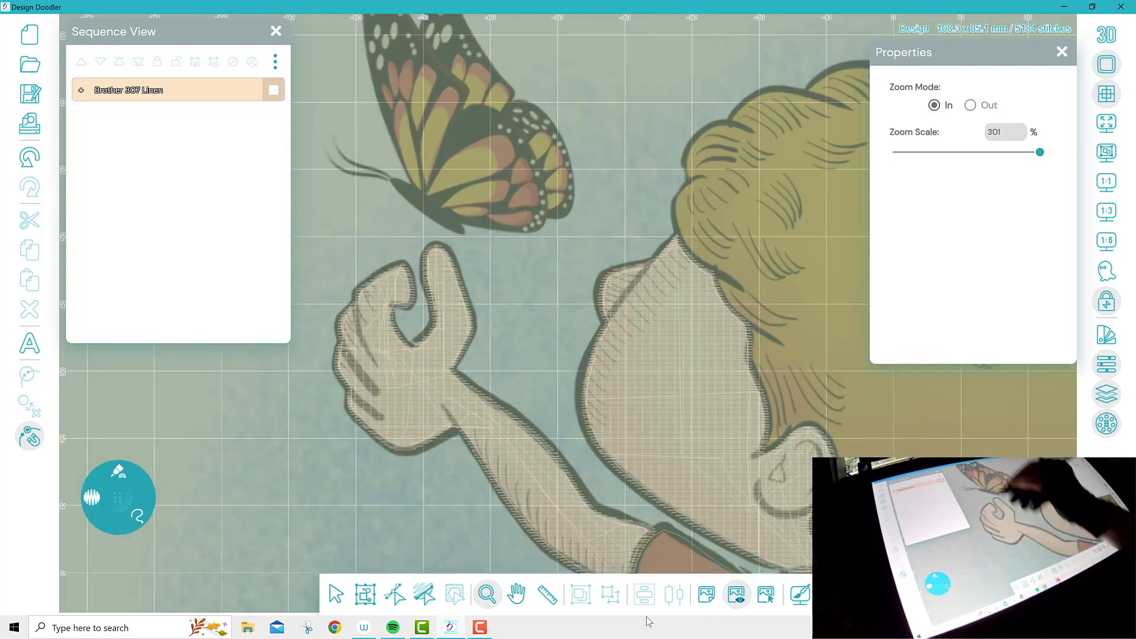
left_click(436, 133)
left_click(436, 133)
left_click(516, 593)
left_click_drag(650, 308, 686, 472)
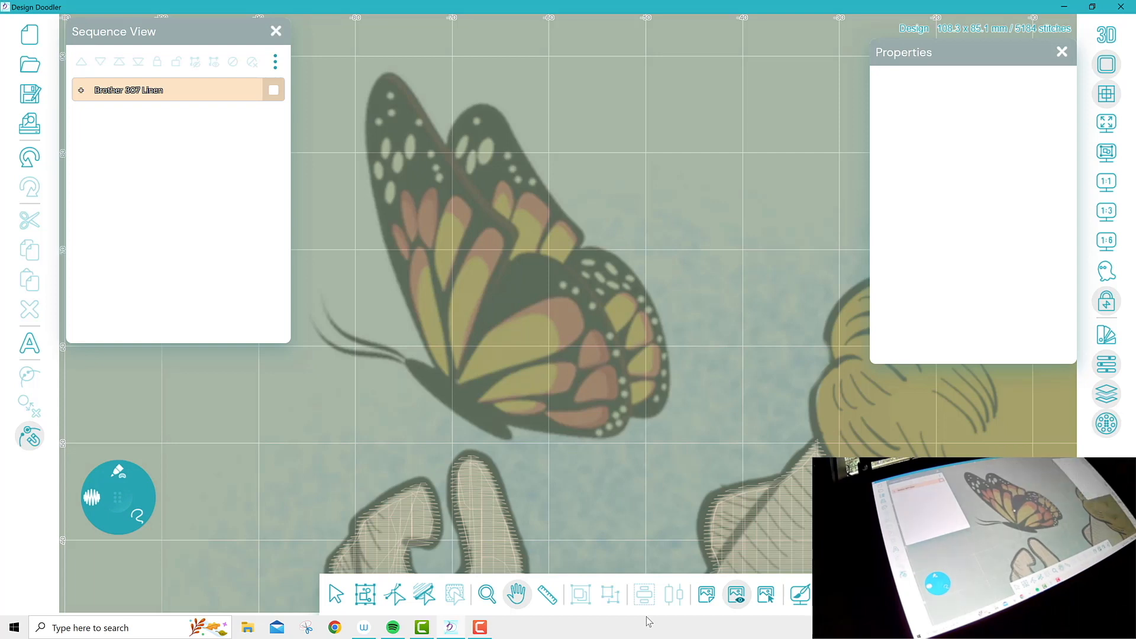
Choose fill stitching in palette colour 16 and trace a closed fill around the yellow-orange patches along the hind wing's outer edge
left_click(118, 498)
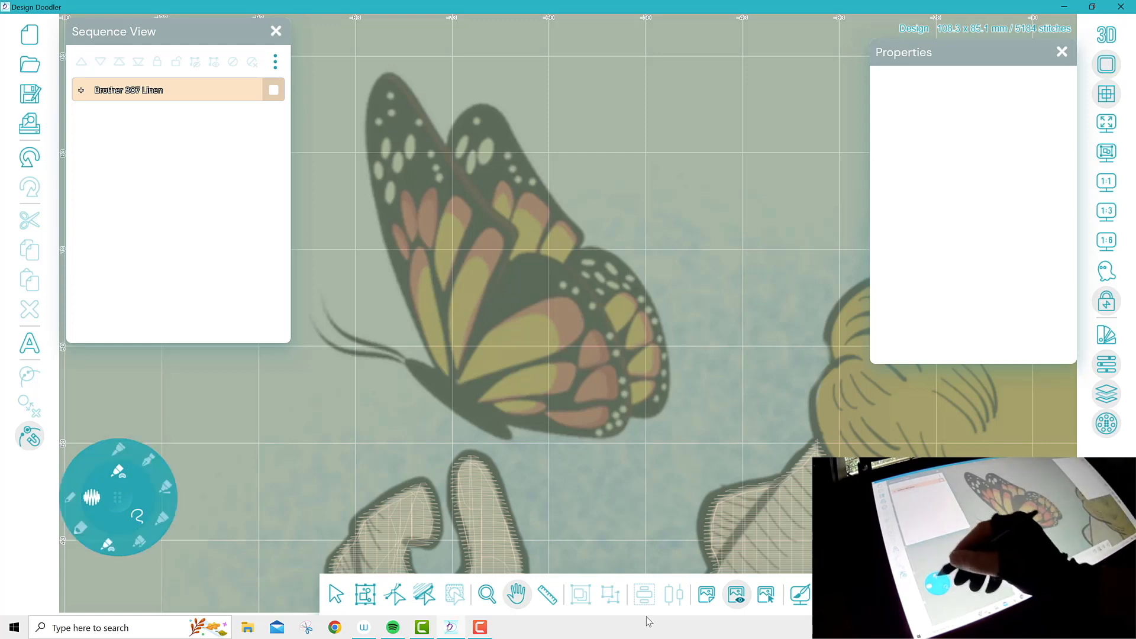
left_click(108, 544)
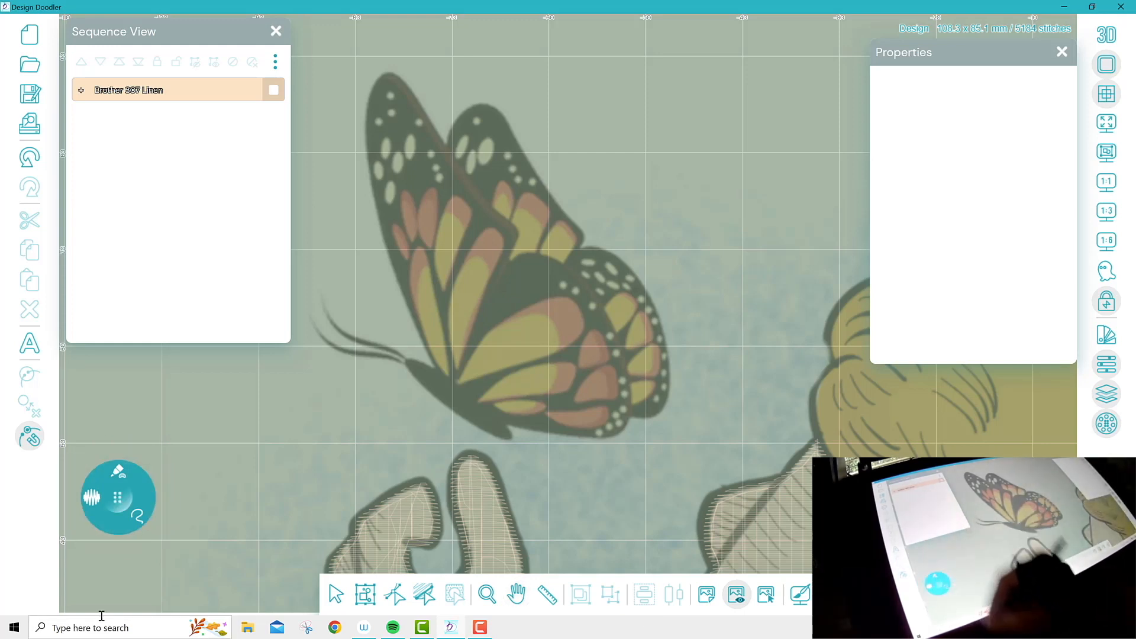
left_click(1107, 335)
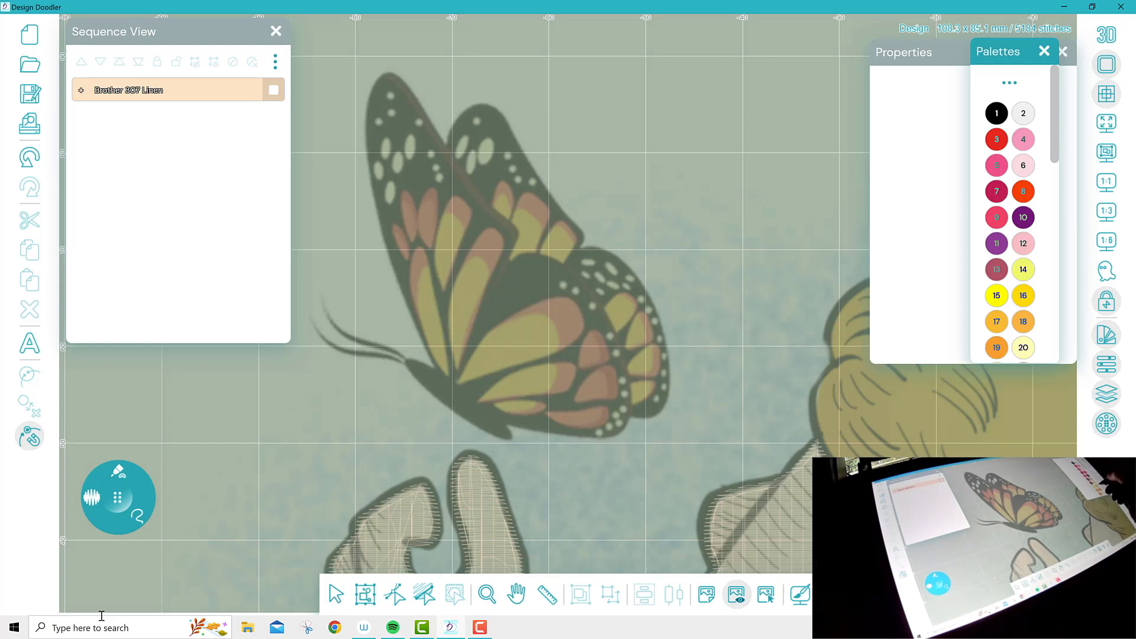
left_click(1024, 295)
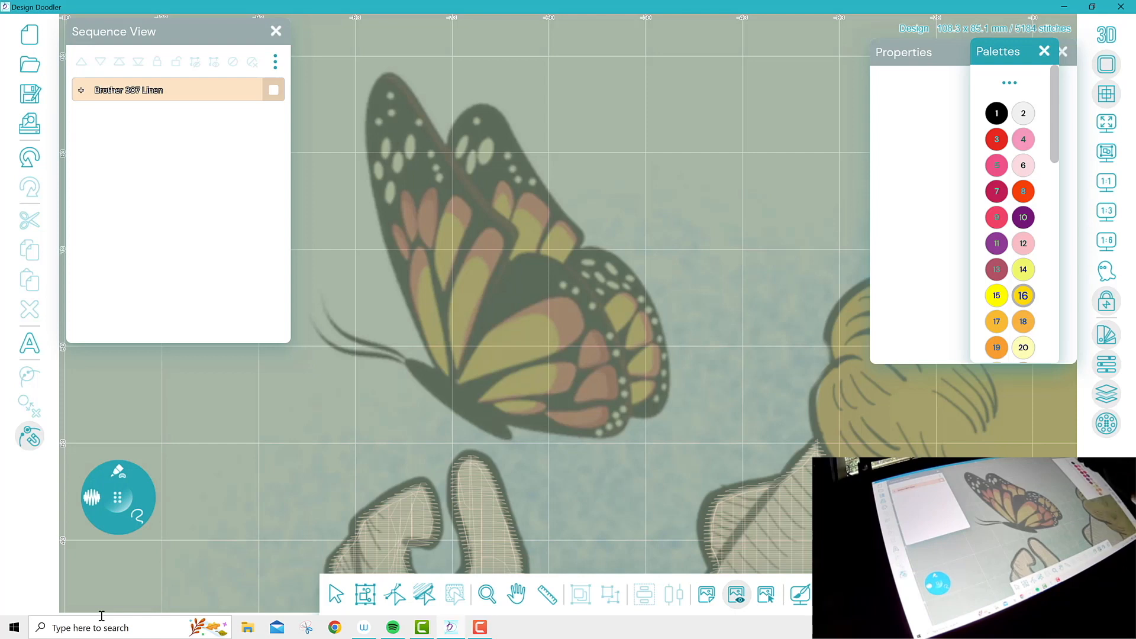
left_click(1106, 335)
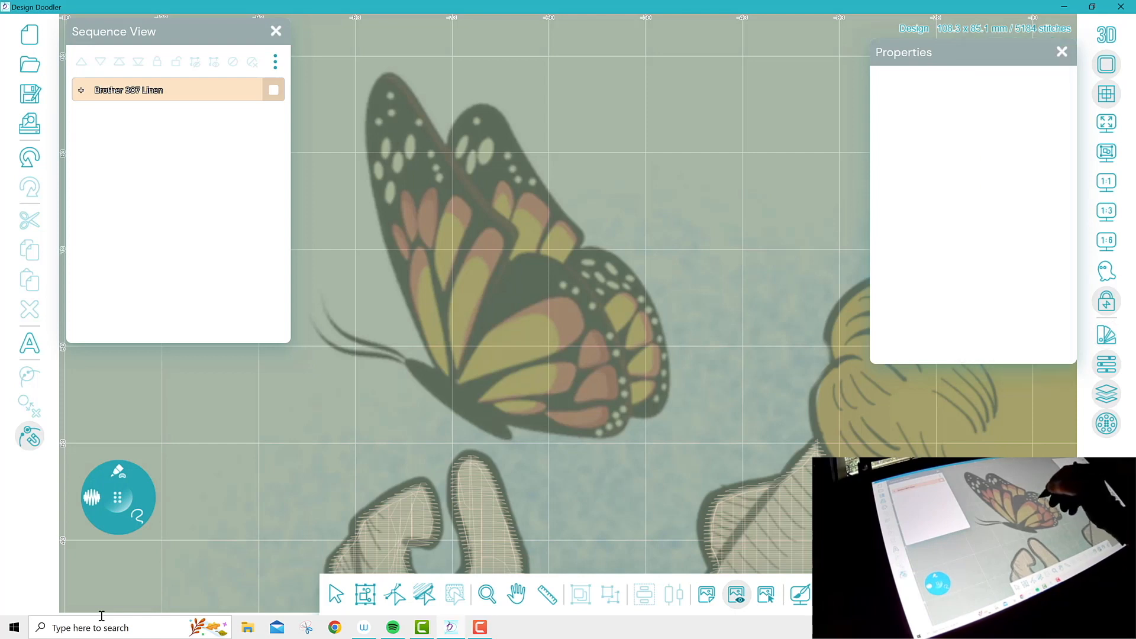
left_click_drag(604, 300, 622, 347)
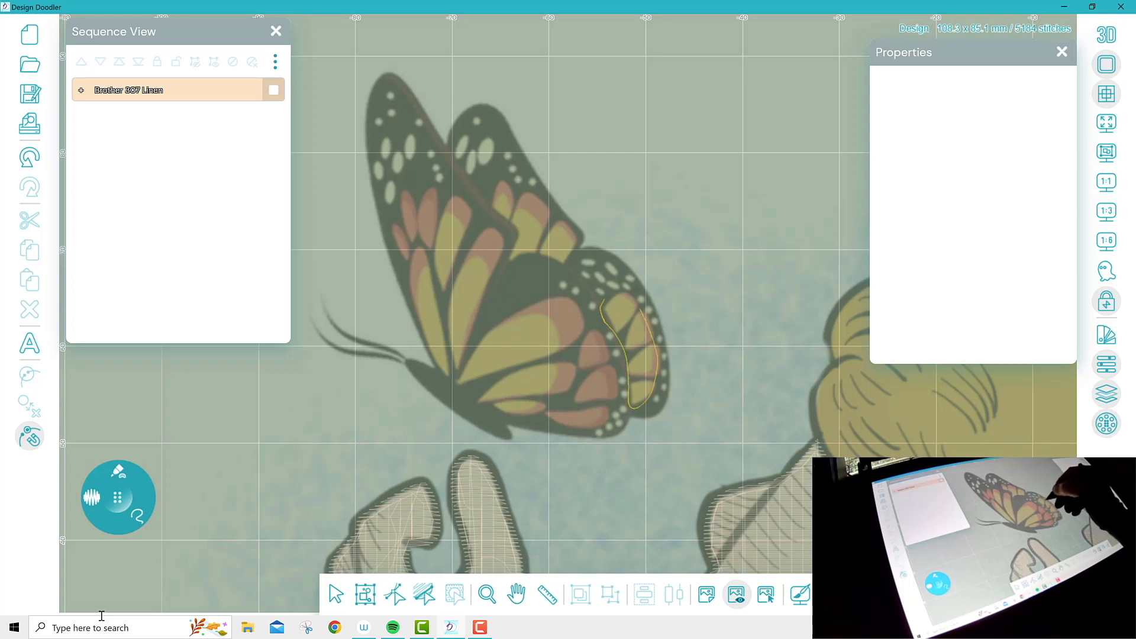
left_click_drag(616, 294, 605, 300)
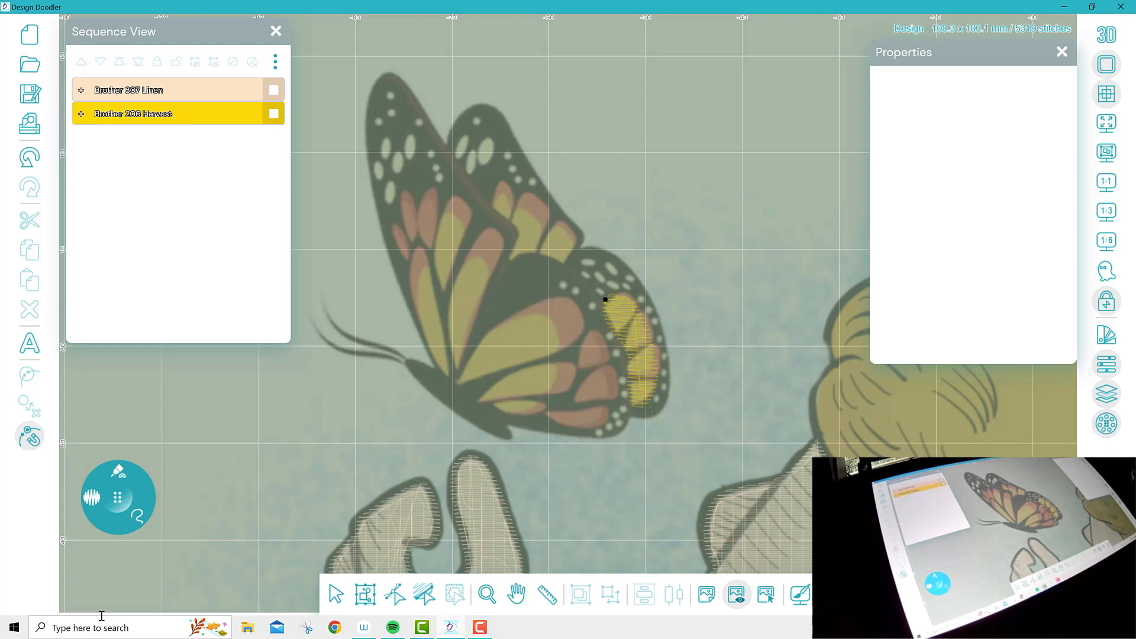
Switch to running stitch and trace a connecting line from the hind-wing fill's upper end to the coloured patches of the rear forewing
left_click(119, 472)
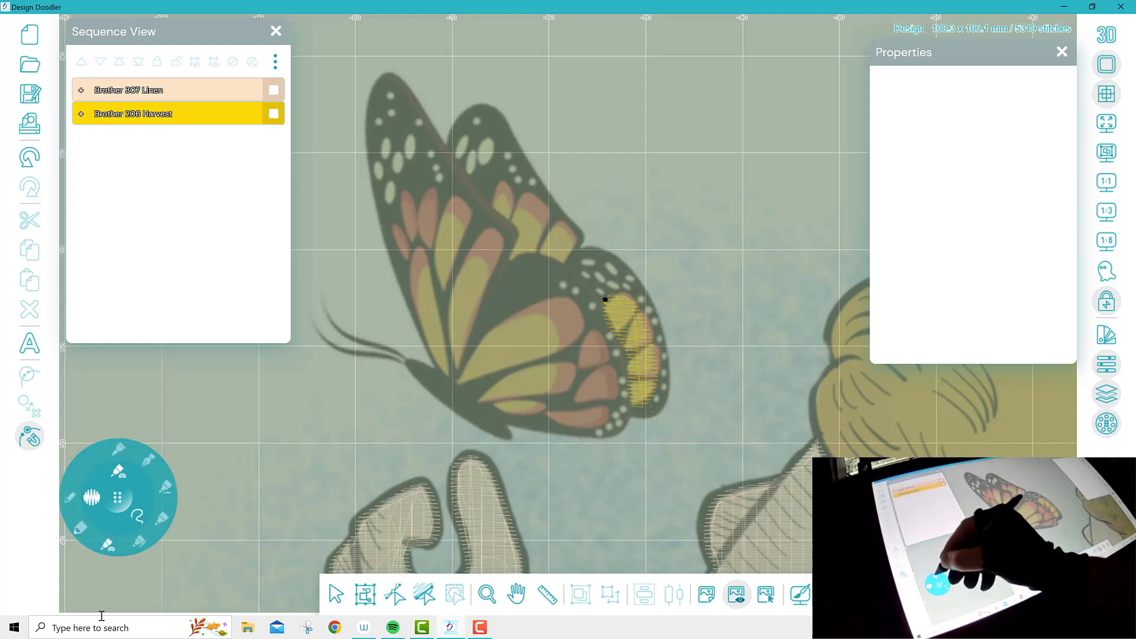
left_click(89, 468)
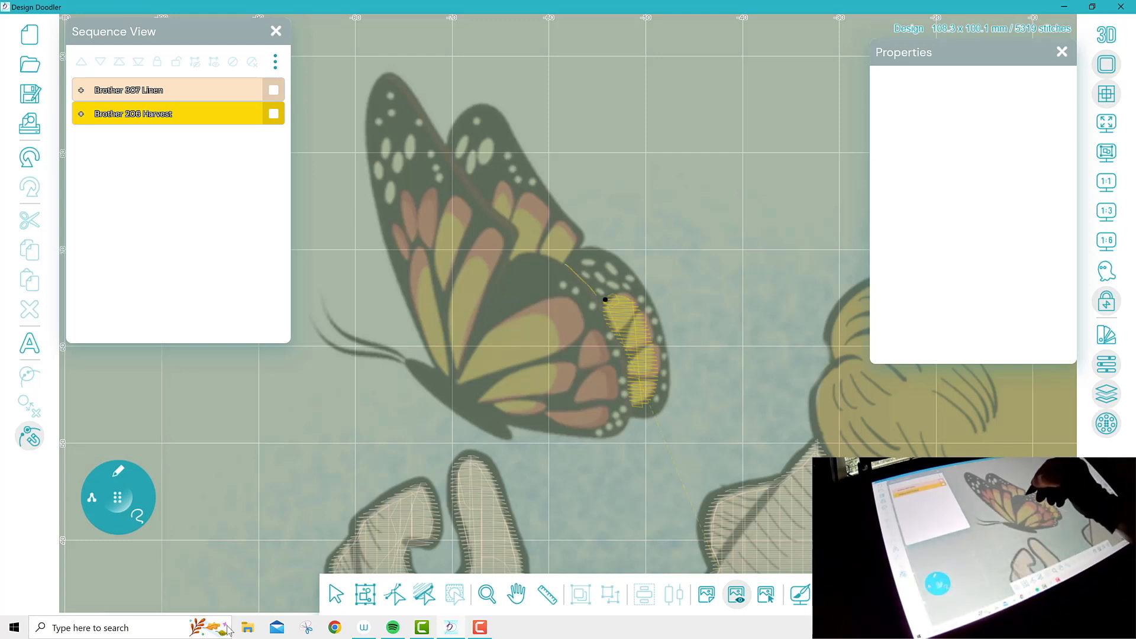
left_click(566, 264)
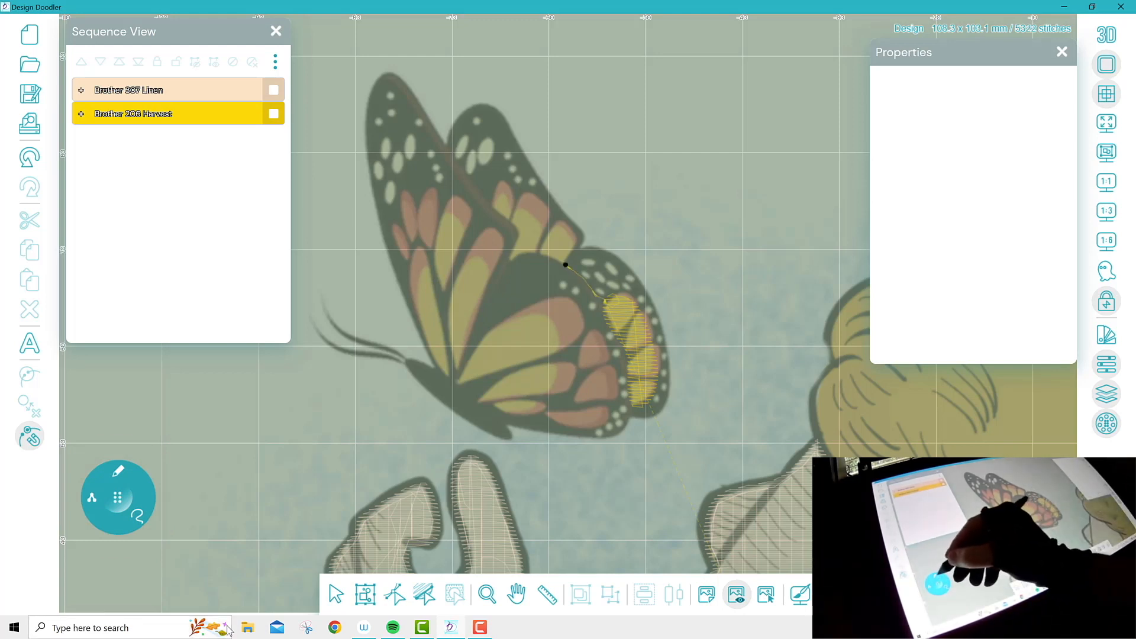
Switch to fill stitching and trace a closed Harvest fill around the yellow-orange patches of the butterfly's rear forewing
left_click(118, 471)
left_click(107, 544)
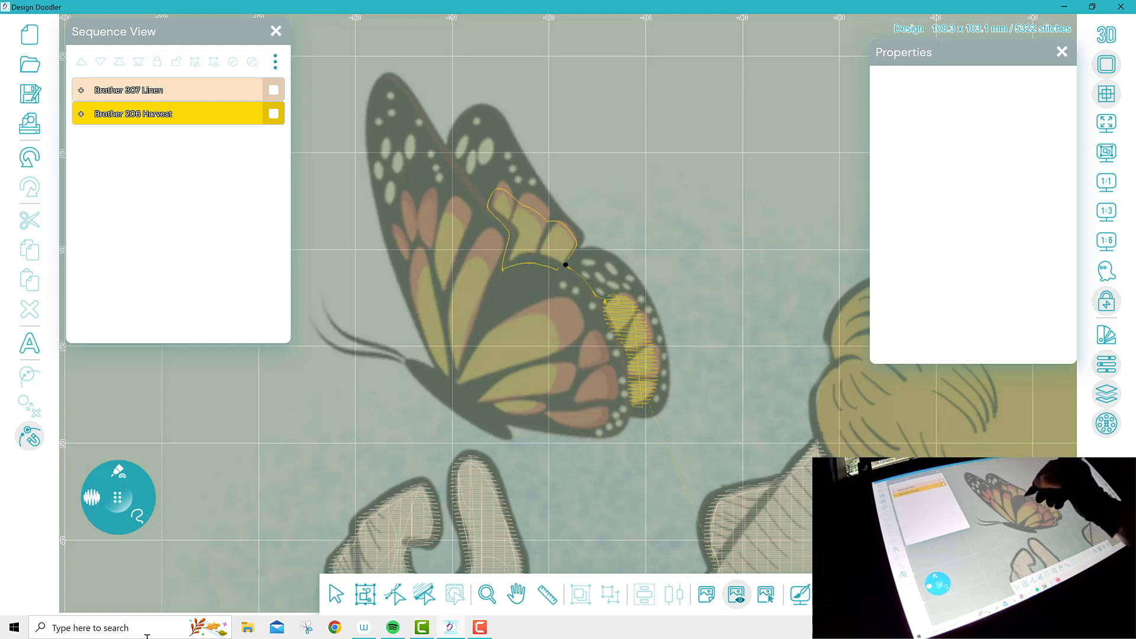
left_click_drag(566, 265, 569, 259)
Switch to running stitch and trace a connecting line from the rear forewing fill into the dark area at the wings' centre, undoing the misdrawn first attempt
left_click(118, 472)
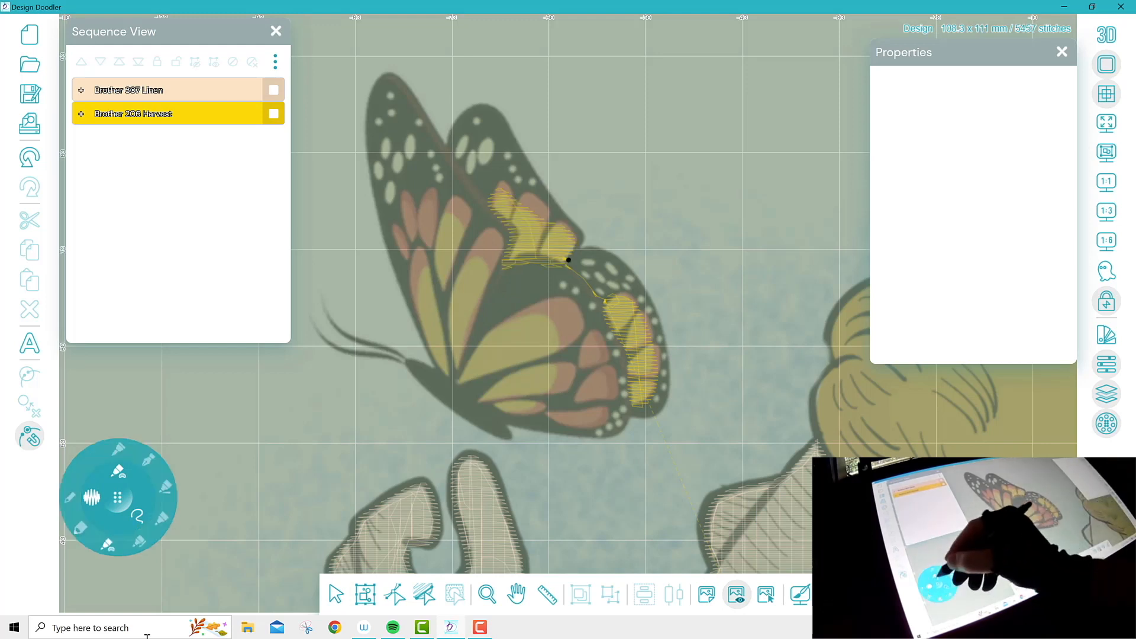
left_click(79, 524)
left_click_drag(563, 268, 513, 280)
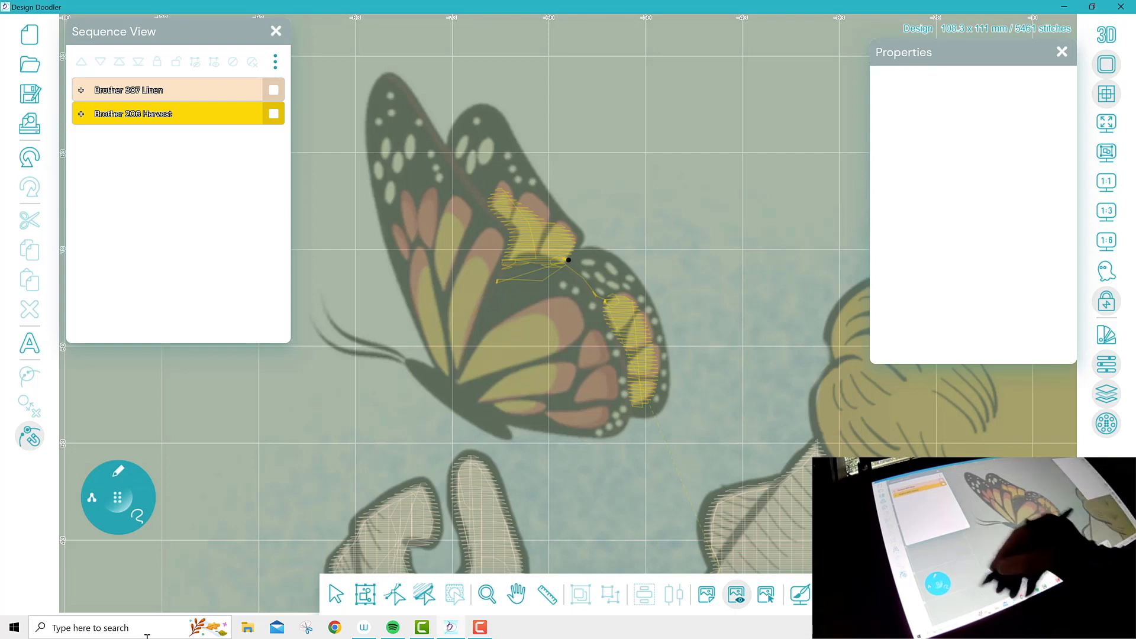
left_click(30, 157)
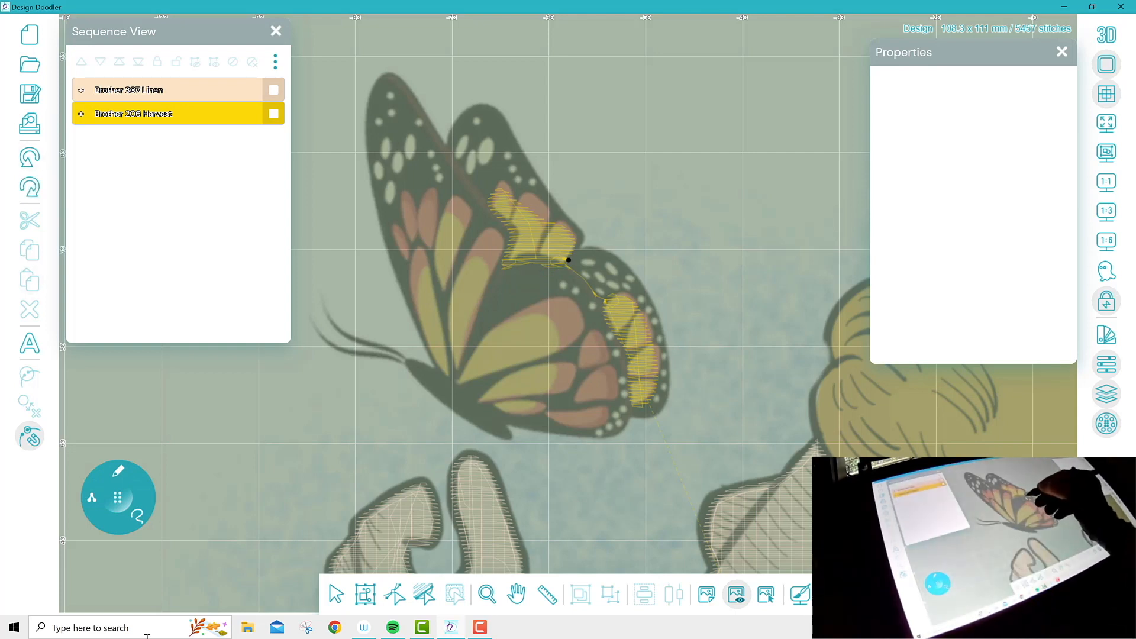
left_click_drag(569, 260, 515, 284)
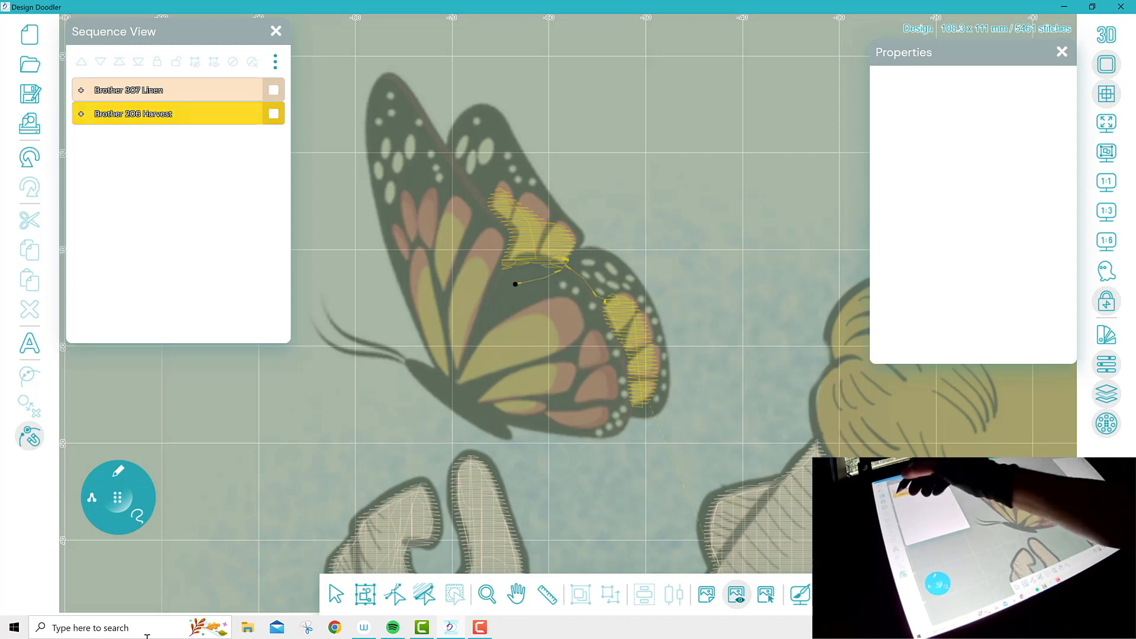
Expand the Brother 206 Harvest group and trace one large closed fill over the main yellow areas of the front forewing and hind wing
left_click(81, 113)
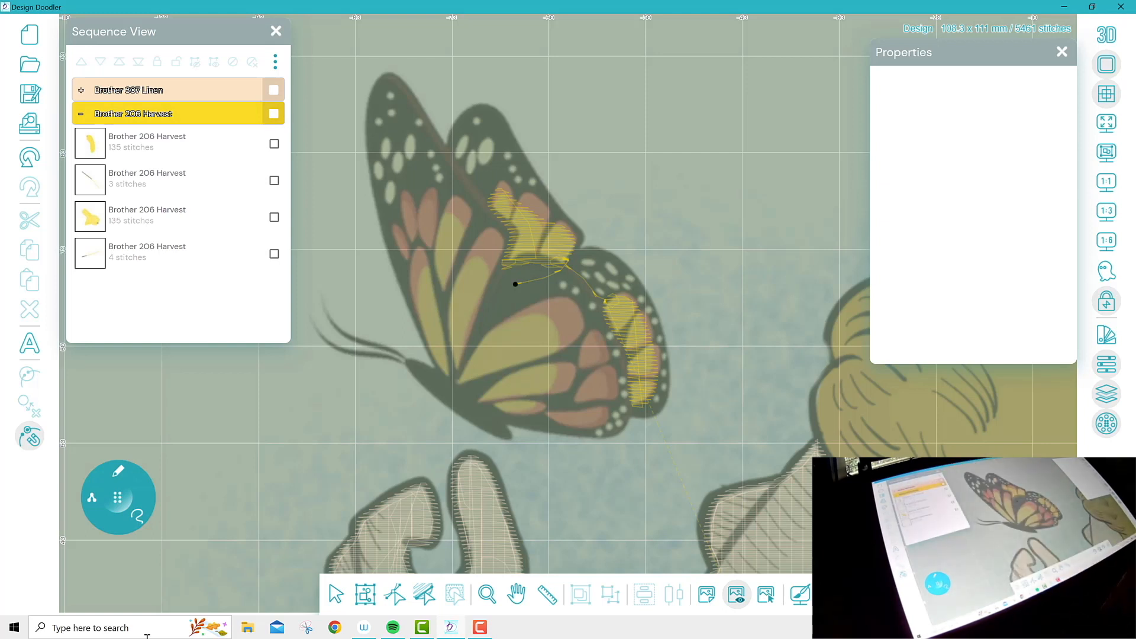
left_click(119, 471)
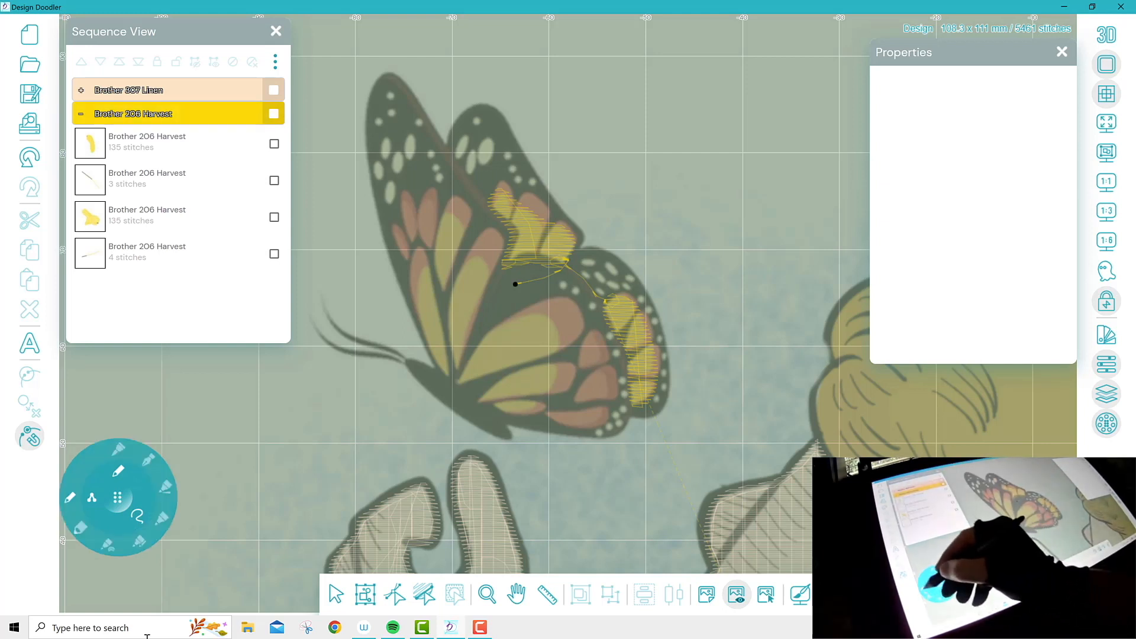
left_click(108, 544)
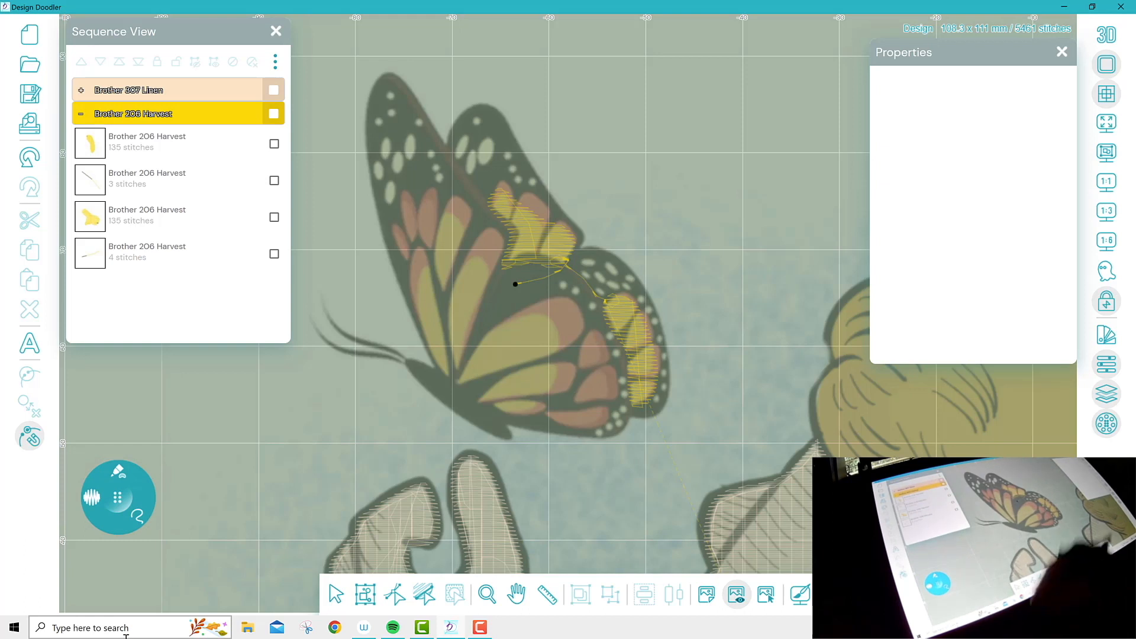
mouse_move(512, 284)
left_mouse_down()
mouse_move(455, 214)
mouse_move(440, 214)
mouse_move(416, 319)
mouse_move(447, 384)
mouse_move(494, 422)
mouse_move(558, 383)
mouse_move(559, 312)
mouse_move(528, 306)
mouse_move(510, 284)
left_mouse_up()
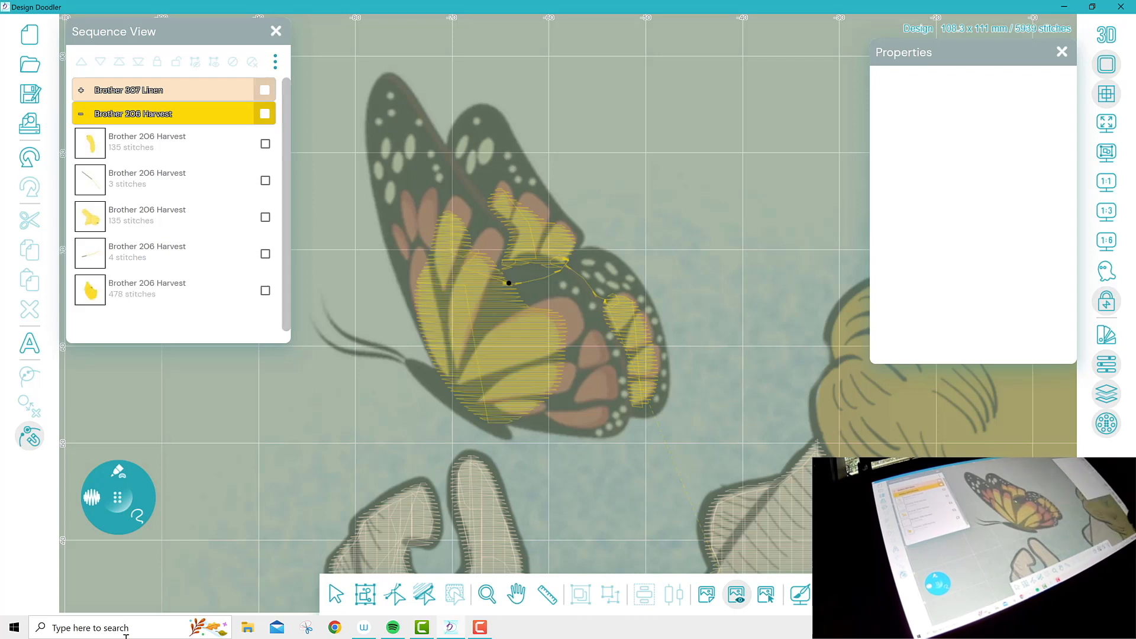
Check the butterfly's Harvest fills in the 3D stitch preview and return to the flat stitch display
left_click(1106, 34)
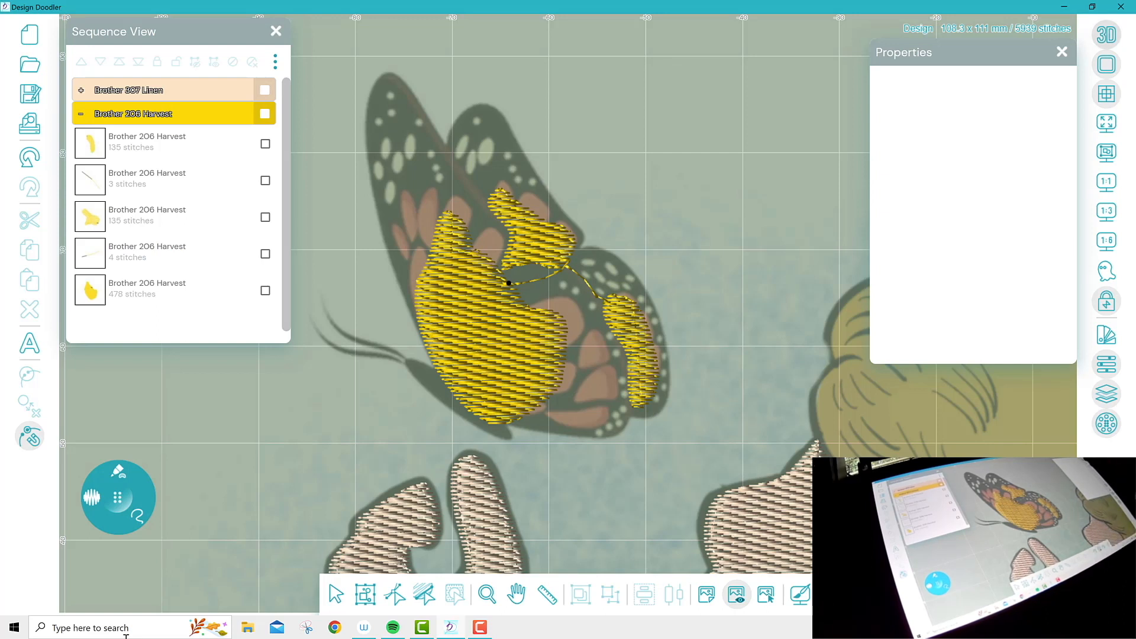
left_click(1107, 34)
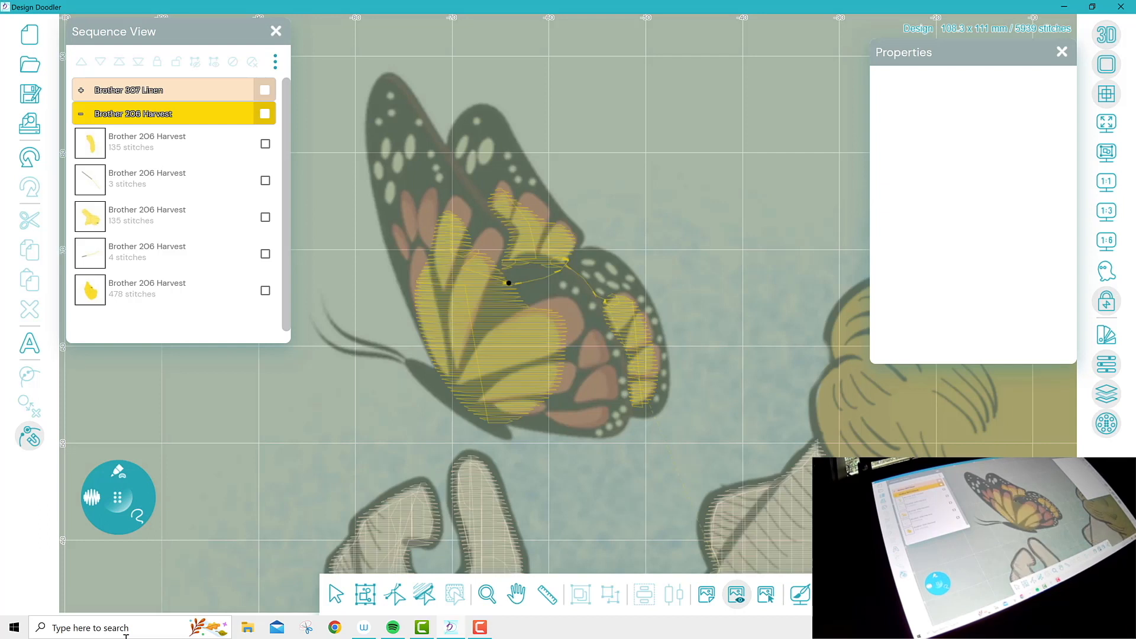
left_click(487, 594)
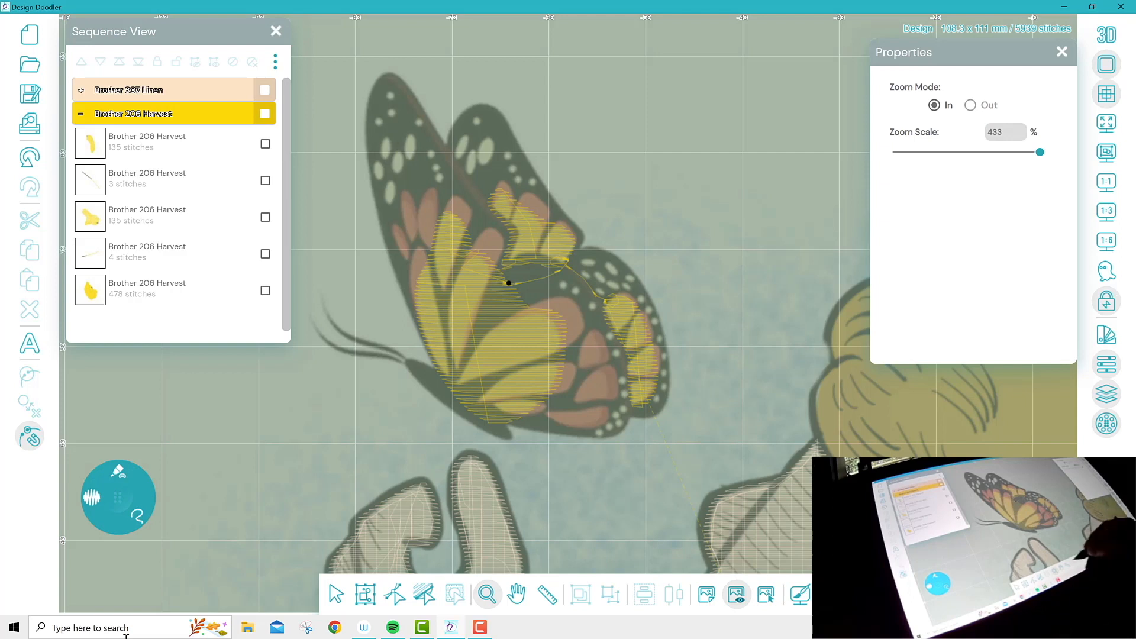
Trace one large closed Harvest fill around the child's curly hair, following the lower curls, crown, face edge and ear
left_click(516, 594)
left_click_drag(740, 320, 426, 144)
left_click_drag(592, 296, 379, 284)
left_click(487, 594)
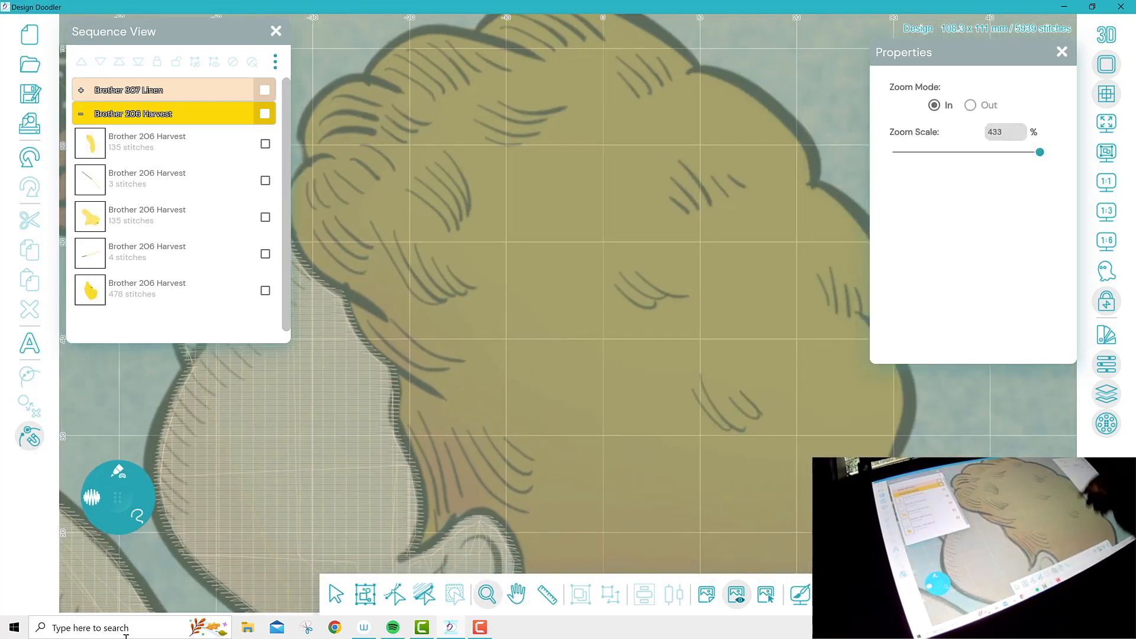
left_click(971, 104)
left_click(615, 434)
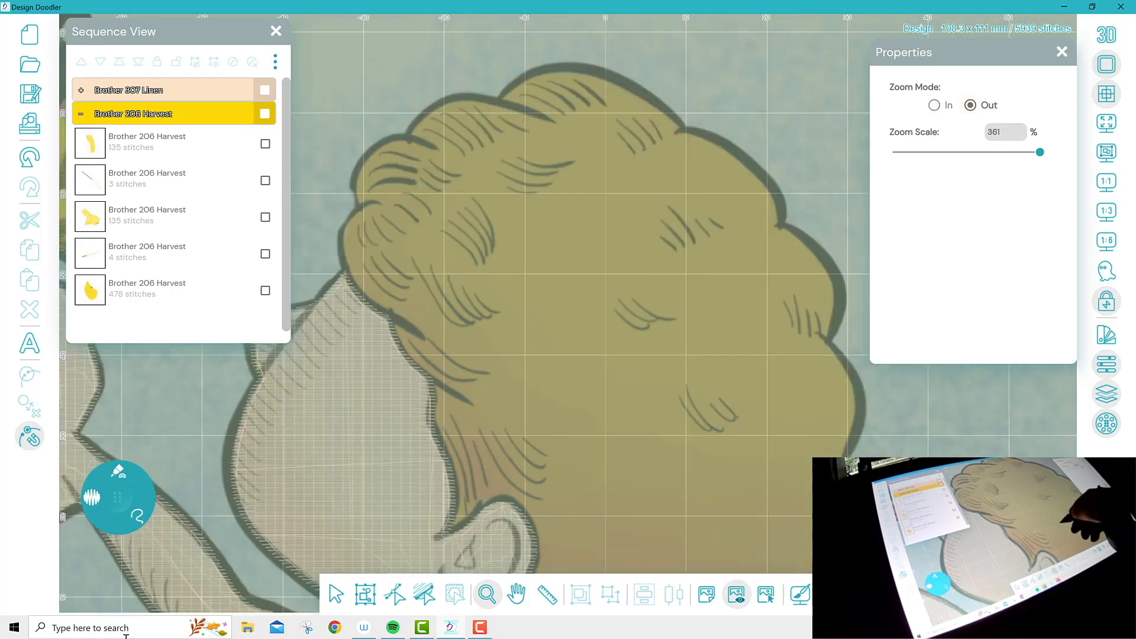
left_click(616, 434)
left_click(517, 593)
left_click_drag(592, 415, 616, 237)
left_click_drag(577, 325, 566, 412)
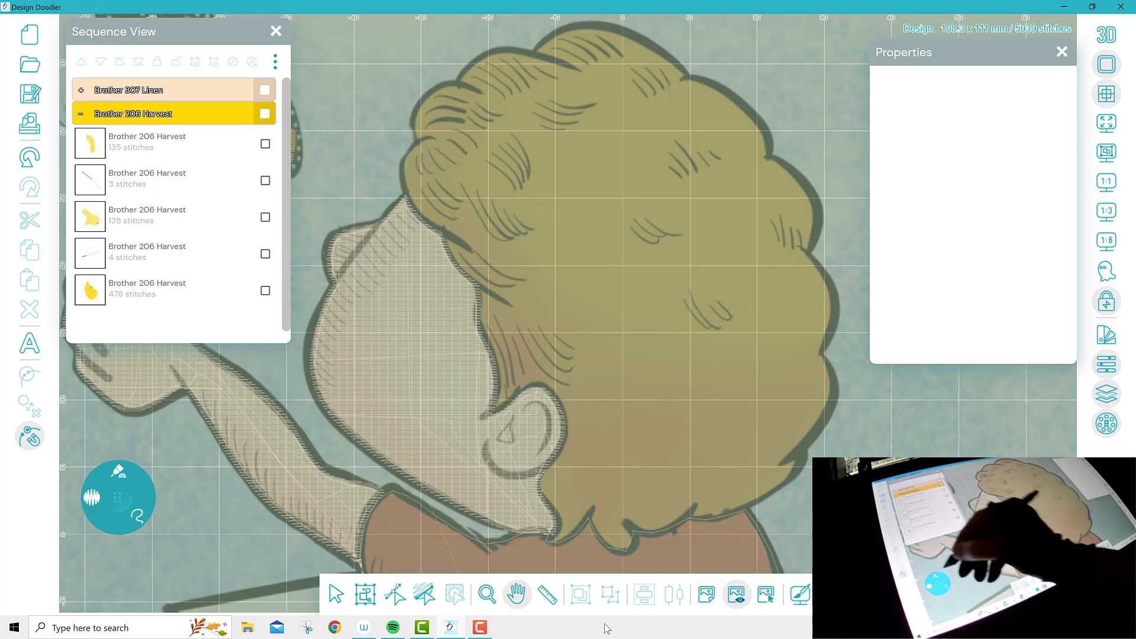
left_click(118, 498)
left_click(118, 497)
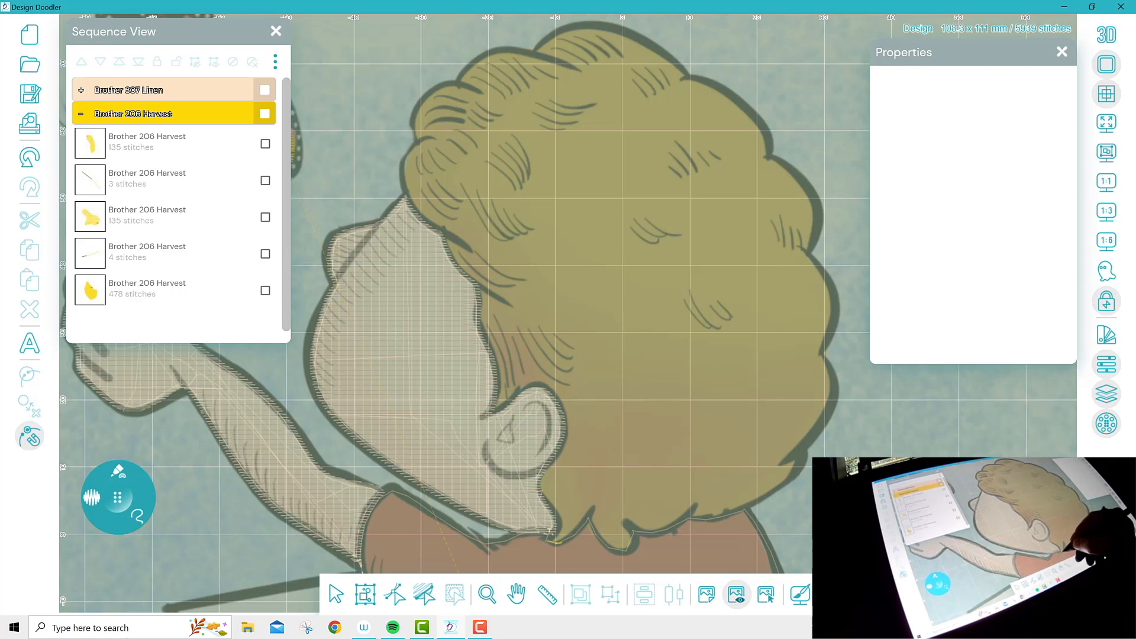
mouse_move(561, 543)
left_mouse_down()
mouse_move(589, 516)
mouse_move(592, 532)
left_mouse_up()
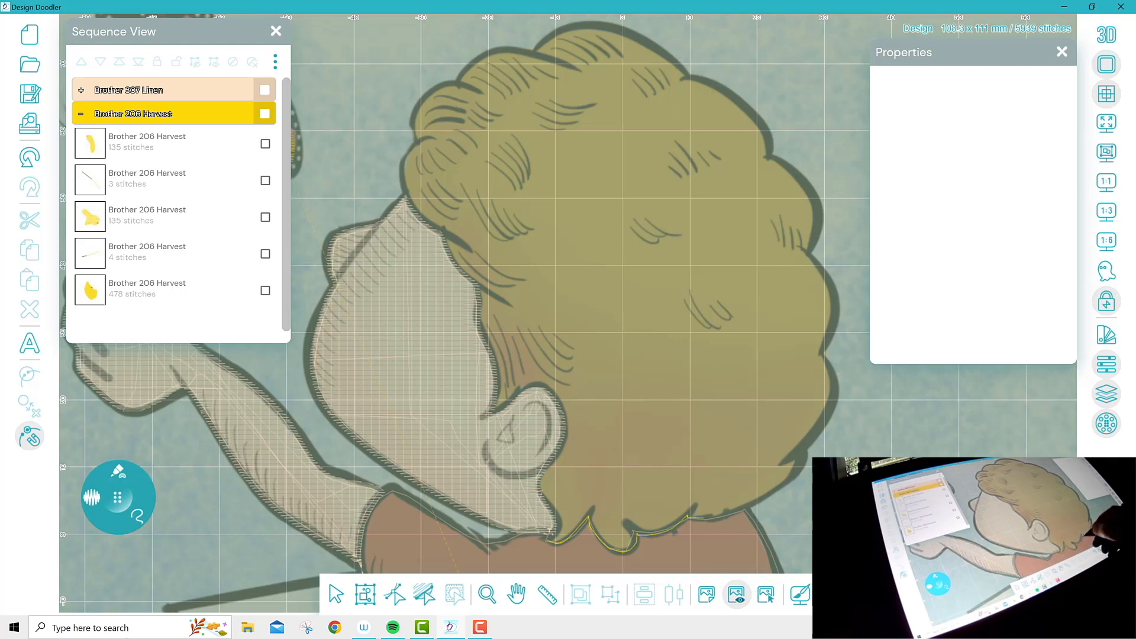
mouse_move(759, 488)
left_mouse_down()
mouse_move(790, 477)
mouse_move(804, 456)
left_mouse_up()
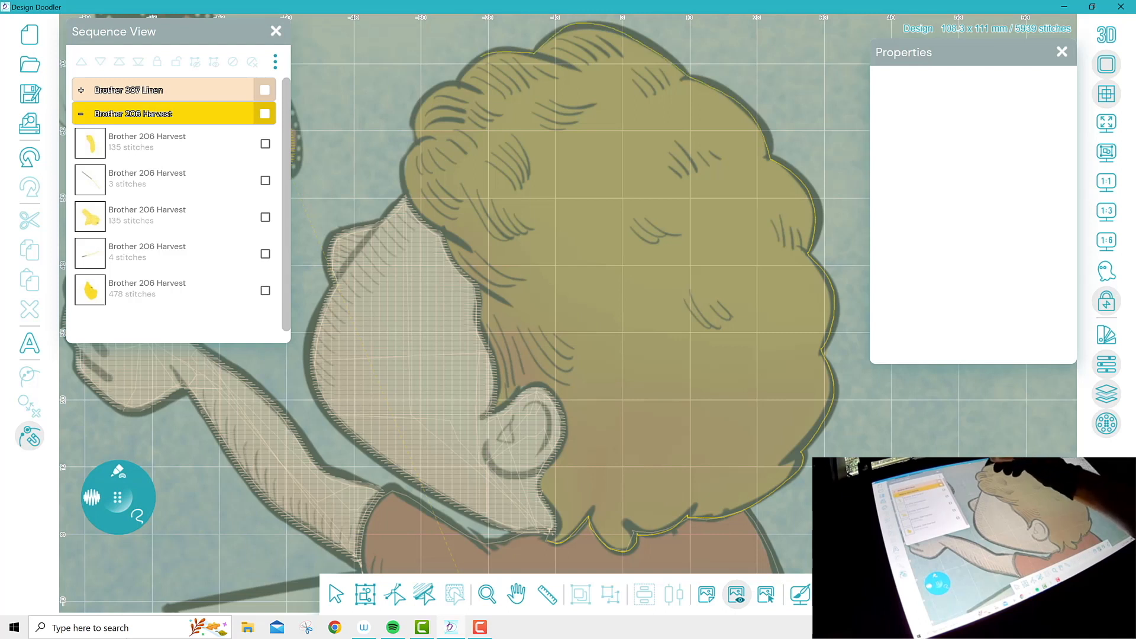
mouse_move(459, 81)
left_mouse_down()
mouse_move(419, 101)
mouse_move(404, 179)
mouse_move(439, 227)
left_mouse_up()
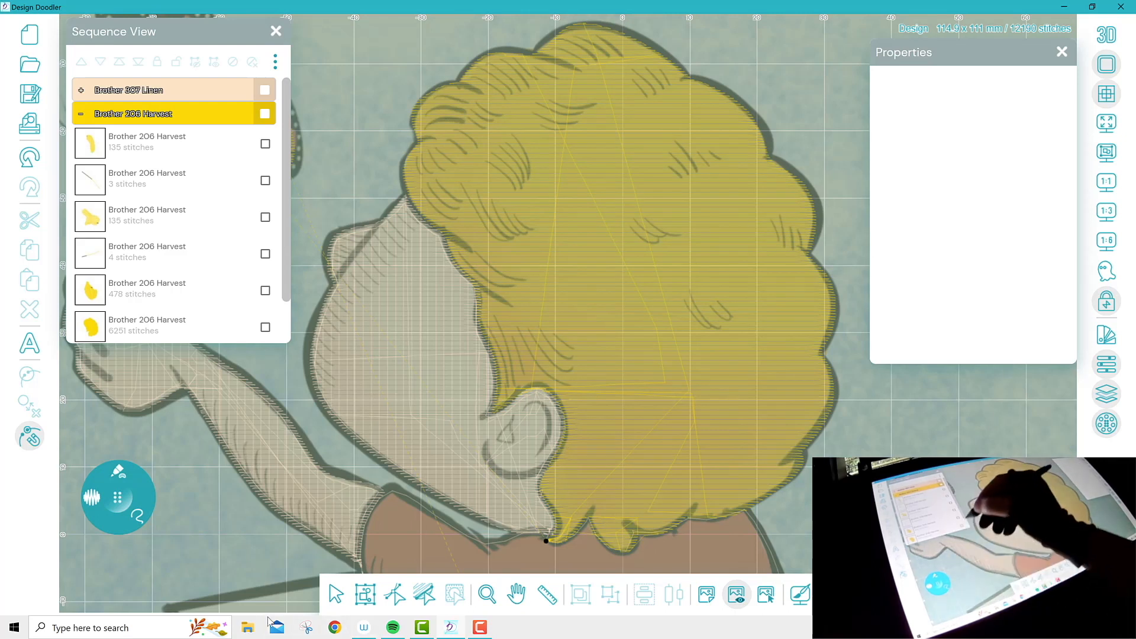
Edit the nodes of the hair fill, reshaping its outline at the front curls and just above the ear
scroll(178, 207, "down", 1)
left_click(265, 278)
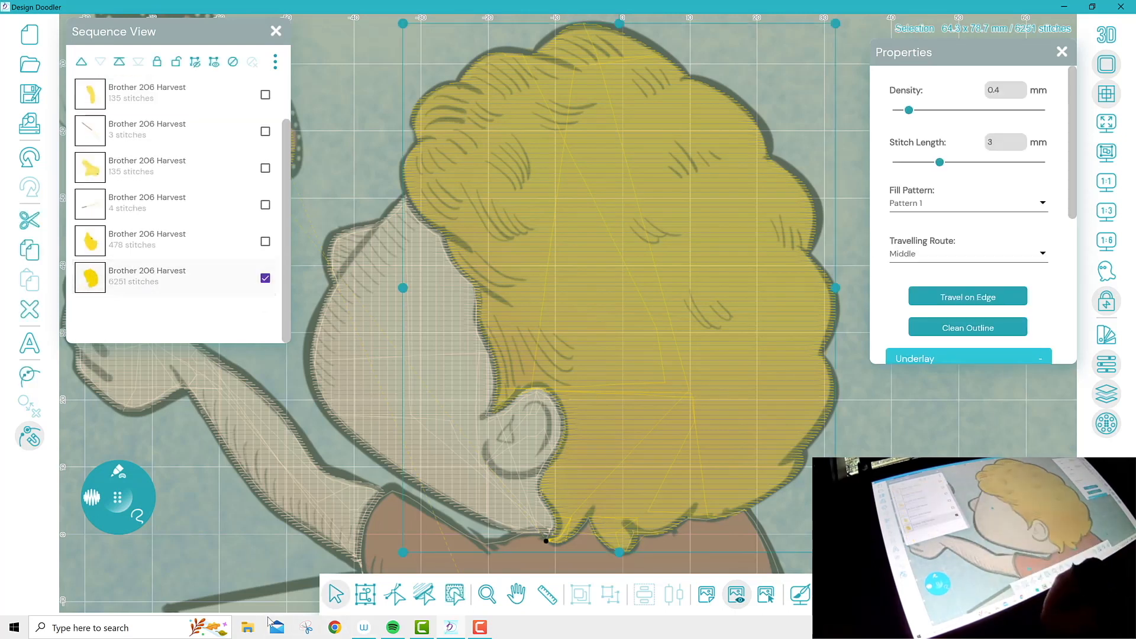
left_click(395, 595)
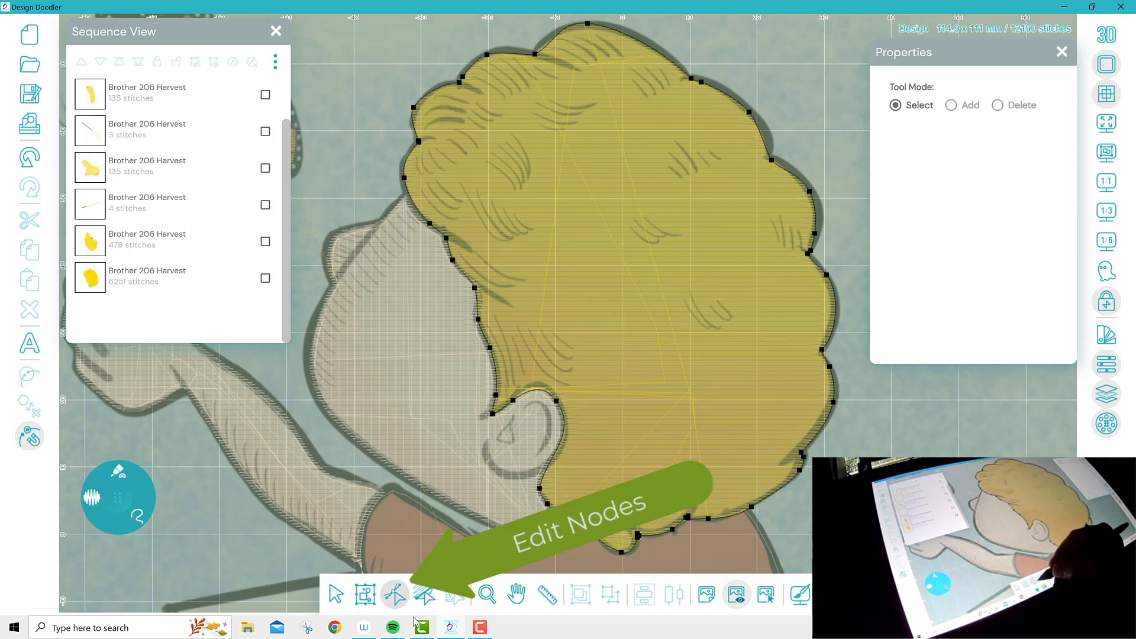
mouse_move(427, 637)
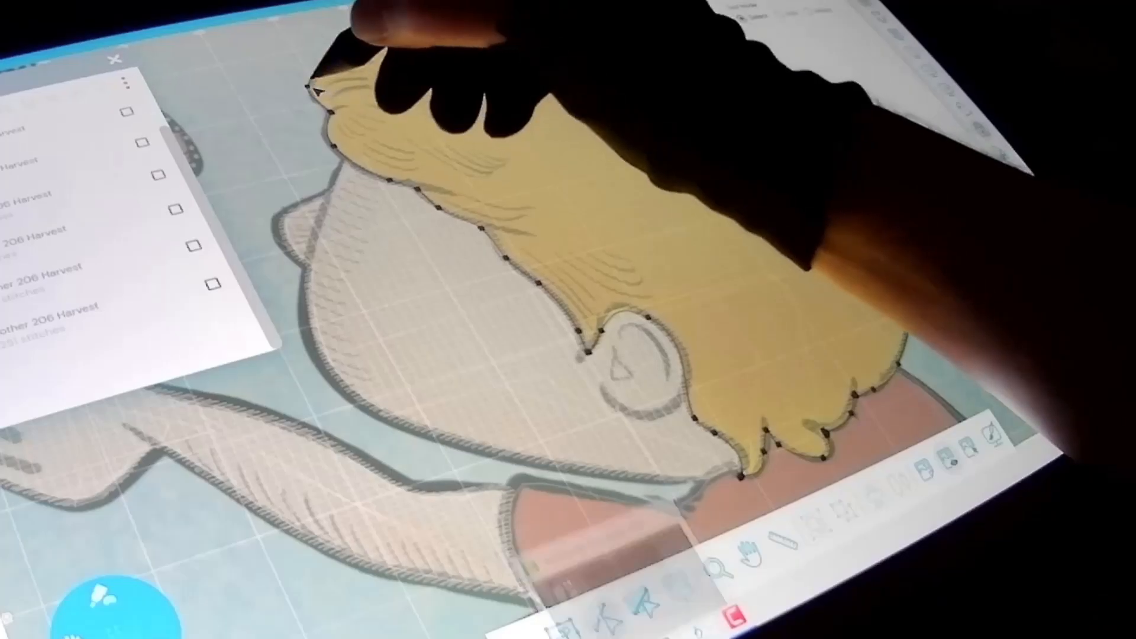
left_click_drag(308, 86, 319, 89)
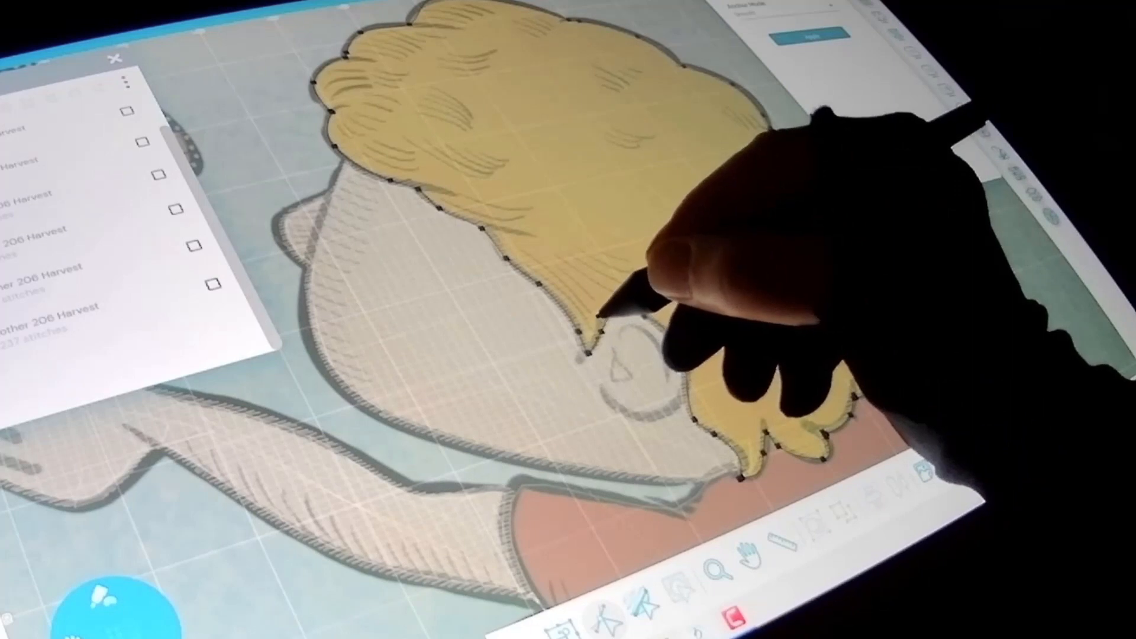
left_click_drag(602, 331, 600, 327)
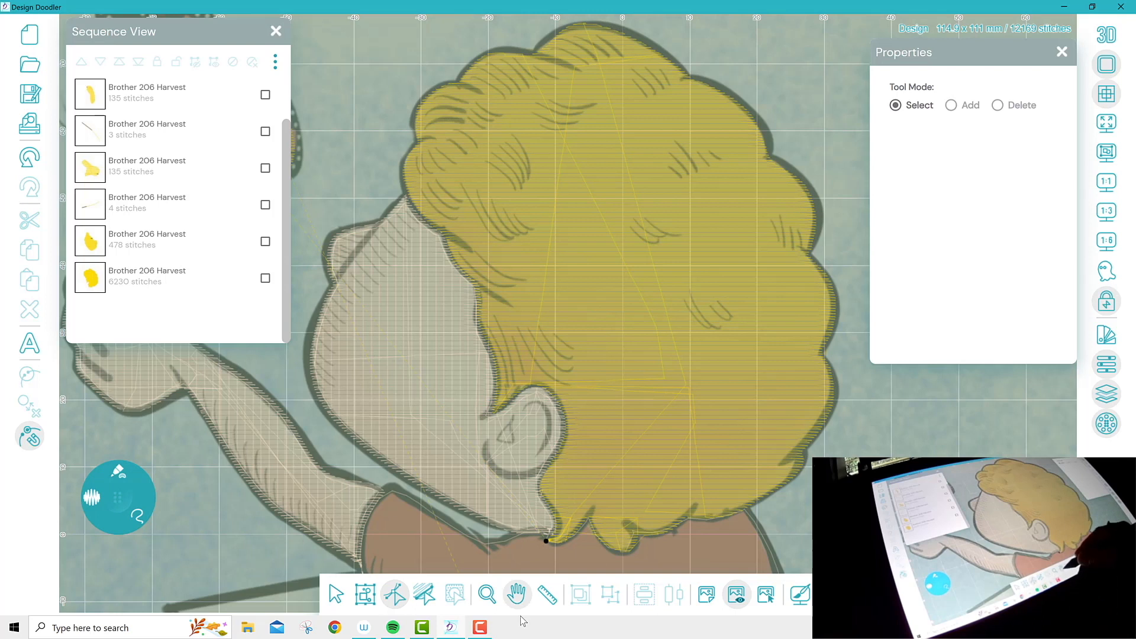
Switch to running stitch and trace a connecting line from the nape over the shoulder and along the sleeve to the pencil
left_click(517, 595)
left_click_drag(580, 456, 585, 209)
left_click_drag(551, 294, 567, 227)
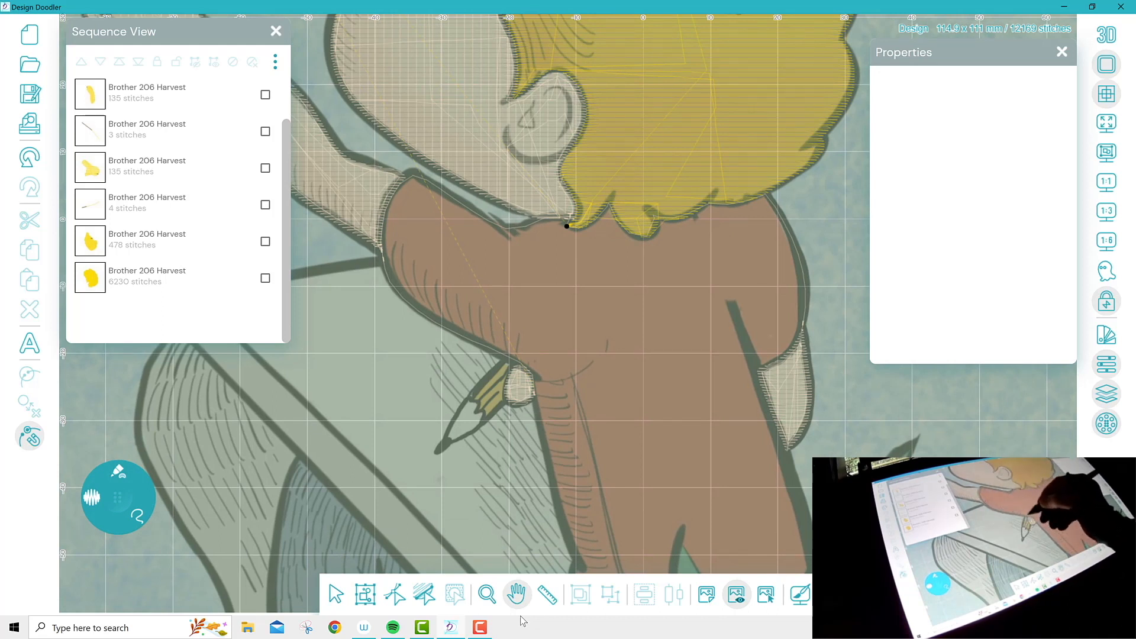
left_click(118, 472)
left_click(91, 459)
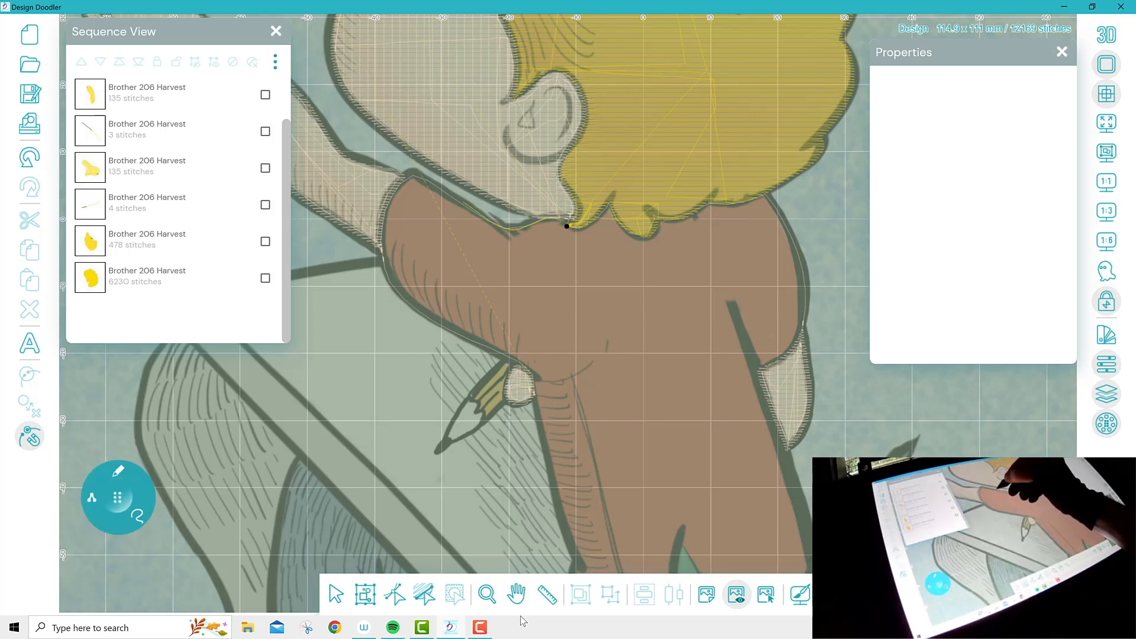
mouse_move(397, 186)
left_mouse_down()
mouse_move(381, 218)
mouse_move(389, 281)
left_mouse_up()
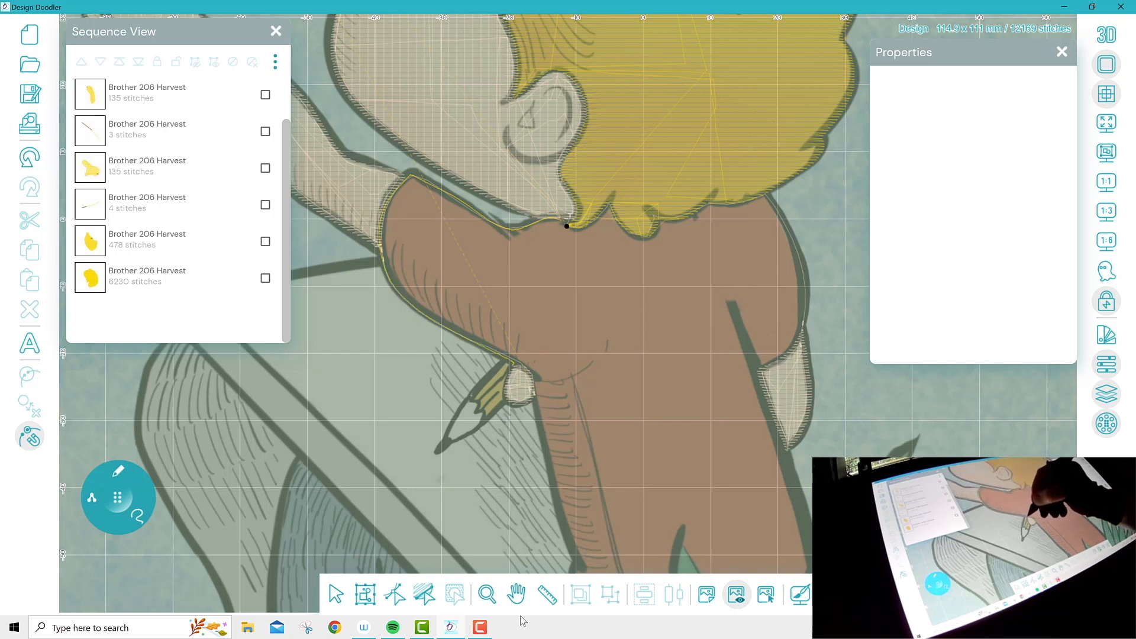
left_click_drag(507, 378, 507, 387)
Switch to fill stitching and trace a closed Harvest fill around the yellow part of the pencil beside the hand
left_click(118, 471)
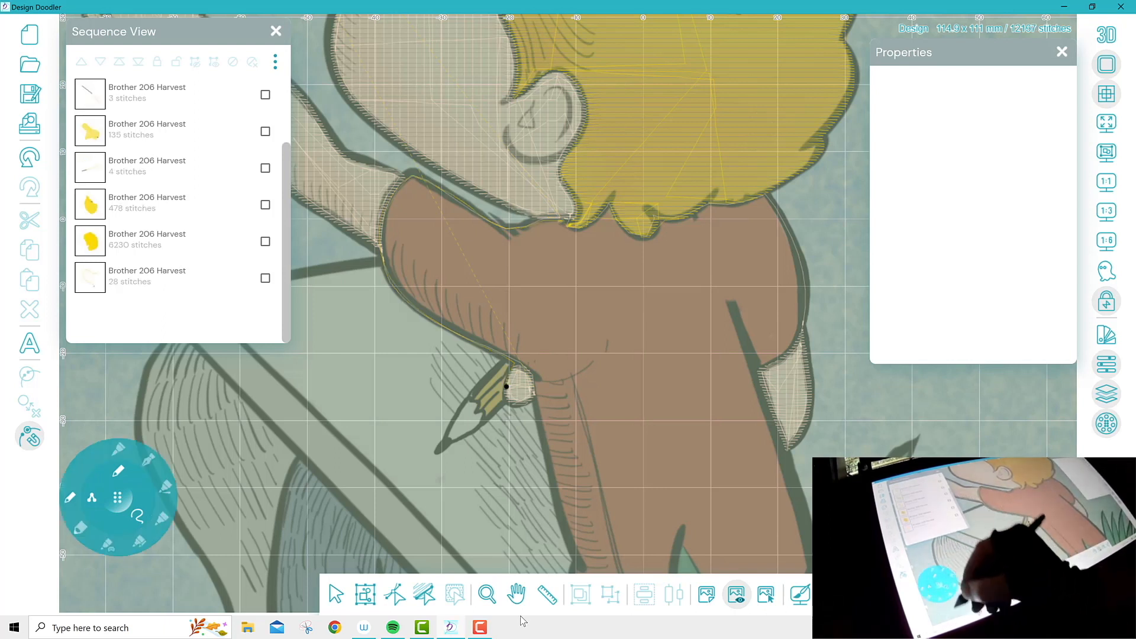
left_click(143, 457)
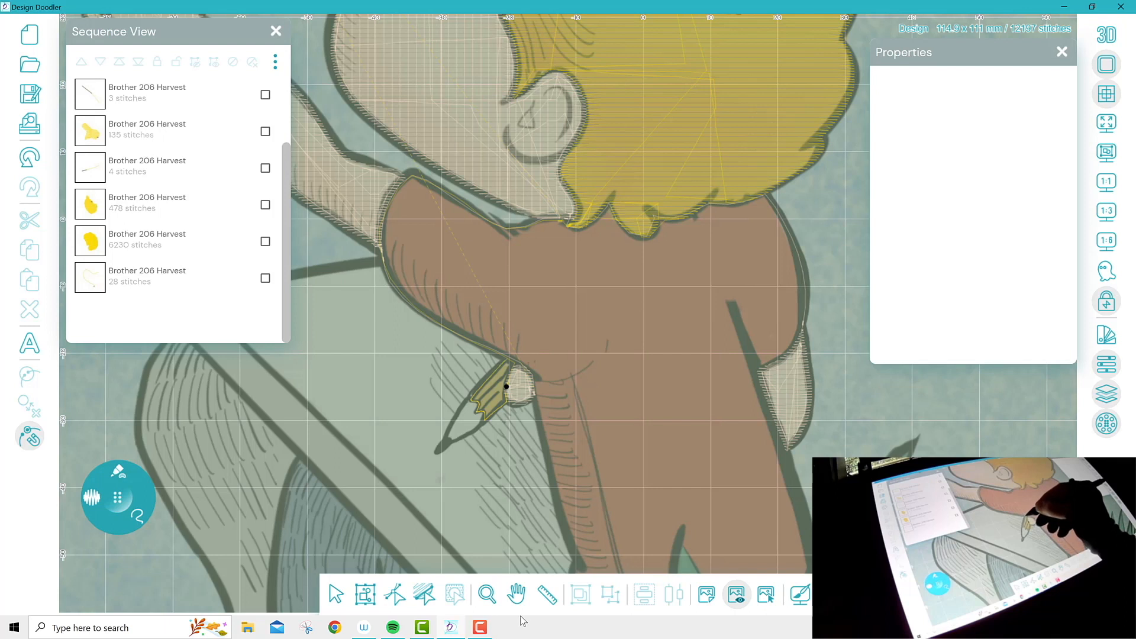
left_click_drag(507, 386, 506, 392)
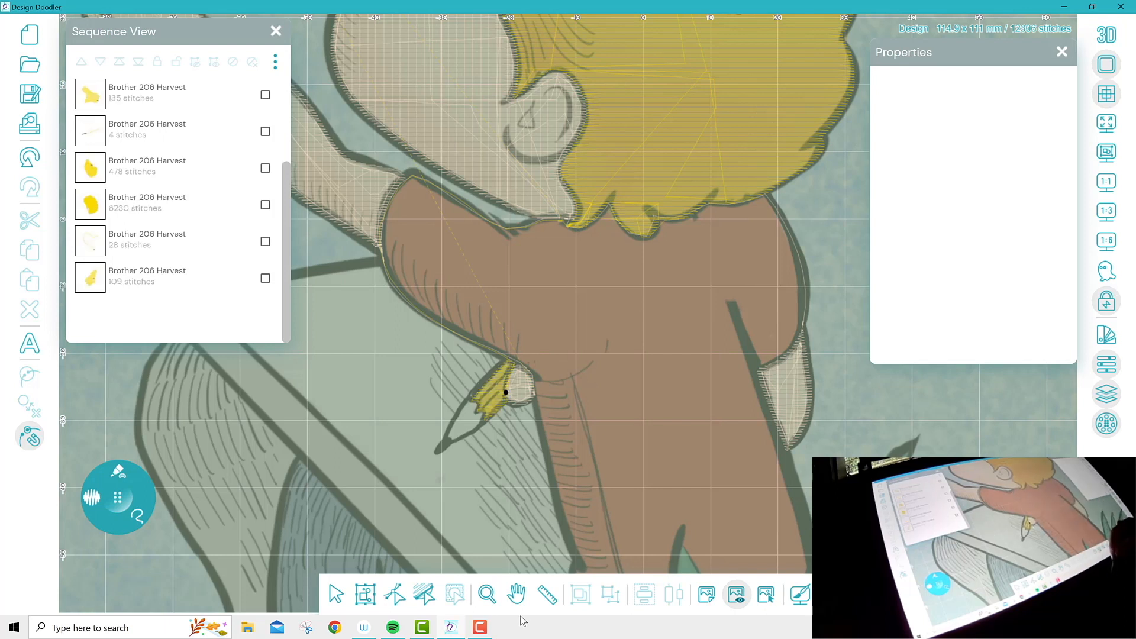
Switch to running stitch and trace a connecting line from the pencil down the shirt edge and jagged trouser hem to the shoe, undoing the first attempt
left_click(118, 471)
left_click(89, 459)
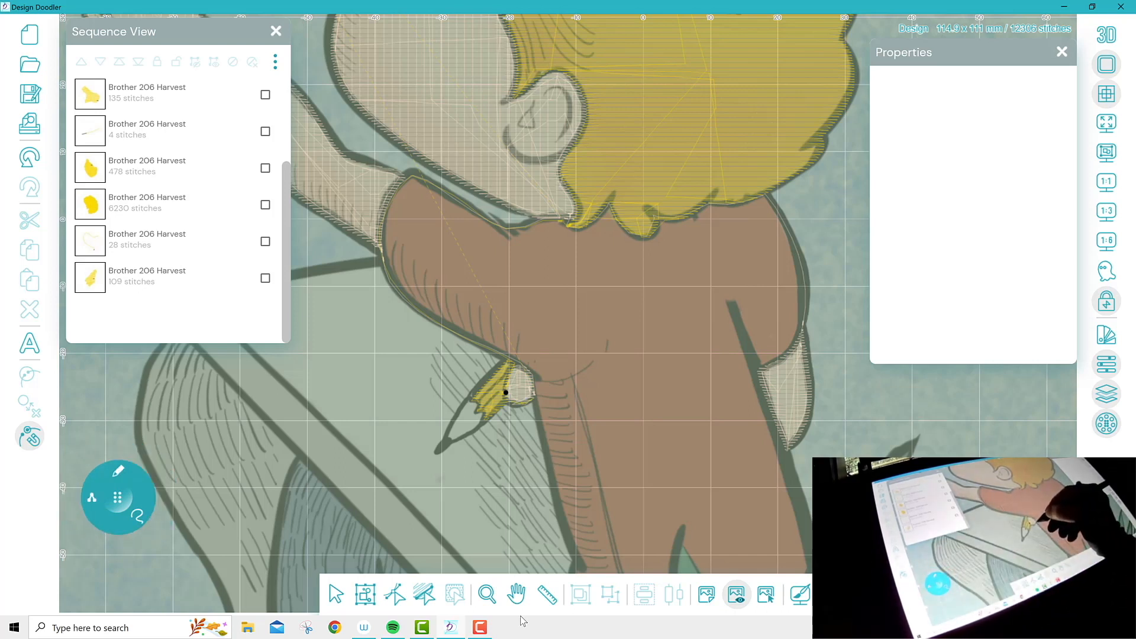
left_click_drag(507, 401, 534, 398)
left_click(29, 158)
left_click(517, 594)
mouse_move(569, 379)
left_mouse_down()
mouse_move(495, 72)
mouse_move(599, 77)
mouse_move(672, 102)
mouse_move(676, 90)
left_mouse_up()
left_click(118, 470)
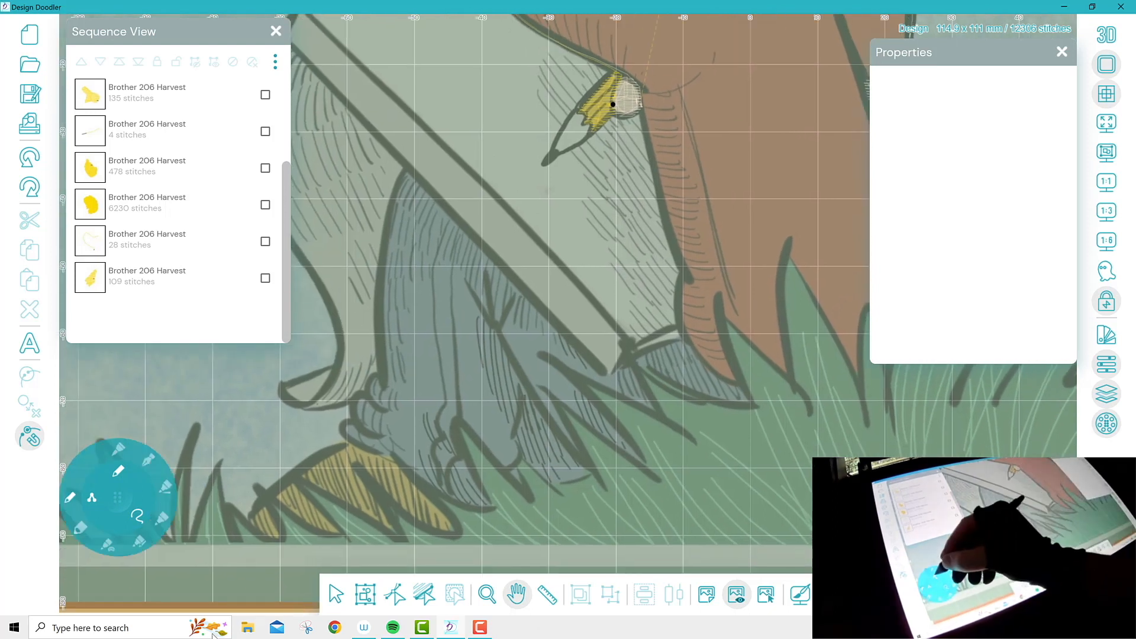
left_click(119, 470)
left_click(118, 471)
left_click(118, 470)
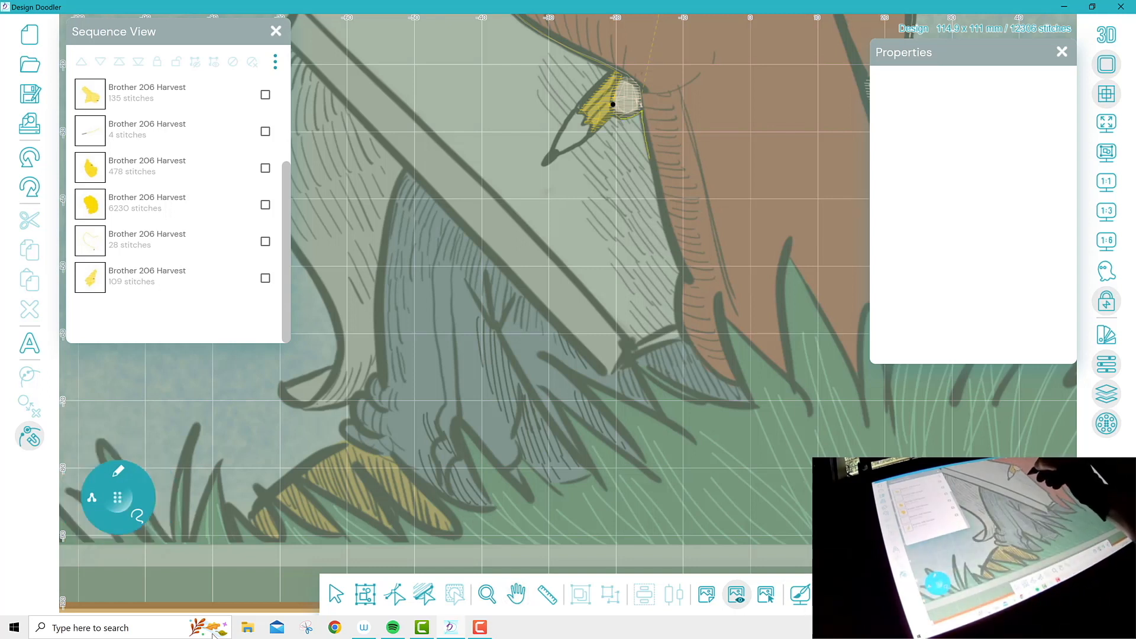
left_click_drag(657, 188, 685, 274)
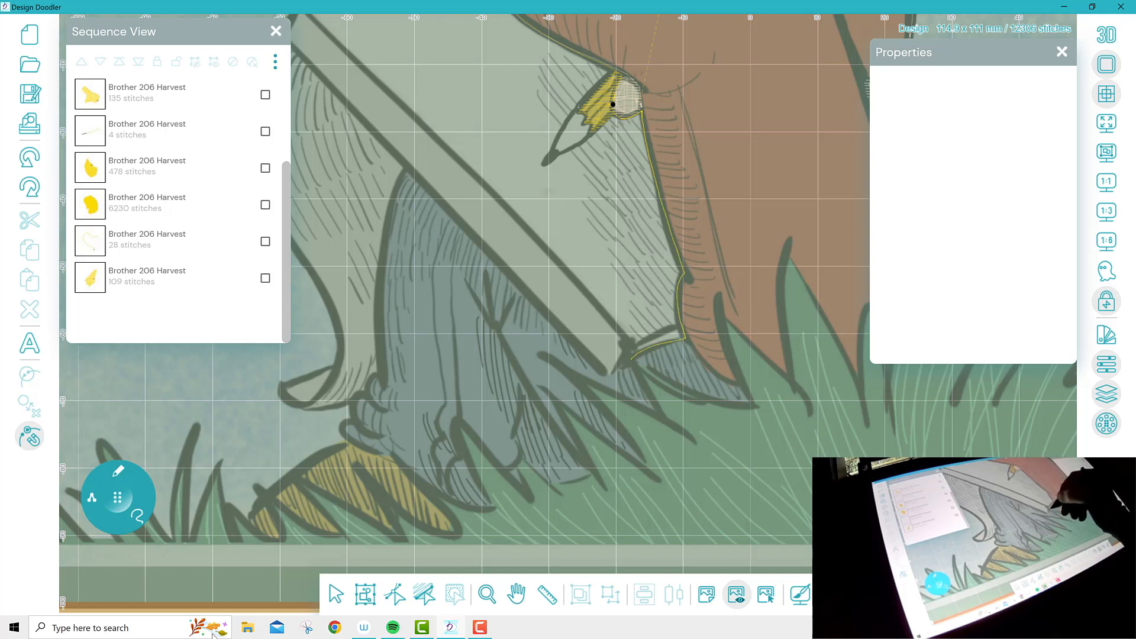
left_click_drag(614, 396, 578, 377)
mouse_move(610, 414)
left_mouse_down()
mouse_move(650, 468)
mouse_move(562, 406)
mouse_move(591, 465)
left_mouse_up()
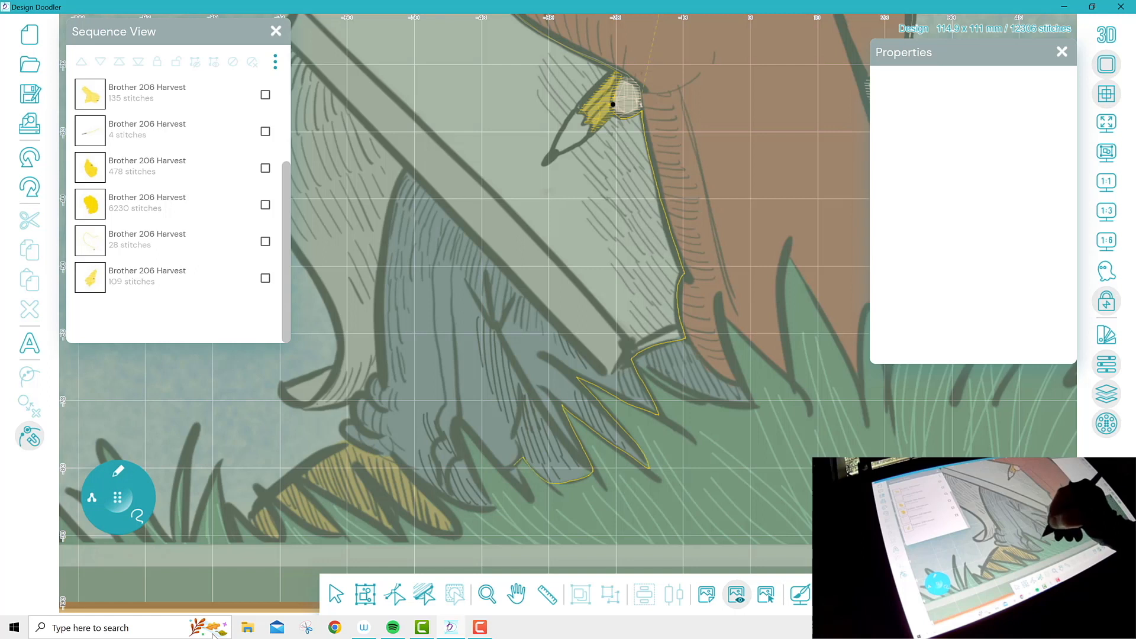
mouse_move(460, 423)
left_mouse_down()
mouse_move(488, 506)
mouse_move(458, 503)
mouse_move(391, 460)
left_mouse_up()
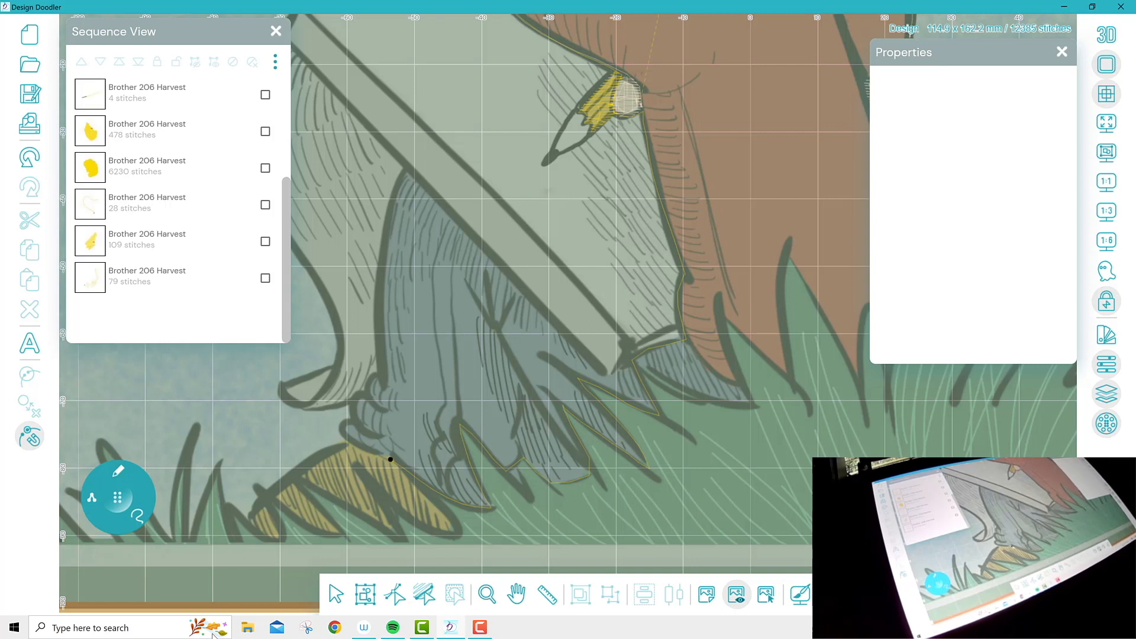
Switch to fill stitching and trace a closed Harvest fill around the yellow shoe, following the pointed gaps between the grass blades
left_click(119, 471)
left_click(145, 459)
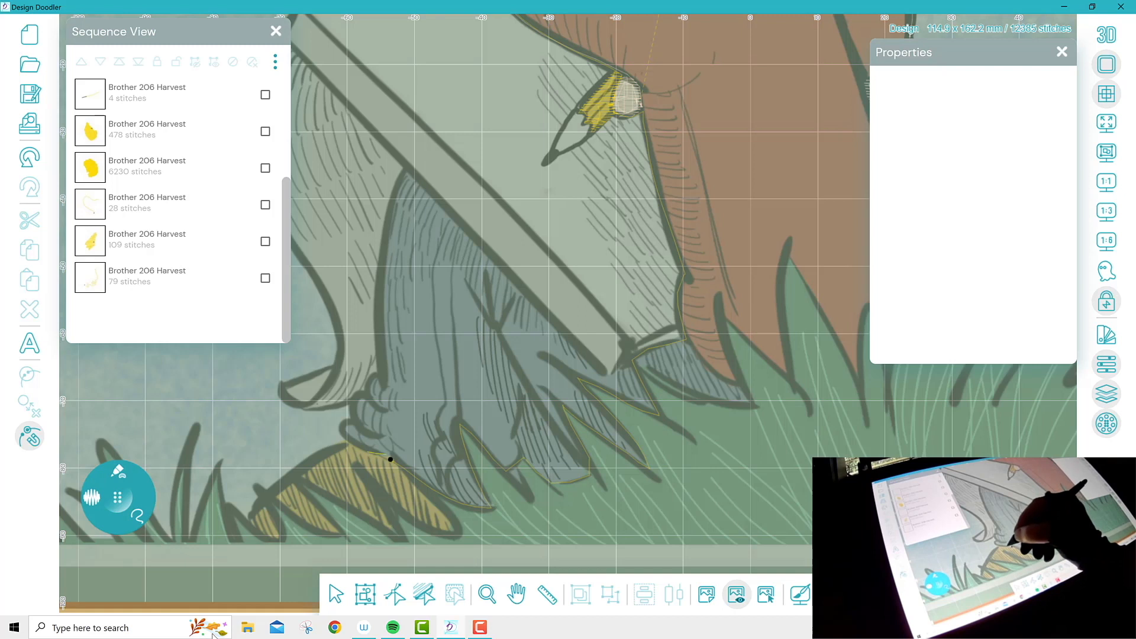
mouse_move(345, 442)
left_mouse_down()
mouse_move(254, 510)
mouse_move(251, 524)
mouse_move(274, 537)
mouse_move(274, 503)
left_mouse_up()
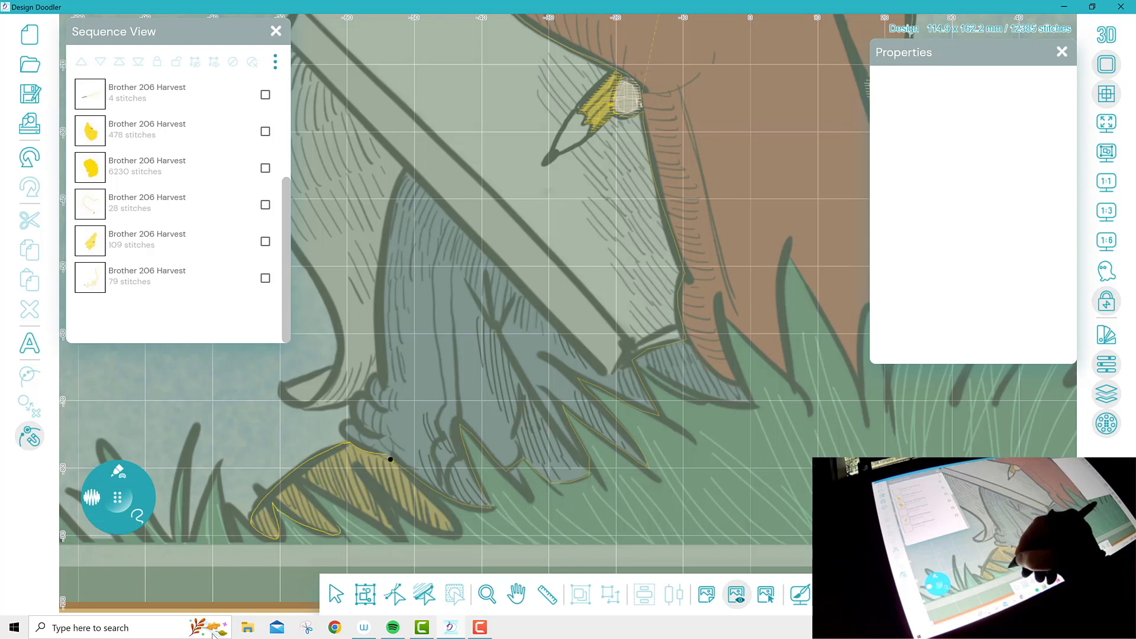
left_click_drag(338, 526, 307, 490)
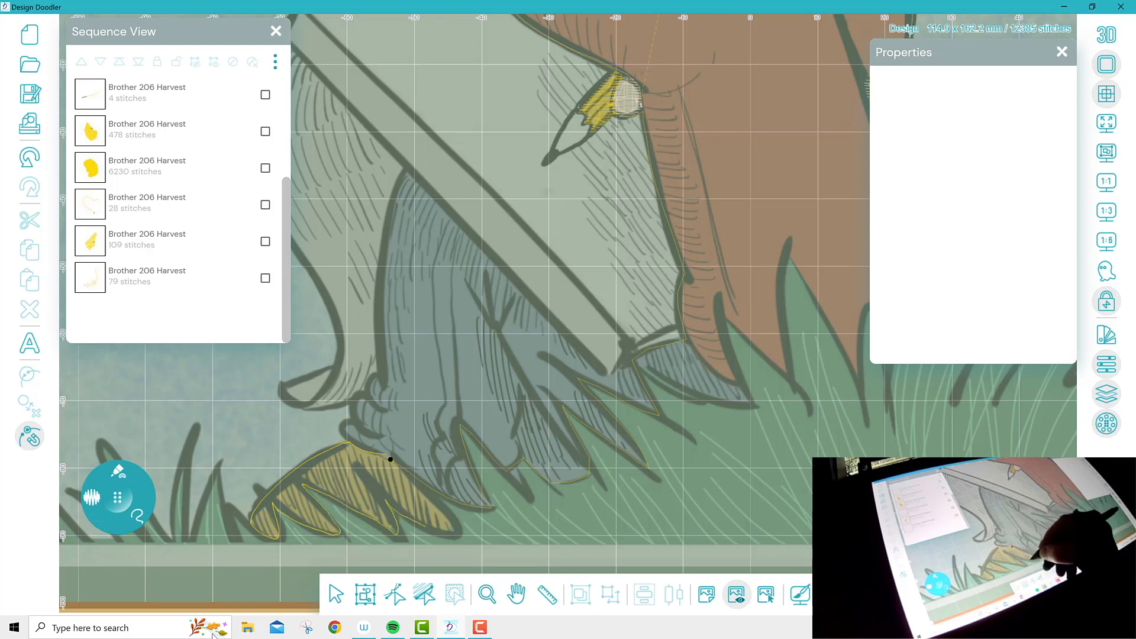
mouse_move(453, 535)
left_mouse_down()
mouse_move(442, 503)
mouse_move(387, 455)
left_mouse_up()
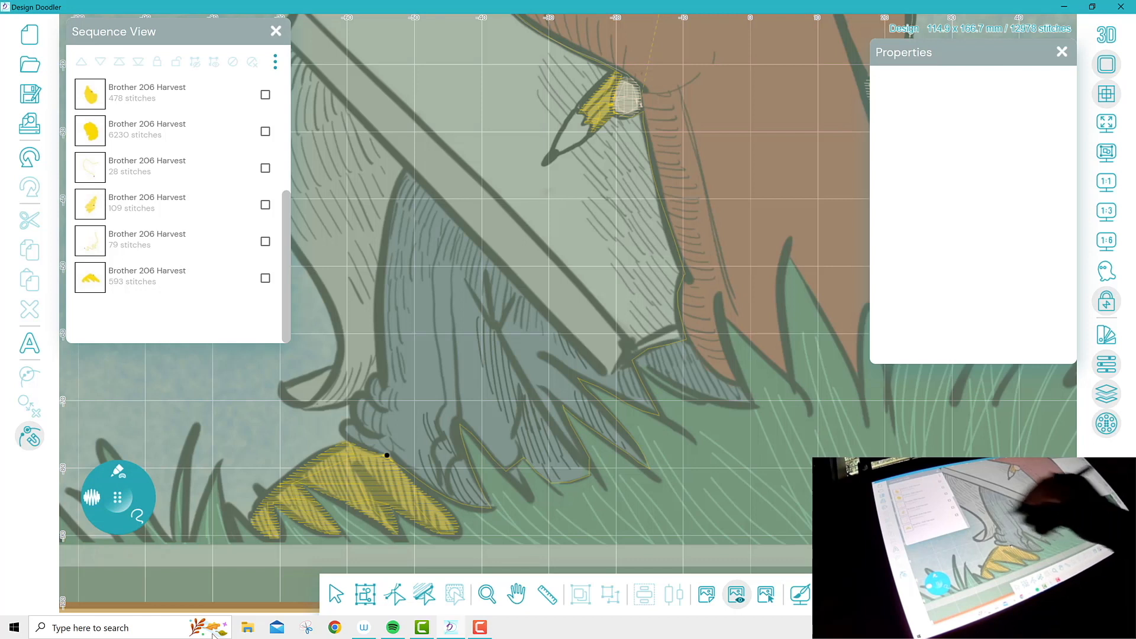
Add Perpendicular and Contour underlay to the Harvest hair, pencil and shoe fills together
scroll(174, 208, "up", 5)
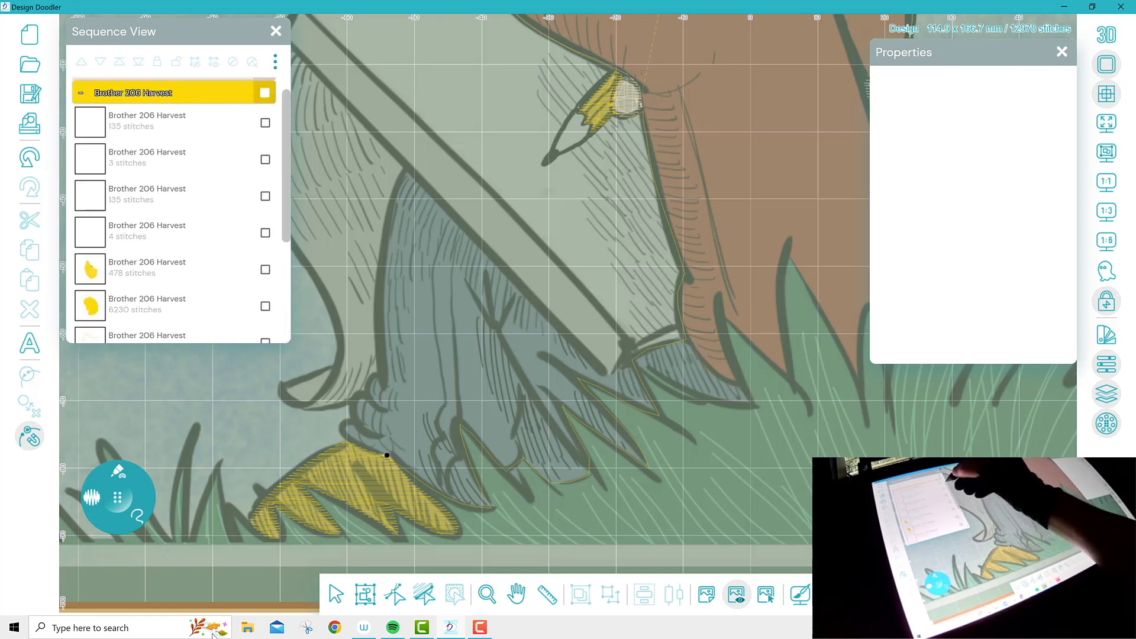
scroll(174, 207, "up", 1)
scroll(175, 207, "down", 4)
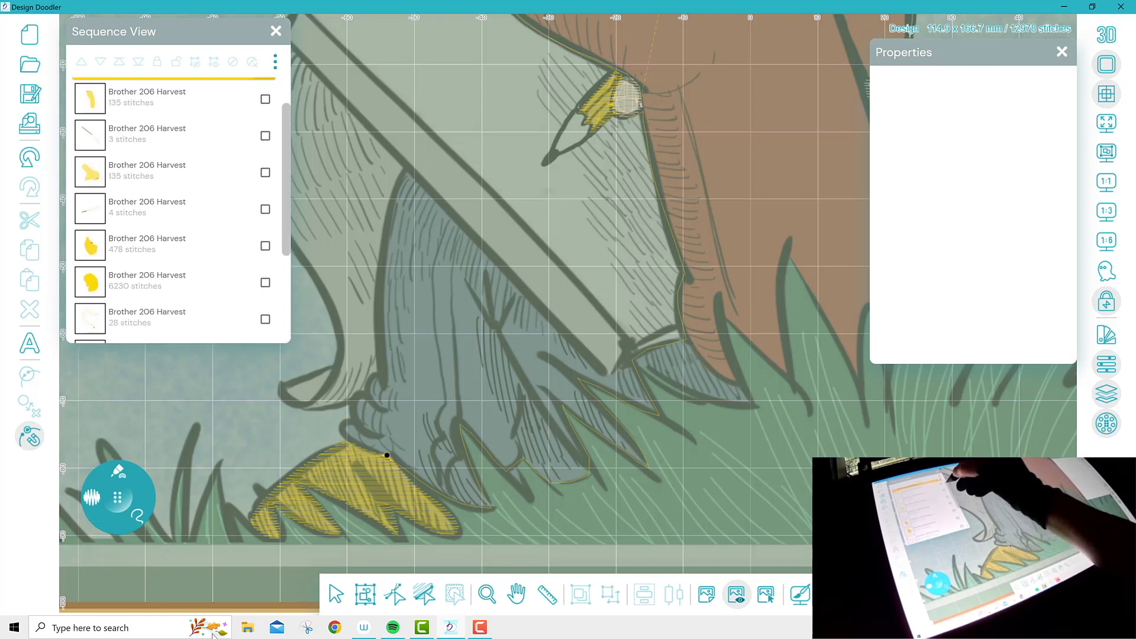
scroll(174, 207, "down", 1)
scroll(175, 207, "up", 1)
scroll(175, 207, "down", 2)
scroll(175, 207, "down", 2)
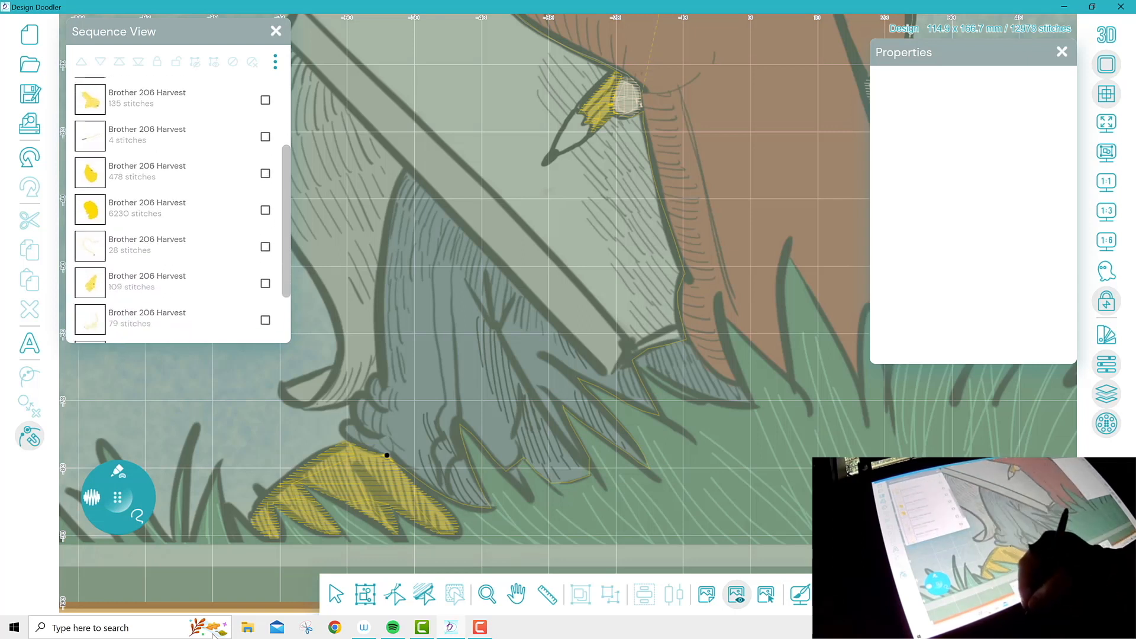
left_click(487, 594)
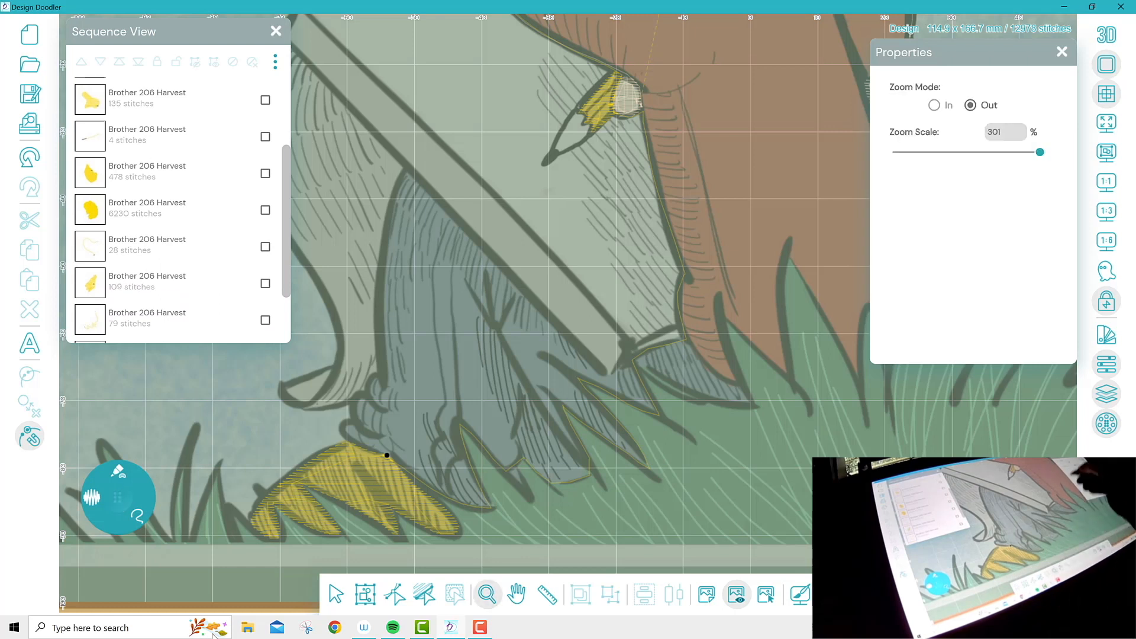
left_click(645, 323)
left_click(645, 322)
left_click(663, 333)
left_click(662, 333)
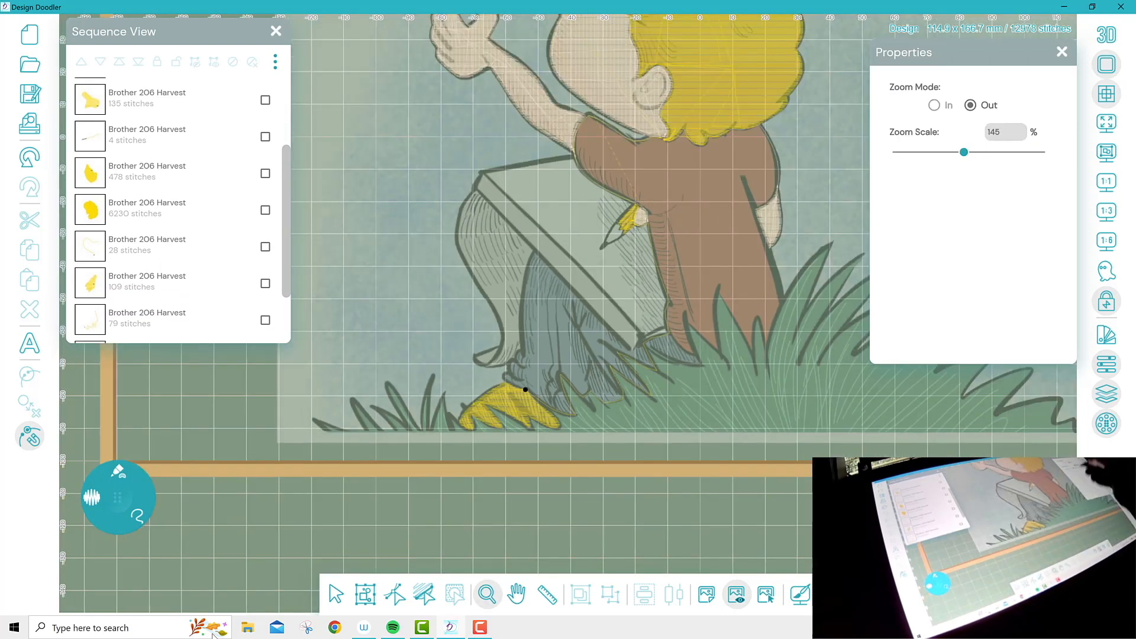
left_click(517, 595)
left_click_drag(689, 332, 619, 457)
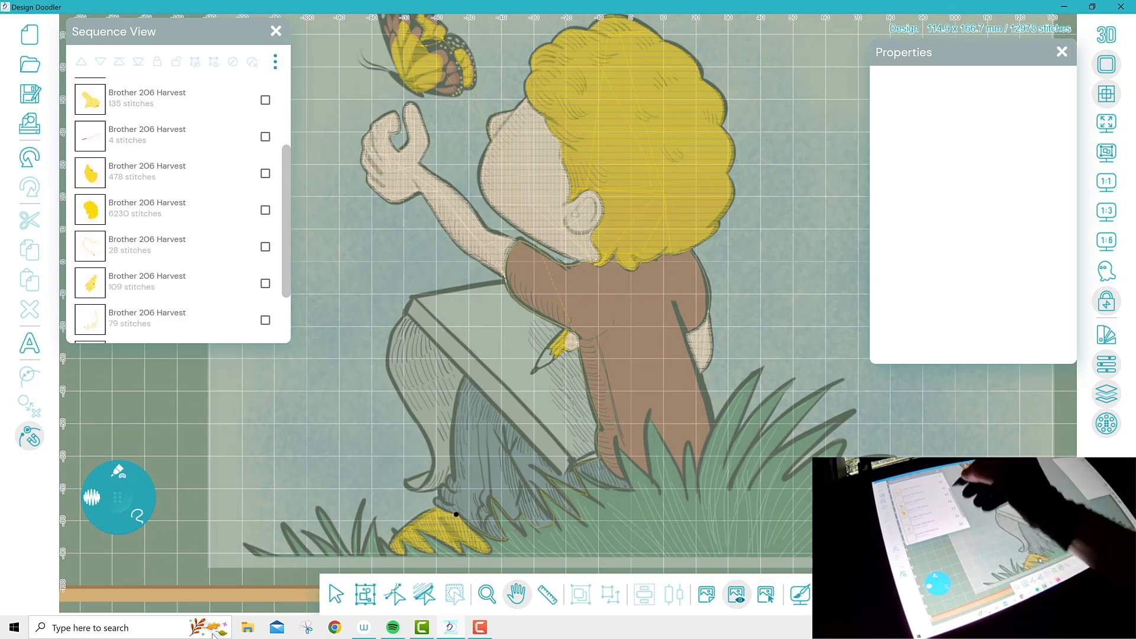
left_click(154, 209)
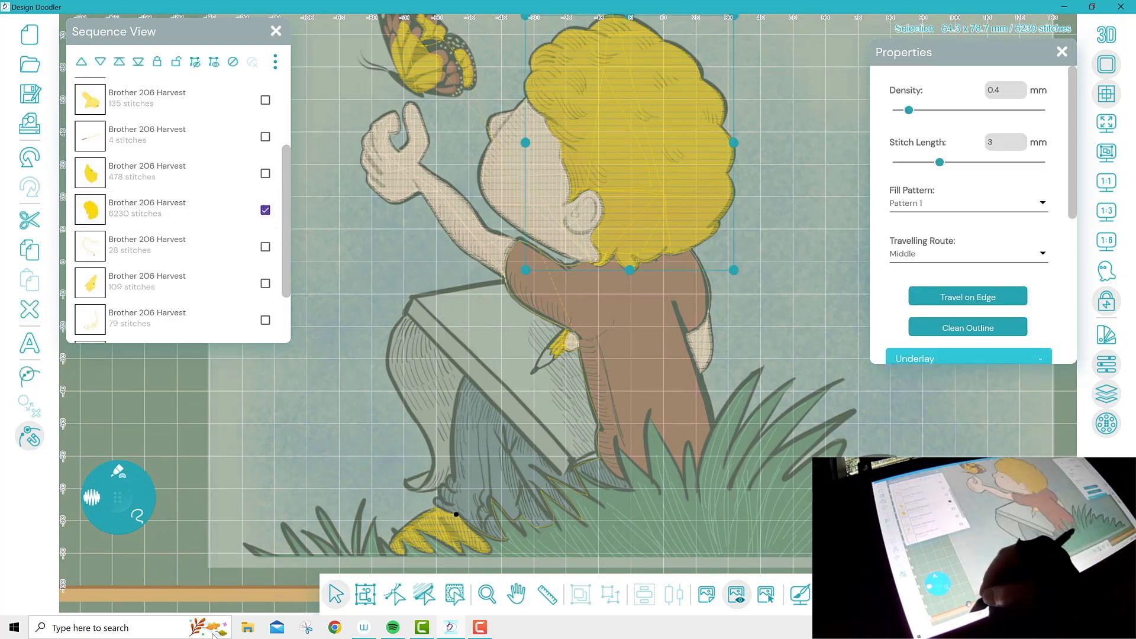
left_click(265, 283)
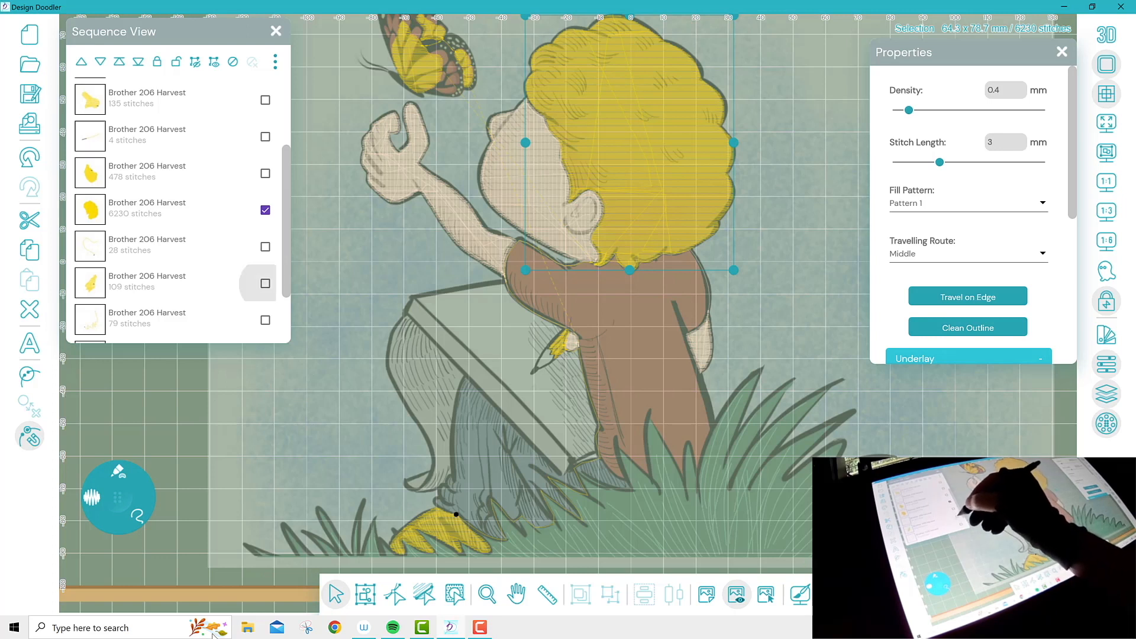
scroll(177, 236, "down", 1)
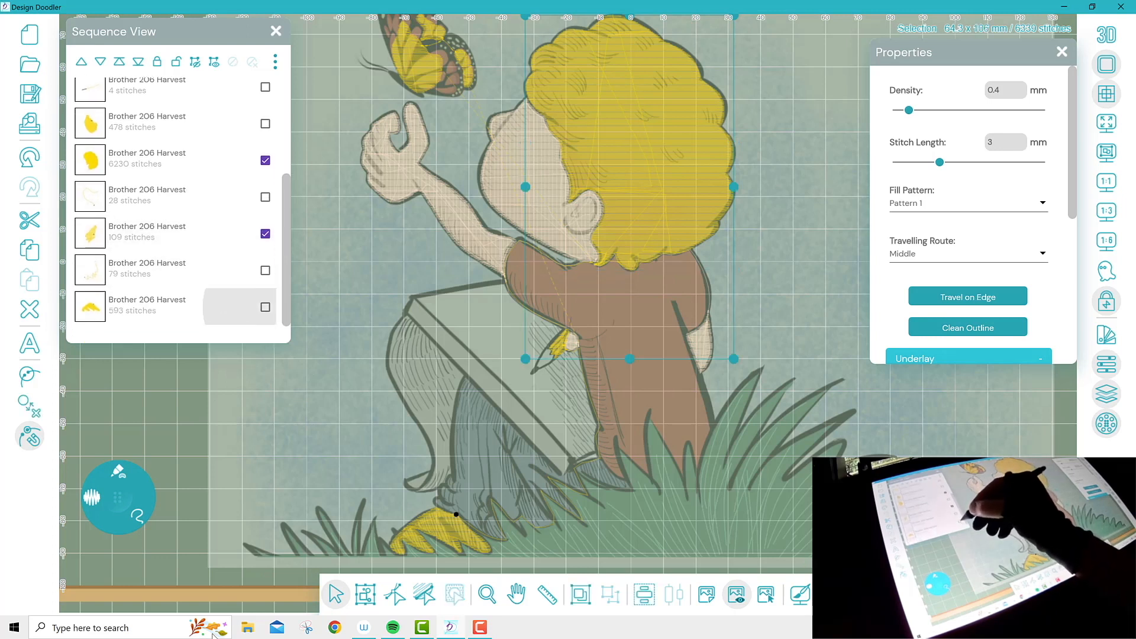
left_click(266, 307)
scroll(969, 248, "down", 2)
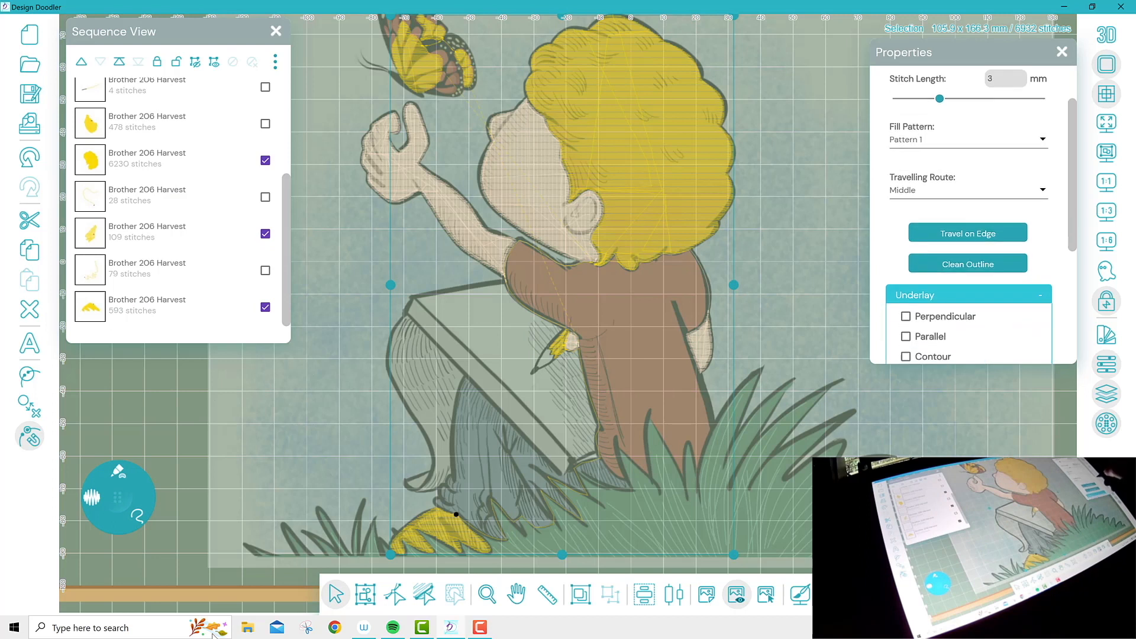
left_click(905, 264)
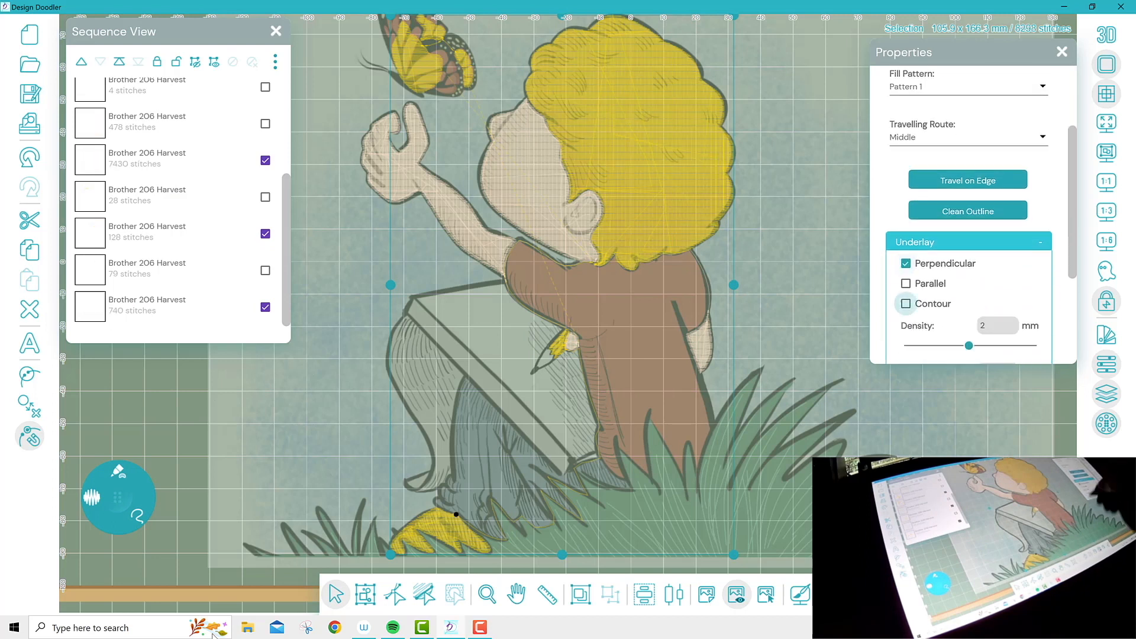
left_click(905, 304)
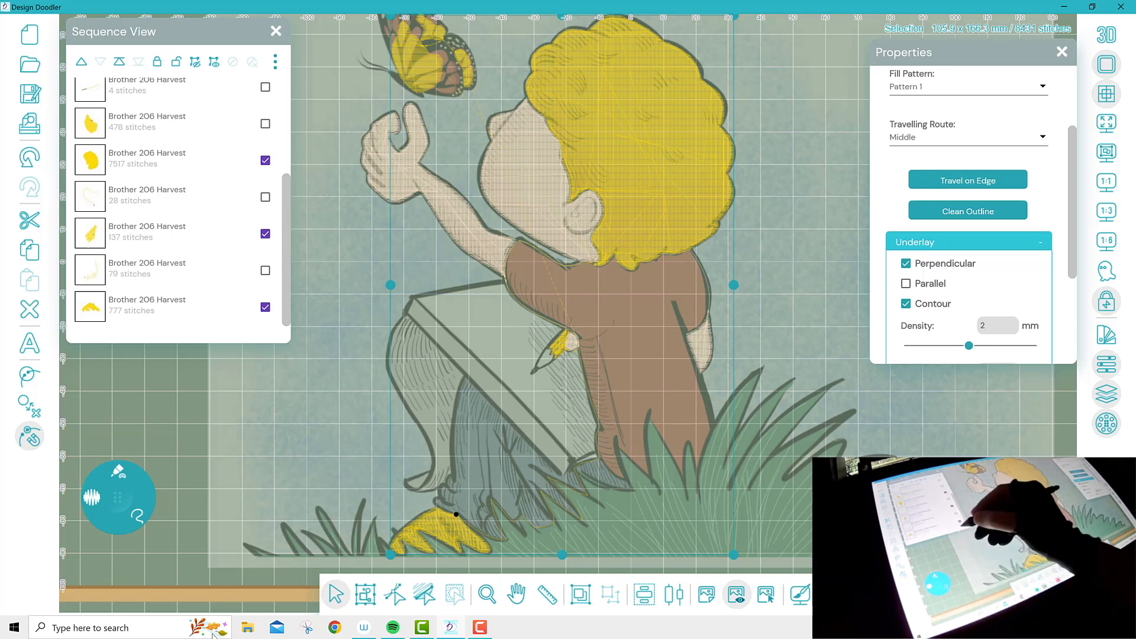
Select only the hair fill and re-angle its stitch direction line to run steeply from the crown down to the nape
left_click(265, 307)
left_click(265, 234)
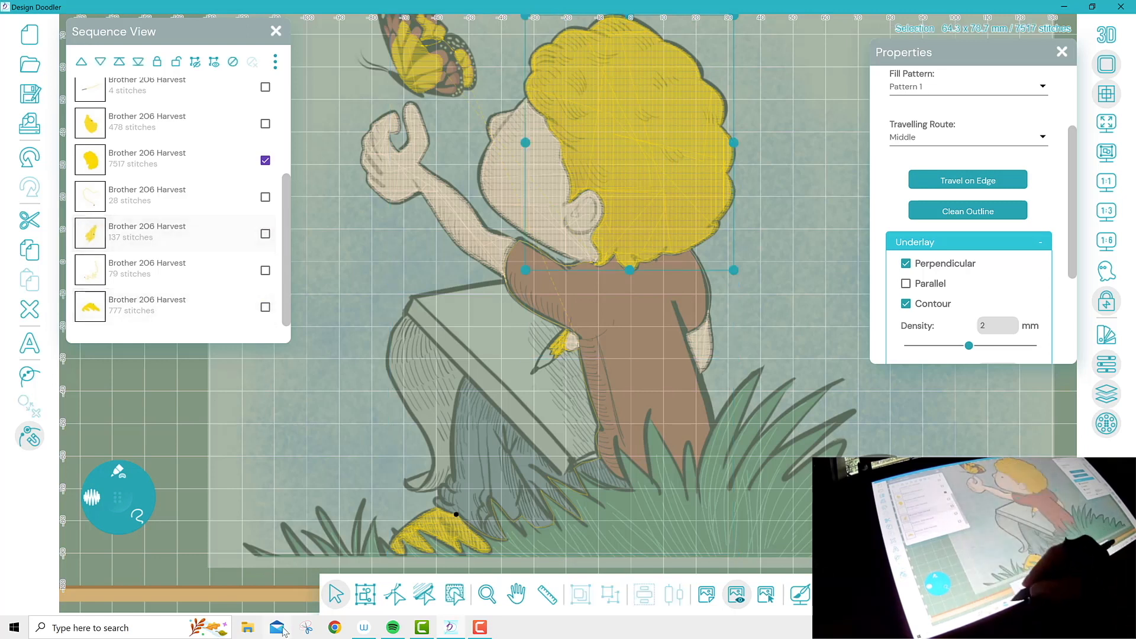
left_click(424, 594)
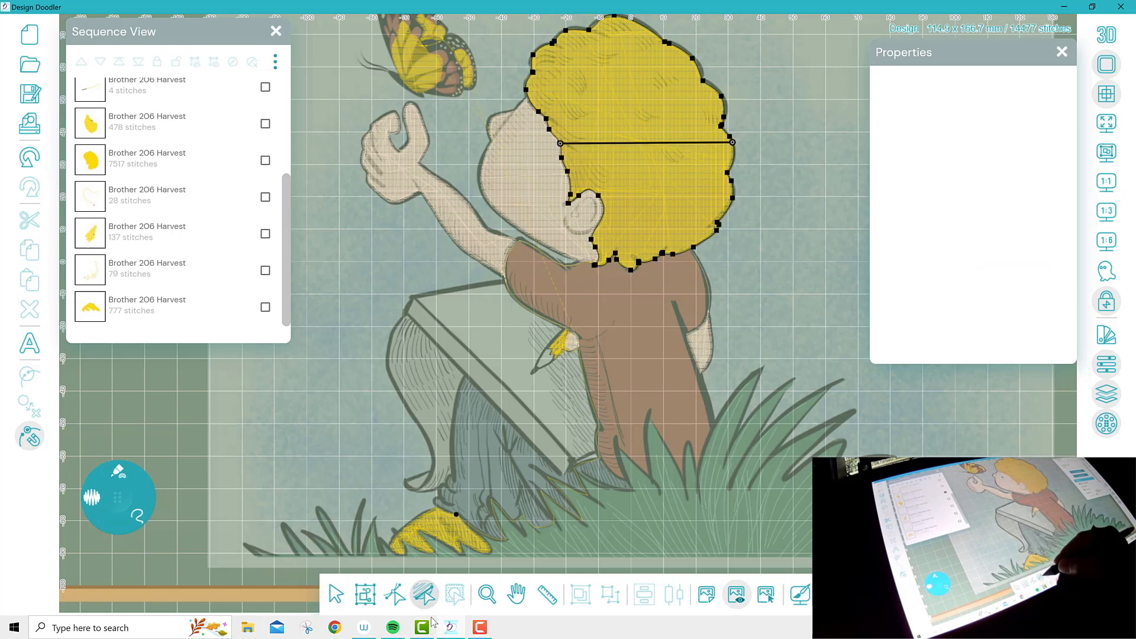
left_click_drag(733, 143, 669, 254)
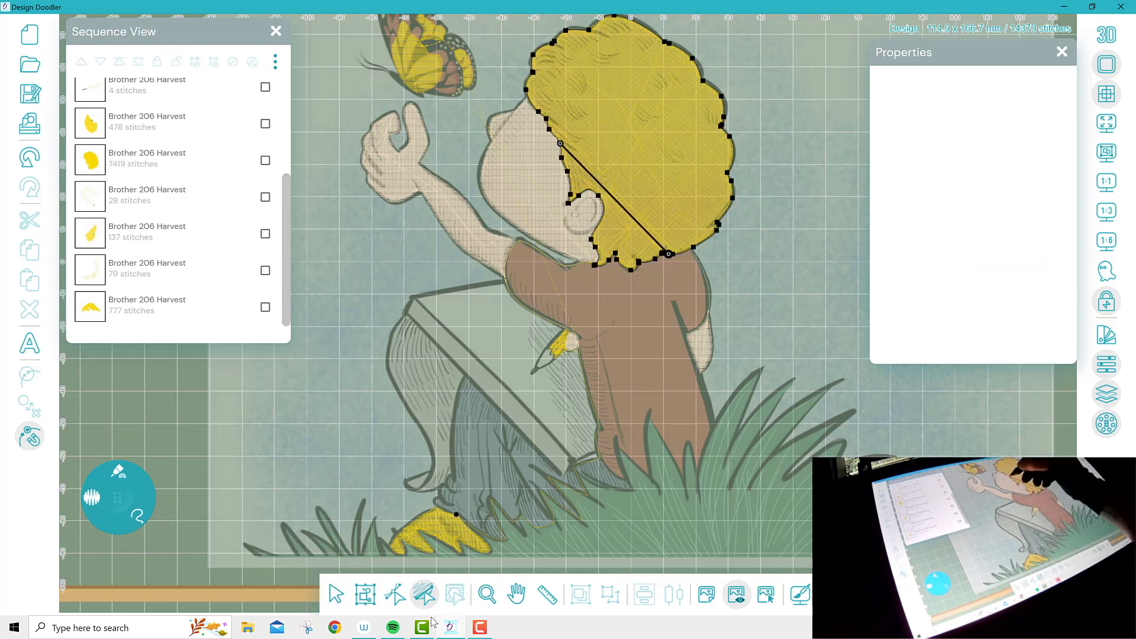
left_click_drag(561, 143, 586, 30)
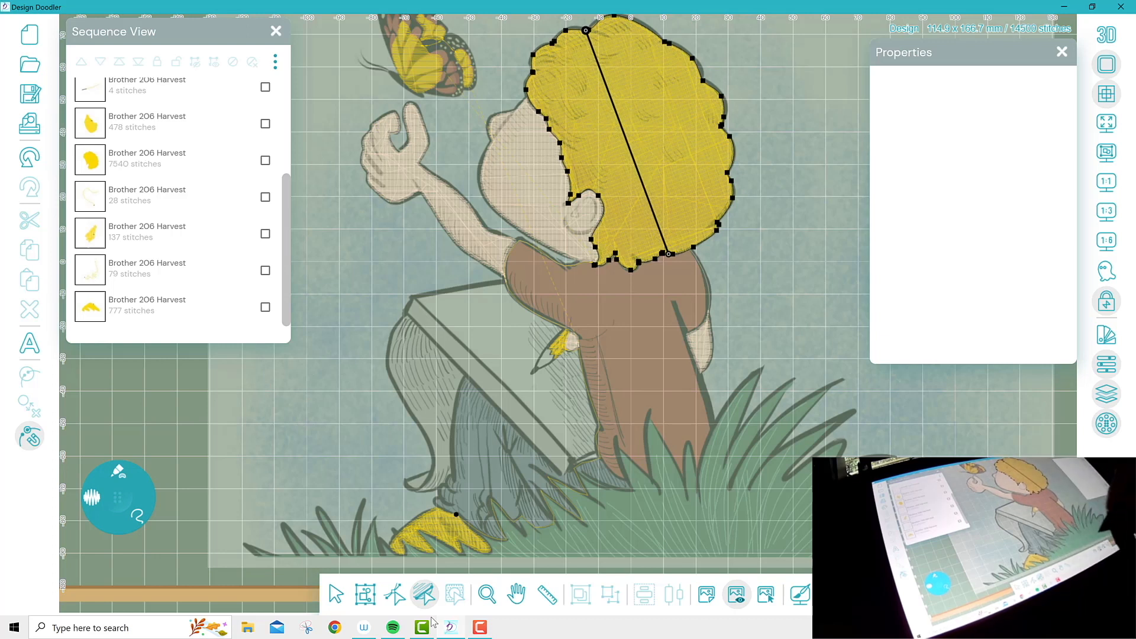
Tilt the pencil fill's stitch direction line from horizontal to a diagonal sloping down towards the hand
left_click(265, 233)
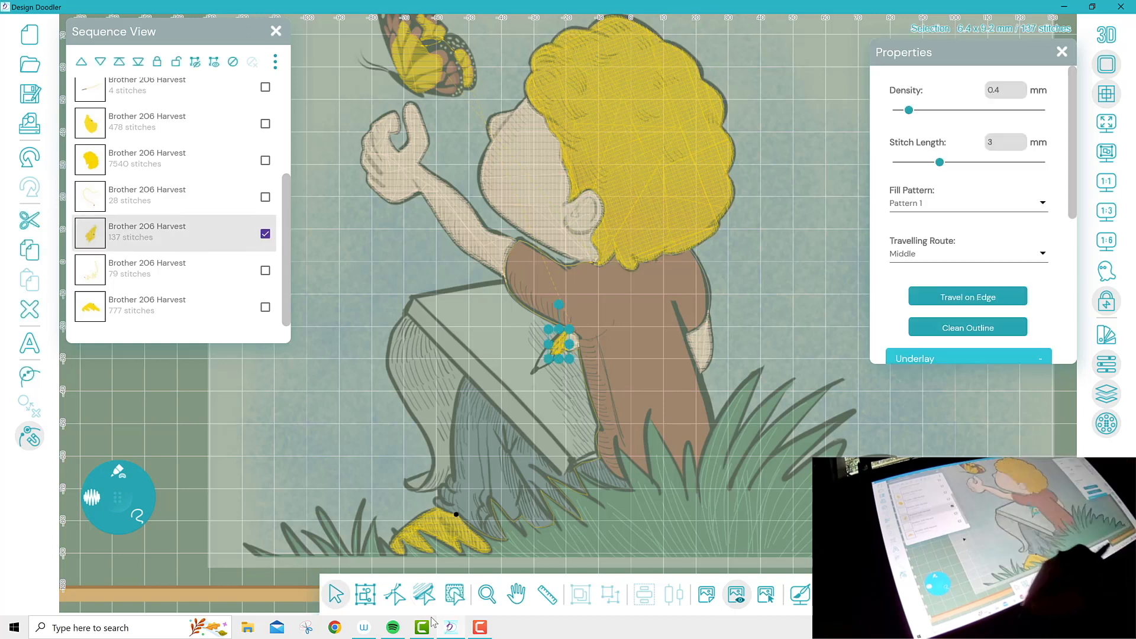
left_click(424, 594)
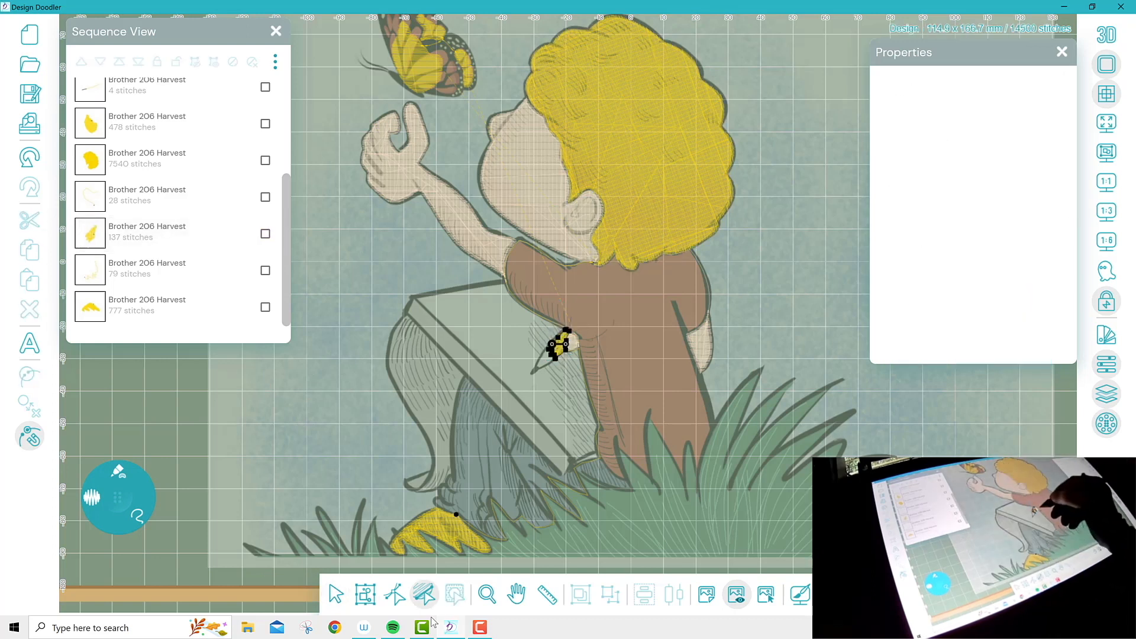
mouse_move(552, 344)
left_mouse_down()
mouse_move(561, 334)
mouse_move(565, 350)
mouse_move(557, 339)
left_mouse_up()
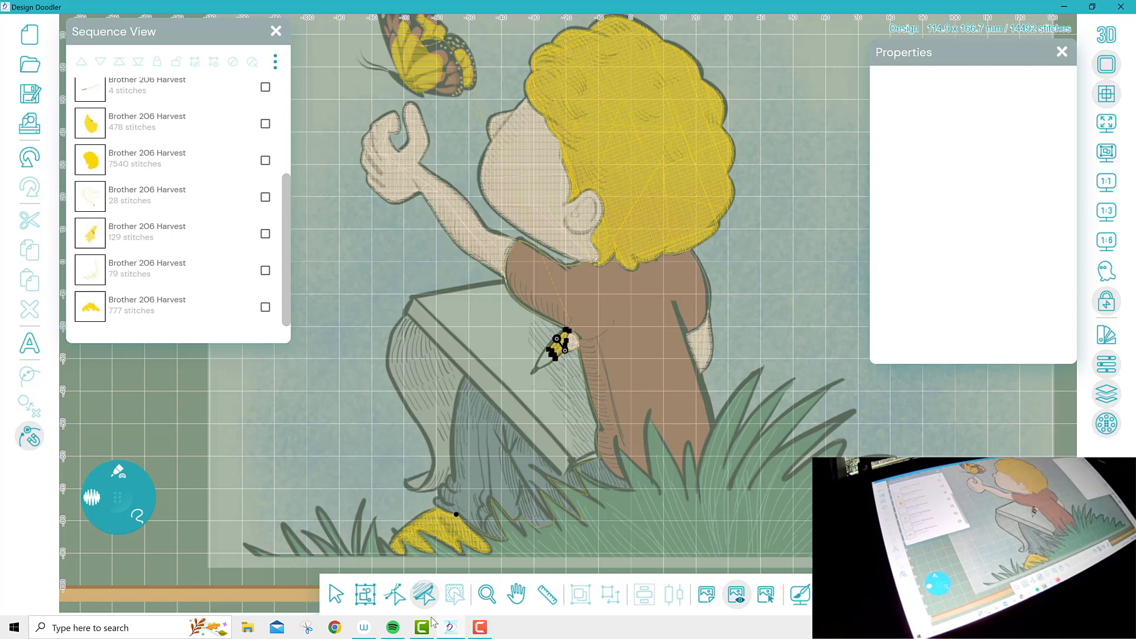
Re-angle the shoe fill's stitch direction line to a steep diagonal from the instep down to the sole, and check the 3D stitch preview
left_click(266, 307)
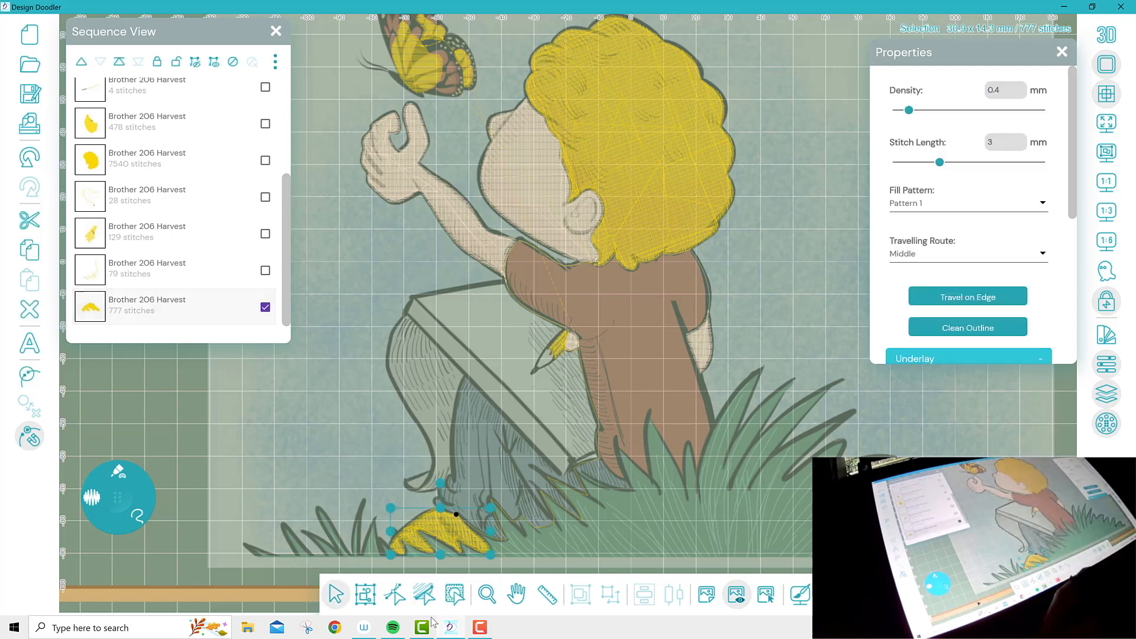
left_click(423, 593)
left_click(401, 531)
left_click_drag(465, 524, 424, 513)
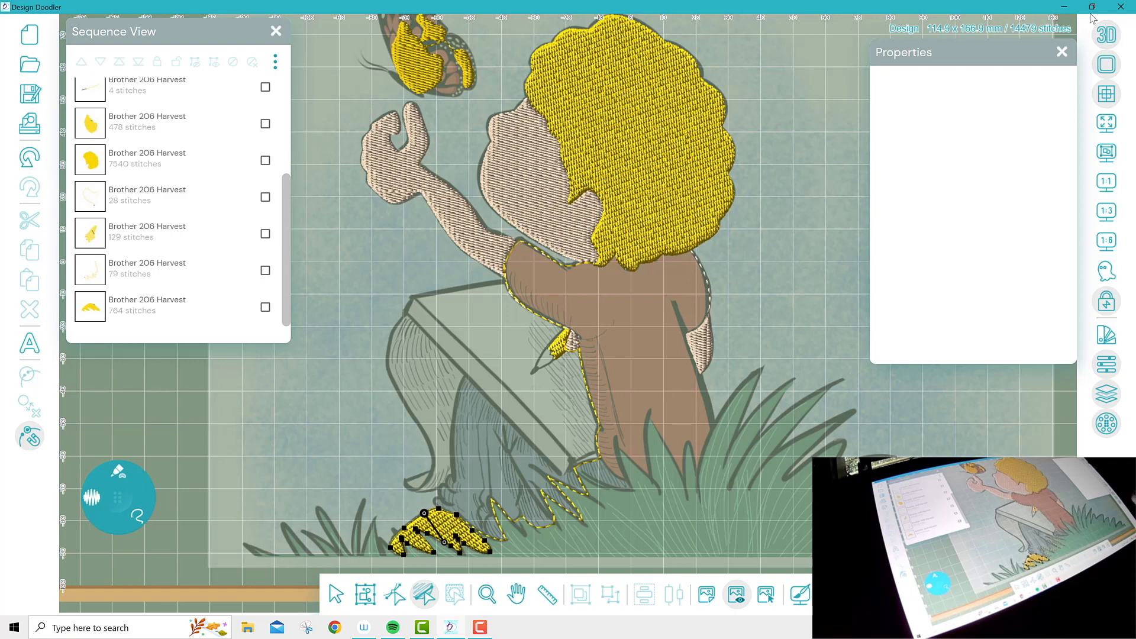
left_click(1105, 34)
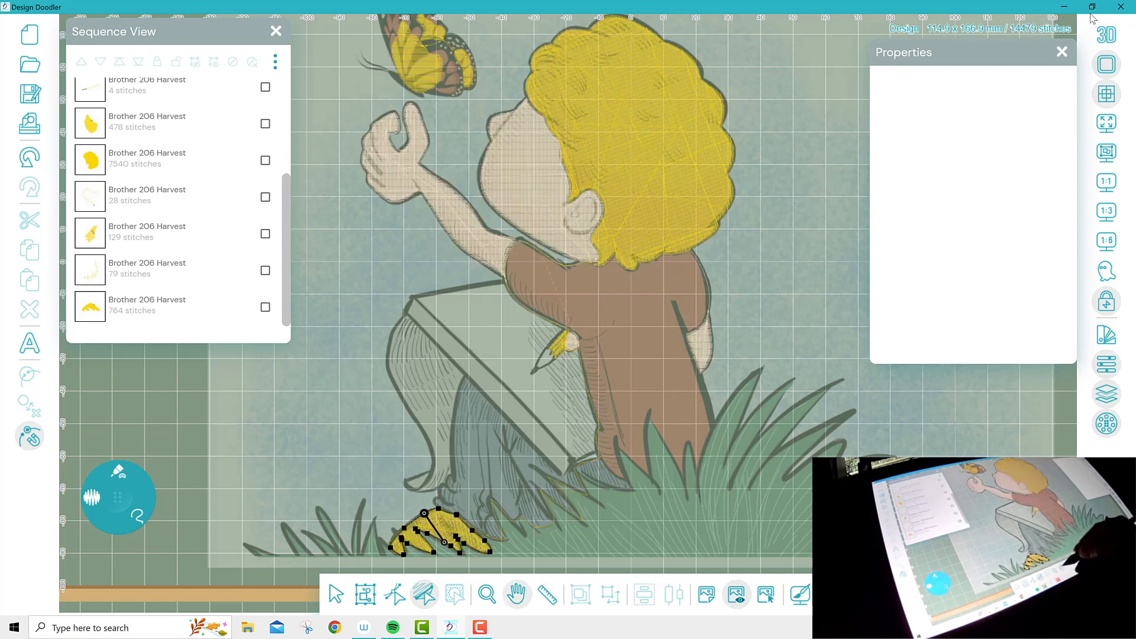
Choose Brother 800 Red and trace a closed fill over the orange outer edges of the butterfly's hindwing patches, then check it in 3D
left_click(516, 594)
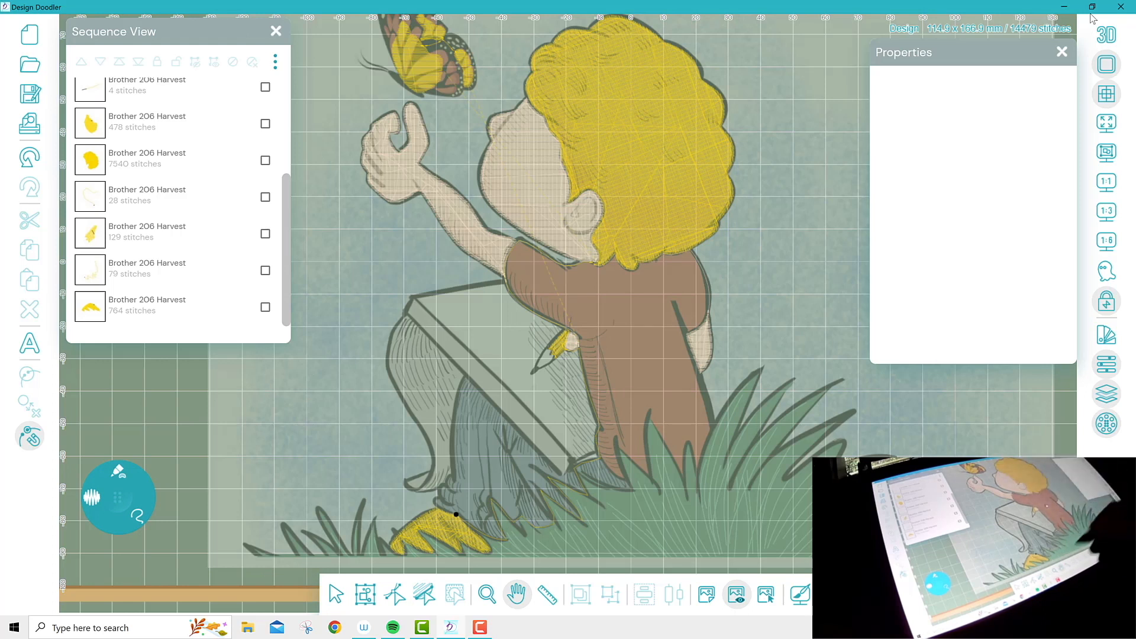
mouse_move(484, 80)
left_mouse_down()
mouse_move(557, 420)
mouse_move(560, 360)
left_mouse_up()
left_click(487, 594)
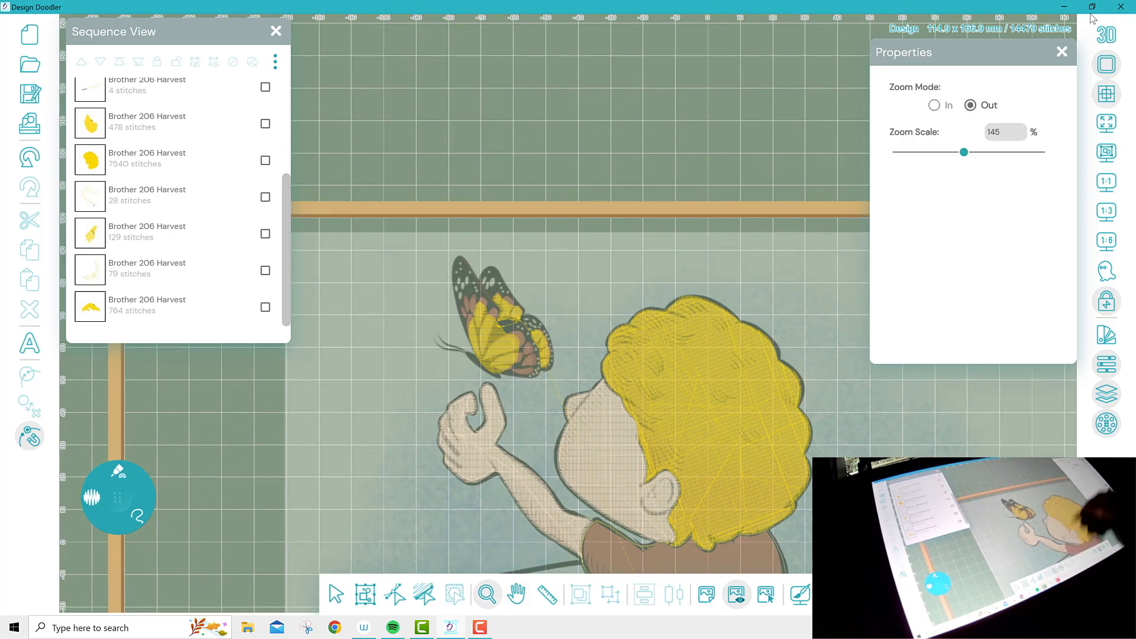
left_click(934, 105)
left_click(496, 338)
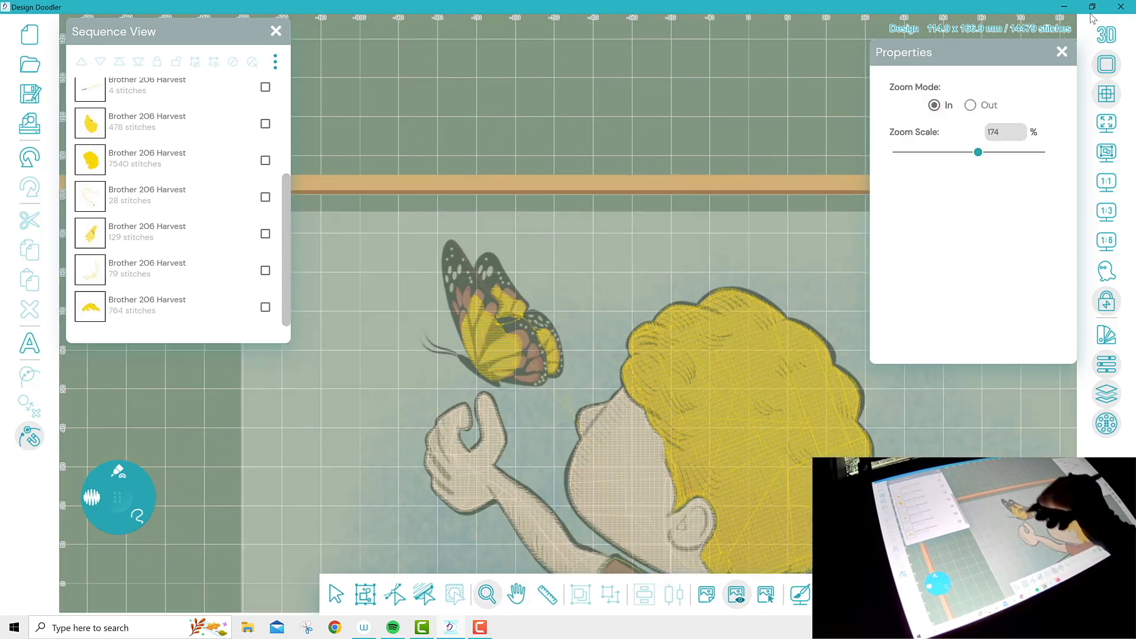
left_click(517, 309)
left_click(524, 321)
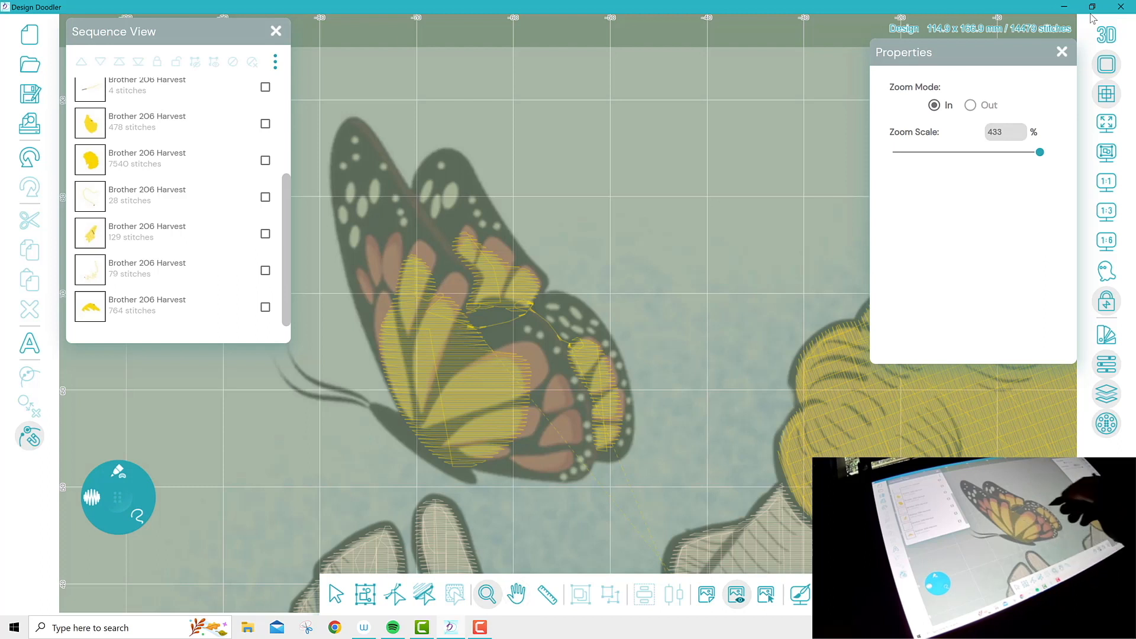
left_click(591, 379)
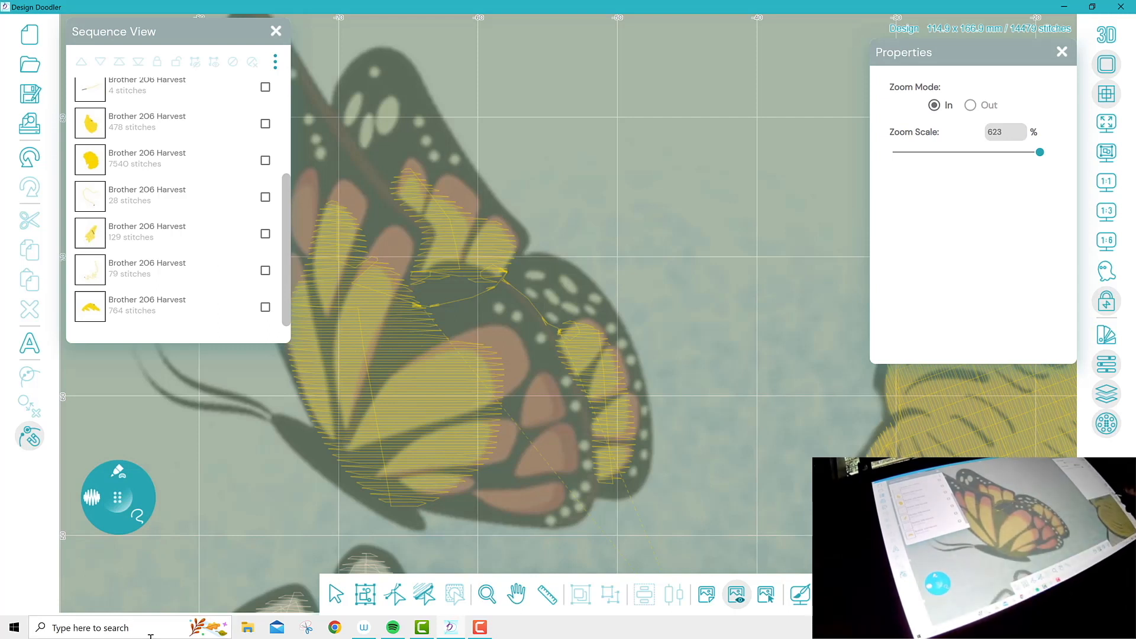
left_click(1106, 335)
left_click(996, 139)
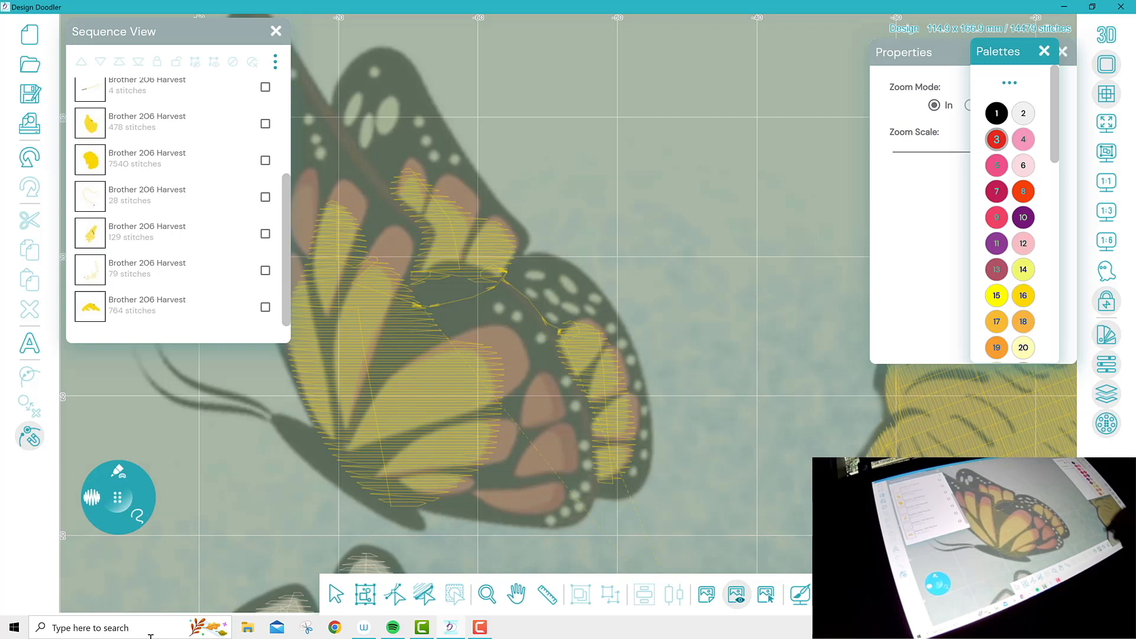
left_click(1106, 335)
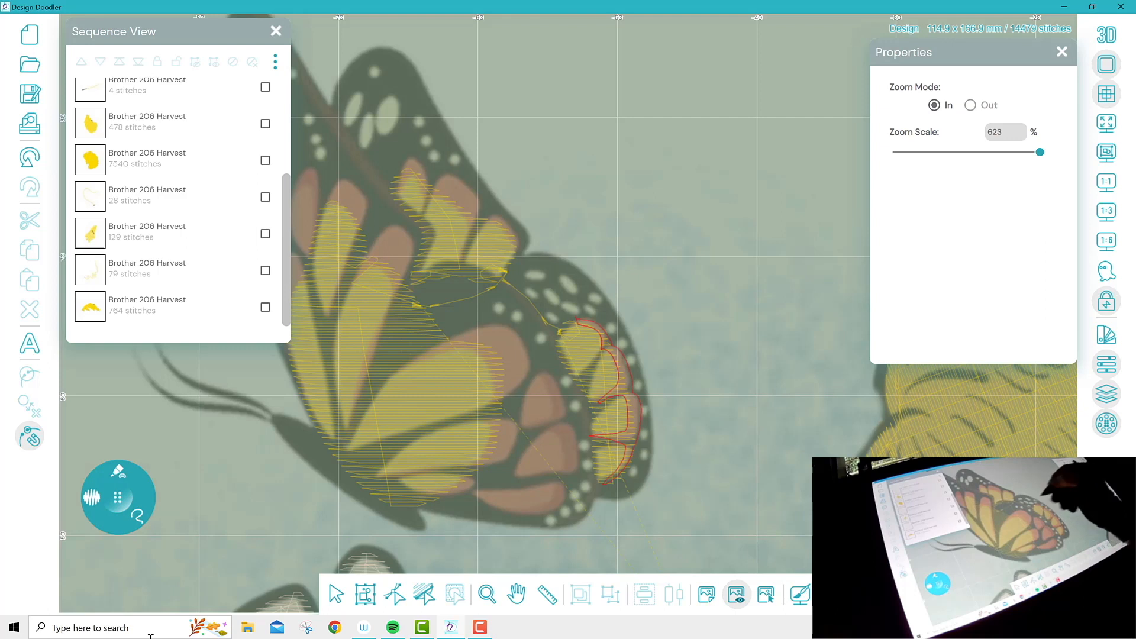
left_click(1107, 34)
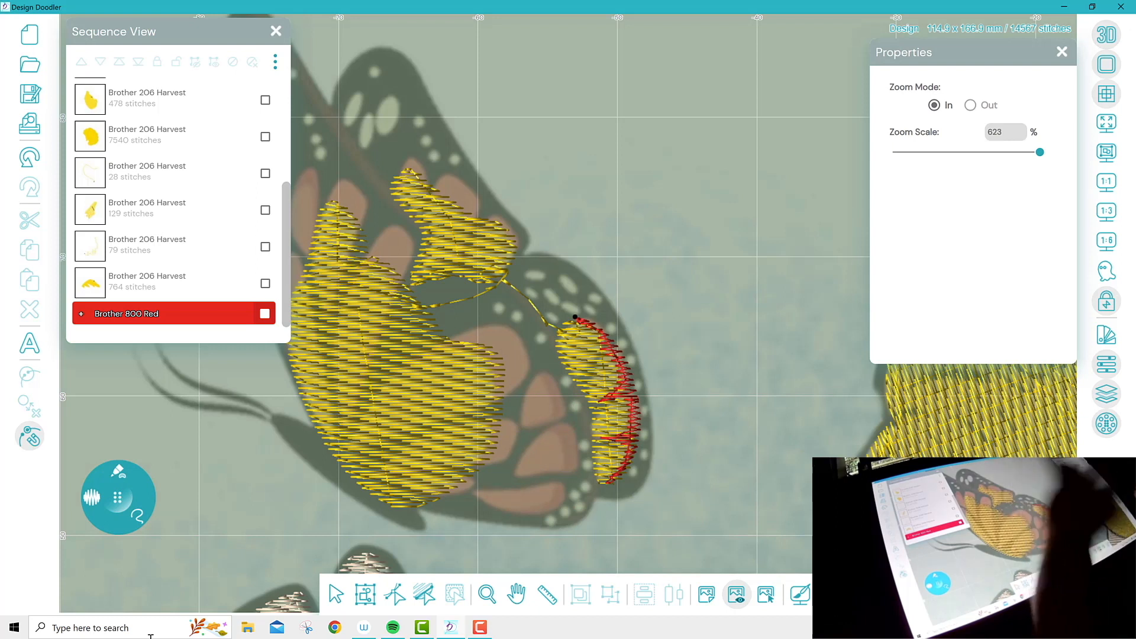
key("3")
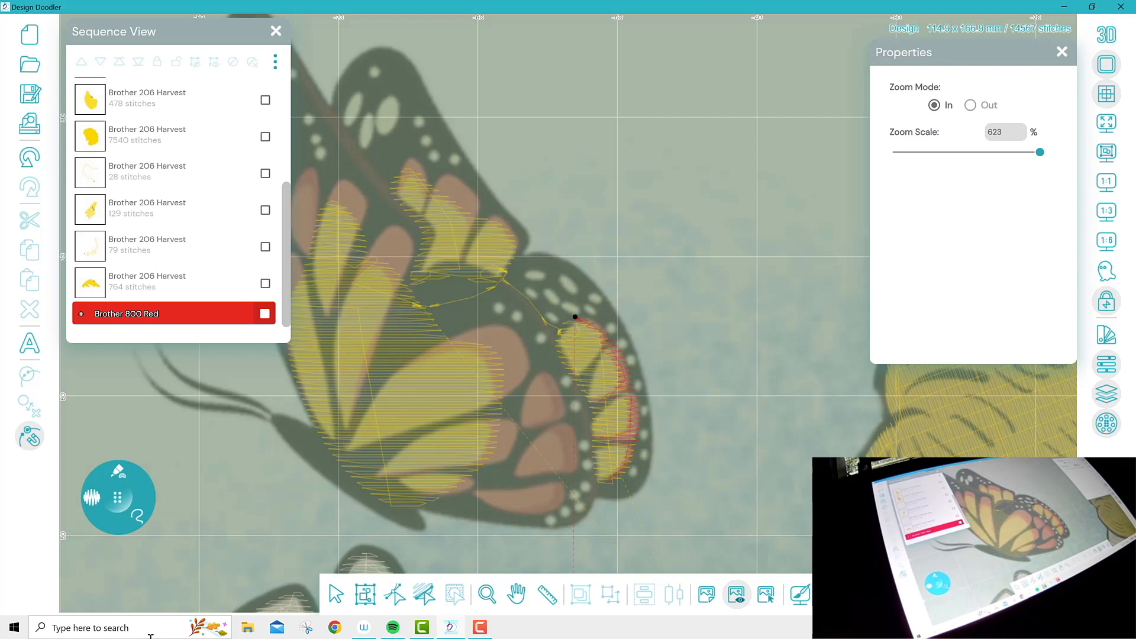
Switch to running stitch and trace a connecting line from the red hindwing fill up the forewing edge to the topmost yellow patch
left_click(118, 472)
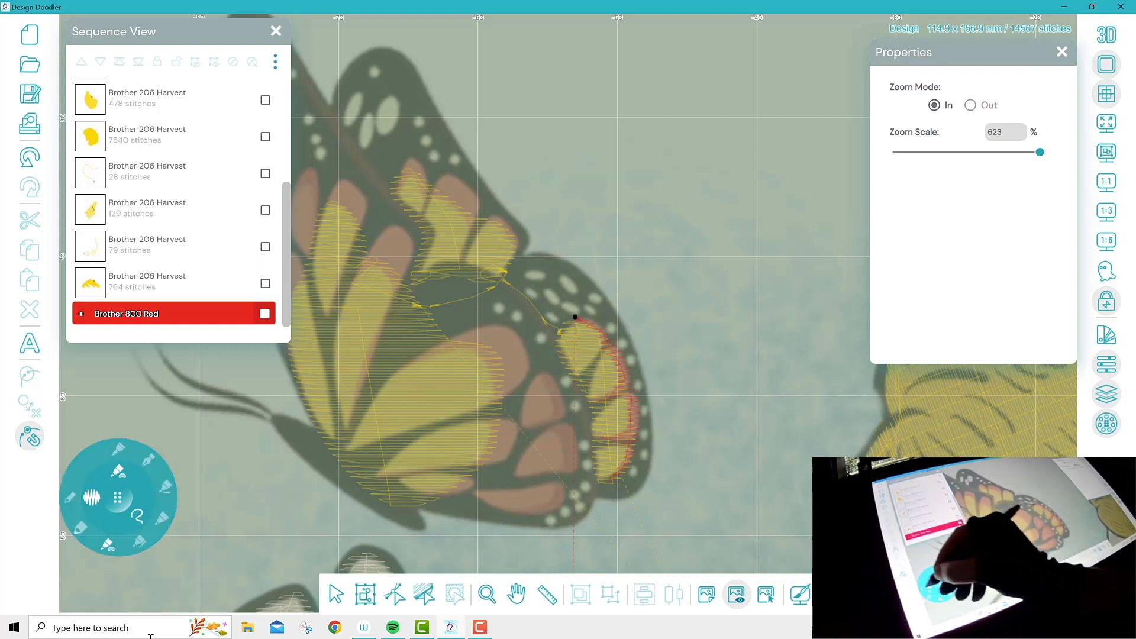
left_click(94, 461)
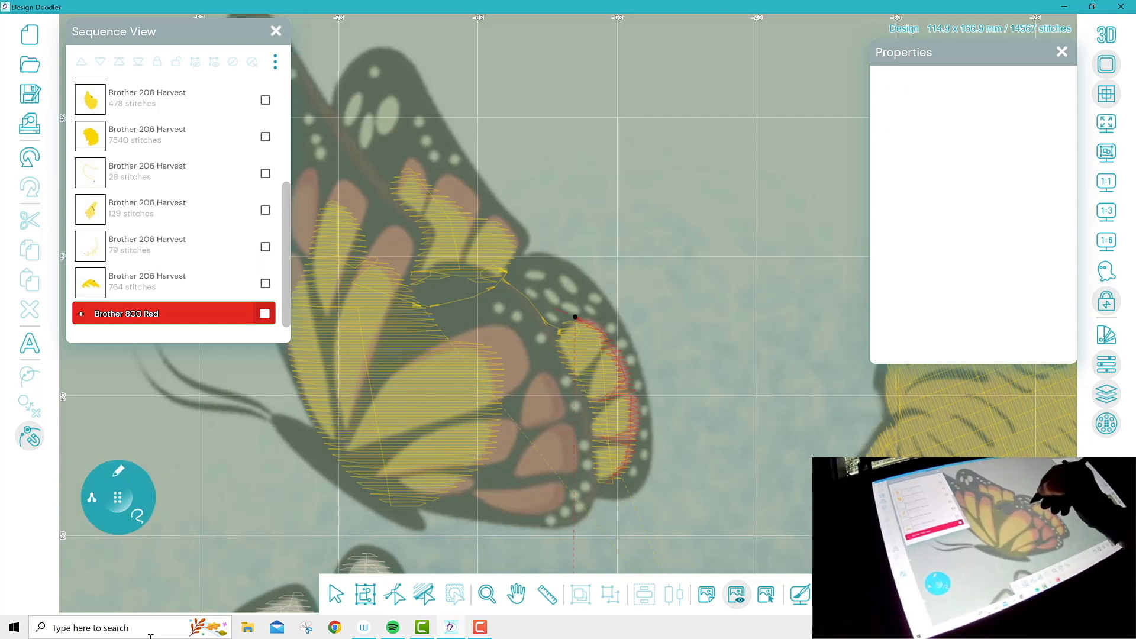
left_click_drag(513, 267, 517, 252)
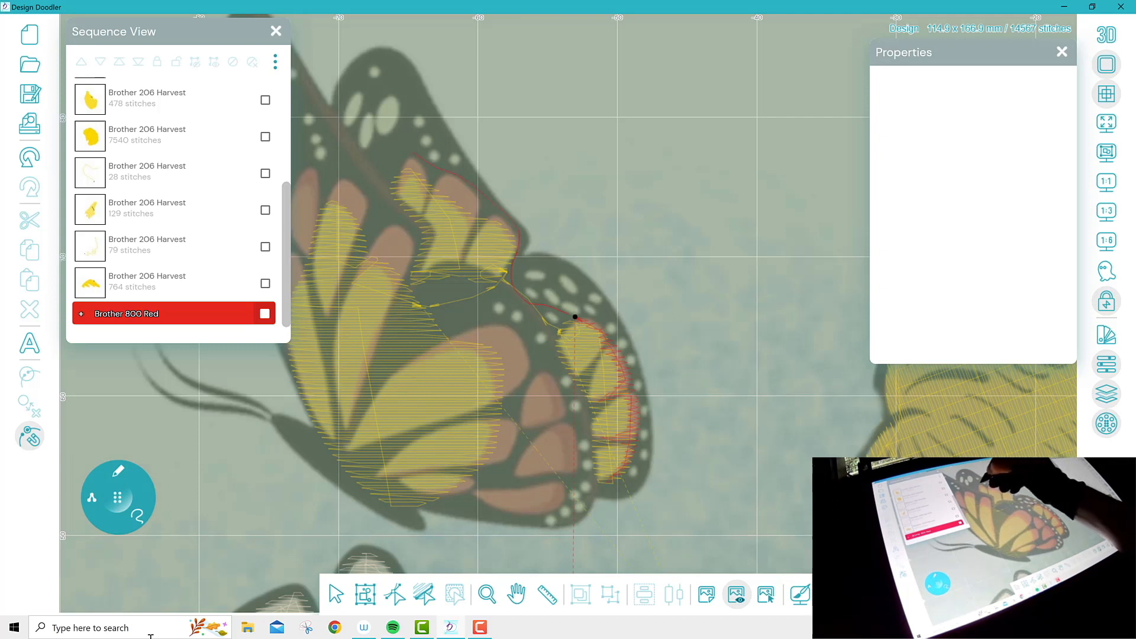
left_click_drag(395, 177, 396, 180)
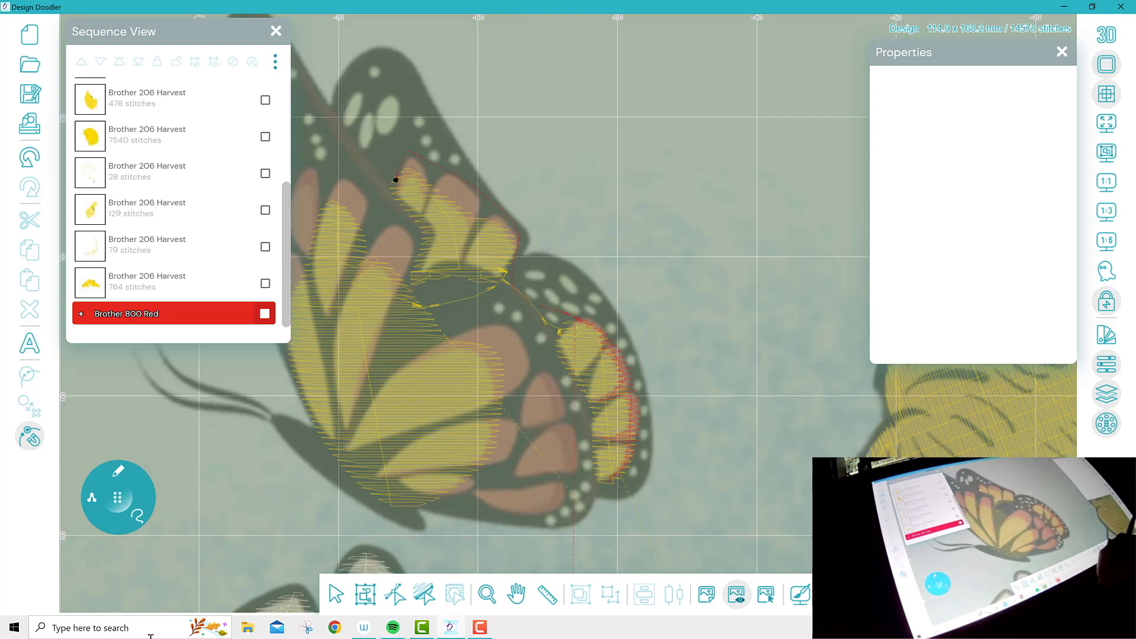
Trace a closed red fill over the orange outer edges of the topmost wing patches, then a running stitch down to the neighbouring orange patch
left_click(118, 472)
left_click(137, 454)
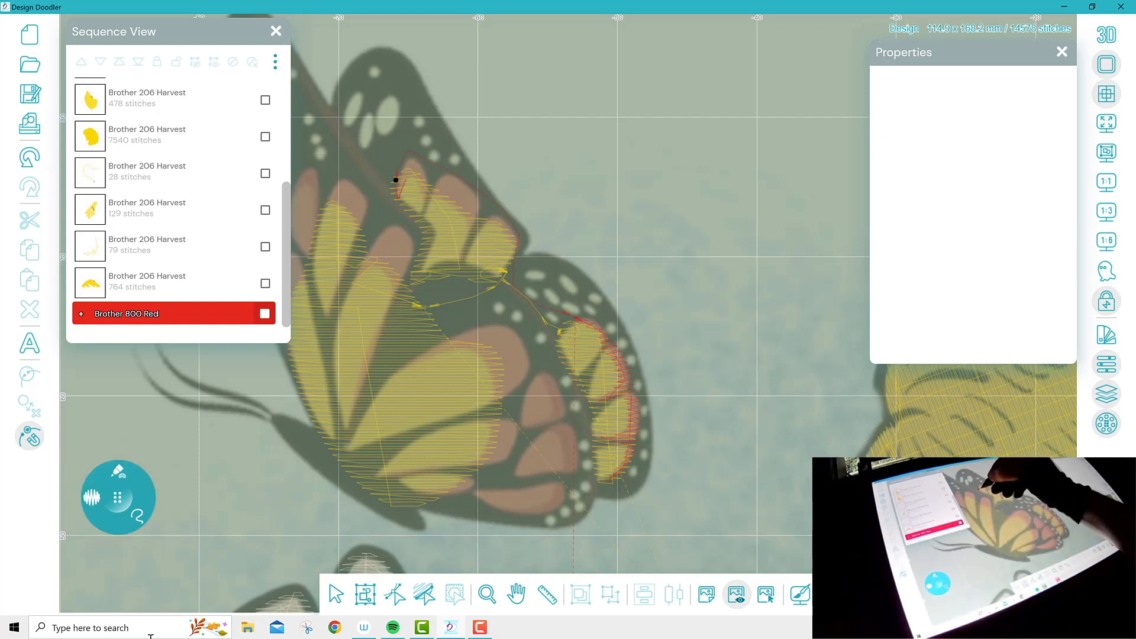
left_click_drag(418, 185, 469, 238)
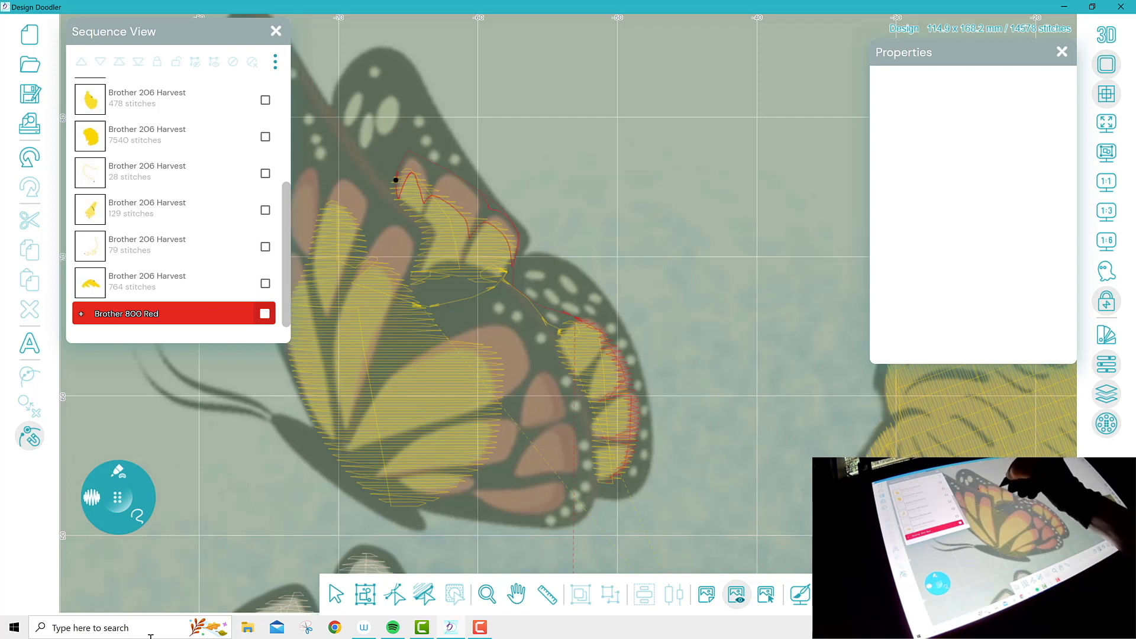
left_click_drag(396, 179, 397, 185)
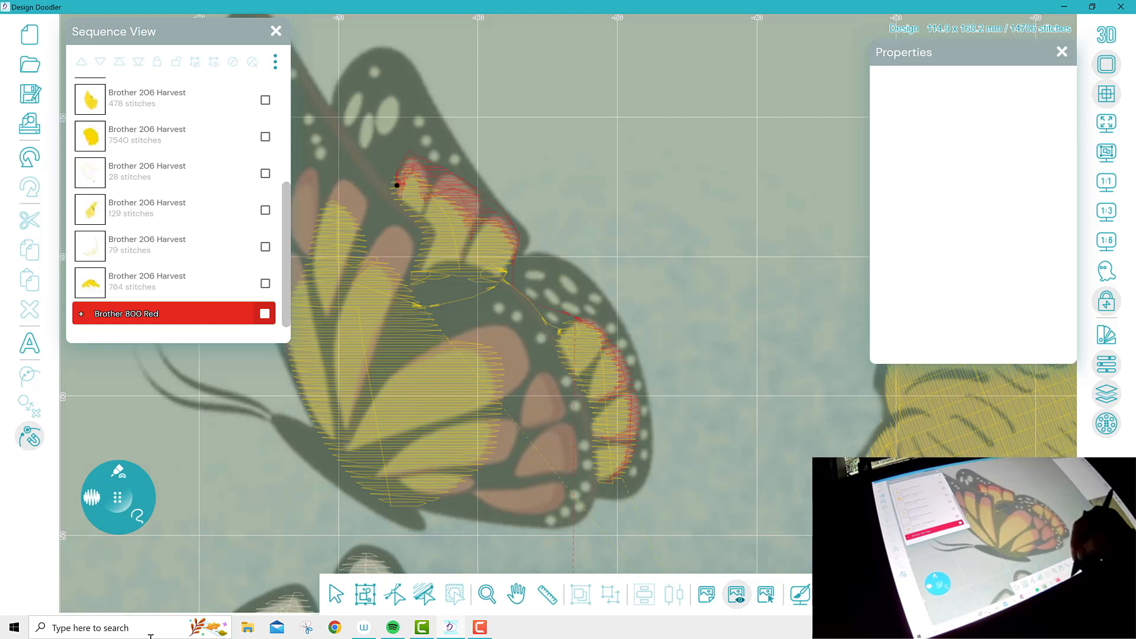
left_click(117, 498)
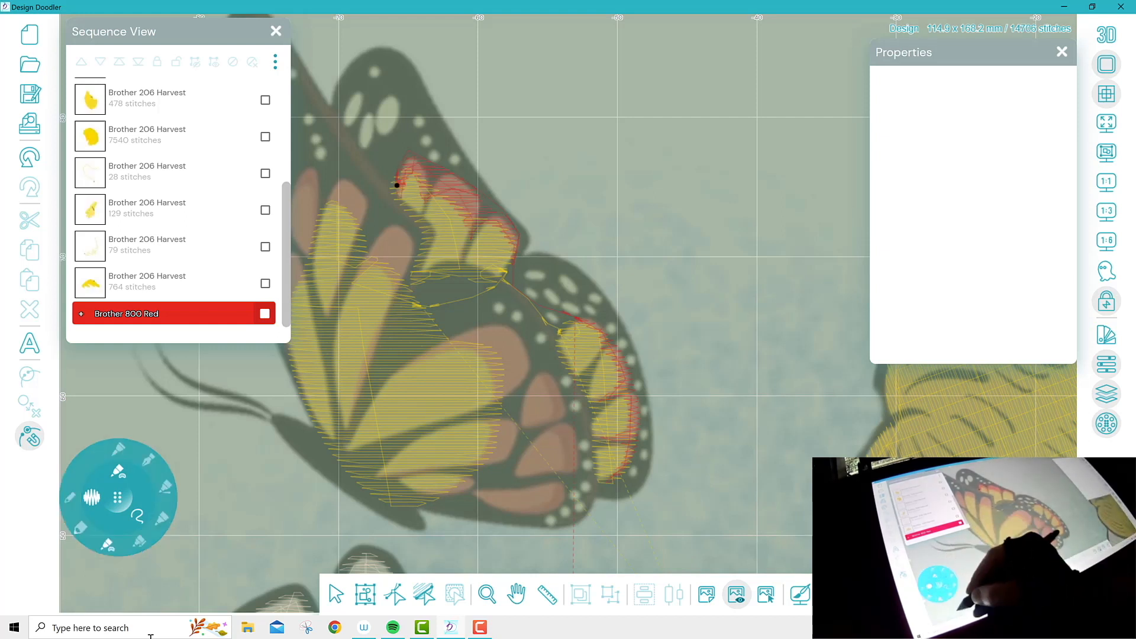
left_click(70, 497)
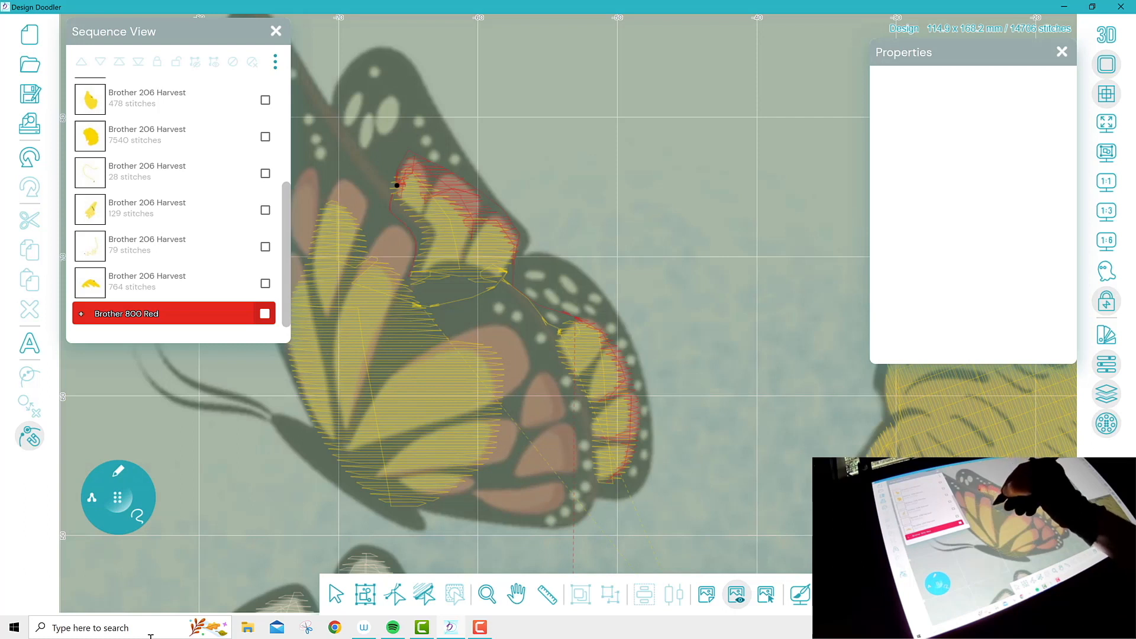
Switch back to fill and trace a closed red shape over the front forewing's orange patches, following the inner edges around the long yellow patches
left_click(118, 497)
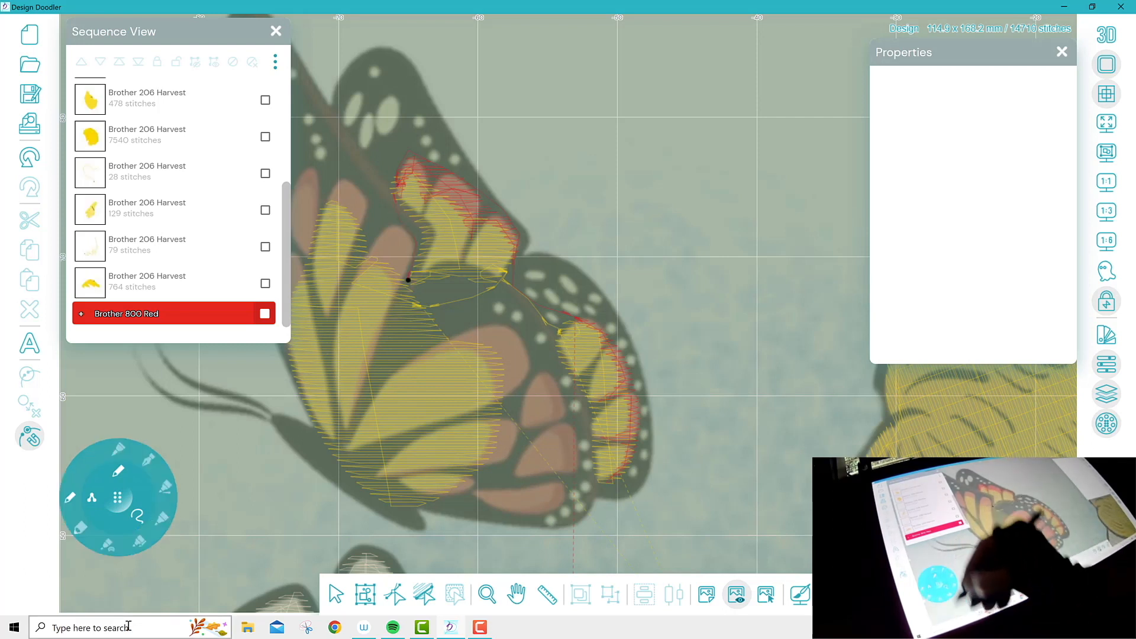
left_click(107, 544)
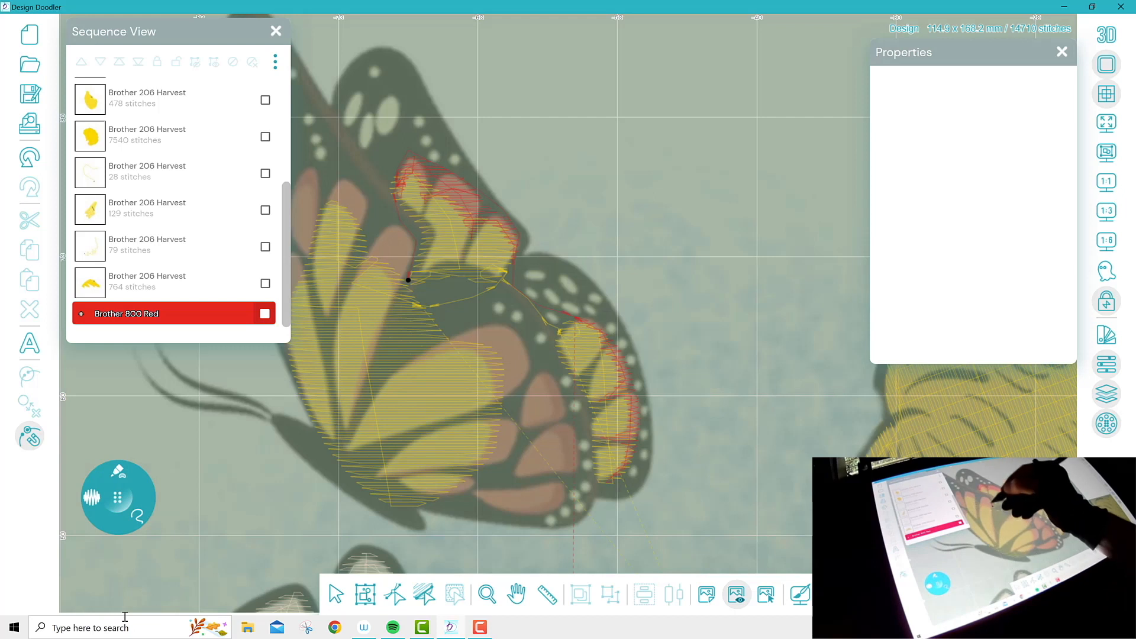
left_click(517, 594)
left_click_drag(417, 367, 536, 389)
left_click(118, 498)
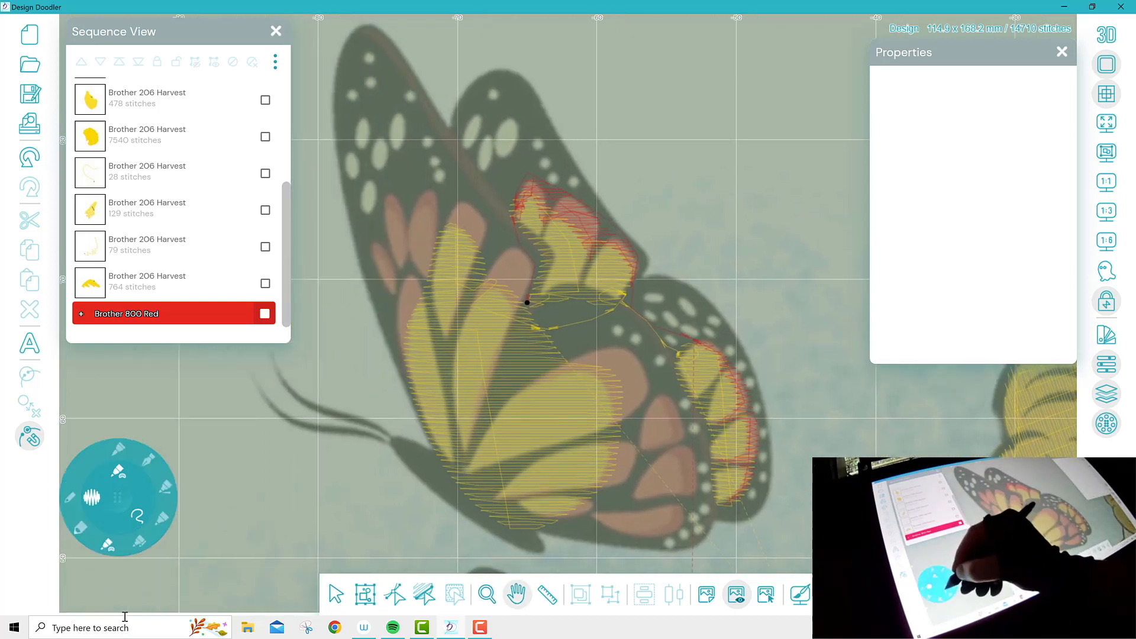
left_click(107, 545)
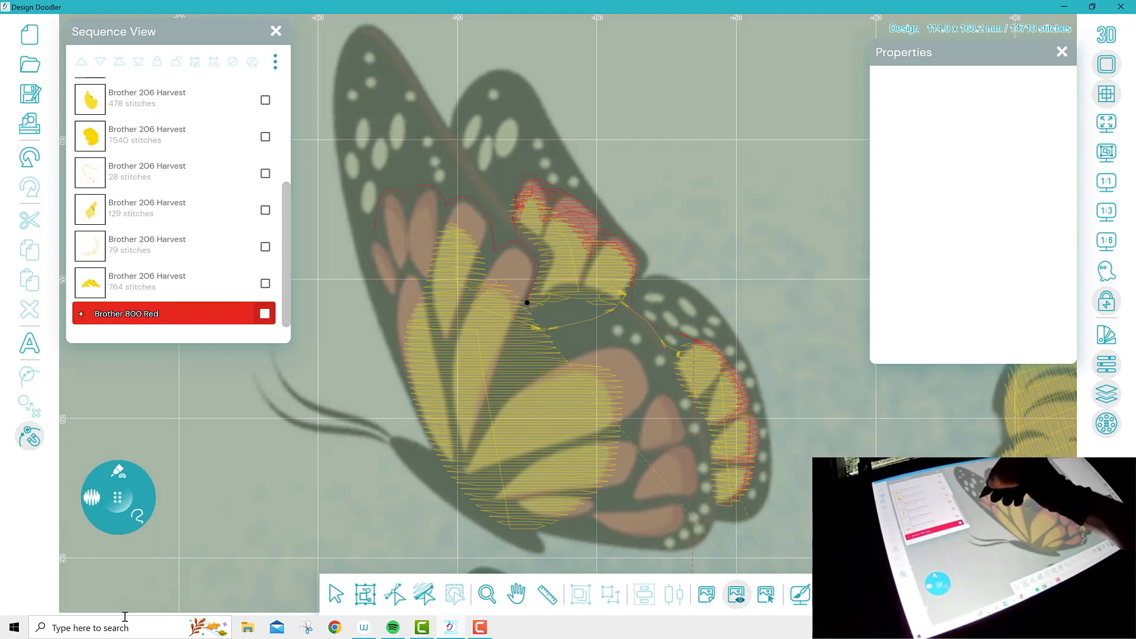
left_click_drag(408, 370, 418, 306)
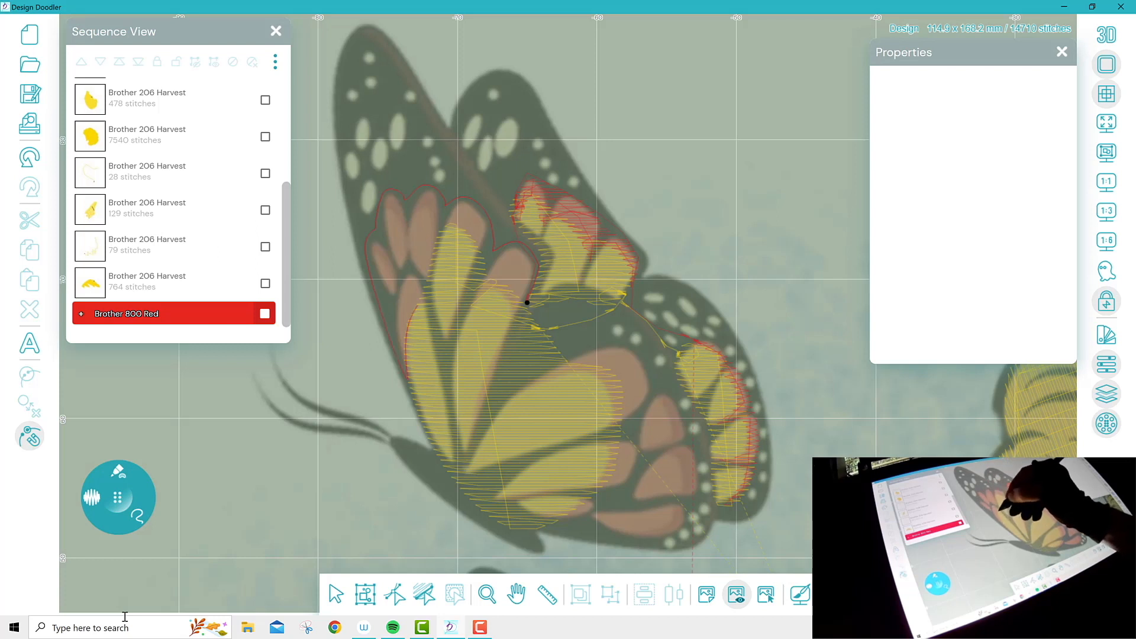
mouse_move(432, 265)
left_mouse_down()
mouse_move(439, 242)
mouse_move(466, 277)
mouse_move(464, 300)
mouse_move(495, 287)
mouse_move(499, 332)
mouse_move(475, 428)
left_mouse_up()
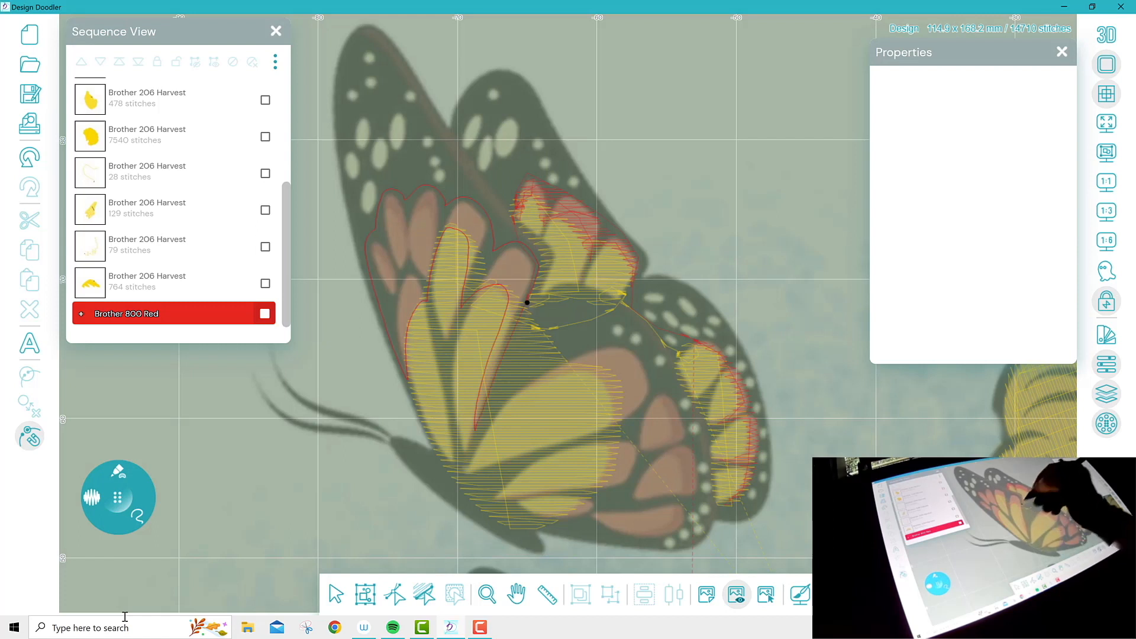
left_click_drag(527, 303, 531, 294)
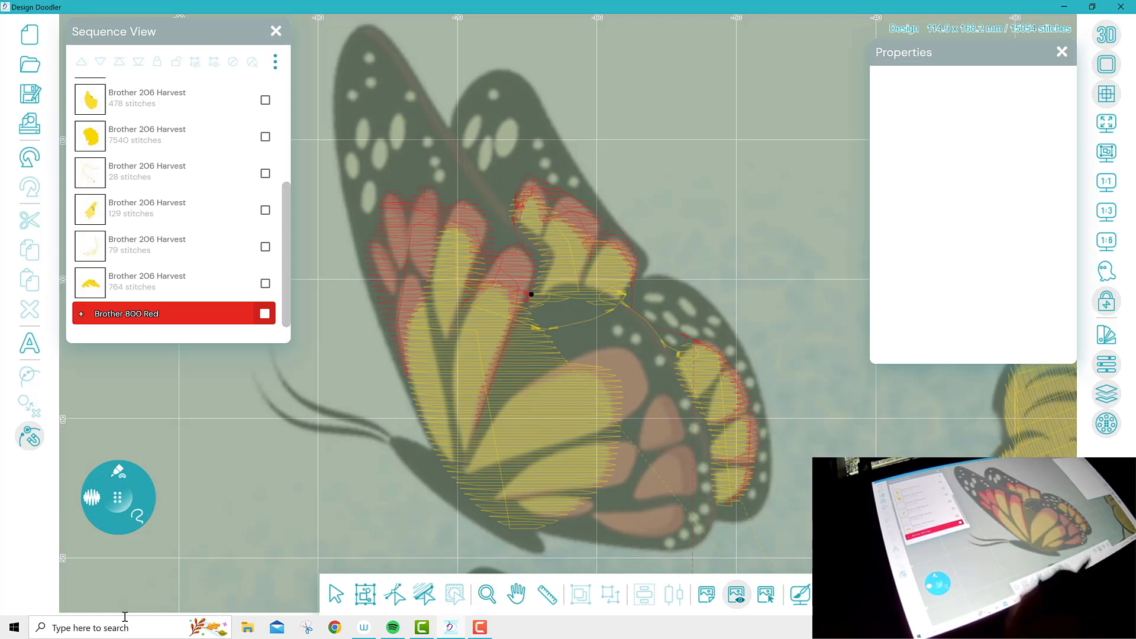
Switch to running stitch and draw a connecting line from the front forewing's red fill to the top of the large lower orange patch
left_click(118, 497)
left_click(70, 497)
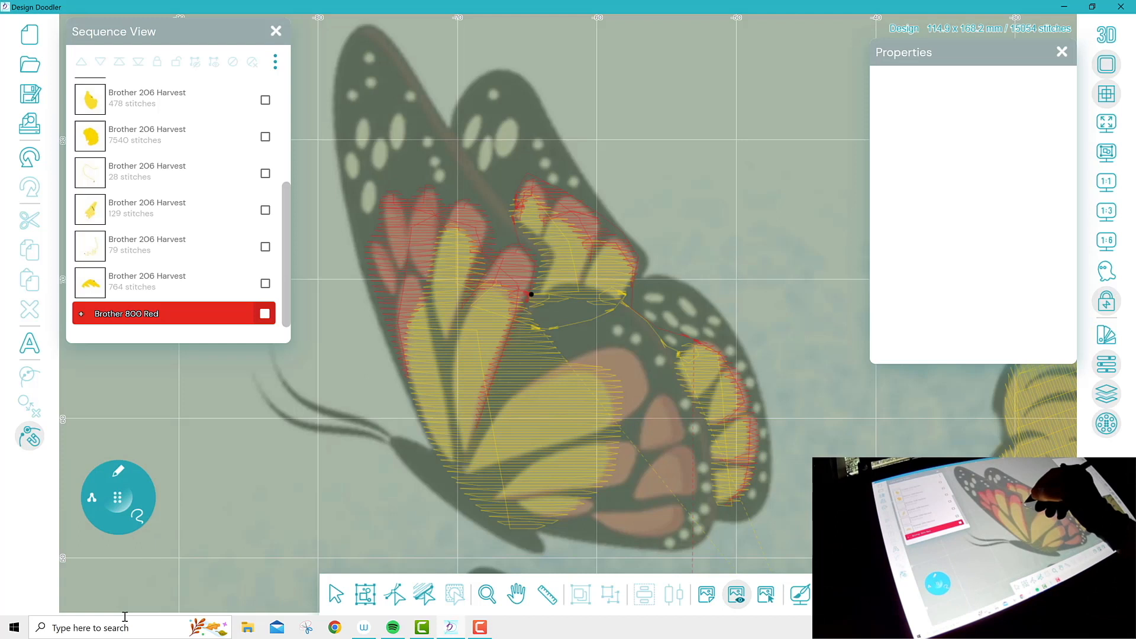
mouse_move(531, 294)
left_mouse_down()
mouse_move(549, 328)
mouse_move(591, 347)
left_mouse_up()
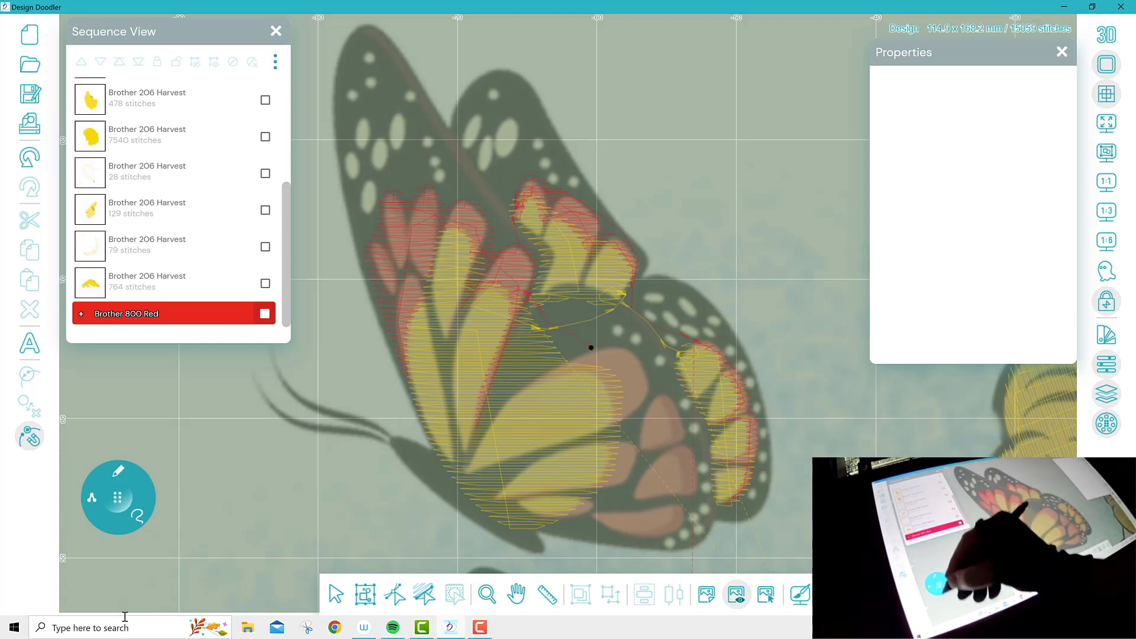
Switch to fill and trace a closed red shape over the lower wing's orange patches, along the outer edge of the yellow areas
left_click(118, 497)
left_click(118, 497)
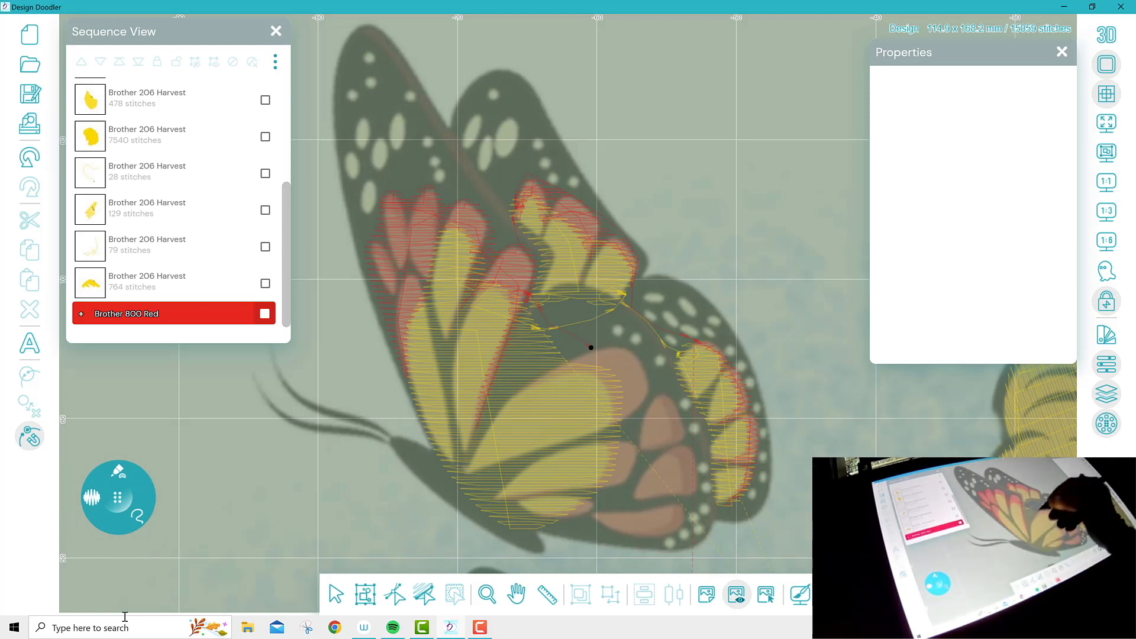
mouse_move(514, 397)
left_mouse_down()
mouse_move(582, 370)
mouse_move(609, 415)
mouse_move(607, 466)
left_mouse_up()
left_click_drag(573, 503, 536, 516)
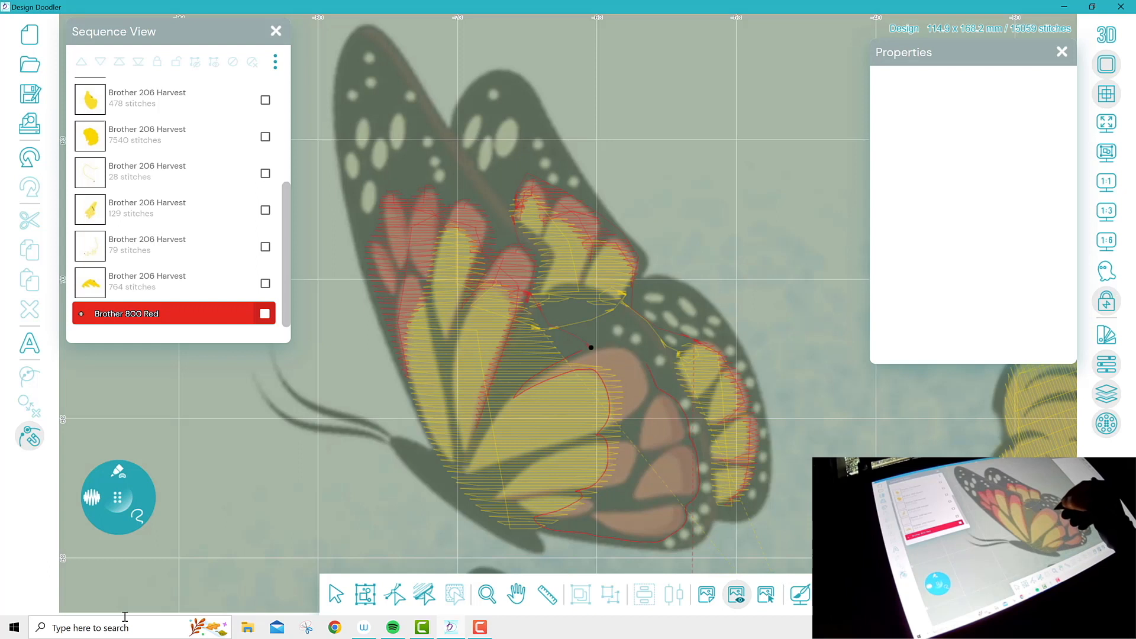
left_click_drag(591, 347, 583, 350)
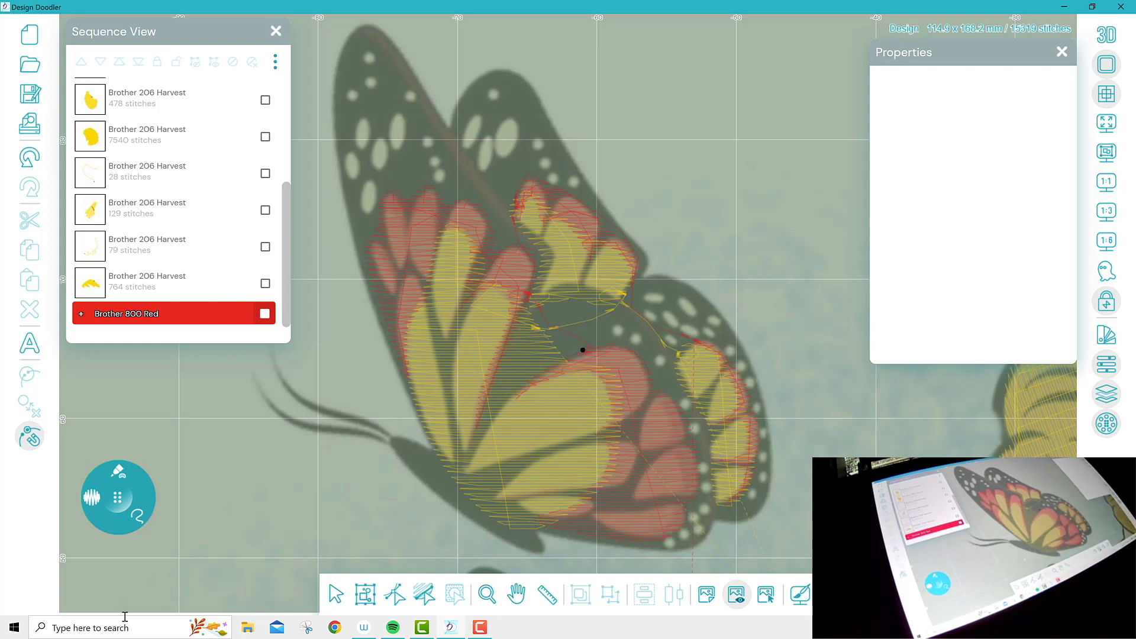
Examine the red butterfly wing fills up close and alongside the arm and hair in the 3D stitch preview
left_click(1107, 34)
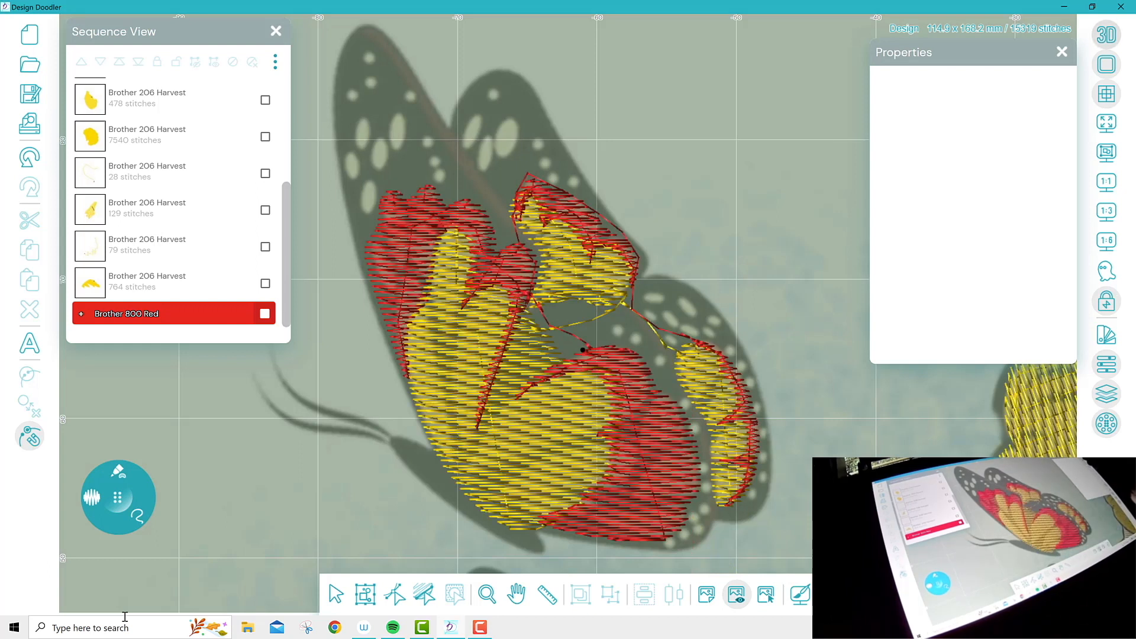
left_click(1107, 34)
left_click(488, 594)
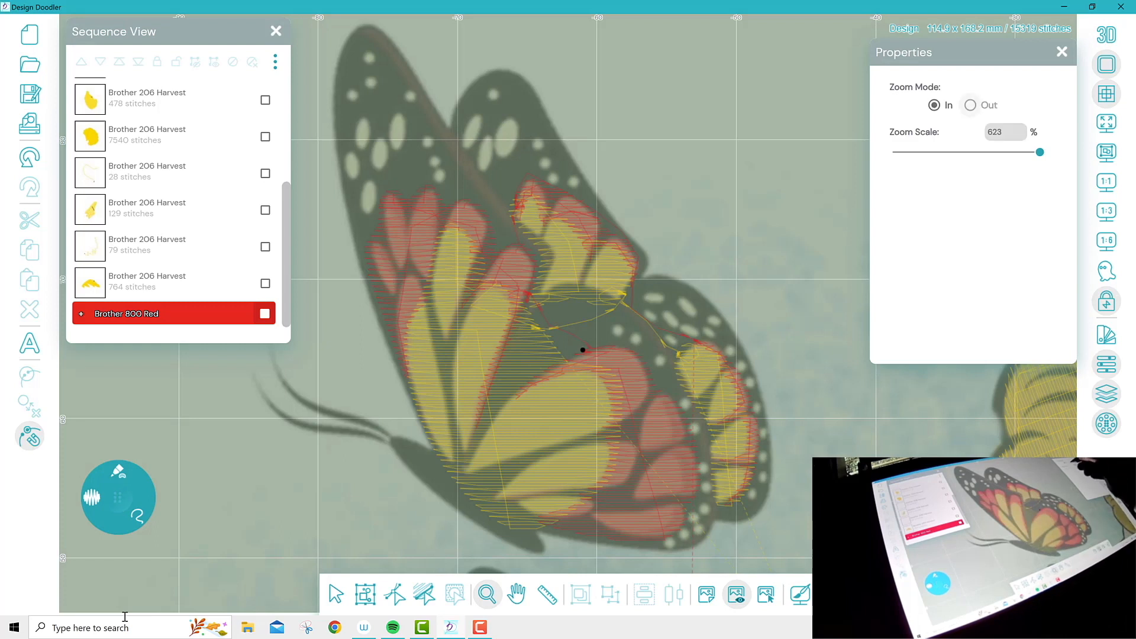
left_click(675, 437)
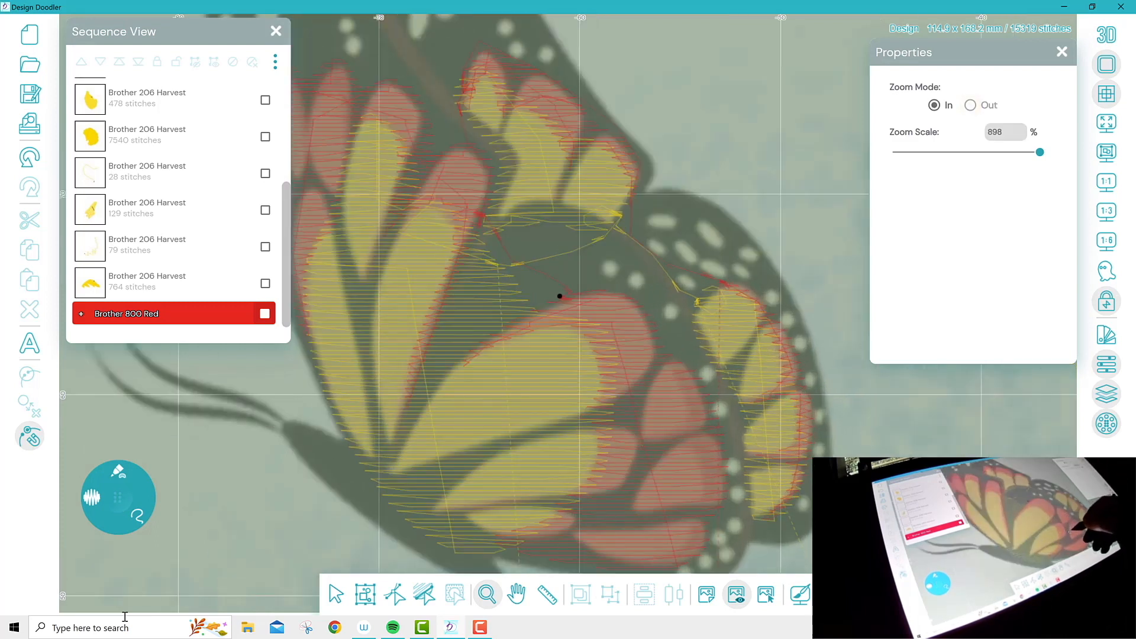
left_click(971, 105)
left_click(577, 472)
left_click(600, 499)
left_click(625, 521)
left_click(517, 594)
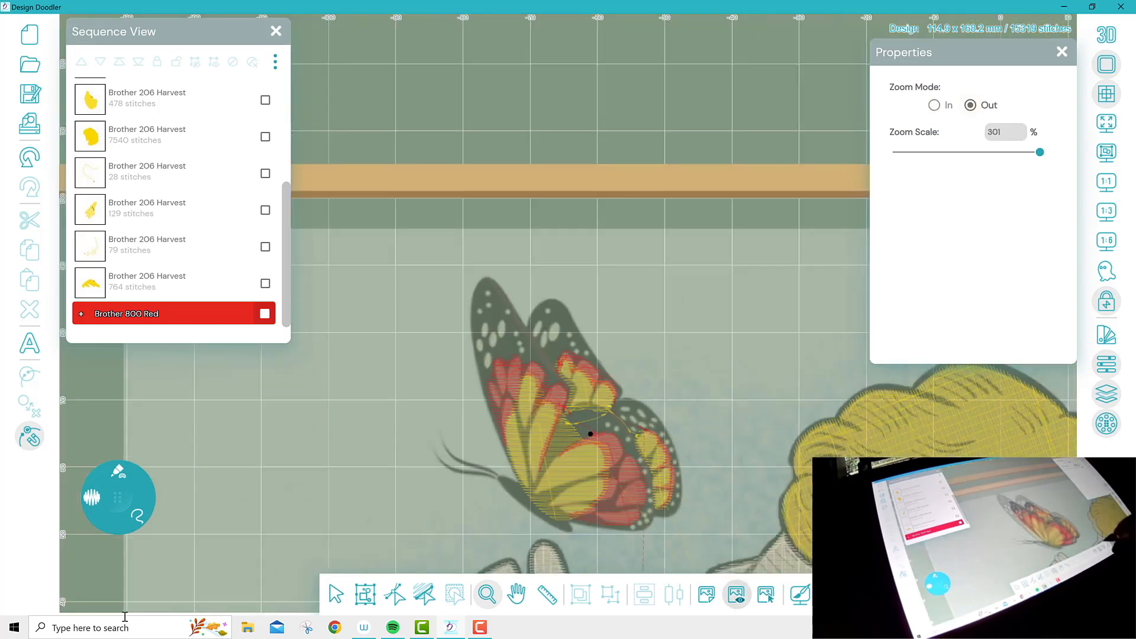
left_click_drag(591, 434, 468, 148)
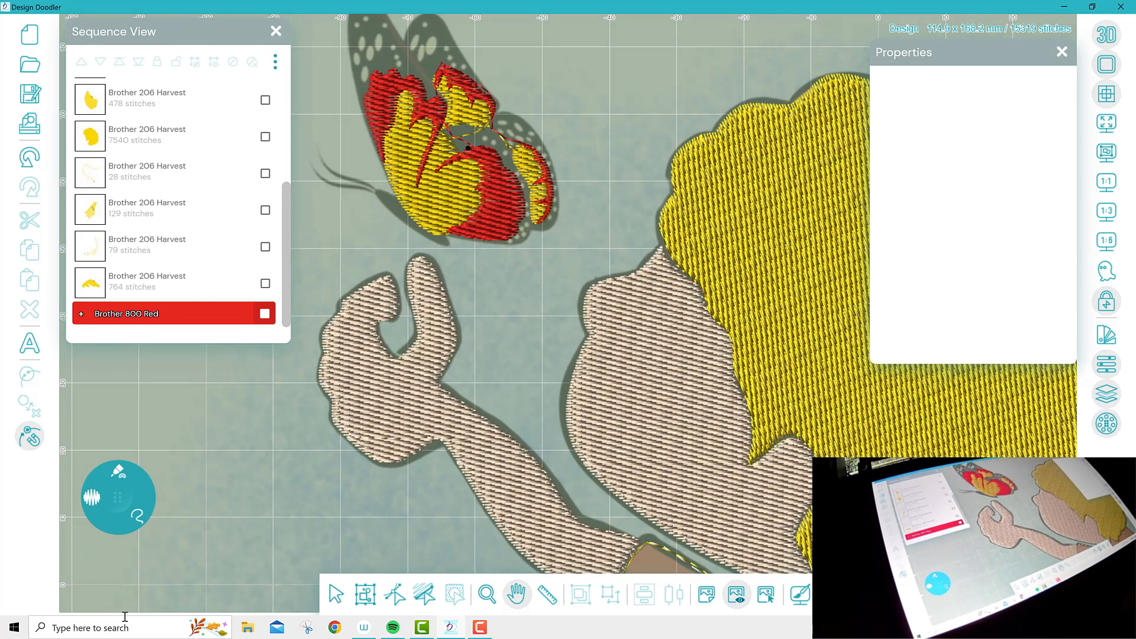
left_click(1105, 35)
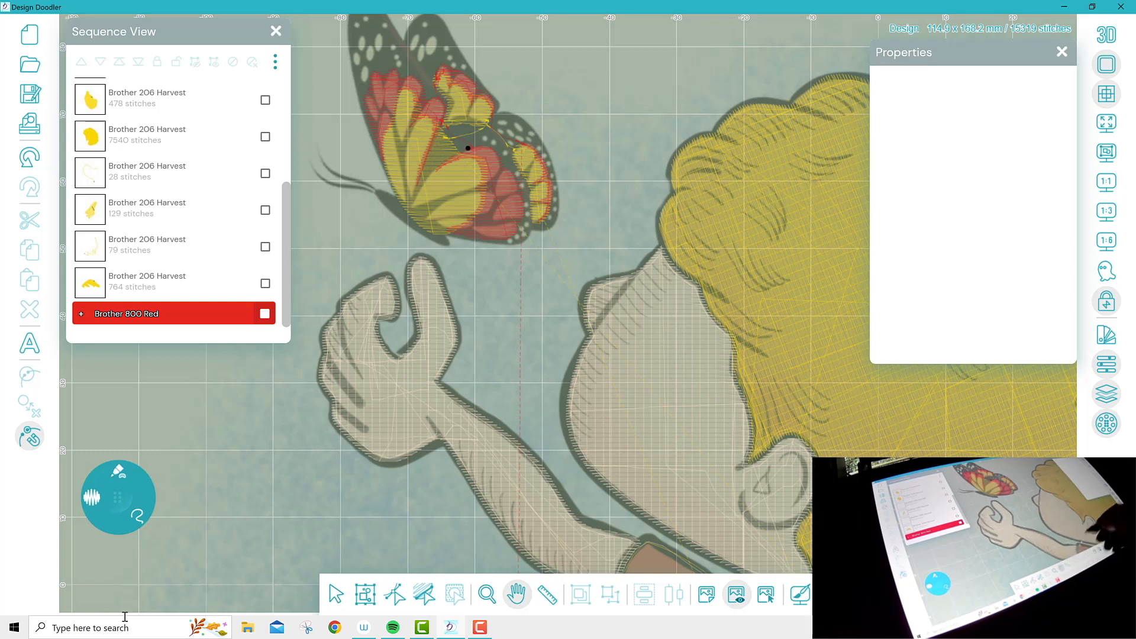
Bring the kid's shirt into view and collapse the Brother 206 Harvest group in the stitch sequence
left_click_drag(740, 468, 465, 129)
left_click_drag(753, 361, 773, 215)
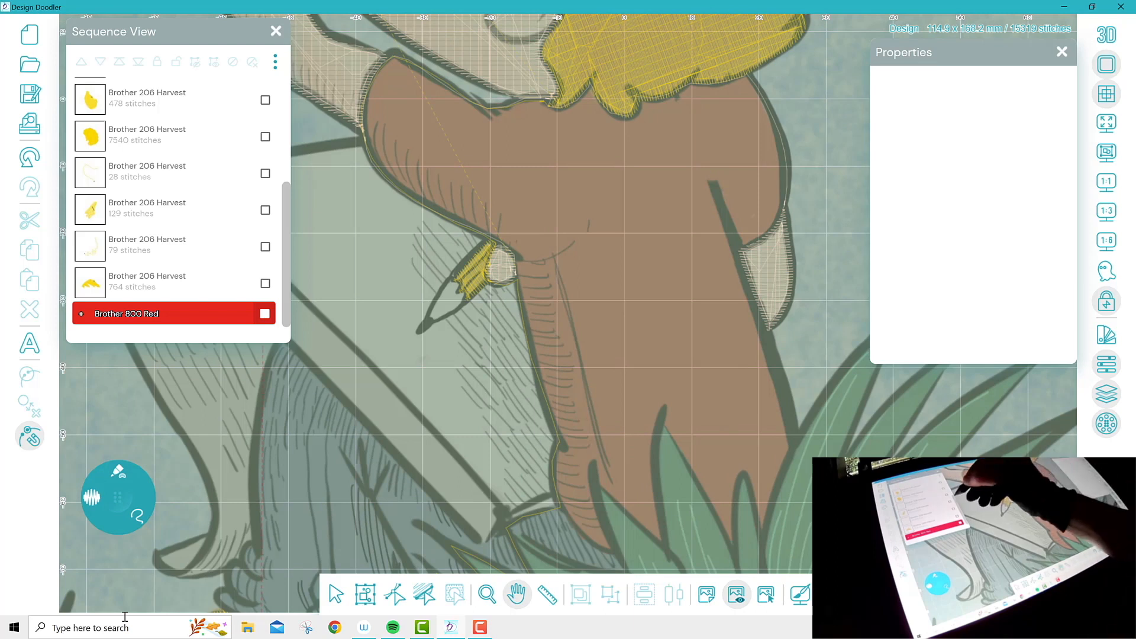
scroll(171, 207, "up", 3)
scroll(172, 207, "up", 2)
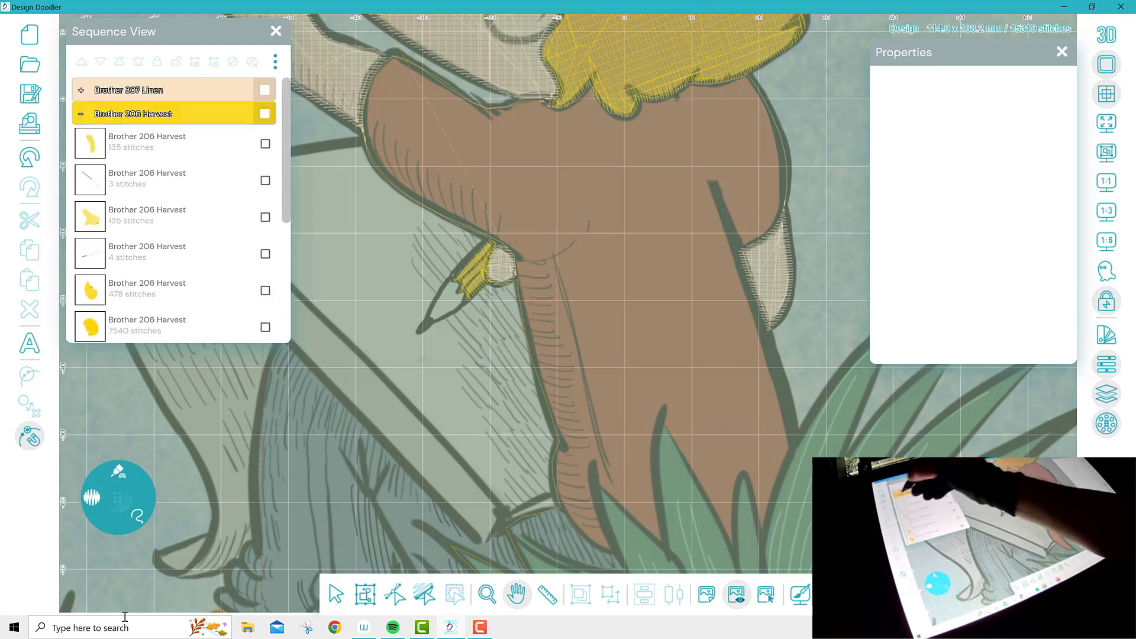
left_click(81, 113)
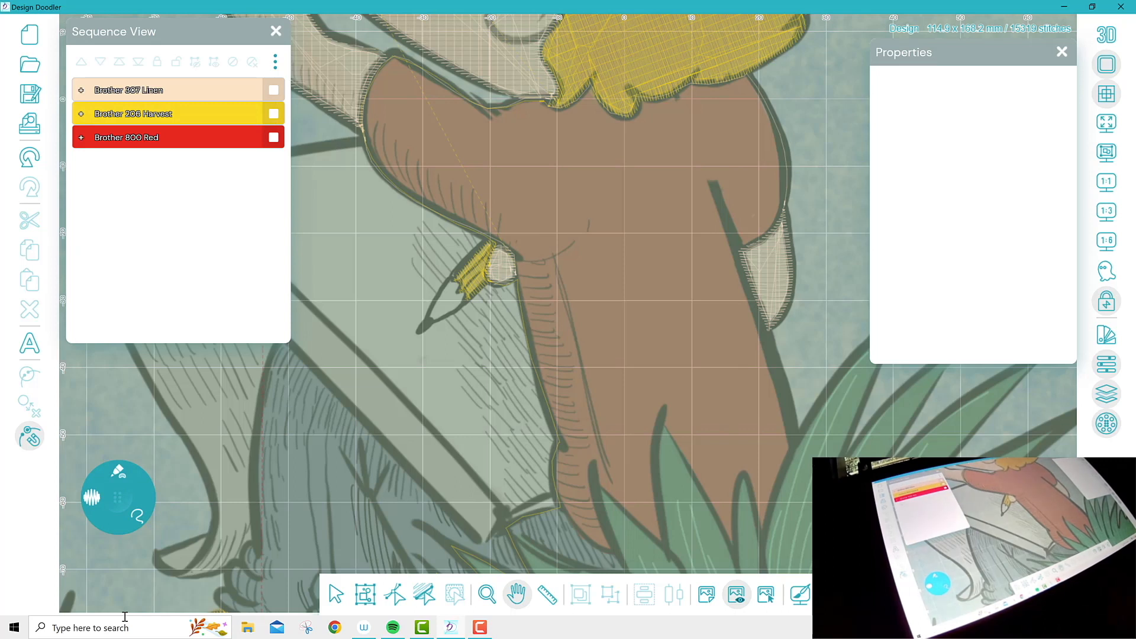
Trace a closed Brother 800 Red fill around the kid's brown shirt, following the grass tips, sleeve and hair edge back to the shoulder
left_click(118, 498)
left_click(118, 498)
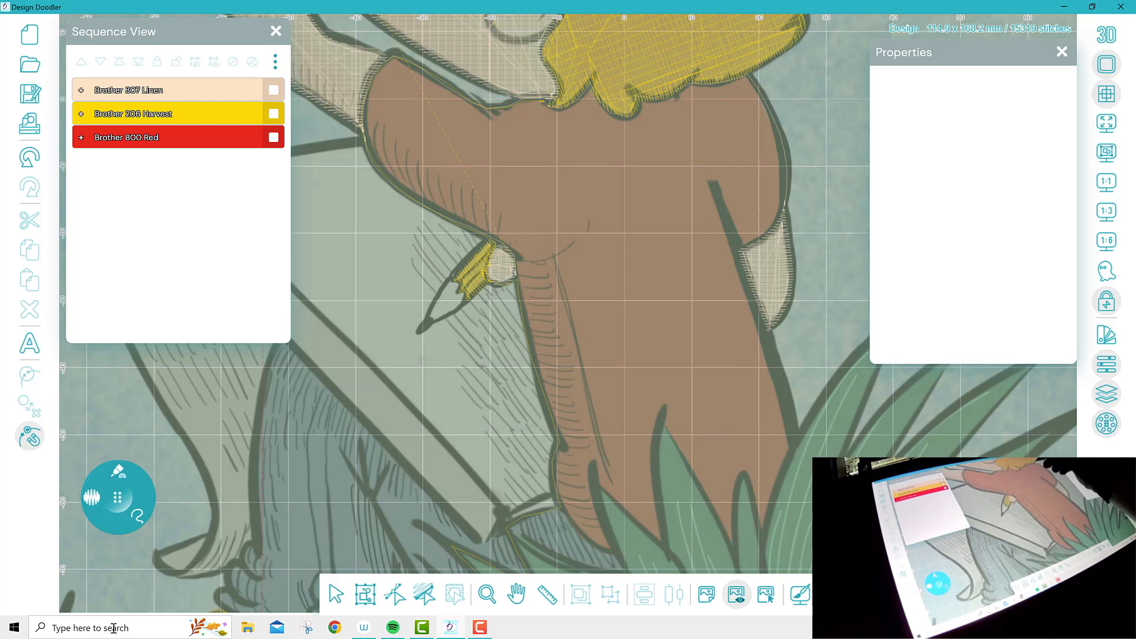
mouse_move(749, 78)
left_mouse_down()
mouse_move(776, 127)
mouse_move(786, 204)
mouse_move(741, 251)
mouse_move(798, 431)
left_mouse_up()
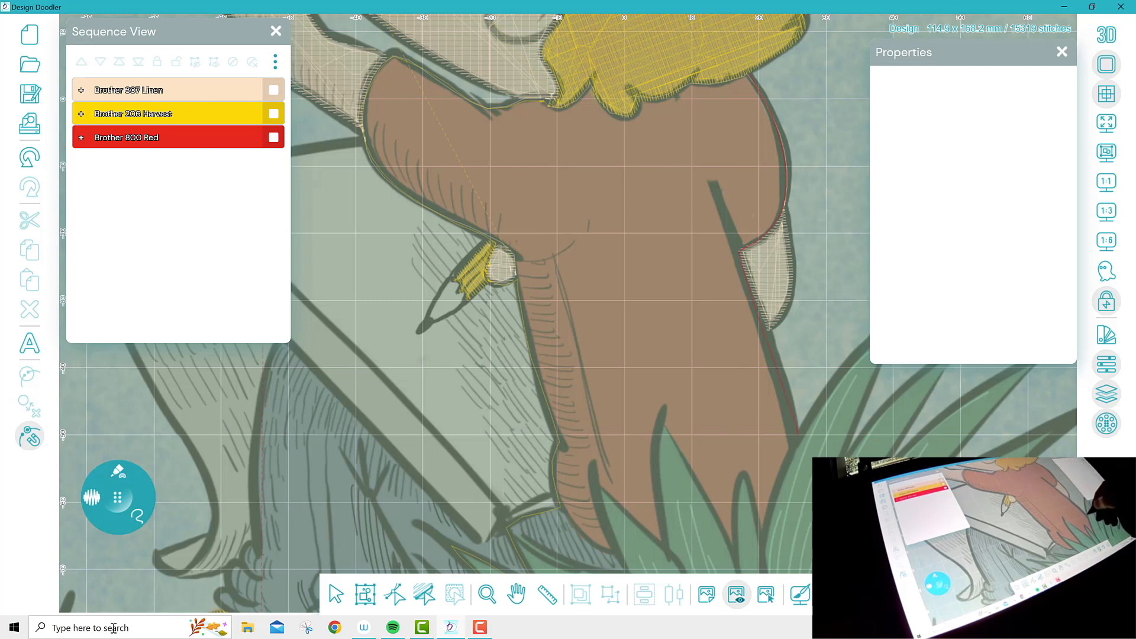
left_click_drag(768, 524, 763, 538)
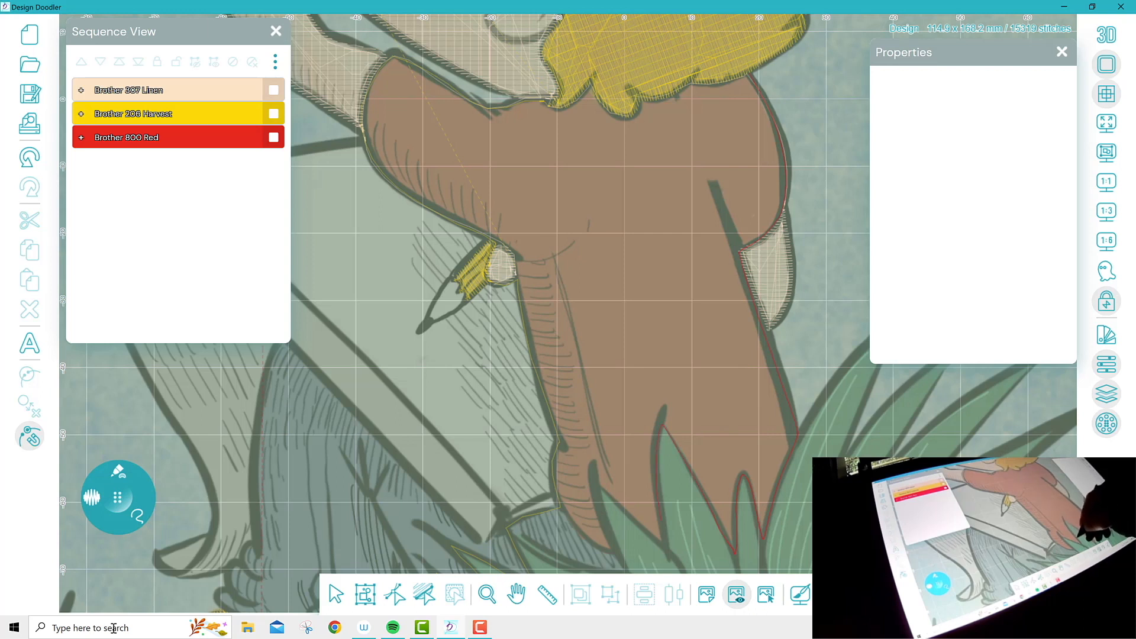
mouse_move(667, 549)
left_mouse_down()
mouse_move(599, 486)
mouse_move(600, 510)
left_mouse_up()
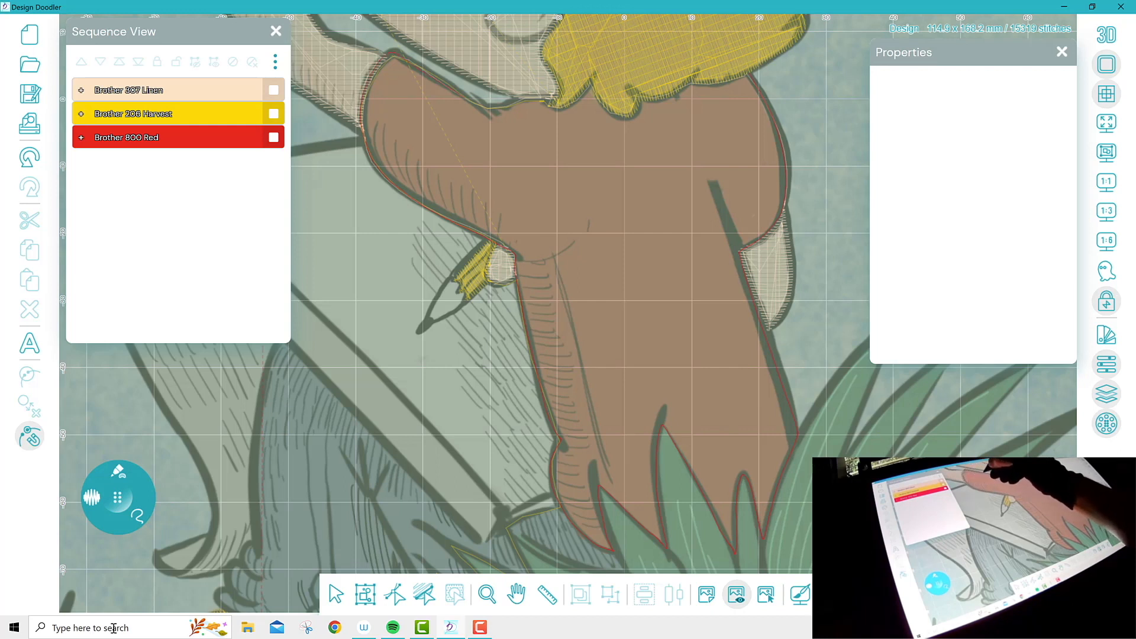
left_click_drag(500, 110, 524, 102)
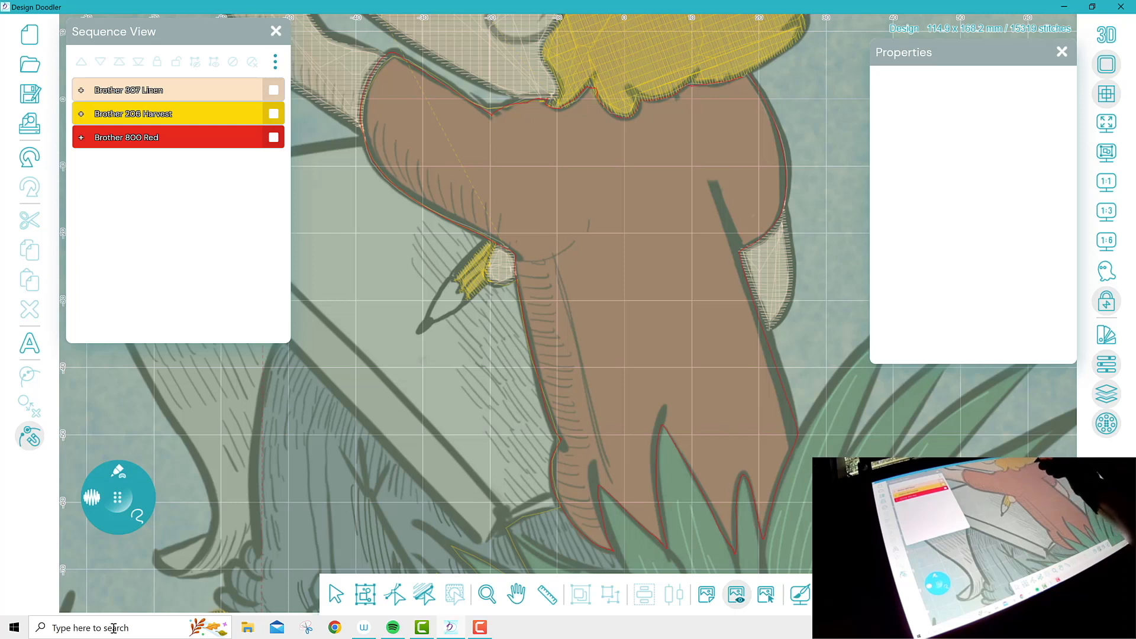
left_click(751, 74)
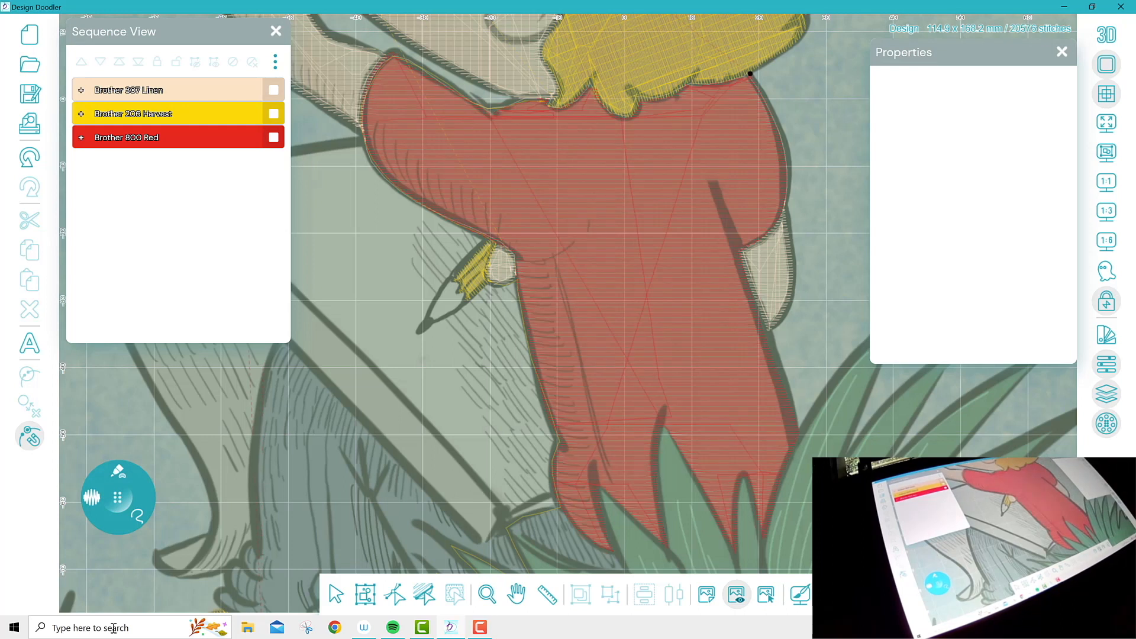
Select the red shirt fill in the sequence and enable perpendicular and contour underlay for it
left_click(81, 137)
scroll(172, 207, "down", 5)
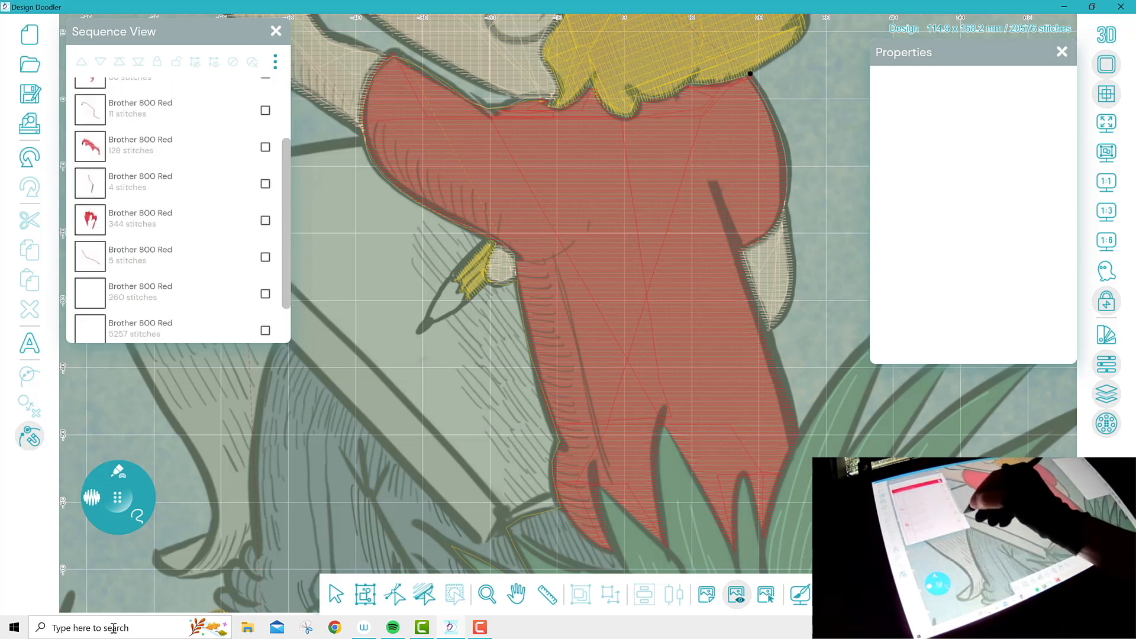
left_click(266, 278)
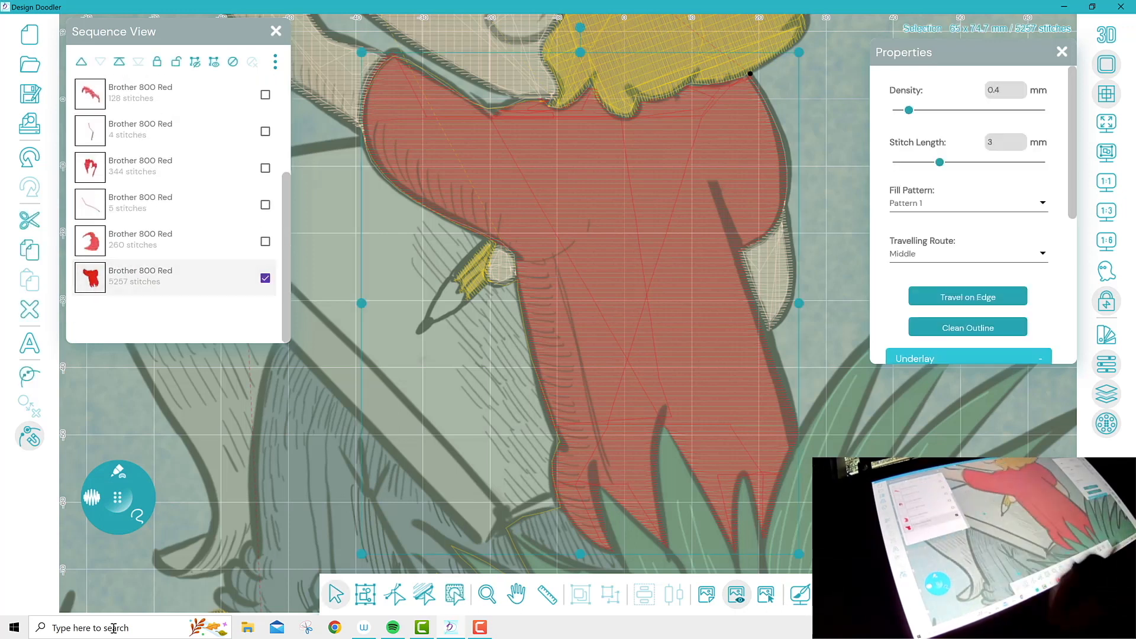
scroll(969, 266, "down", 3)
left_click(906, 222)
left_click(906, 263)
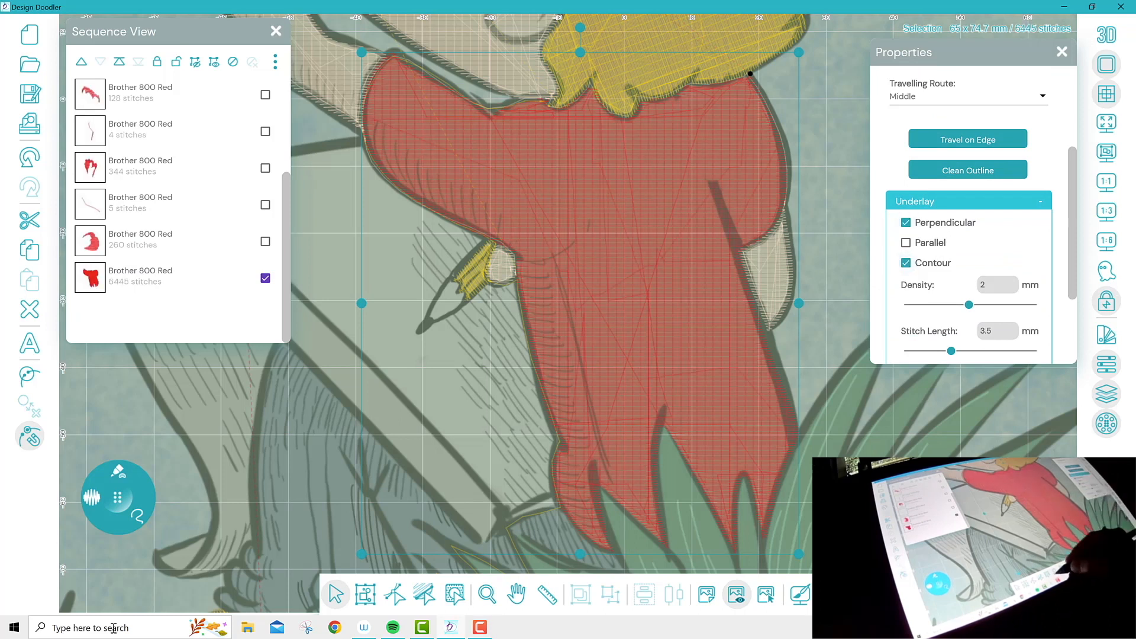
Angle the red shirt fill's stitch direction diagonally from the left waist edge up to the right shoulder, and preview the whole design in 3D
left_click(424, 594)
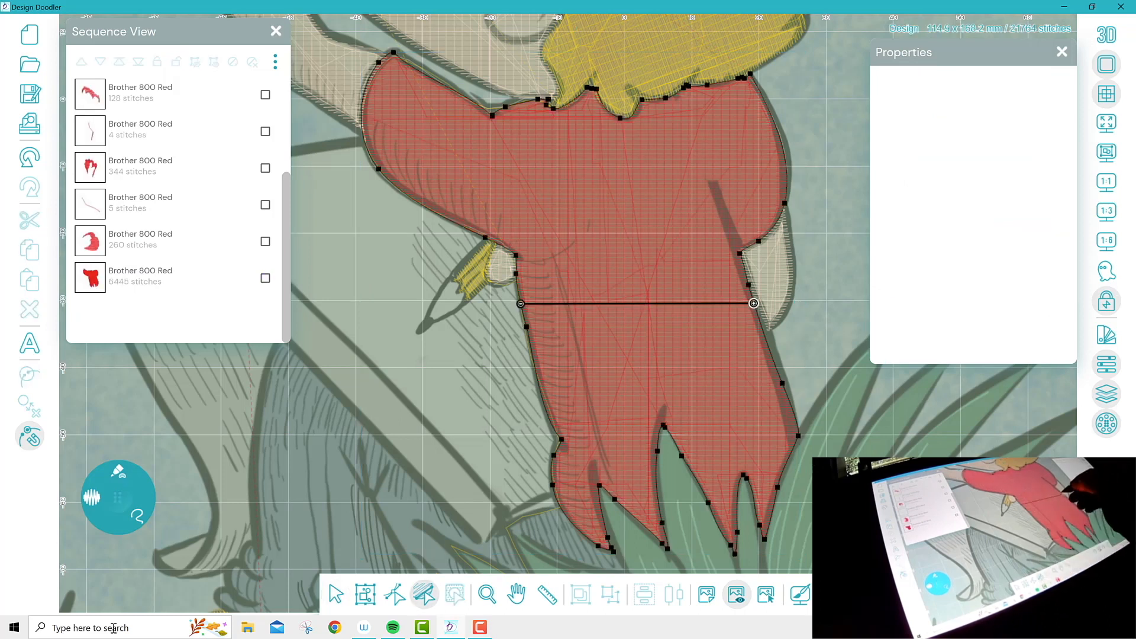
left_click_drag(754, 303, 769, 109)
left_click_drag(523, 314, 525, 318)
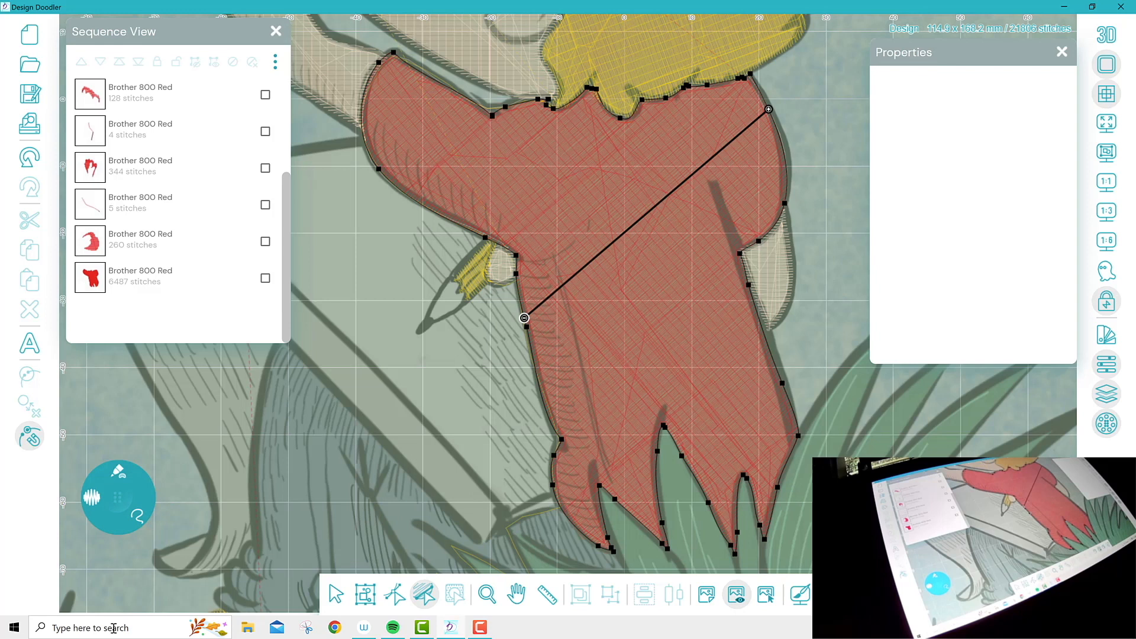
left_click(487, 594)
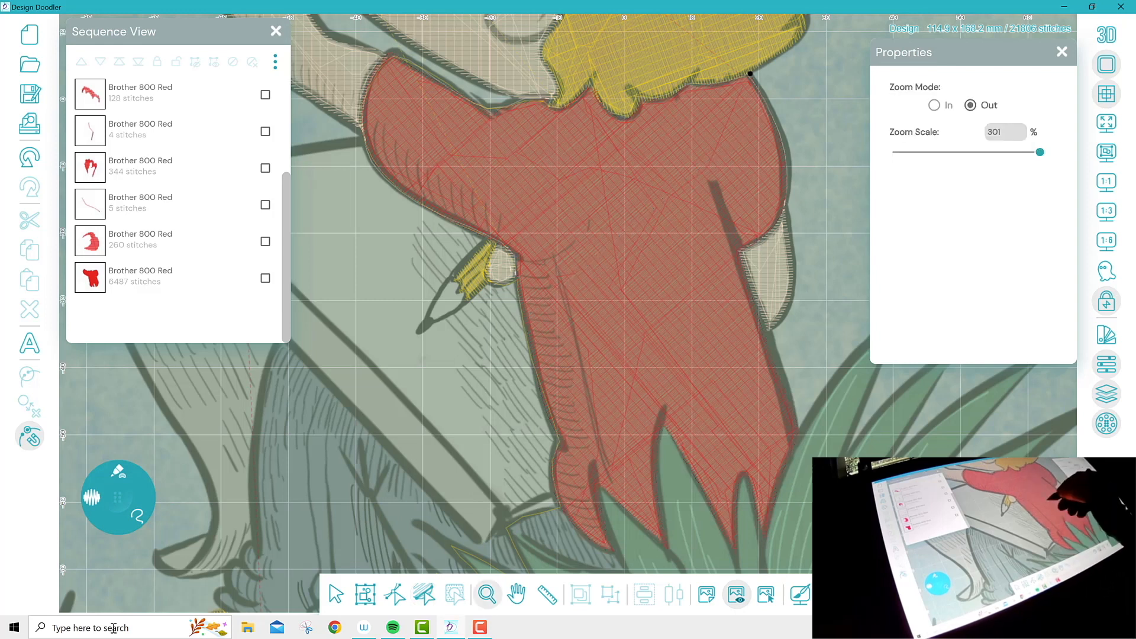
left_click(649, 333)
left_click(649, 333)
left_click(650, 333)
left_click(649, 333)
key("3")
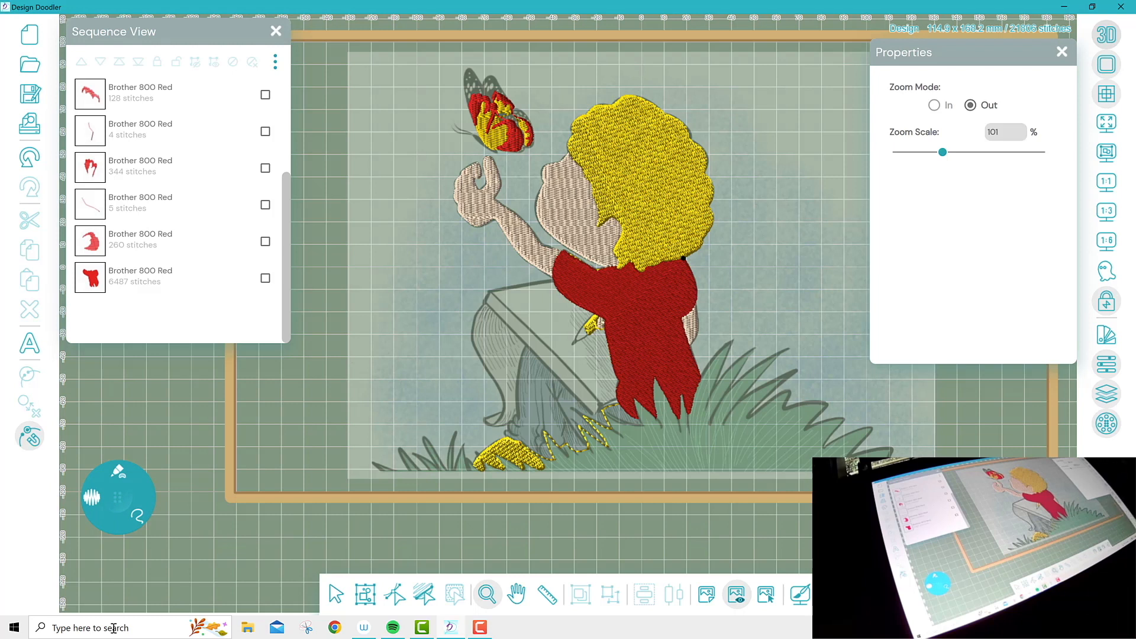
Outline the kid's trousers as a Brother 19 Sky Blue fill, following the book edge, foot and grass tips
left_click(934, 105)
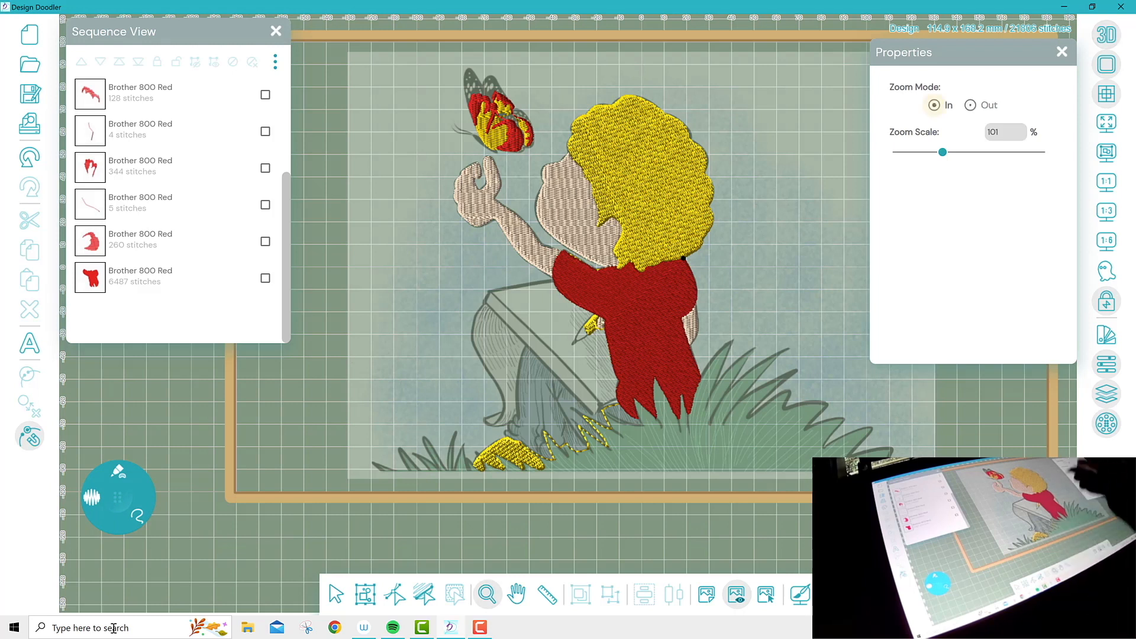
left_click(575, 422)
left_click(575, 422)
left_click(575, 422)
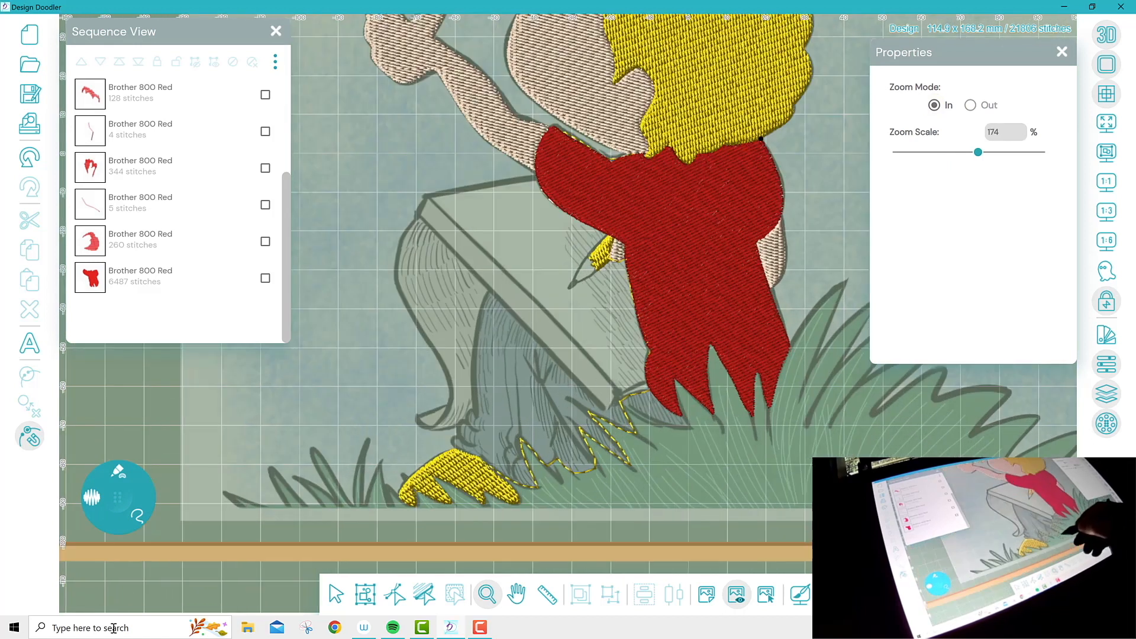
left_click(604, 428)
left_click(604, 428)
left_click(604, 428)
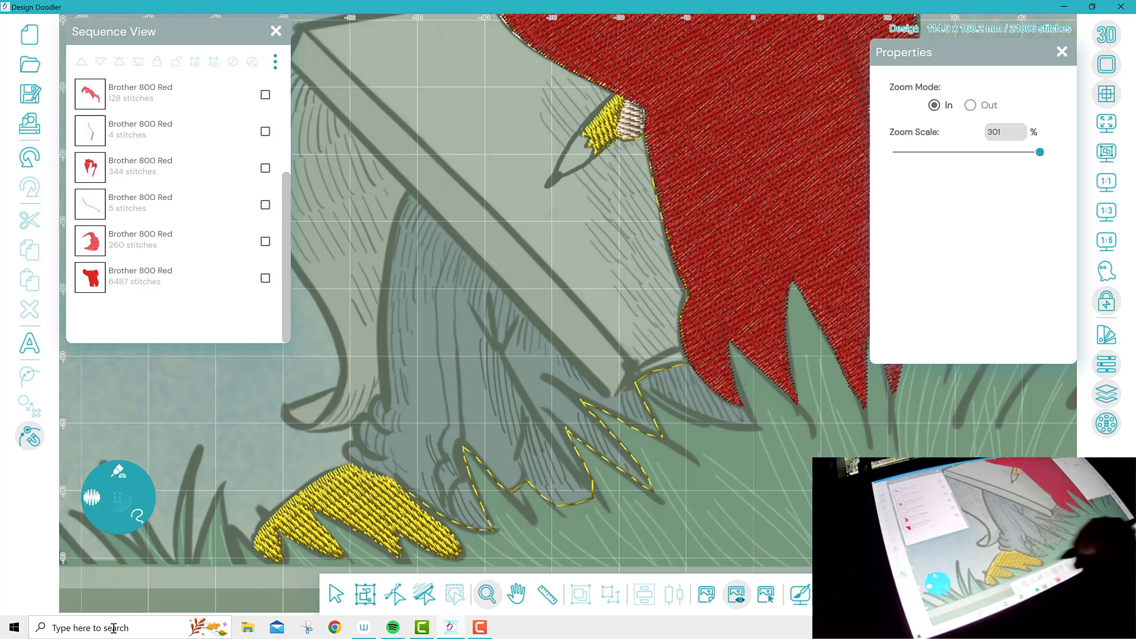
left_click(482, 408)
left_click(481, 409)
left_click(516, 594)
mouse_move(631, 527)
left_mouse_down()
mouse_move(645, 468)
mouse_move(620, 478)
left_mouse_up()
left_click(118, 472)
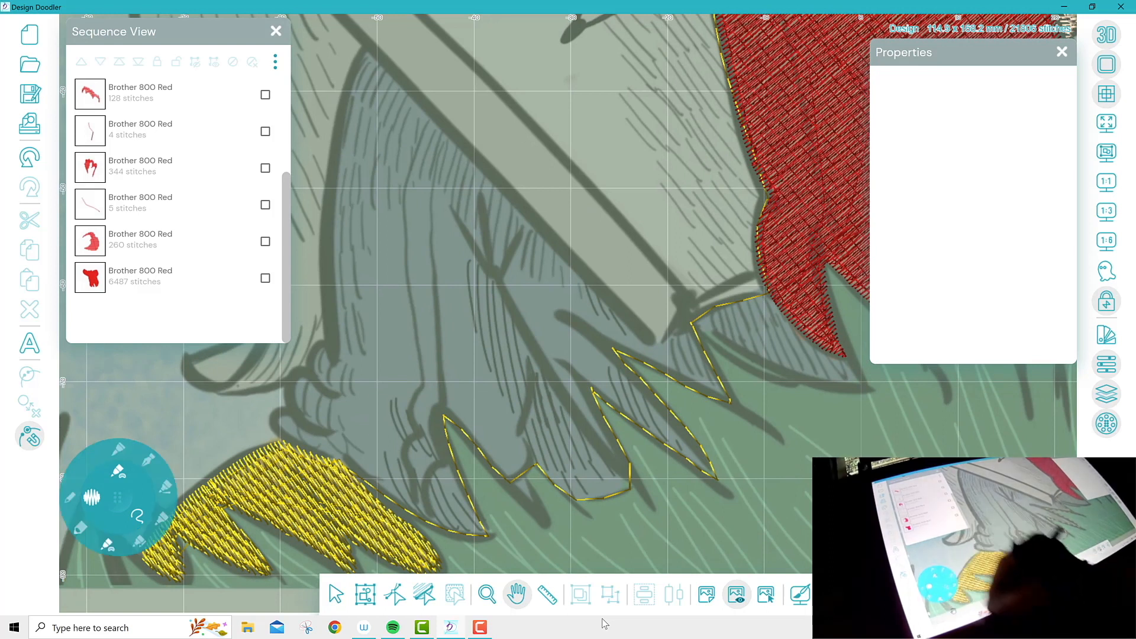
left_click(1106, 335)
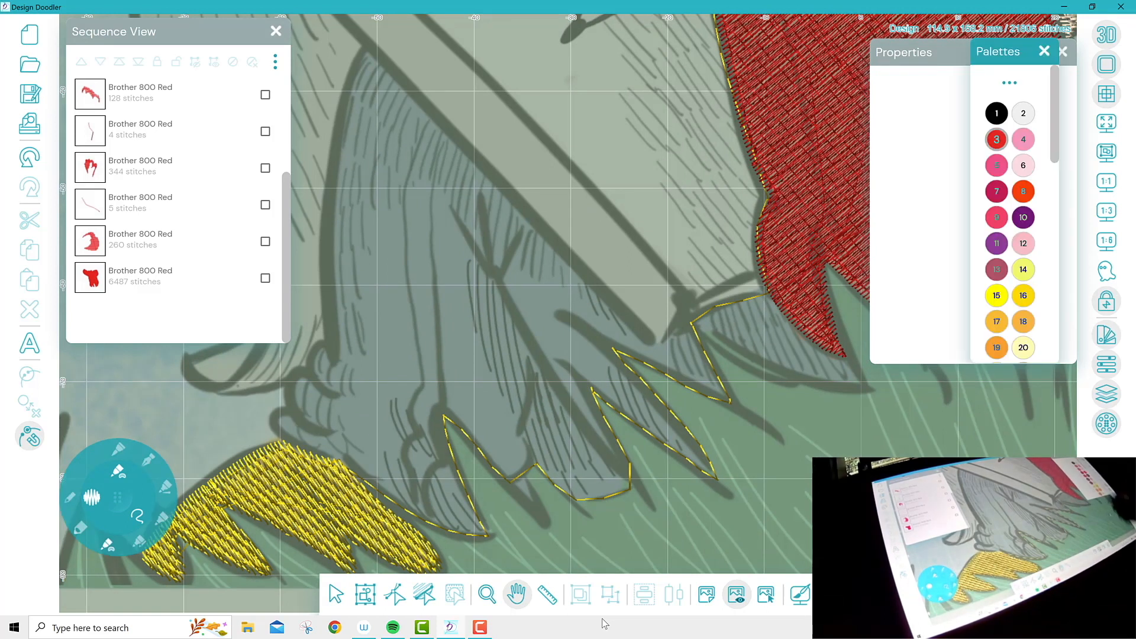
scroll(1010, 213, "down", 5)
scroll(1010, 213, "down", 2)
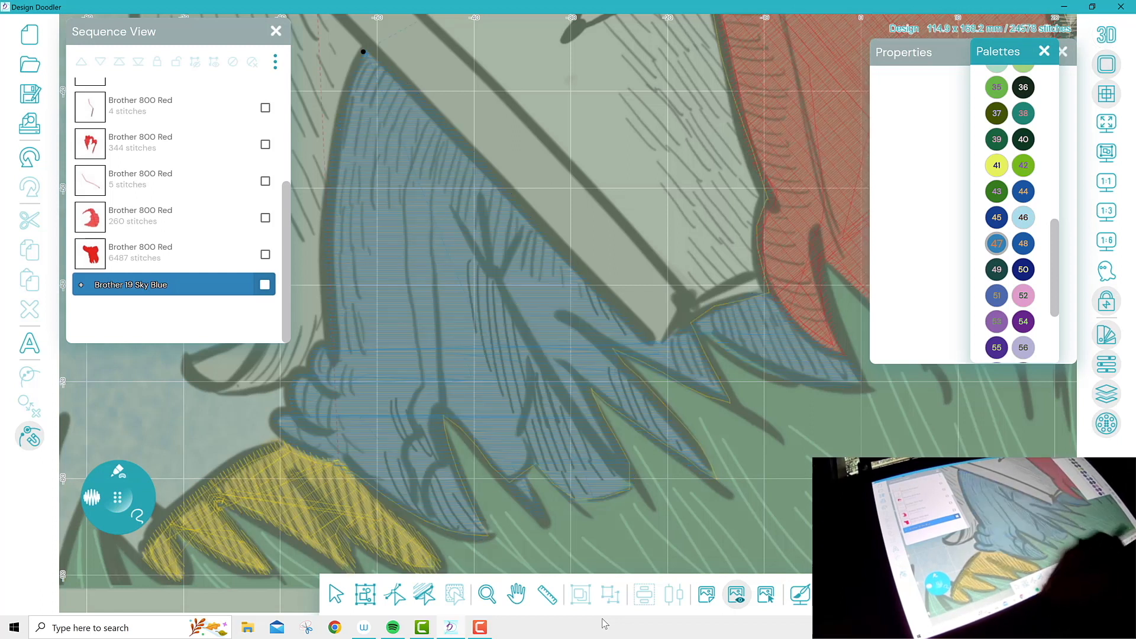
Set the blue trouser fill's stitch direction to run steeply from the lower hem up to the upper part of the book edge
left_click(81, 285)
left_click(265, 278)
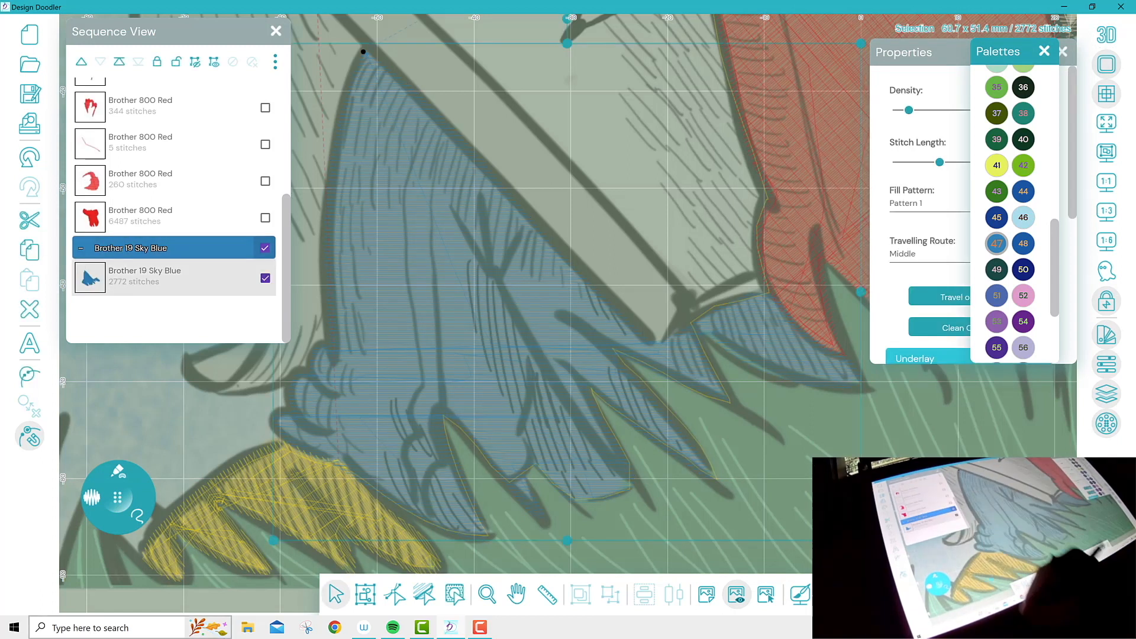
left_click(129, 628)
left_click(473, 251)
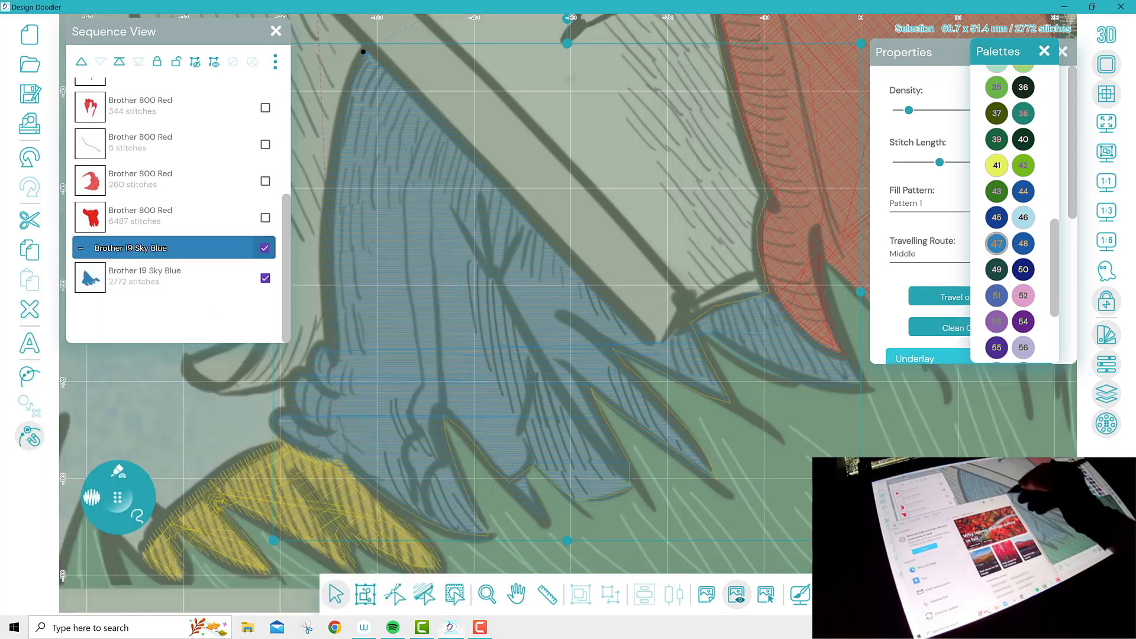
left_click(424, 594)
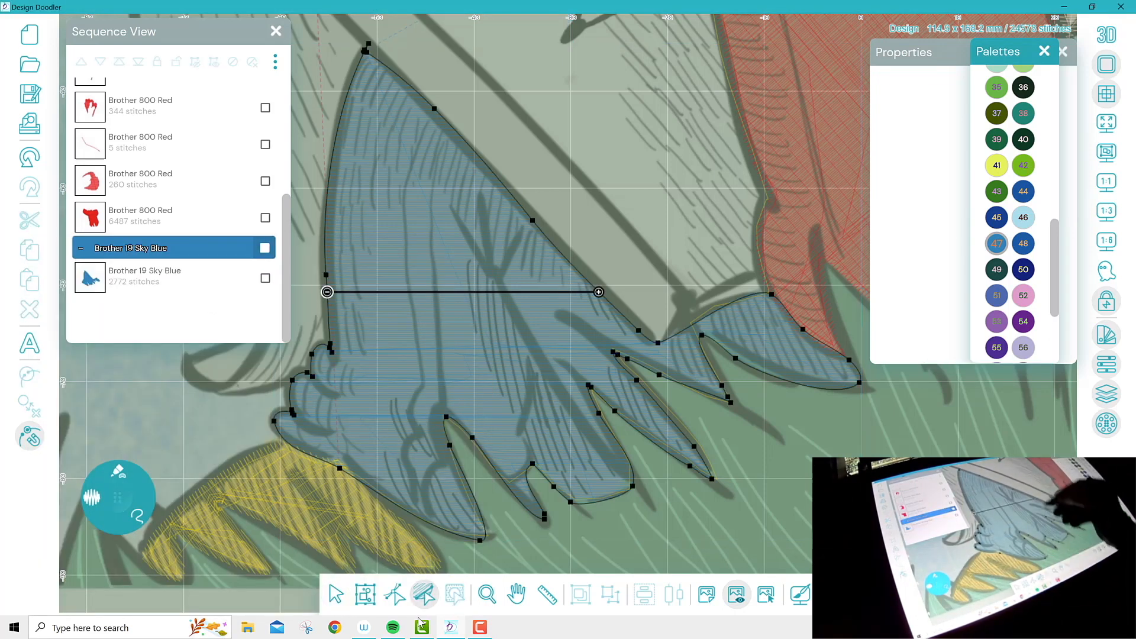
left_click_drag(599, 292, 499, 178)
left_click_drag(327, 291, 378, 492)
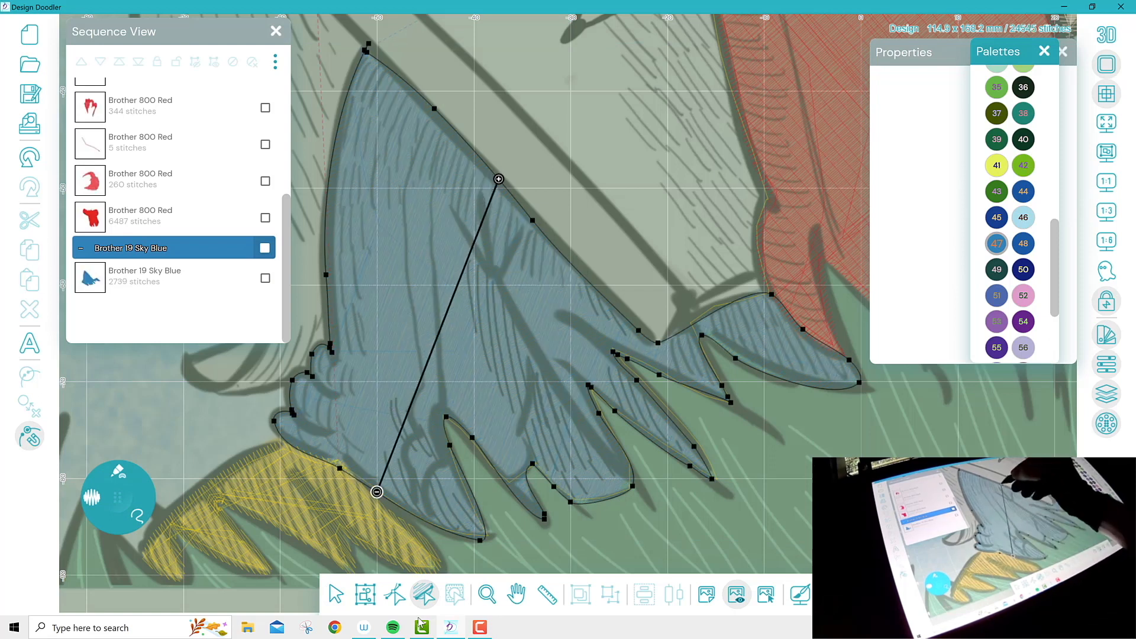
left_click_drag(499, 178, 443, 118)
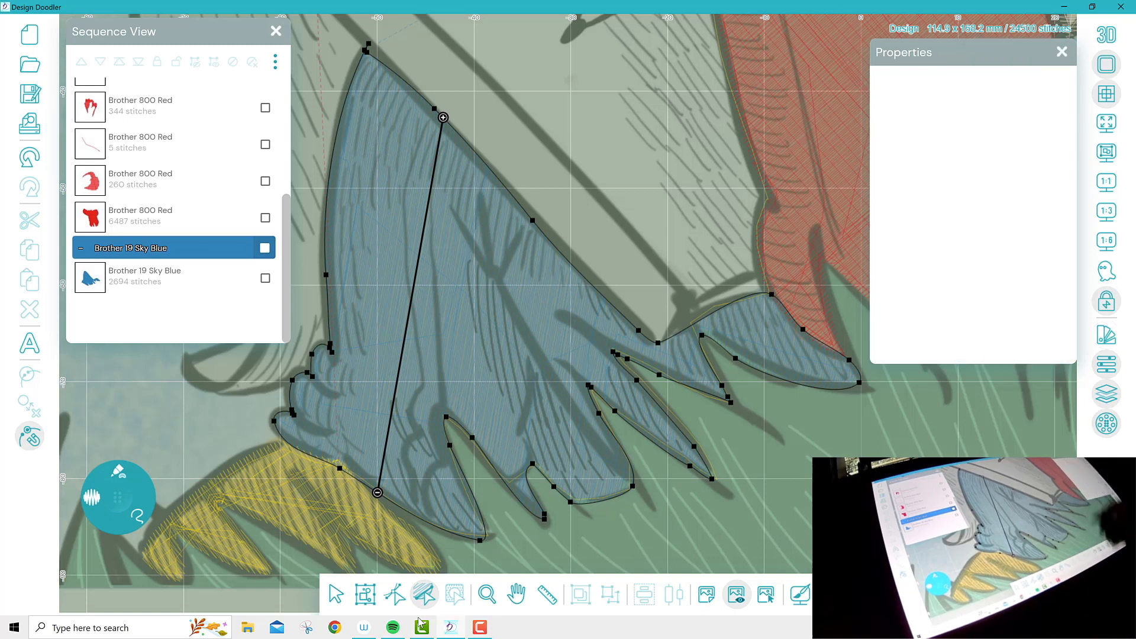
Select the blue trouser fill in the sequence and enable perpendicular and contour underlay for it
left_click(336, 593)
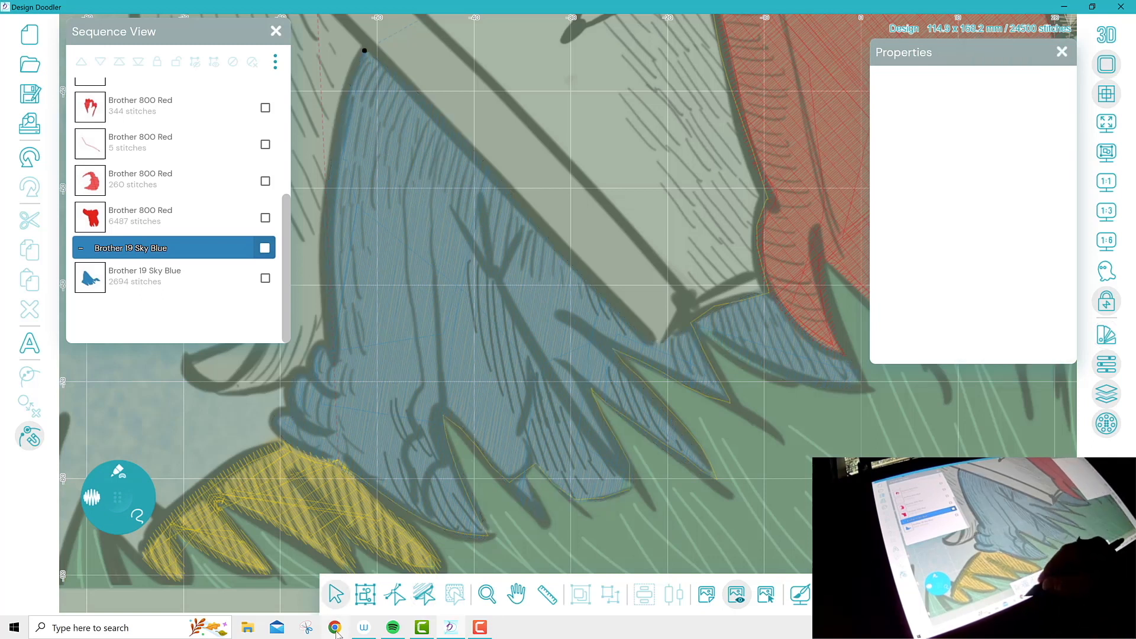
left_click(265, 279)
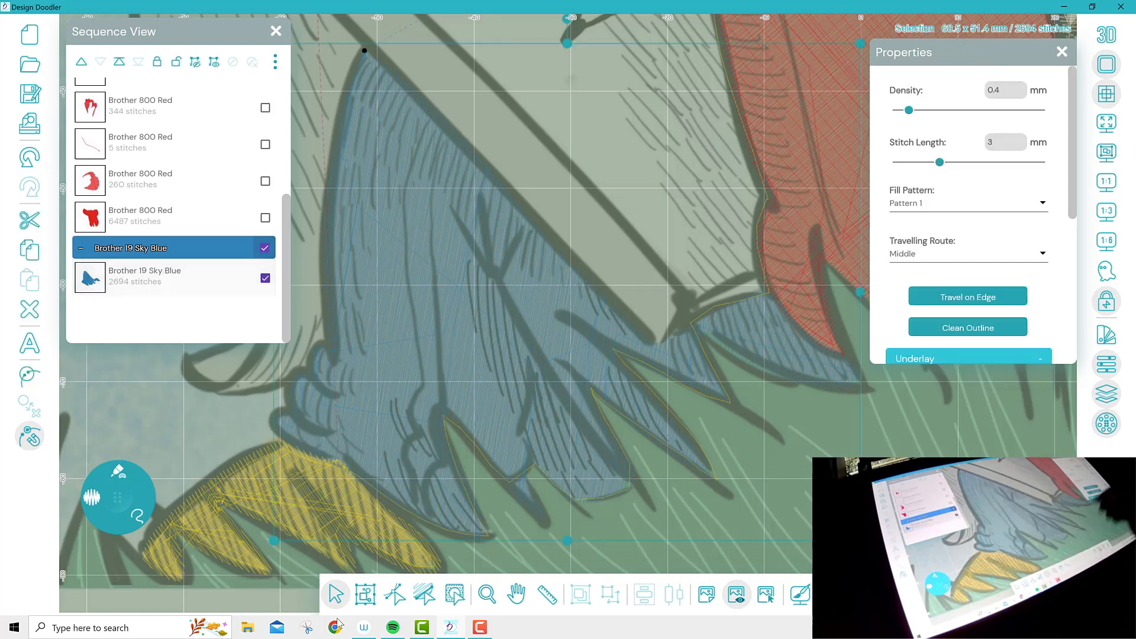
scroll(973, 214, "down", 3)
left_click(906, 199)
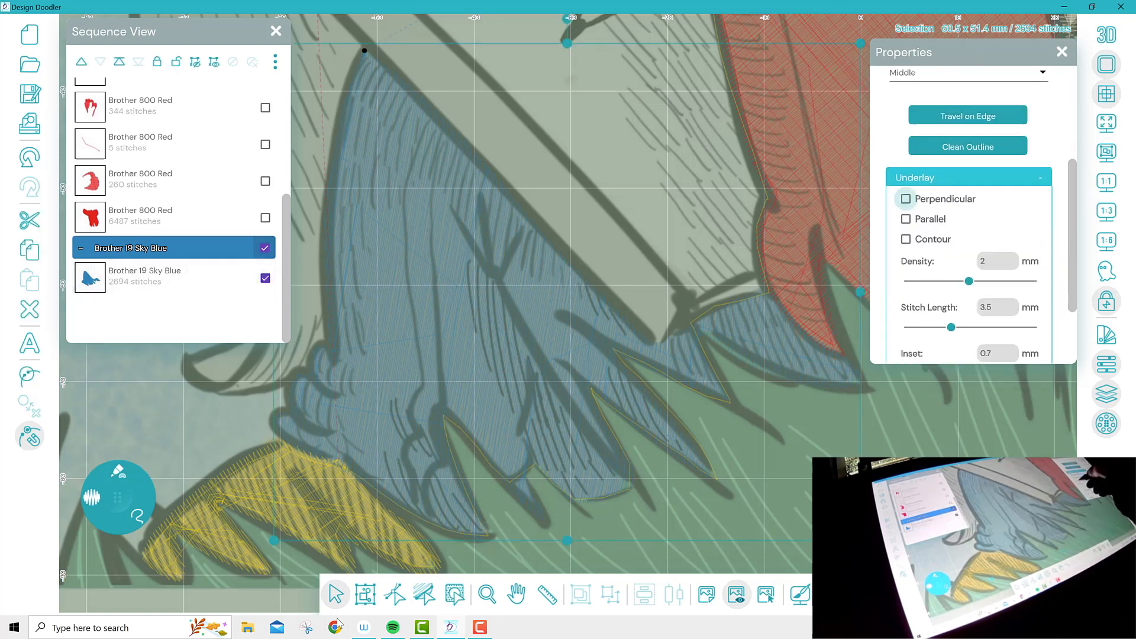
left_click(906, 239)
Zoom out to examine the blue trouser fill together with the shirt, hair and shoe fills
left_click(487, 593)
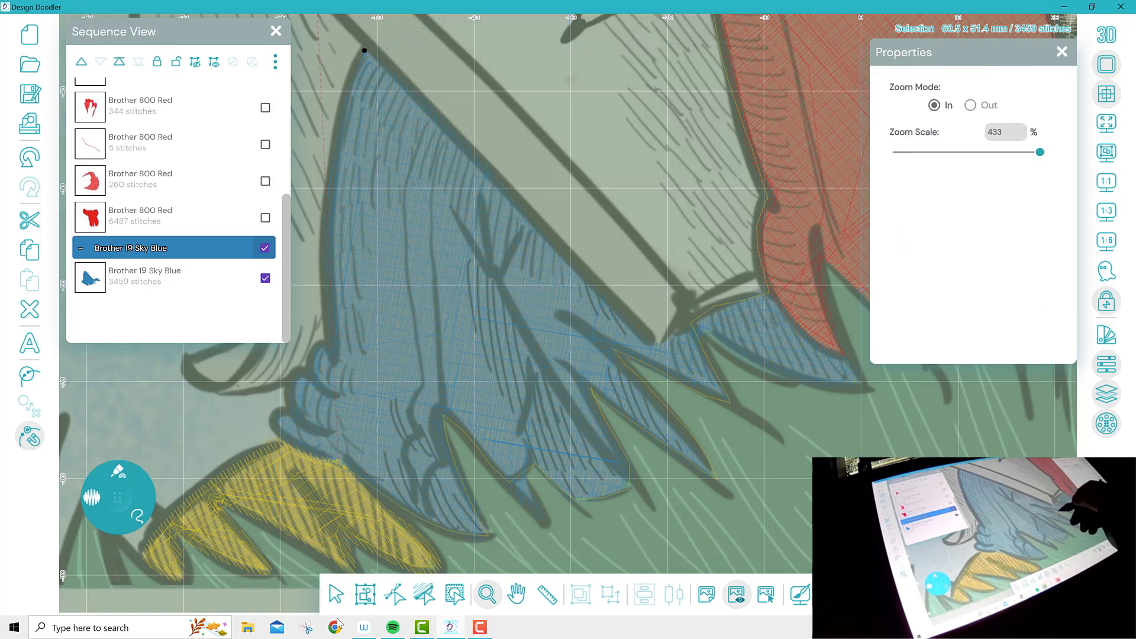
left_click(971, 105)
left_click(611, 354)
left_click(625, 361)
left_click(625, 361)
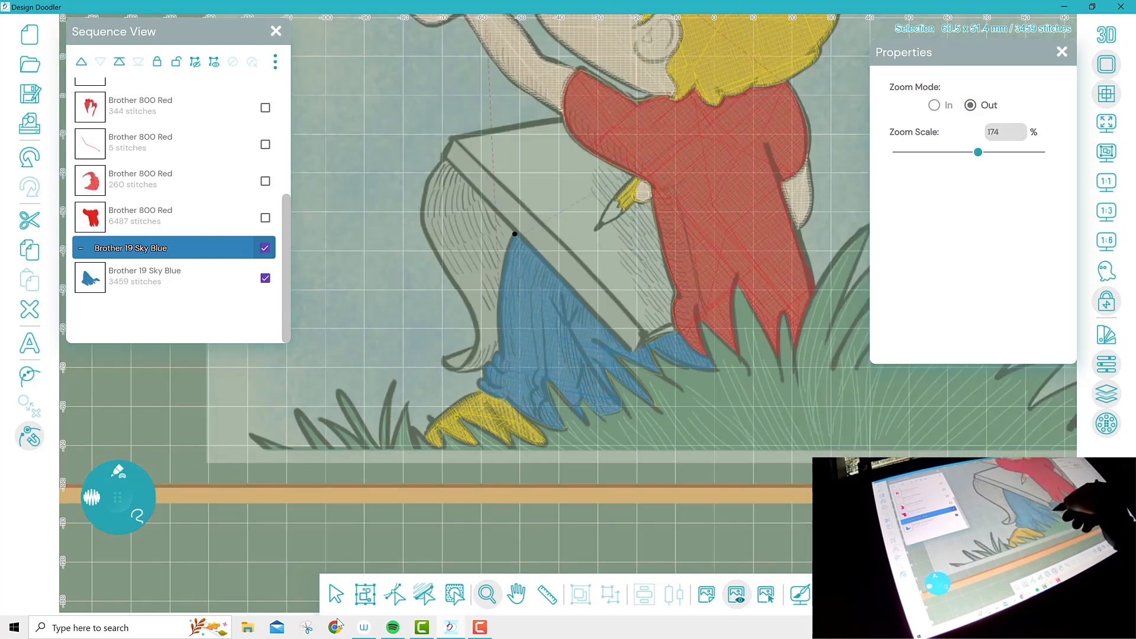
left_click(629, 364)
left_click(630, 364)
left_click(629, 364)
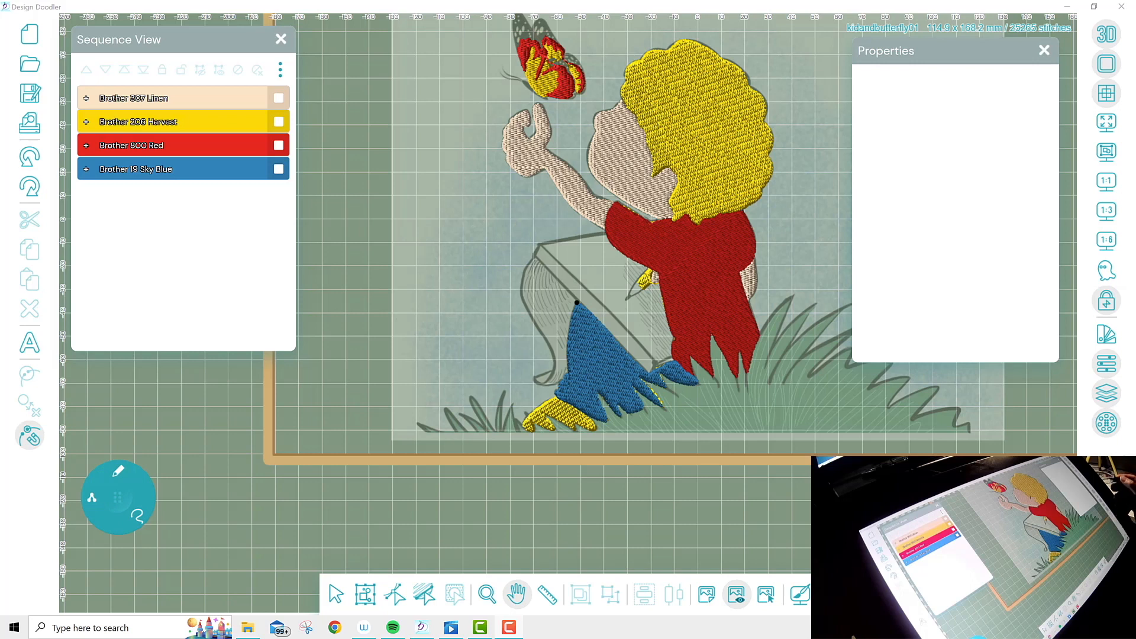
Choose the Brother 339 Clay Brown thread colour and a line pen for drawing the hair details
left_click(1107, 334)
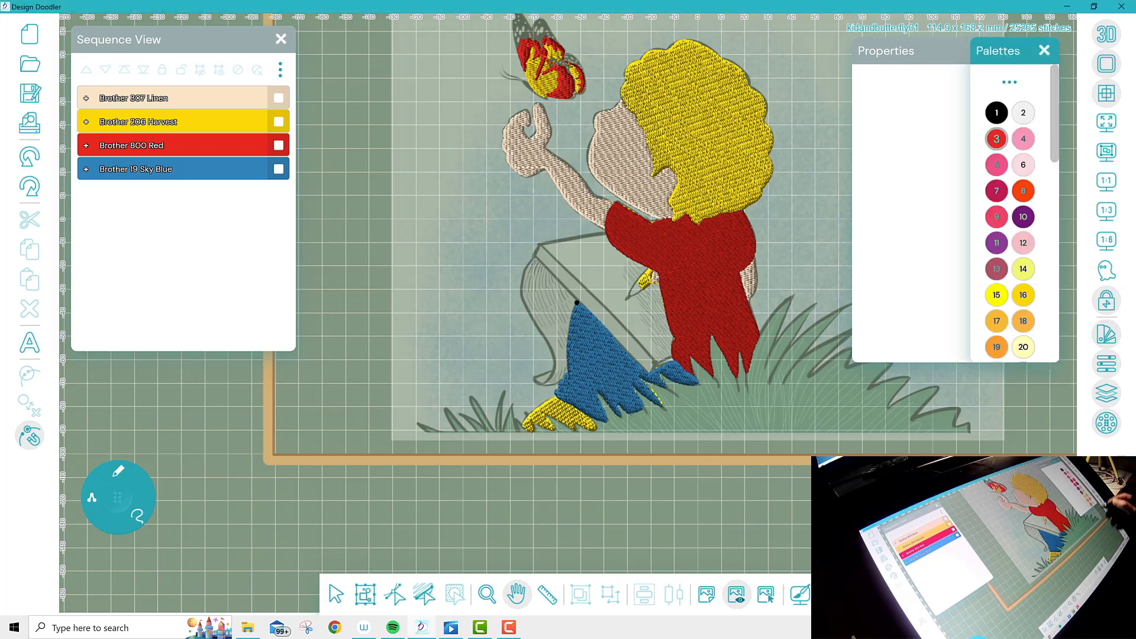
scroll(1010, 213, "down", 10)
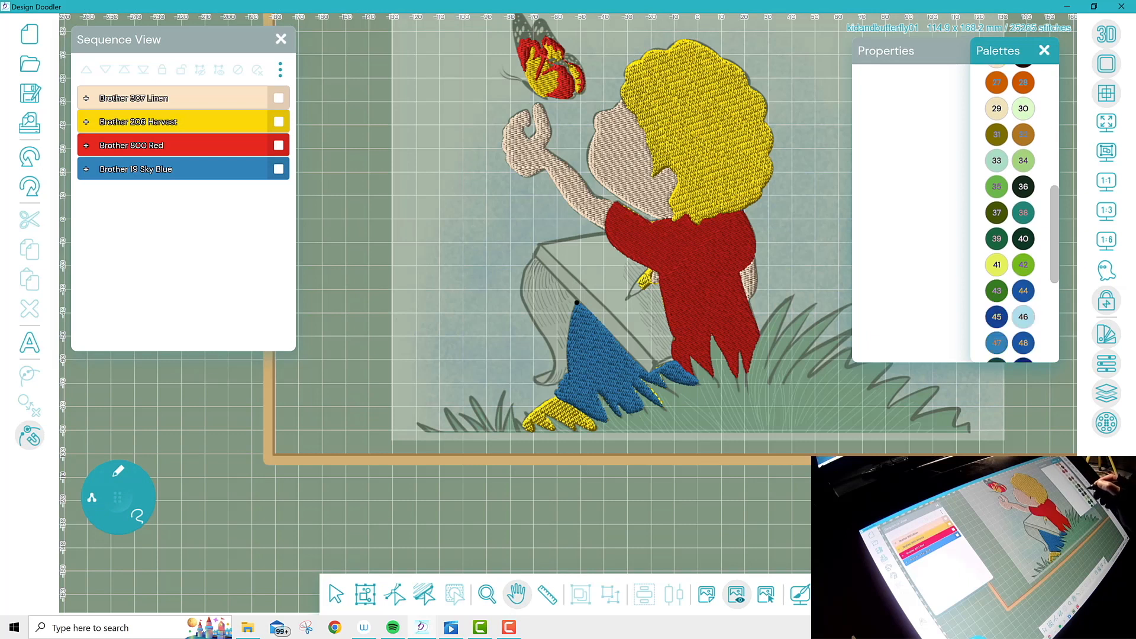
scroll(1010, 213, "up", 7)
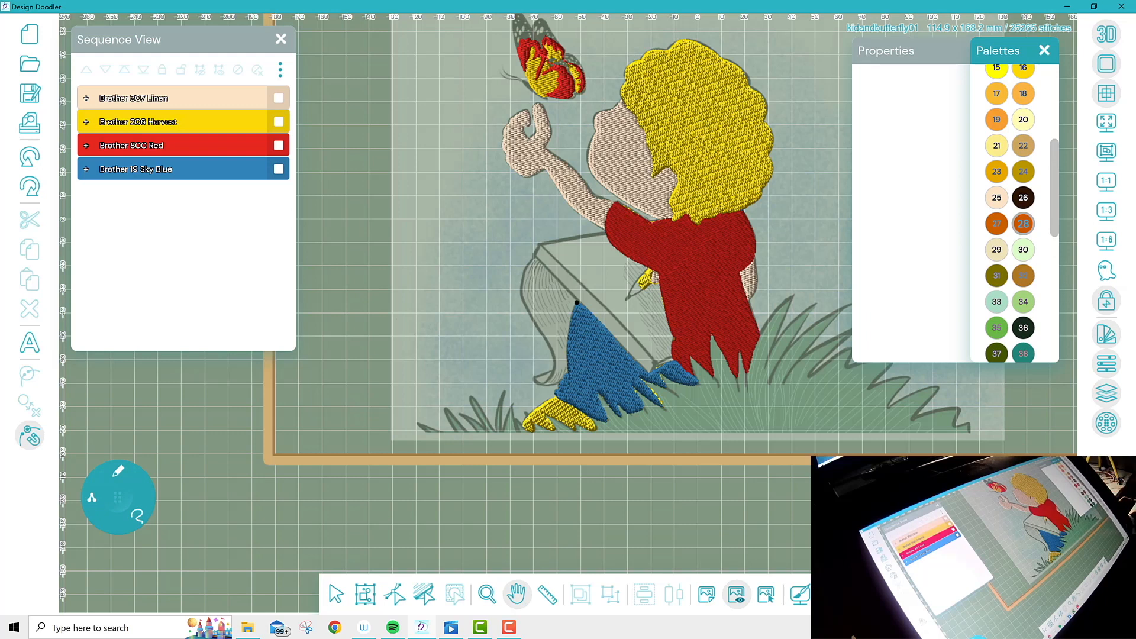
left_click(119, 471)
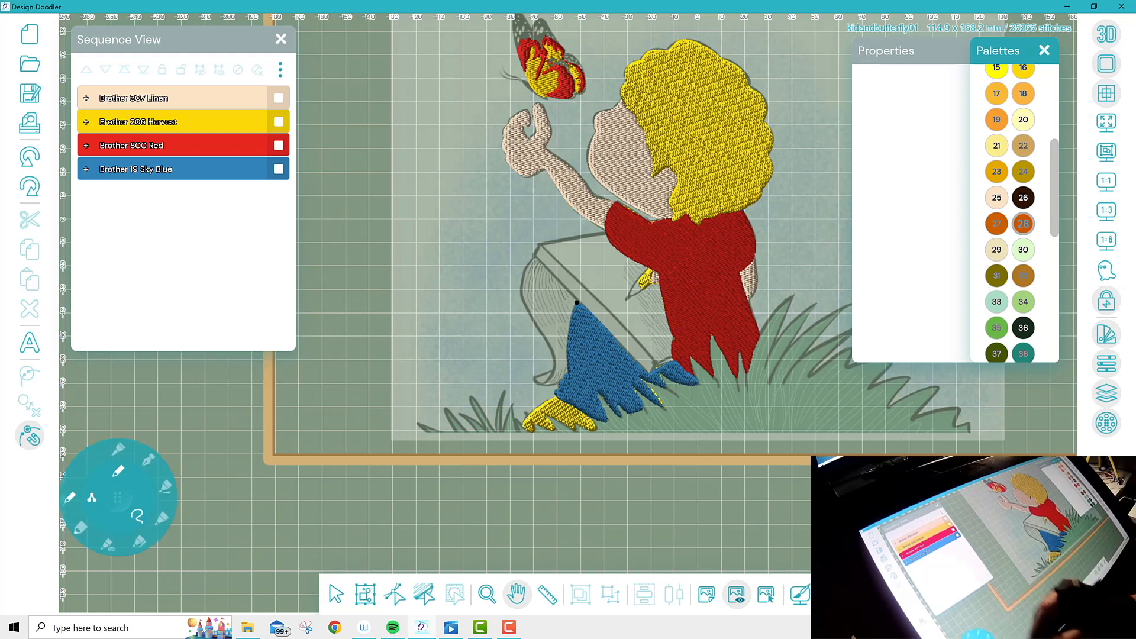
left_click(70, 497)
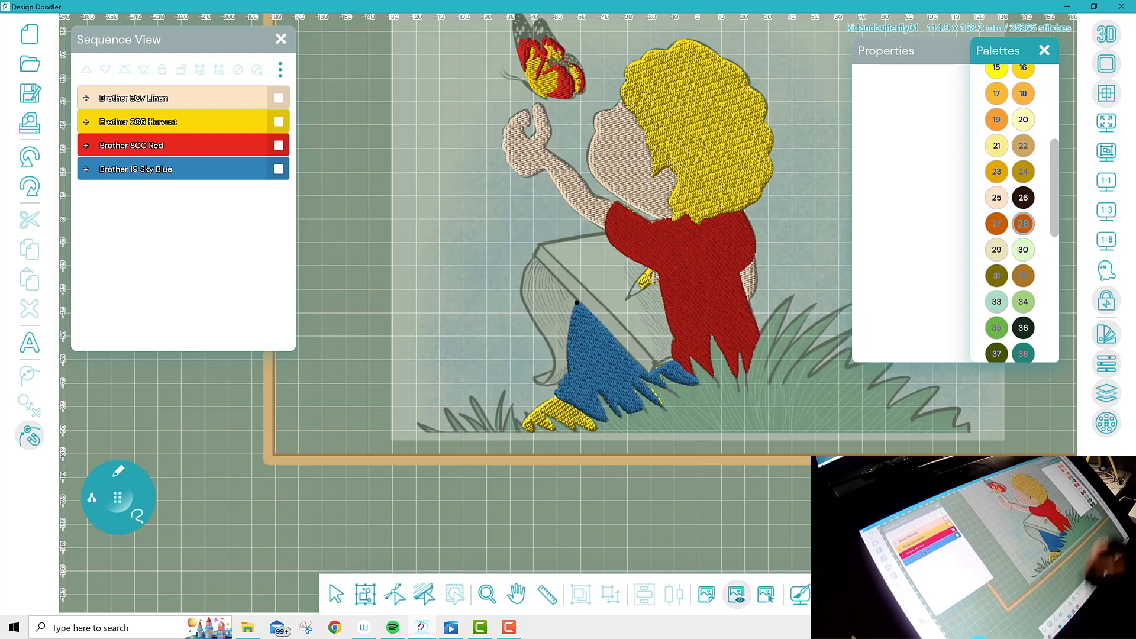
Leave the 3D preview, close the thread palette and bring the hair beside the kid's forehead and ear into close view
left_click(1105, 34)
left_click(487, 594)
left_click(713, 216)
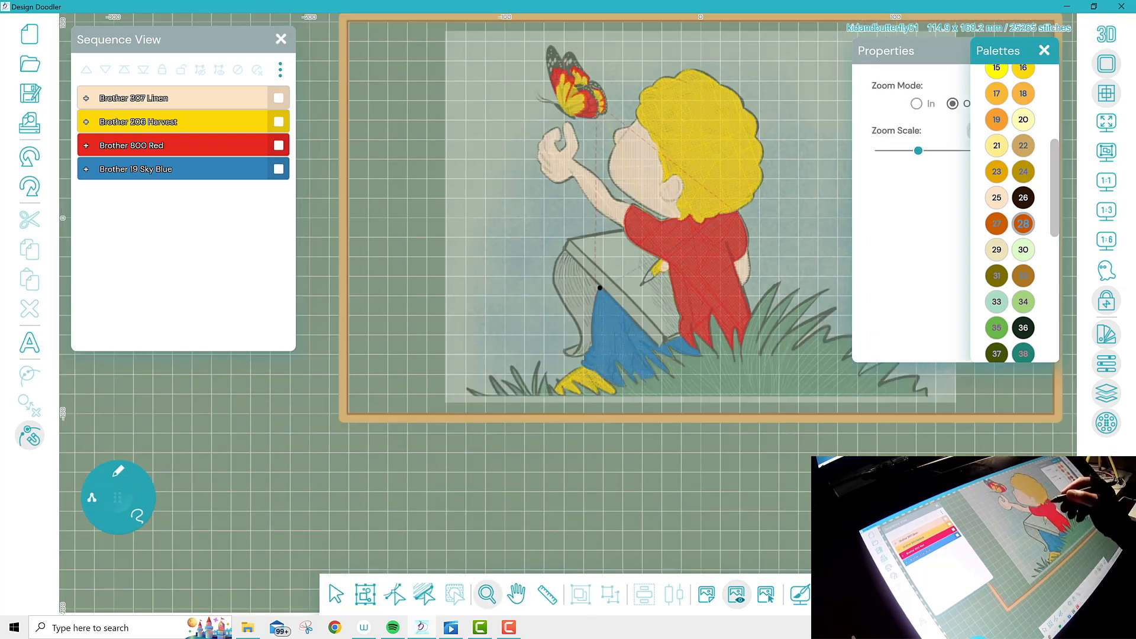
left_click(713, 215)
left_click(917, 103)
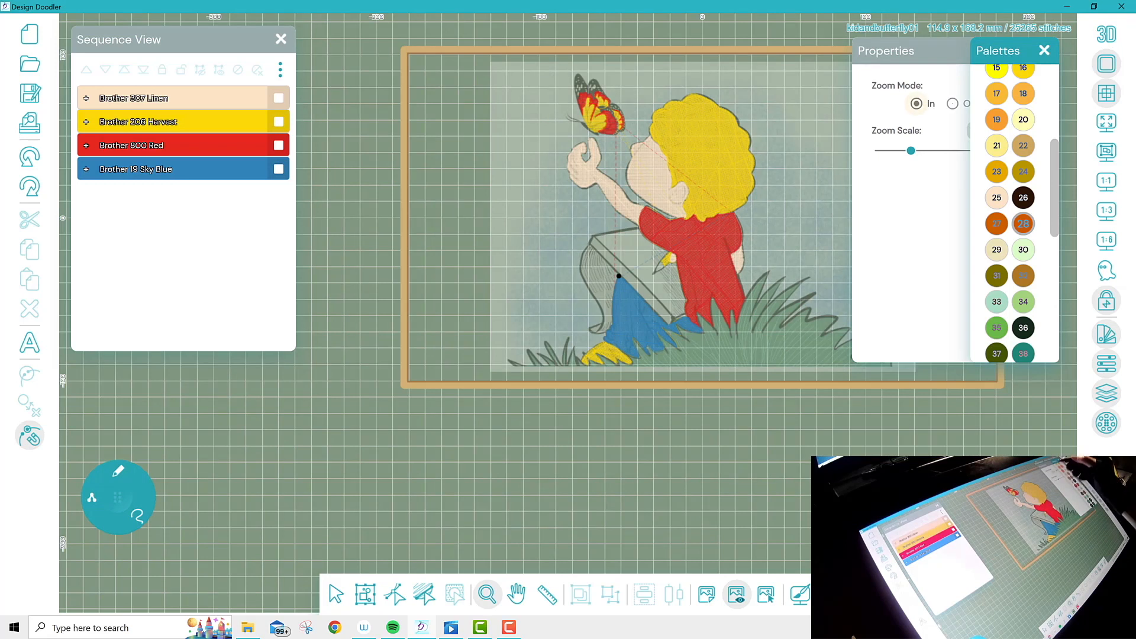
left_click(1044, 51)
left_click(705, 179)
left_click(706, 179)
left_click(705, 179)
left_click(722, 221)
left_click(722, 220)
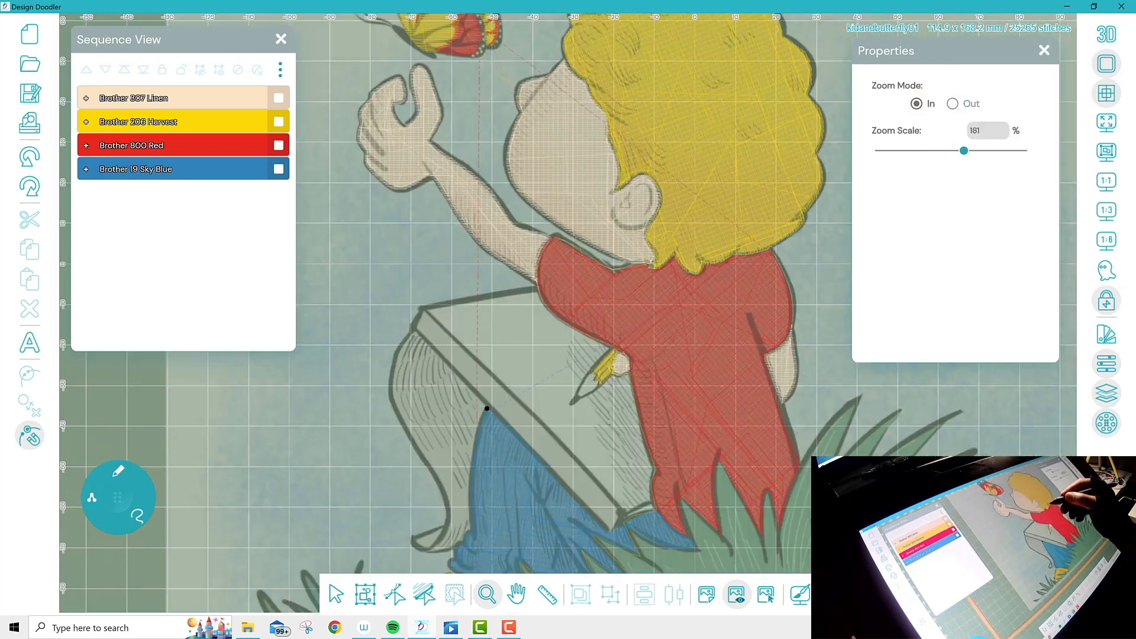
left_click(722, 221)
left_click(722, 221)
left_click(722, 221)
left_click(722, 221)
left_click(722, 221)
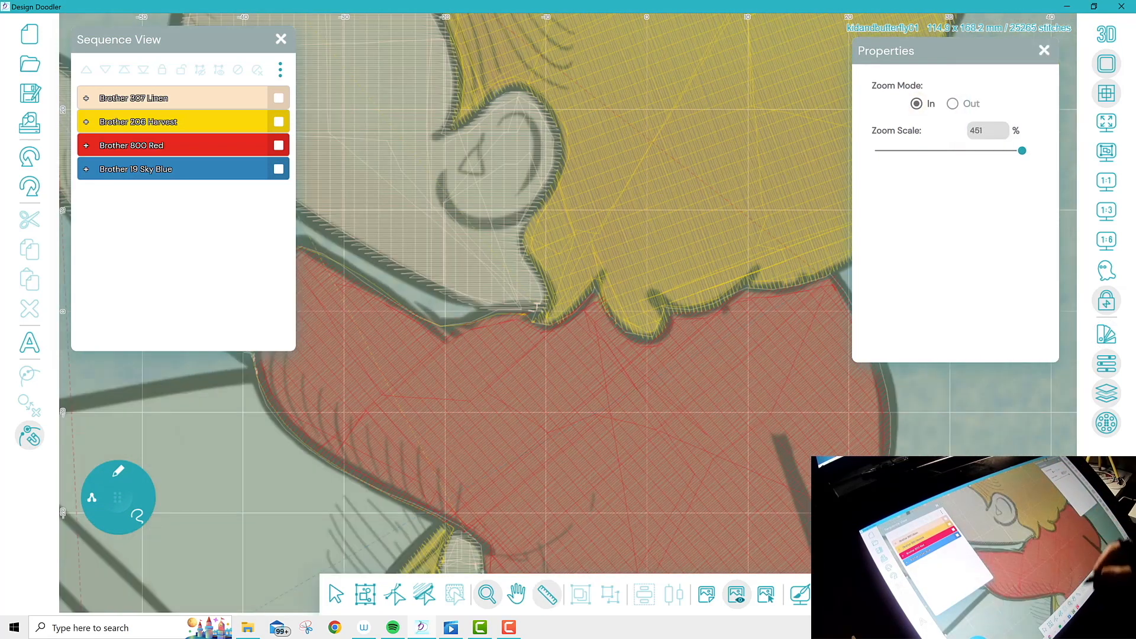
left_click(516, 594)
left_click_drag(768, 341, 740, 556)
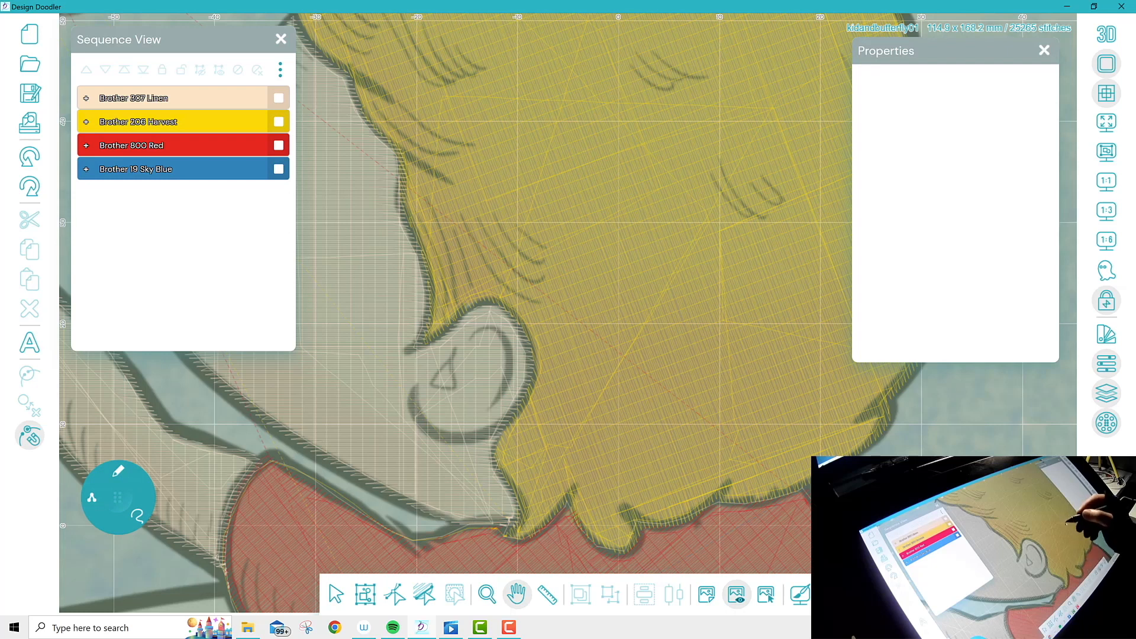
left_click_drag(533, 296, 563, 414)
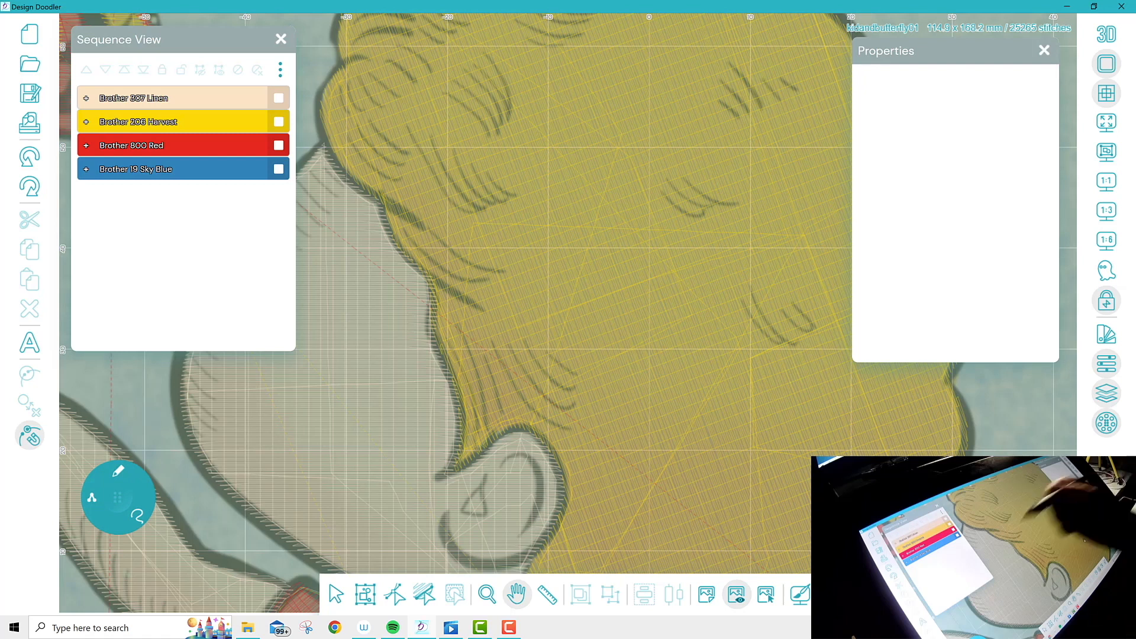
Draw zigzag Clay Brown shading lines over the yellow hair from the forehead down to behind the ear
left_click(118, 471)
left_click(118, 451)
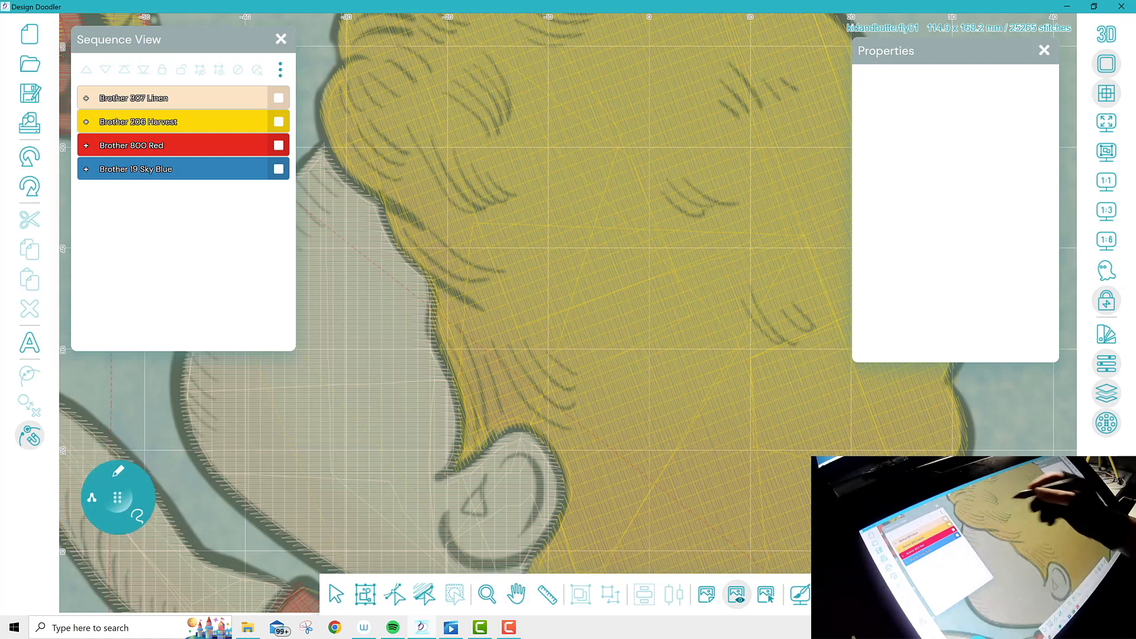
left_click_drag(338, 100, 353, 152)
mouse_move(365, 93)
left_mouse_down()
mouse_move(424, 181)
mouse_move(395, 83)
mouse_move(469, 189)
mouse_move(443, 95)
mouse_move(496, 181)
left_mouse_up()
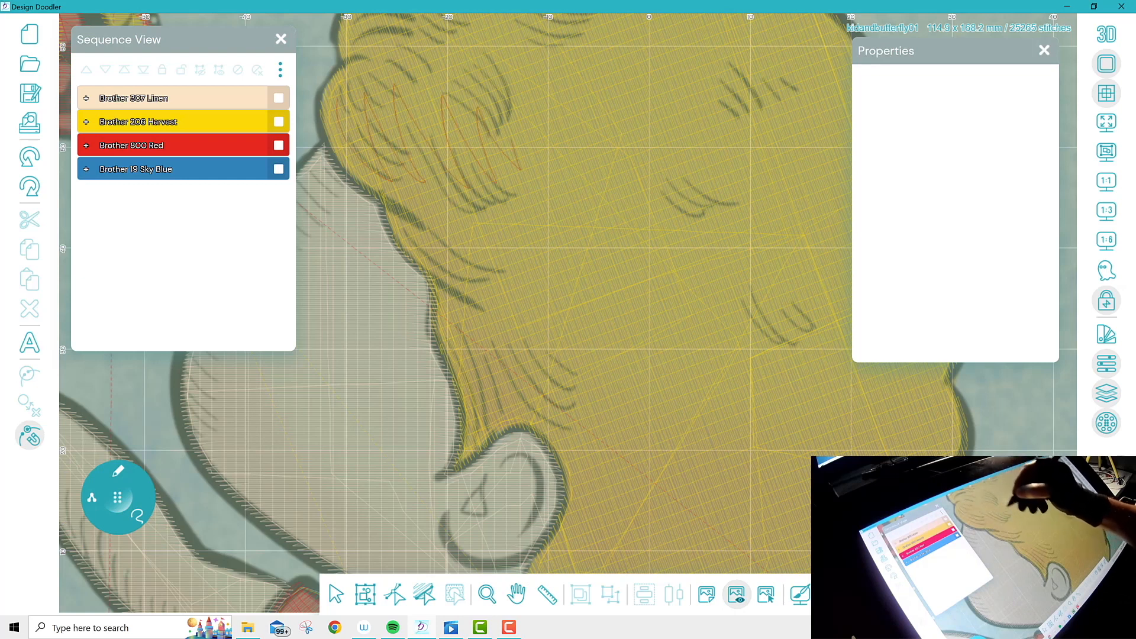
left_click_drag(510, 228, 467, 205)
mouse_move(448, 298)
left_mouse_down()
mouse_move(550, 393)
mouse_move(633, 364)
left_mouse_up()
mouse_move(592, 266)
left_mouse_down()
mouse_move(635, 364)
mouse_move(646, 343)
mouse_move(692, 373)
mouse_move(710, 406)
left_mouse_up()
left_click_drag(571, 435, 592, 473)
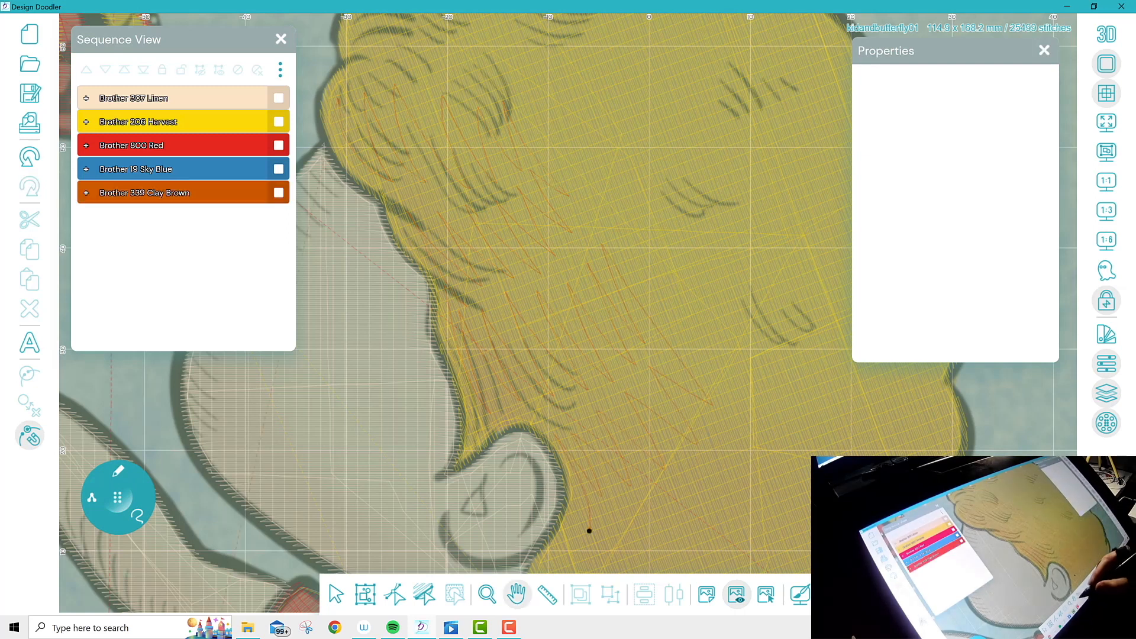
Draw zigzag Clay Brown shading lines across the lower back of the yellow hair behind the ear
left_click_drag(589, 531, 470, 279)
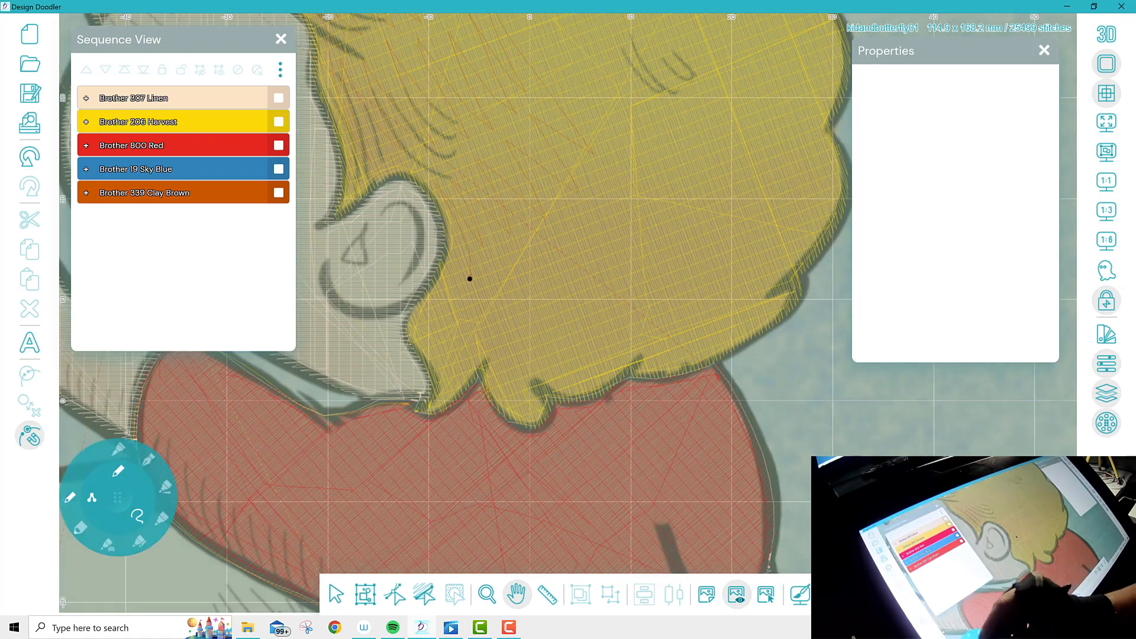
mouse_move(490, 255)
left_mouse_down()
mouse_move(528, 304)
mouse_move(550, 373)
left_mouse_up()
left_click_drag(577, 236, 608, 311)
mouse_move(751, 286)
left_mouse_down()
mouse_move(763, 233)
mouse_move(790, 243)
left_mouse_up()
mouse_move(723, 230)
left_mouse_down()
mouse_move(686, 201)
mouse_move(665, 248)
mouse_move(640, 260)
mouse_move(573, 195)
mouse_move(601, 166)
mouse_move(644, 161)
mouse_move(672, 194)
mouse_move(679, 152)
mouse_move(708, 183)
mouse_move(743, 180)
left_mouse_up()
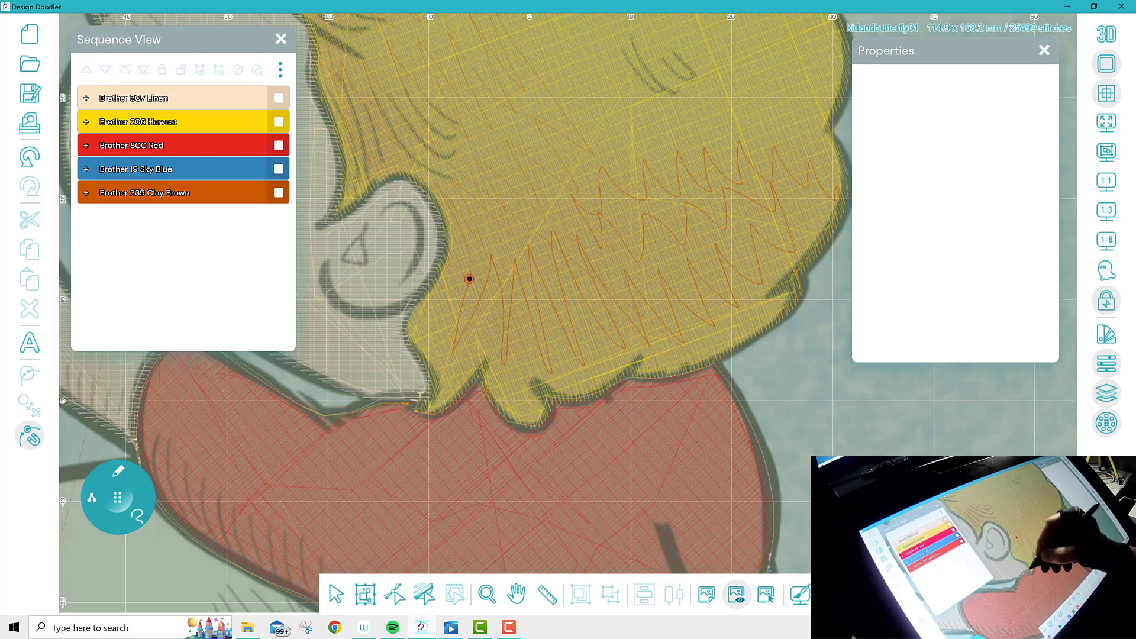
Draw zigzag Clay Brown line shading along the kid's jaw and cheek edge and along the underside of the raised forearm up to the wrist
left_click(487, 594)
left_click(516, 594)
left_click_drag(420, 393, 713, 474)
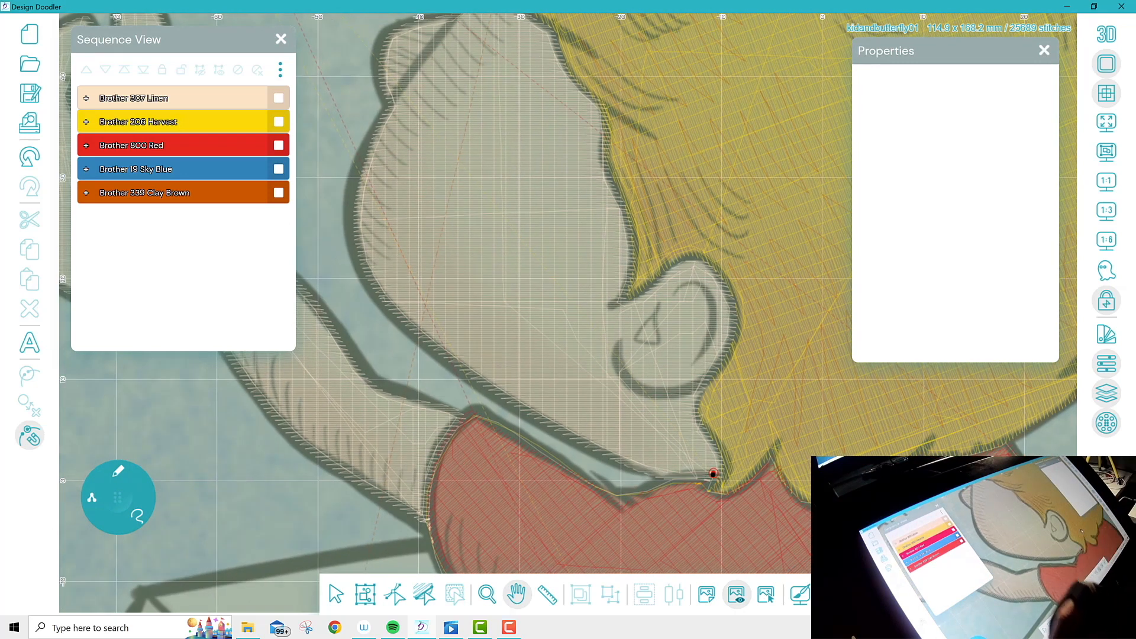
left_click(118, 471)
left_click(70, 497)
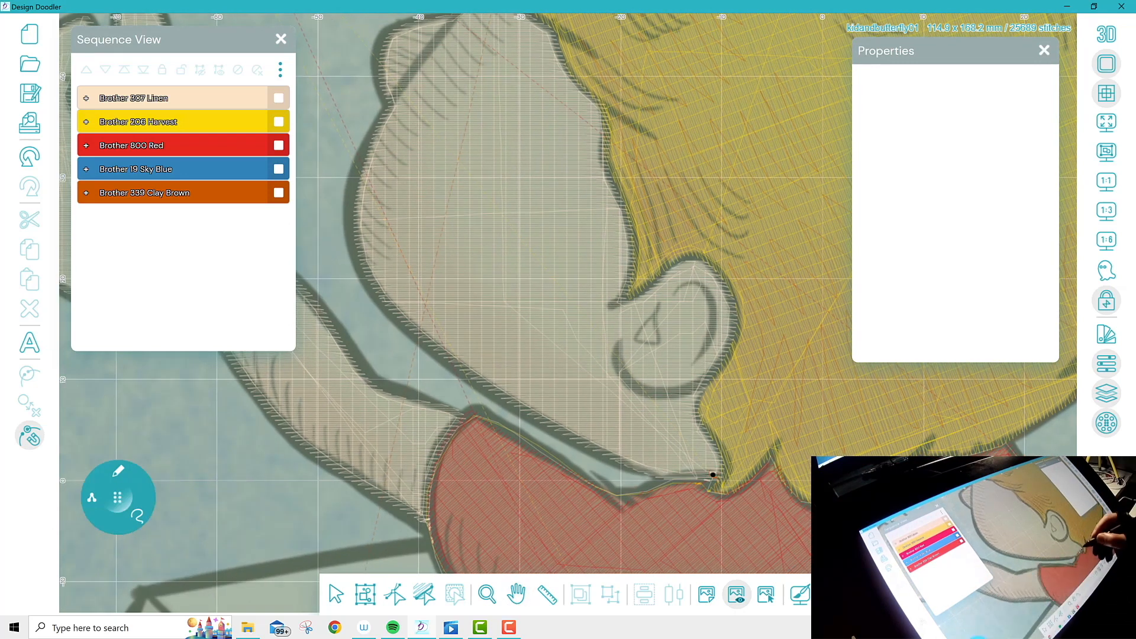
mouse_move(705, 471)
left_mouse_down()
mouse_move(506, 346)
mouse_move(372, 236)
mouse_move(358, 178)
left_mouse_up()
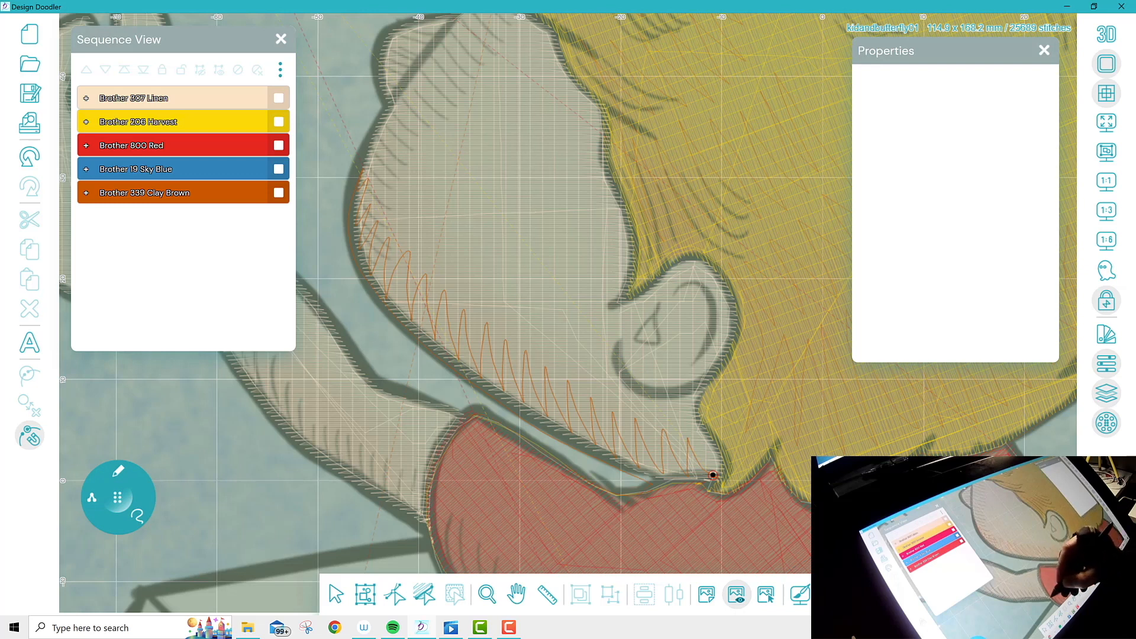
mouse_move(364, 456)
left_mouse_down()
mouse_move(269, 378)
mouse_move(266, 401)
mouse_move(549, 454)
left_mouse_up()
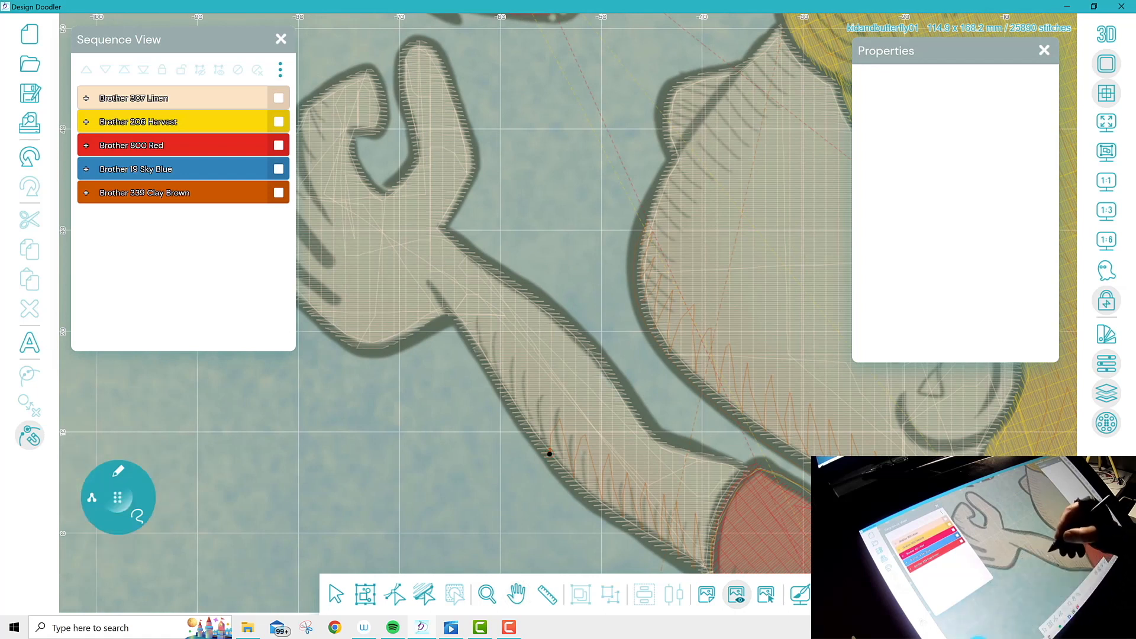
mouse_move(532, 428)
left_mouse_down()
mouse_move(510, 349)
mouse_move(451, 295)
left_mouse_up()
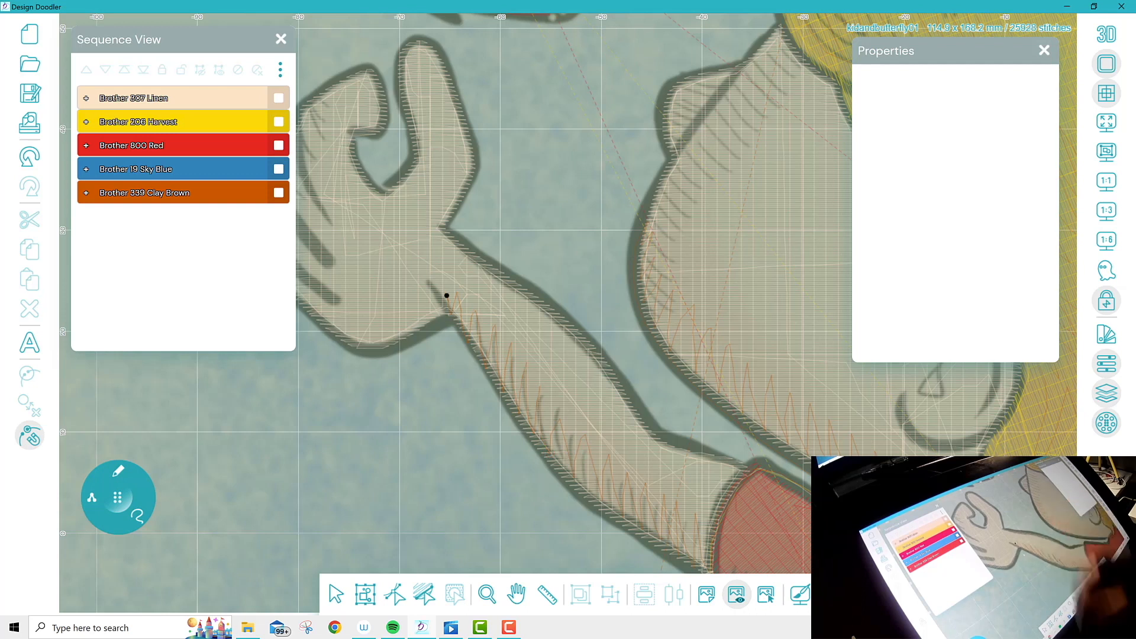
Bring the butterfly into close view and choose the Brother 1 White thread colour with a fill pen
left_click(487, 594)
left_click(953, 104)
left_click(744, 324)
left_click(756, 394)
left_click(756, 394)
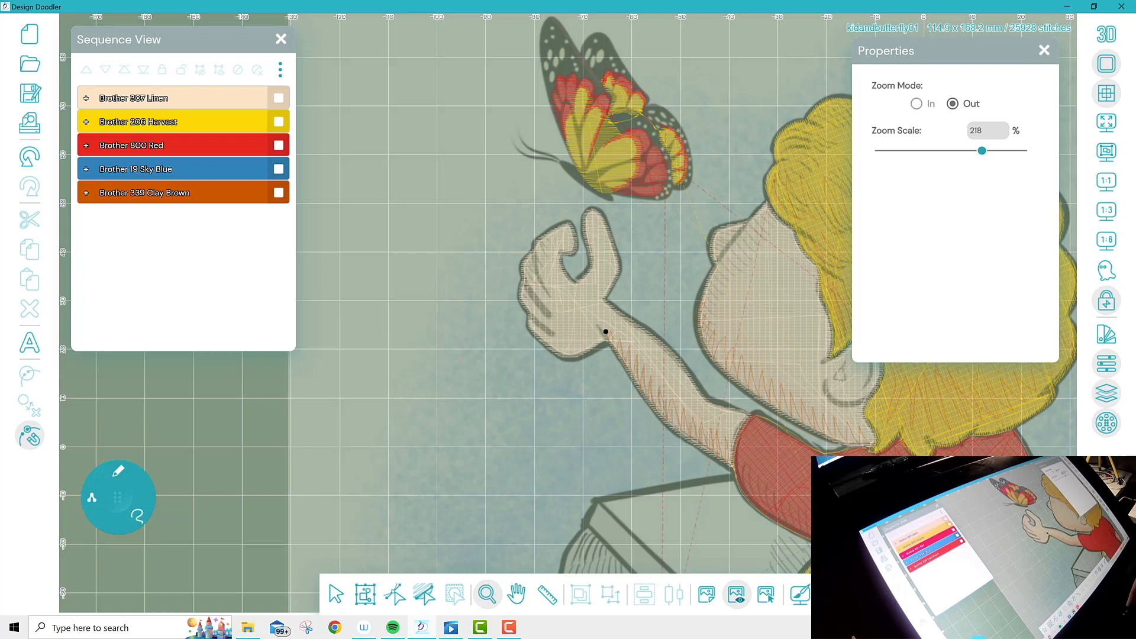
left_click(916, 104)
left_click(623, 85)
left_click(624, 86)
left_click(606, 71)
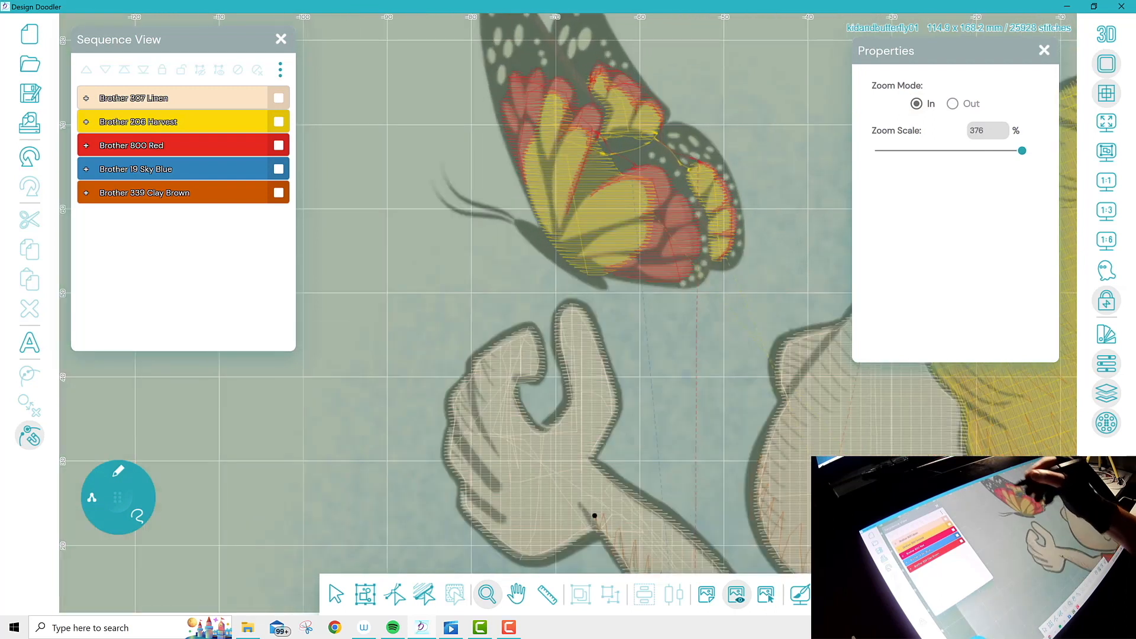
left_click(607, 71)
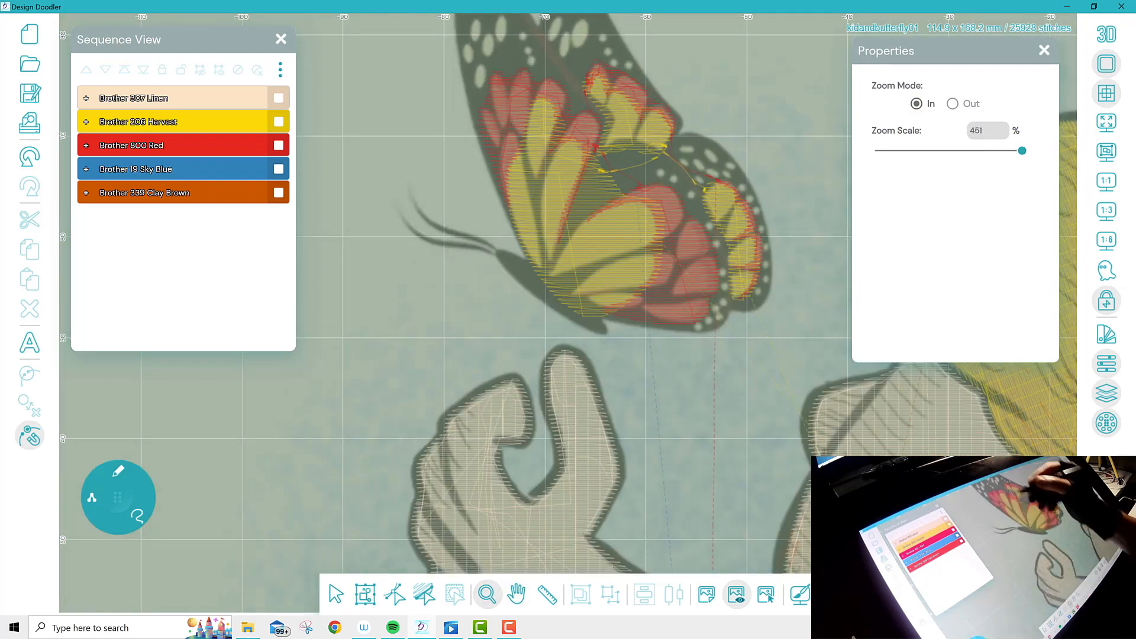
mouse_move(423, 632)
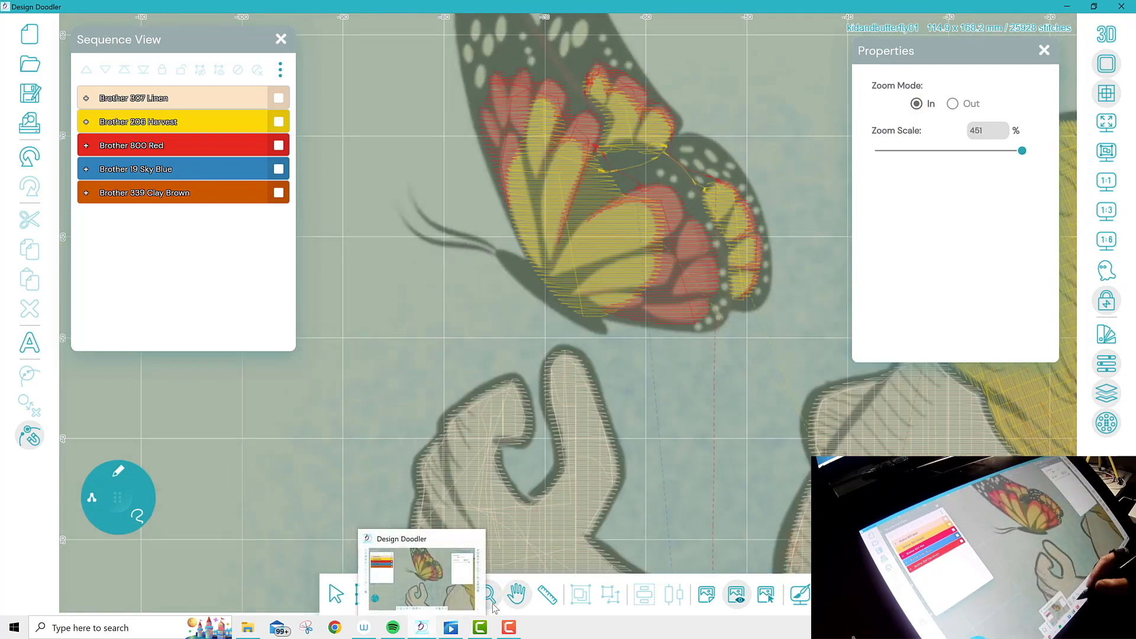
left_click(516, 593)
left_click_drag(621, 185, 597, 386)
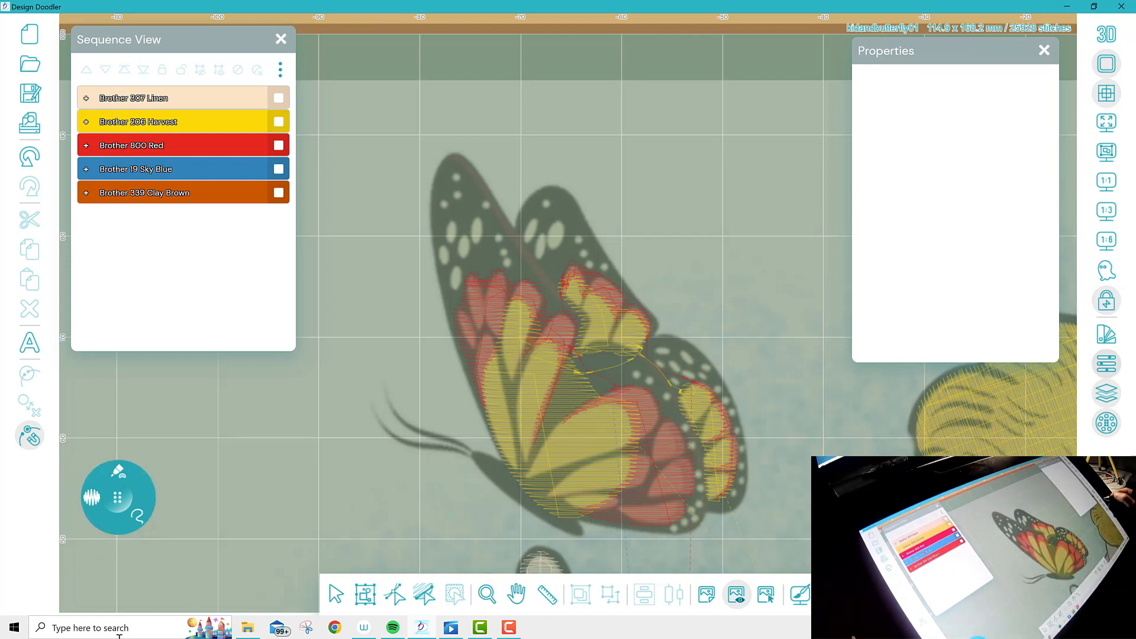
left_click(1106, 334)
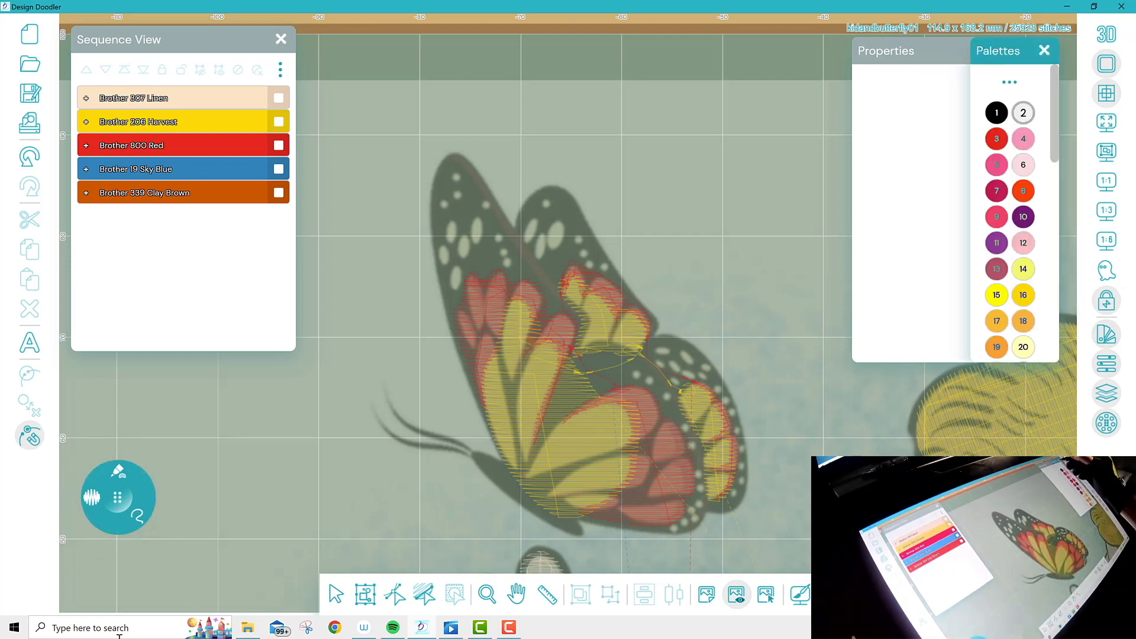
left_click(1044, 50)
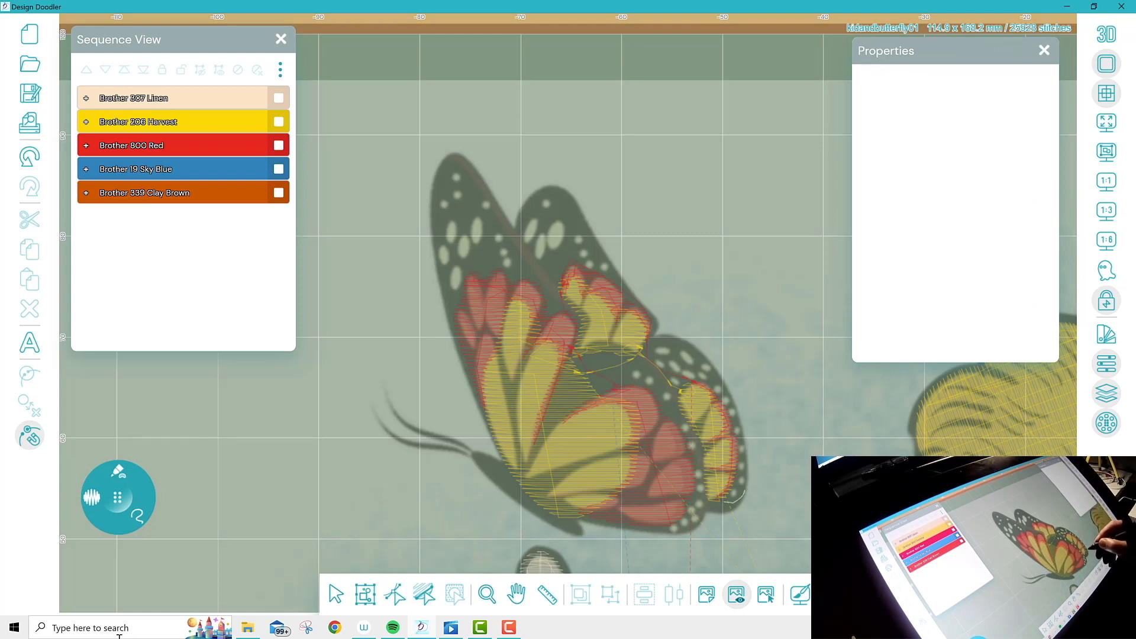
Outline the spotted dark border of the butterfly's lower wings around the yellow patch as a White fill
mouse_move(725, 397)
left_mouse_down()
mouse_move(683, 344)
mouse_move(644, 353)
mouse_move(629, 379)
mouse_move(688, 447)
left_mouse_up()
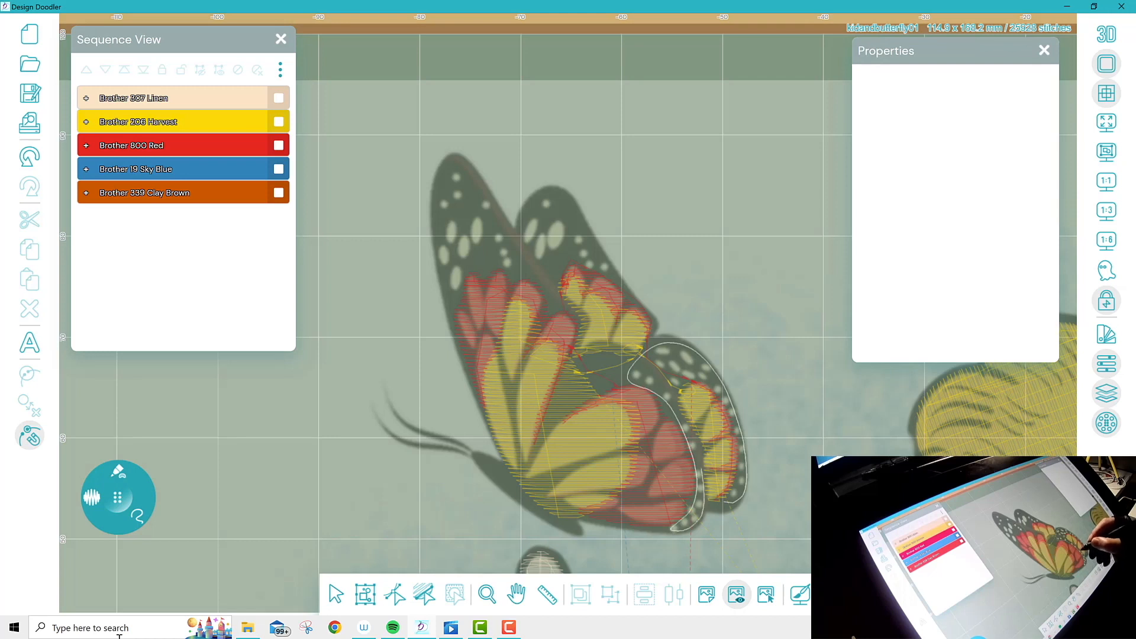
mouse_move(693, 444)
left_mouse_down()
mouse_move(675, 392)
mouse_move(694, 379)
mouse_move(719, 396)
left_mouse_up()
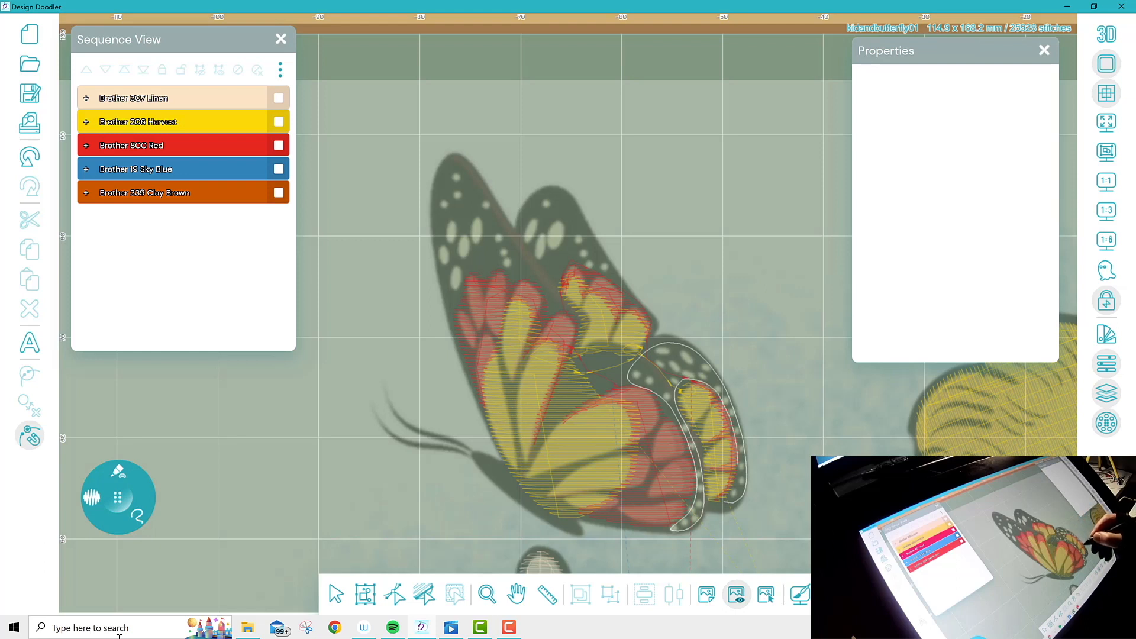
left_click_drag(734, 490, 724, 502)
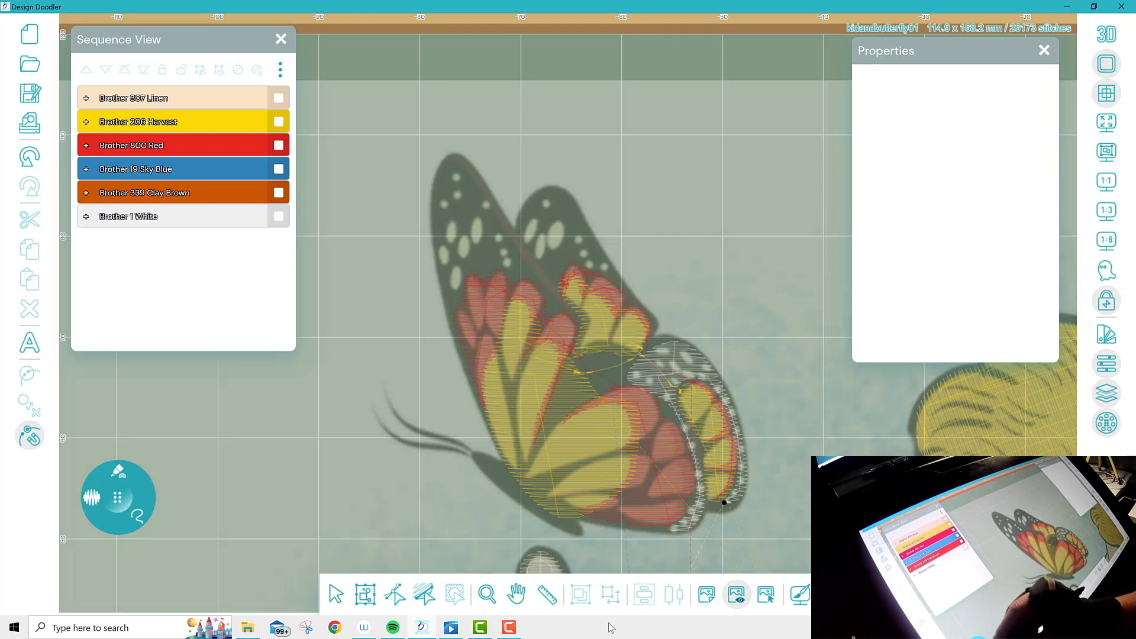
Draw a White connecting line from the lower wing along the outer edge to the upper wing, and return to the fill pen
left_click(119, 472)
left_click(70, 498)
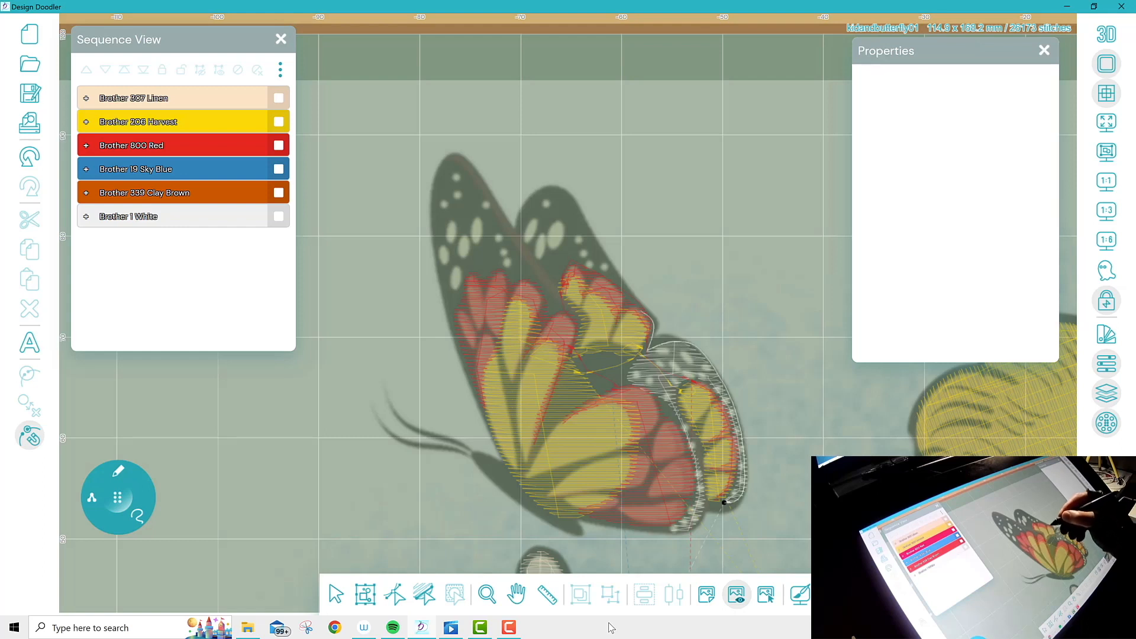
left_click(118, 471)
left_click(108, 544)
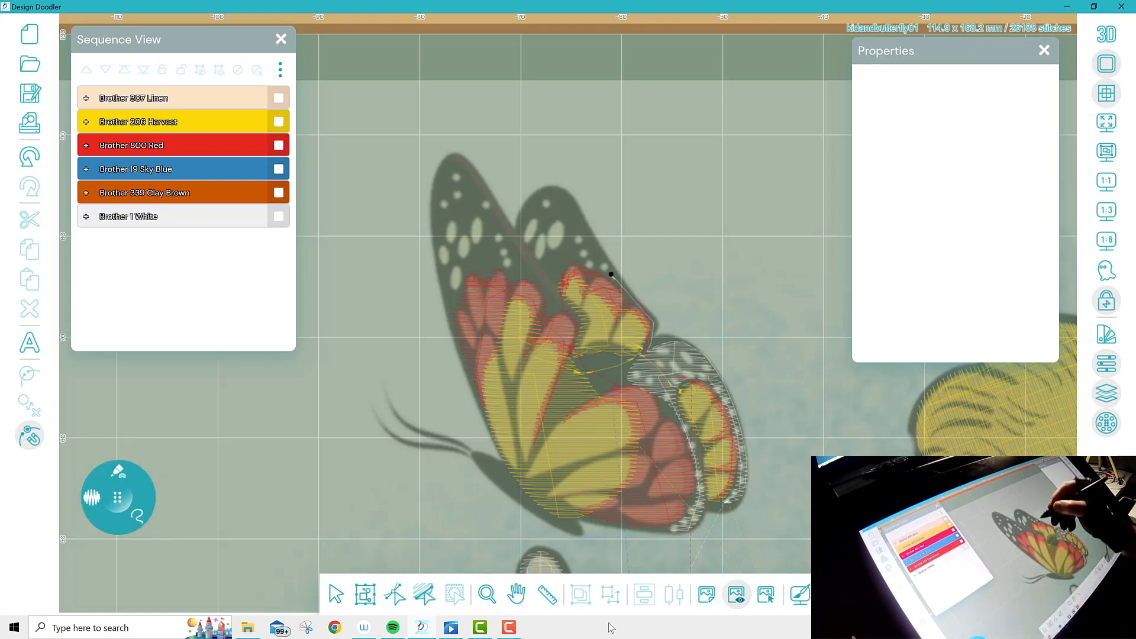
Outline the spotted tips of both upper butterfly wings as one White fill and preview the wings in 3D
mouse_move(594, 240)
left_mouse_down()
mouse_move(544, 199)
mouse_move(516, 237)
mouse_move(463, 170)
mouse_move(443, 175)
mouse_move(431, 235)
mouse_move(452, 299)
mouse_move(479, 258)
mouse_move(518, 272)
left_mouse_up()
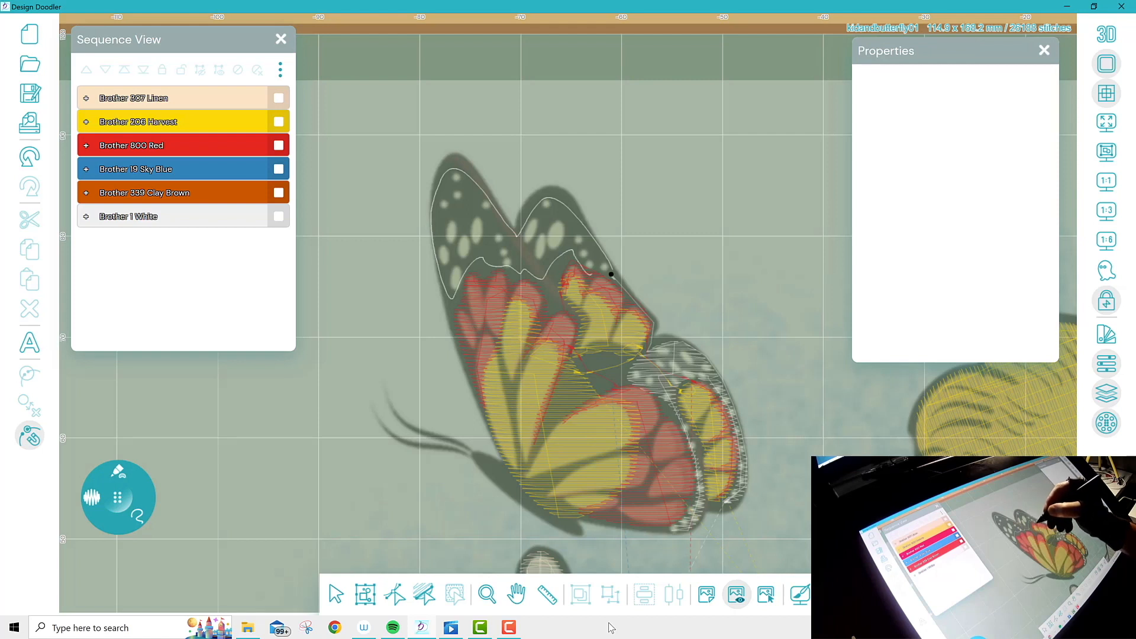
left_click_drag(611, 274, 611, 272)
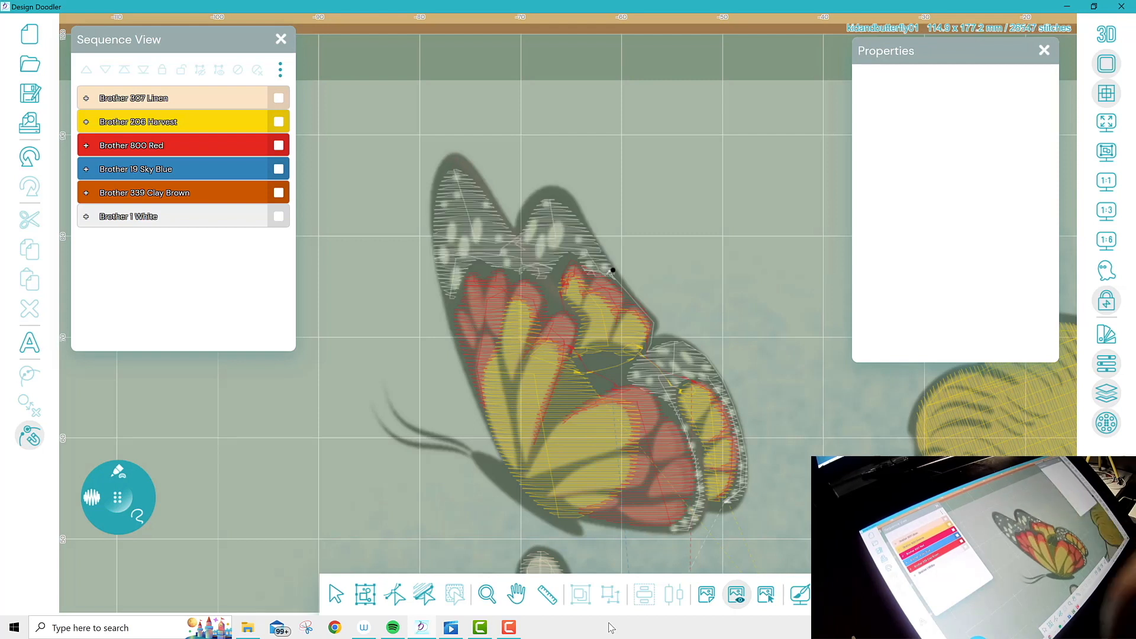
left_click(1107, 34)
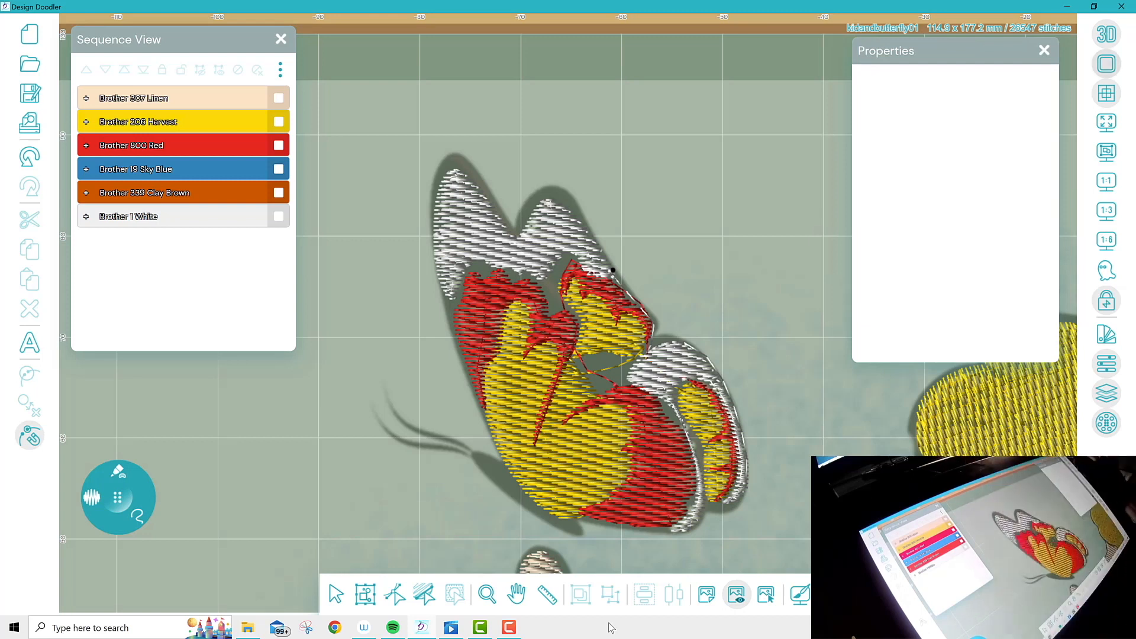
left_click(1106, 34)
Outline the large top page of the kid's drawing pad as a White fill, following the sleeve, the pencil hand and the lower corner
left_click(487, 594)
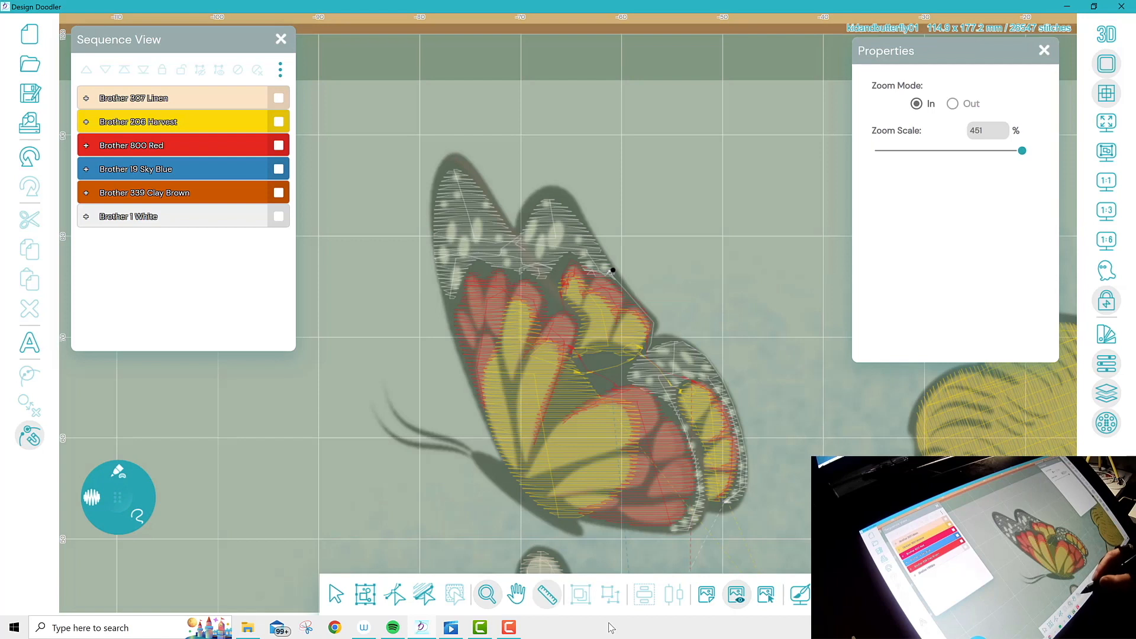
left_click(516, 594)
left_click_drag(710, 355, 605, 122)
left_click_drag(616, 331, 605, 163)
left_click_drag(629, 379, 613, 43)
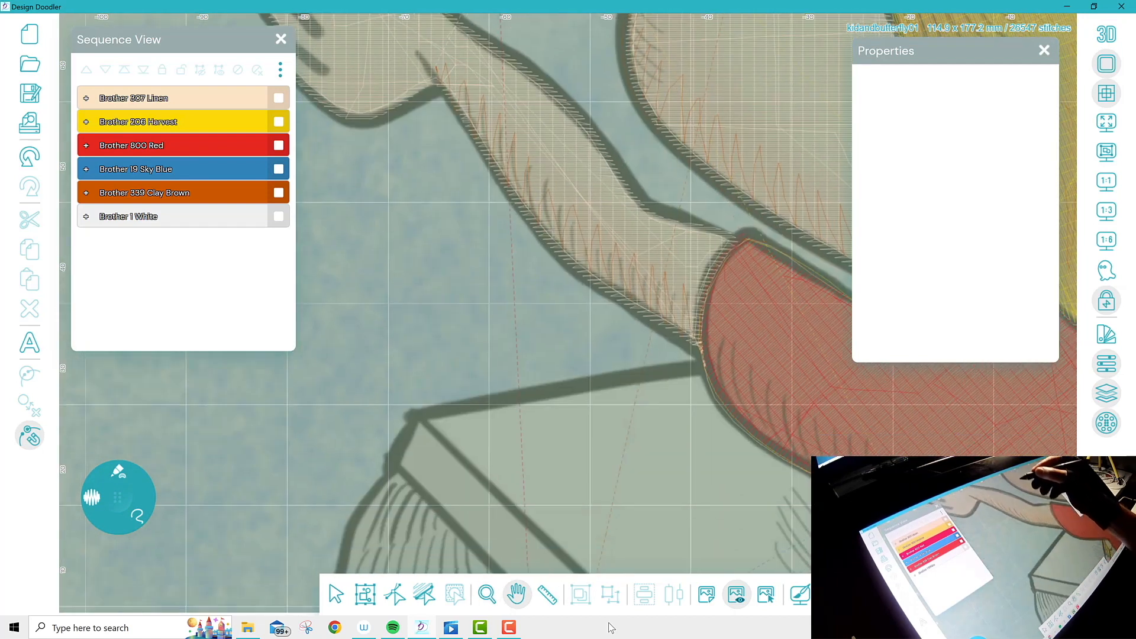
left_click_drag(690, 359, 705, 296)
mouse_move(651, 385)
left_mouse_down()
mouse_move(624, 219)
mouse_move(586, 101)
mouse_move(533, 103)
left_mouse_up()
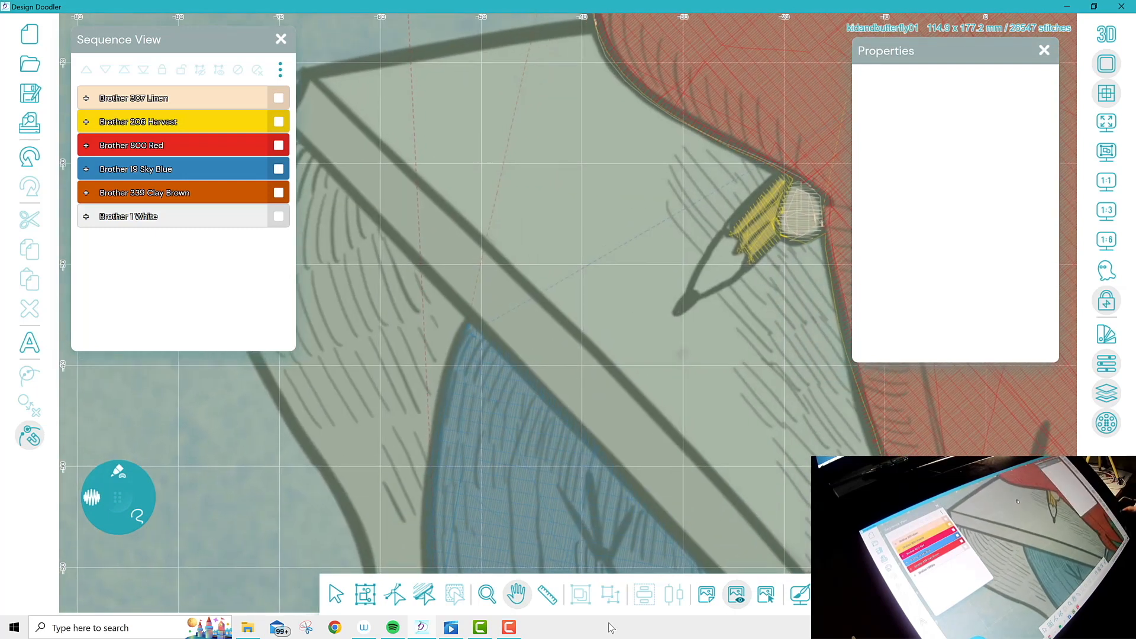
left_click(487, 593)
left_click(952, 104)
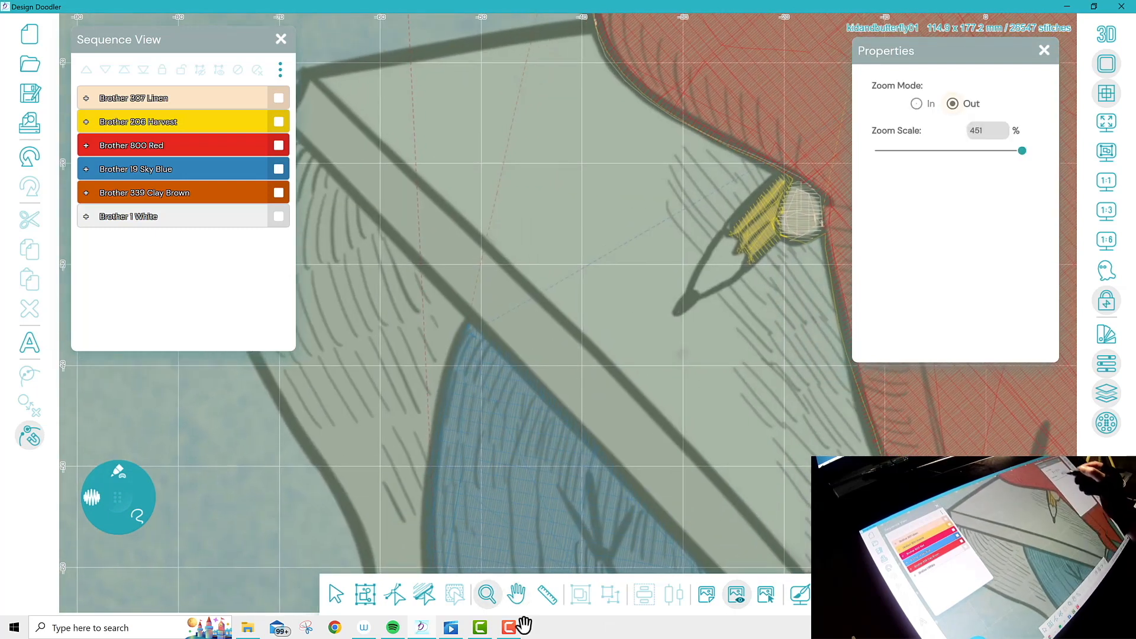
left_click_drag(1022, 150, 1022, 151)
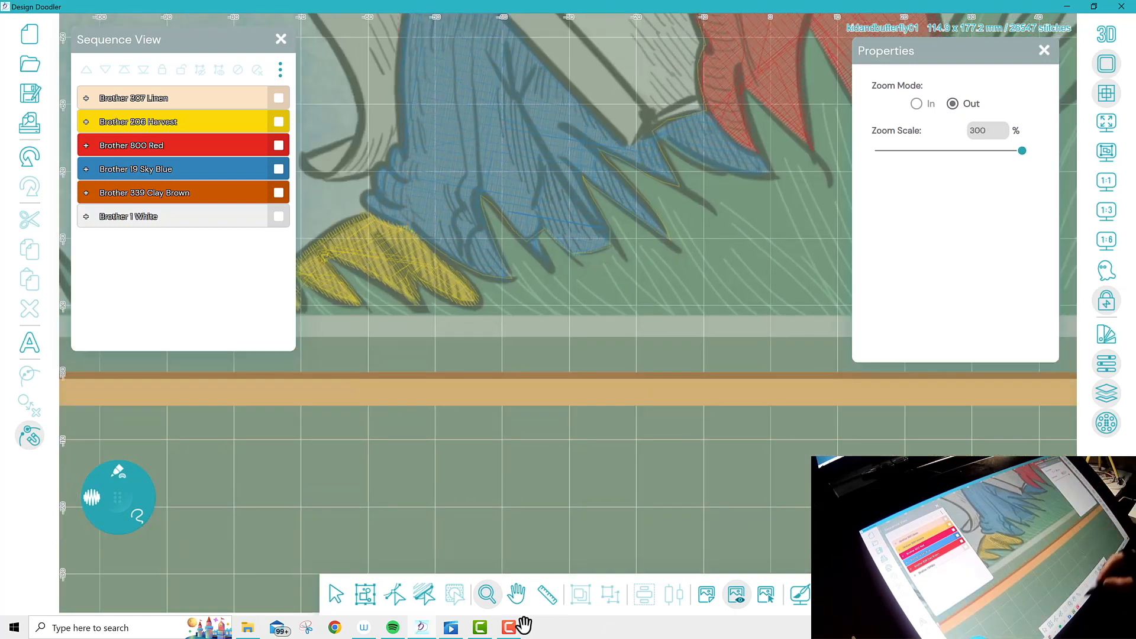
left_click(517, 594)
left_click_drag(615, 138, 642, 503)
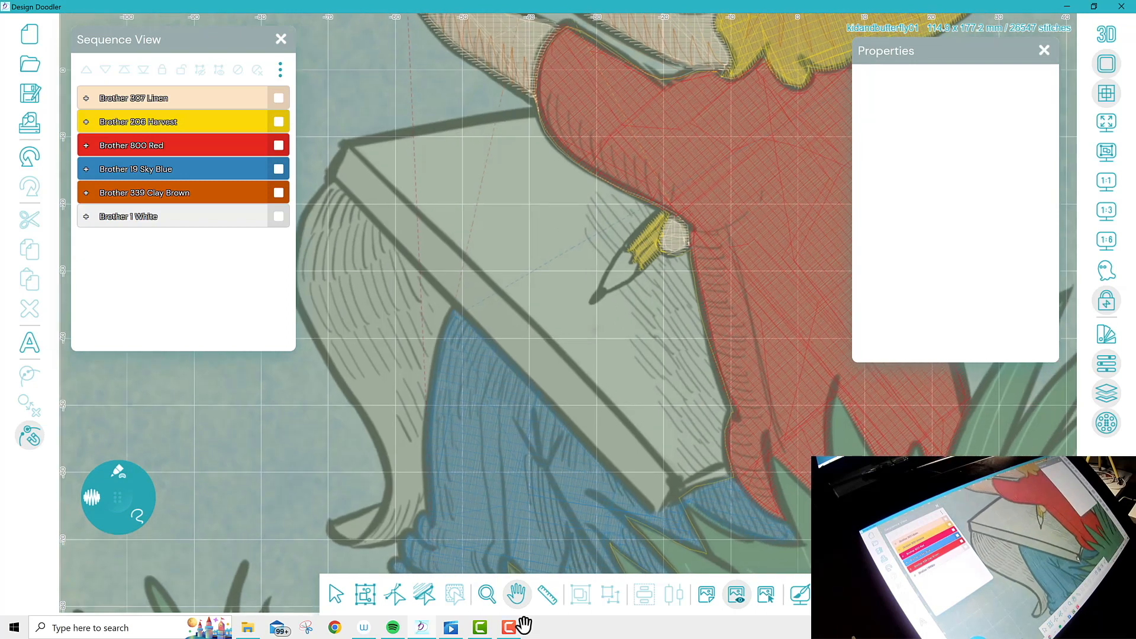
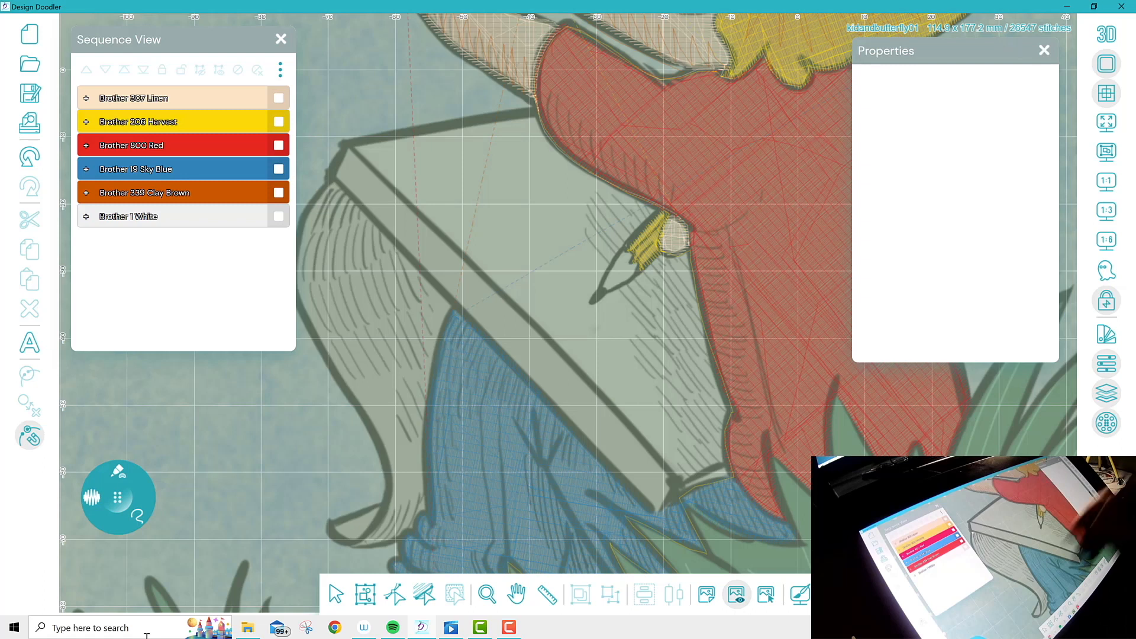
left_click(118, 471)
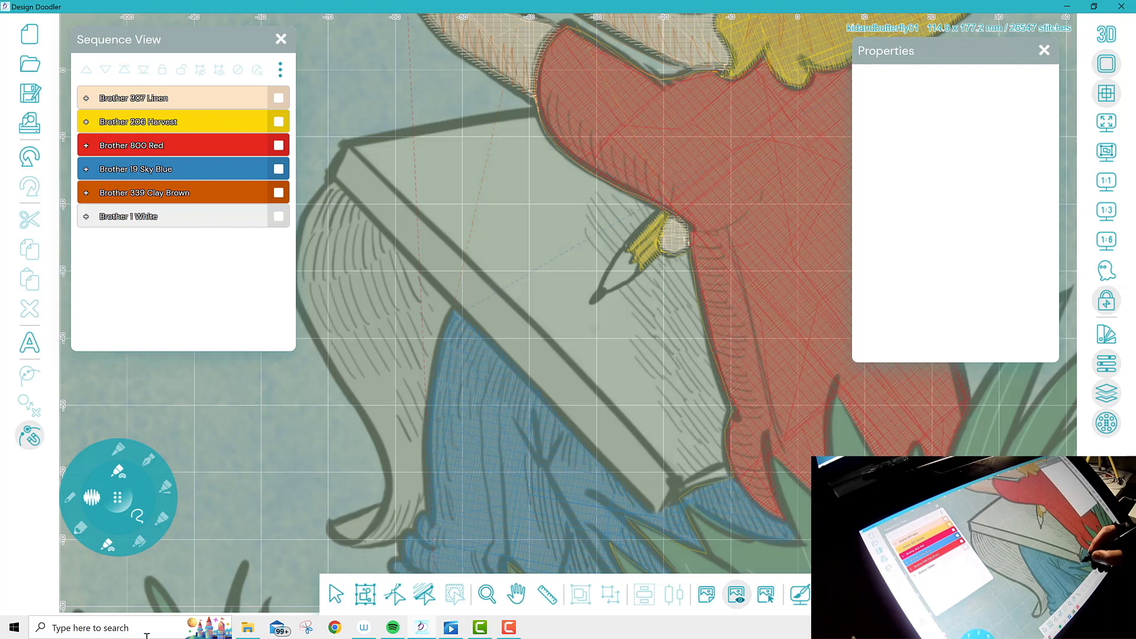
left_click_drag(635, 433, 610, 407)
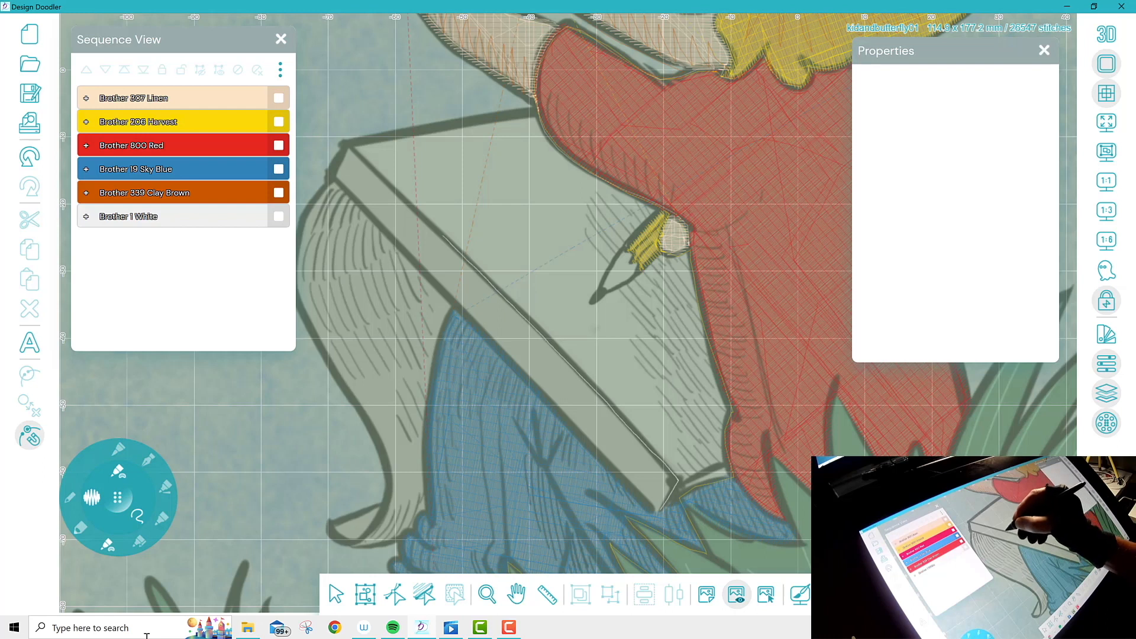
mouse_move(367, 165)
left_mouse_down()
mouse_move(350, 144)
mouse_move(424, 131)
left_mouse_up()
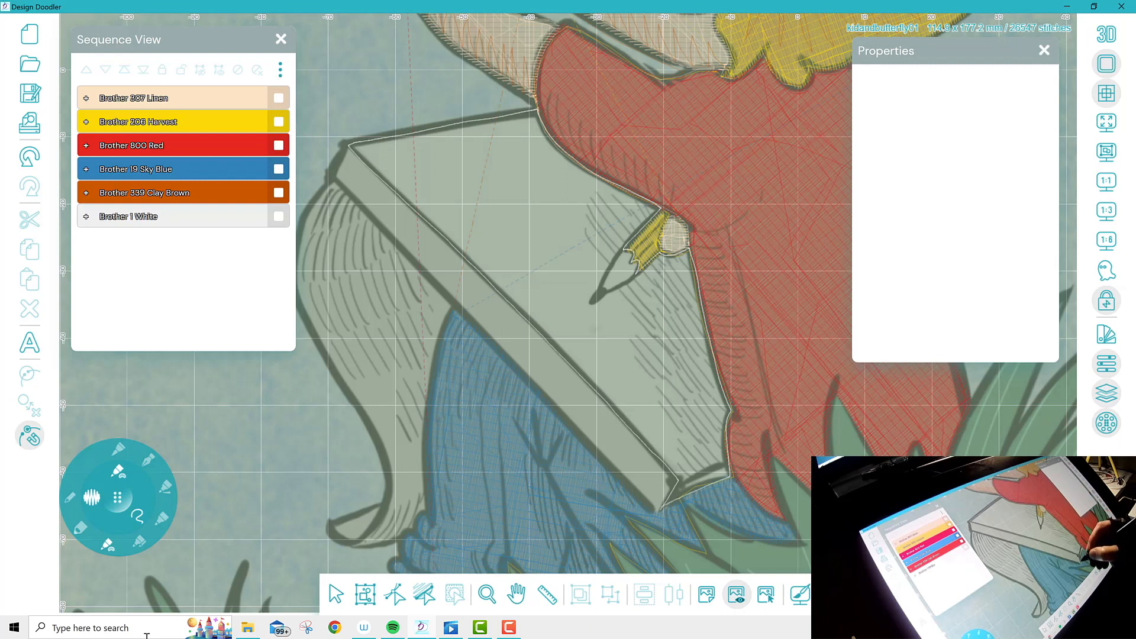
left_click(662, 509)
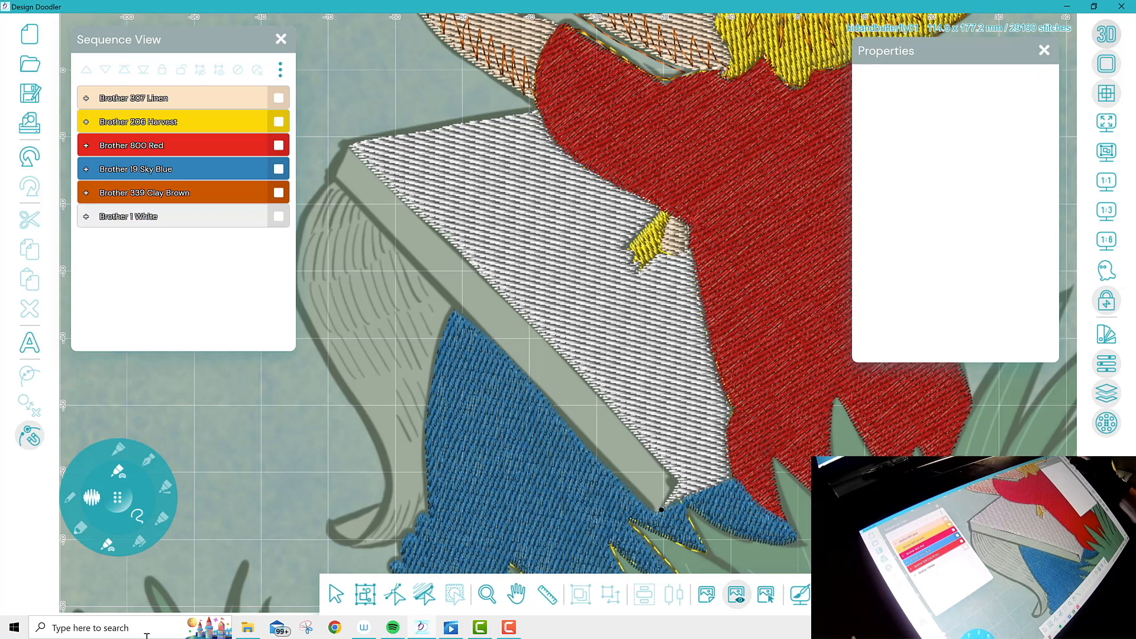
Turn off the 3D view and angle the drawing pad page fill's stitch direction from its upper edge diagonally to the edge beside the red shirt
key("3")
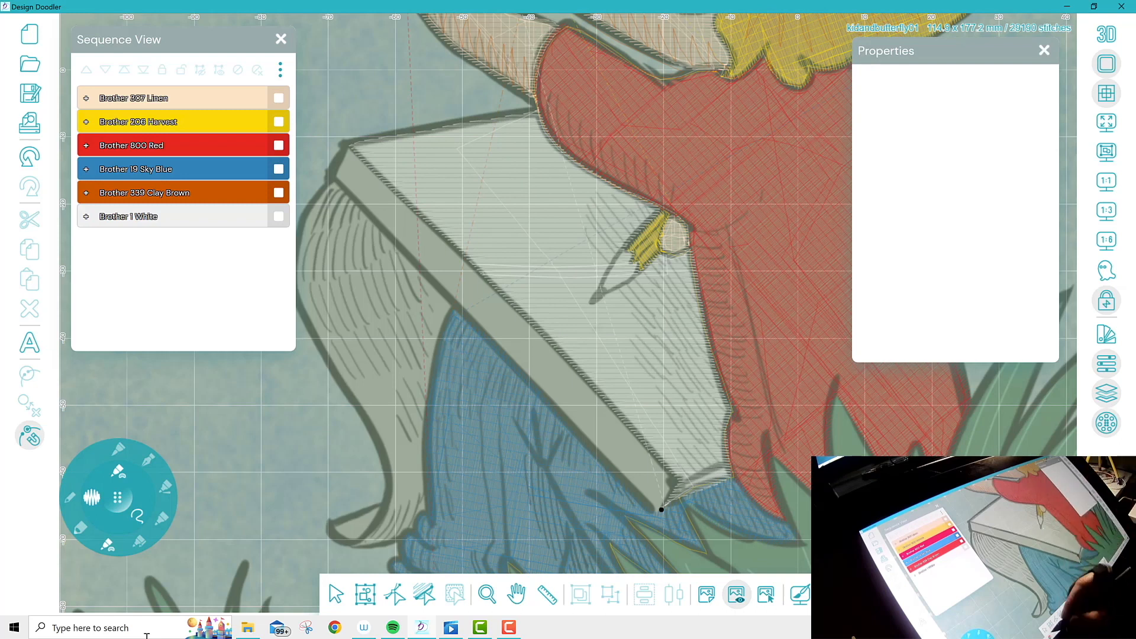
left_click(128, 216)
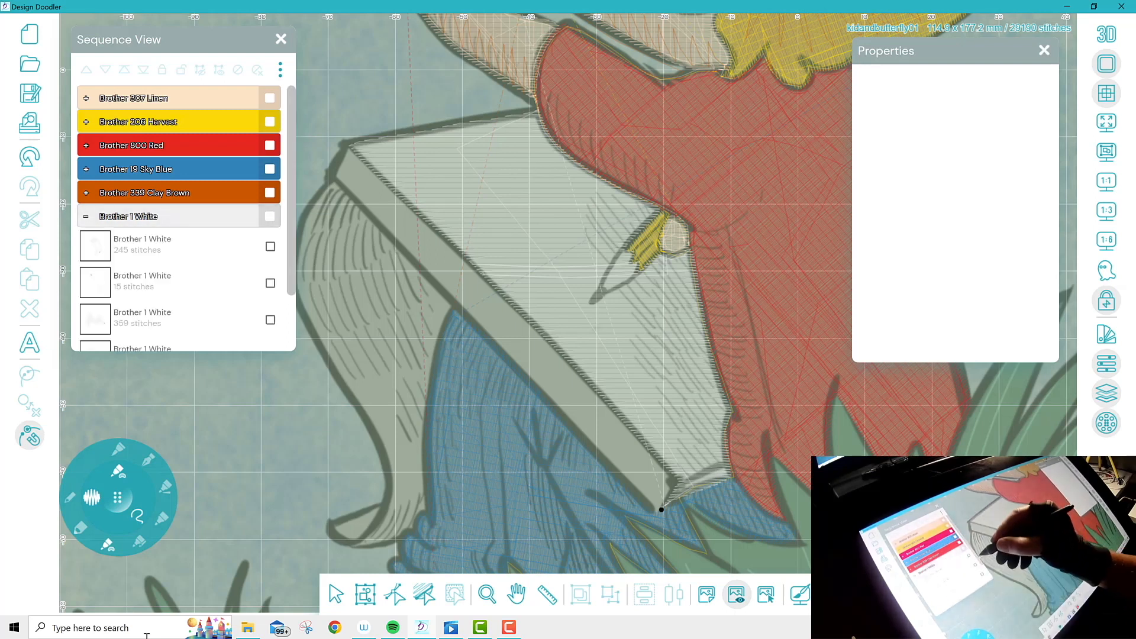
left_click(177, 284)
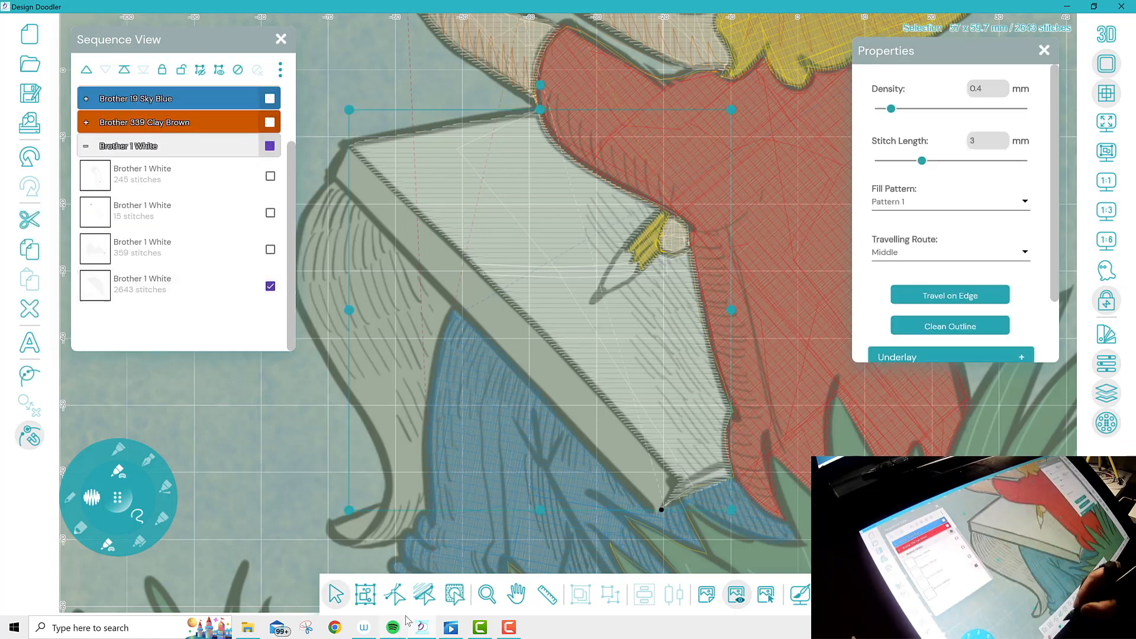
left_click(424, 594)
left_click_drag(703, 310, 729, 453)
left_click_drag(517, 310, 454, 124)
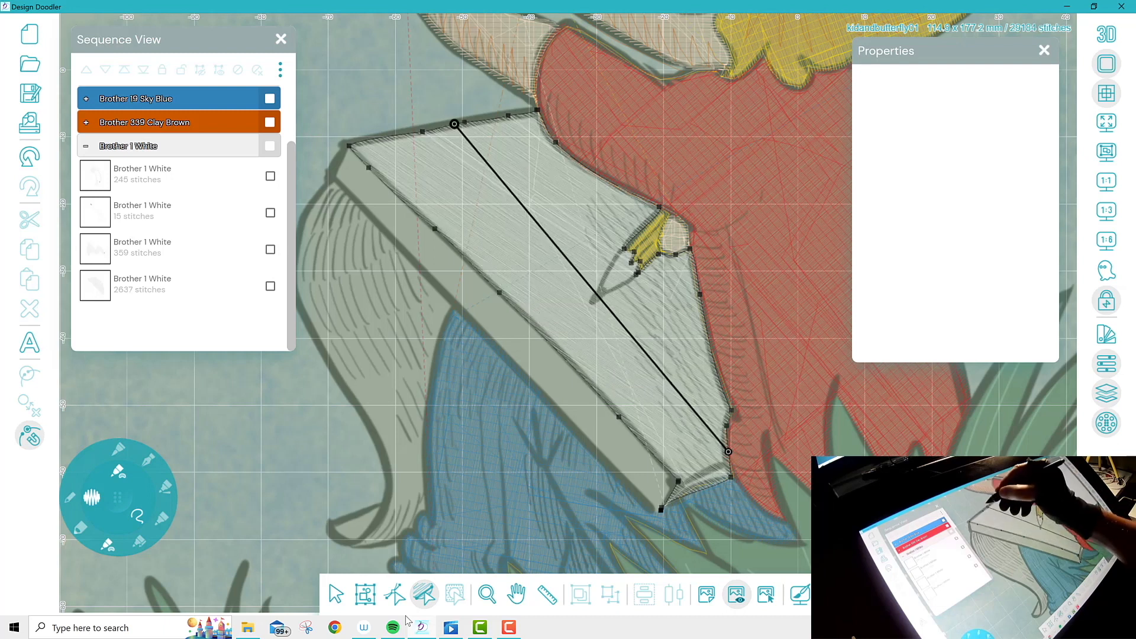
left_click_drag(728, 452, 732, 412)
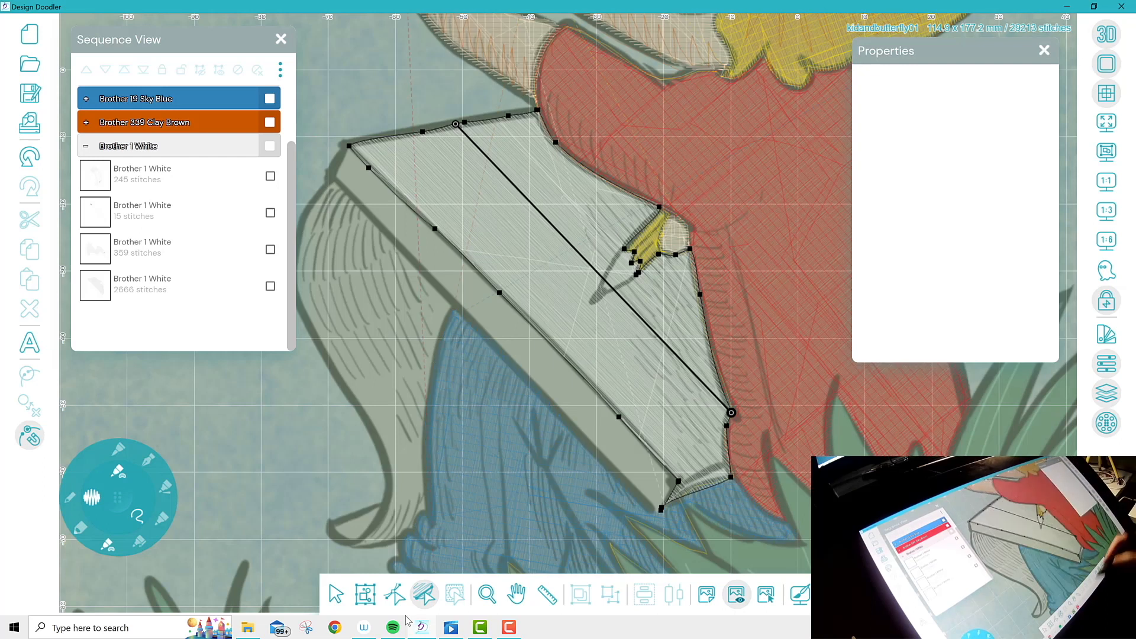
Draw a White connecting line from the pad's lower corner along its long edge to the upper outer corner, and return to the fill pen
left_click(336, 593)
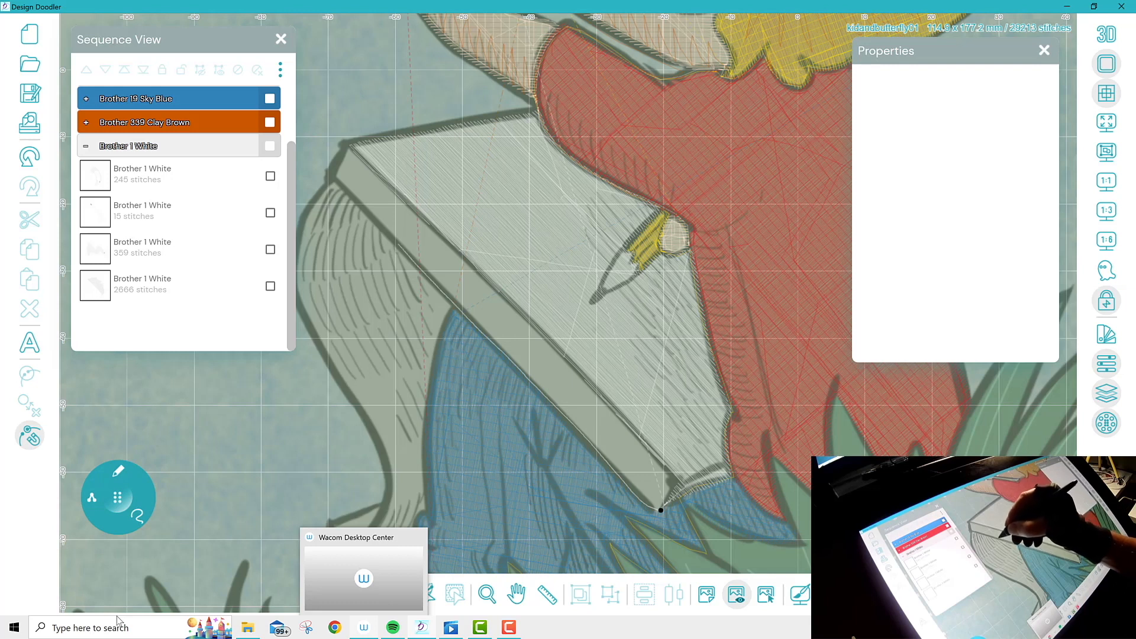
left_click_drag(378, 224, 331, 178)
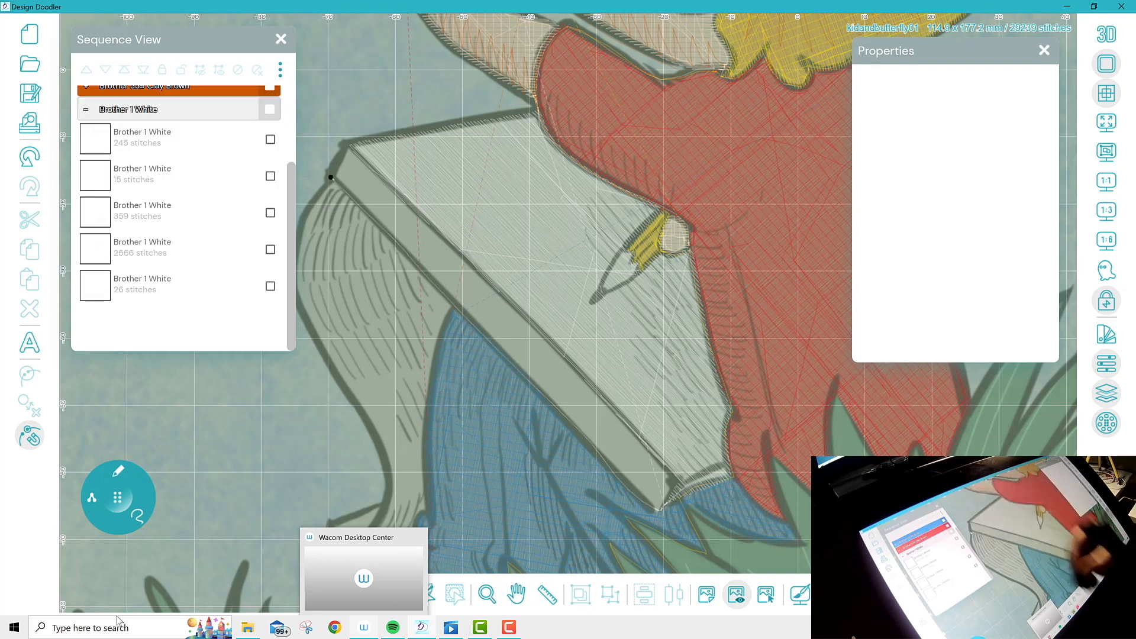
left_click(118, 471)
left_click(107, 543)
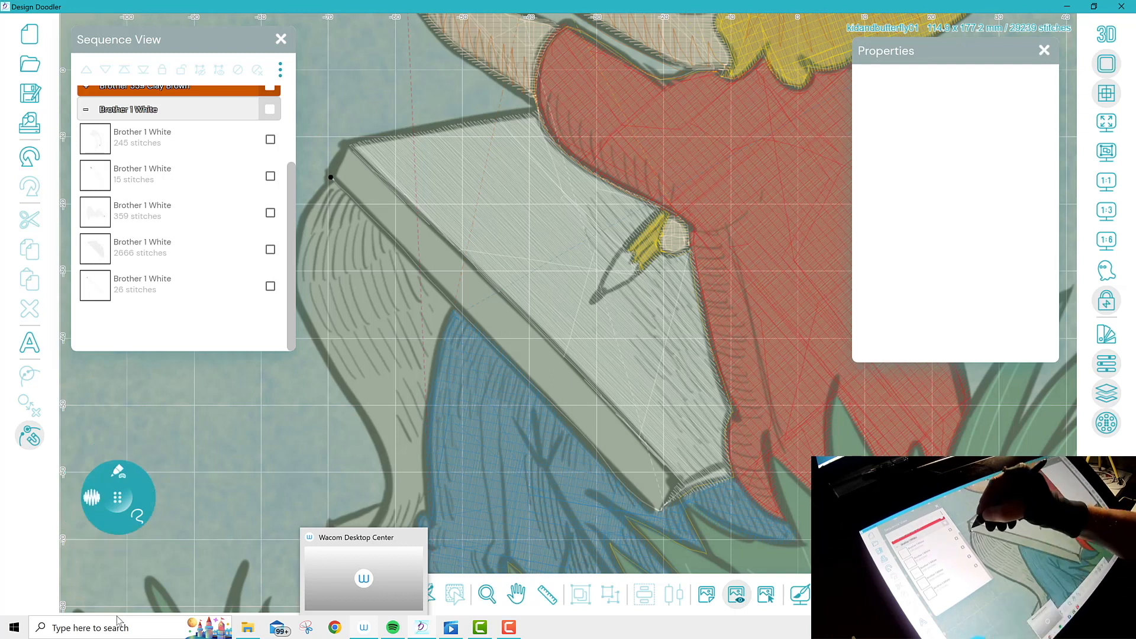
Outline the narrow side edge of the drawing pad as a White fill and set its stitch direction to run across the strip
left_click_drag(330, 177, 347, 143)
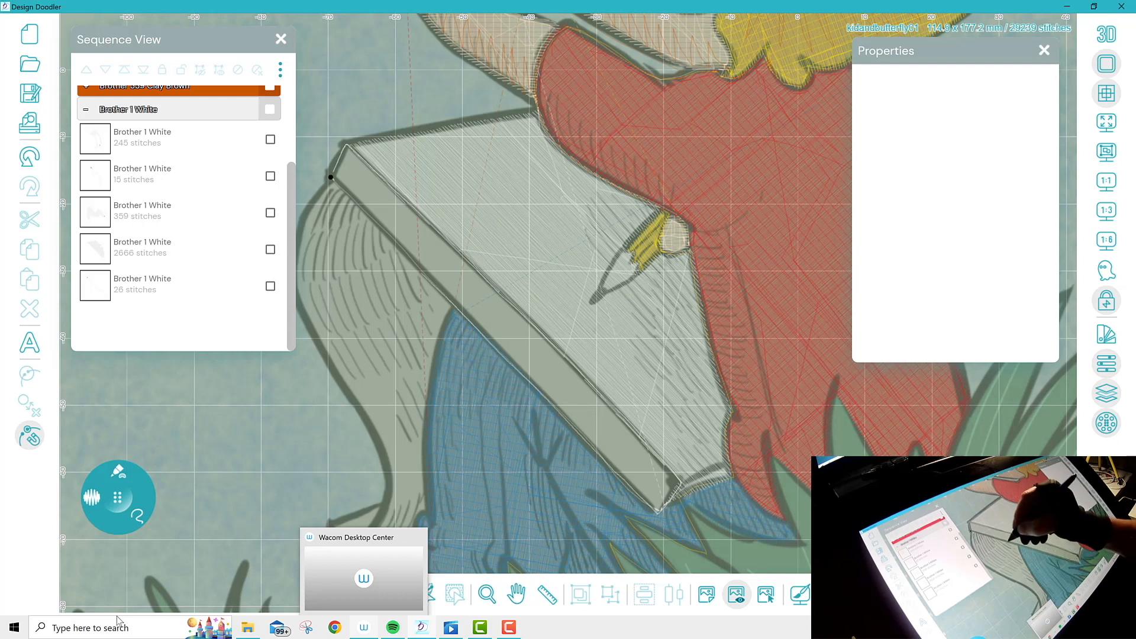
left_click_drag(331, 177, 334, 173)
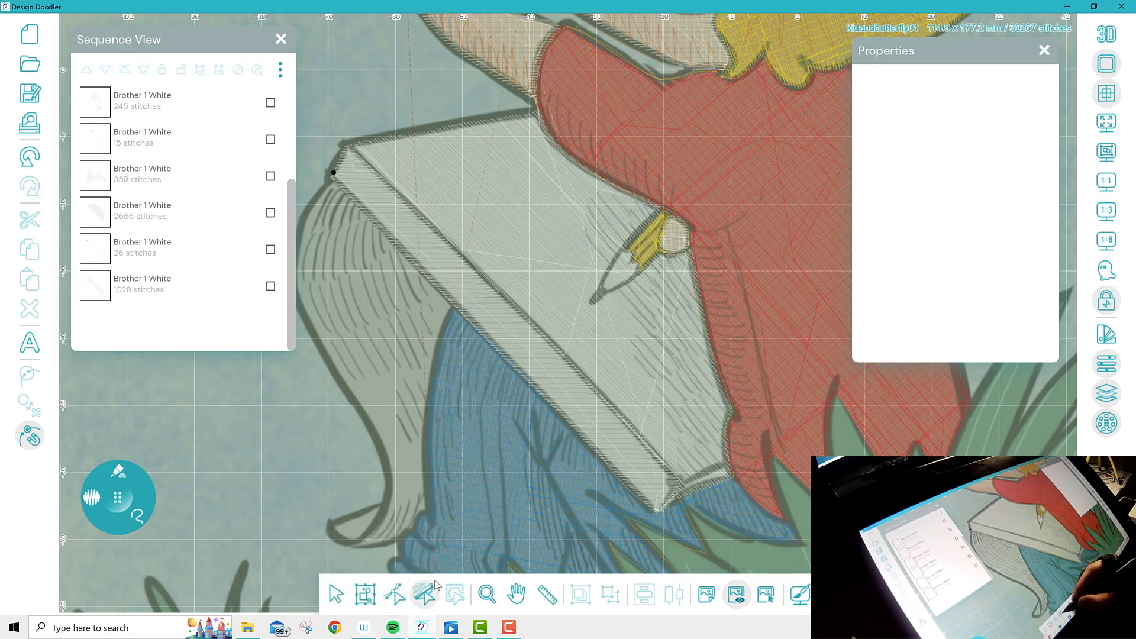
left_click(270, 286)
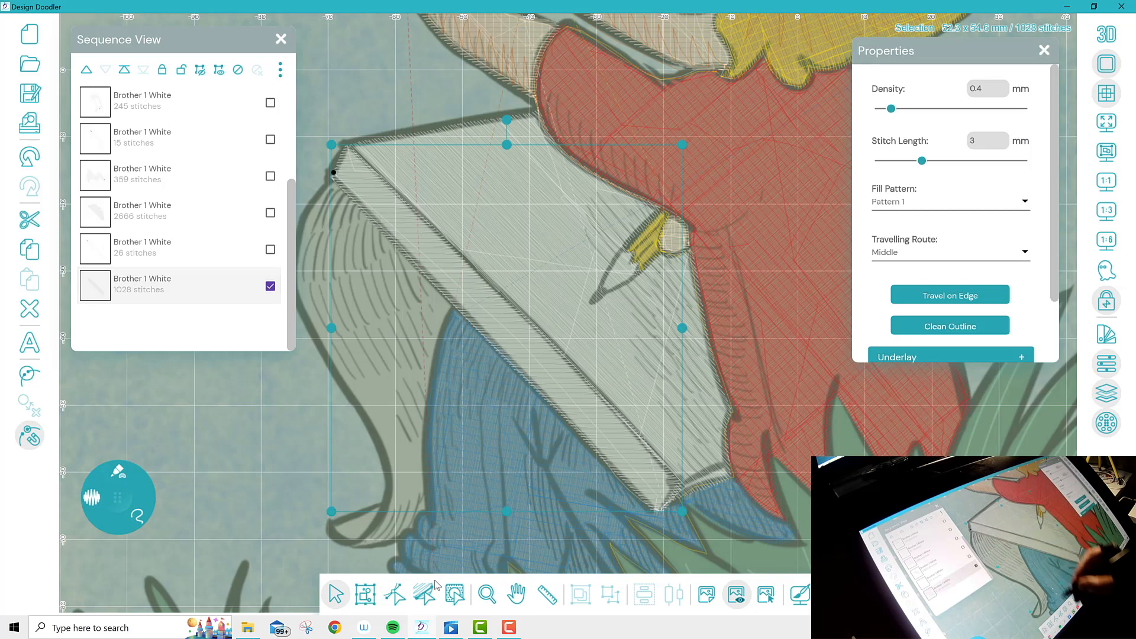
left_click(425, 594)
left_click_drag(539, 329, 481, 333)
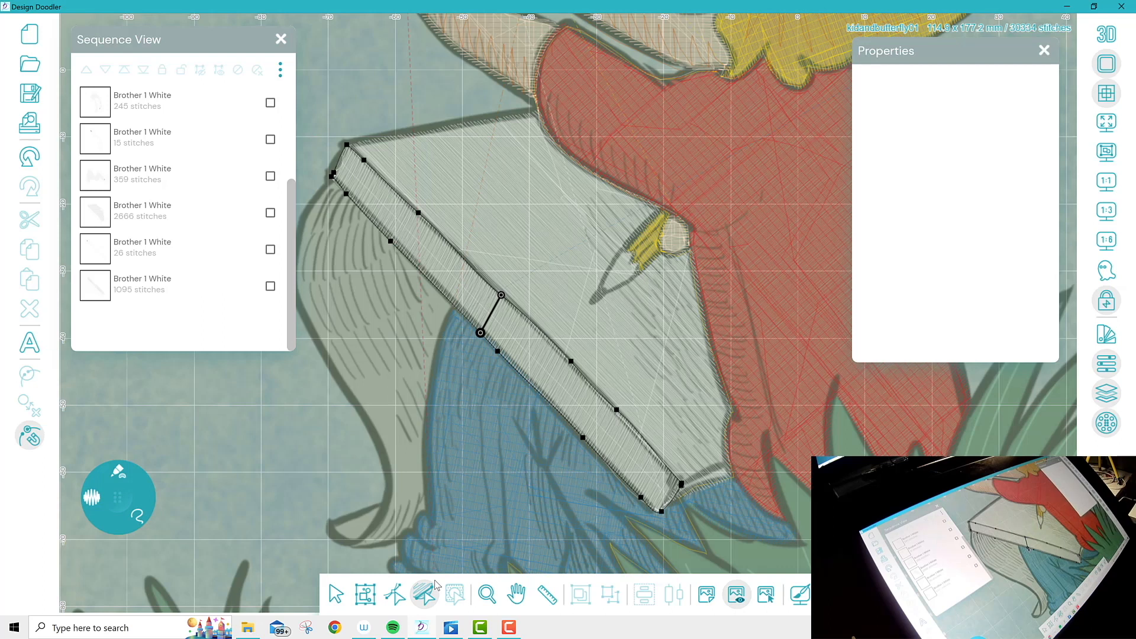
Draw a short White connecting line from the pad's upper outer corner onto the hanging page, and return to the fill pen
left_click(119, 471)
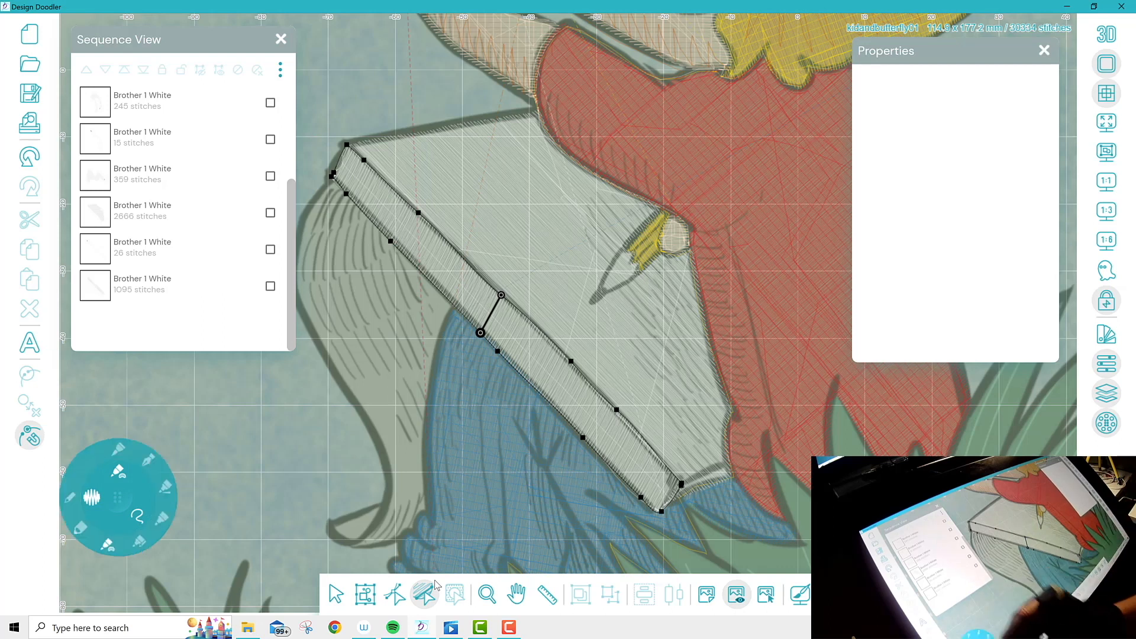
left_click(70, 498)
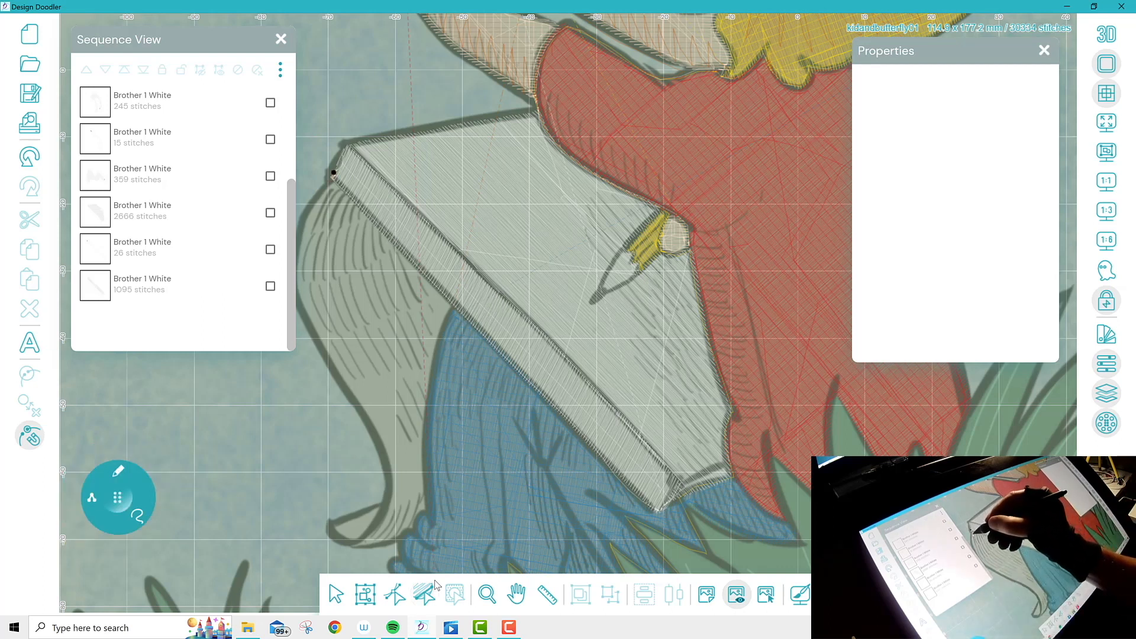
left_click_drag(331, 177, 320, 196)
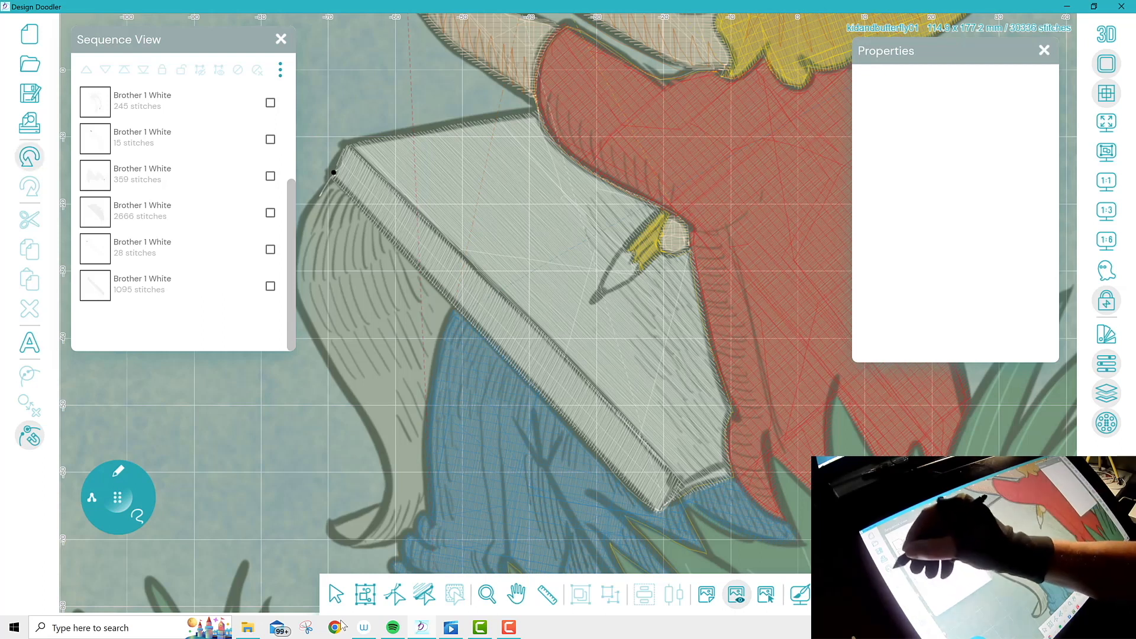
key("ctrl+z")
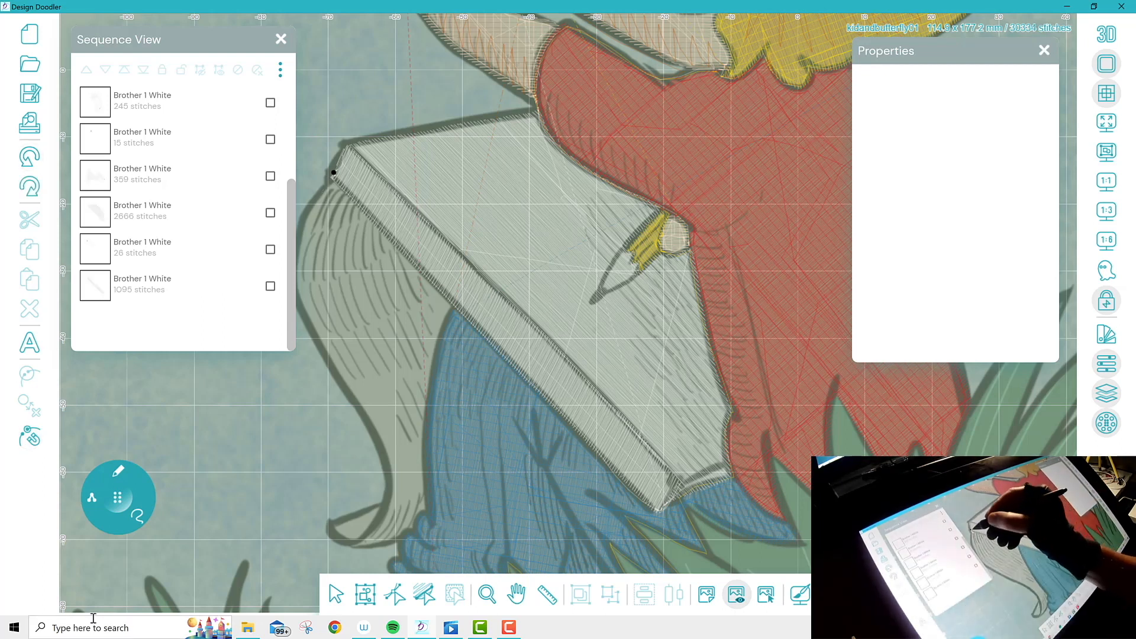
left_click_drag(334, 173, 322, 193)
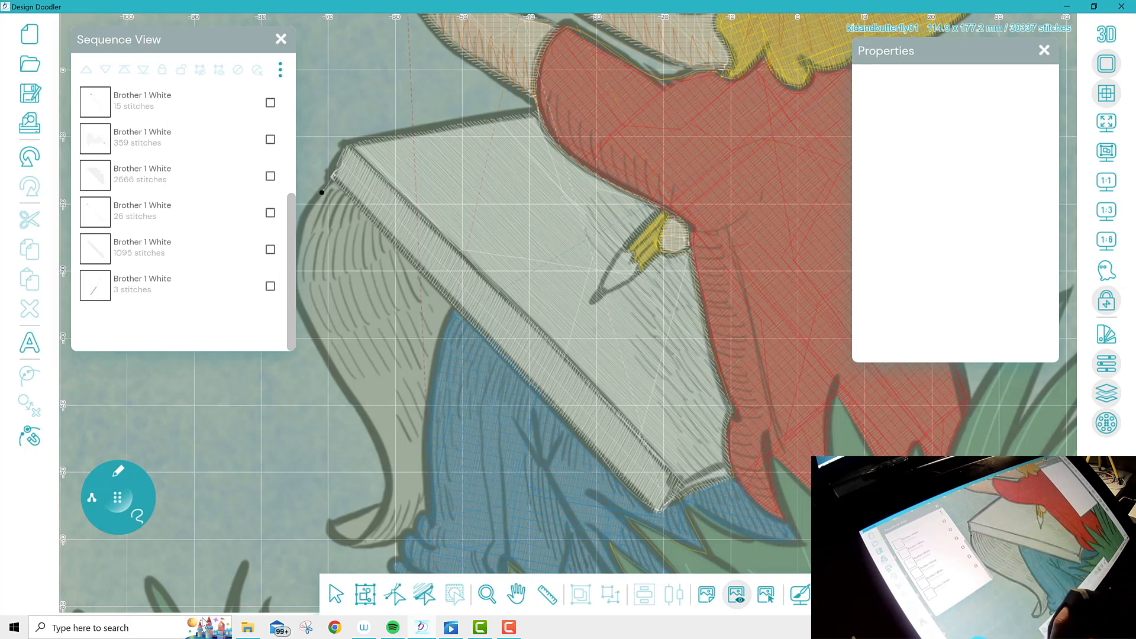
left_click(119, 470)
left_click(108, 543)
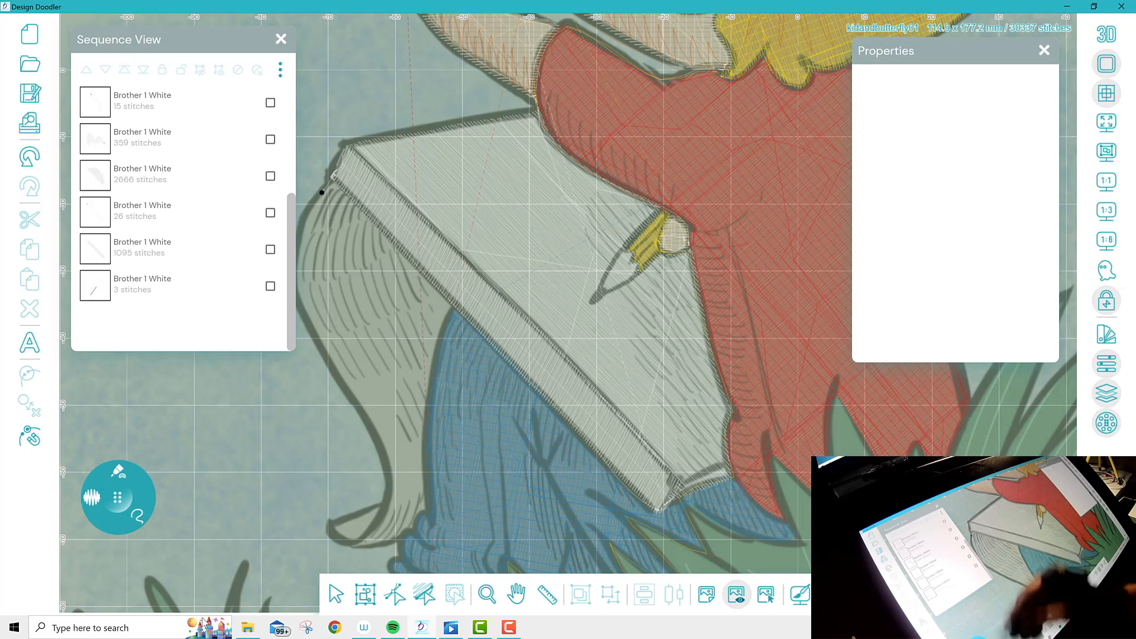
Outline the curled page hanging below the pad as a White fill and run its stitch direction lengthwise from the pad edge to the lower curl
mouse_move(330, 181)
left_mouse_down()
mouse_move(300, 233)
mouse_move(299, 288)
left_mouse_up()
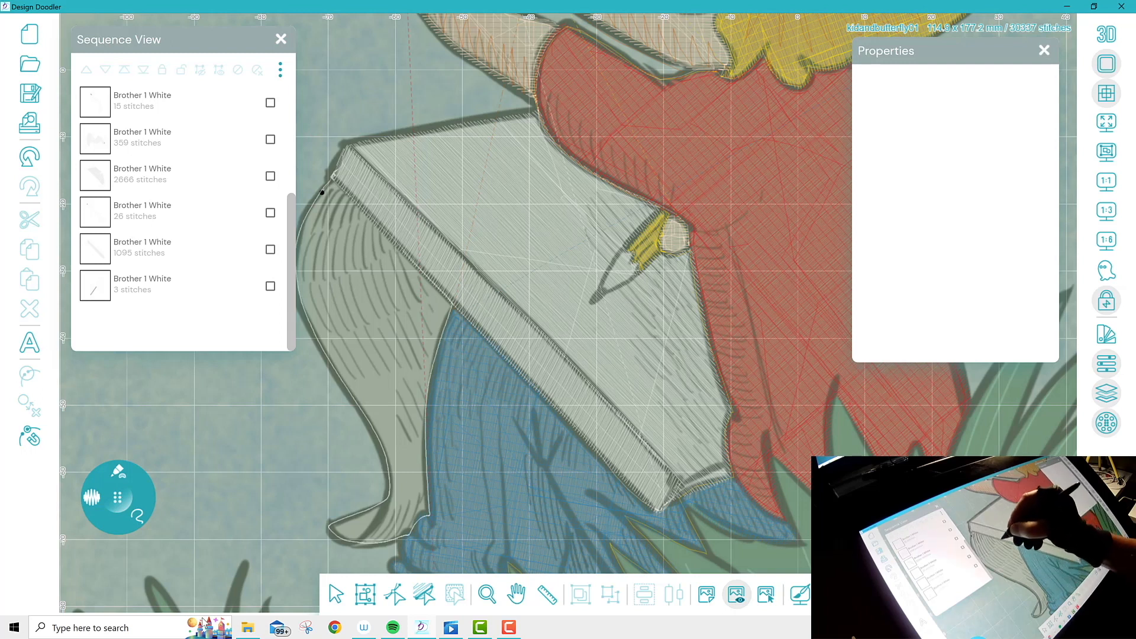
left_click(330, 180)
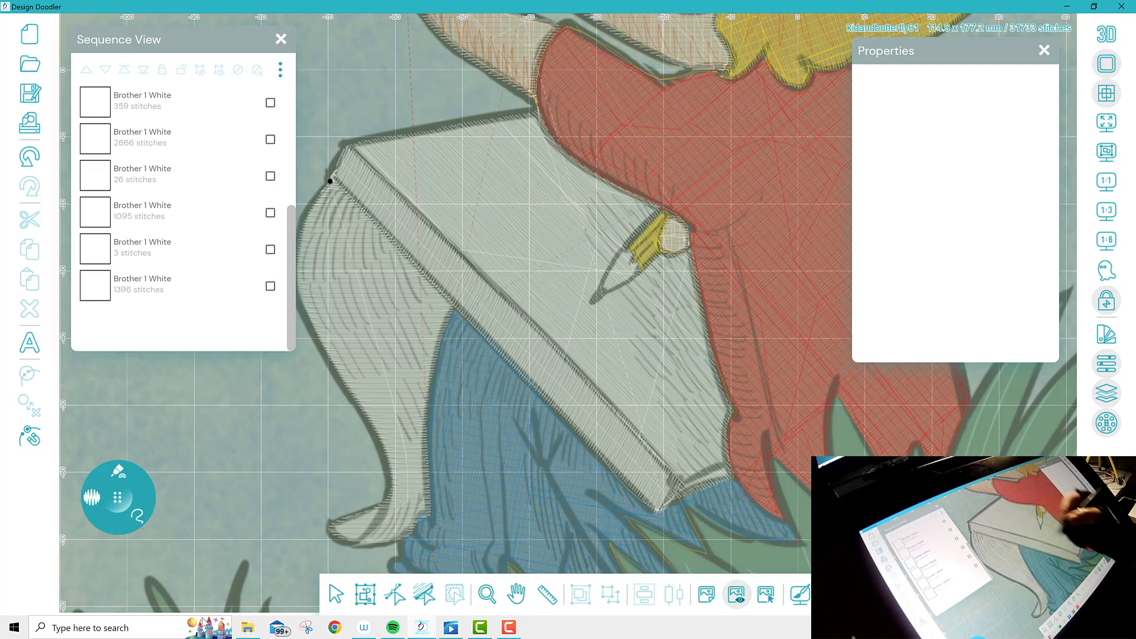
left_click(335, 594)
left_click(270, 285)
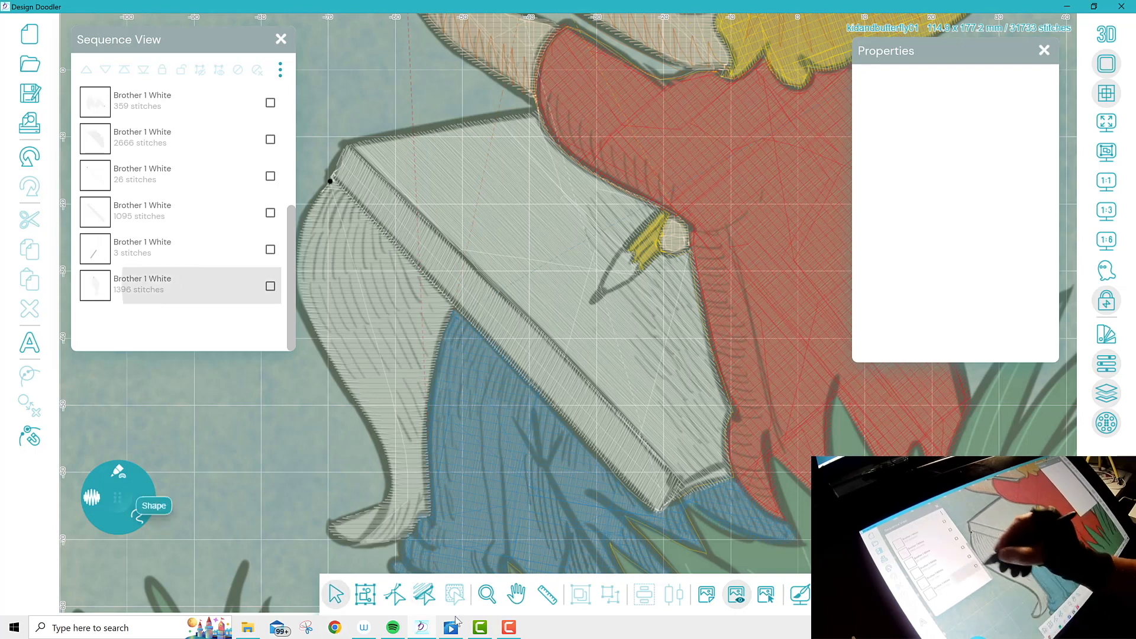
left_click(424, 594)
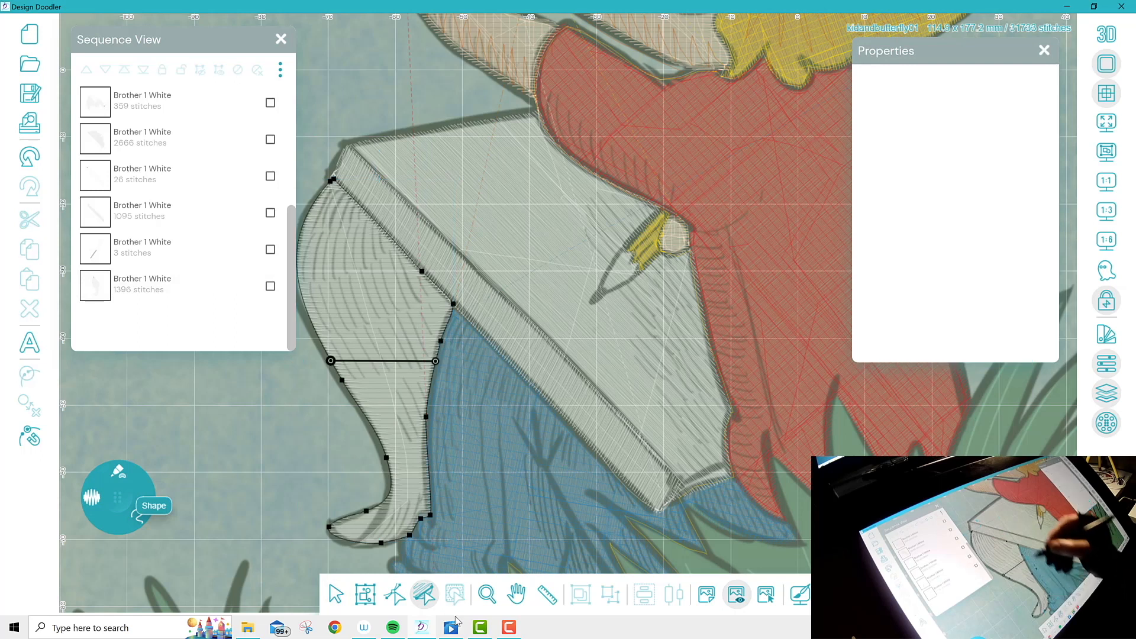
left_click_drag(436, 361, 365, 210)
left_click_drag(330, 360, 431, 513)
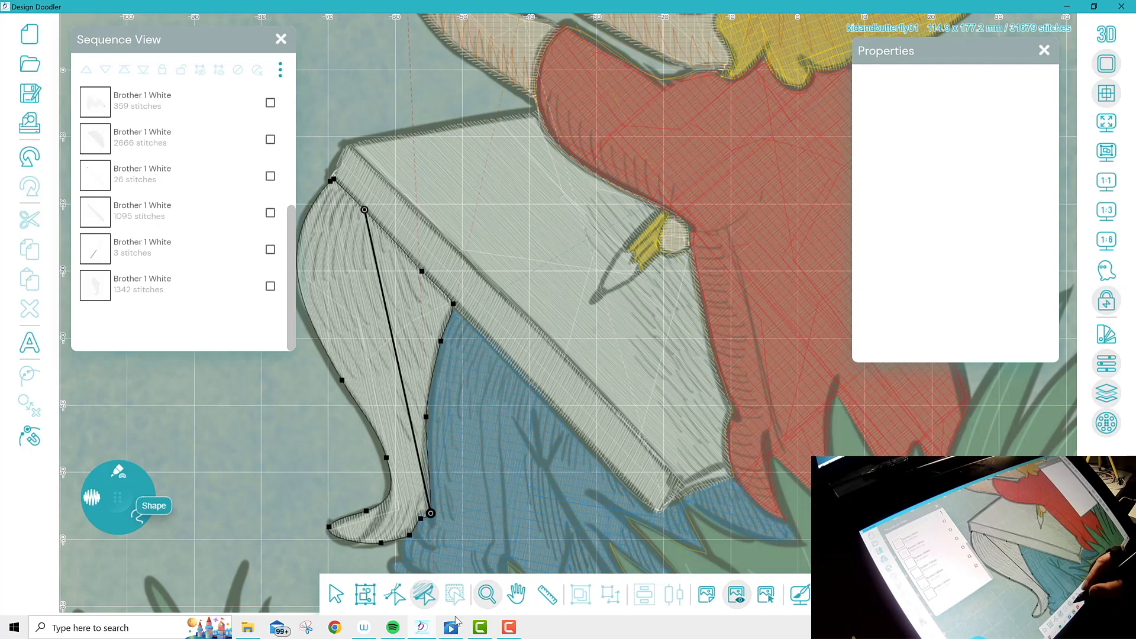
Examine the whole kid with the finished white drawing pad in the 3D stitch preview
left_click(487, 594)
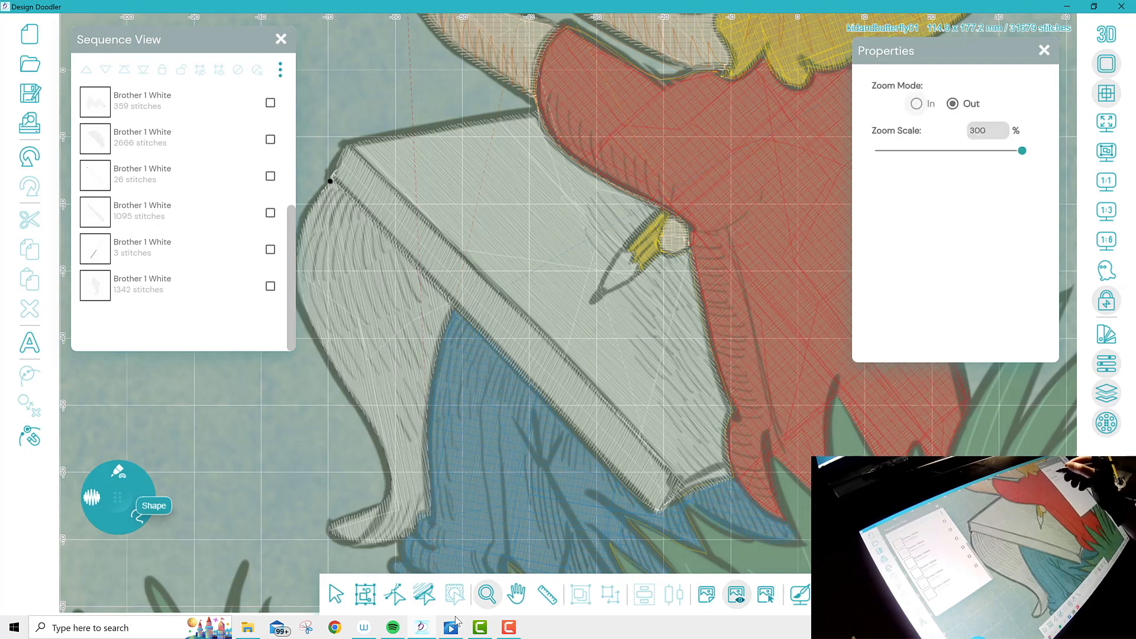
left_click(668, 325)
left_click(681, 324)
left_click(681, 324)
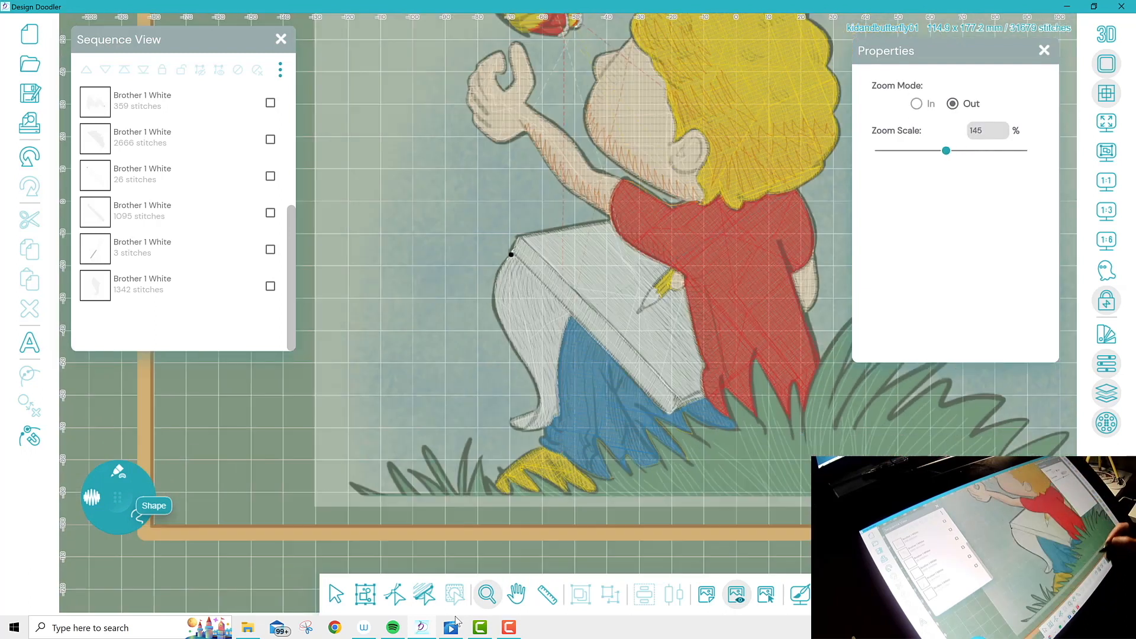
left_click(517, 595)
left_click_drag(683, 277, 593, 322)
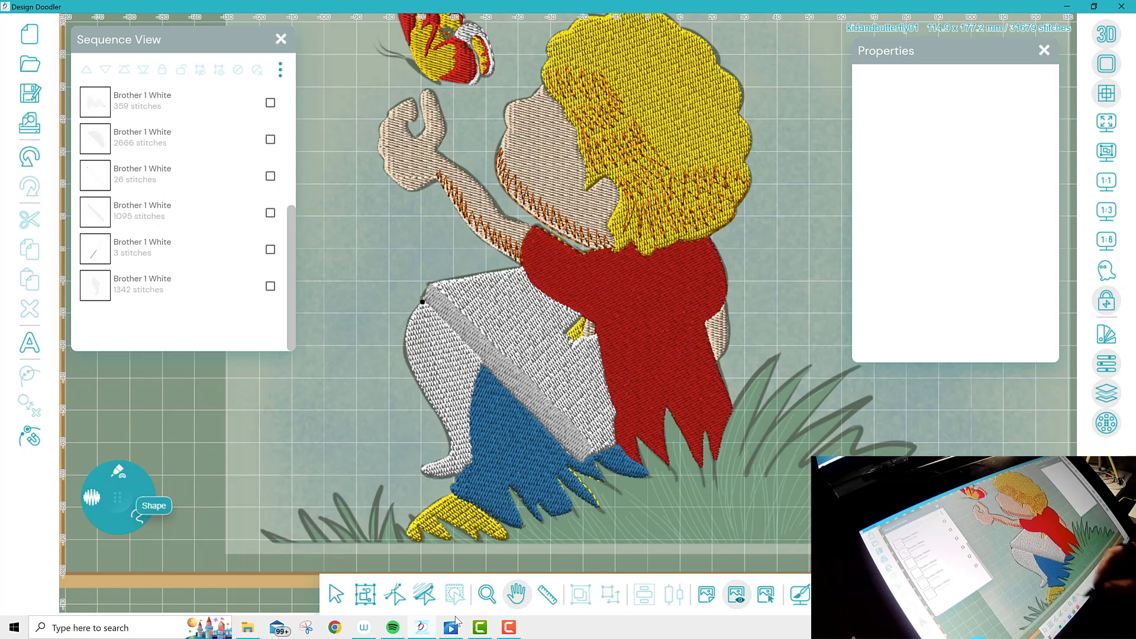
Set up the fill pen with palette colour 43, Brother 515 Moss Green, for the grass clump in front of the kid
left_click(487, 594)
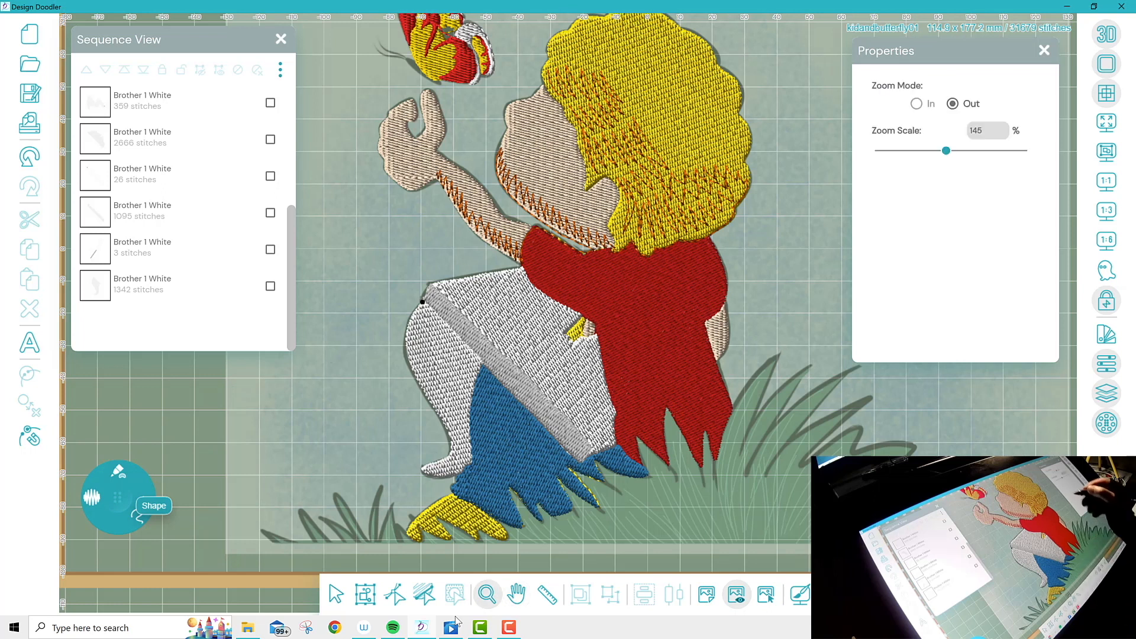
left_click(916, 103)
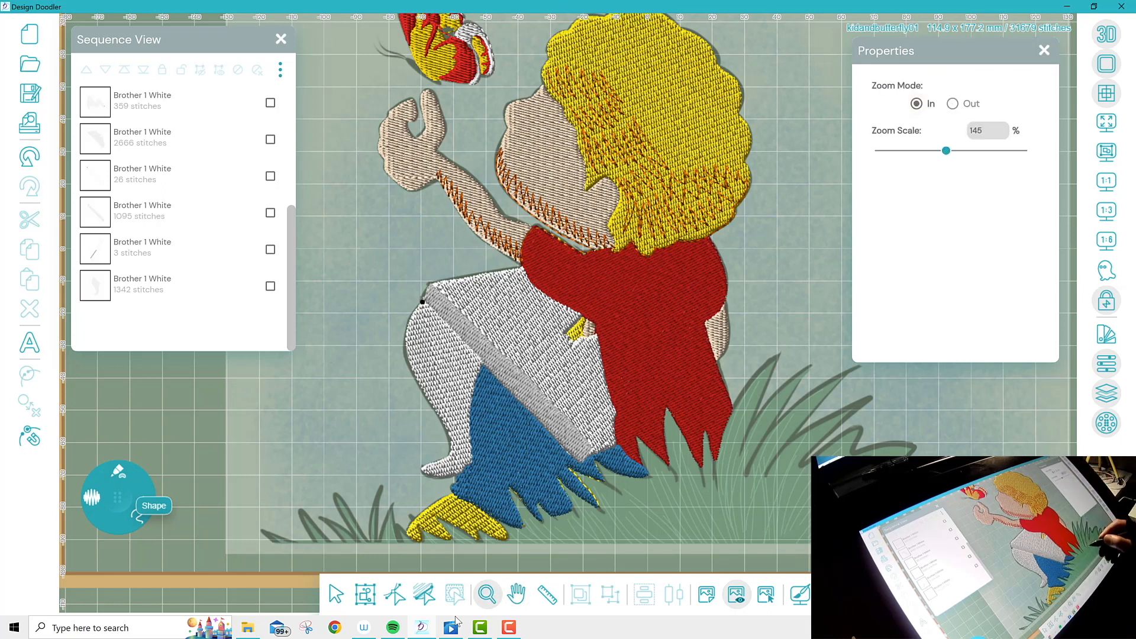
left_click(771, 490)
left_click(771, 490)
left_click(516, 595)
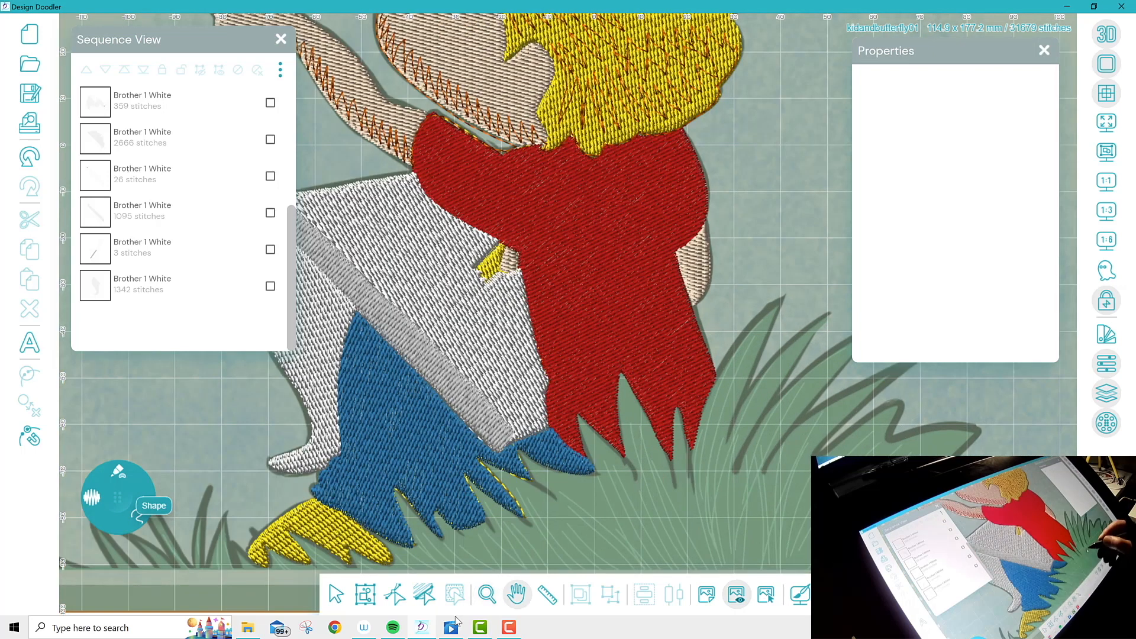
left_click_drag(662, 419, 539, 386)
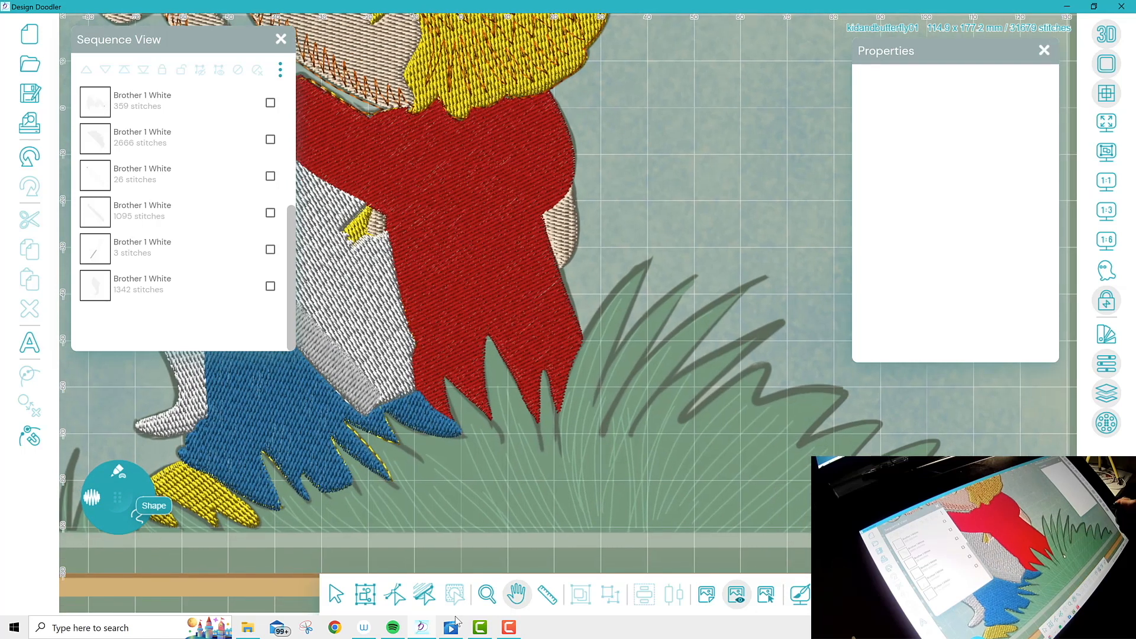
left_click(118, 471)
left_click(108, 543)
left_click(1106, 334)
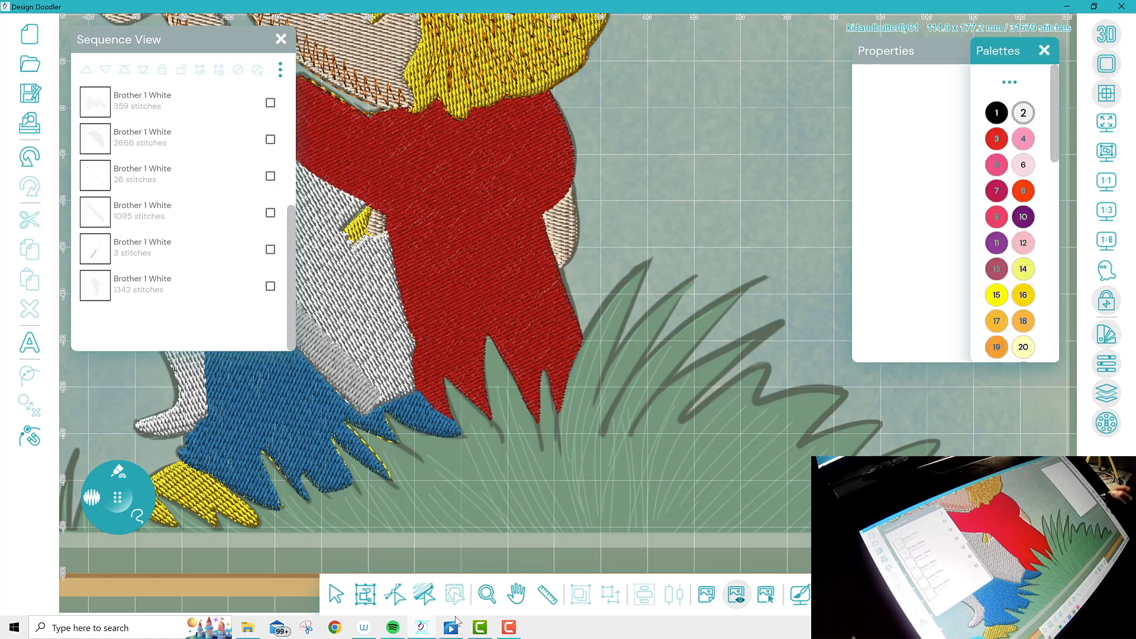
scroll(1011, 213, "down", 10)
scroll(1011, 213, "up", 2)
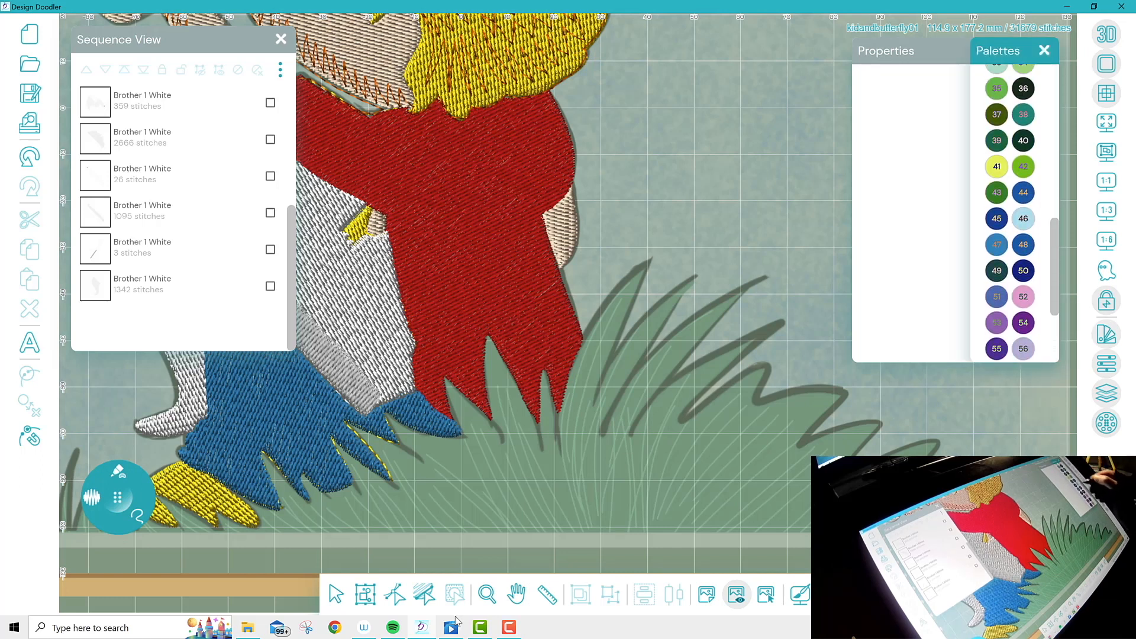
left_click(997, 193)
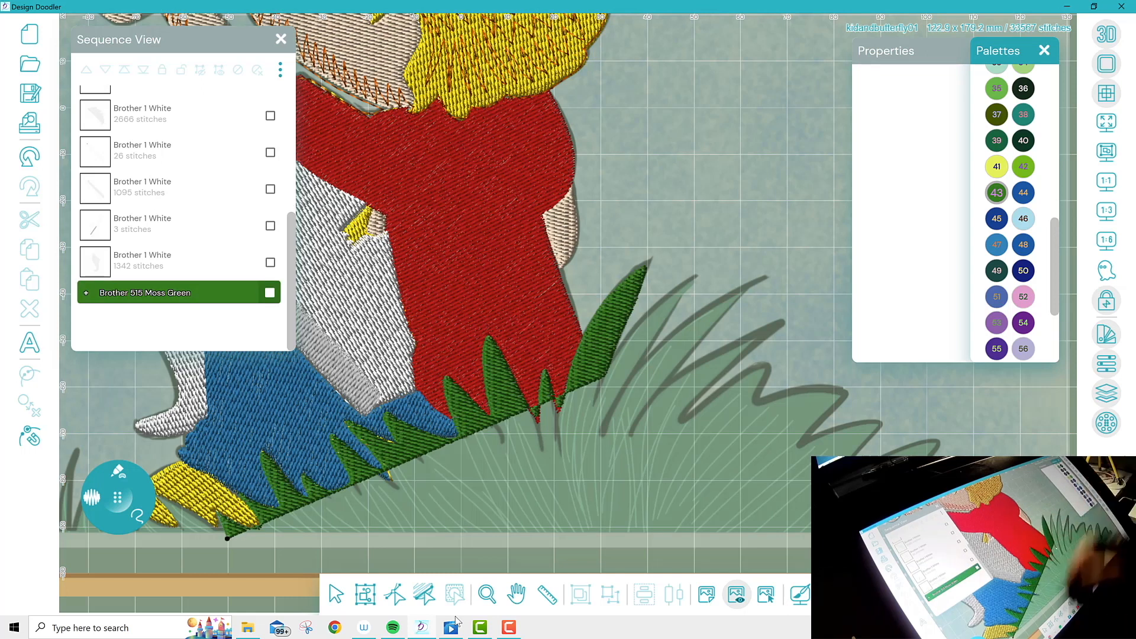
Delete the Moss Green grass fill and turn off the 3D view
left_click(226, 292)
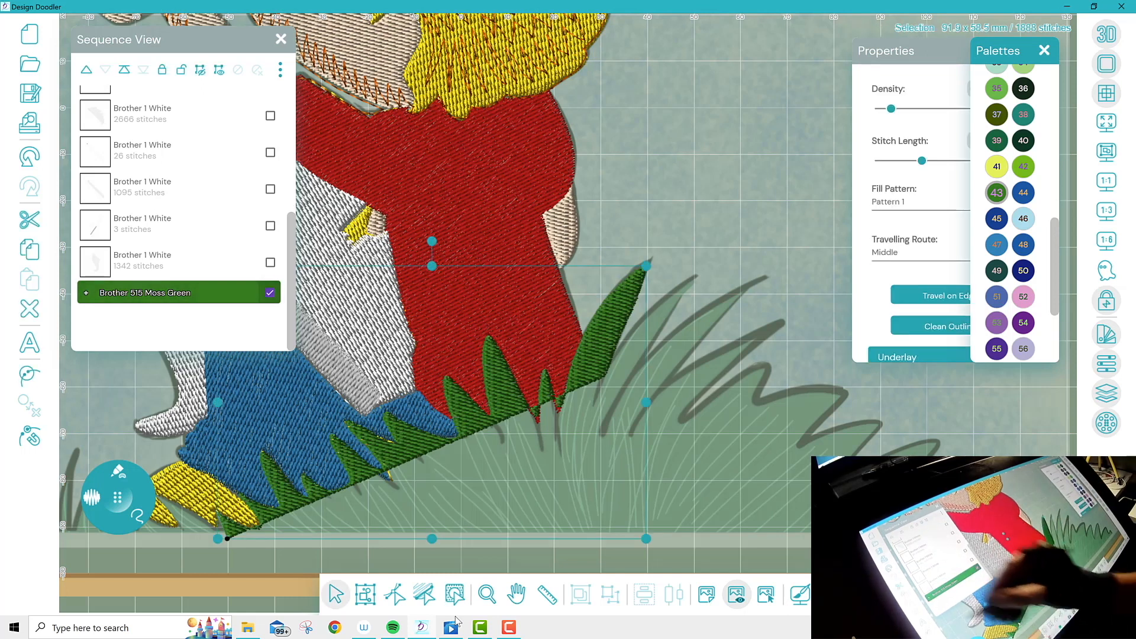
left_click(30, 308)
left_click(1106, 34)
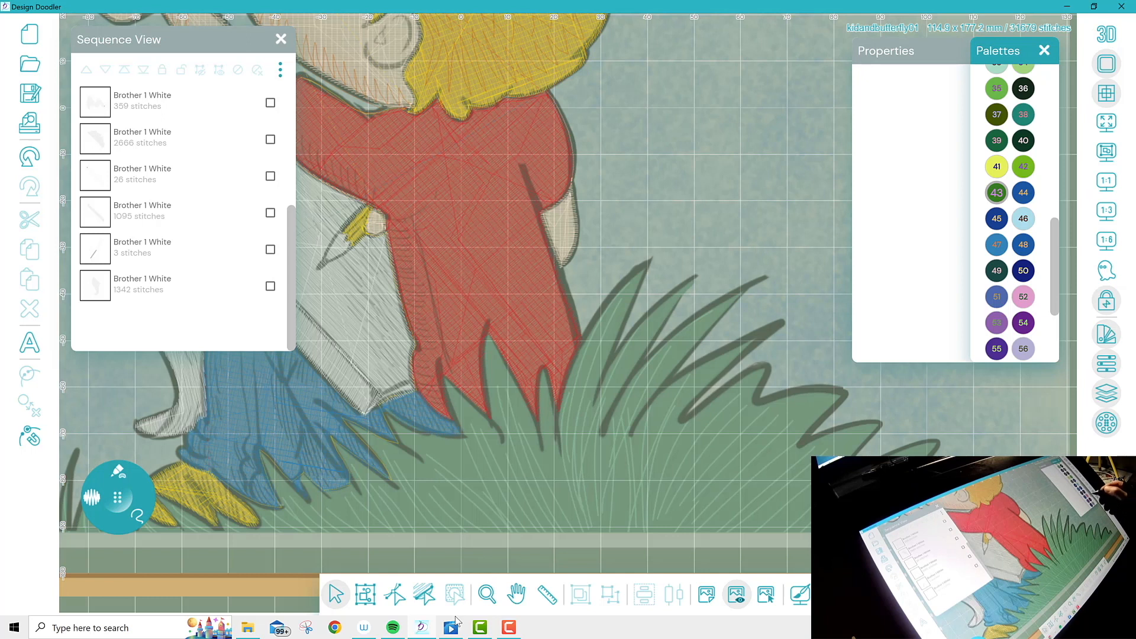
Outline the large grass clump in front of the kid as a fill in palette colour 54, Brother 613 Violet
left_click(1023, 323)
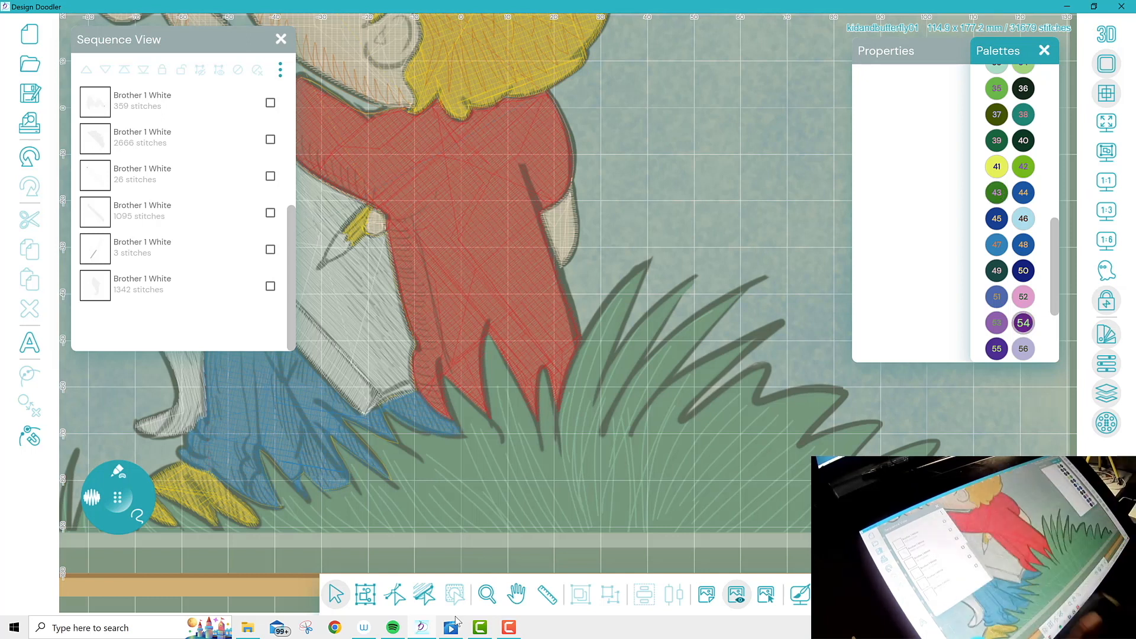
left_click(118, 472)
left_click(107, 545)
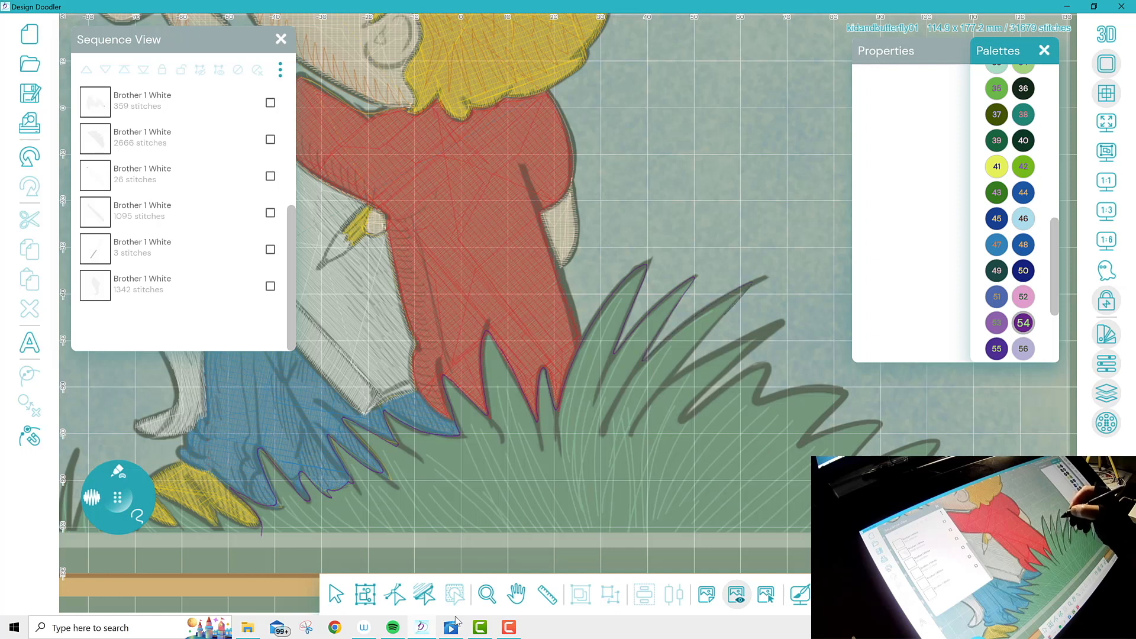
left_click_drag(698, 359, 757, 329)
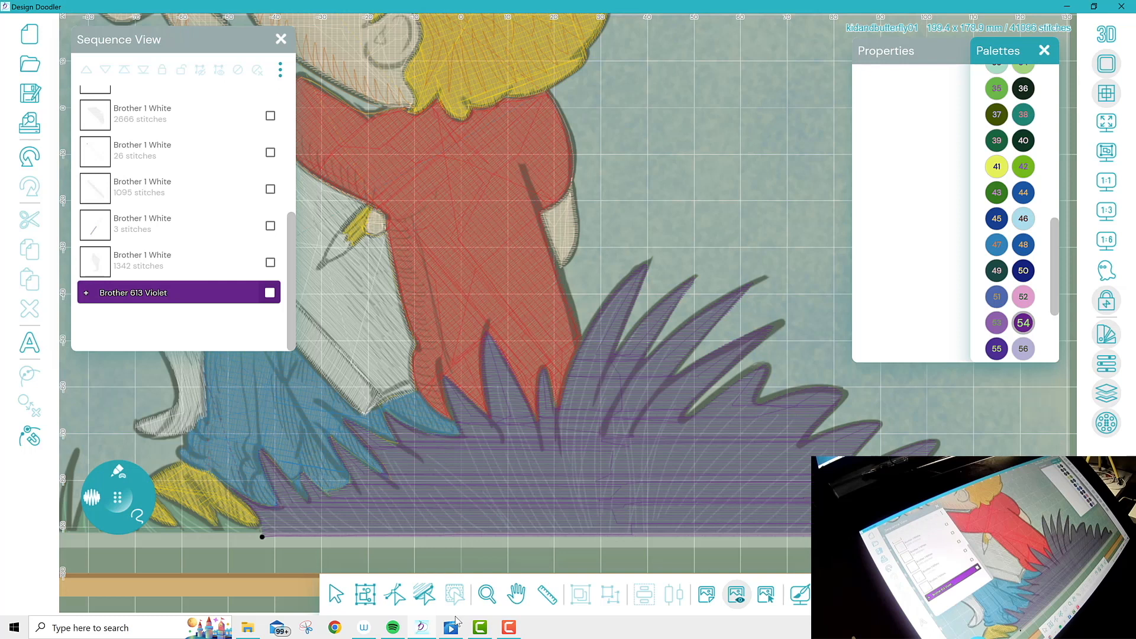
Run the large grass clump's stitch direction vertically, from the blades down to the ground line
left_click(179, 293)
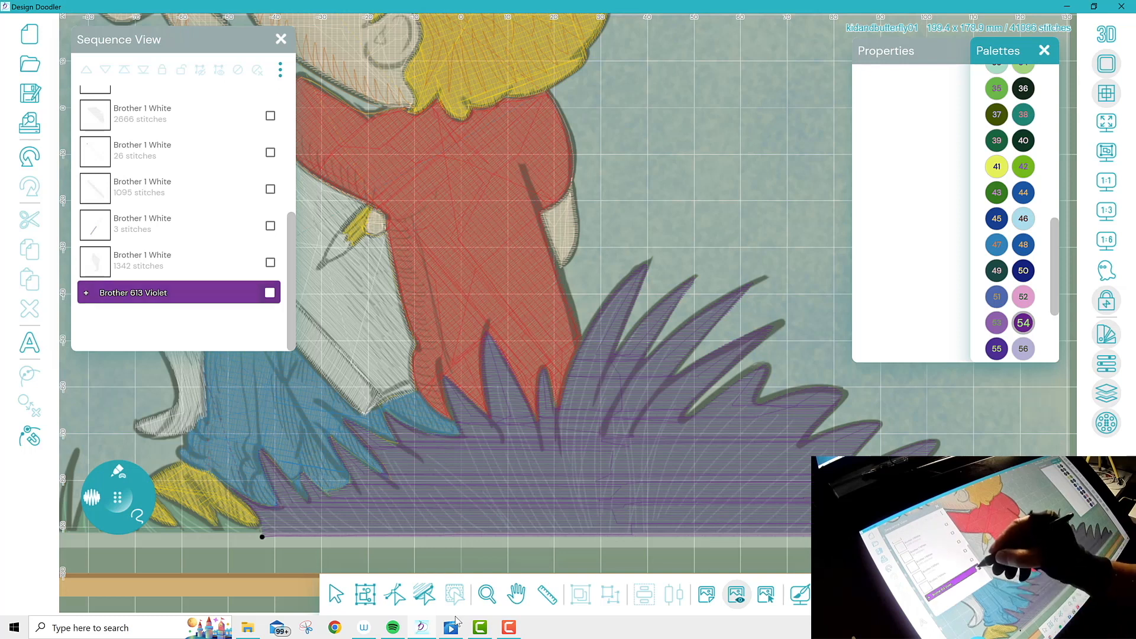
left_click(425, 594)
left_click_drag(449, 401, 594, 320)
left_click_drag(839, 401, 594, 537)
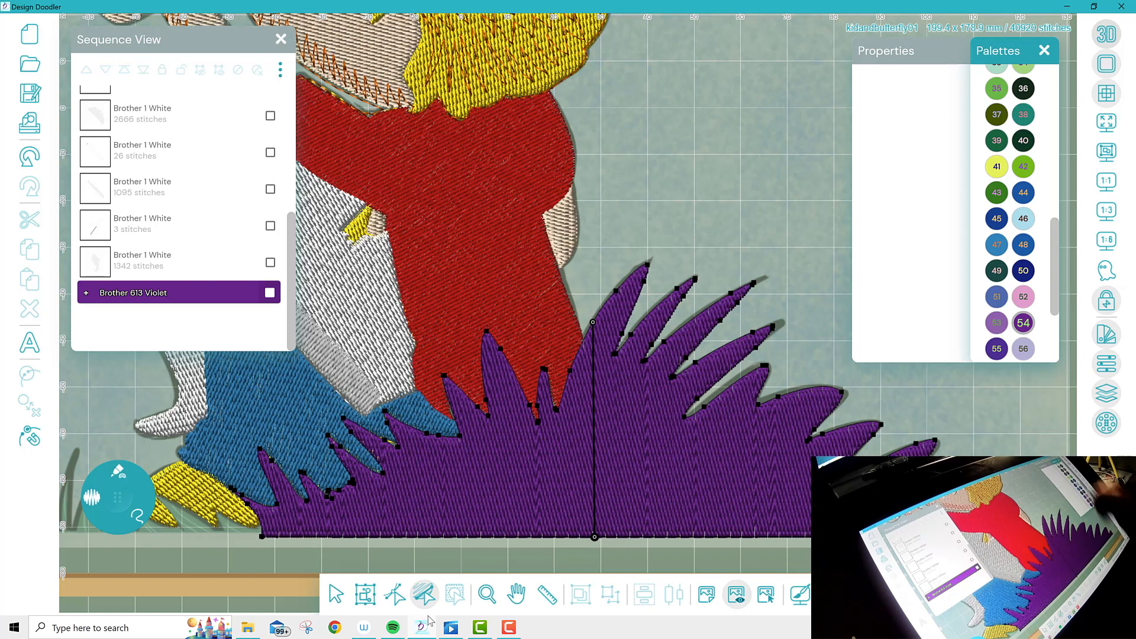
Outline the small grass tufts beside and in front of the yellow shoe as a Violet fill
key("space")
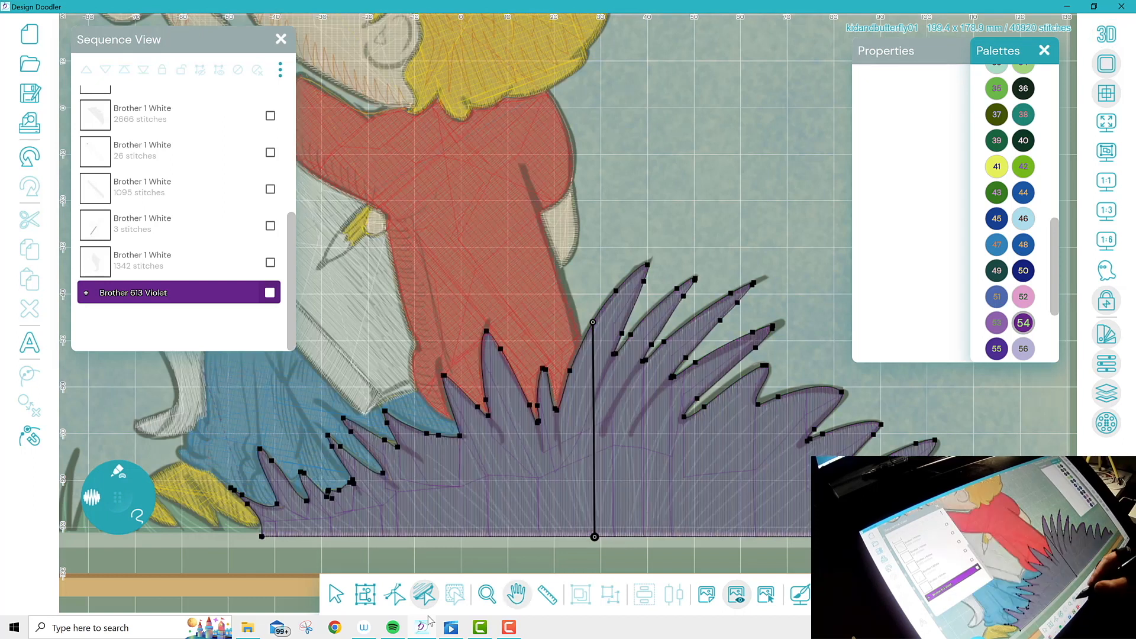
left_click_drag(509, 473, 873, 442)
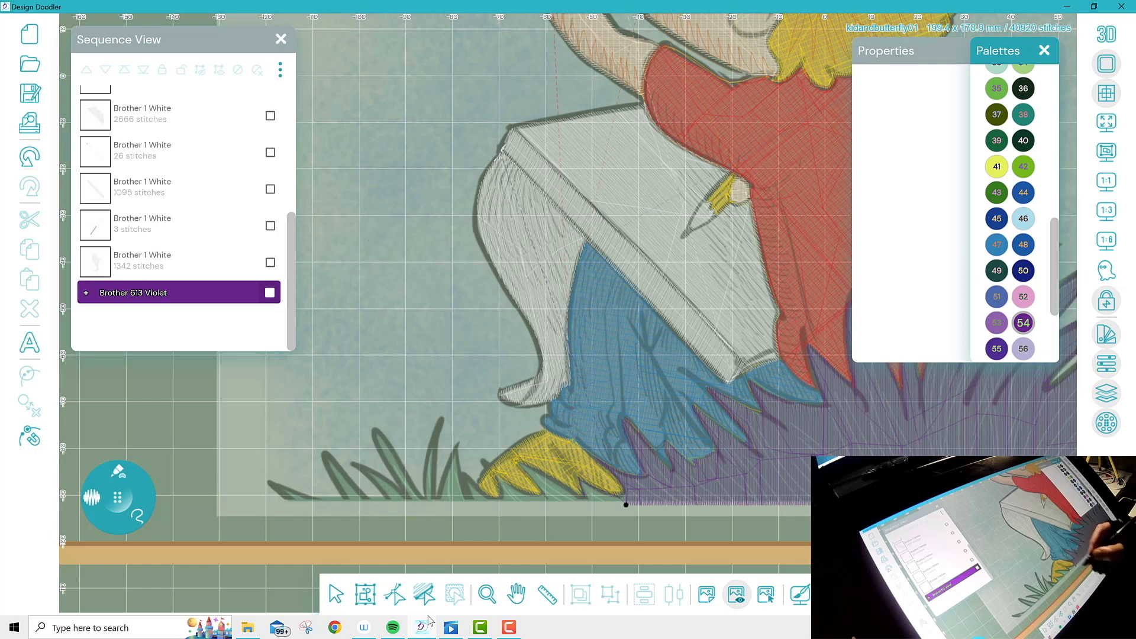
left_click(29, 156)
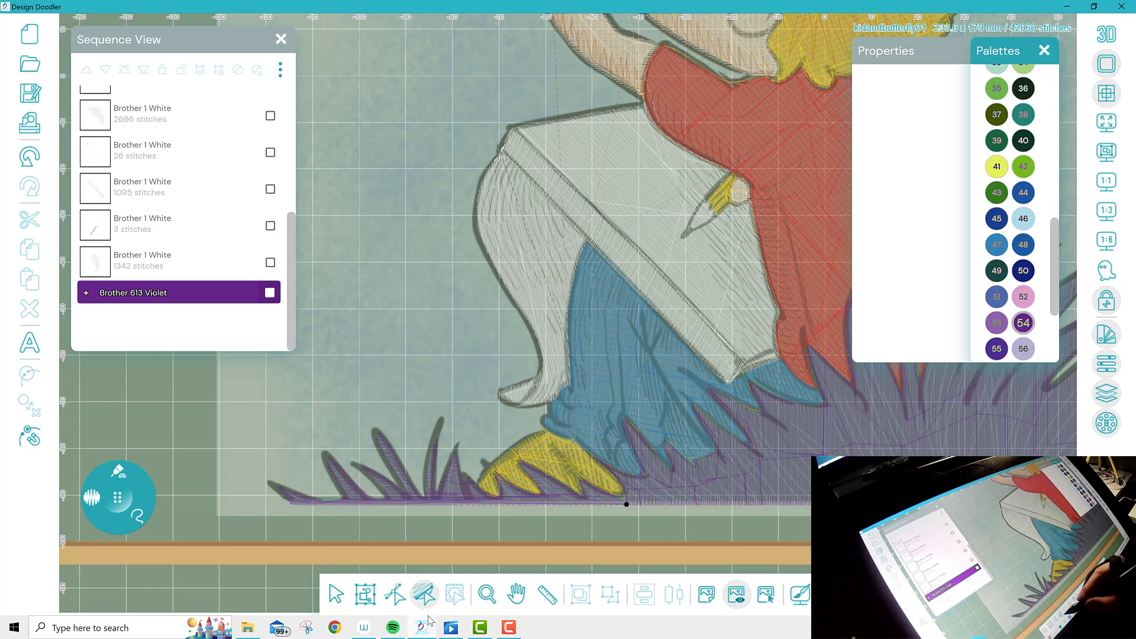
Run the small grass fill's stitch direction vertically, from the blades to the ground line
left_click(85, 292)
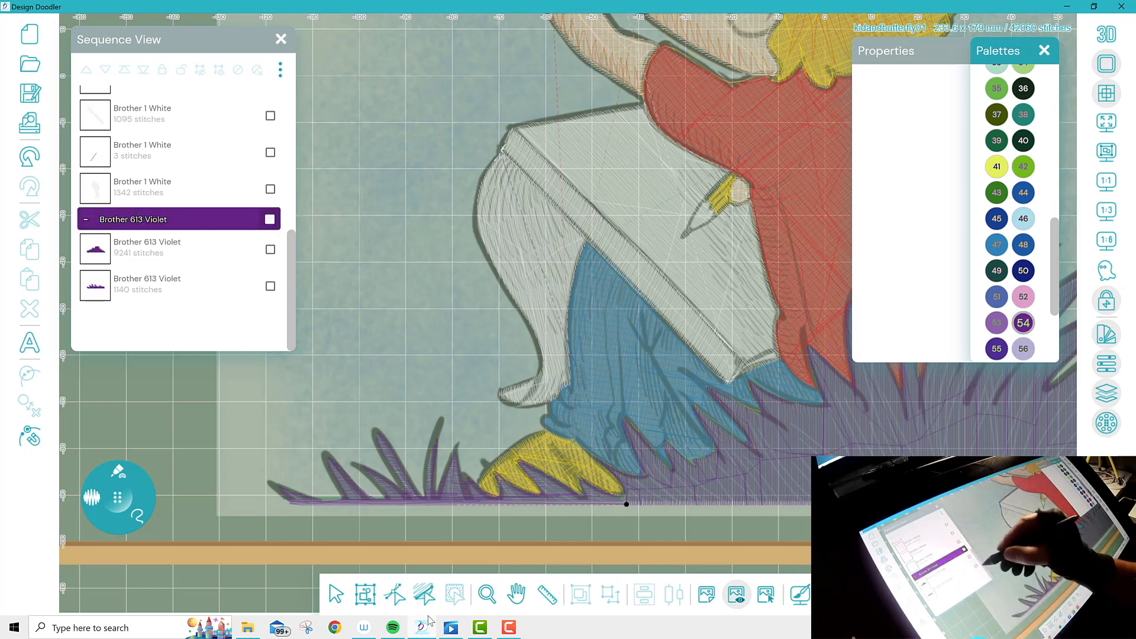
left_click(178, 284)
left_click(423, 595)
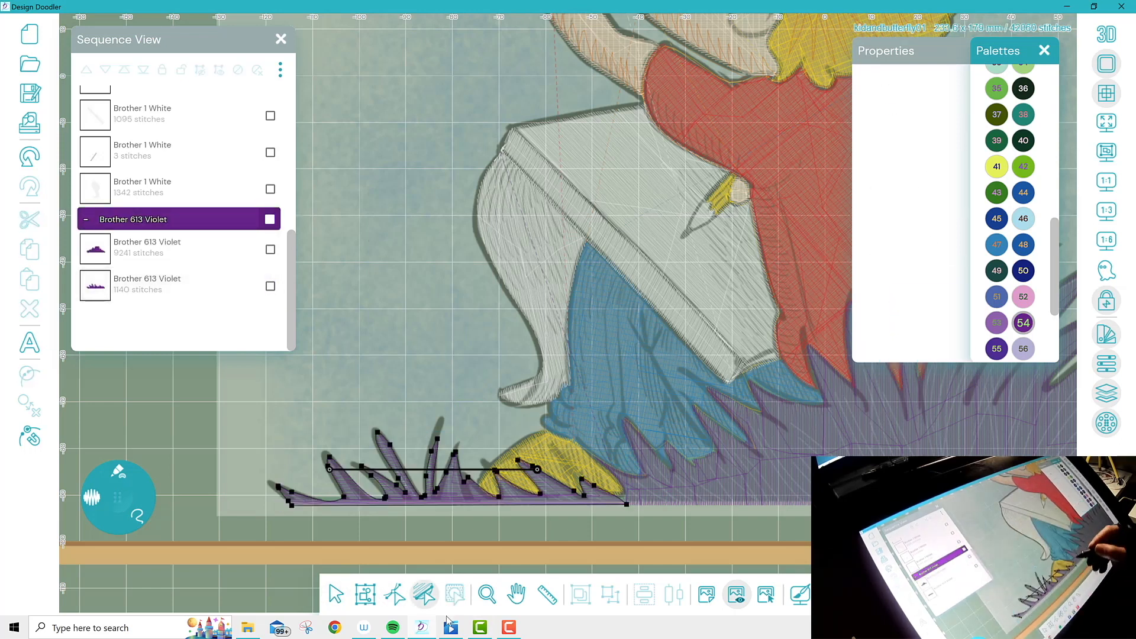
left_click_drag(538, 461, 449, 505)
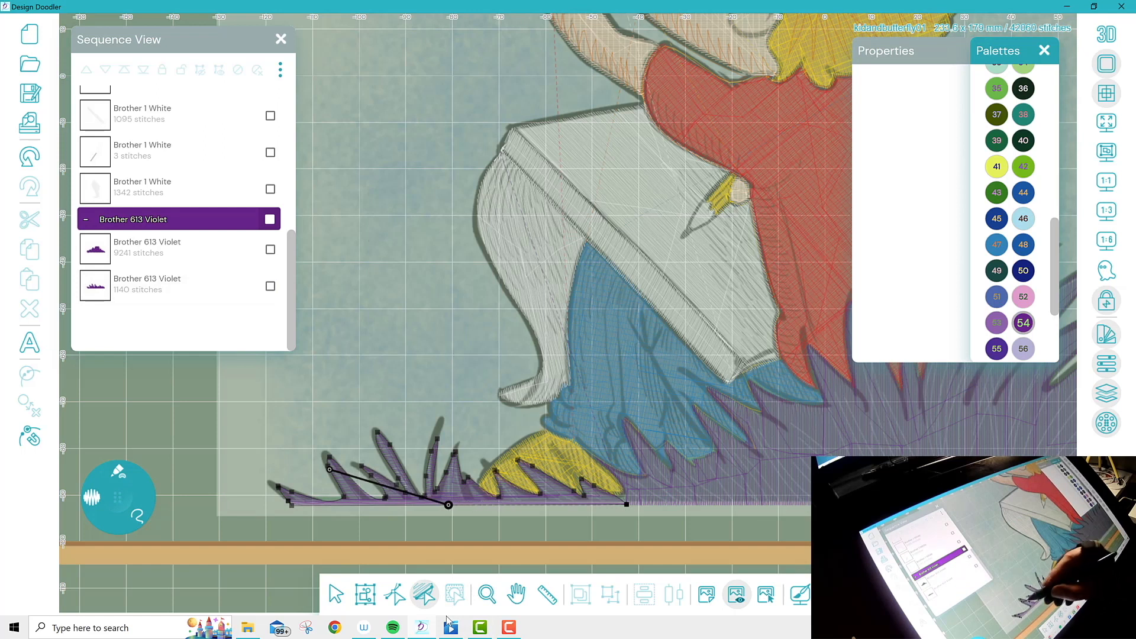
left_click_drag(330, 470, 449, 467)
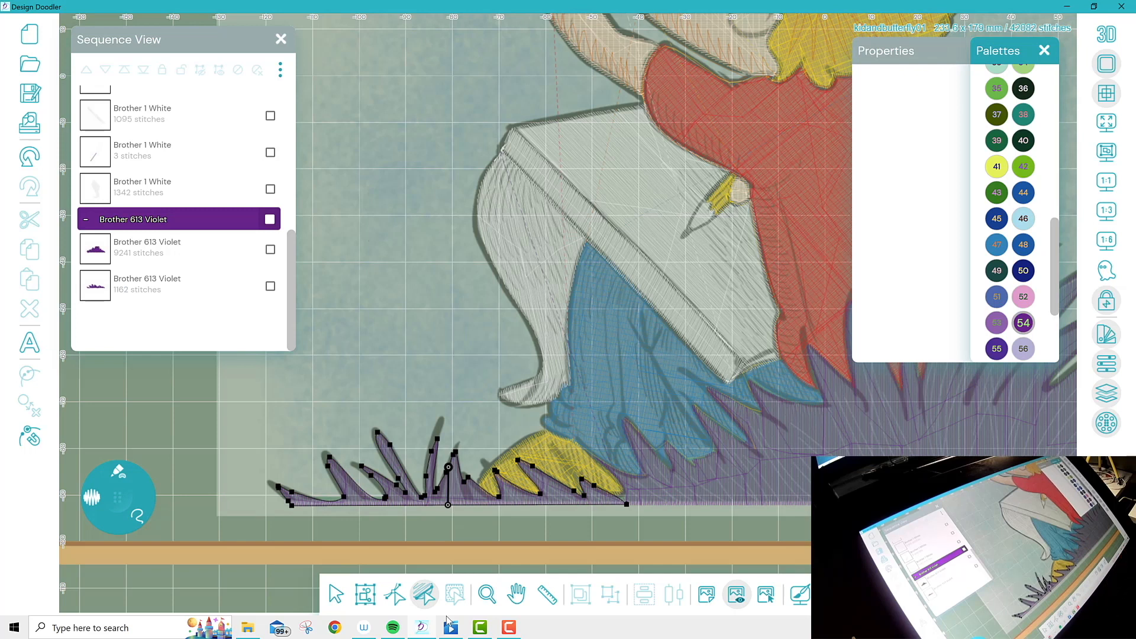
Turn on the 3D view and recolour both Violet grass fills to palette colour 43, Brother 515 Moss Green
left_click(1106, 33)
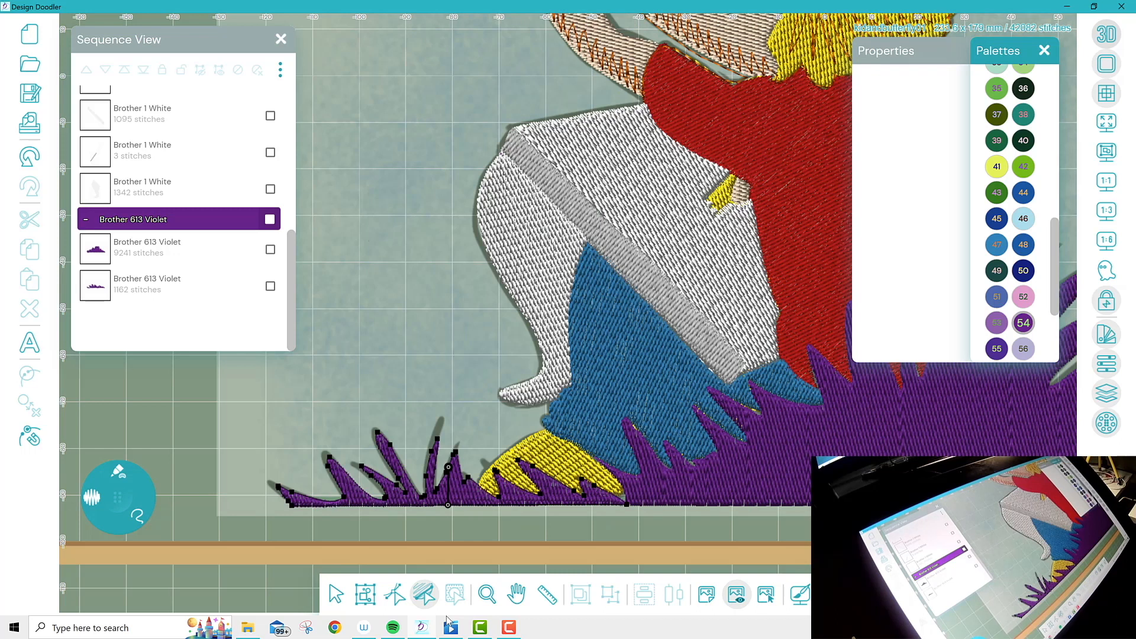
left_click(270, 219)
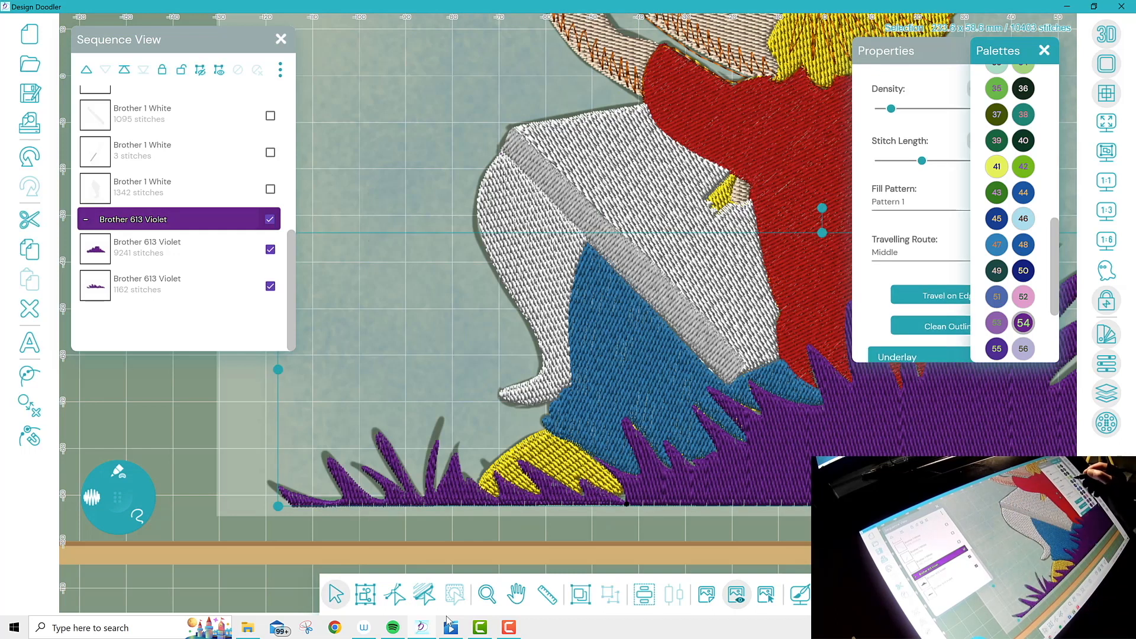
left_click(997, 192)
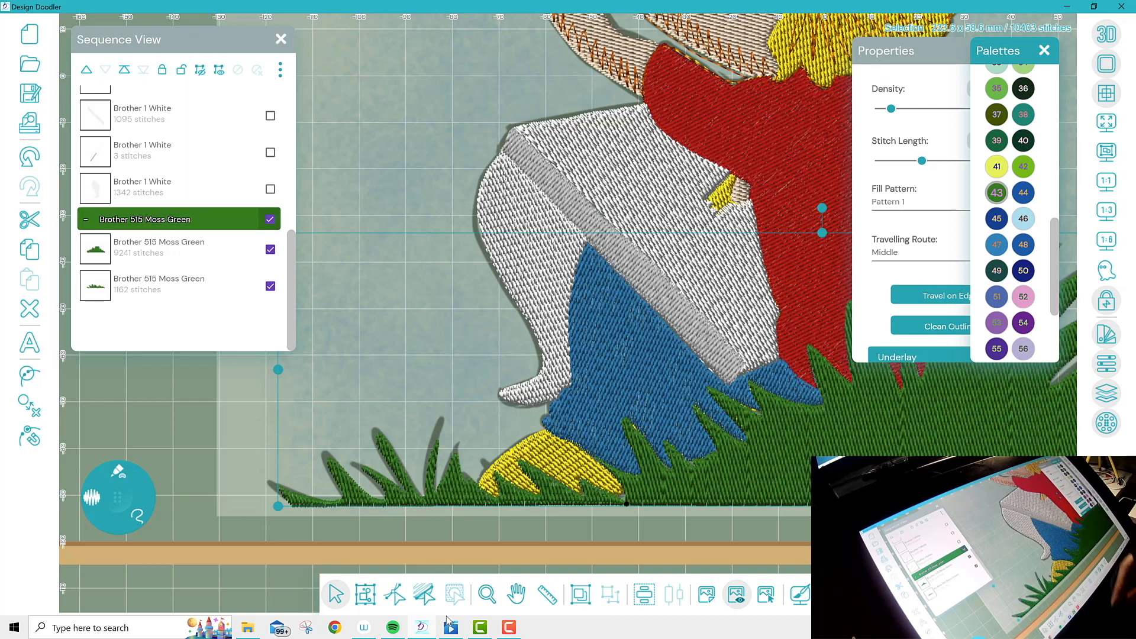
Examine the whole kid-and-butterfly design with the green grass in the 3D stitch preview
left_click(488, 594)
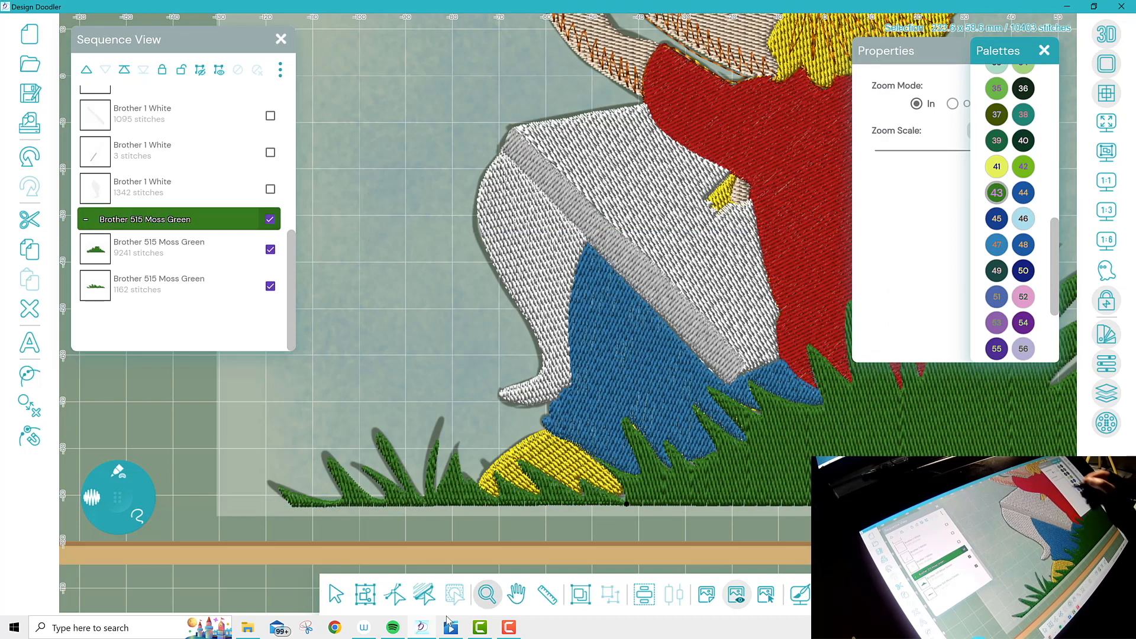
left_click(952, 104)
left_click(1044, 50)
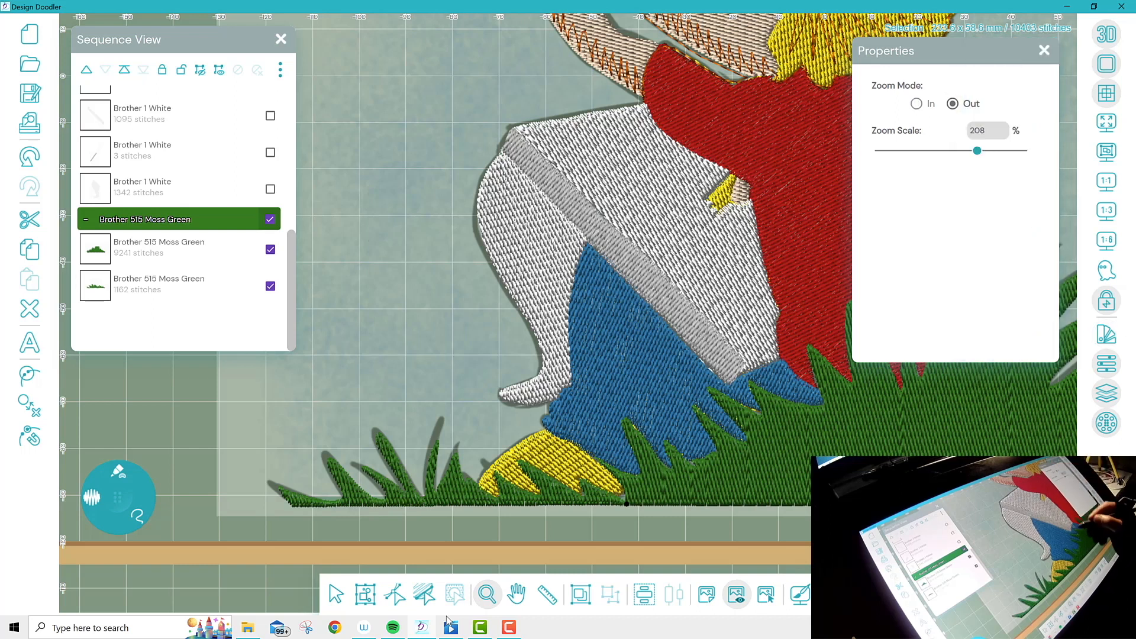
left_click(780, 329)
left_click(771, 364)
left_click(771, 364)
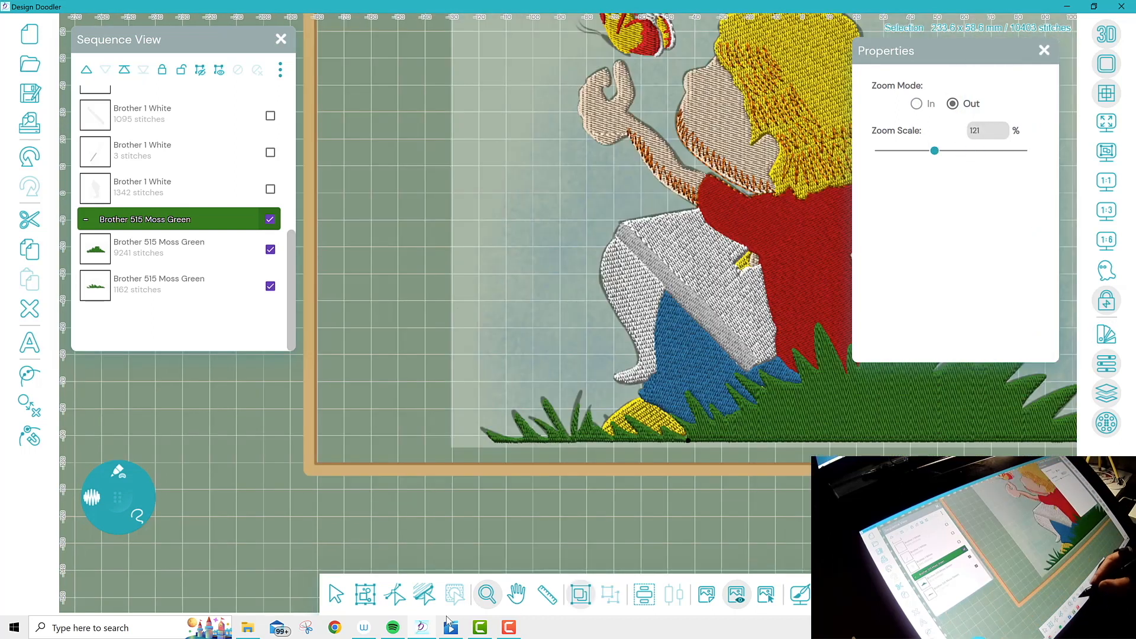
left_click(769, 370)
left_click(516, 594)
left_click_drag(799, 402, 571, 444)
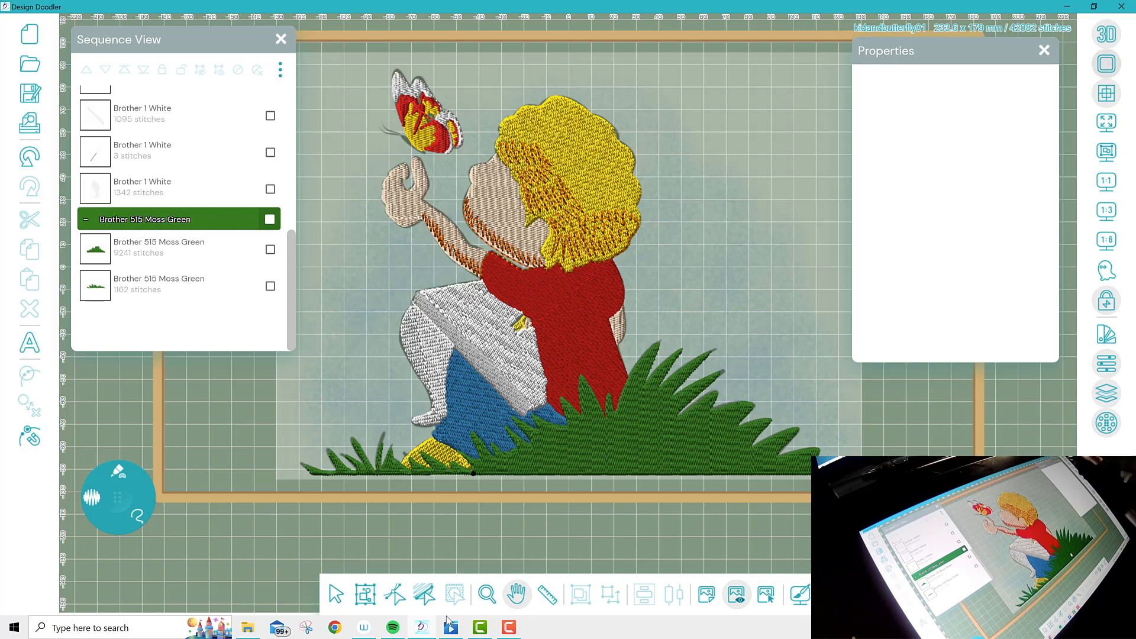
Turn off the 3D view and collapse the Moss Green and White groups in the sequence list
key("3")
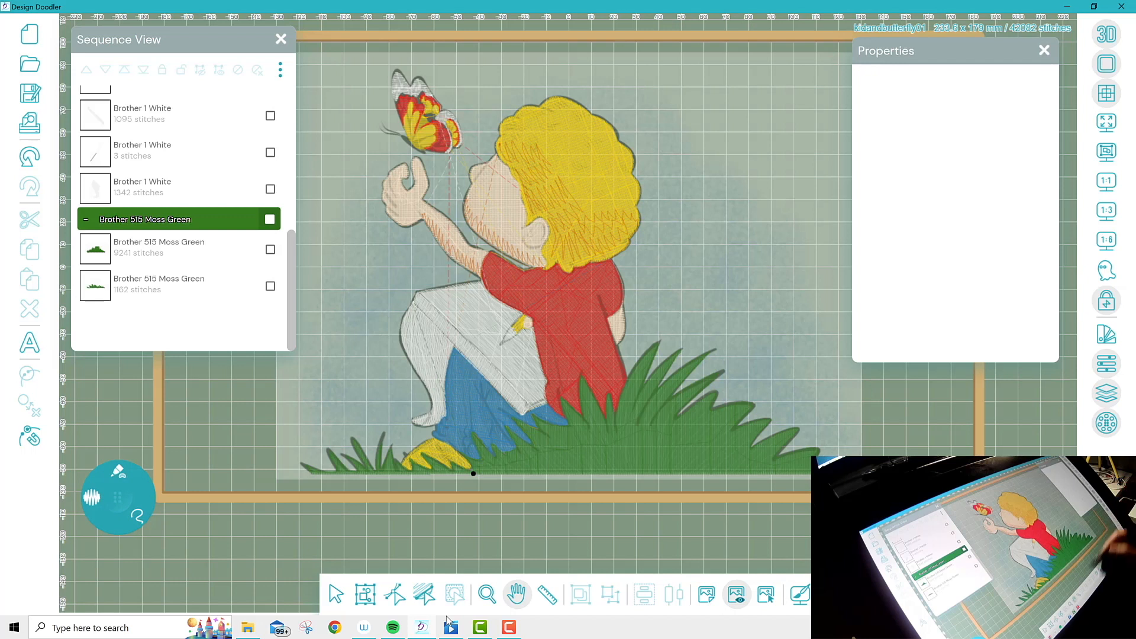
left_click(487, 594)
left_click(917, 104)
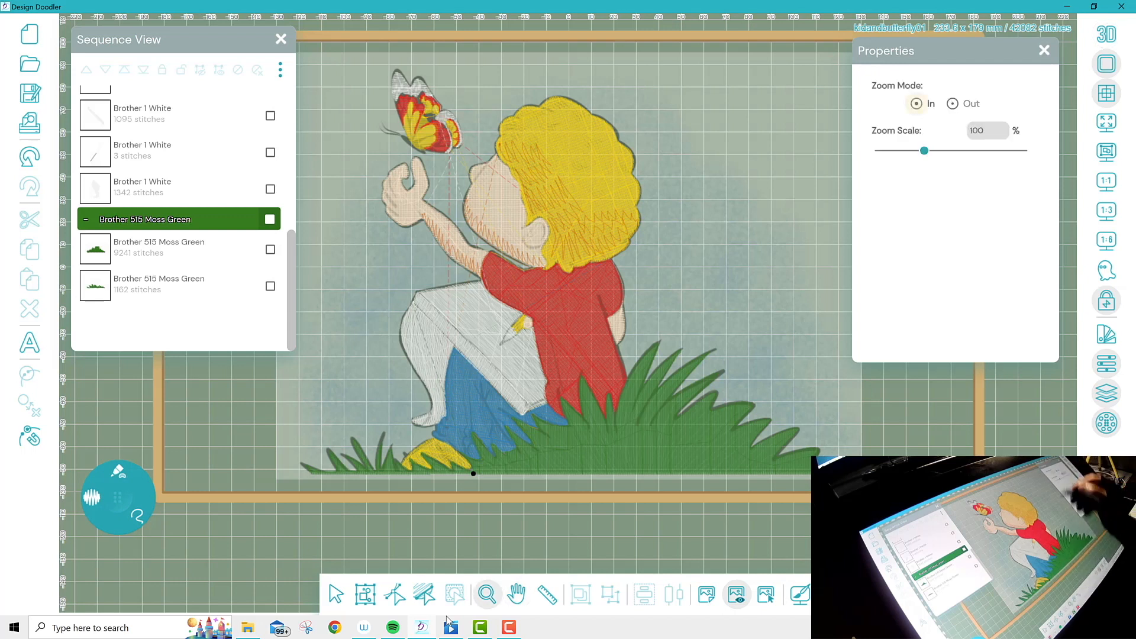
left_click(601, 448)
left_click(601, 447)
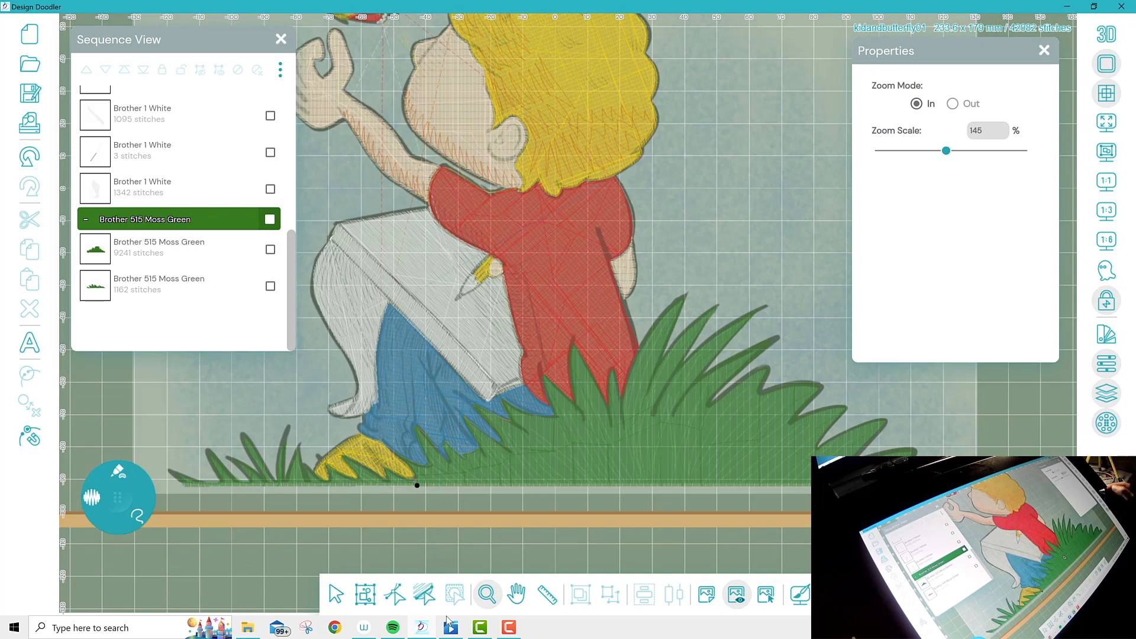
left_click(1105, 334)
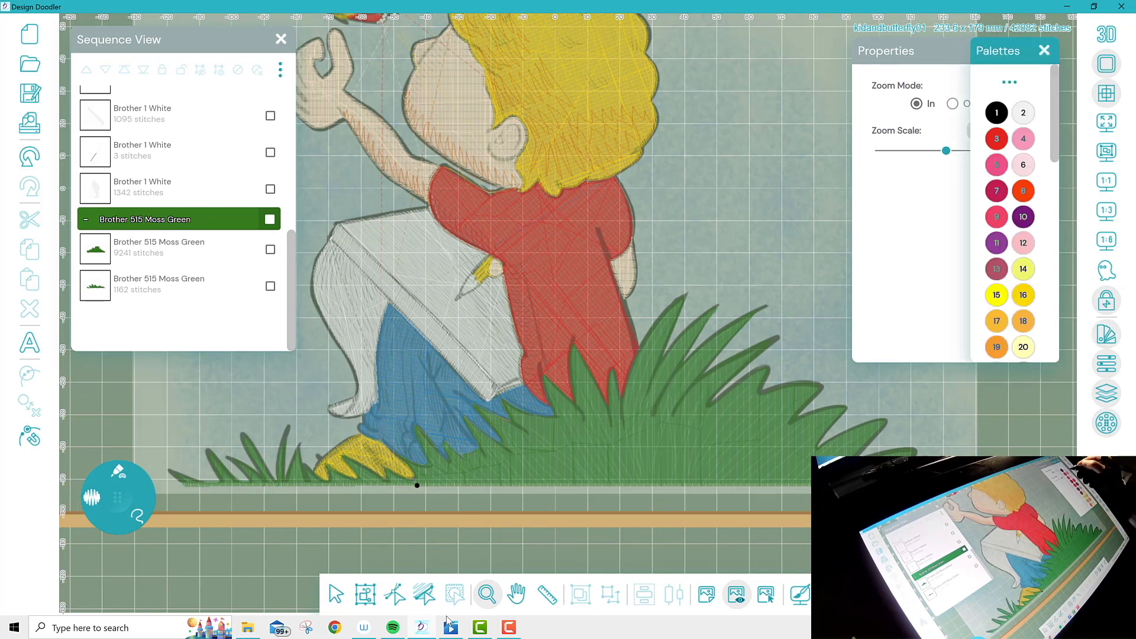
left_click(86, 219)
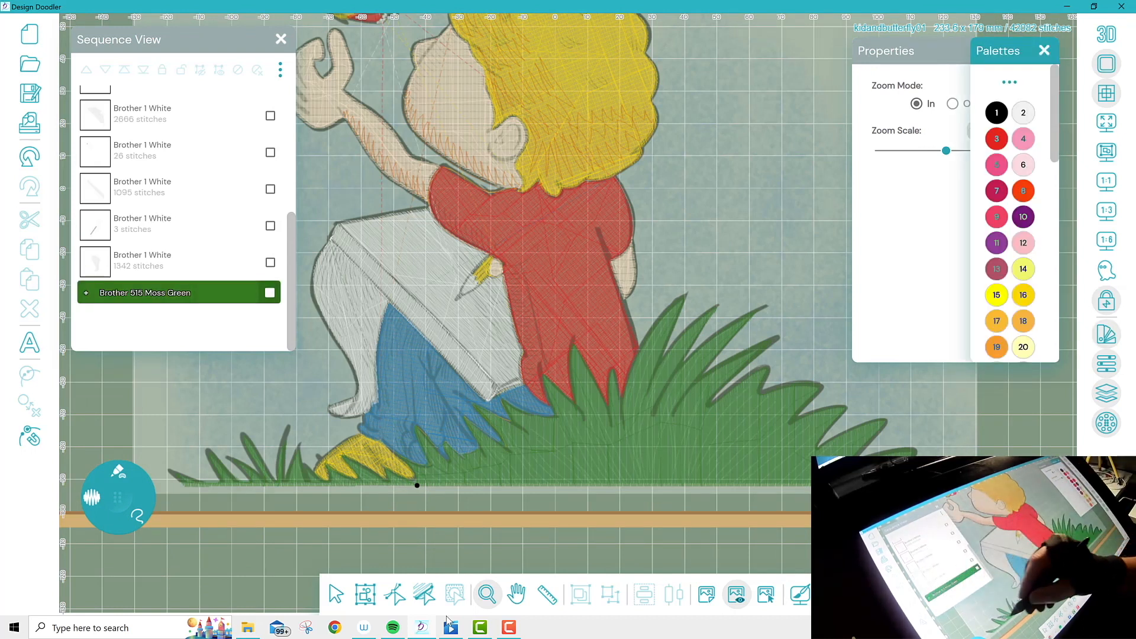
left_click_drag(291, 261, 291, 134)
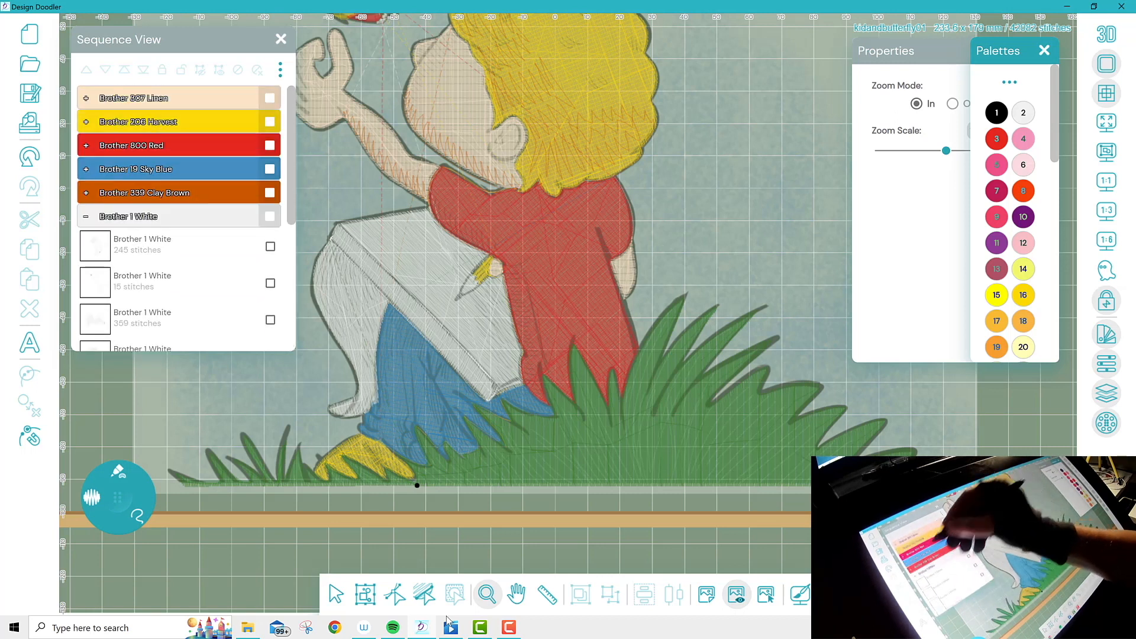
left_click(86, 216)
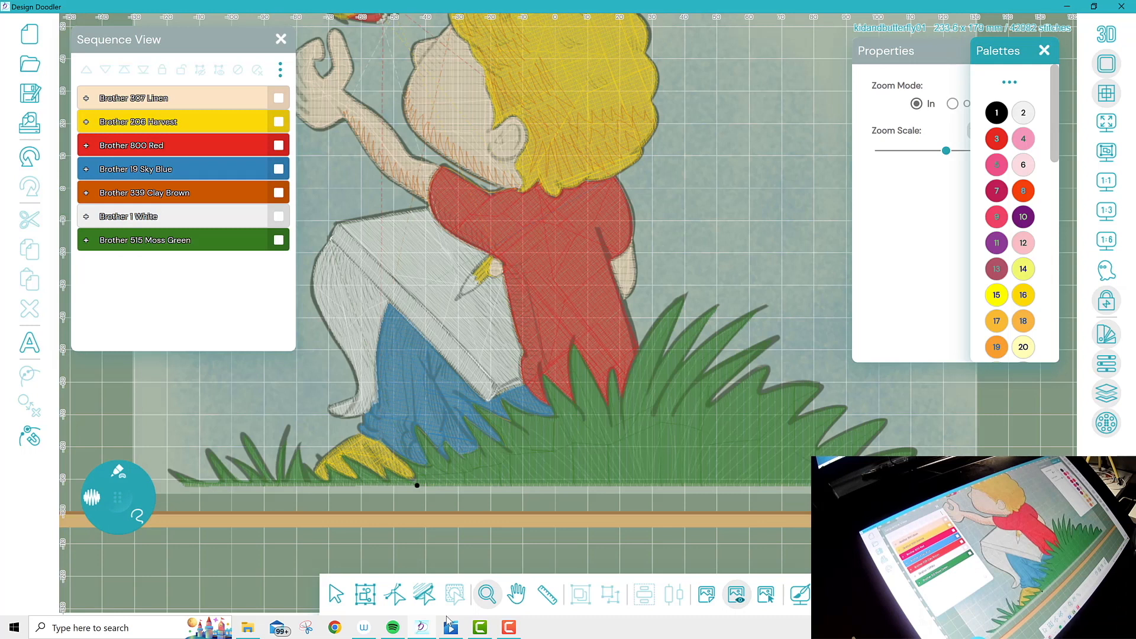
Draw blade detail lines as running stitches across both grass areas in palette colour 41, Brother 27 Fresh Green
scroll(1010, 237, "down", 5)
scroll(1010, 237, "down", 4)
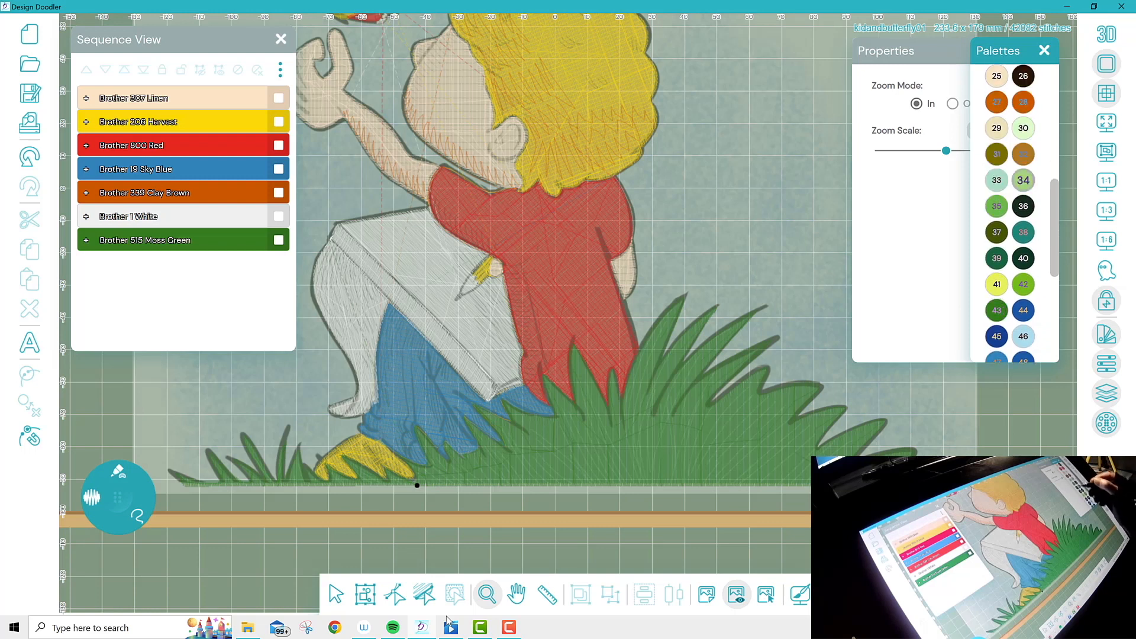
left_click(997, 284)
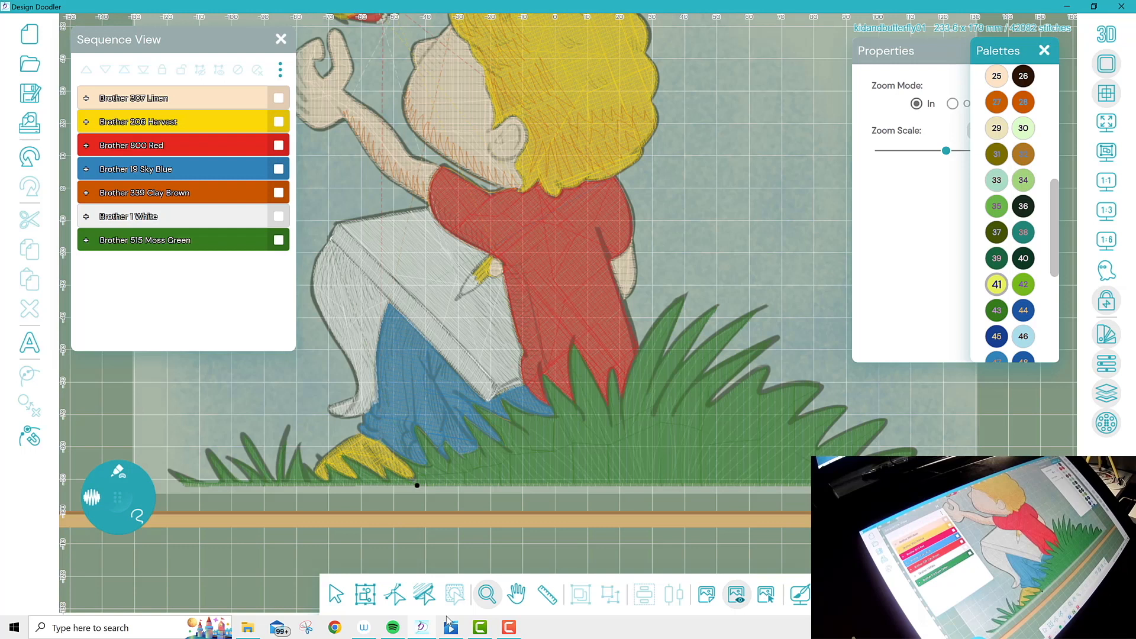
left_click(1044, 50)
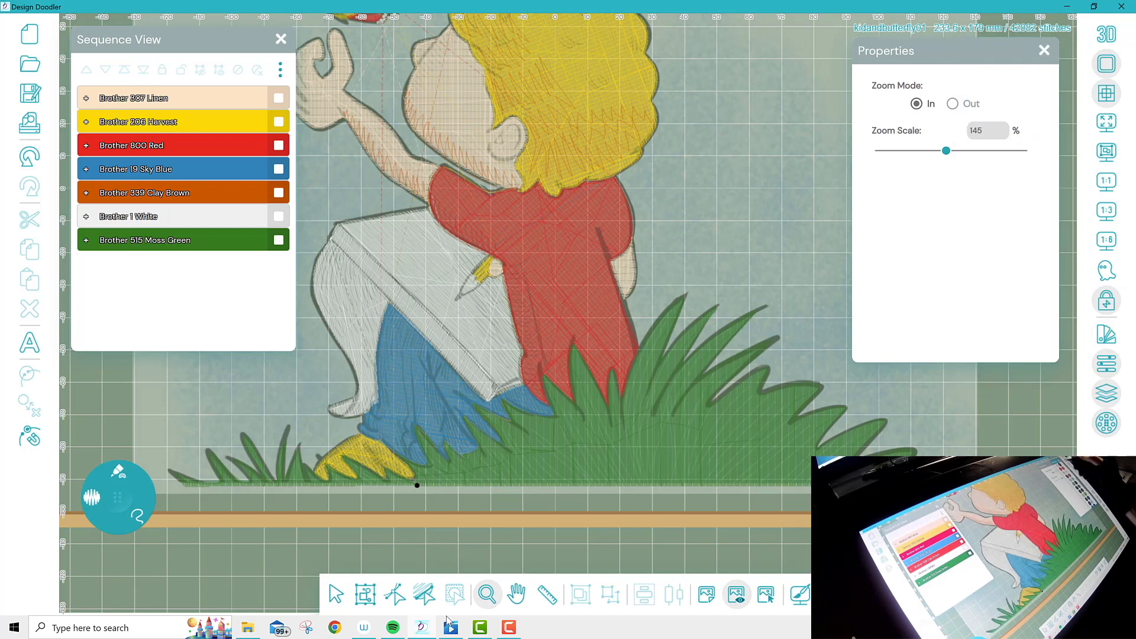
left_click(118, 472)
left_click(135, 456)
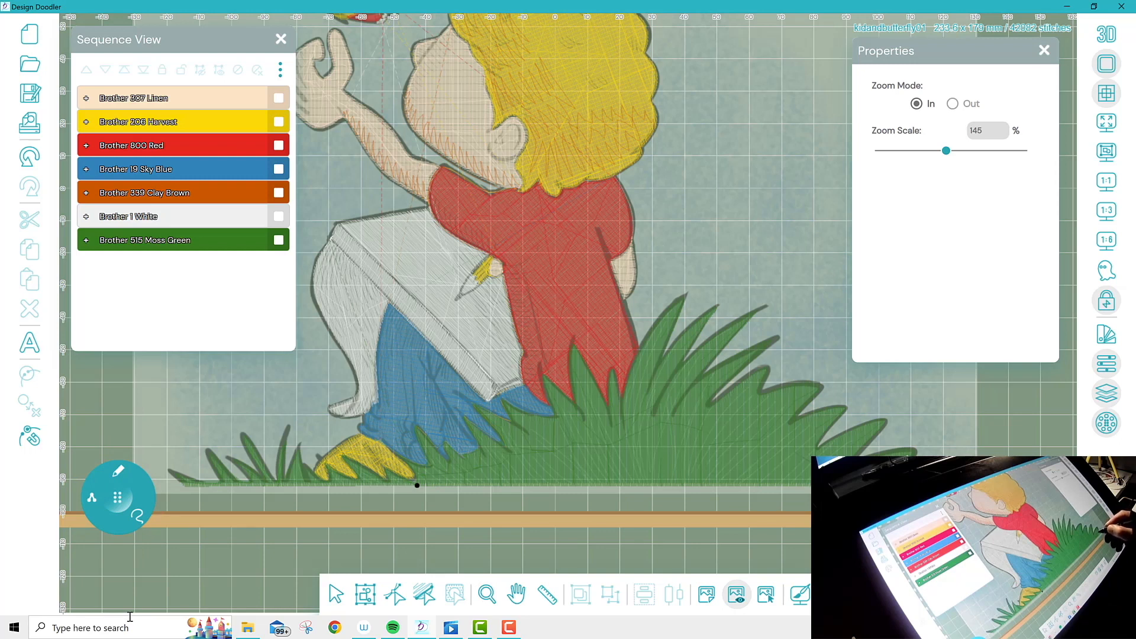
mouse_move(845, 454)
left_mouse_down()
mouse_move(865, 433)
mouse_move(792, 475)
mouse_move(850, 435)
mouse_move(828, 418)
mouse_move(745, 478)
mouse_move(730, 476)
mouse_move(786, 398)
mouse_move(704, 475)
mouse_move(749, 391)
mouse_move(684, 474)
mouse_move(691, 441)
mouse_move(670, 475)
mouse_move(713, 377)
mouse_move(644, 478)
mouse_move(694, 369)
mouse_move(643, 477)
mouse_move(627, 478)
mouse_move(647, 416)
mouse_move(676, 377)
mouse_move(626, 474)
mouse_move(659, 377)
mouse_move(623, 475)
mouse_move(647, 356)
mouse_move(621, 474)
mouse_move(599, 473)
mouse_move(615, 411)
mouse_move(580, 378)
mouse_move(520, 419)
mouse_move(564, 477)
mouse_move(501, 422)
mouse_move(544, 483)
left_mouse_up()
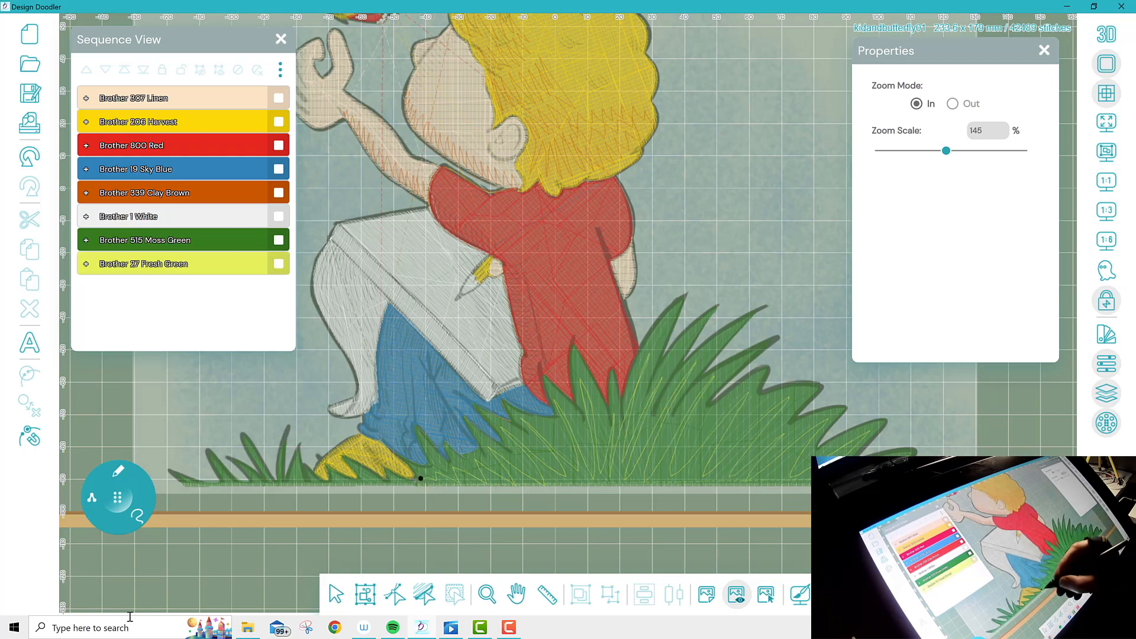
mouse_move(420, 478)
left_mouse_down()
mouse_move(314, 480)
mouse_move(299, 466)
mouse_move(286, 479)
mouse_move(193, 485)
left_mouse_up()
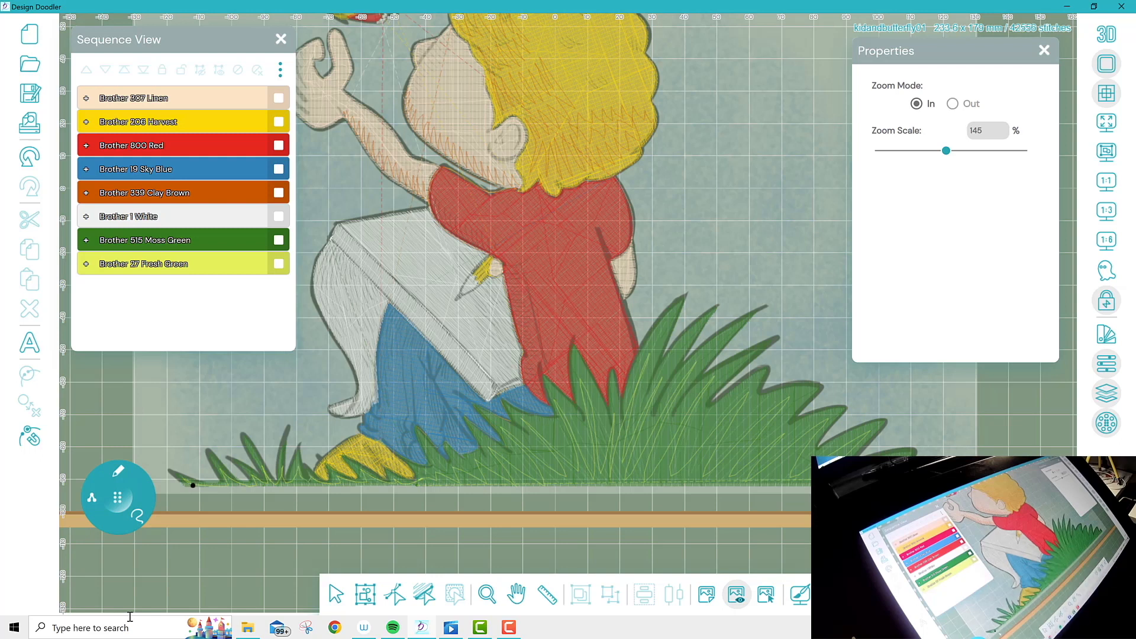
Examine the grass detail lines in the 3D stitch preview, and move up to the kid and butterfly
left_click(1106, 34)
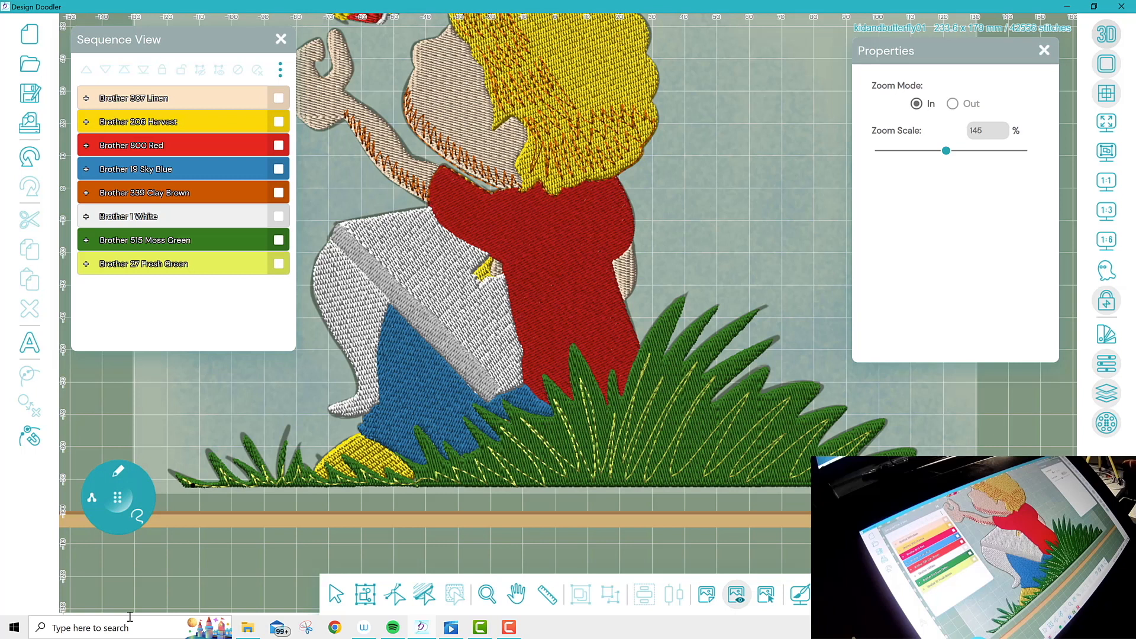
left_click(517, 594)
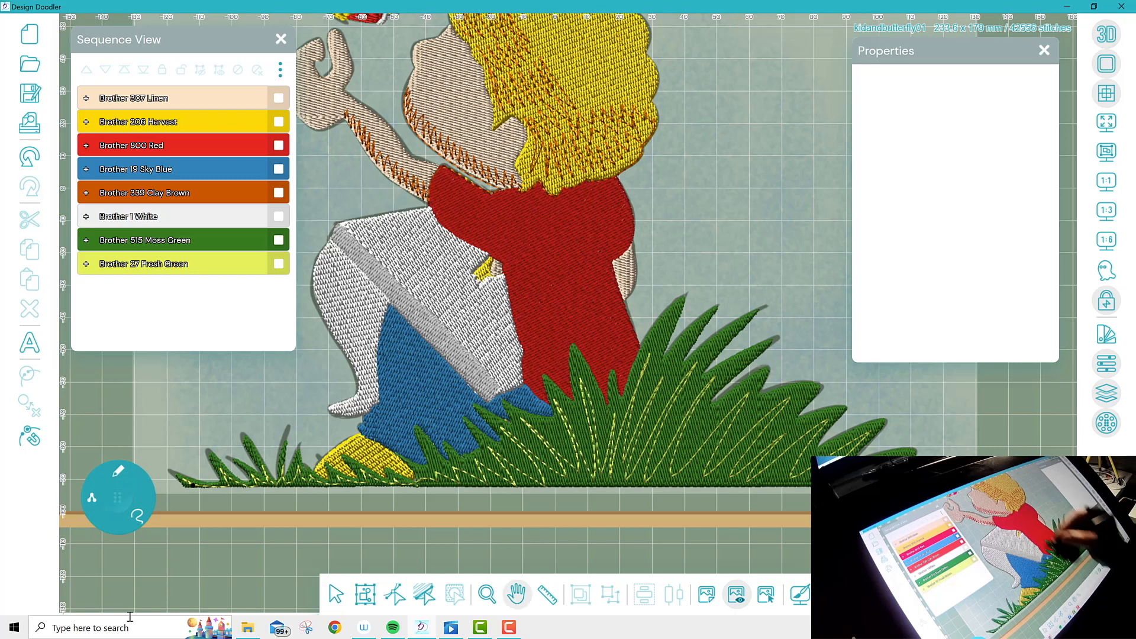
left_click_drag(603, 337, 679, 425)
left_click_drag(615, 331, 631, 357)
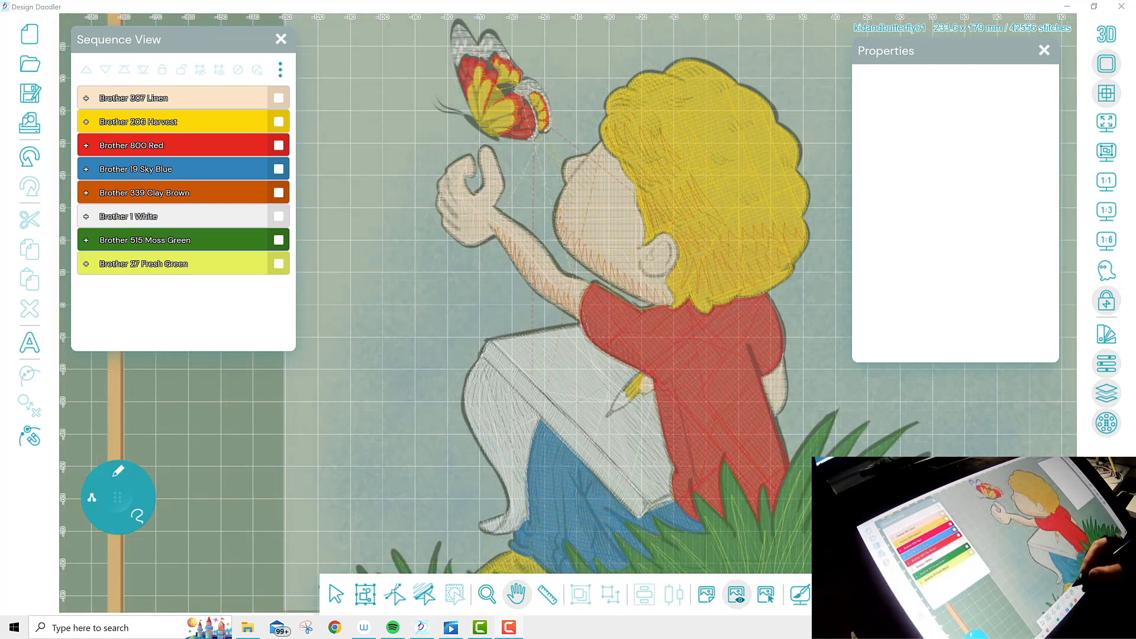
Draw the butterfly's two antennae as running stitches in palette colour 1, Brother 900 Black, and continue the line through the head to the wing base
left_click(488, 594)
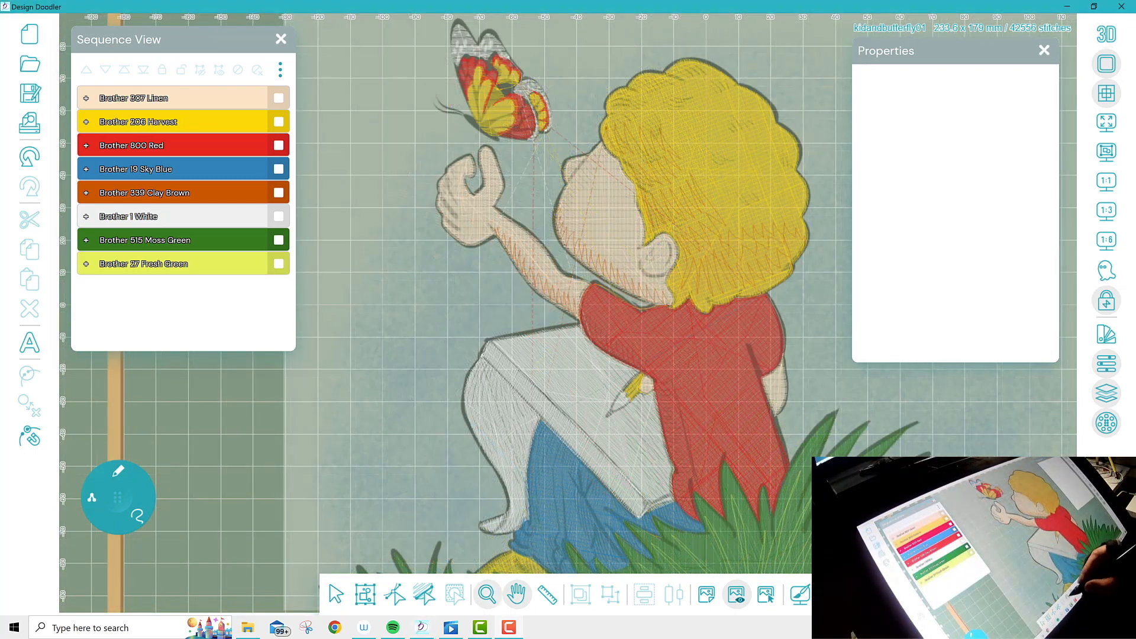
left_click(916, 104)
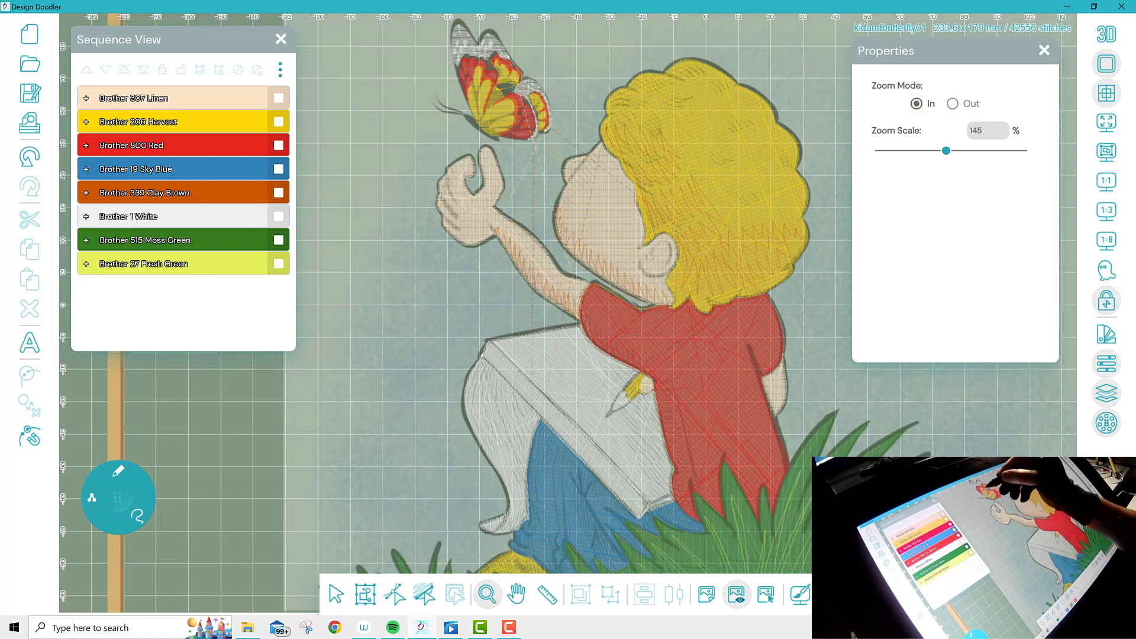
left_click(494, 77)
left_click(494, 77)
left_click(494, 77)
left_click(493, 77)
left_click(486, 65)
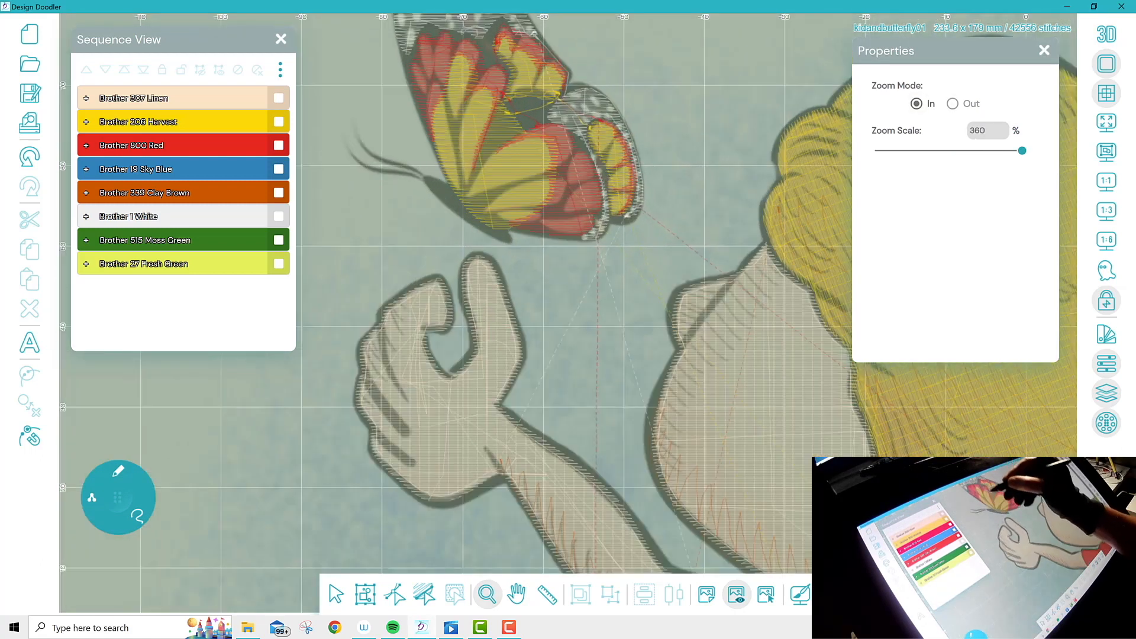
left_click(486, 65)
left_click(486, 65)
left_click(487, 65)
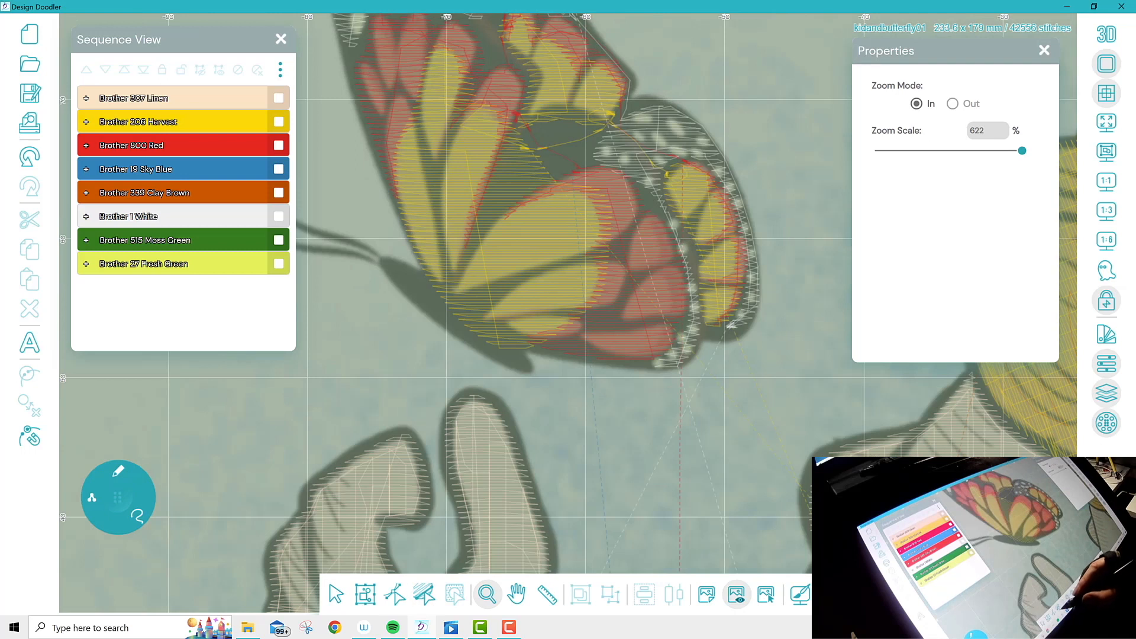
left_click(517, 593)
left_click_drag(537, 219, 580, 381)
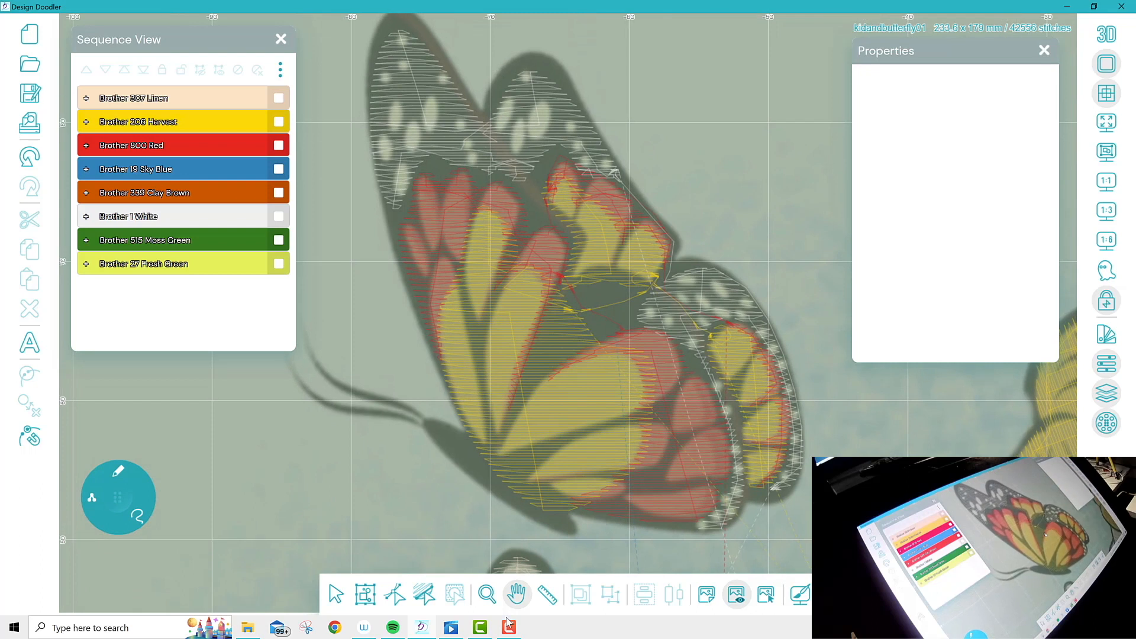
left_click_drag(580, 379, 615, 377)
left_click(29, 435)
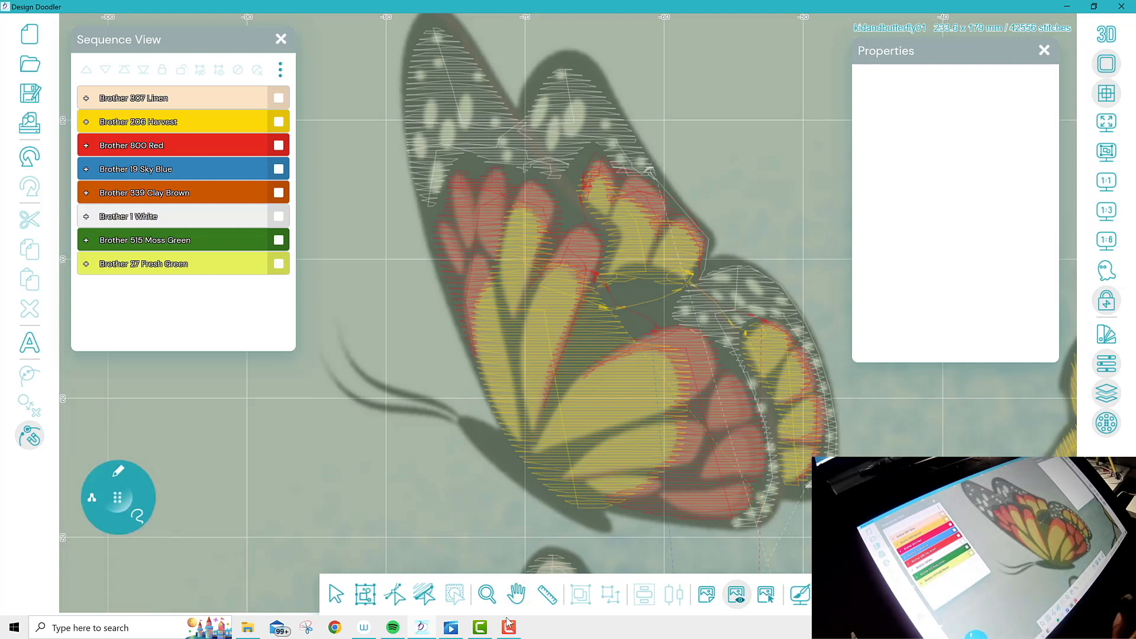
left_click(1105, 334)
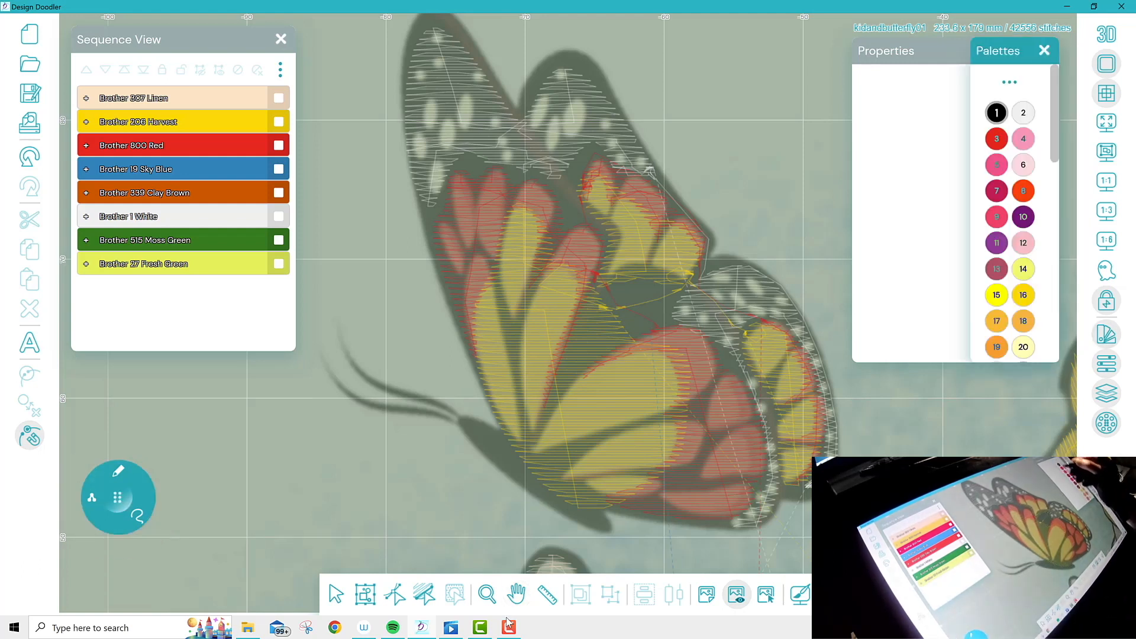
left_click(1106, 334)
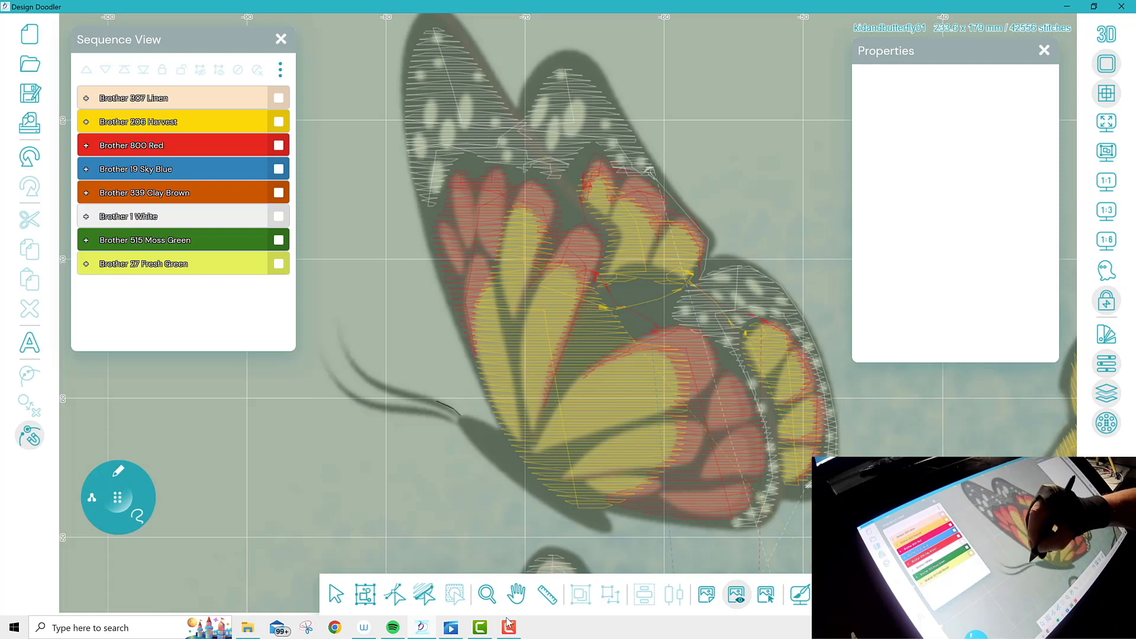
mouse_move(413, 393)
left_mouse_down()
mouse_move(363, 371)
mouse_move(340, 332)
left_mouse_up()
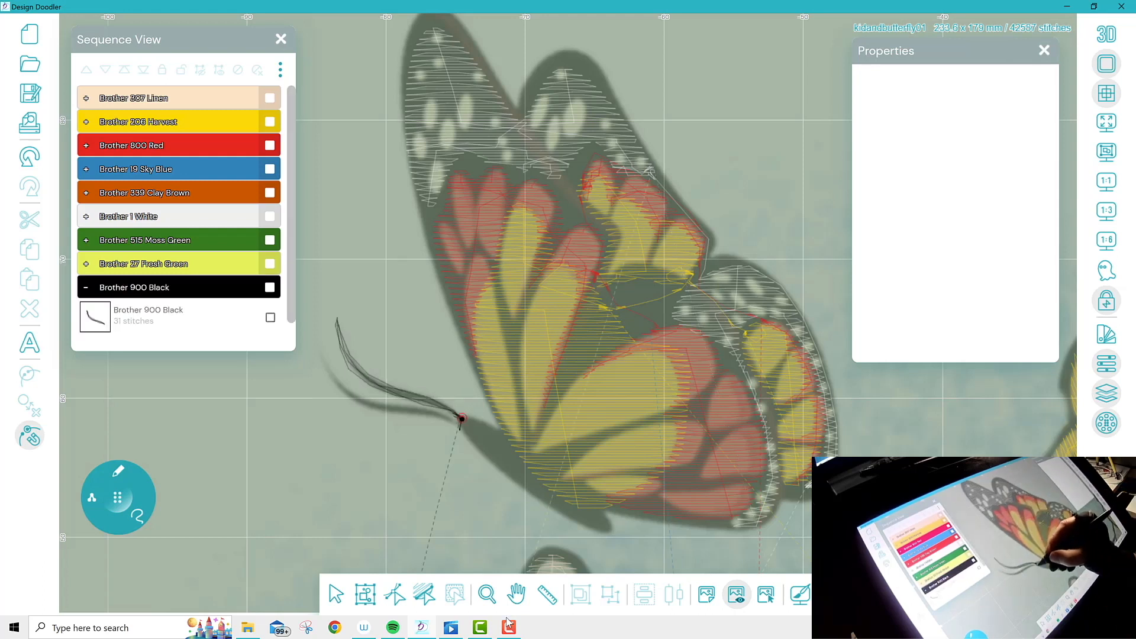
mouse_move(427, 411)
left_mouse_down()
mouse_move(360, 398)
mouse_move(334, 377)
left_mouse_up()
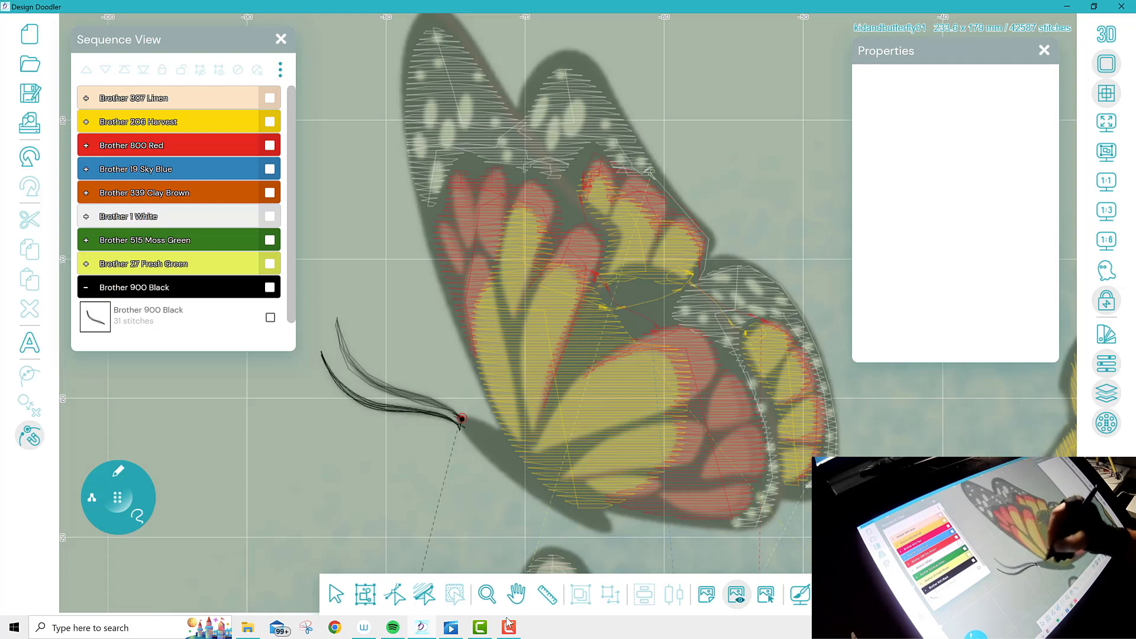
left_click_drag(462, 418, 465, 428)
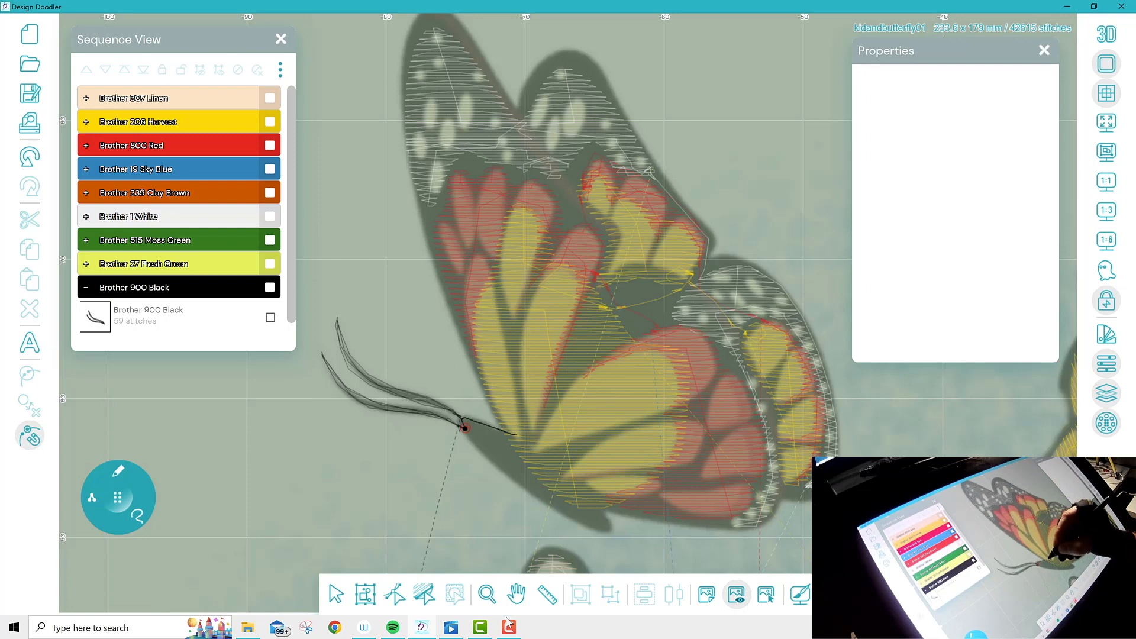
left_click(520, 436)
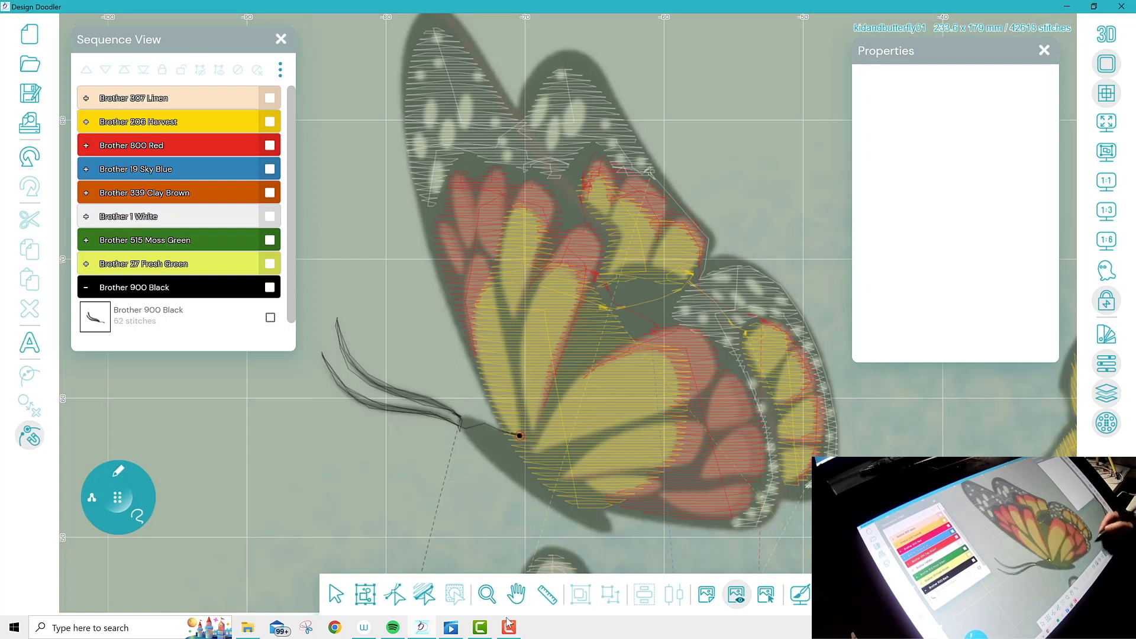
Outline the butterfly's body, wing veins and the dark area between the wings as one closed black fill shape starting at the wing base
left_click(119, 470)
left_click(109, 545)
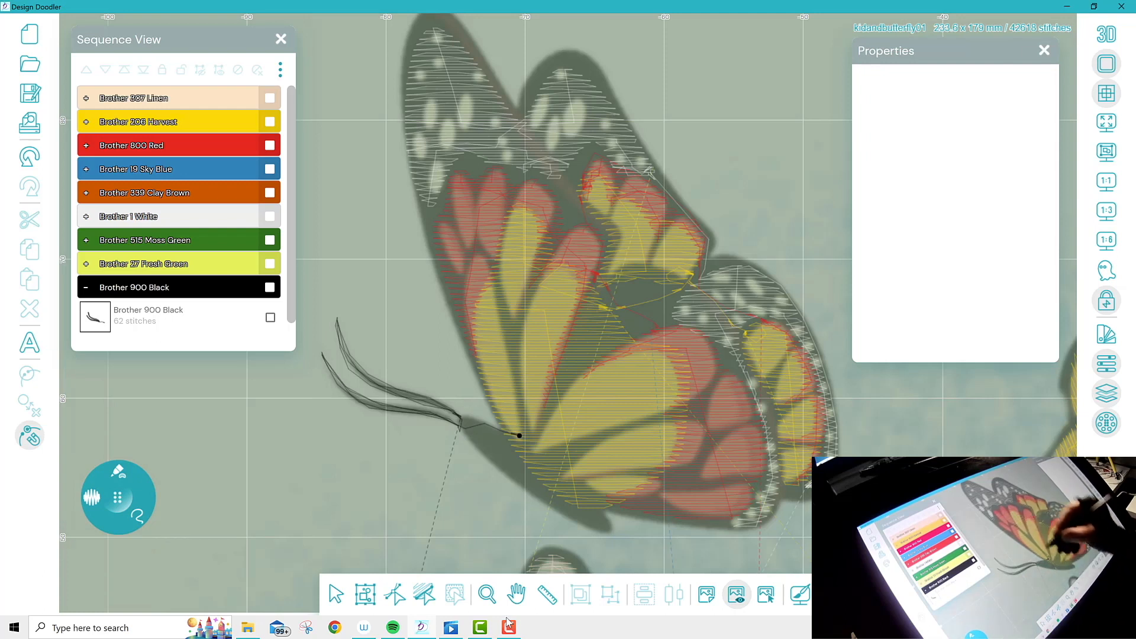
left_click_drag(514, 391, 492, 276)
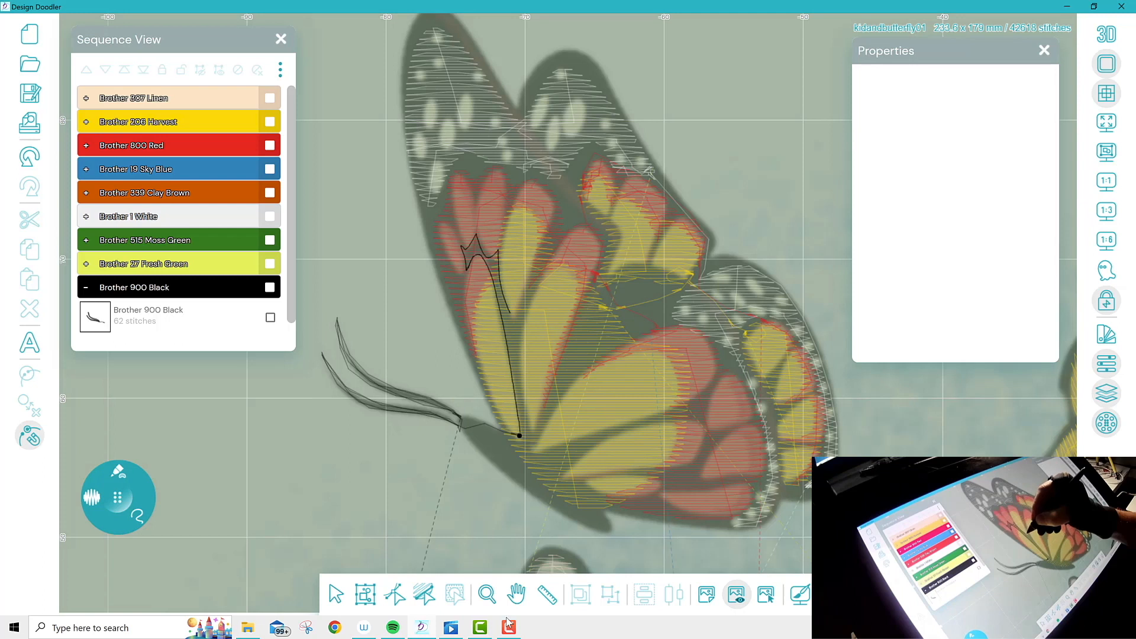
left_click_drag(522, 292, 557, 210)
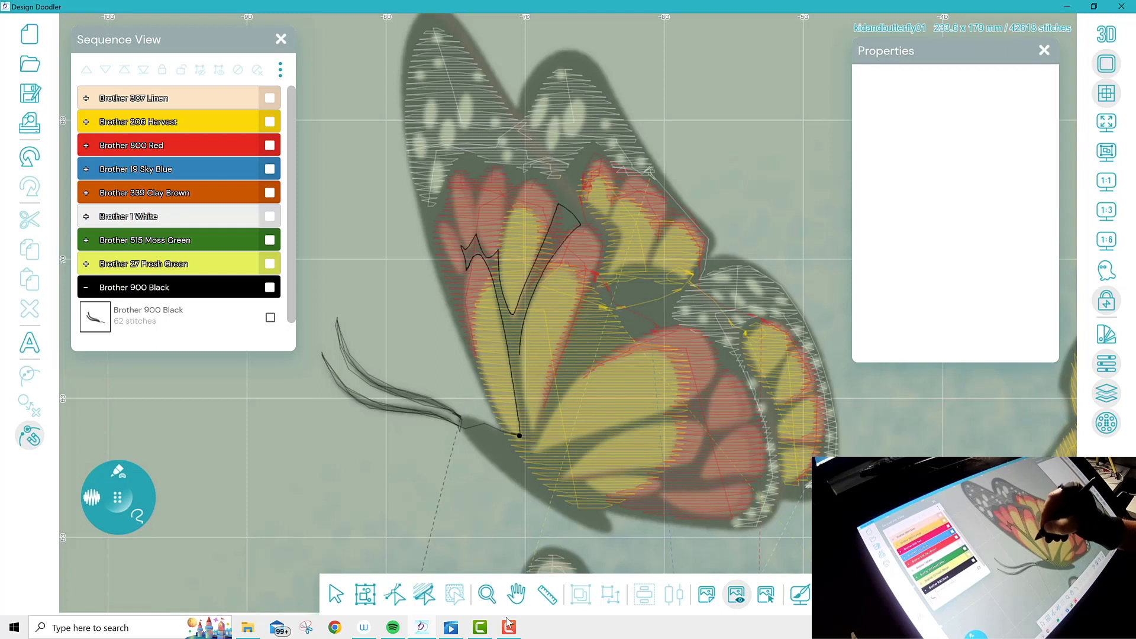
left_click_drag(524, 408, 520, 377)
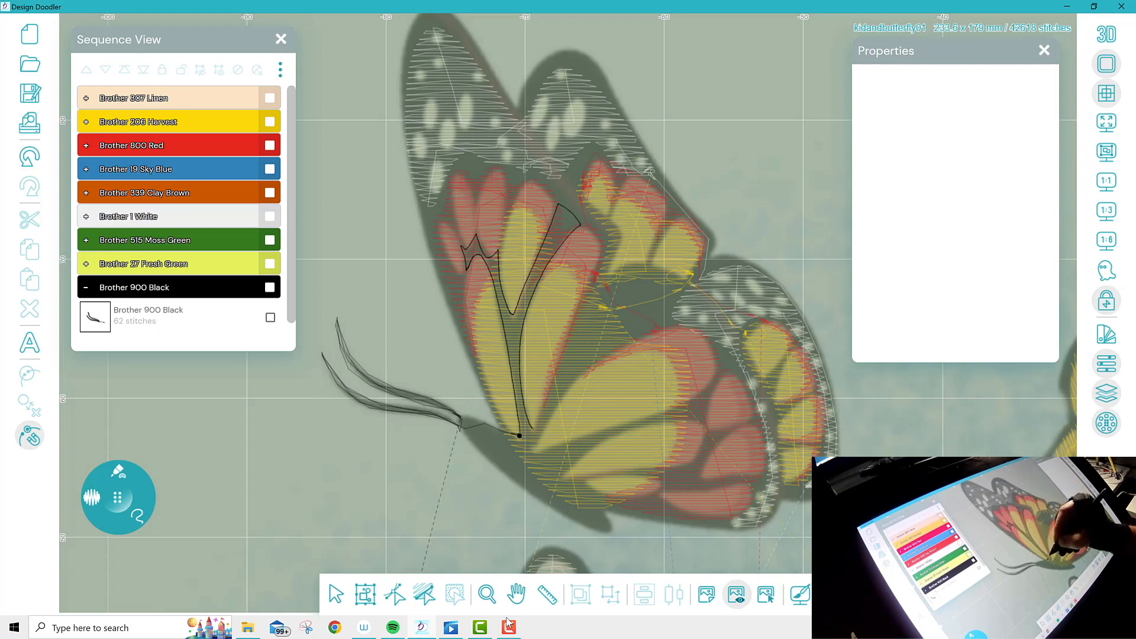
left_click_drag(536, 422, 599, 258)
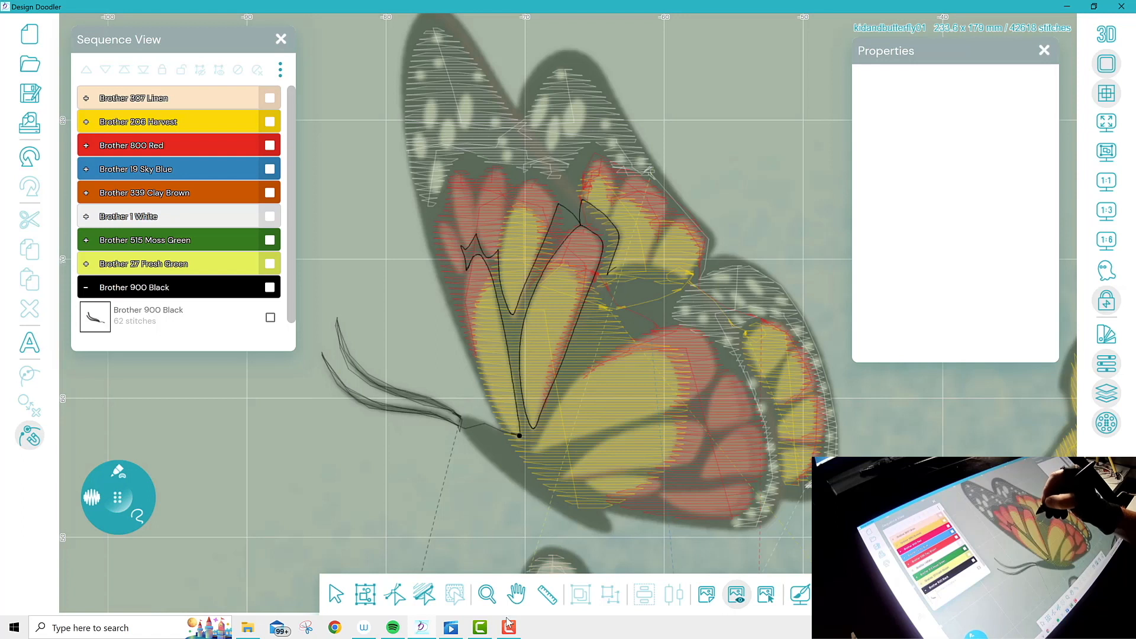
mouse_move(647, 254)
left_mouse_down()
mouse_move(663, 224)
mouse_move(656, 261)
mouse_move(674, 273)
mouse_move(699, 259)
left_mouse_up()
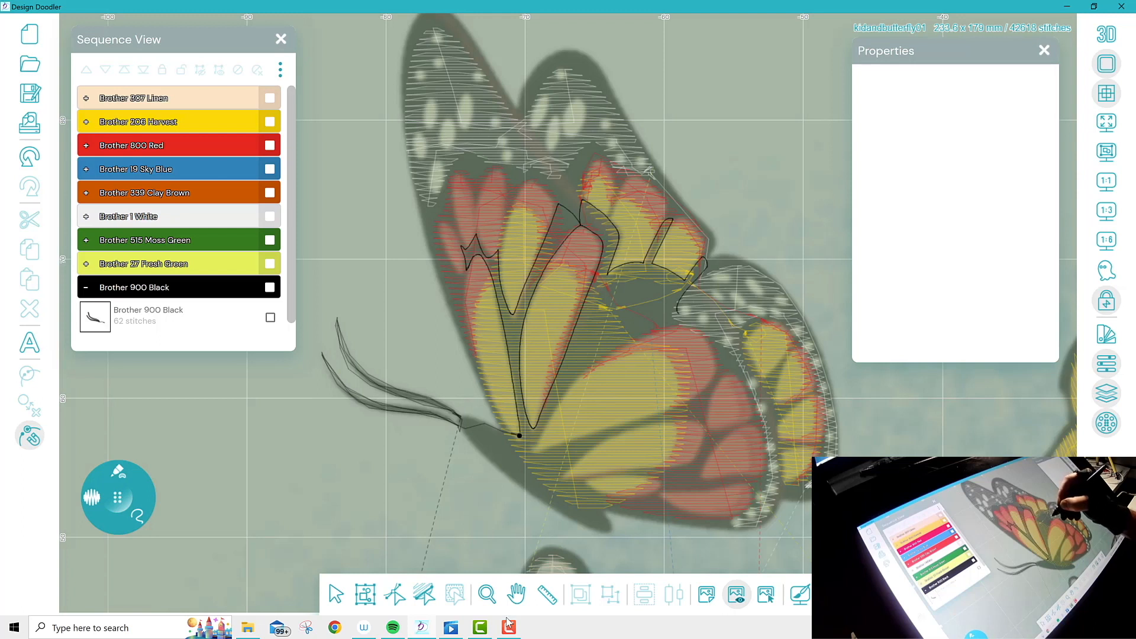
left_click_drag(687, 325, 638, 342)
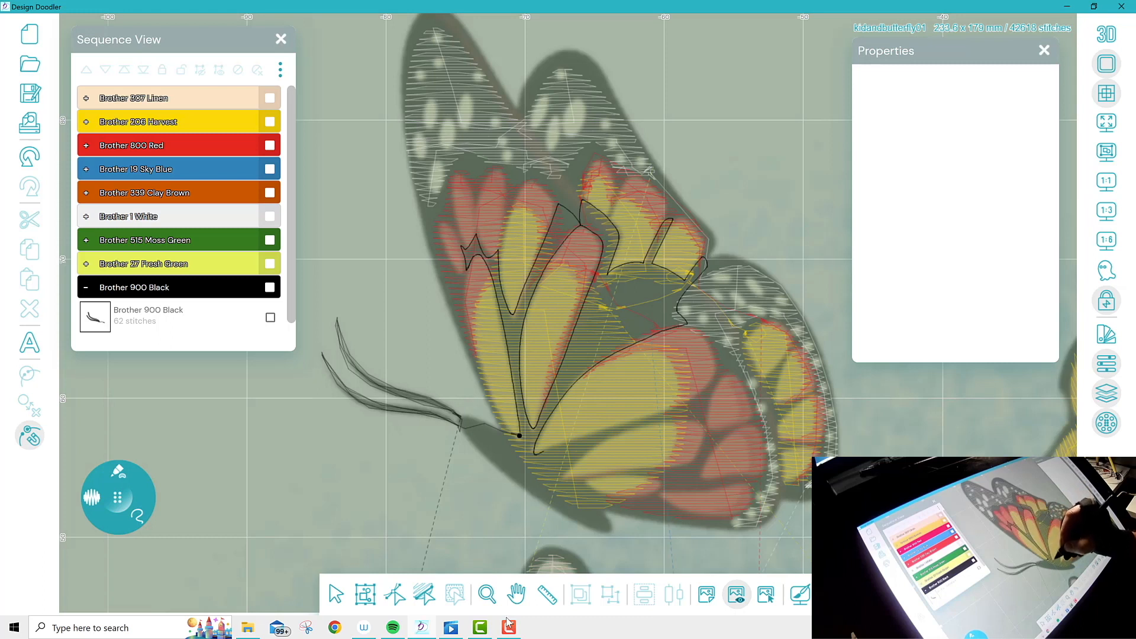
left_click_drag(616, 426, 674, 405)
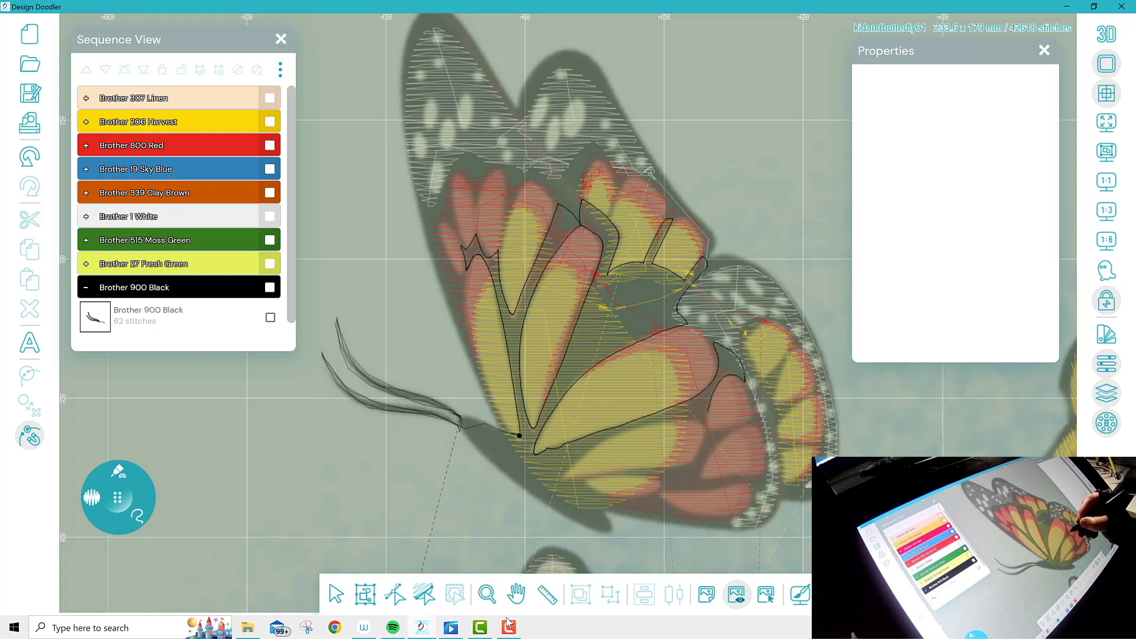
left_click_drag(706, 424, 610, 437)
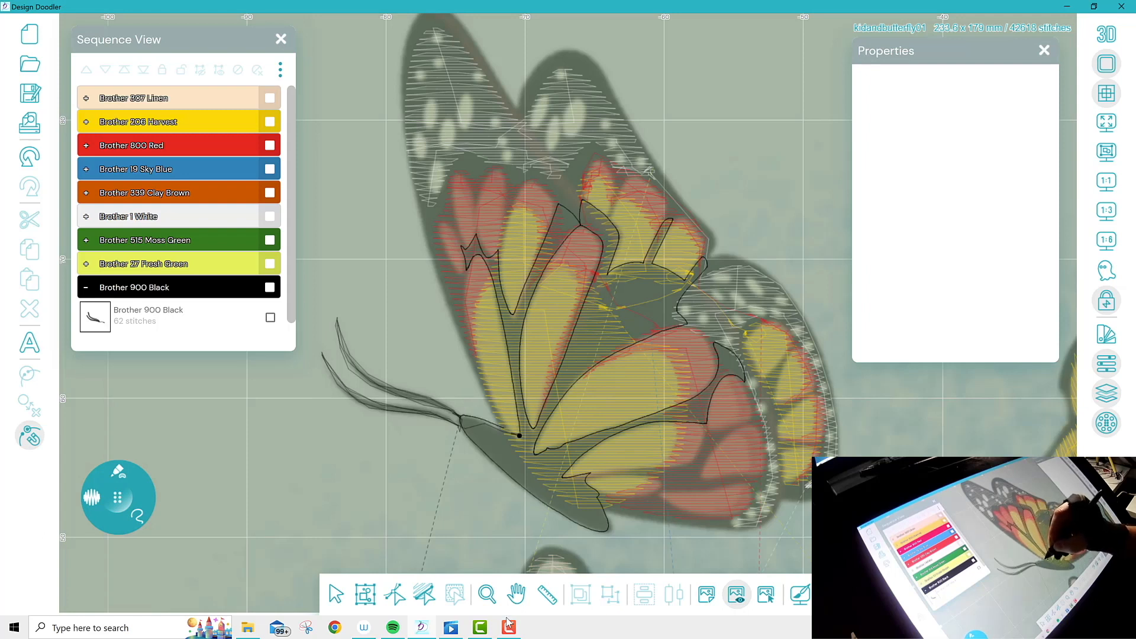
left_click(520, 433)
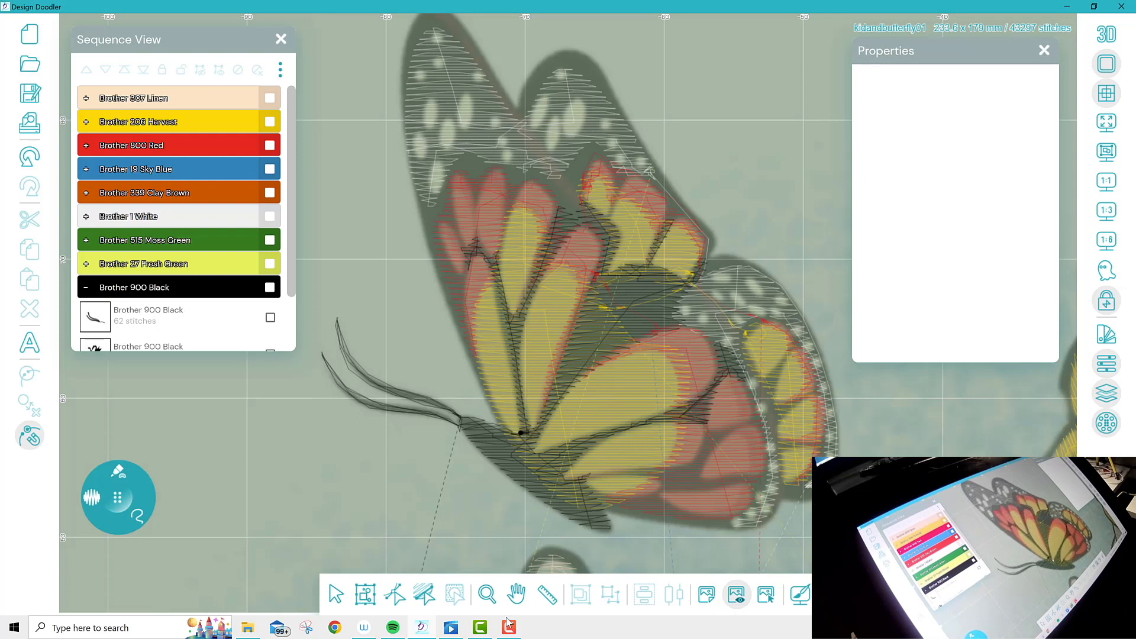
Check the black body and vein fill in the 3D stitch preview, and switch back to freehand running-stitch drawing
left_click(1107, 34)
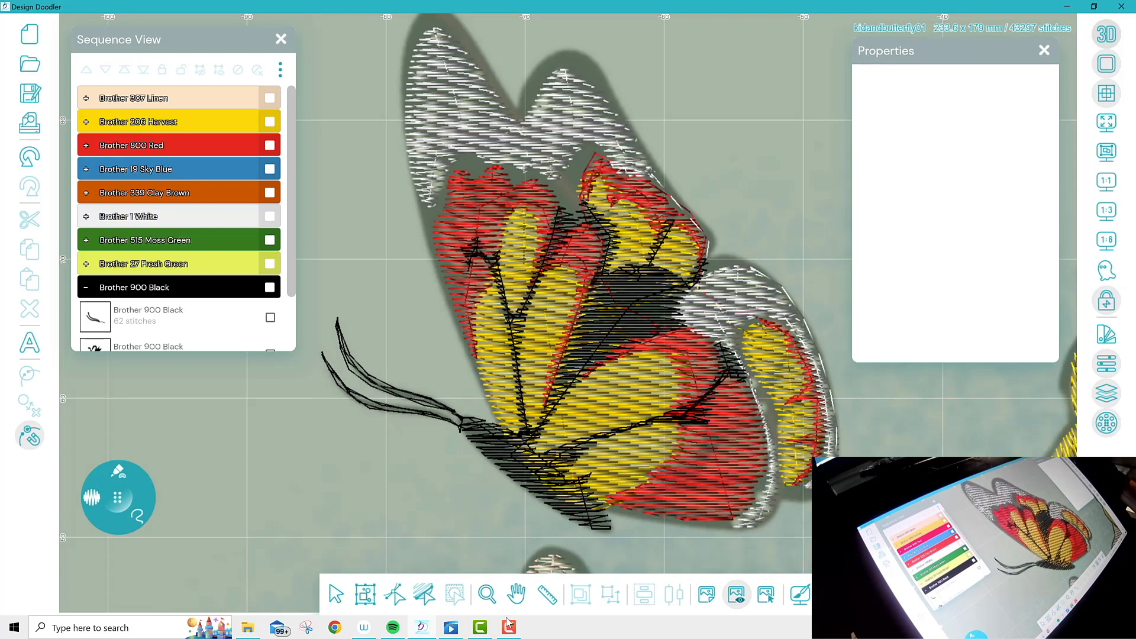
left_click(1106, 34)
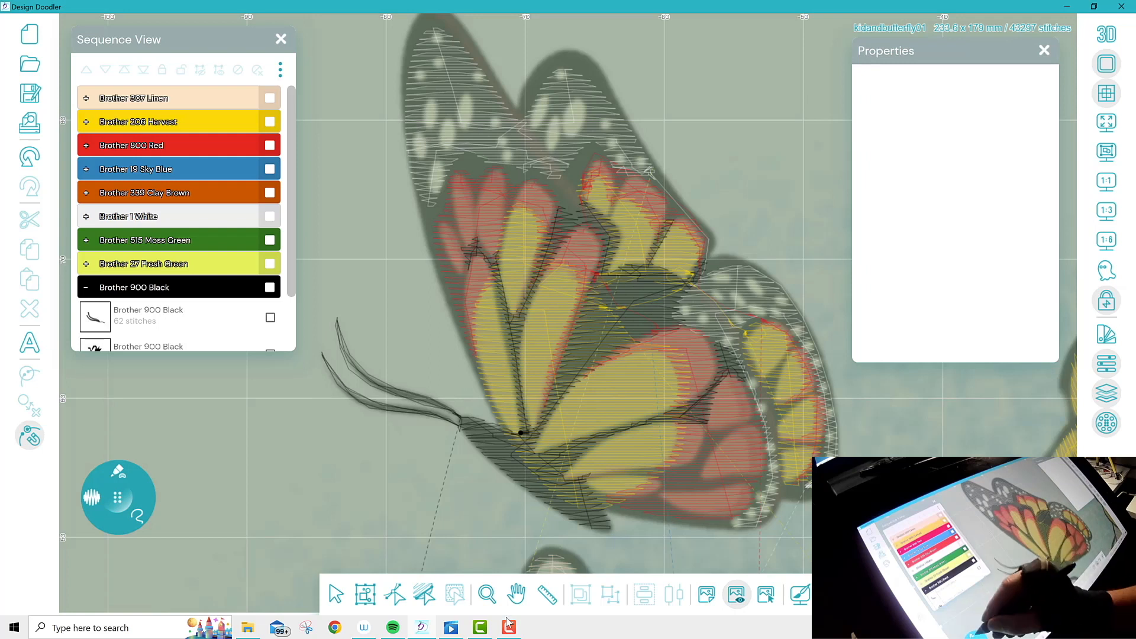
left_click(118, 471)
left_click(71, 498)
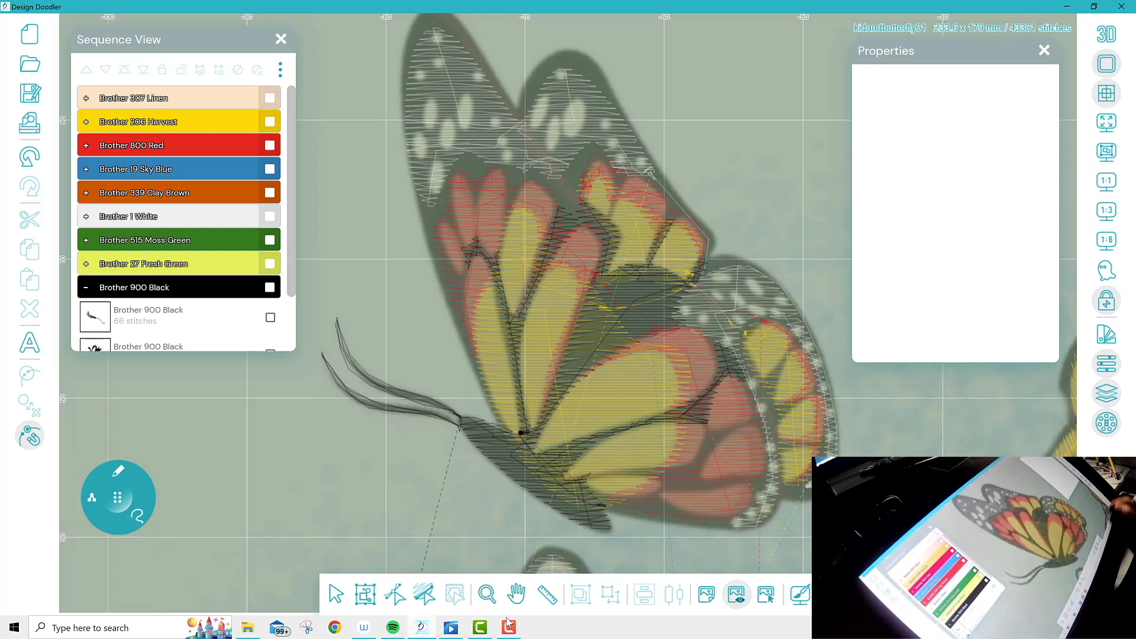
left_click(29, 156)
left_click_drag(520, 432, 520, 437)
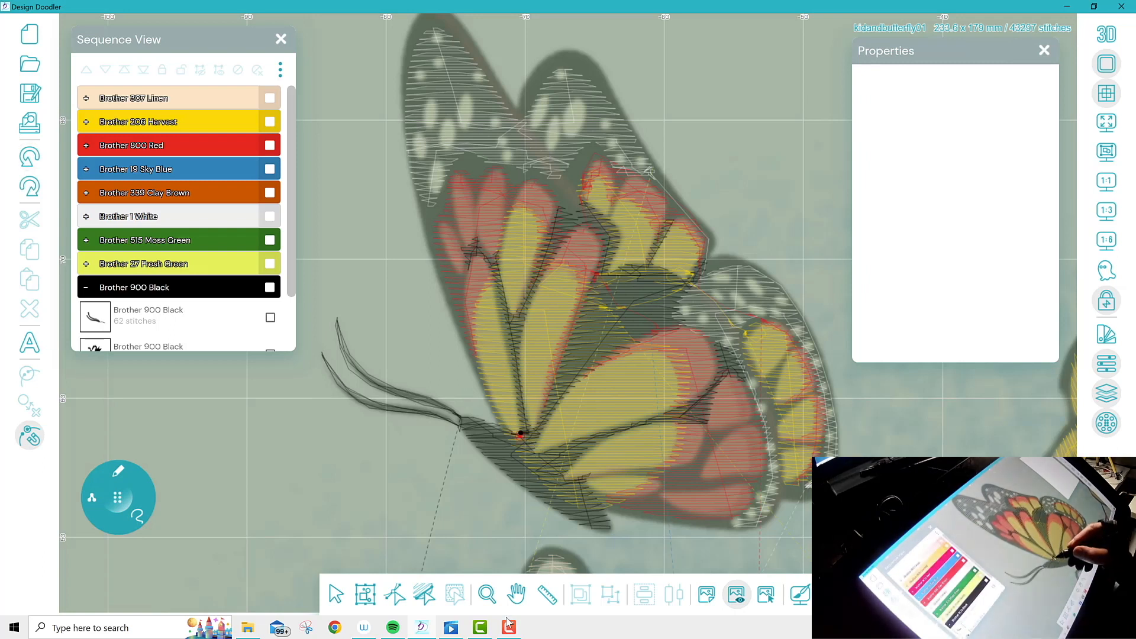
mouse_move(520, 437)
left_mouse_down()
mouse_move(532, 461)
mouse_move(602, 506)
left_mouse_up()
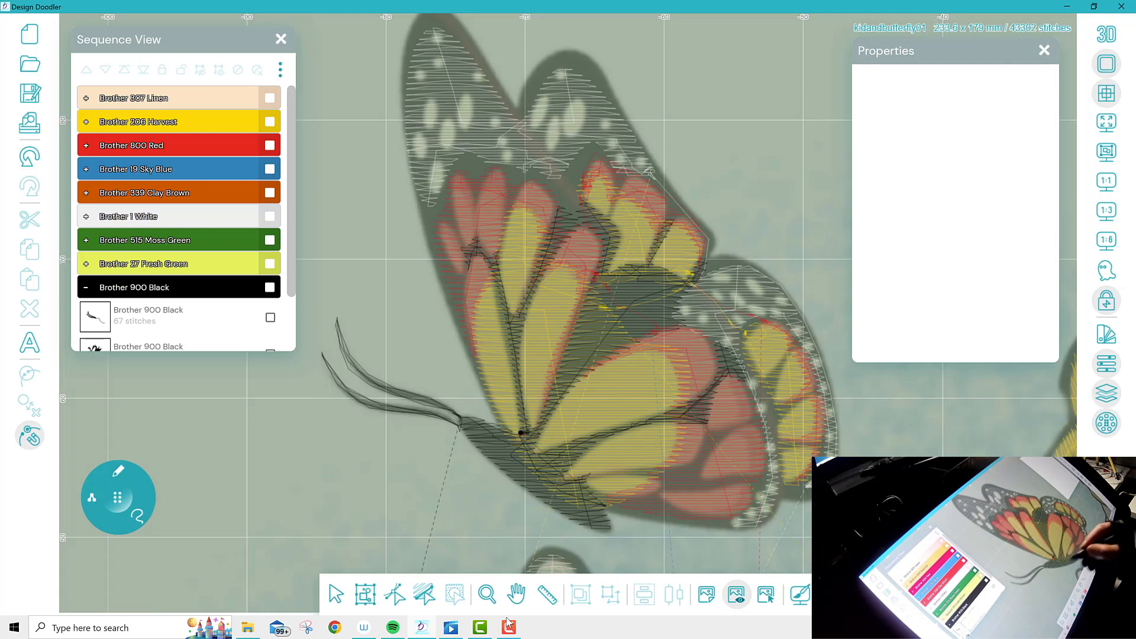
left_click(29, 157)
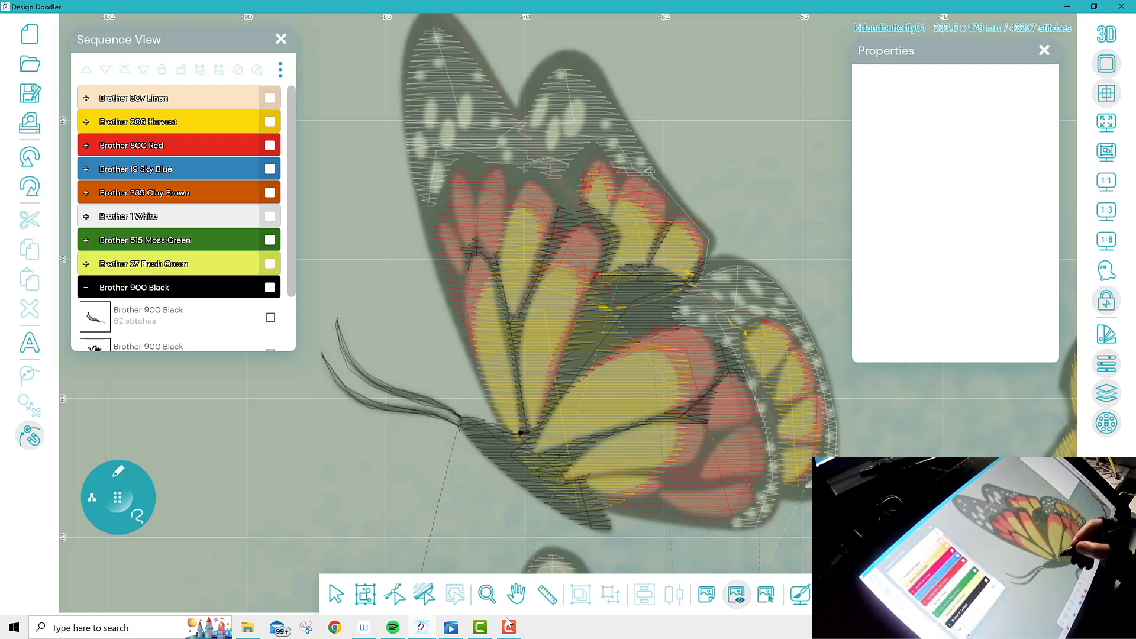
Draw a black running-stitch connecting line from the wing base along the body to the lower wing edge near the tail
mouse_move(520, 437)
left_mouse_down()
mouse_move(547, 469)
mouse_move(611, 504)
left_mouse_up()
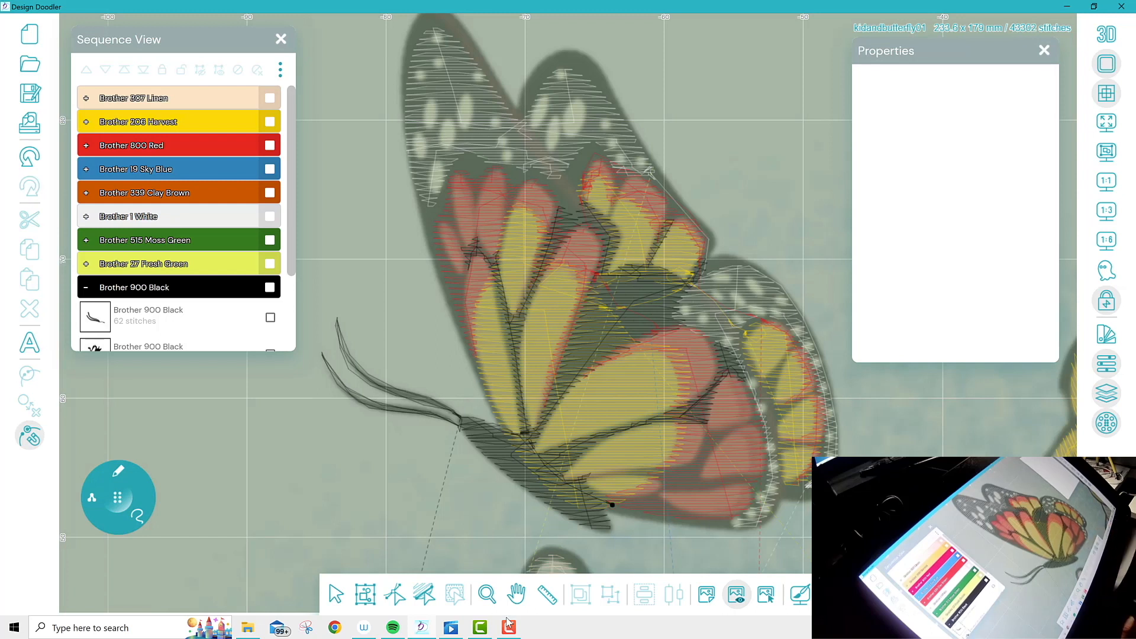
left_click(119, 471)
left_click(70, 497)
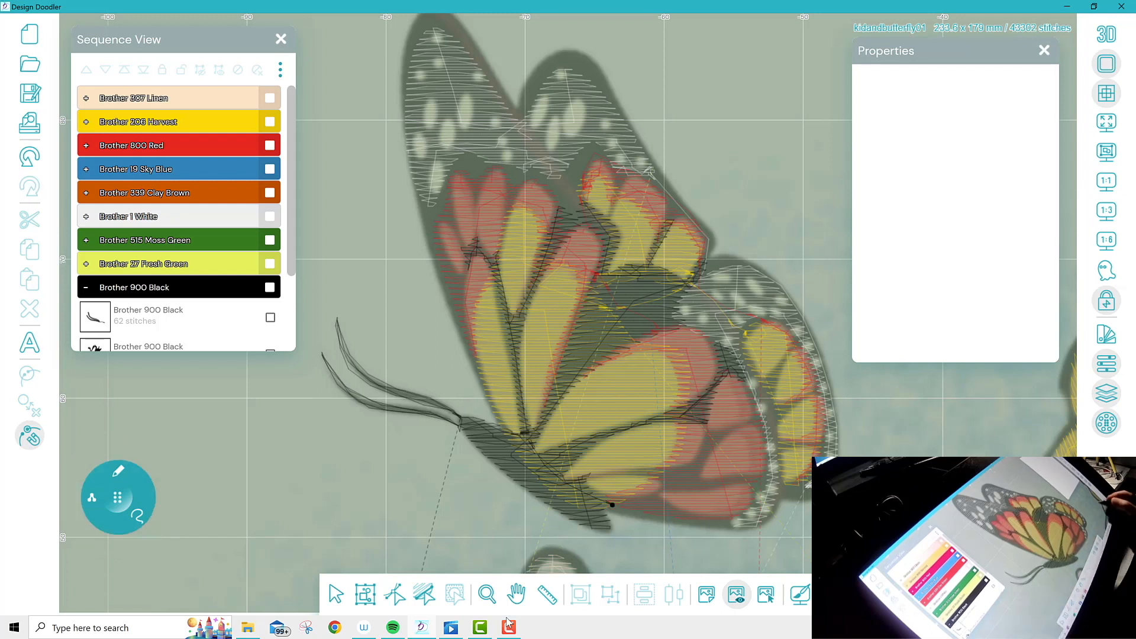
left_click_drag(612, 505, 631, 500)
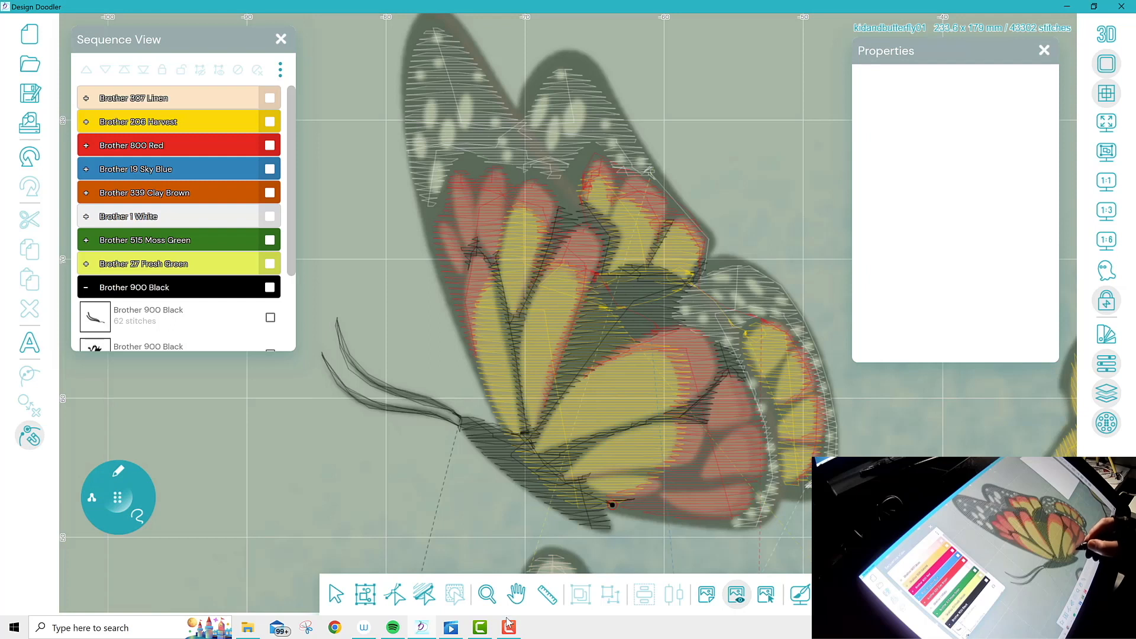
mouse_move(616, 473)
left_mouse_down()
mouse_move(590, 476)
mouse_move(682, 465)
left_mouse_up()
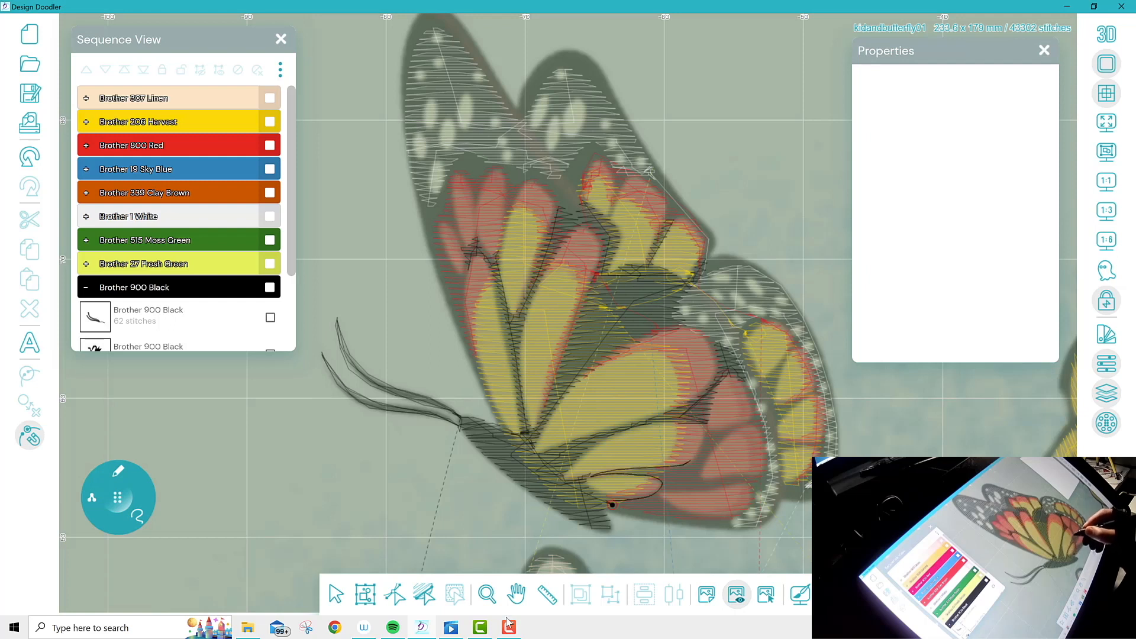
mouse_move(716, 426)
left_mouse_down()
mouse_move(754, 422)
mouse_move(724, 433)
mouse_move(701, 472)
mouse_move(757, 470)
mouse_move(759, 490)
mouse_move(663, 495)
mouse_move(691, 513)
mouse_move(733, 513)
mouse_move(726, 525)
mouse_move(611, 505)
left_mouse_up()
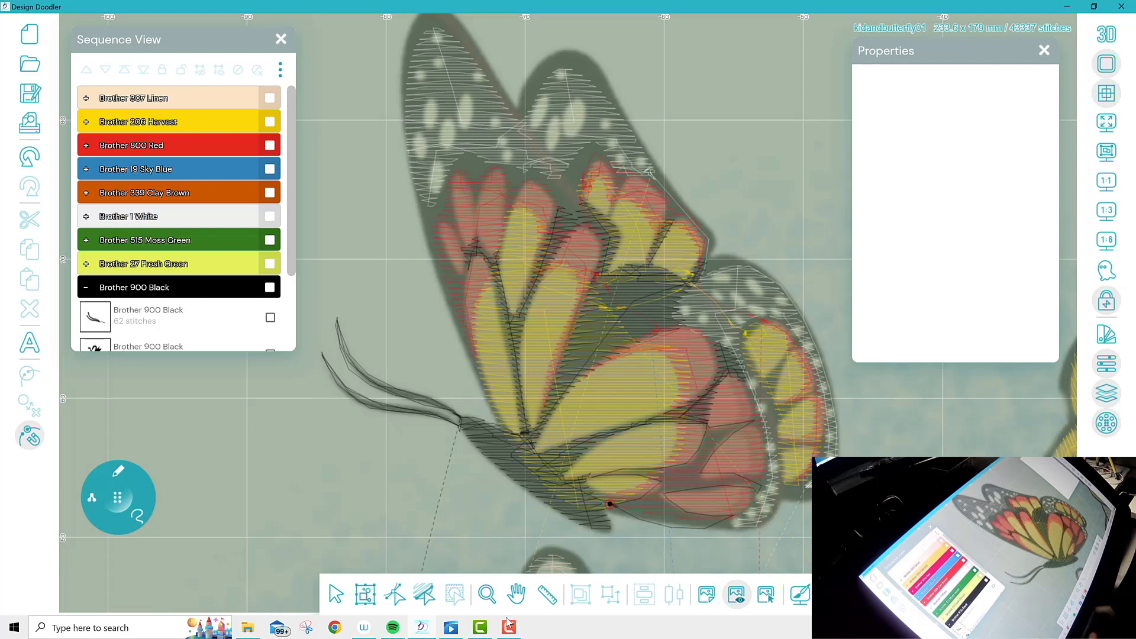
key("ctrl+z")
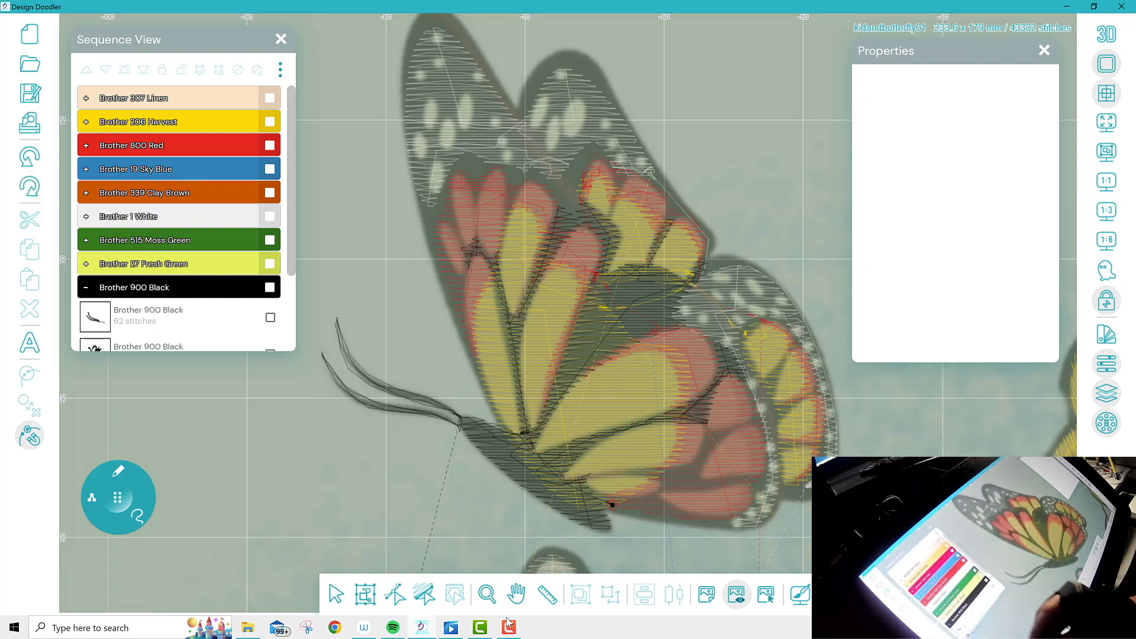
Draw a black fill shape with the fill brush around the red cells along the lower wing's bottom edge, starting beside the body
left_click(119, 471)
left_click(116, 540)
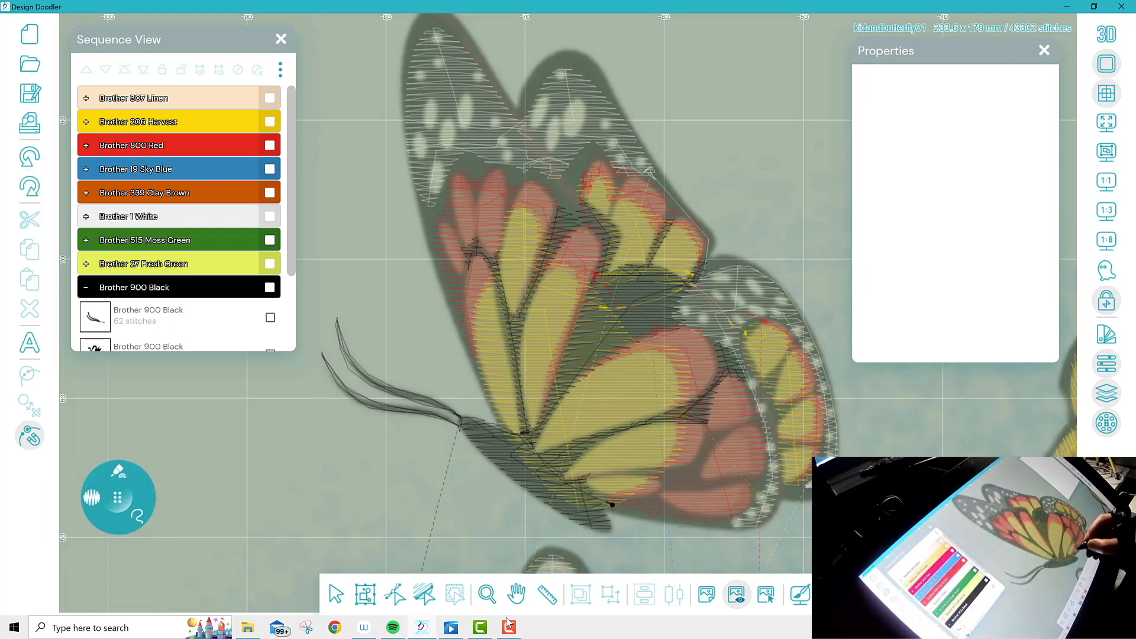
mouse_move(613, 504)
left_mouse_down()
mouse_move(660, 485)
mouse_move(620, 473)
mouse_move(692, 460)
mouse_move(708, 425)
mouse_move(743, 425)
mouse_move(702, 474)
mouse_move(767, 481)
mouse_move(758, 495)
mouse_move(740, 484)
mouse_move(665, 493)
mouse_move(724, 511)
mouse_move(724, 523)
mouse_move(615, 507)
left_mouse_up()
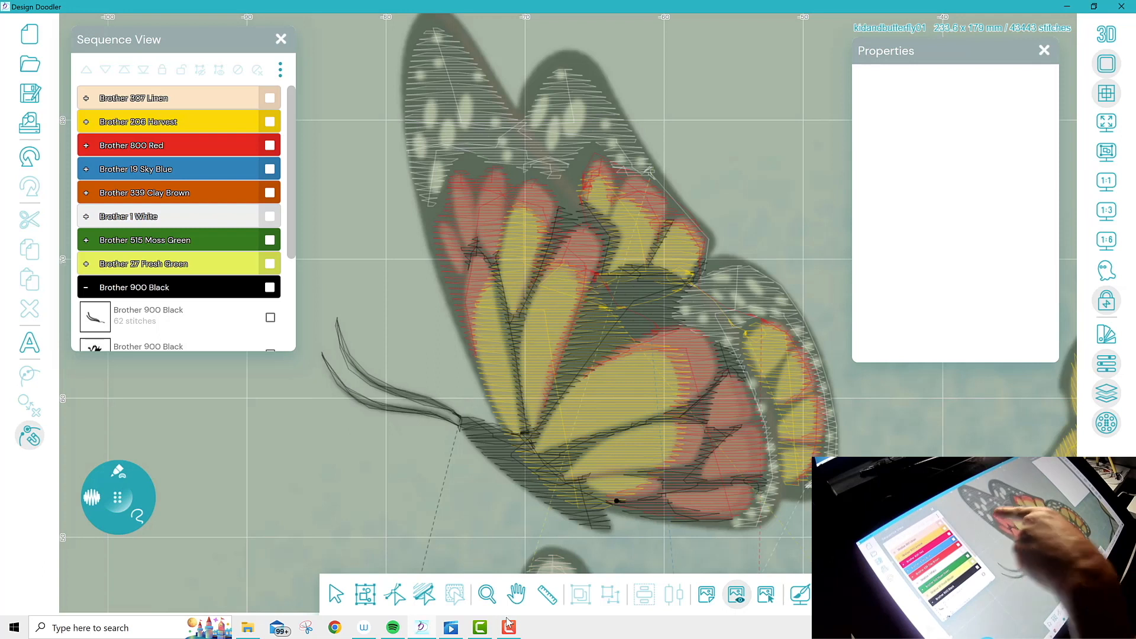
Draw a black running-stitch line with the pencil brush from the lower wing beside the body to the upper wing's left edge
left_click(118, 472)
left_click(93, 459)
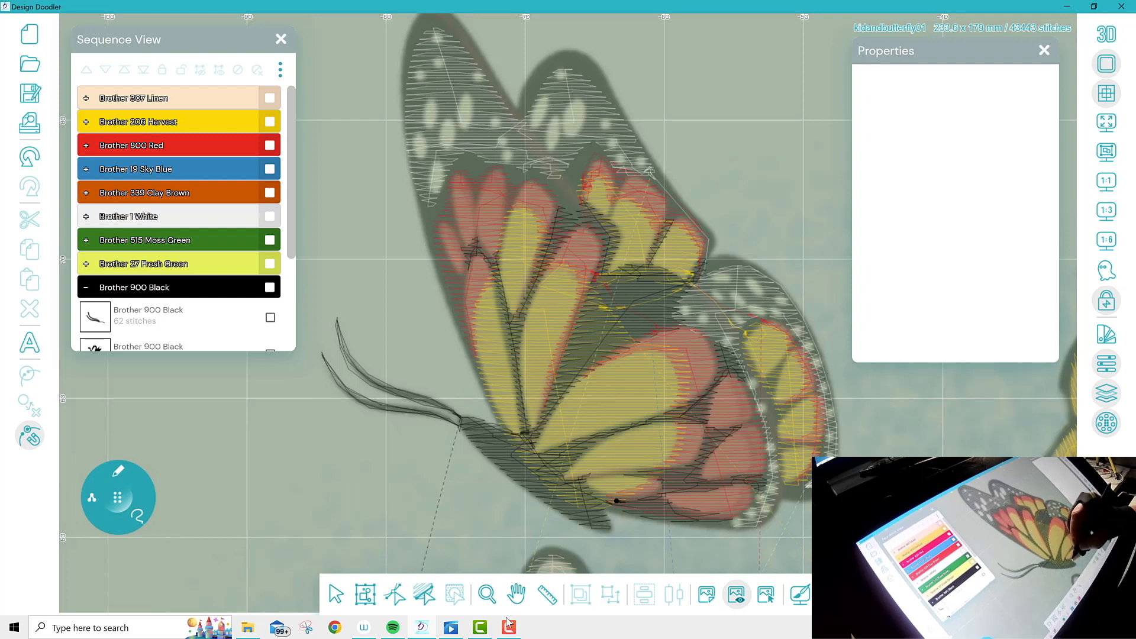
mouse_move(613, 503)
left_mouse_down()
mouse_move(531, 464)
mouse_move(488, 400)
mouse_move(462, 325)
left_mouse_up()
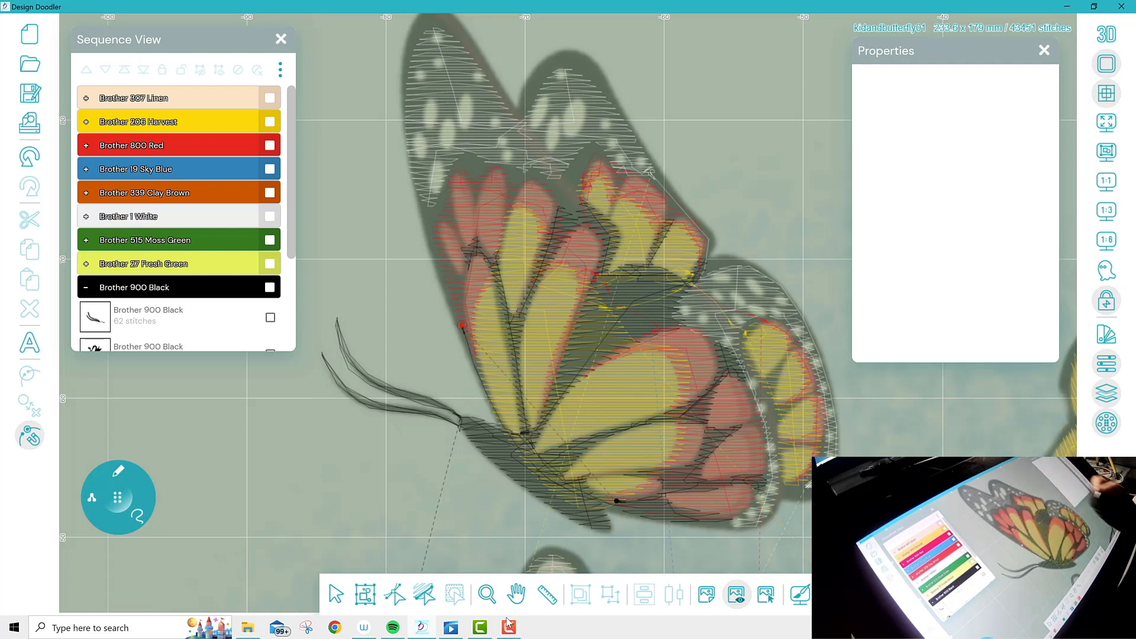
left_click(29, 156)
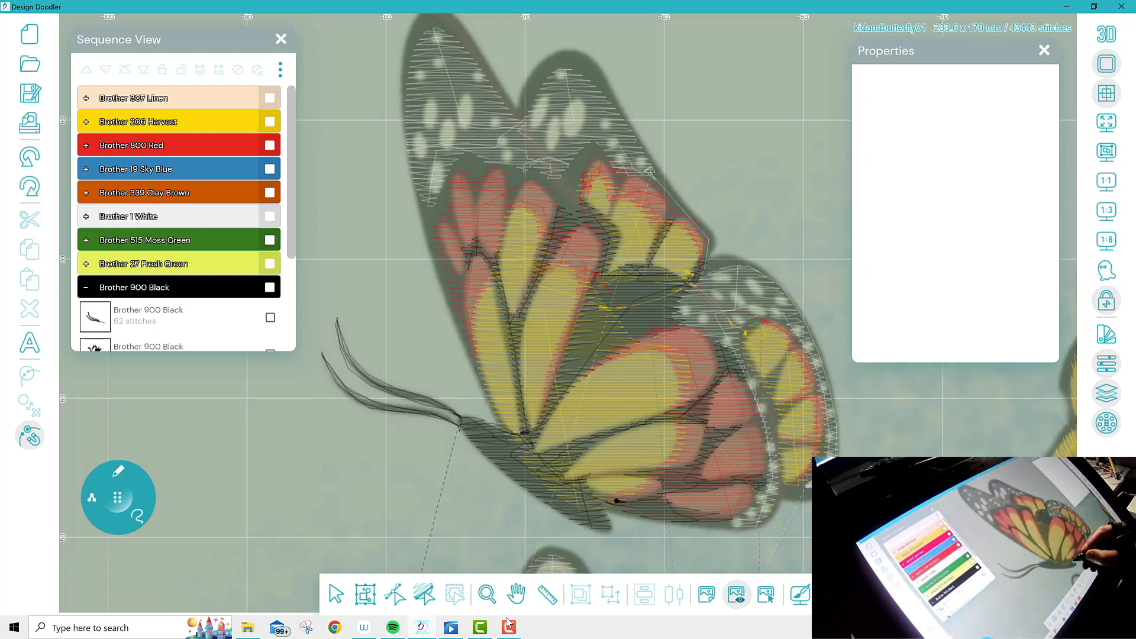
mouse_move(614, 502)
left_mouse_down()
mouse_move(534, 464)
mouse_move(475, 369)
left_mouse_up()
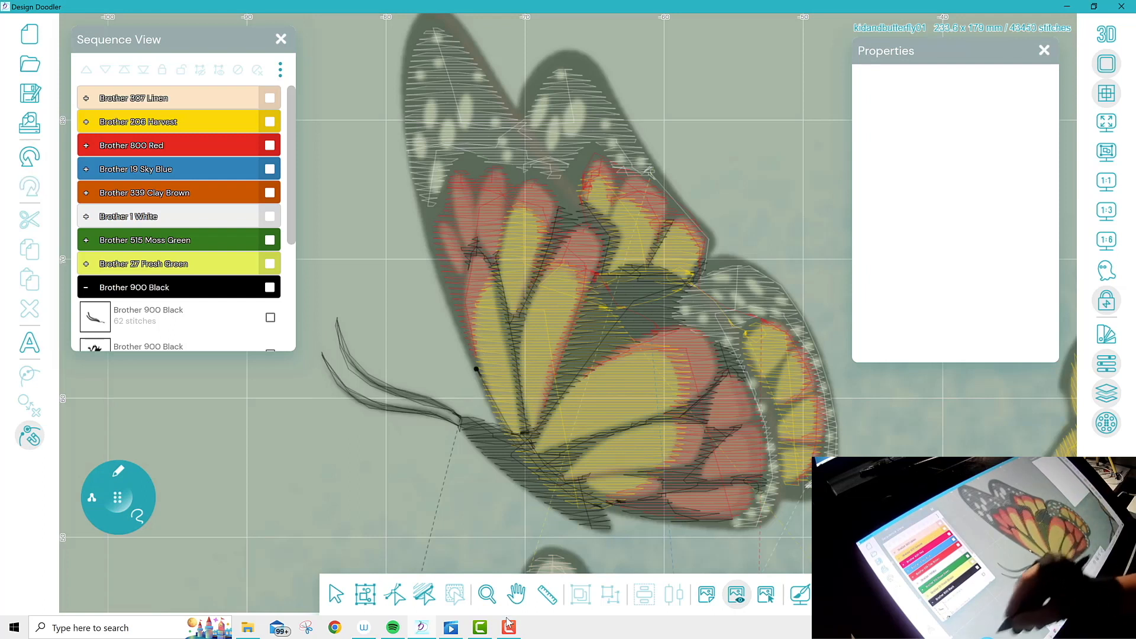
Trace a black fill around the tops of the red cells, up between the white spots and back down the upper wing's left edge
left_click(119, 471)
left_click(107, 542)
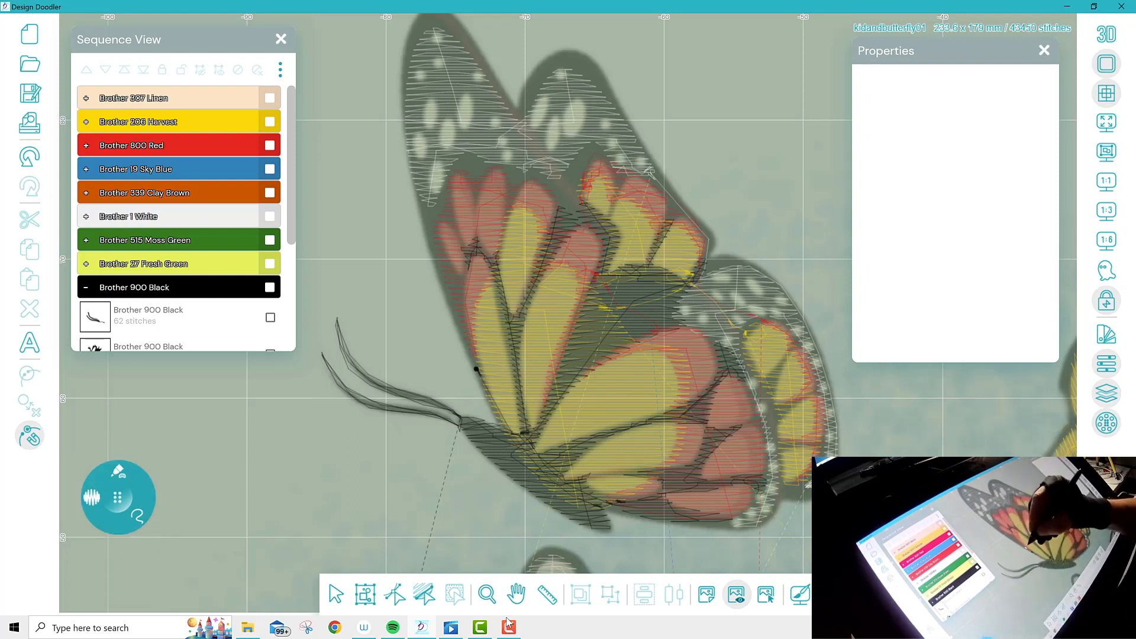
mouse_move(476, 369)
left_mouse_down()
mouse_move(467, 277)
mouse_move(440, 218)
mouse_move(468, 180)
mouse_move(473, 206)
mouse_move(483, 187)
mouse_move(509, 214)
left_mouse_up()
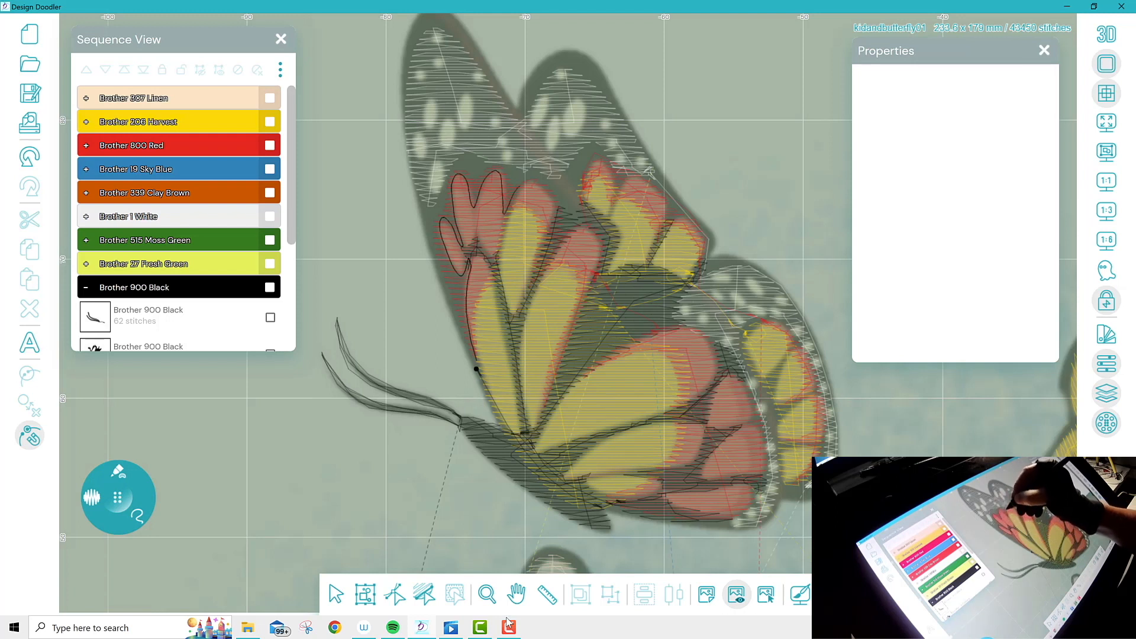
left_click_drag(582, 213, 588, 170)
mouse_move(620, 204)
left_mouse_down()
mouse_move(595, 121)
mouse_move(545, 151)
left_mouse_up()
mouse_move(503, 114)
left_mouse_down()
mouse_move(510, 146)
mouse_move(493, 158)
left_mouse_up()
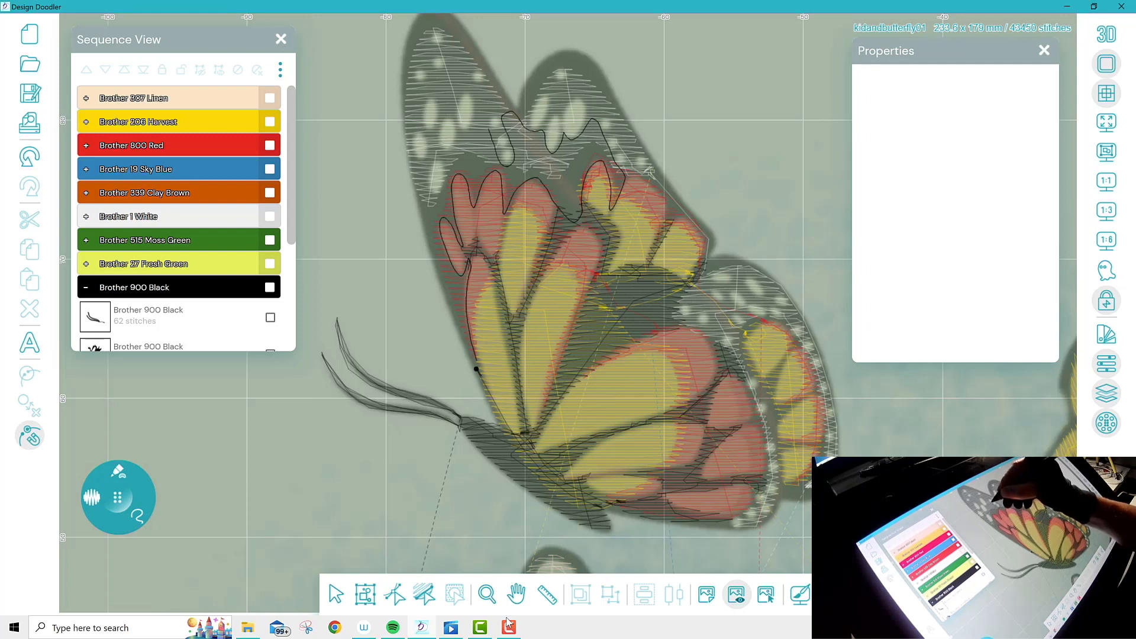
left_click_drag(475, 101, 438, 167)
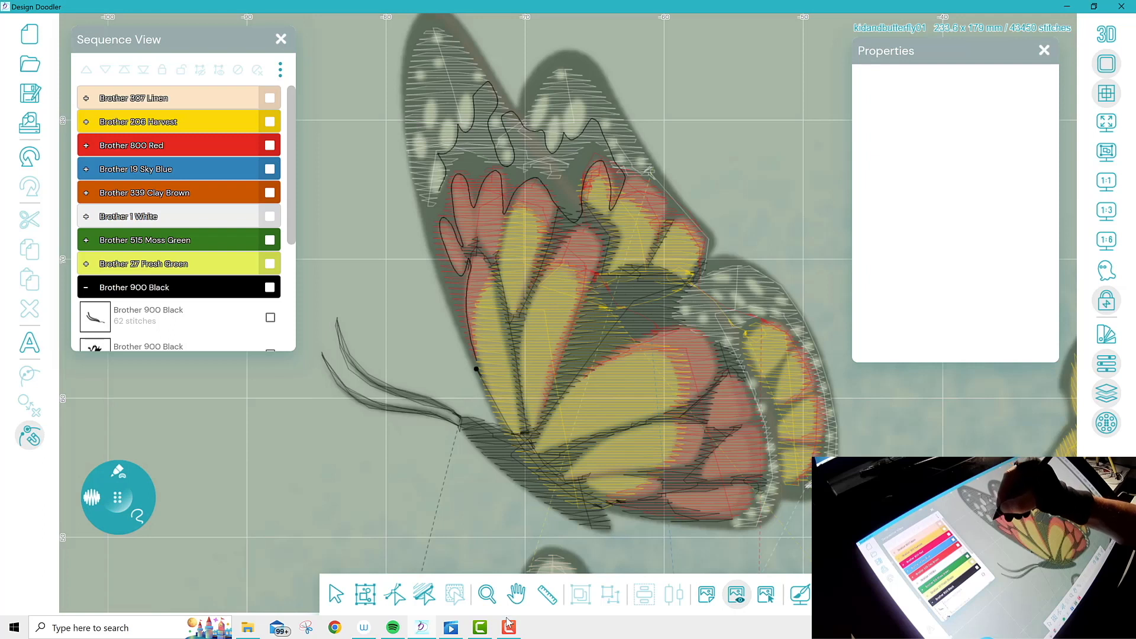
left_click_drag(424, 212, 477, 363)
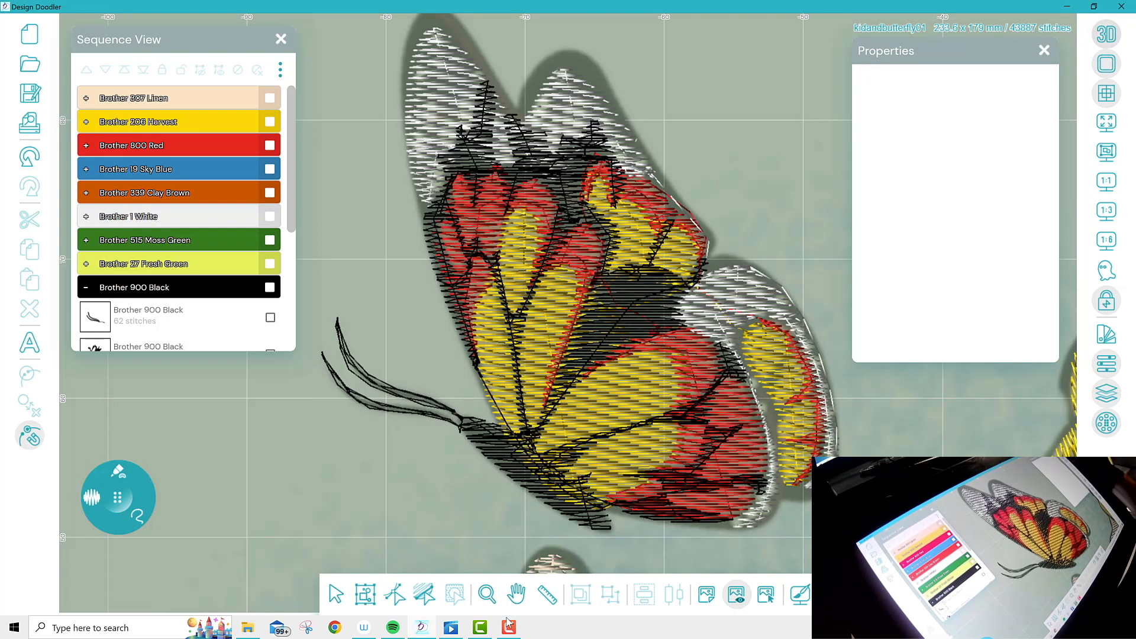
left_click(1105, 35)
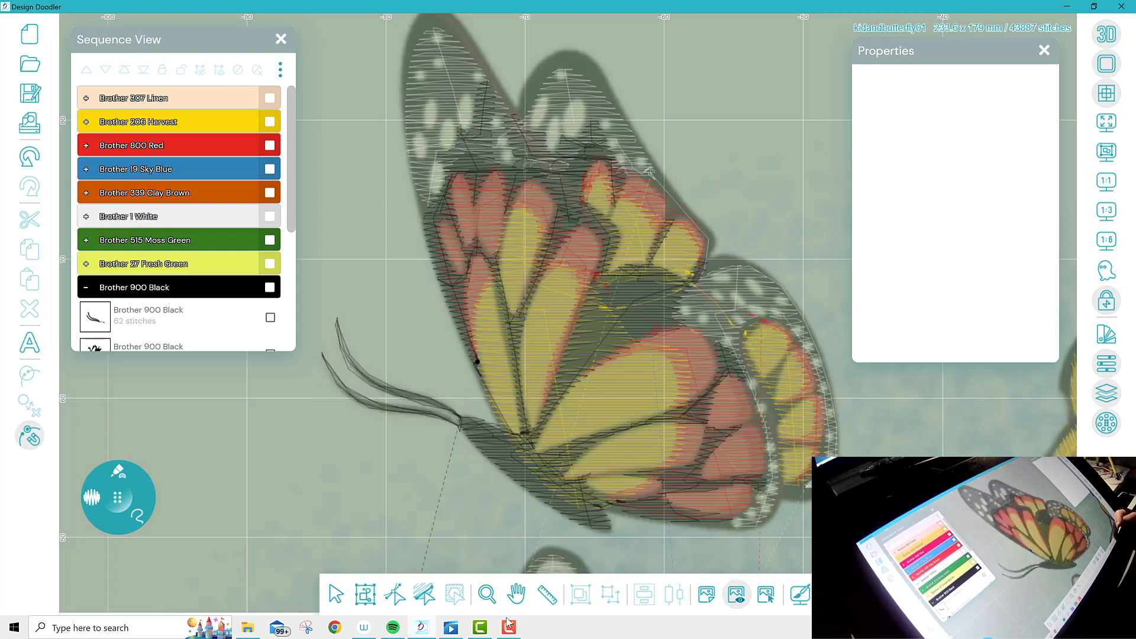
Draw a black running-stitch line up the upper wing's left edge to the lowest large white spot
left_click(118, 471)
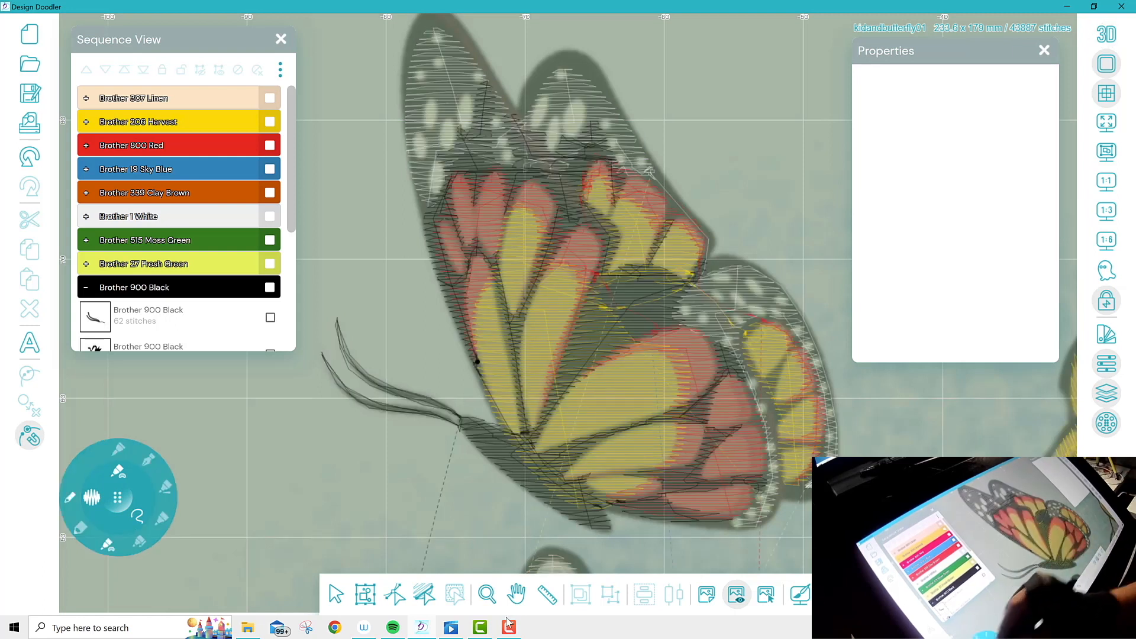
left_click(88, 459)
left_click_drag(477, 361, 420, 191)
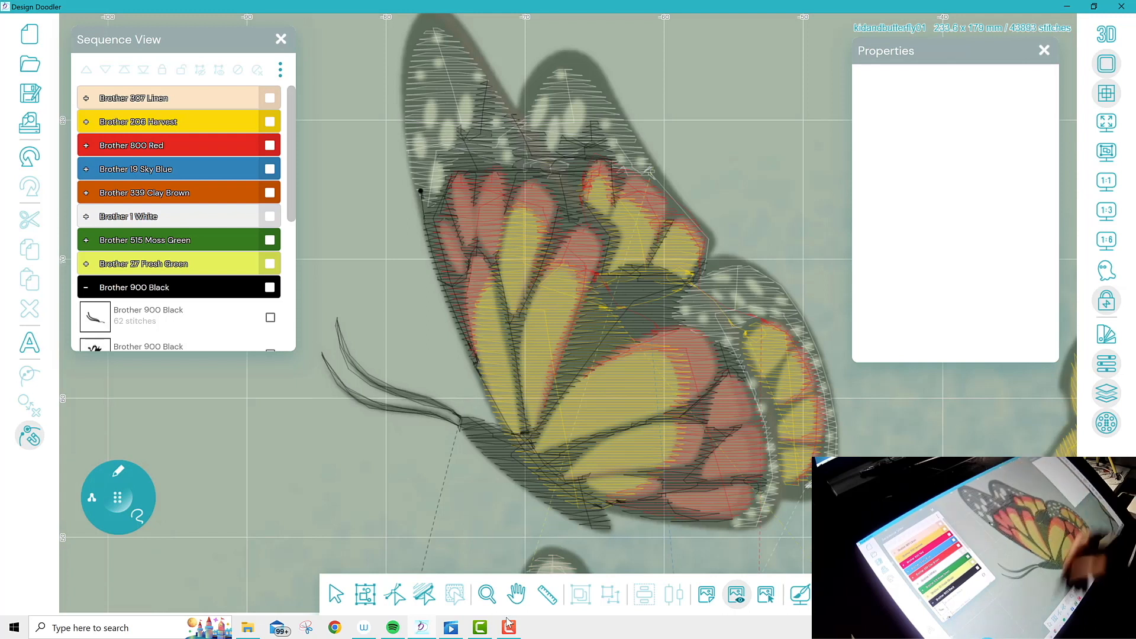
Trace a closed black fill shape around the white spots in the outer part of the tall upper wing
left_click(118, 472)
left_click(108, 544)
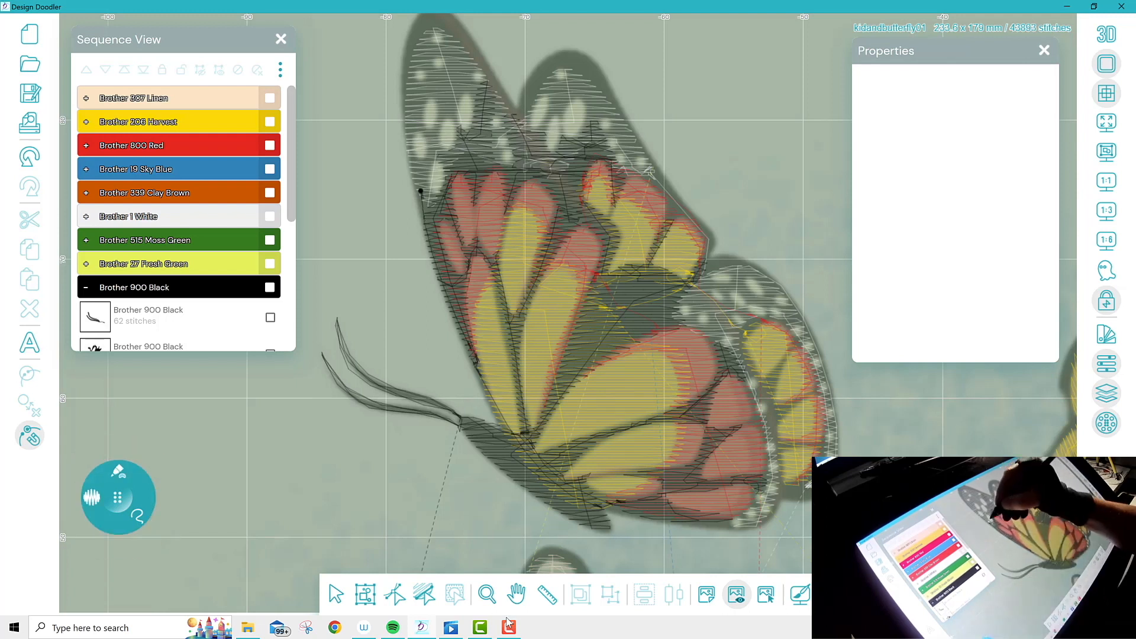
mouse_move(421, 191)
left_mouse_down()
mouse_move(443, 148)
mouse_move(441, 126)
mouse_move(429, 155)
mouse_move(410, 142)
mouse_move(423, 102)
mouse_move(453, 104)
mouse_move(478, 80)
mouse_move(476, 44)
mouse_move(453, 23)
mouse_move(445, 50)
left_mouse_up()
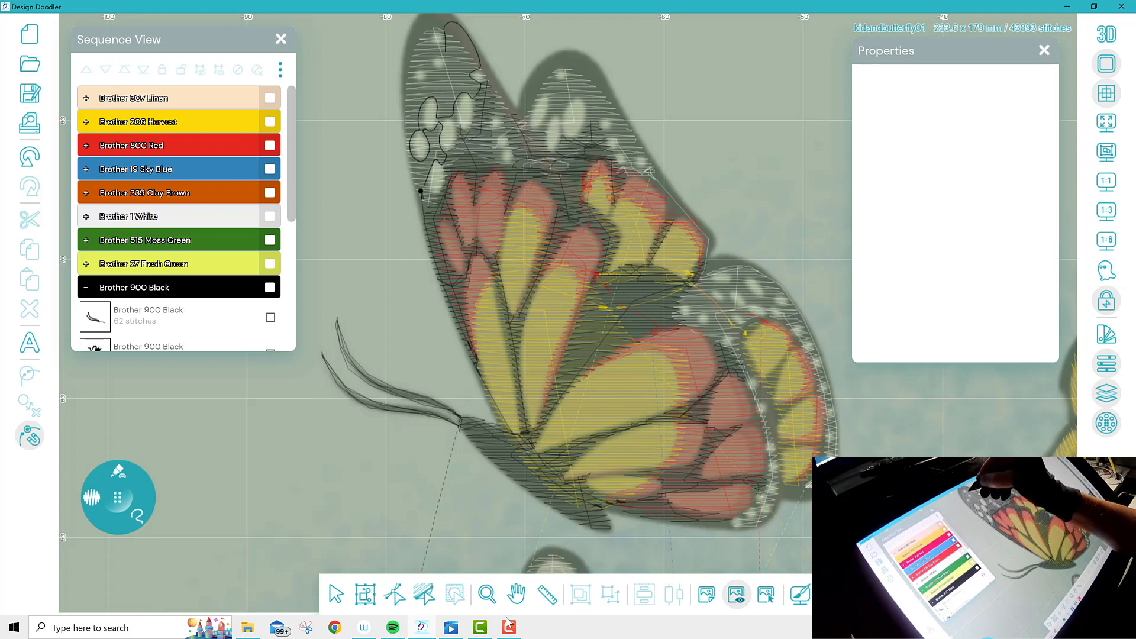
left_click_drag(414, 89, 406, 153)
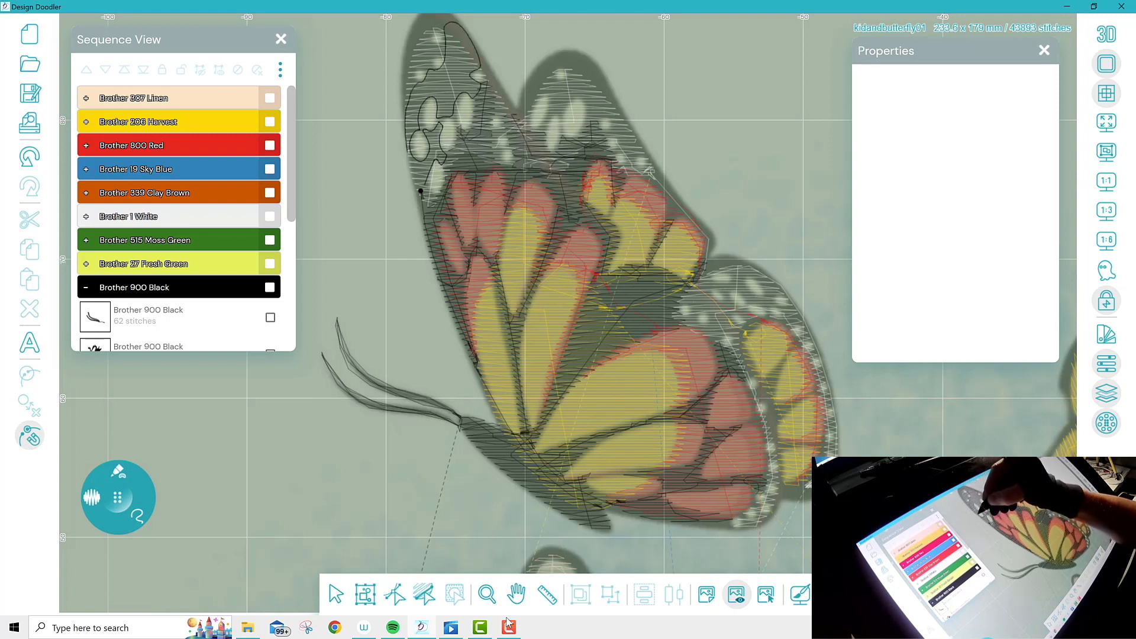
left_click_drag(421, 190, 421, 188)
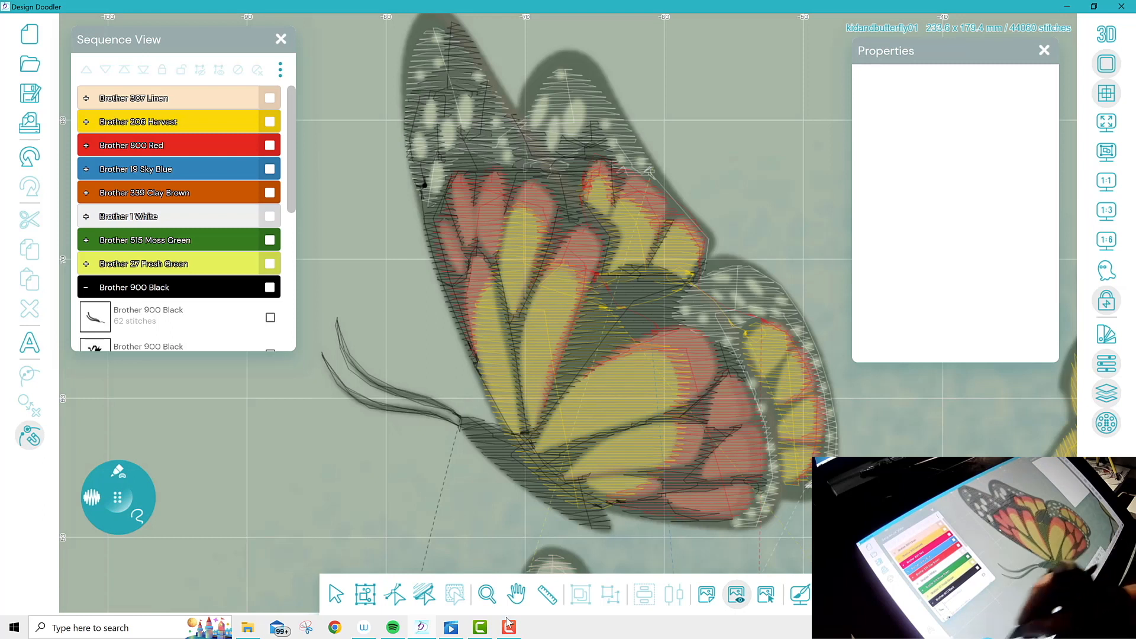
Sketch black running-stitch detail up the tall wing's left edge and around the small white spots near its tip
left_click(117, 472)
left_click(70, 497)
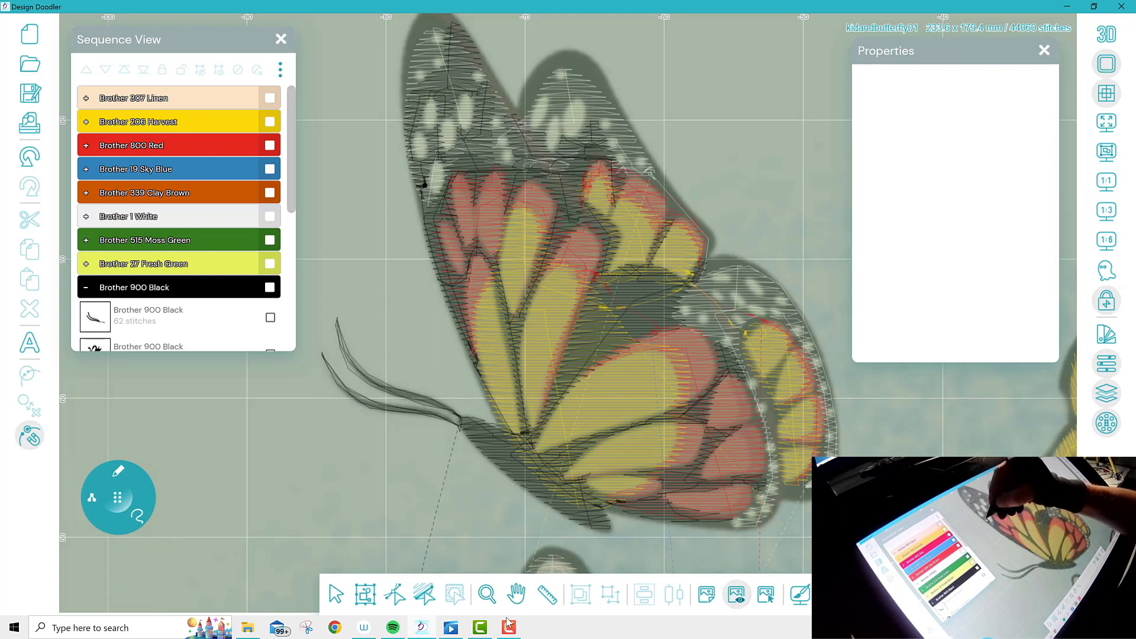
left_click_drag(419, 173, 407, 115)
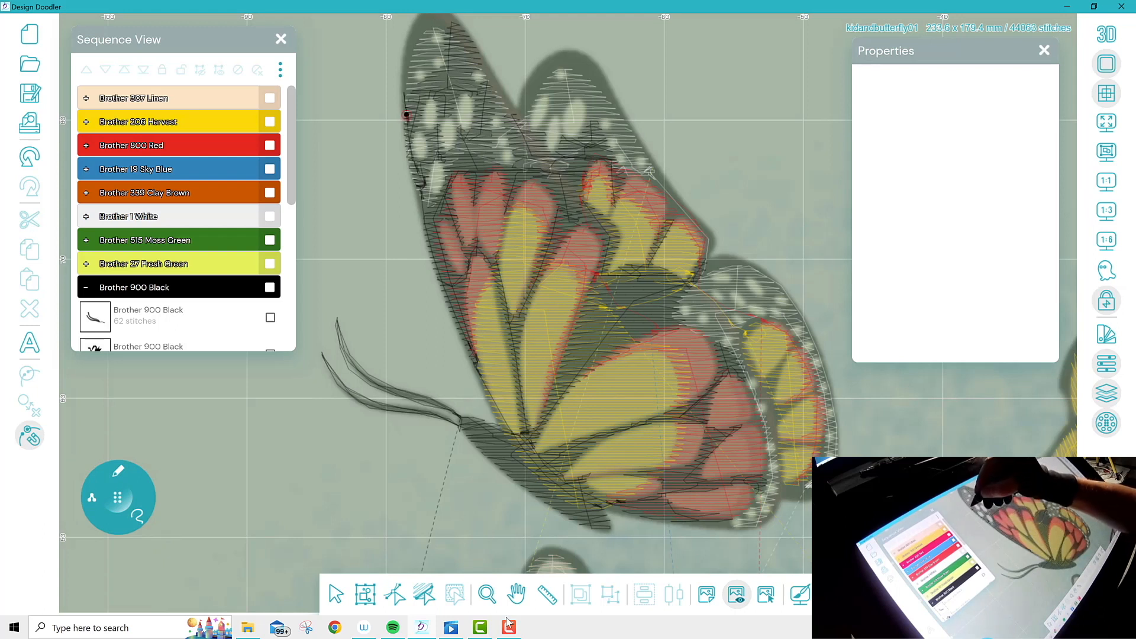
left_click_drag(405, 89, 412, 29)
left_click(414, 29)
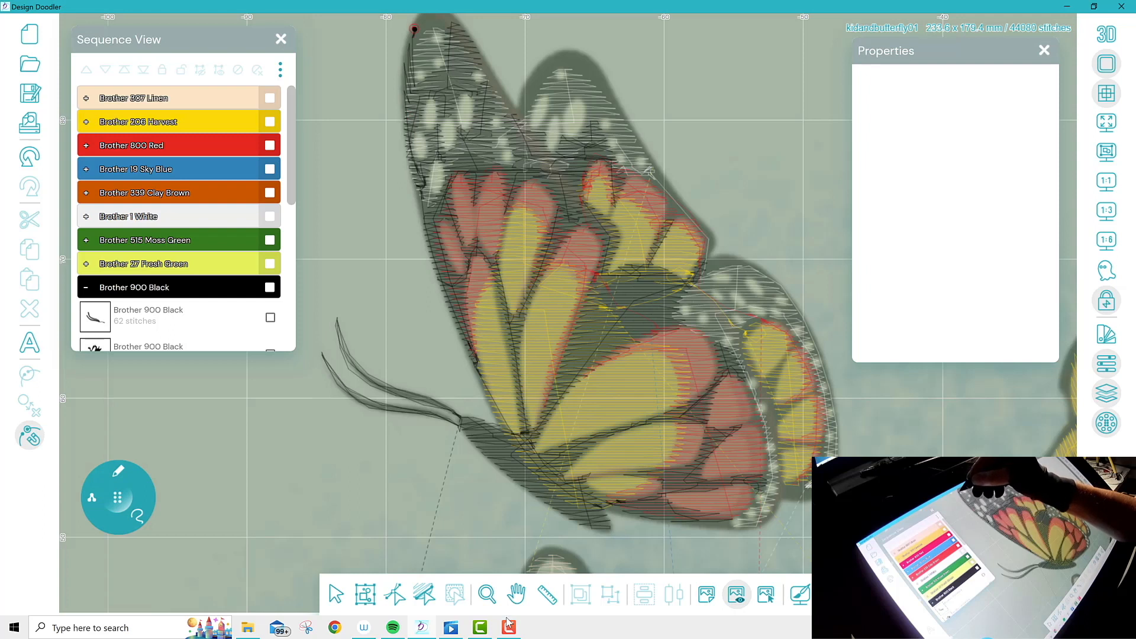
mouse_move(414, 29)
left_mouse_down()
mouse_move(424, 66)
mouse_move(428, 29)
left_mouse_up()
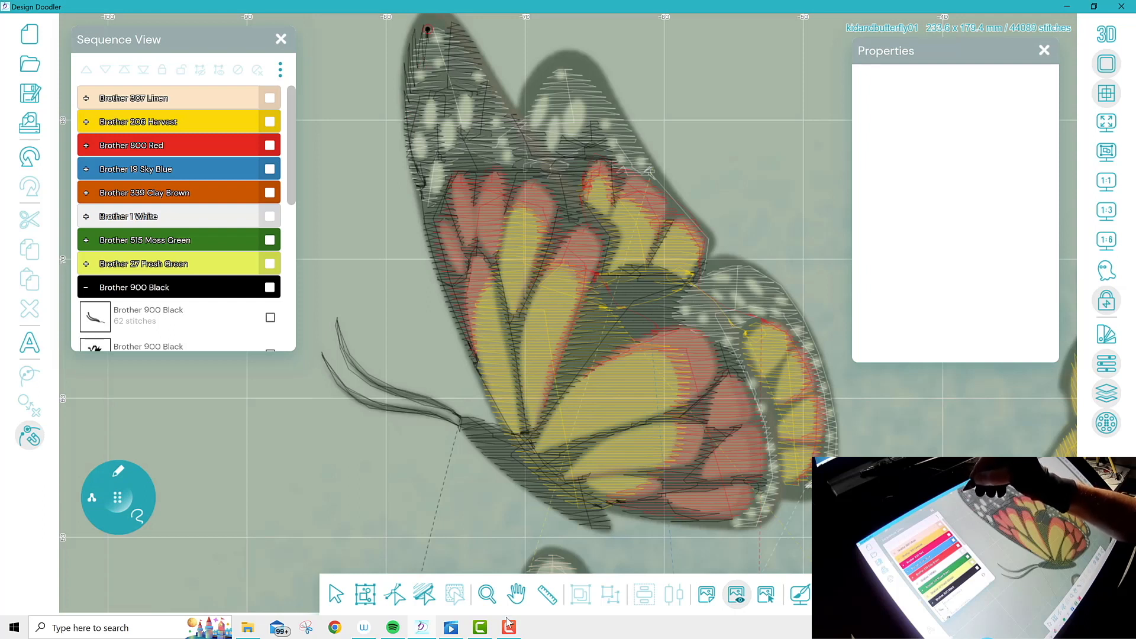
left_click(447, 52)
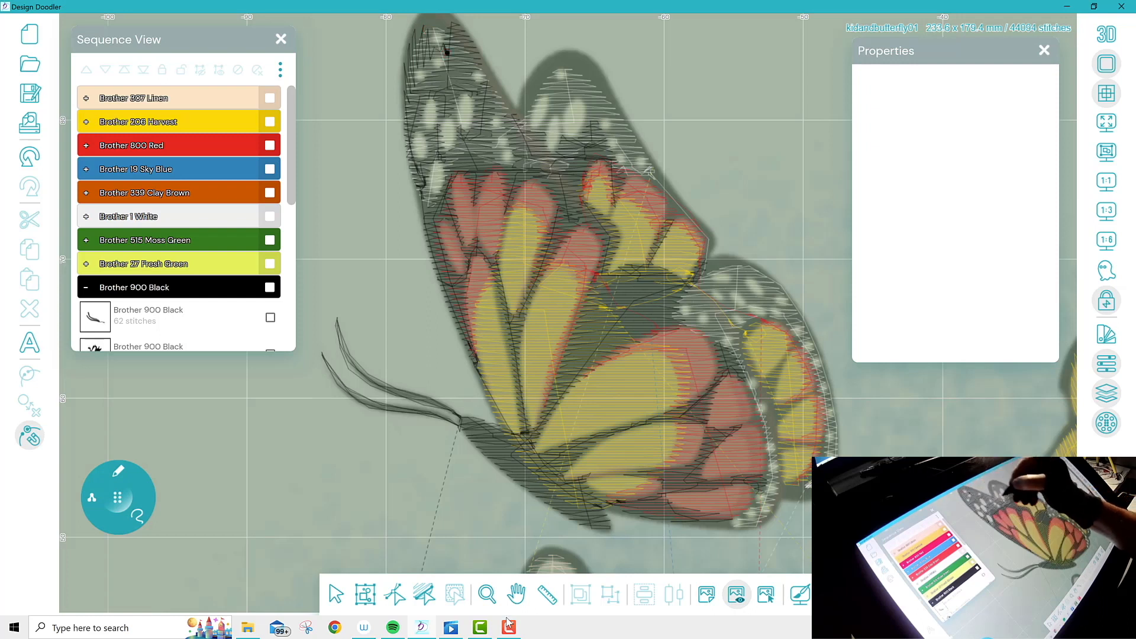
left_click(428, 61)
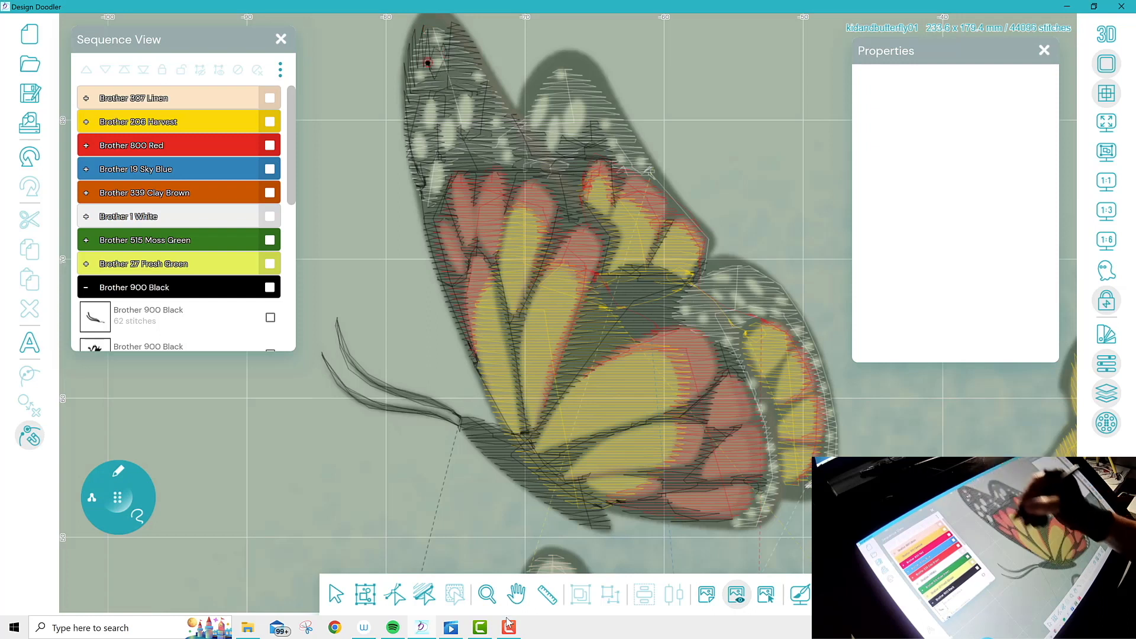
Sketch zigzag black running stitches over the tall wing's tip and continue them down its right side past the white spots
left_click(516, 594)
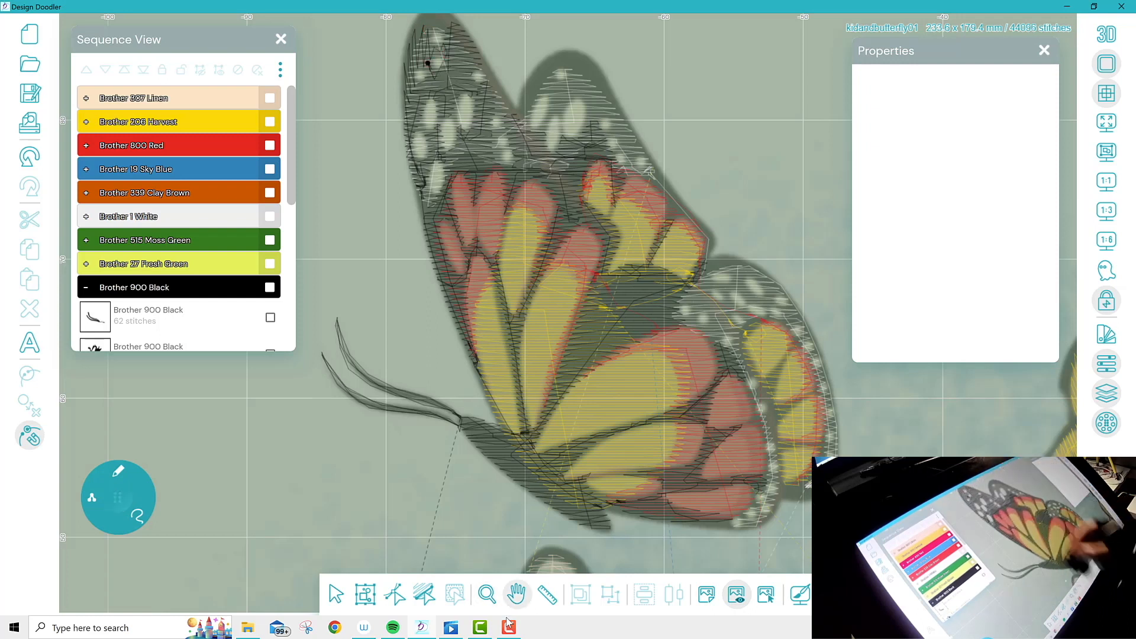
left_click_drag(521, 88, 507, 235)
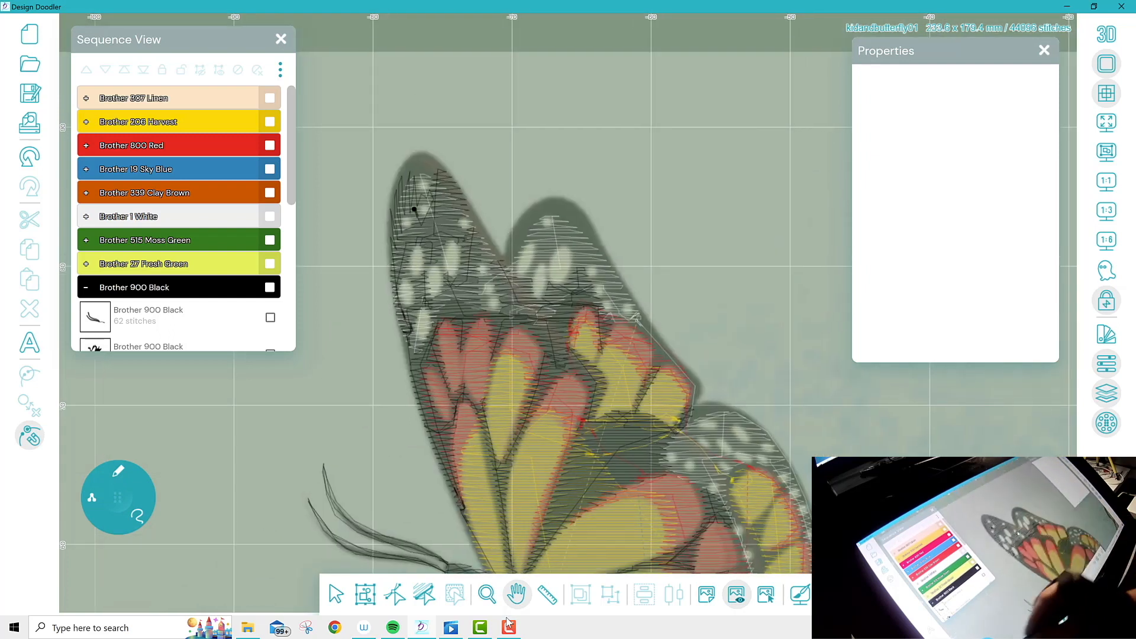
left_click(118, 471)
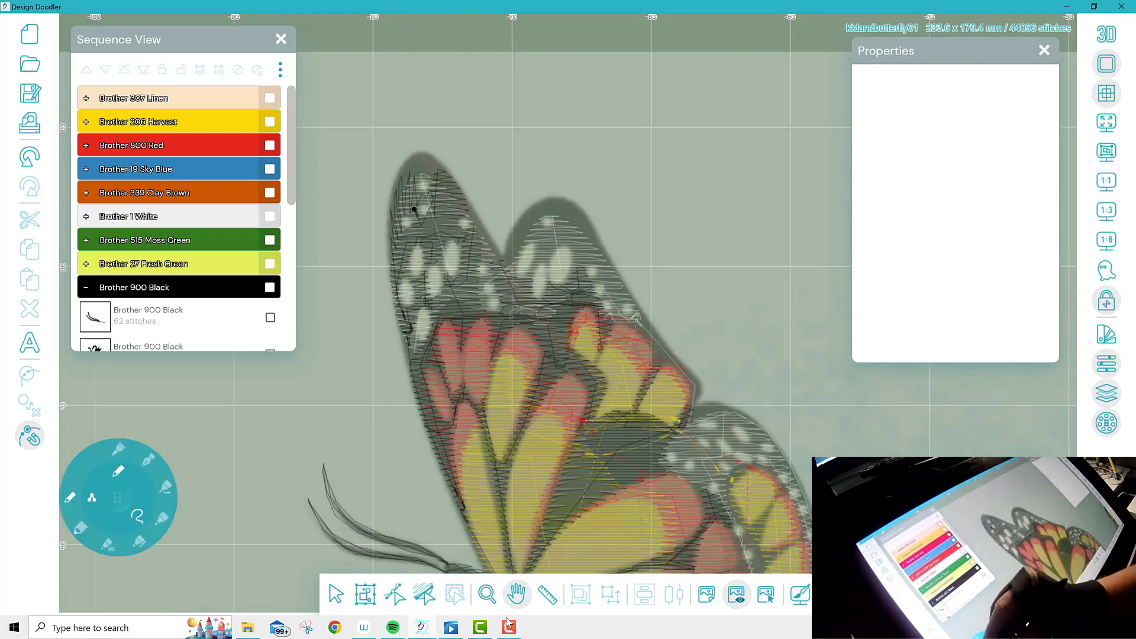
left_click(69, 497)
left_click_drag(410, 199, 404, 169)
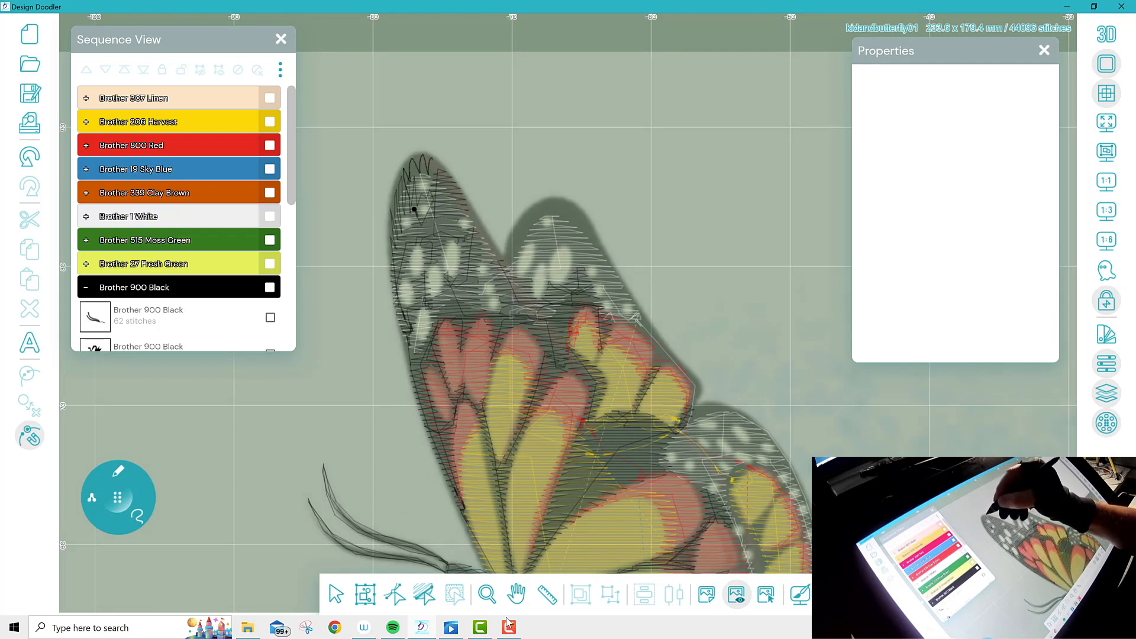
left_click_drag(414, 209, 437, 182)
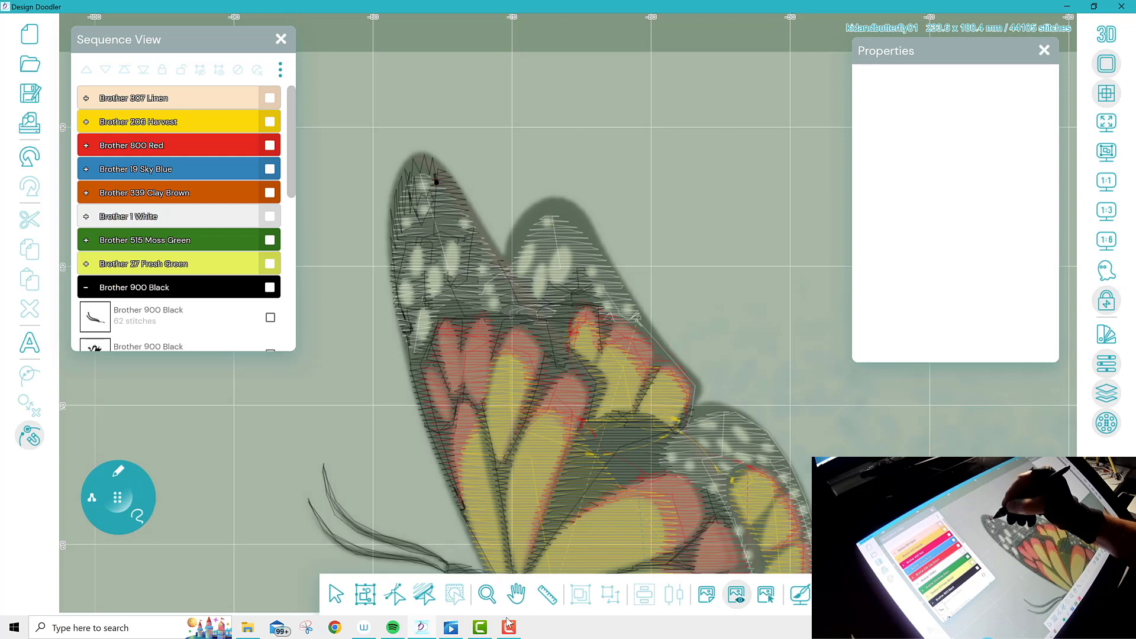
left_click_drag(438, 197, 428, 232)
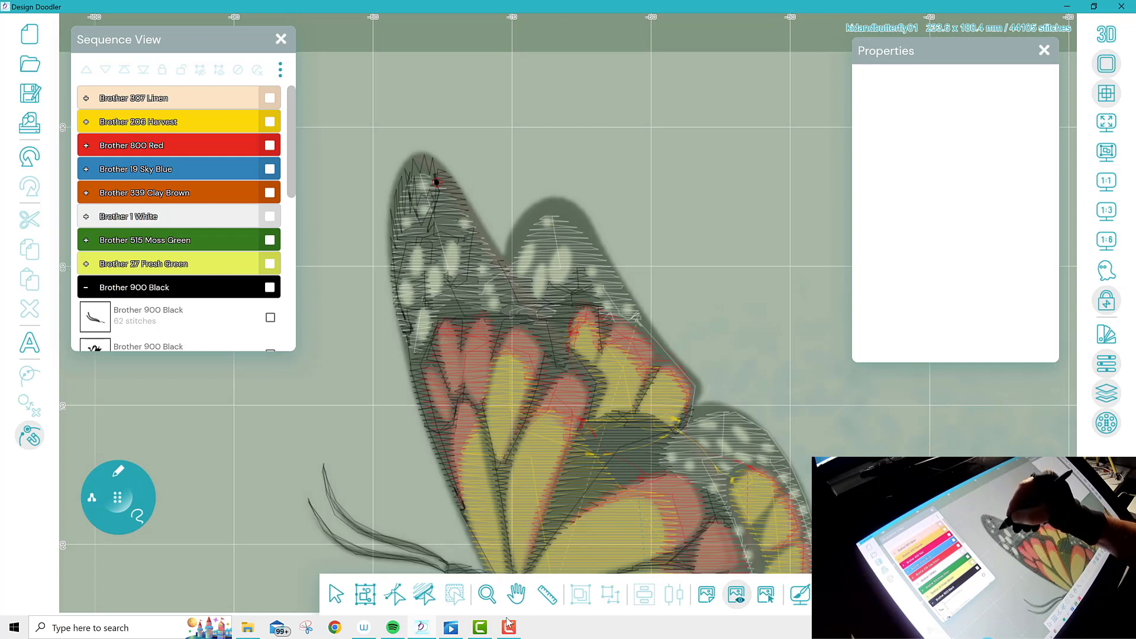
left_click_drag(436, 182, 454, 212)
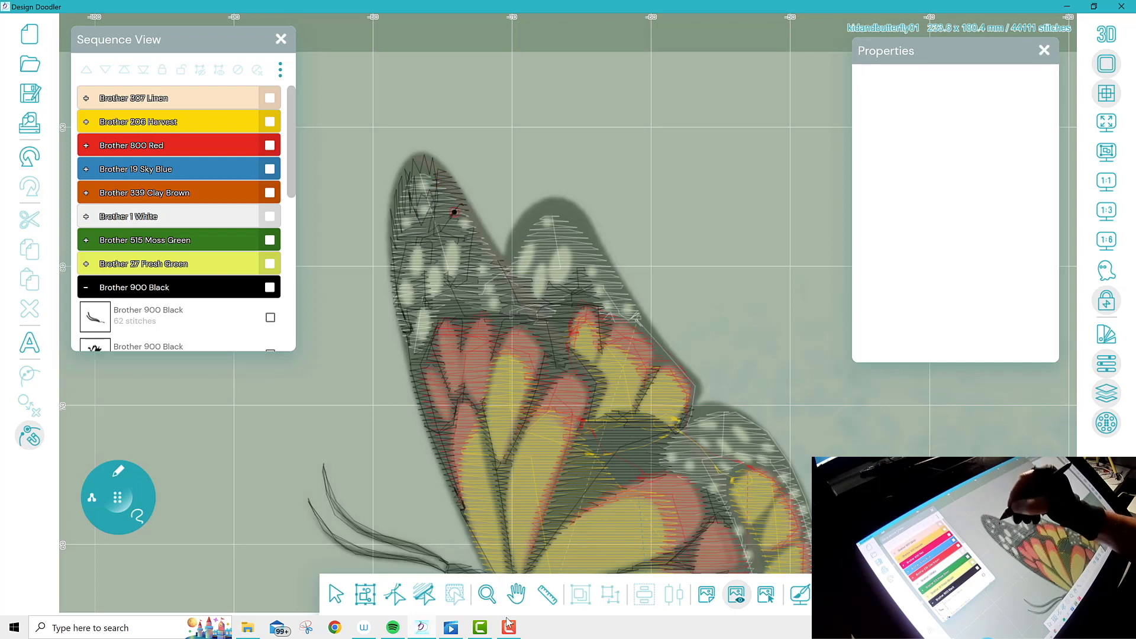
Sketch black running stitches around the shorter upper wing lobe's tip and down its outer edge to the lower wing
mouse_move(454, 211)
left_mouse_down()
mouse_move(504, 267)
mouse_move(537, 207)
left_mouse_up()
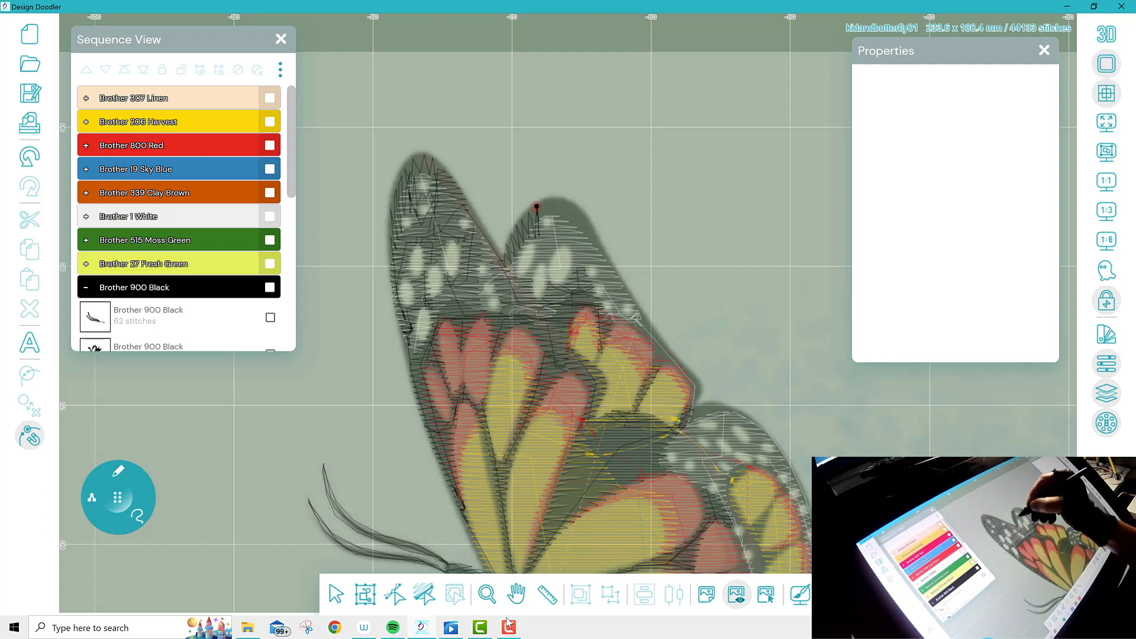
mouse_move(537, 207)
left_mouse_down()
mouse_move(546, 248)
mouse_move(523, 283)
mouse_move(536, 256)
mouse_move(550, 286)
mouse_move(544, 253)
mouse_move(587, 225)
mouse_move(556, 202)
mouse_move(539, 217)
mouse_move(566, 206)
mouse_move(591, 226)
mouse_move(576, 277)
mouse_move(598, 249)
mouse_move(618, 305)
mouse_move(589, 306)
mouse_move(610, 276)
mouse_move(617, 320)
mouse_move(619, 281)
mouse_move(614, 311)
mouse_move(624, 288)
mouse_move(639, 317)
mouse_move(612, 320)
left_mouse_up()
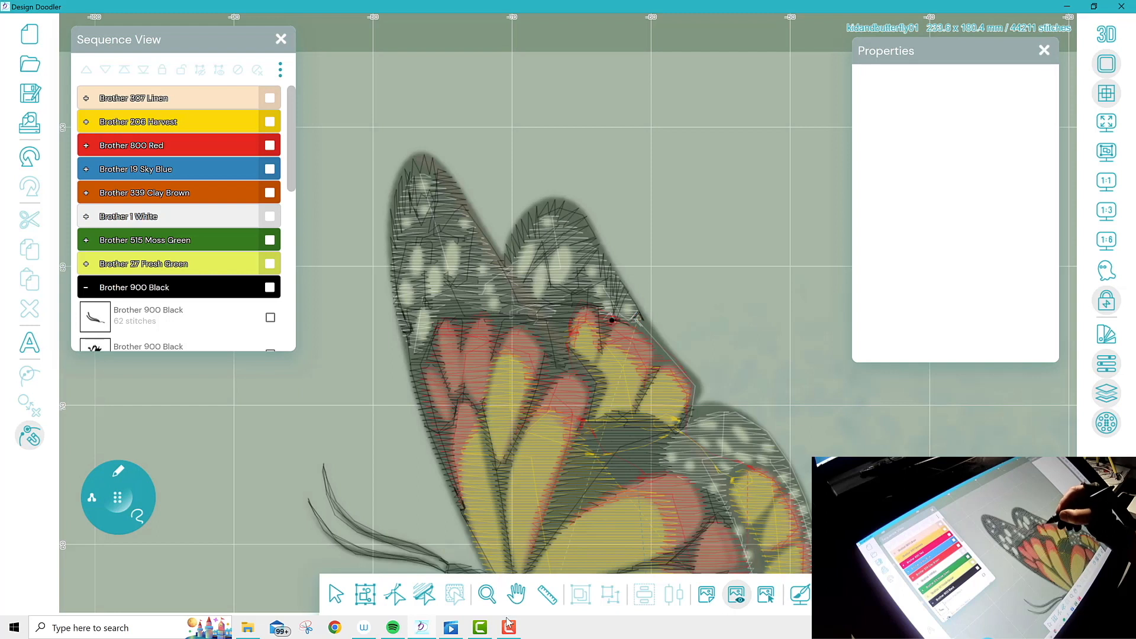
mouse_move(639, 314)
left_mouse_down()
mouse_move(651, 370)
mouse_move(647, 336)
mouse_move(629, 324)
left_mouse_up()
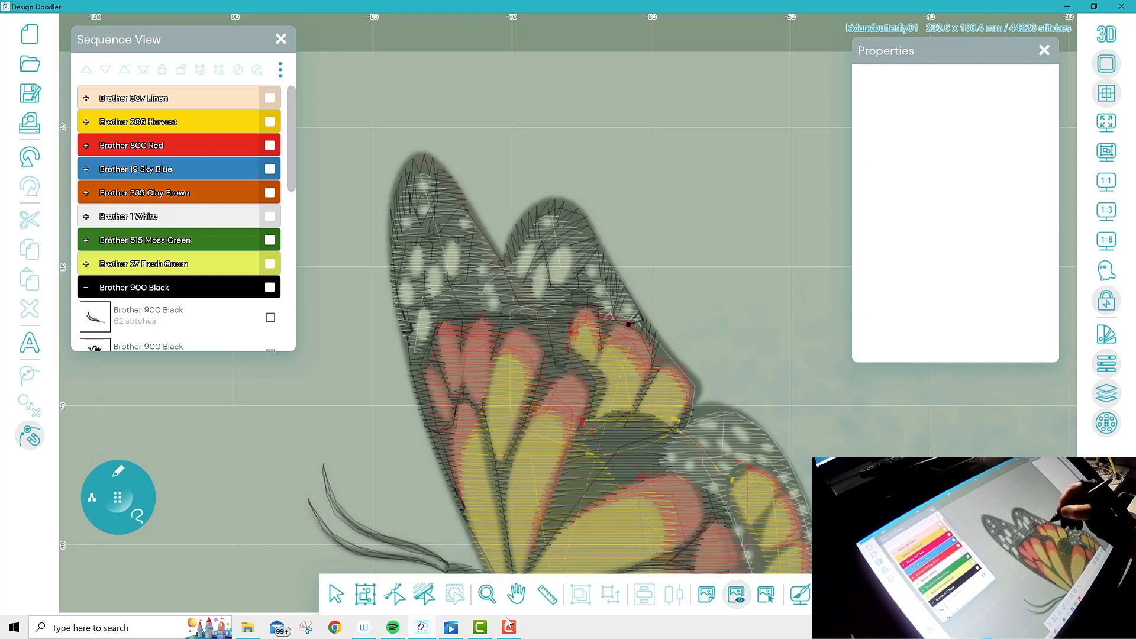
mouse_move(629, 324)
left_mouse_down()
mouse_move(690, 386)
mouse_move(689, 413)
left_mouse_up()
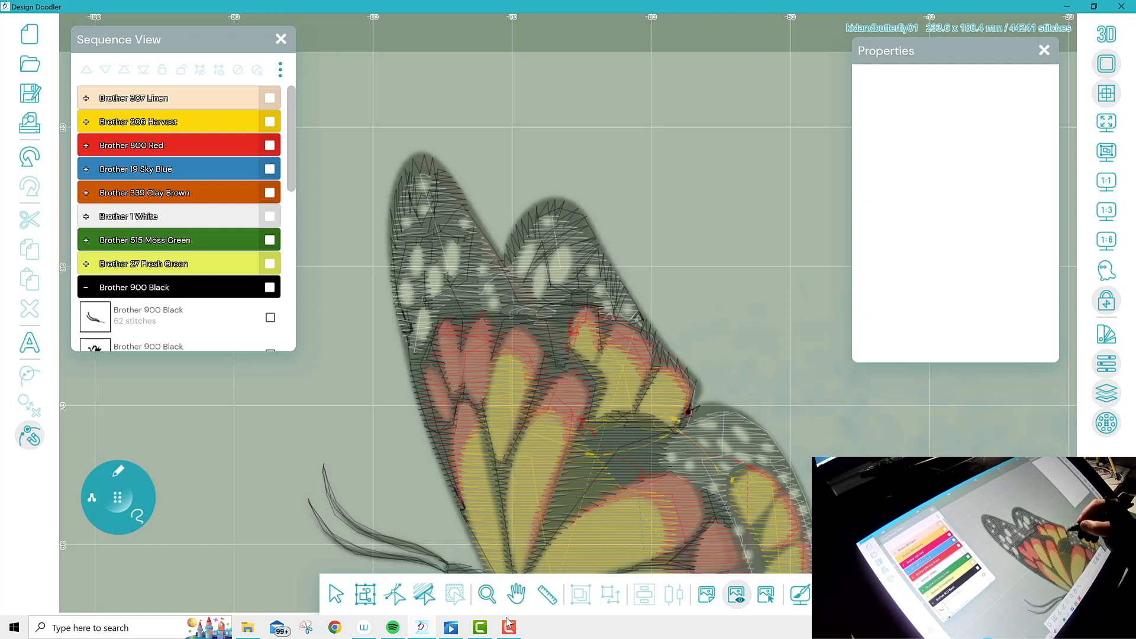
left_click_drag(689, 412, 699, 419)
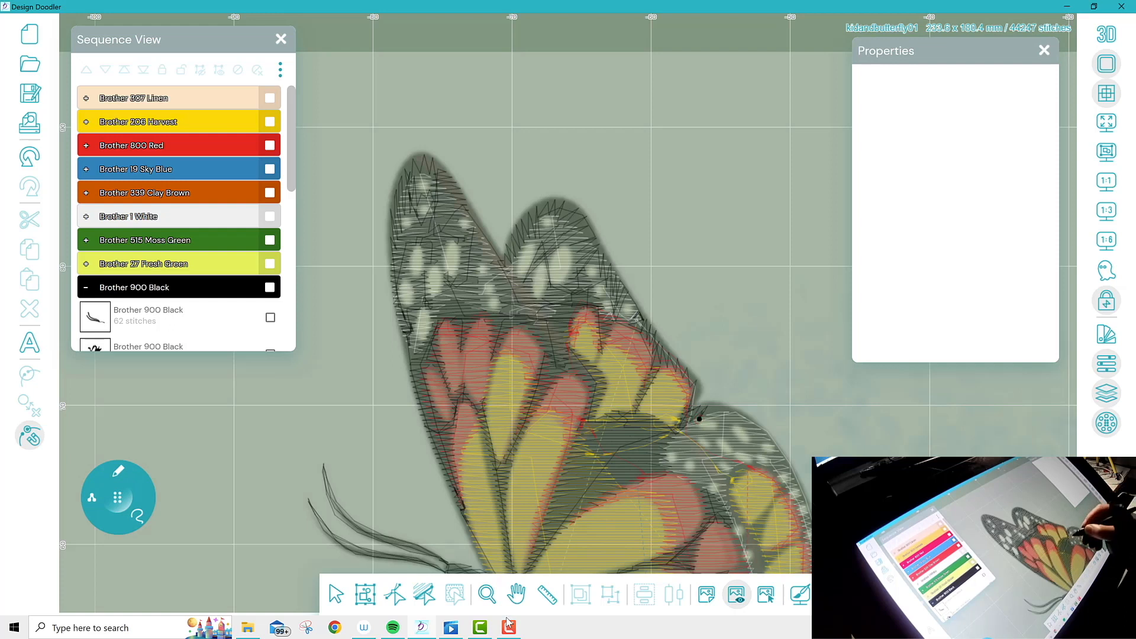
Sketch black running stitches between the white spots at the top of the lower wing
mouse_move(699, 419)
left_mouse_down()
mouse_move(669, 442)
mouse_move(686, 459)
mouse_move(677, 475)
mouse_move(697, 482)
mouse_move(706, 461)
mouse_move(695, 479)
mouse_move(692, 450)
mouse_move(712, 449)
mouse_move(707, 464)
mouse_move(724, 454)
mouse_move(699, 491)
mouse_move(702, 472)
mouse_move(730, 481)
mouse_move(735, 519)
mouse_move(729, 482)
mouse_move(750, 466)
mouse_move(726, 481)
mouse_move(745, 444)
left_mouse_up()
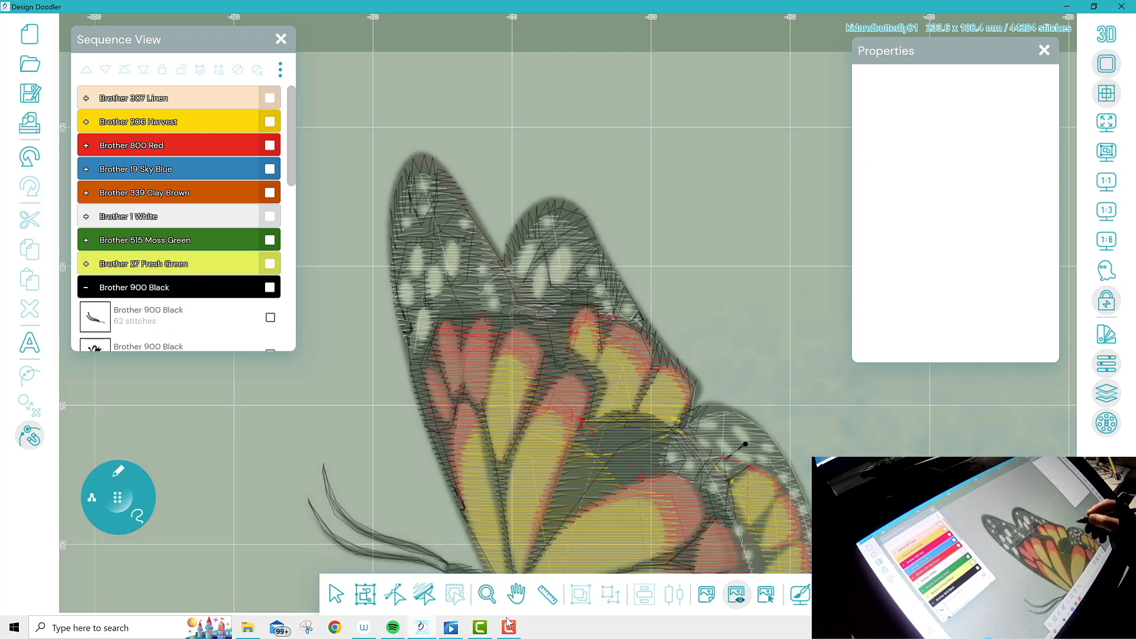
scroll(177, 219, "down", 5)
scroll(177, 219, "down", 3)
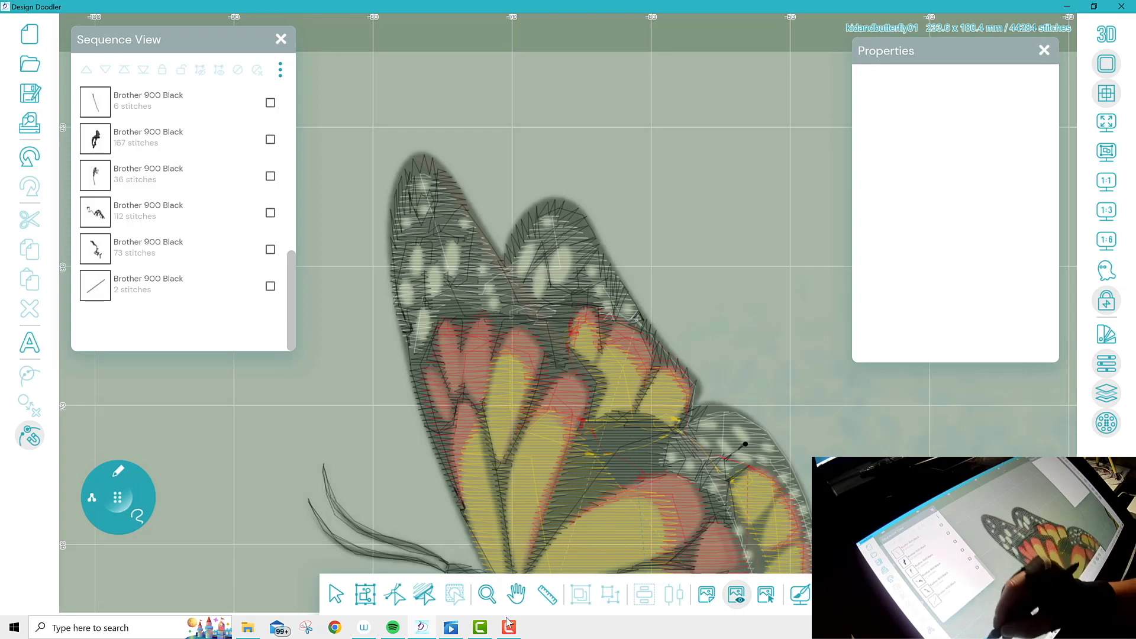
left_click(118, 470)
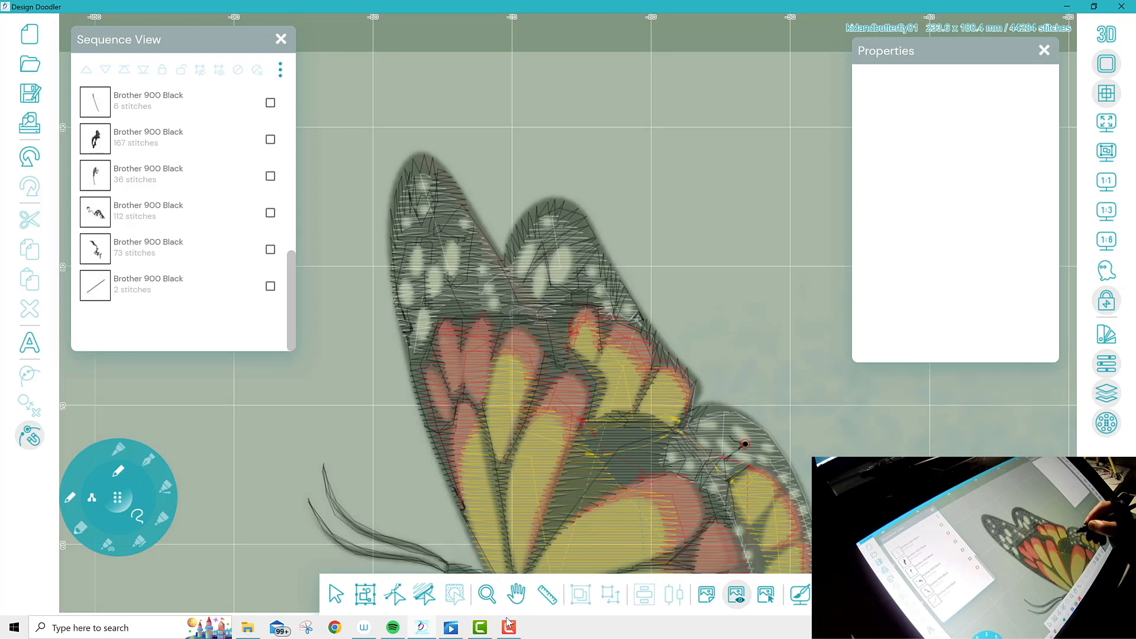
left_click(725, 430)
left_click(695, 431)
left_click(714, 445)
left_click(719, 435)
left_click(700, 435)
left_click(719, 431)
left_click(725, 416)
left_click(707, 405)
left_click(718, 410)
left_click(729, 414)
left_click(727, 432)
left_click(736, 418)
left_click(762, 434)
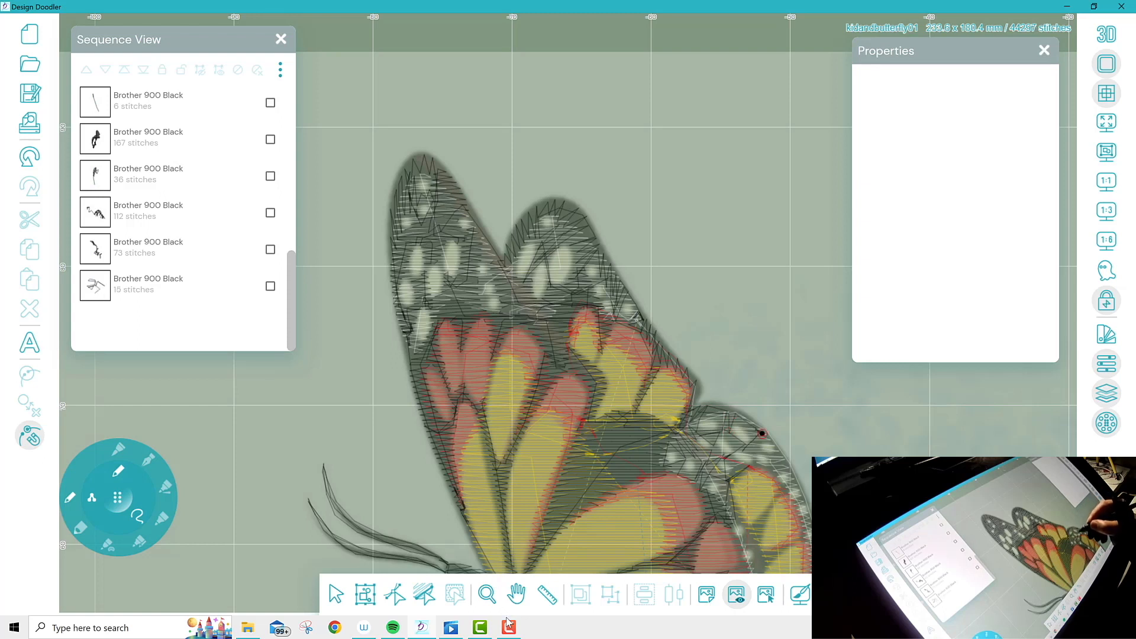
Extend the black running-stitch detail around the white spots along the lower wing's upper-right curve
left_click(744, 452)
left_click(752, 454)
left_click(753, 457)
left_click(754, 428)
left_click(761, 433)
left_click(781, 450)
left_click(762, 453)
left_click(785, 466)
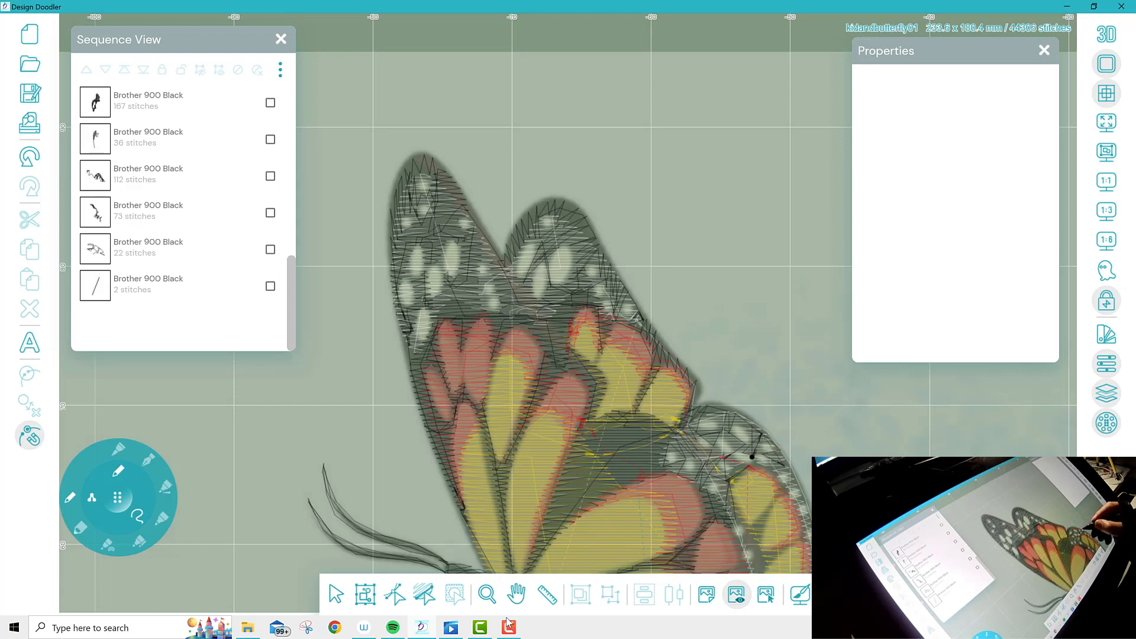
left_click(762, 438)
left_click(785, 470)
left_click(768, 467)
left_click(762, 443)
left_click(782, 452)
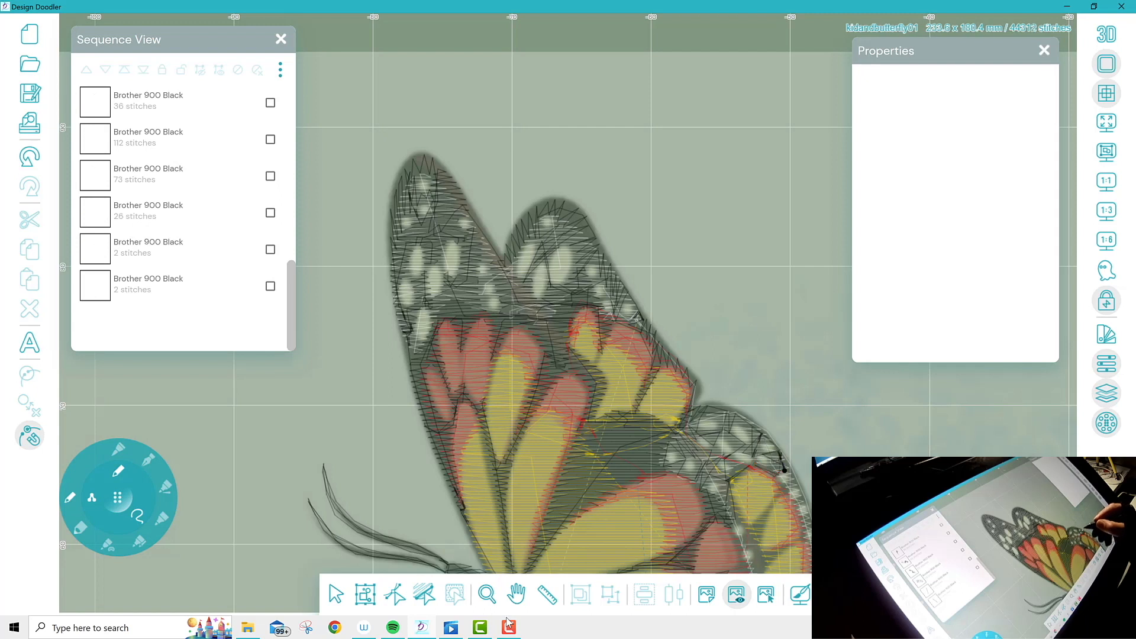
Add short black running stitches between the white spots down the lower wing's outer border beside the yellow cells
left_click(796, 480)
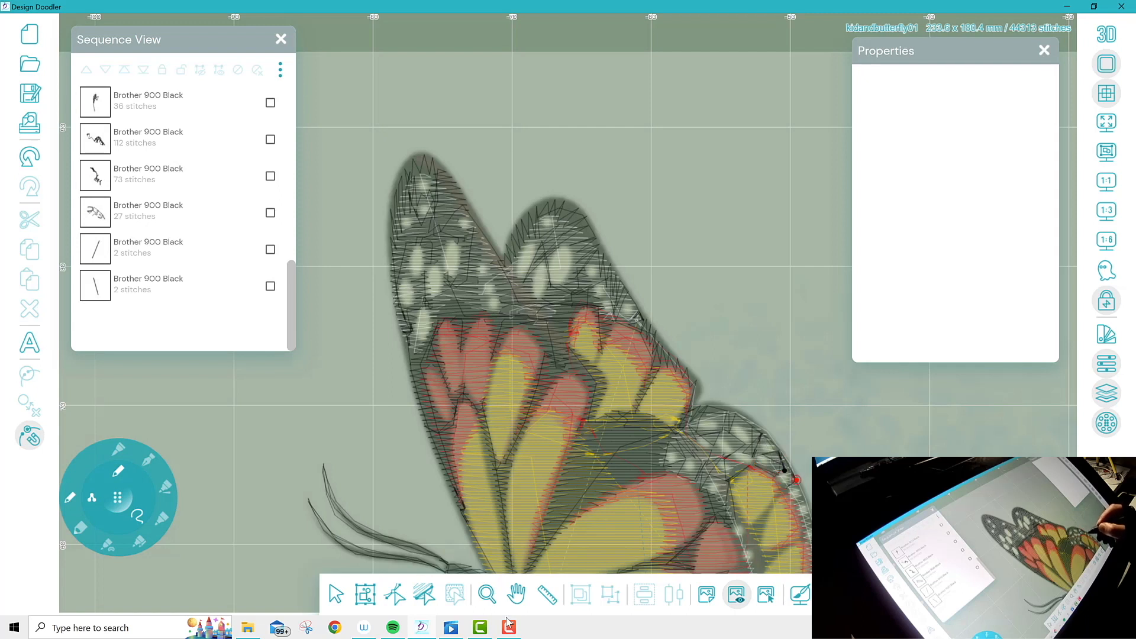
left_click(786, 489)
left_click(784, 471)
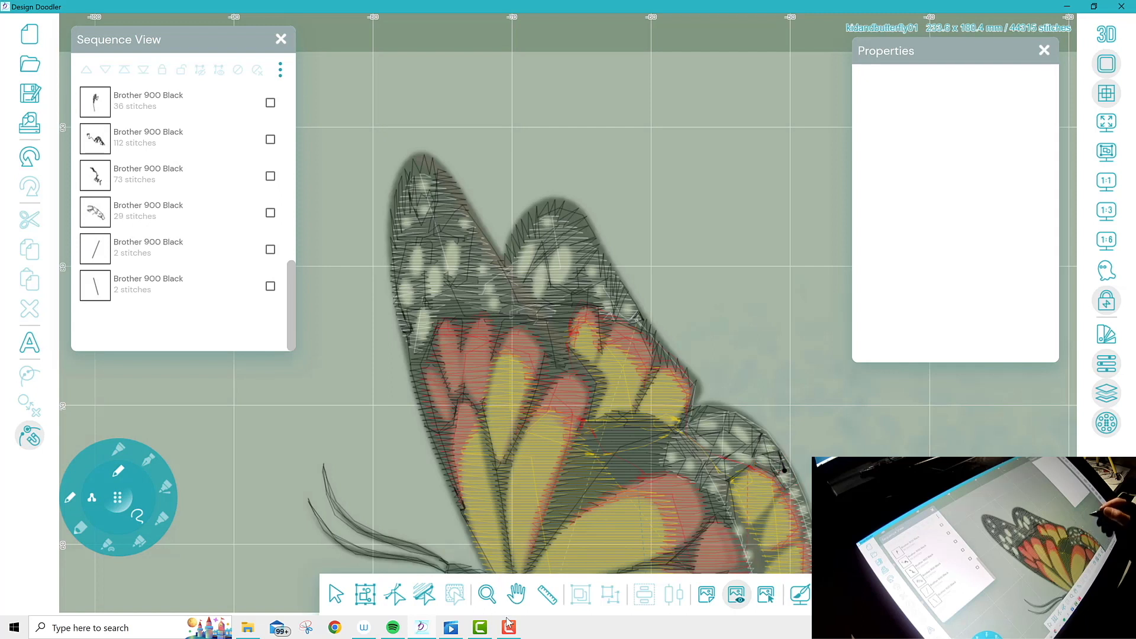
left_click(793, 483)
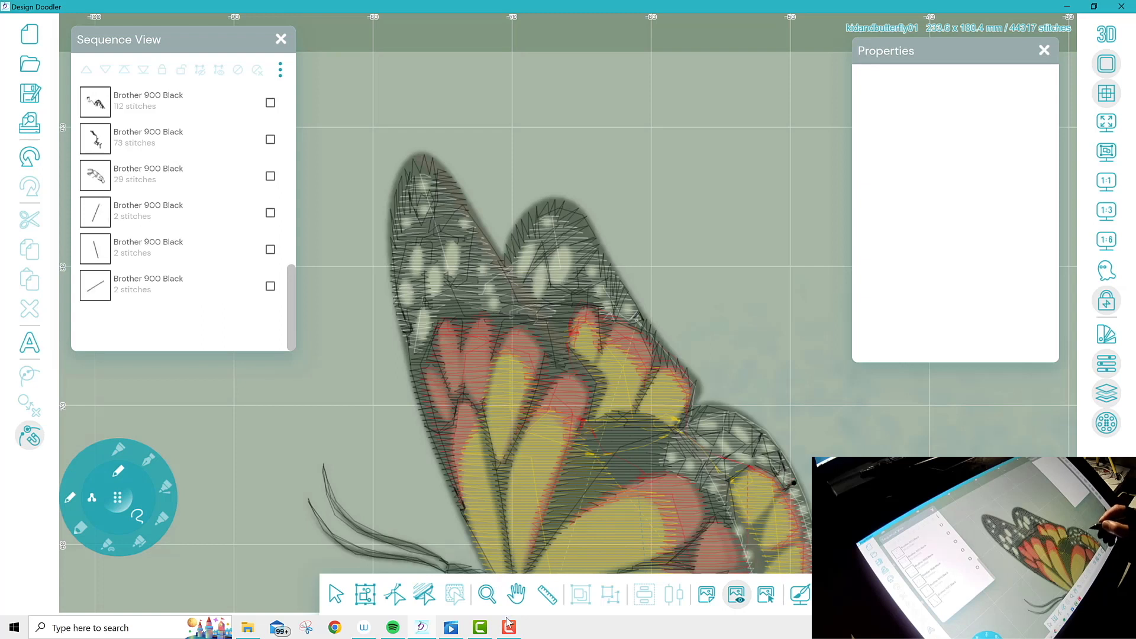
left_click(786, 492)
left_click(798, 510)
left_click(798, 510)
left_click(803, 491)
left_click(802, 510)
left_click(803, 530)
left_click(806, 528)
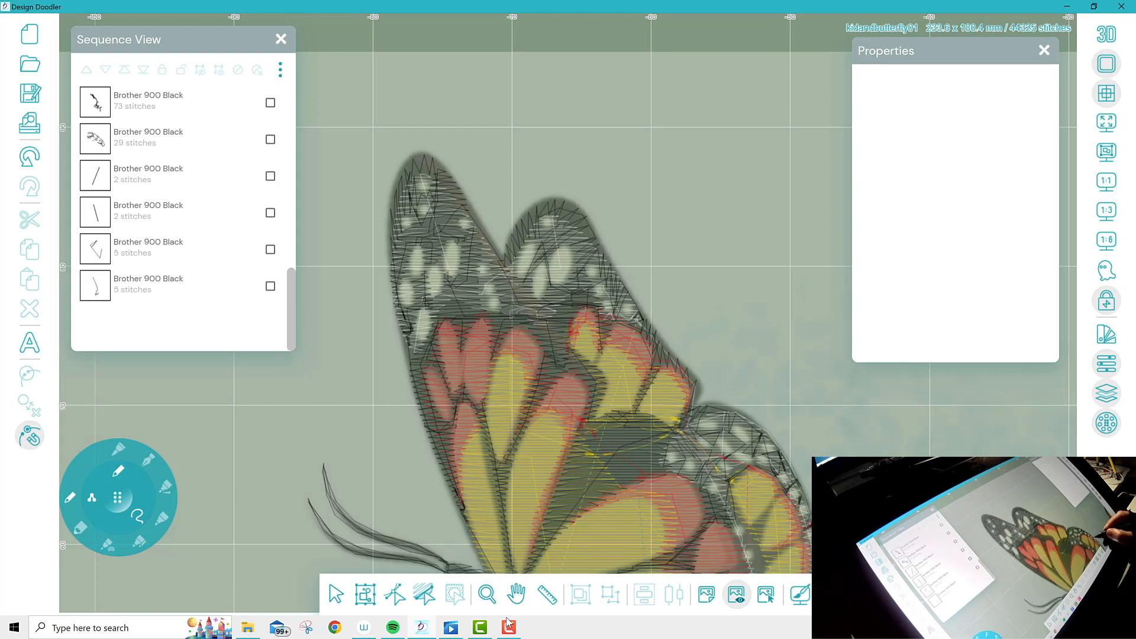
left_click_drag(801, 509, 806, 530)
left_click(798, 538)
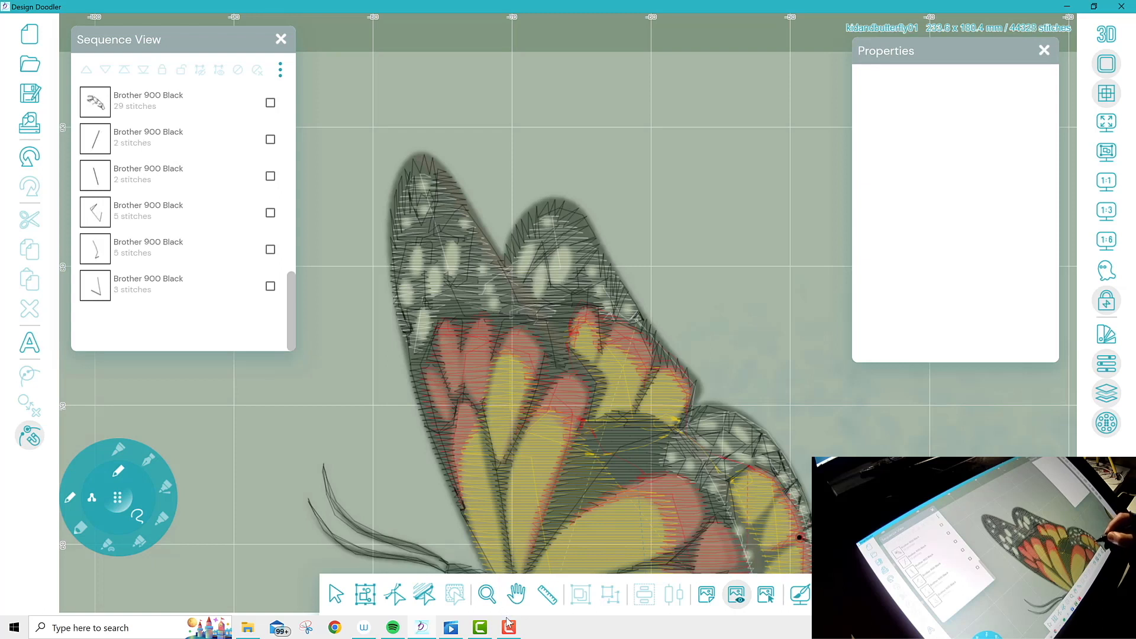
Draw black running-stitch strokes across the lower part of the yellow cells and into the adjoining inner white-spotted band
left_click(765, 567)
left_click(770, 561)
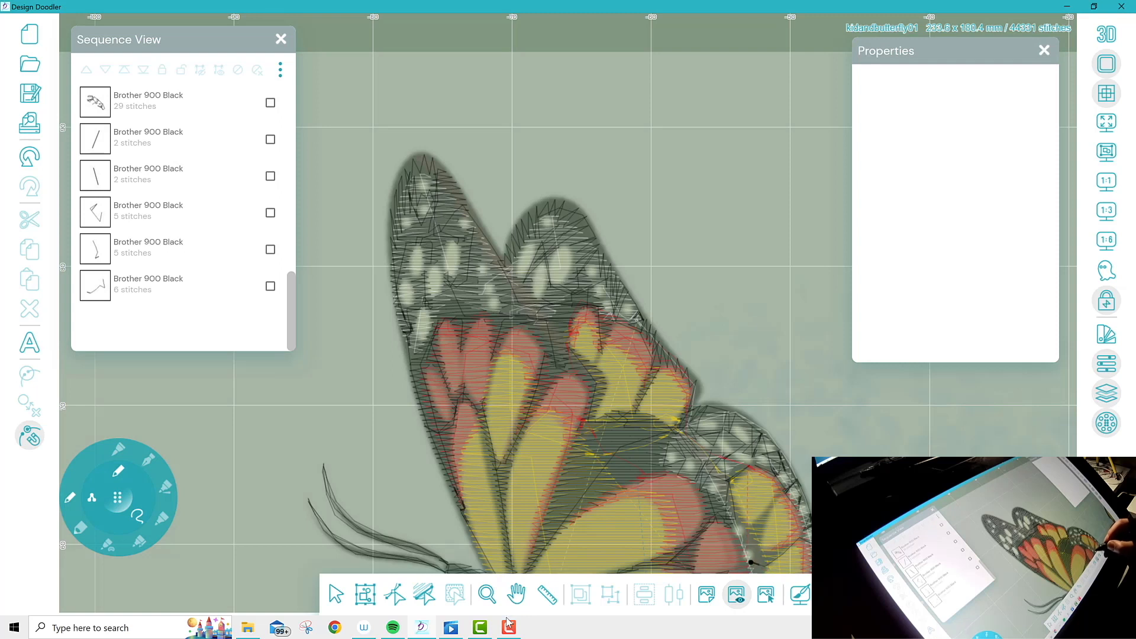
left_click(774, 555)
left_click(749, 551)
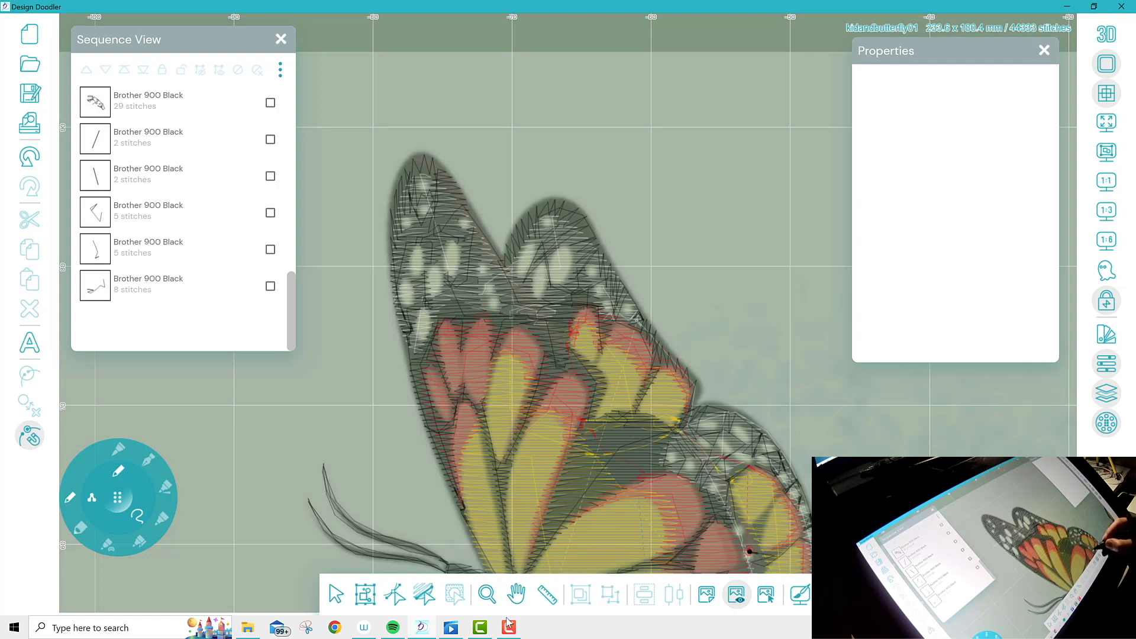
left_click(761, 534)
mouse_move(752, 538)
left_mouse_down()
mouse_move(772, 504)
mouse_move(748, 539)
mouse_move(742, 517)
mouse_move(739, 547)
left_mouse_up()
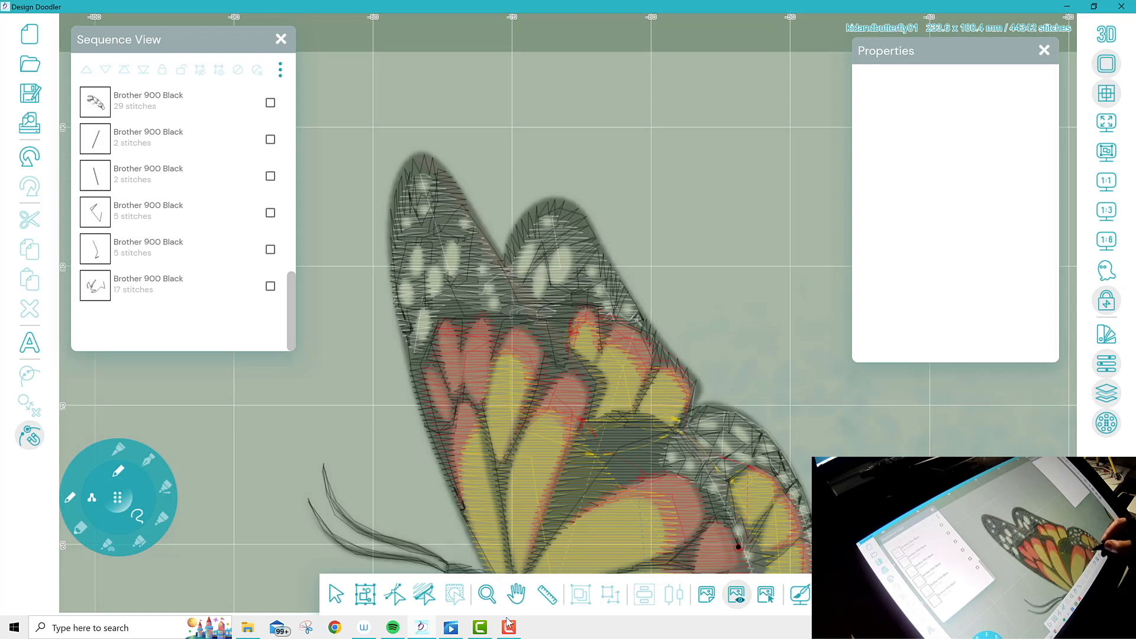
left_click(748, 542)
left_click(762, 564)
Sketch black running stitches down the white-spotted band between the red cells and the outer yellow cells
left_click(516, 594)
left_click_drag(710, 415, 570, 145)
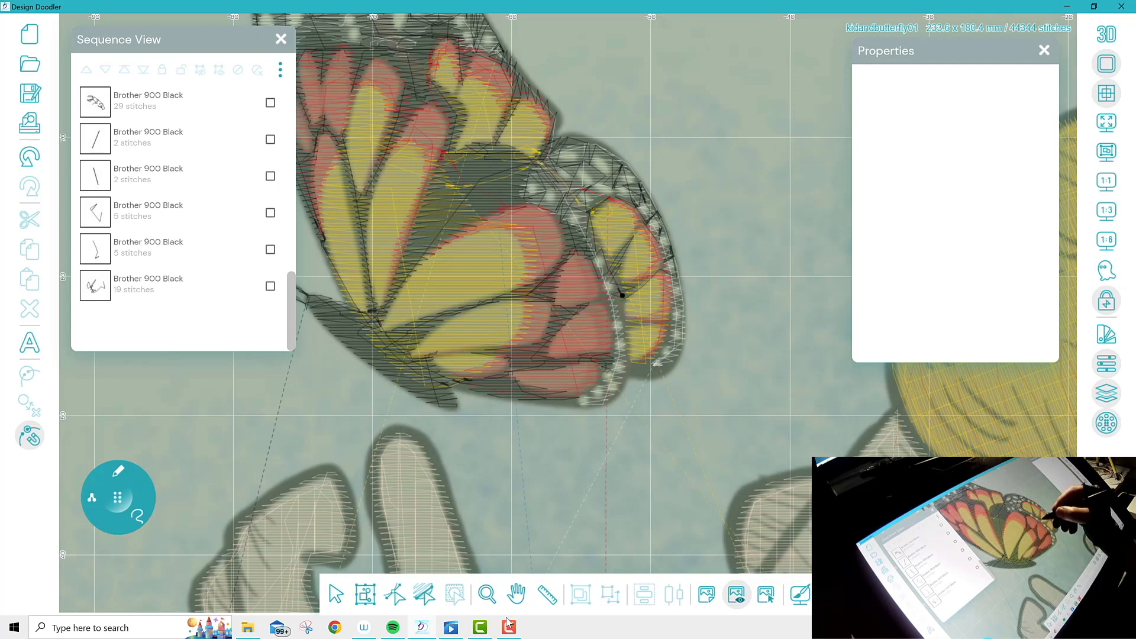
left_click(603, 301)
left_click(610, 316)
left_click(604, 278)
left_click(615, 322)
left_click(615, 291)
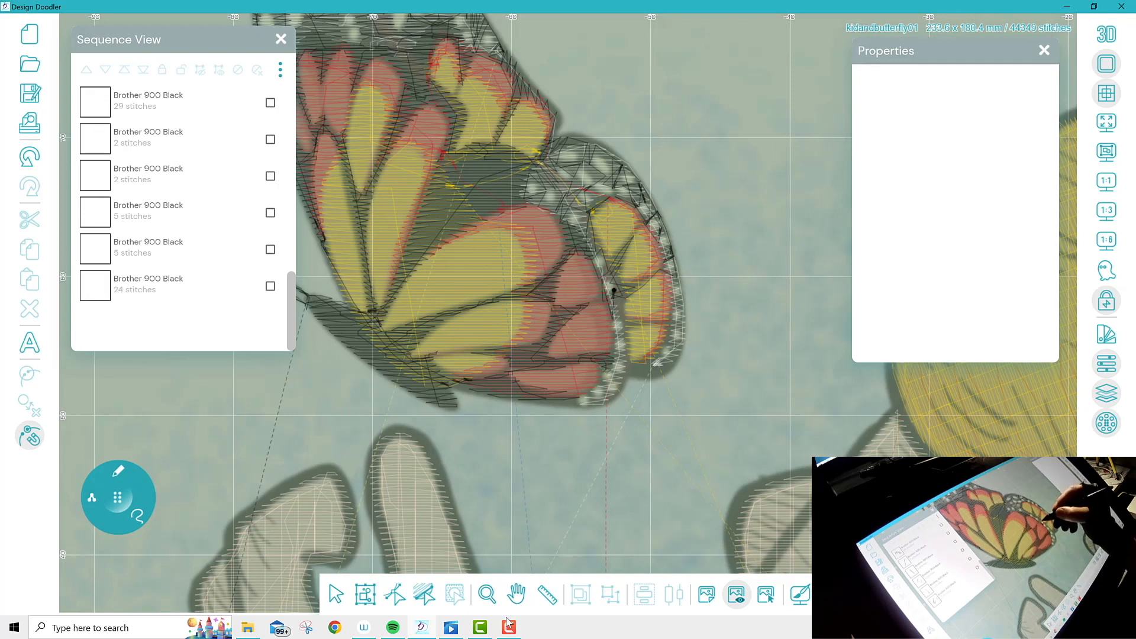
left_click(619, 314)
mouse_move(620, 314)
left_mouse_down()
mouse_move(622, 287)
mouse_move(626, 327)
mouse_move(678, 323)
mouse_move(625, 326)
mouse_move(628, 364)
mouse_move(627, 329)
mouse_move(617, 335)
mouse_move(625, 298)
mouse_move(626, 352)
mouse_move(608, 355)
mouse_move(628, 374)
left_mouse_up()
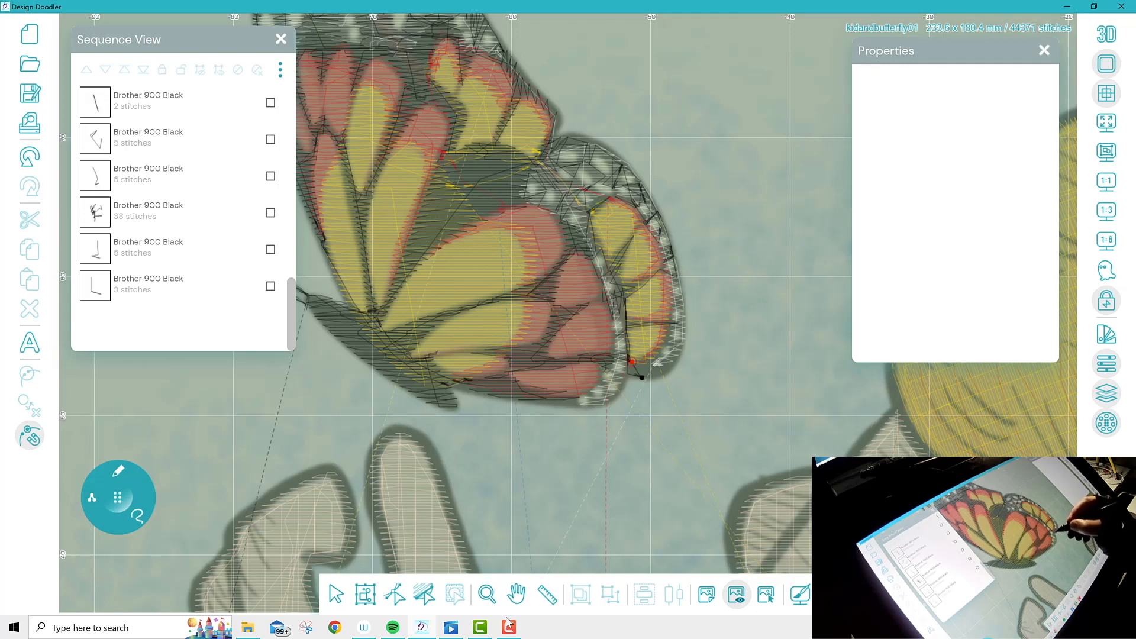
Outline the bottom tip of the outer yellow cells in black running stitch and continue up their outer edge
mouse_move(633, 368)
left_mouse_down()
mouse_move(652, 366)
mouse_move(643, 379)
left_mouse_up()
left_click(650, 366)
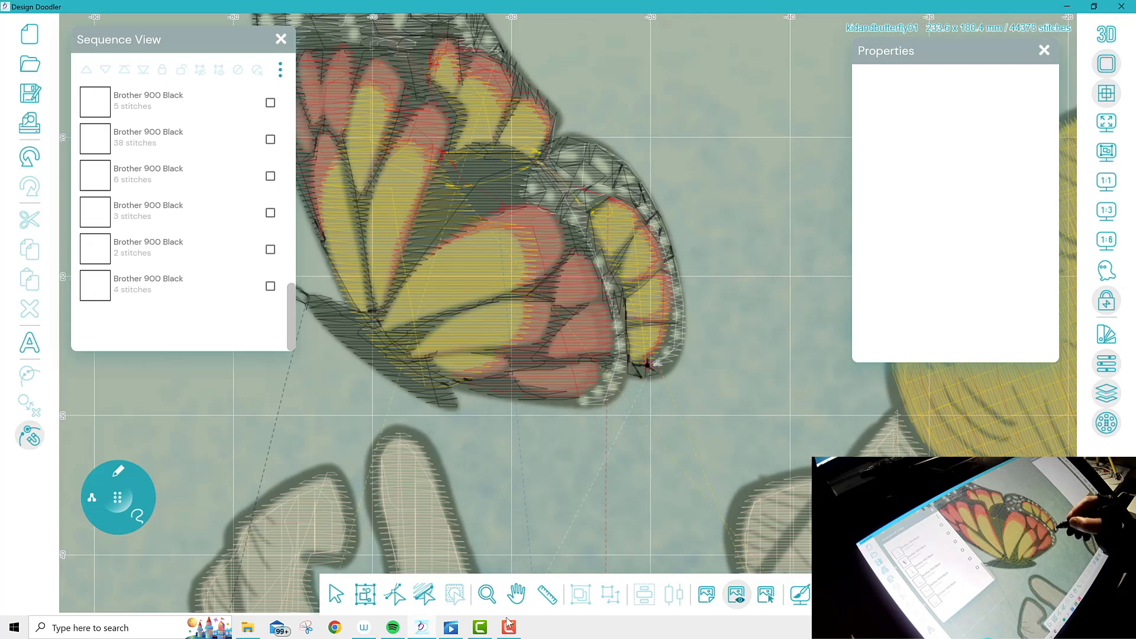
left_click(658, 356)
left_click(670, 363)
mouse_move(670, 363)
left_mouse_down()
mouse_move(667, 340)
mouse_move(657, 358)
mouse_move(673, 326)
mouse_move(684, 325)
mouse_move(681, 347)
mouse_move(670, 340)
mouse_move(674, 308)
left_mouse_up()
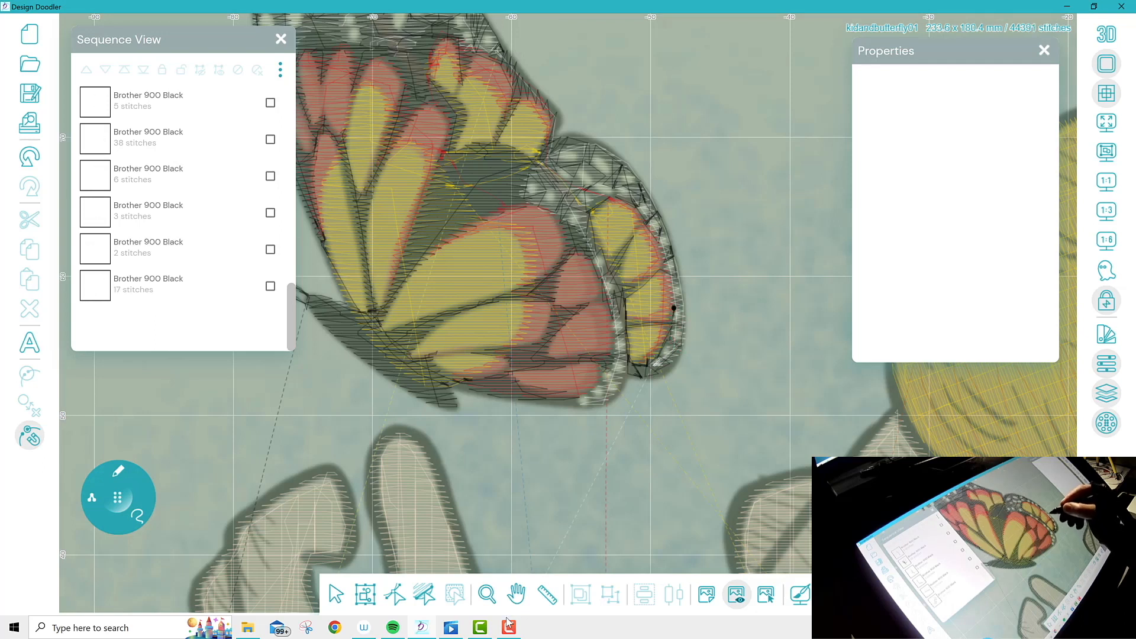
Add zigzag black running stitches along the outer white-spotted border and return to the bottom of the yellow cells
left_click(680, 325)
left_click(672, 322)
left_click(672, 294)
left_click(675, 310)
left_click(680, 293)
left_click(674, 295)
left_click(670, 338)
left_click(644, 366)
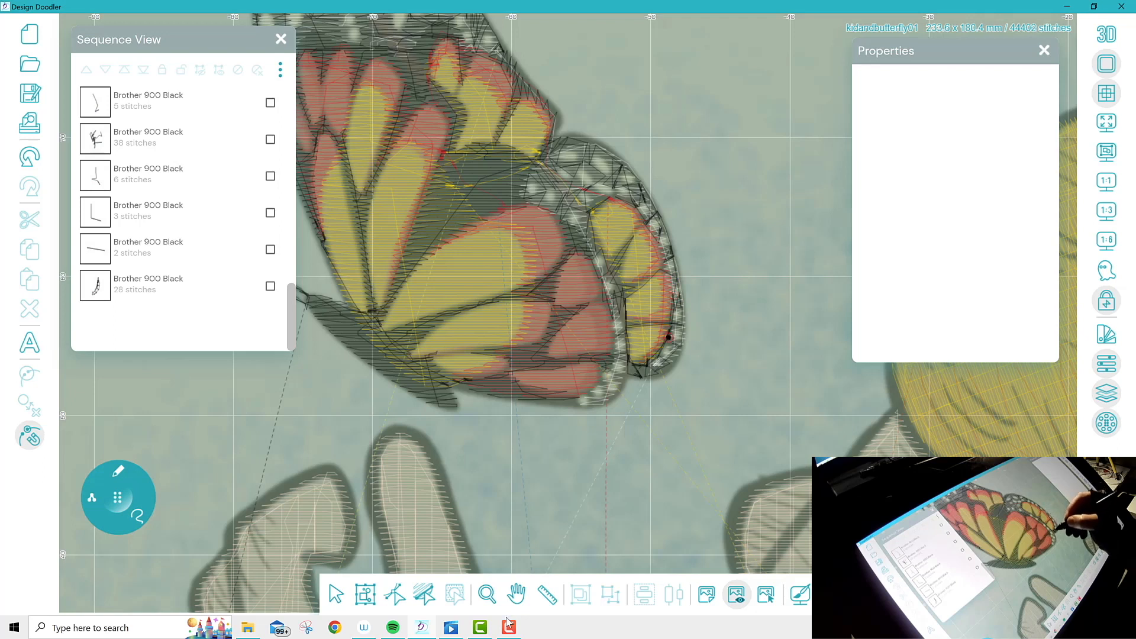
Sketch black running stitches around the white spots at the lower red cell's tip and up its right border
left_click(622, 375)
left_click(616, 391)
left_click(600, 405)
left_click(576, 405)
left_click(589, 393)
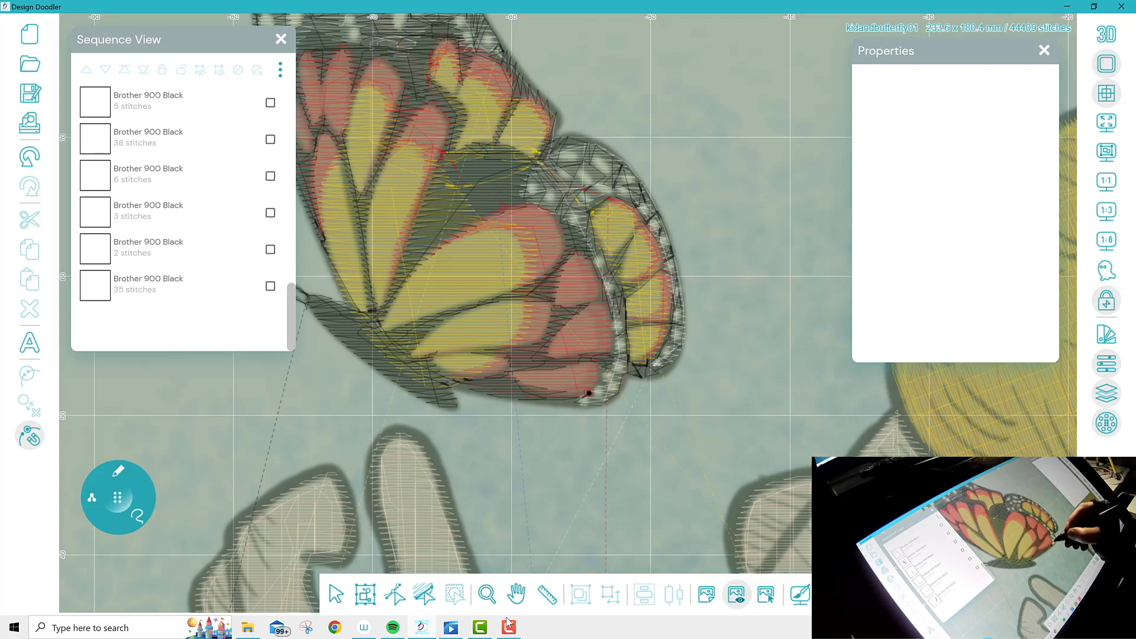
left_click(608, 398)
left_click(601, 383)
left_click(622, 383)
left_click(606, 368)
left_click(614, 335)
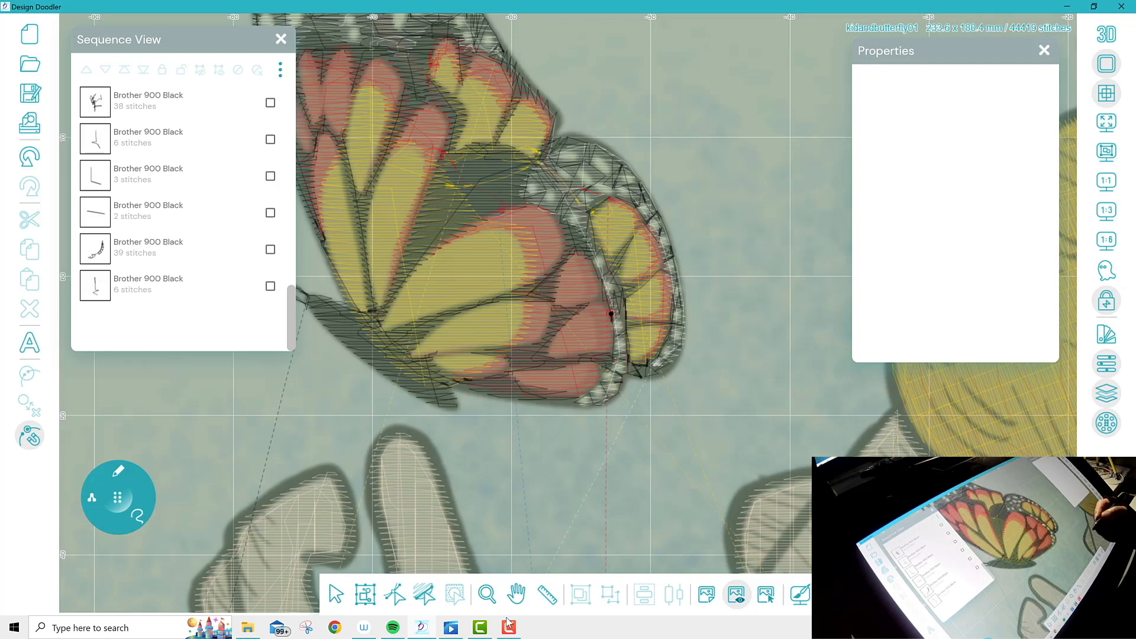
Examine the butterfly's stitching in the 3D view, both within the whole design and up close
left_click(487, 593)
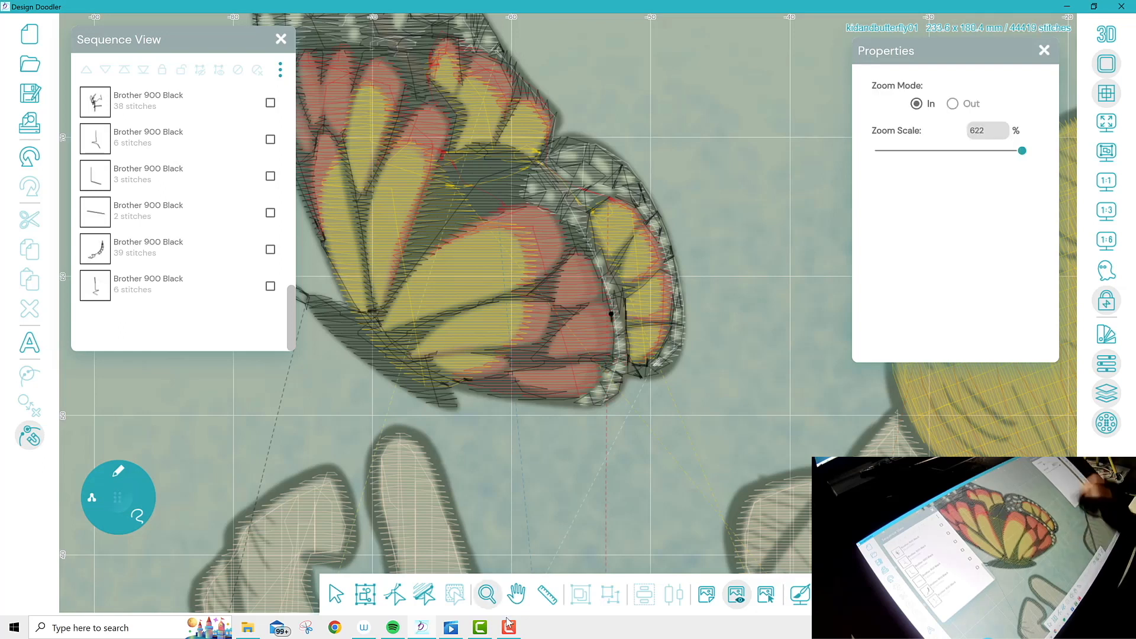
left_click(952, 104)
left_click(594, 323)
left_click(594, 323)
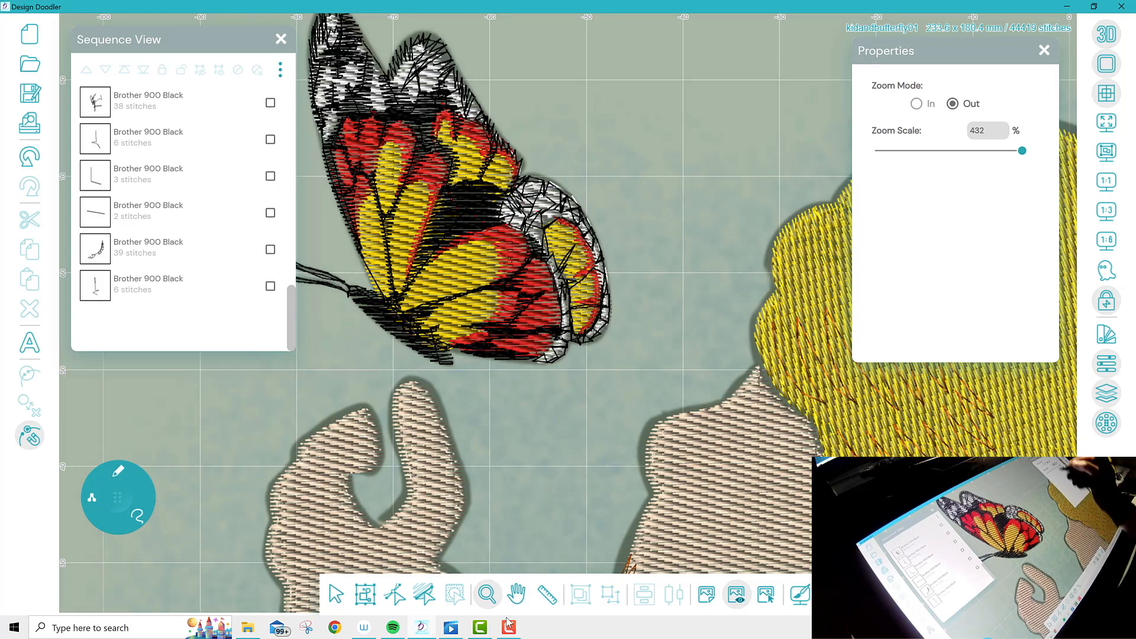
left_click(434, 203)
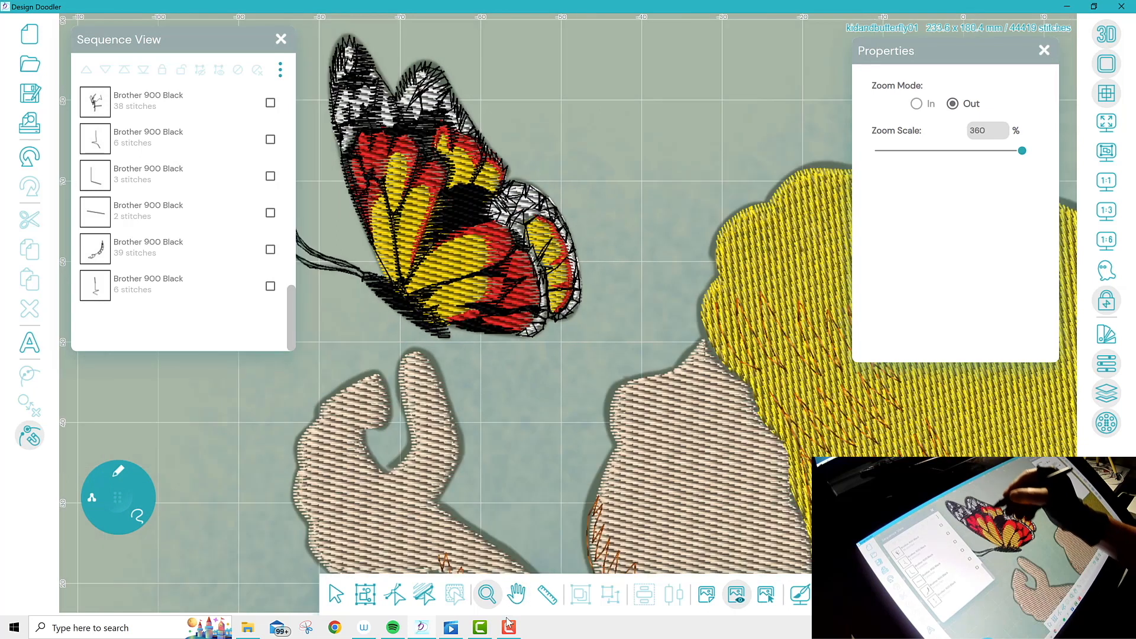
left_click(452, 190)
left_click(452, 190)
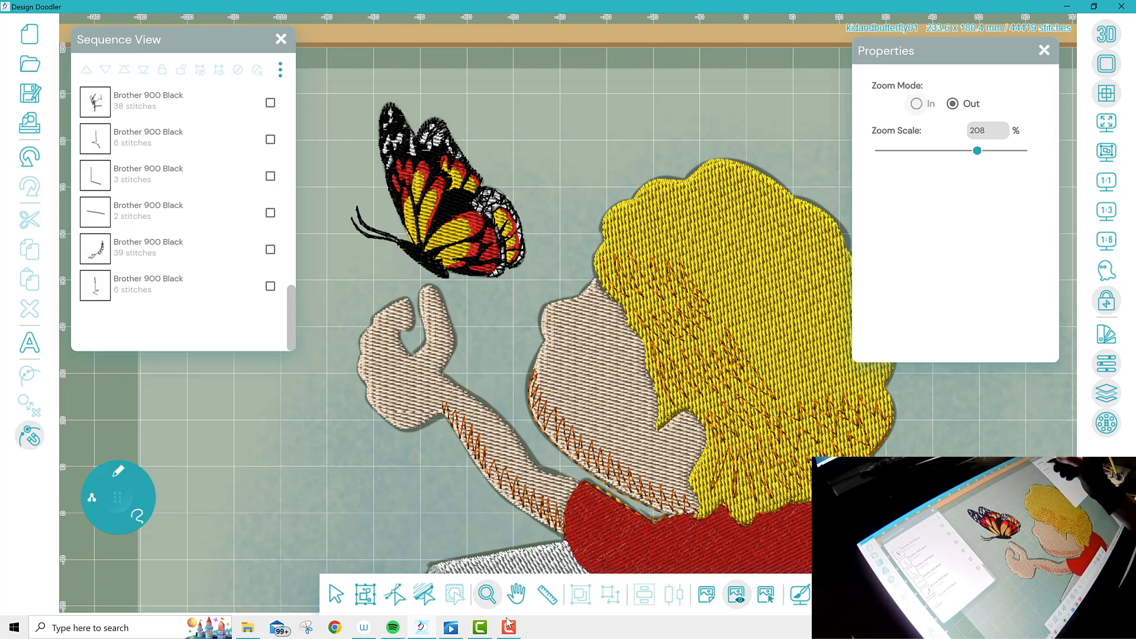
left_click(916, 104)
left_click(436, 189)
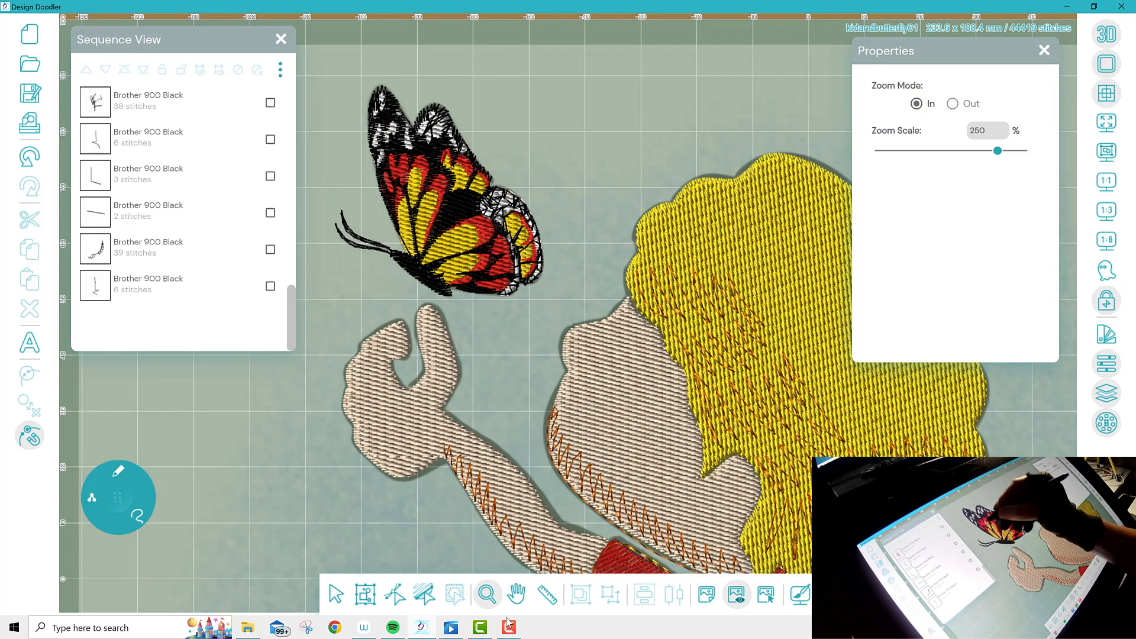
left_click(433, 183)
left_click(413, 178)
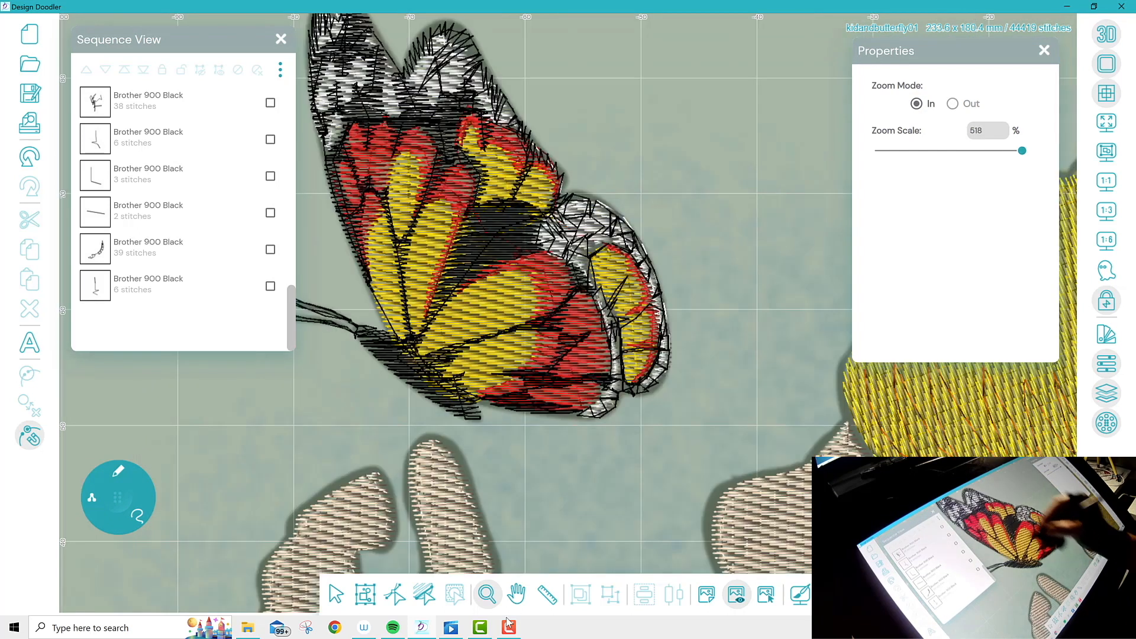
left_click(516, 594)
left_click_drag(532, 225, 626, 344)
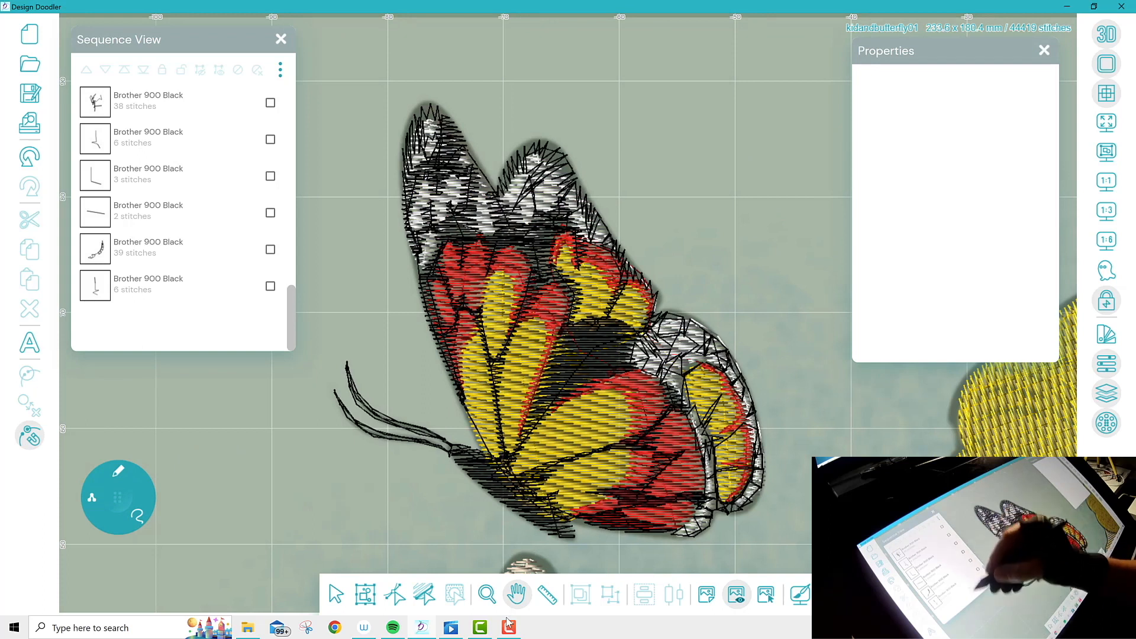
scroll(177, 214, "up", 10)
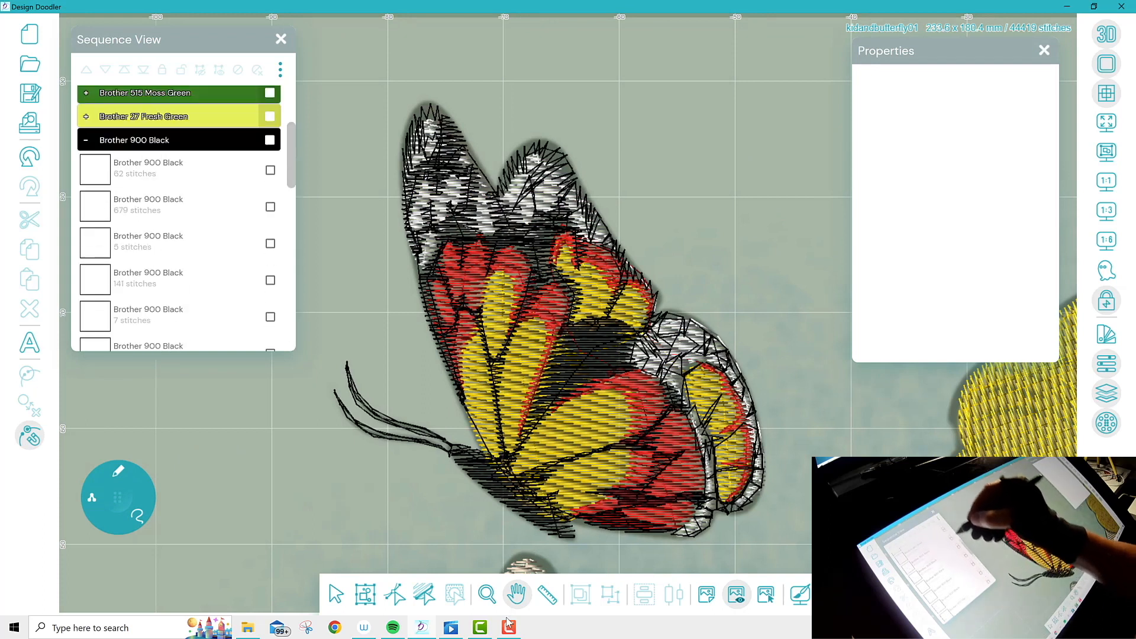
scroll(178, 213, "down", 5)
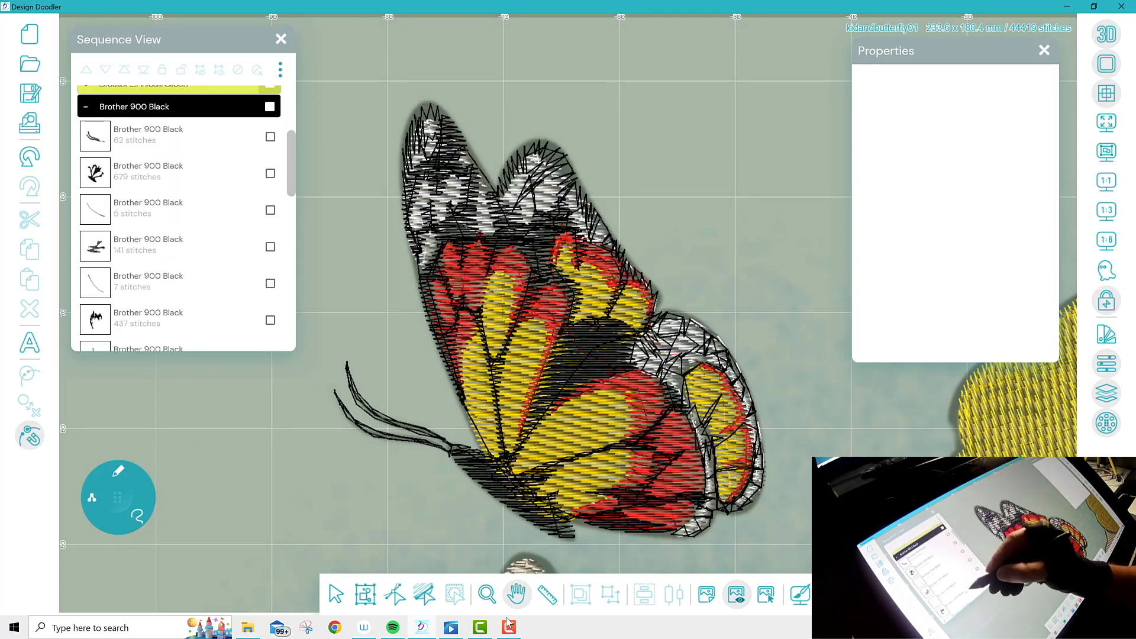
scroll(178, 213, "down", 3)
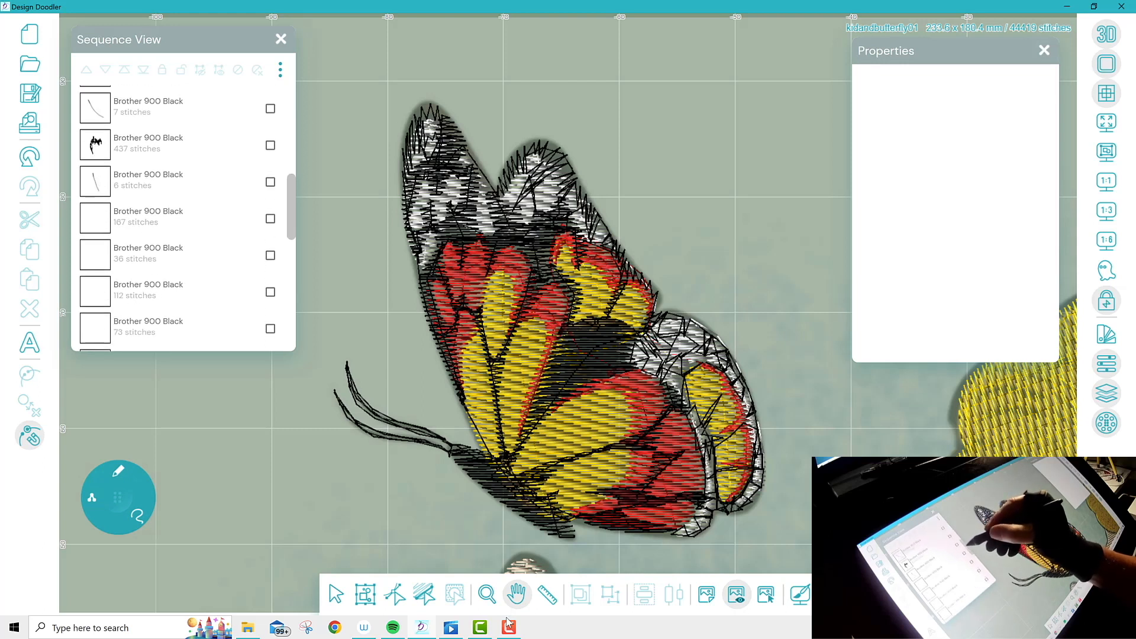
left_click(271, 181)
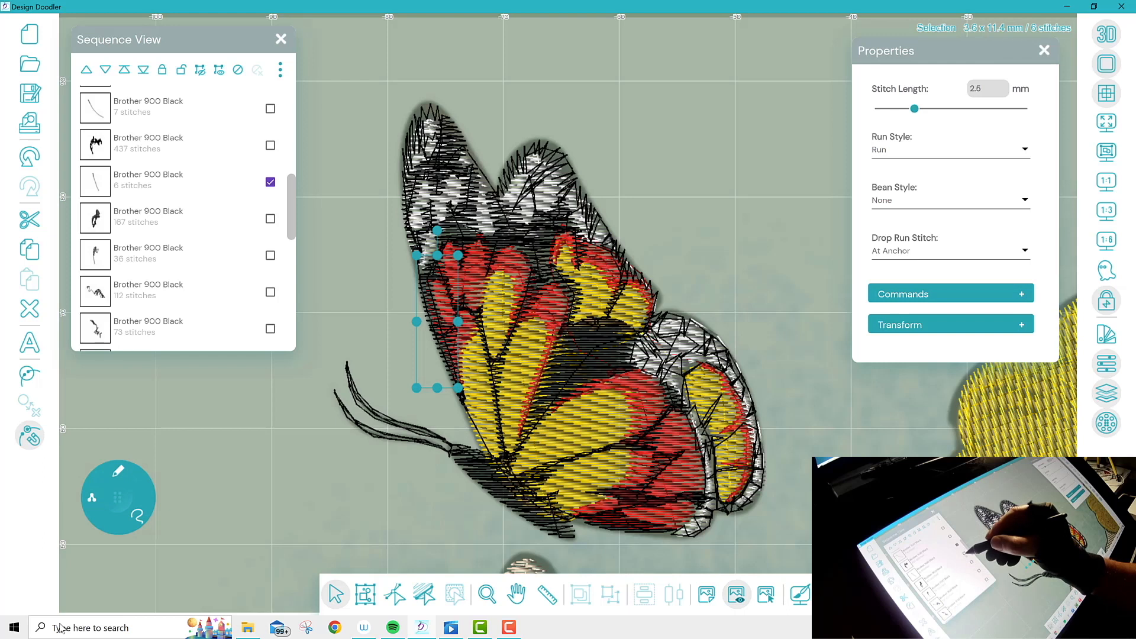
left_click(271, 218)
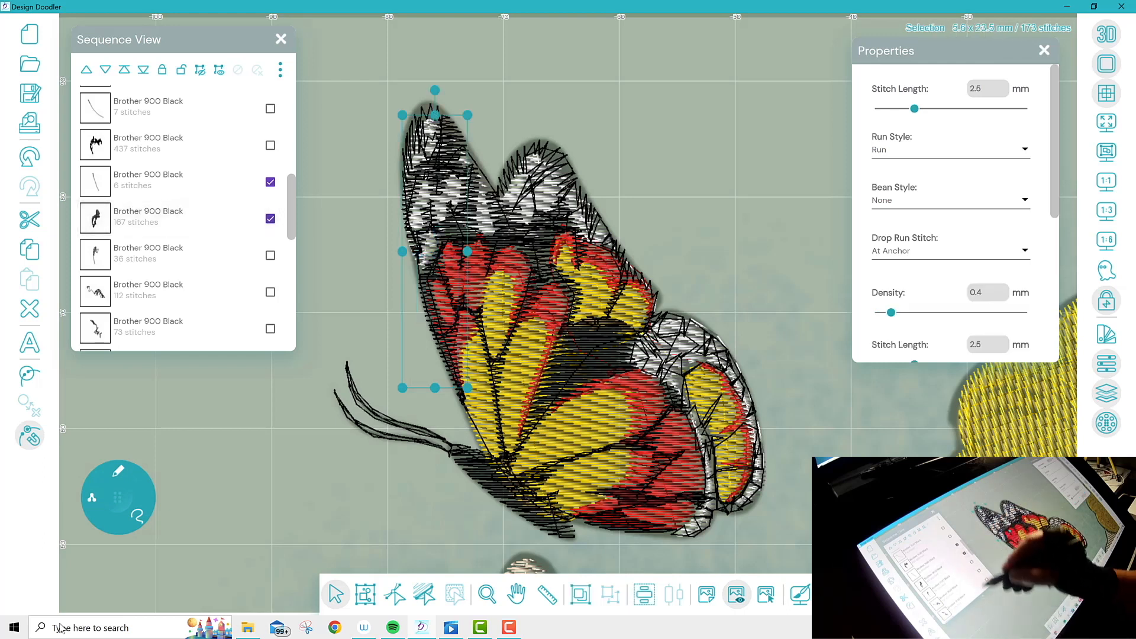
left_click(270, 255)
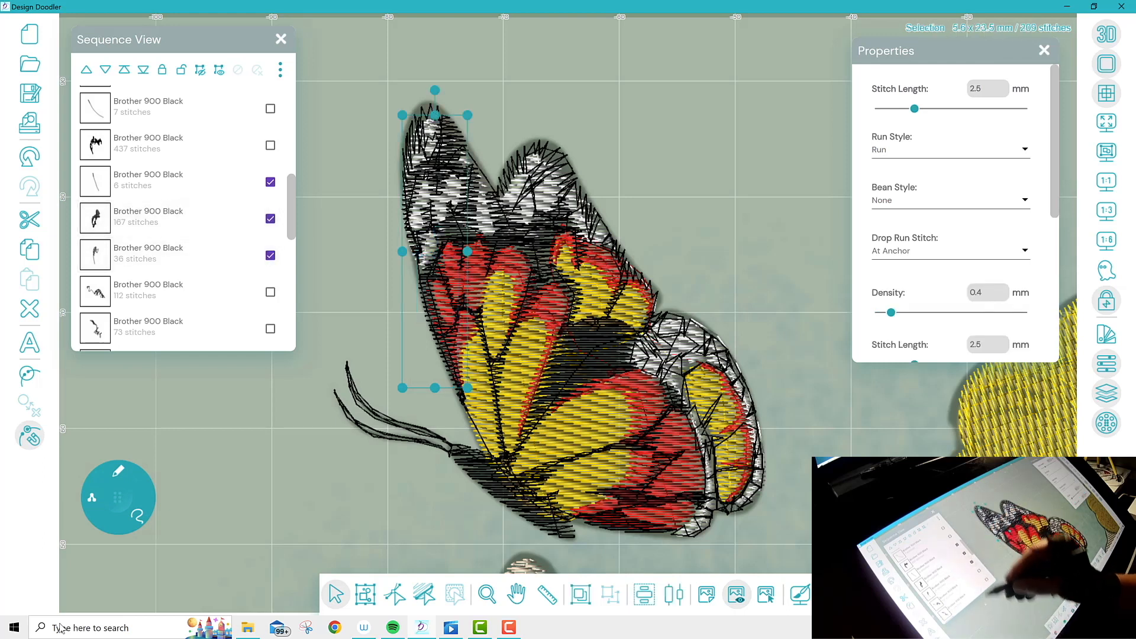
left_click(270, 182)
left_click(271, 218)
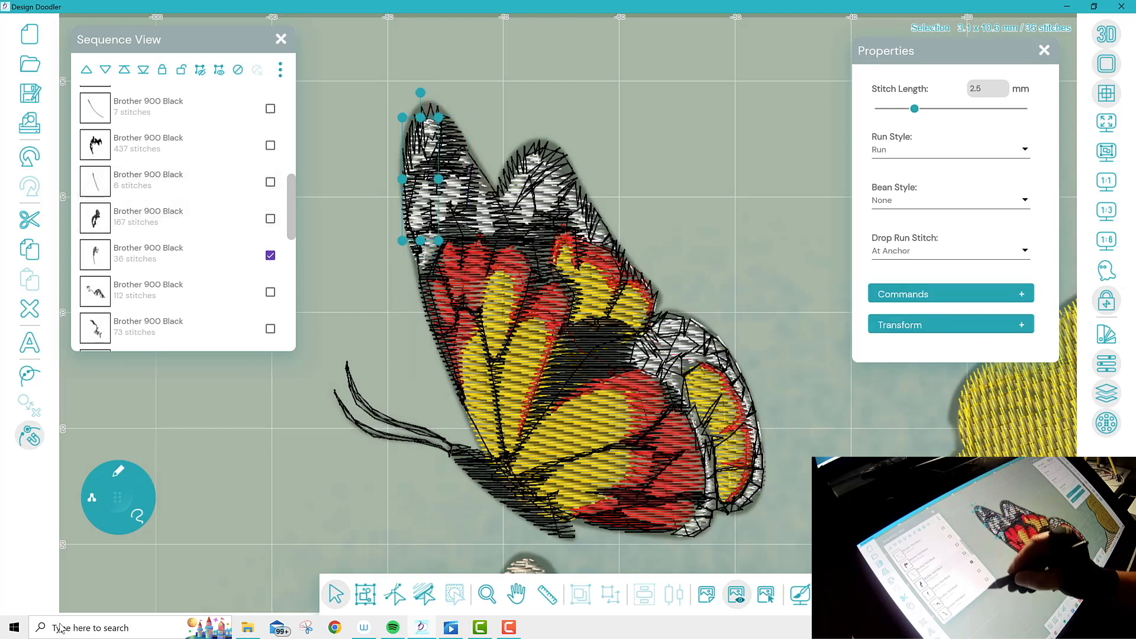
left_click(271, 255)
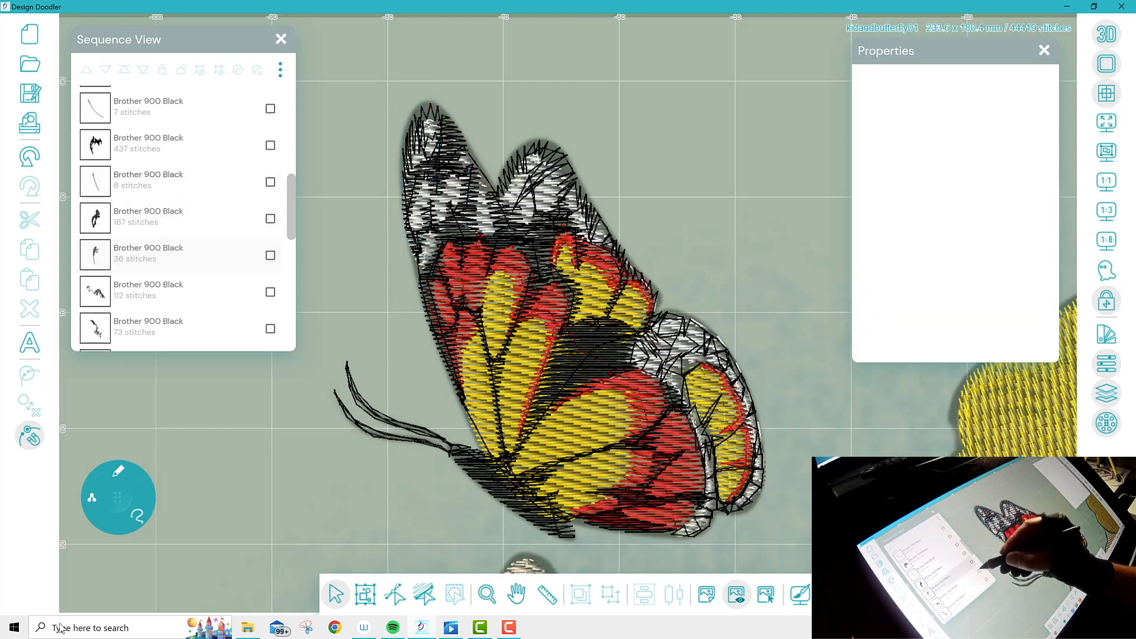
Select every black running-stitch object from the 112-stitch one to the end of the sequence and join them into one object
left_click(270, 292)
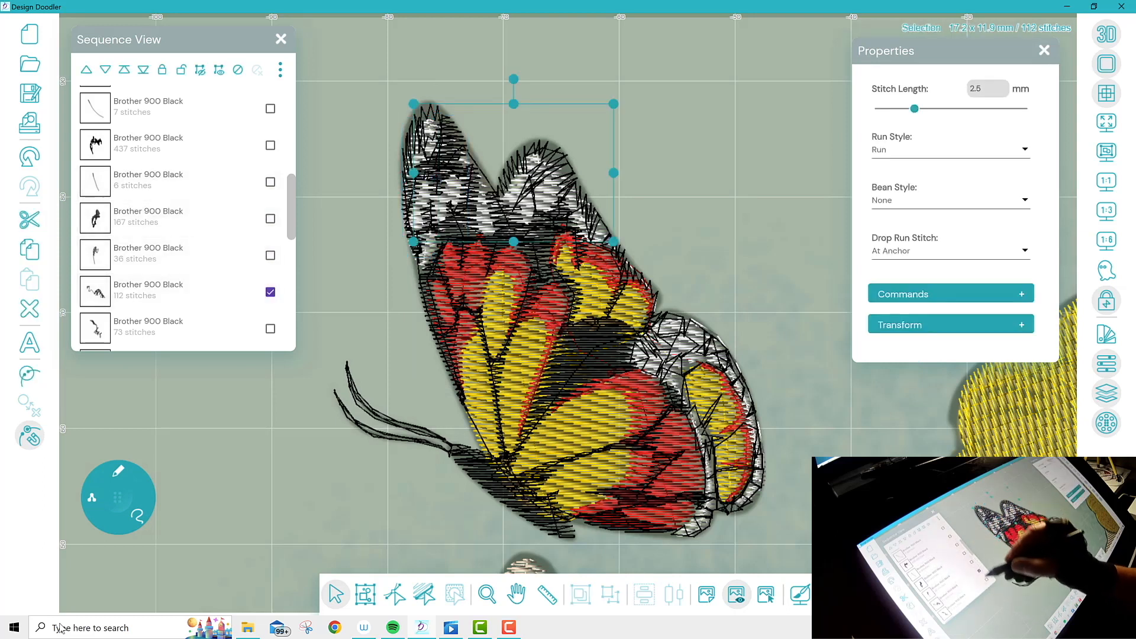
scroll(178, 219, "down", 3)
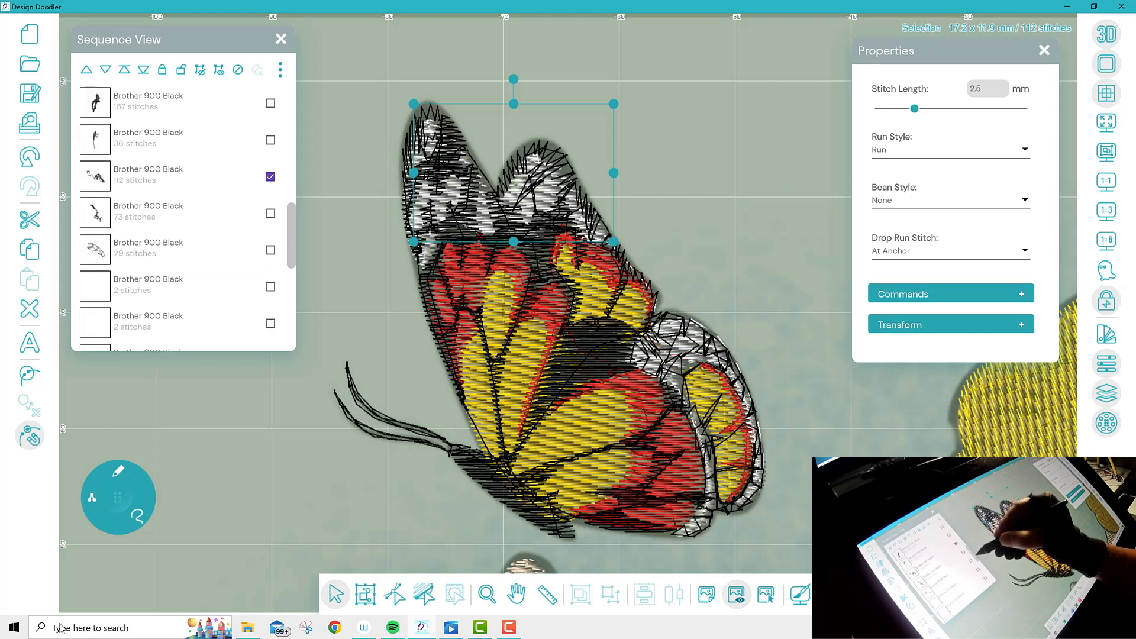
left_click(271, 213)
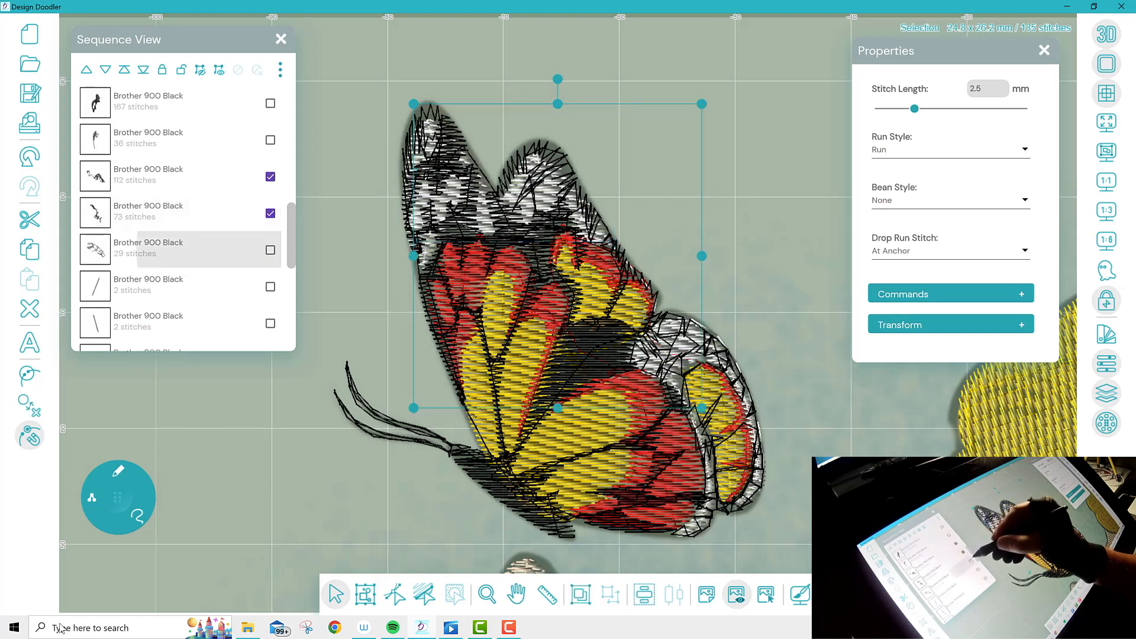
left_click(271, 250)
scroll(178, 219, "down", 2)
left_click(270, 209)
left_click(270, 246)
left_click(271, 282)
scroll(177, 219, "down", 4)
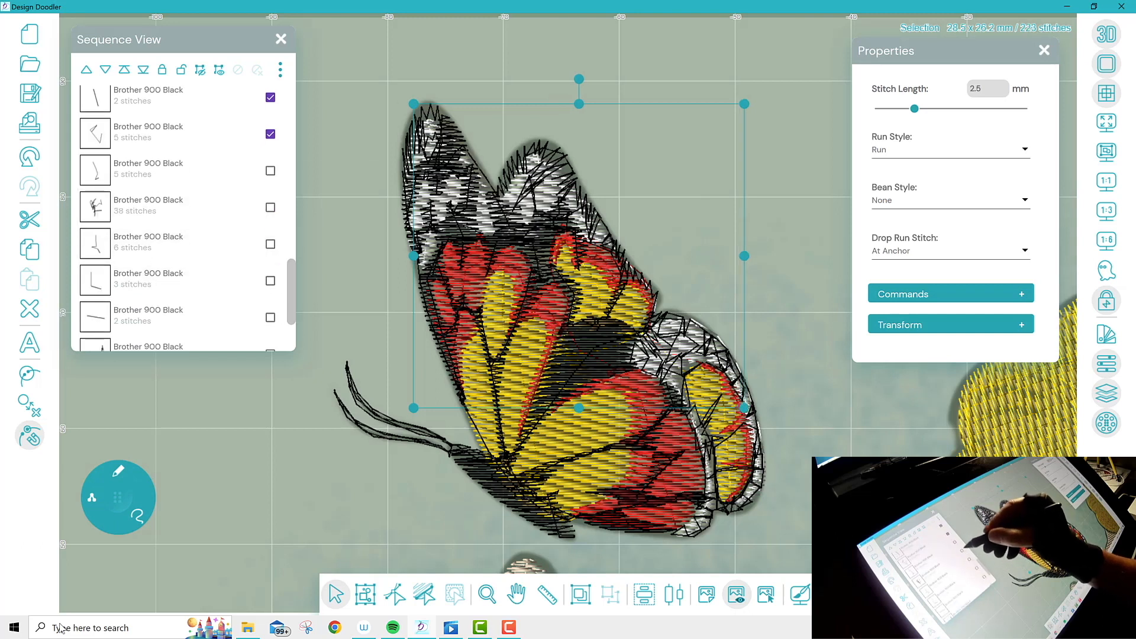
left_click(270, 171)
left_click(271, 208)
left_click(270, 244)
left_click(271, 281)
left_click(271, 317)
scroll(177, 219, "down", 3)
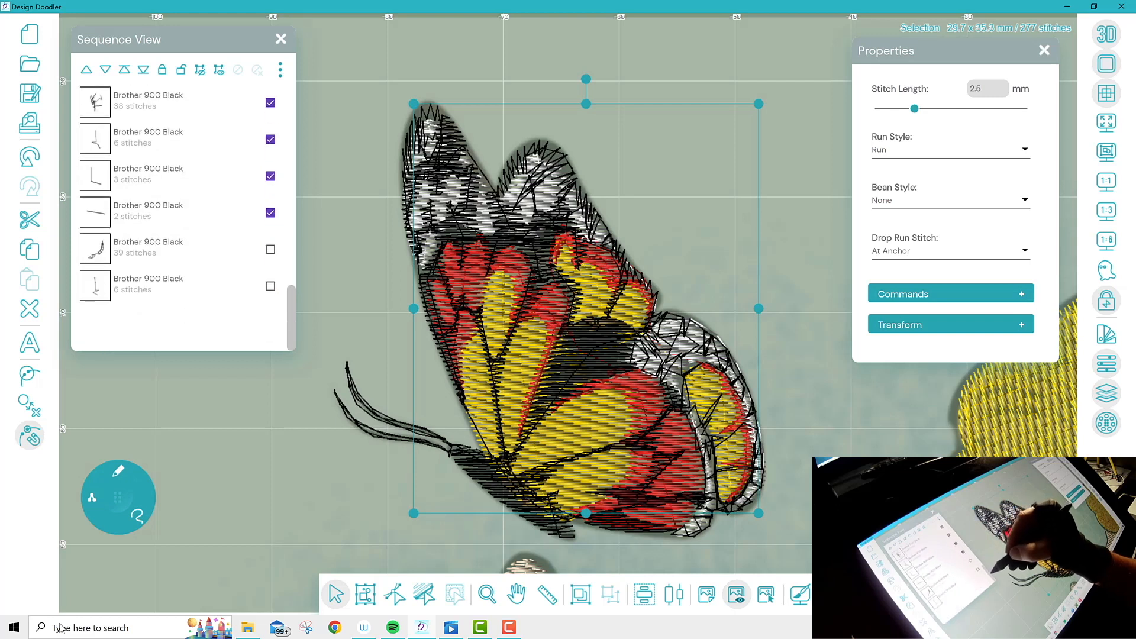
left_click(271, 249)
left_click(271, 286)
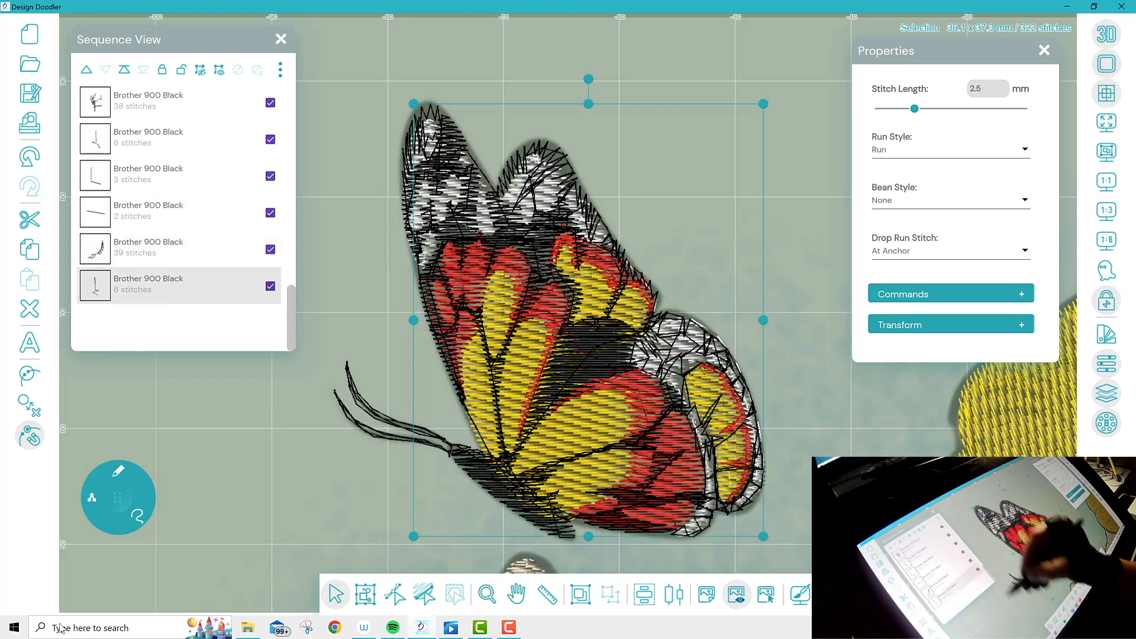
left_click(29, 406)
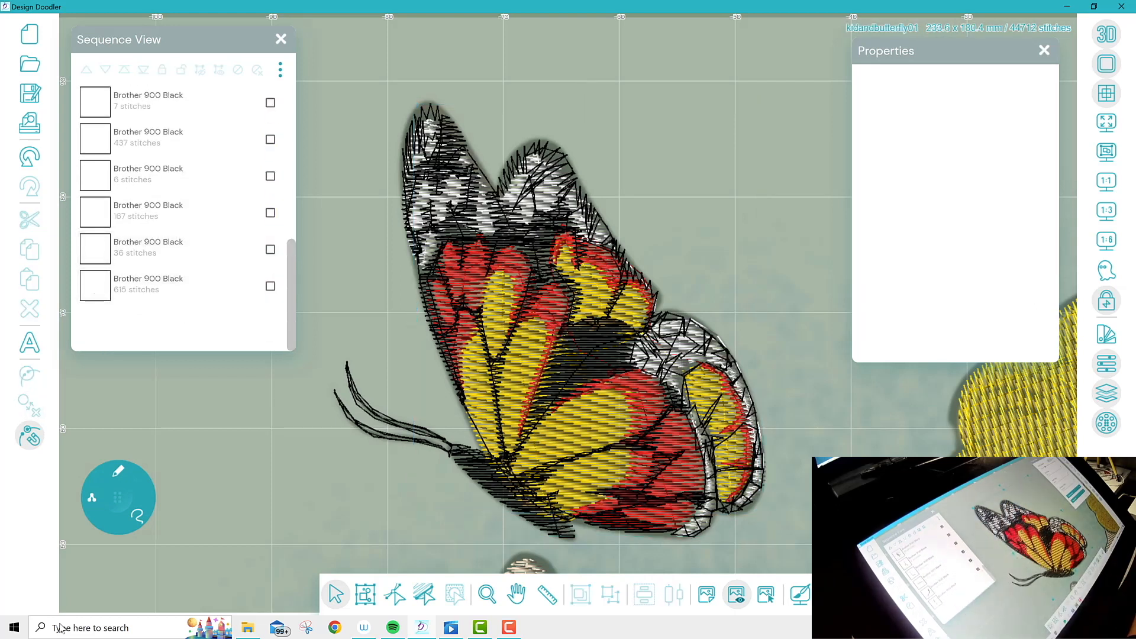
Review the black objects in the sequence and display the edit nodes of the joined running-stitch object at the end
scroll(177, 219, "up", 3)
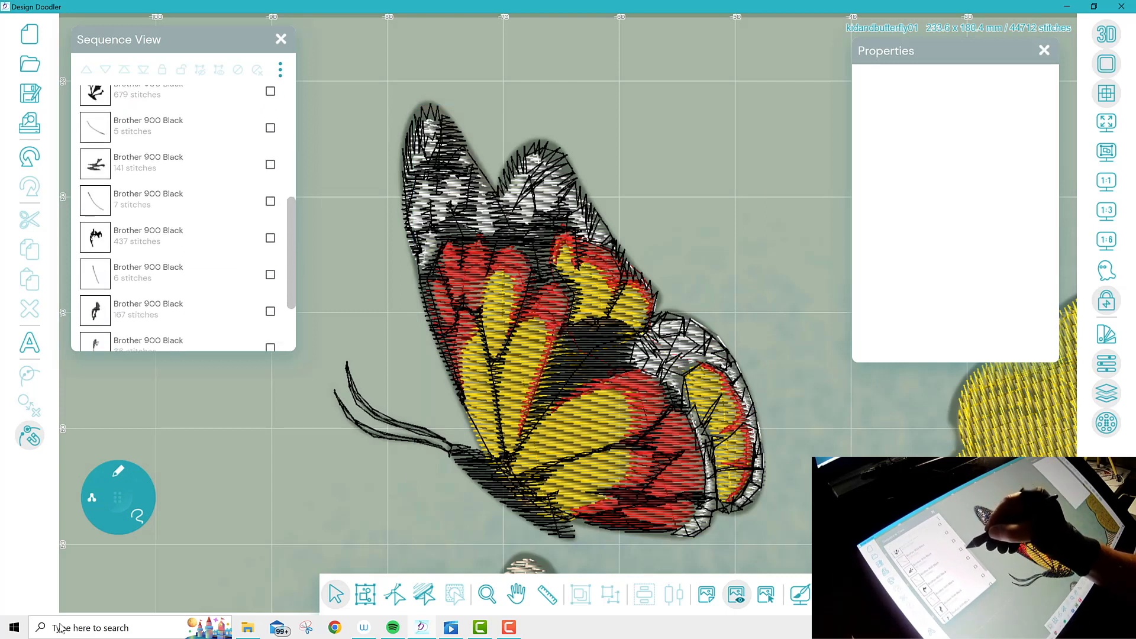
scroll(177, 219, "up", 3)
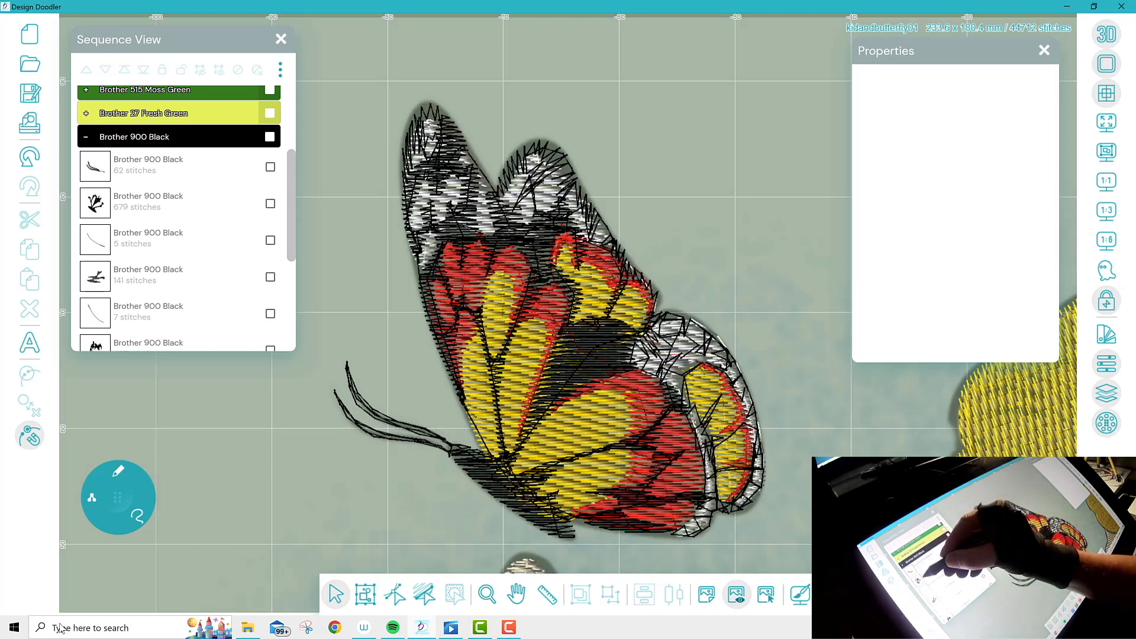
scroll(178, 219, "down", 4)
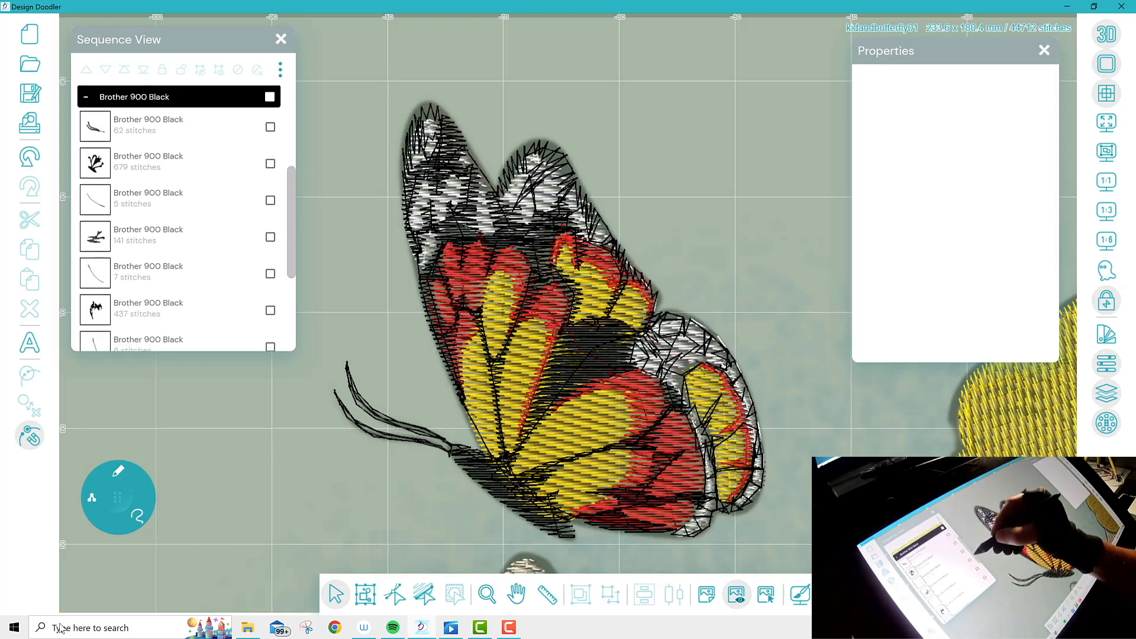
scroll(178, 219, "down", 2)
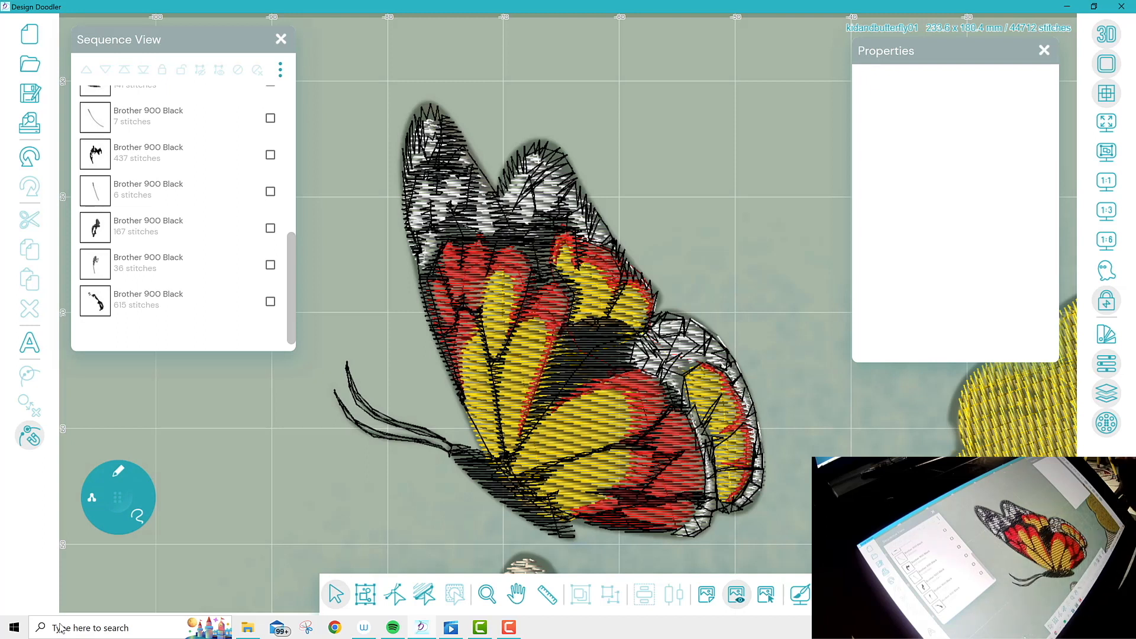
left_click(177, 299)
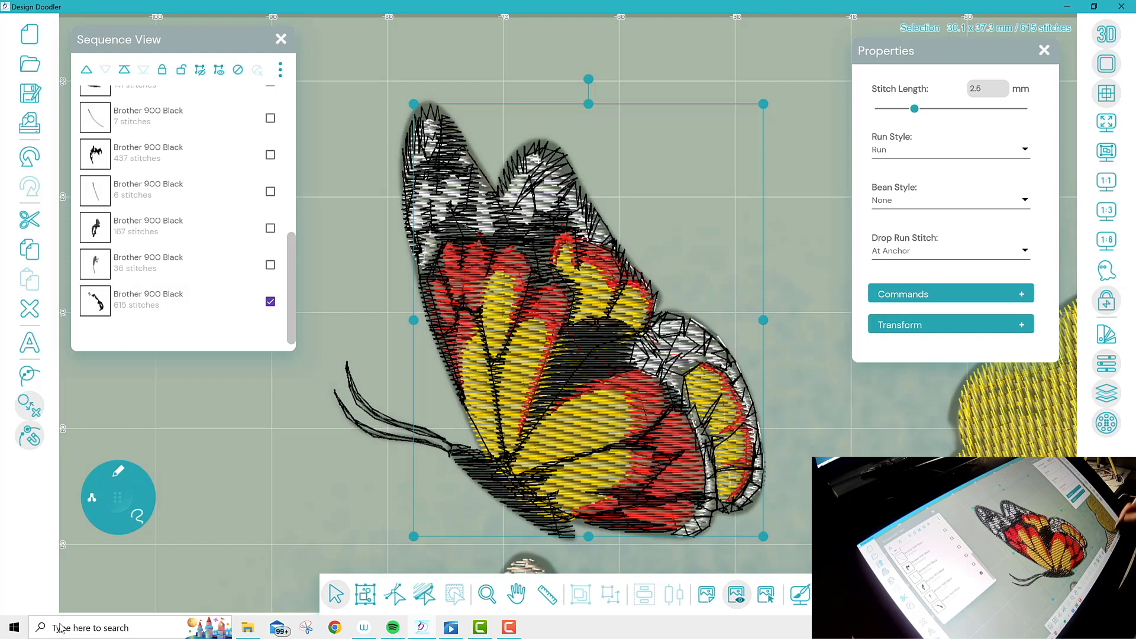
left_click(395, 594)
mouse_move(392, 628)
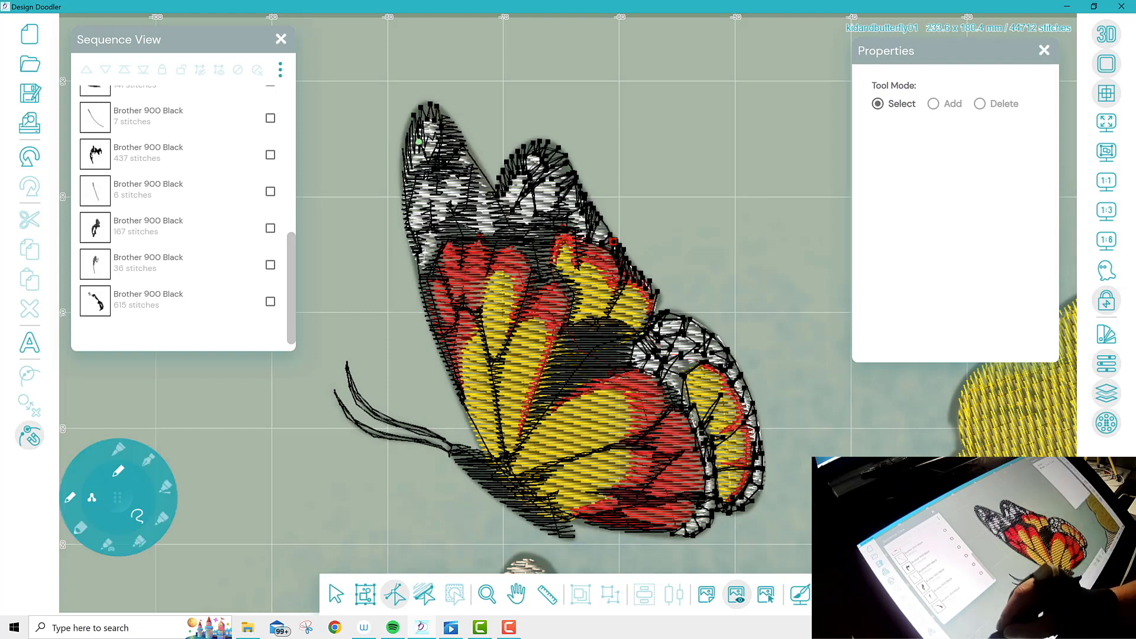
Choose the satin-style doodle brush and set its width to 1 mm
left_click(161, 521)
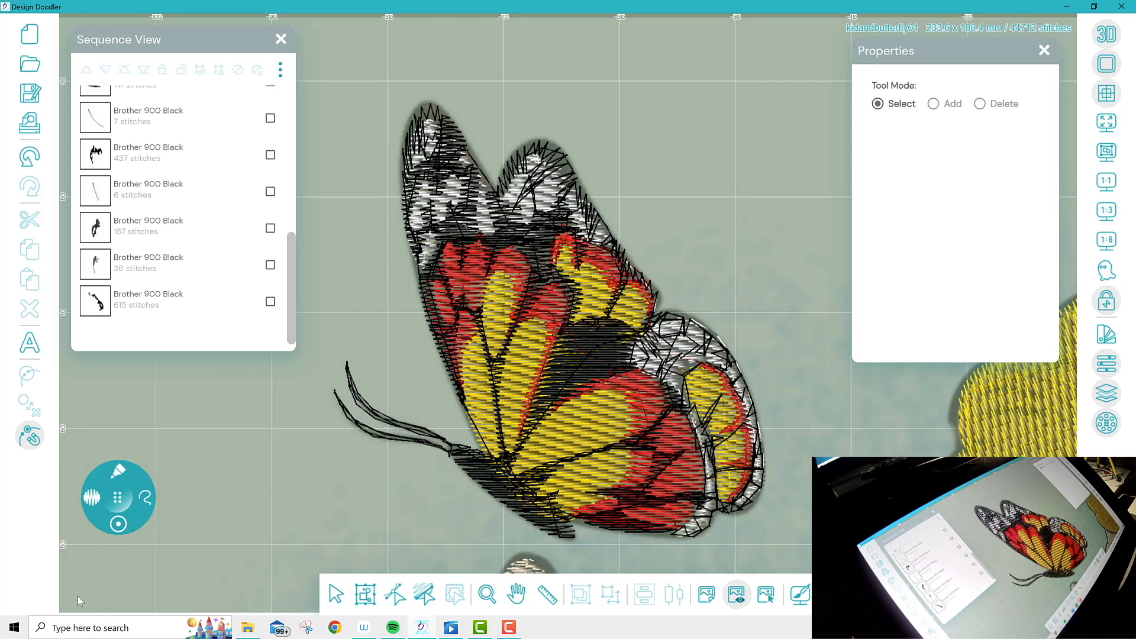
left_click(119, 473)
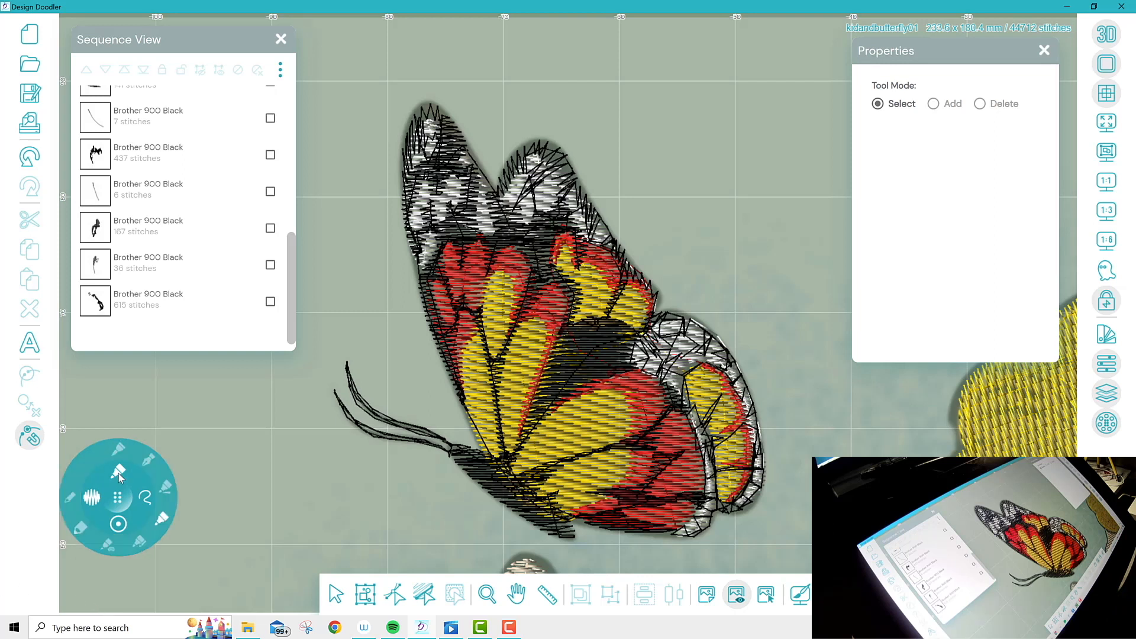
left_click(163, 520)
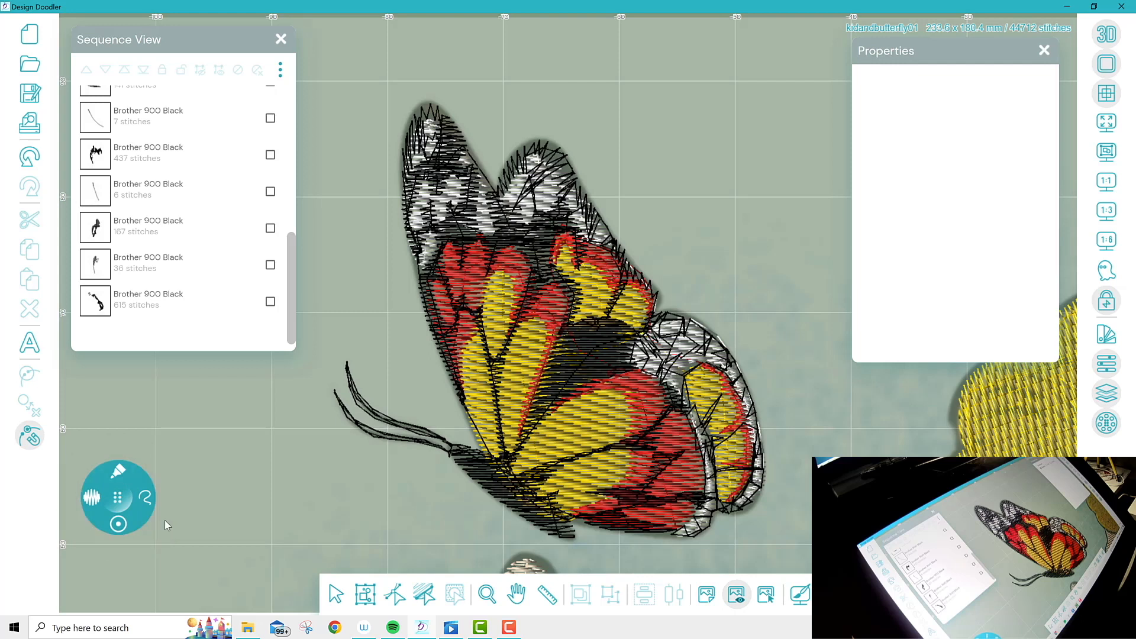
left_click(118, 524)
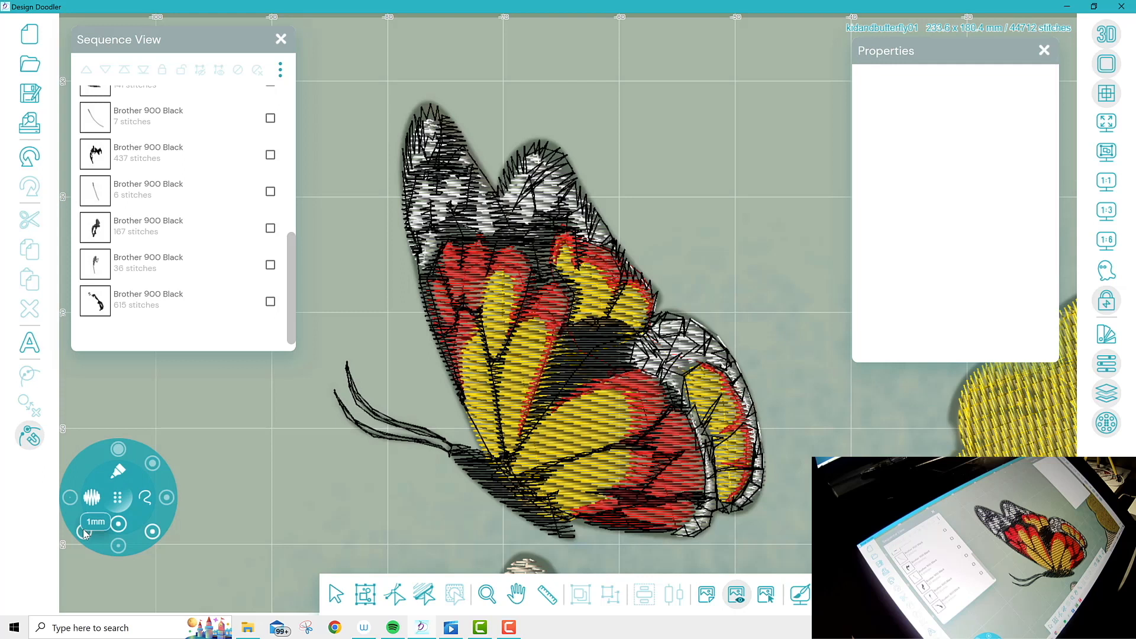
left_click(84, 529)
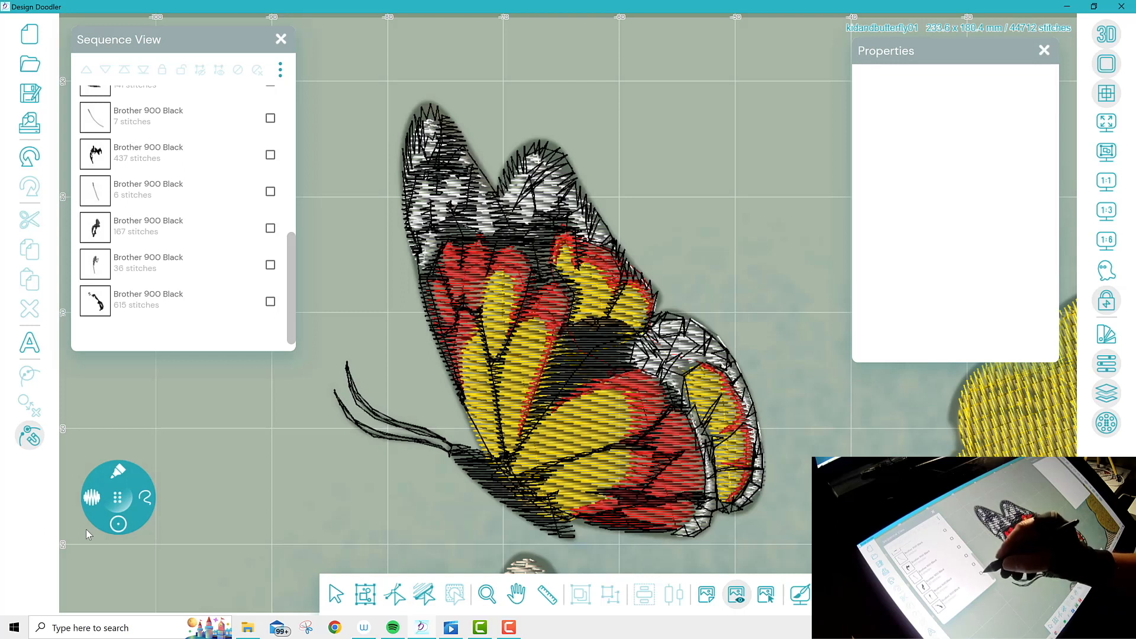
Inspect the joined black object's individual stitches, then locate its start and end points among its nodes
left_click(270, 302)
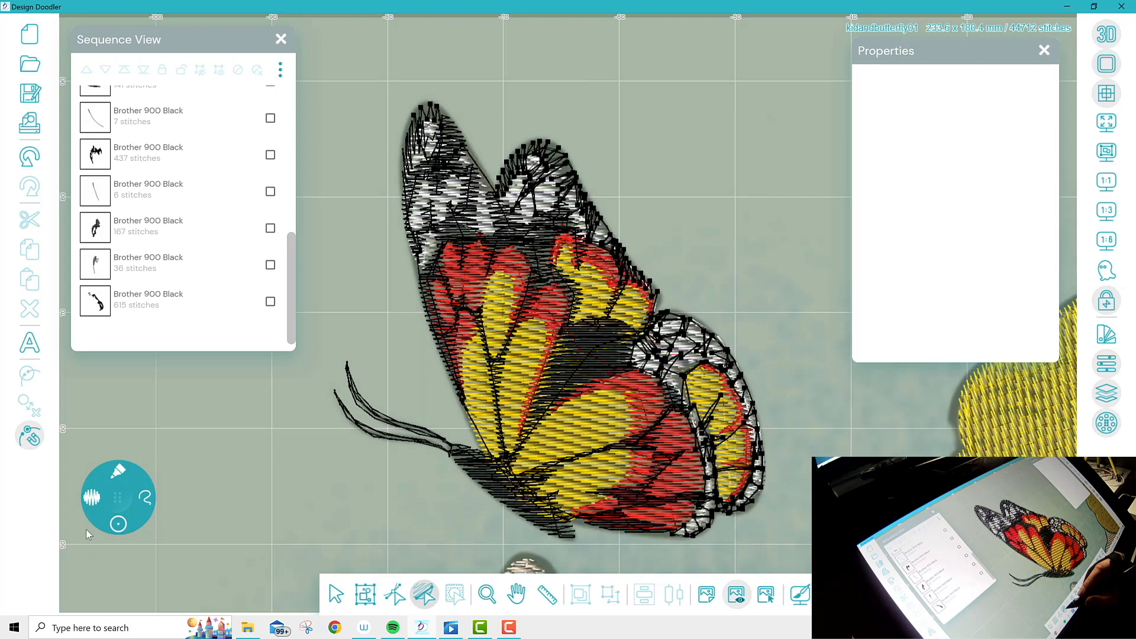
left_click(270, 301)
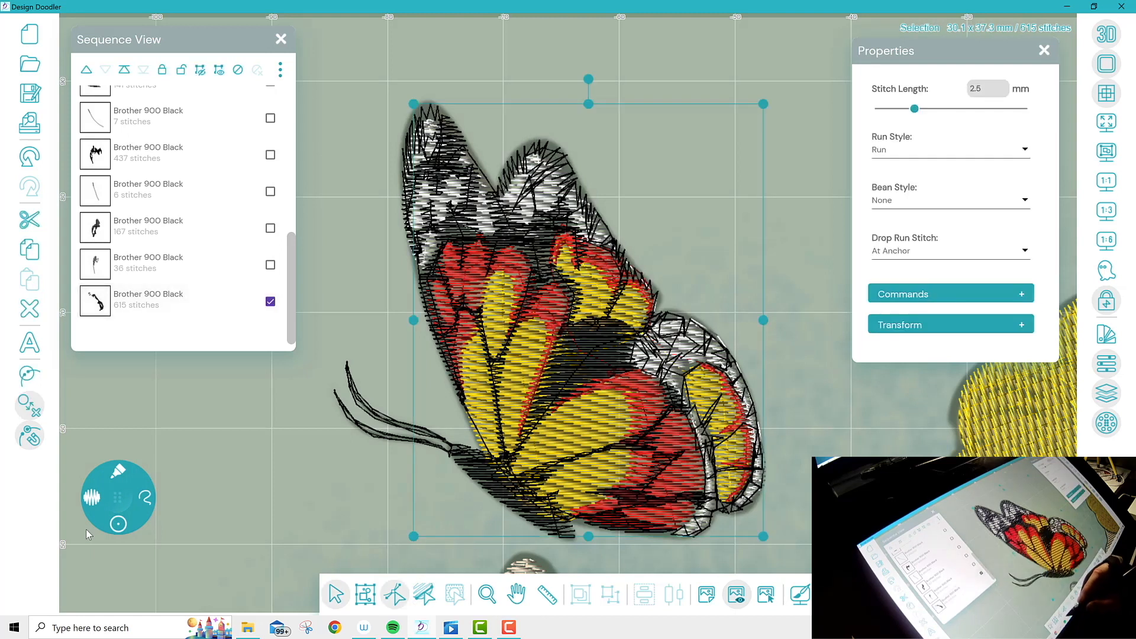
left_click(425, 595)
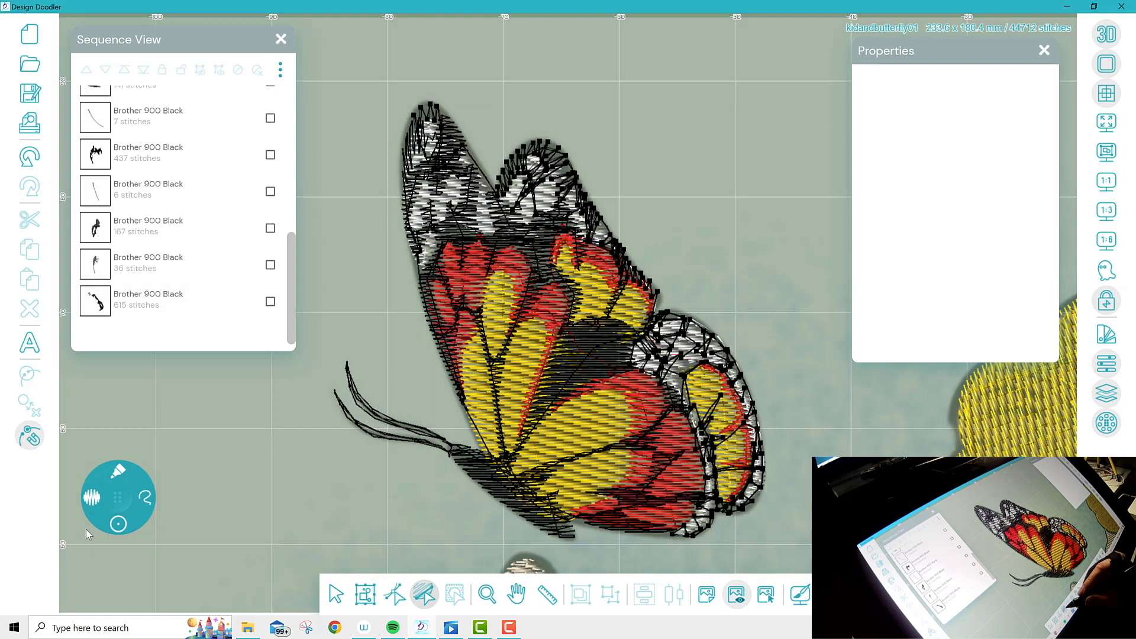
left_click_drag(290, 255, 291, 150)
left_click(85, 268)
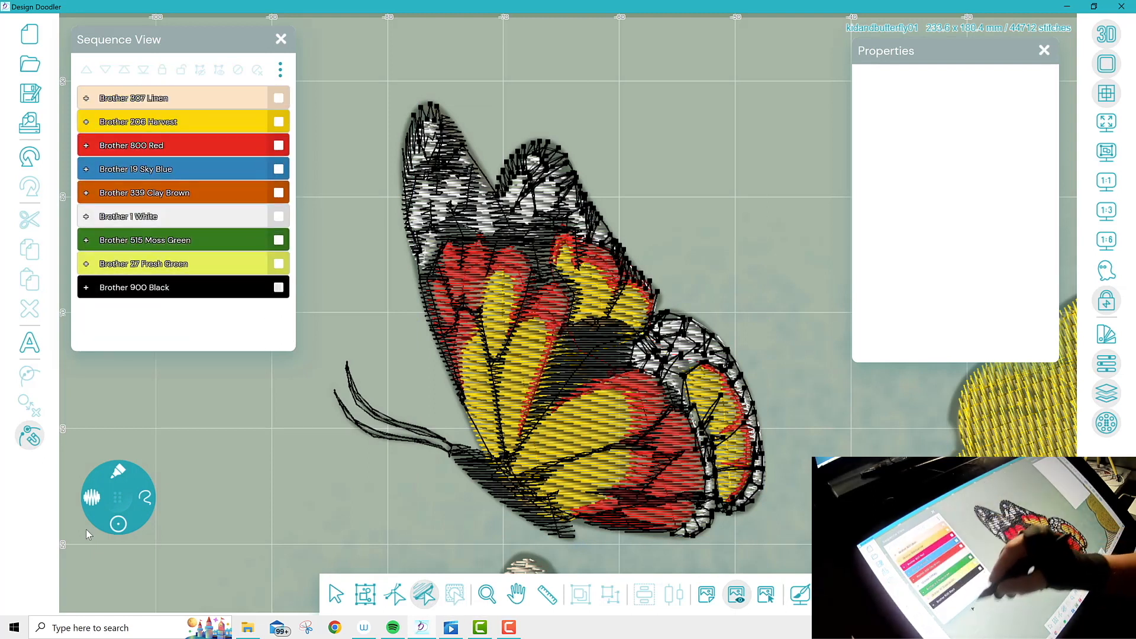
left_click(86, 287)
left_click_drag(291, 157, 290, 294)
left_click(270, 286)
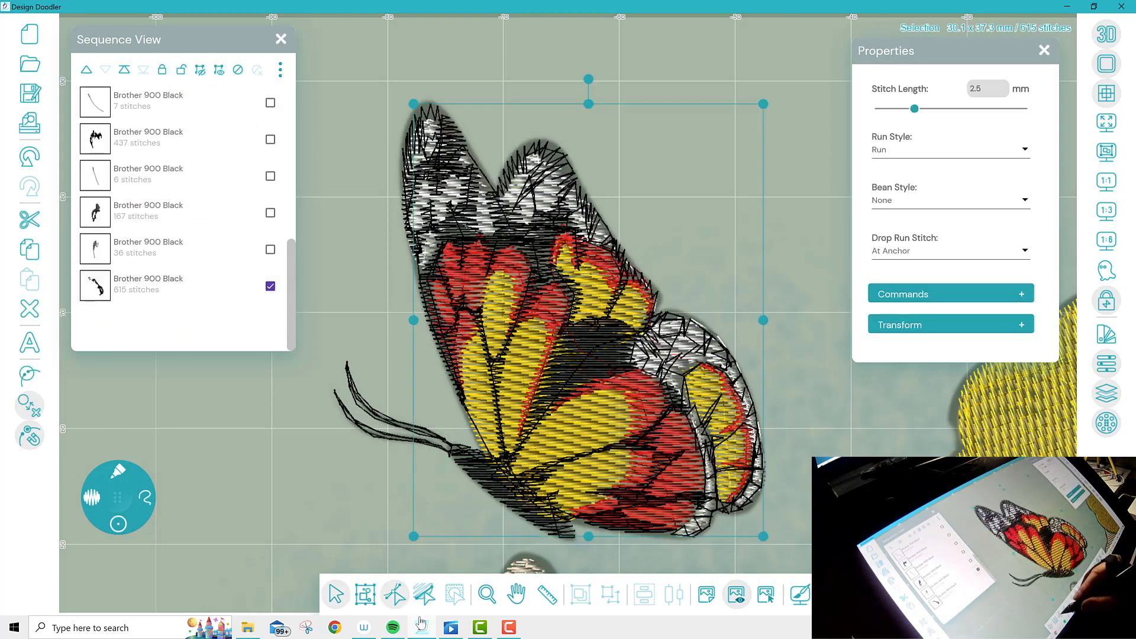
left_click(394, 593)
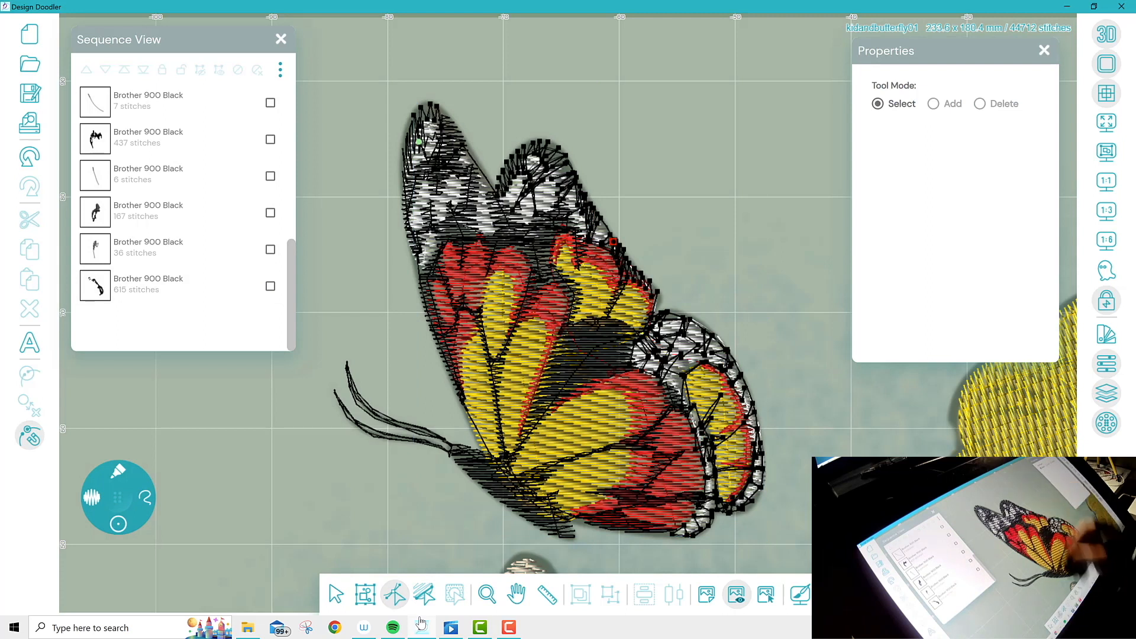
Draw a continuous black border around the butterfly's wings with the satin-style brush, starting and finishing at the upper wing's outer edge
left_click(119, 523)
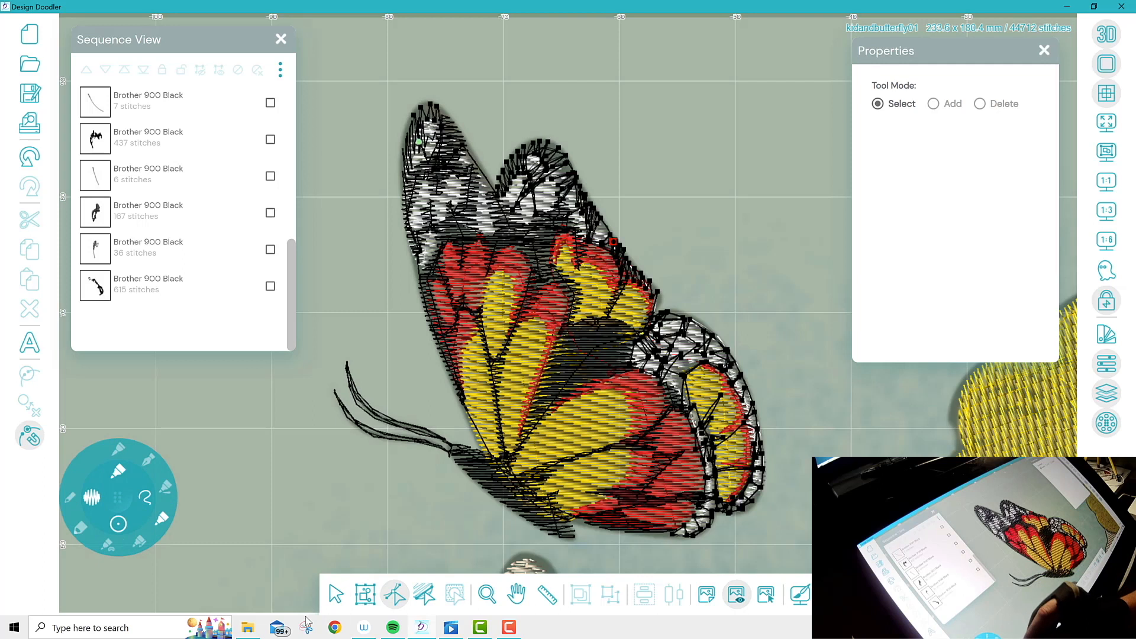
left_click(161, 519)
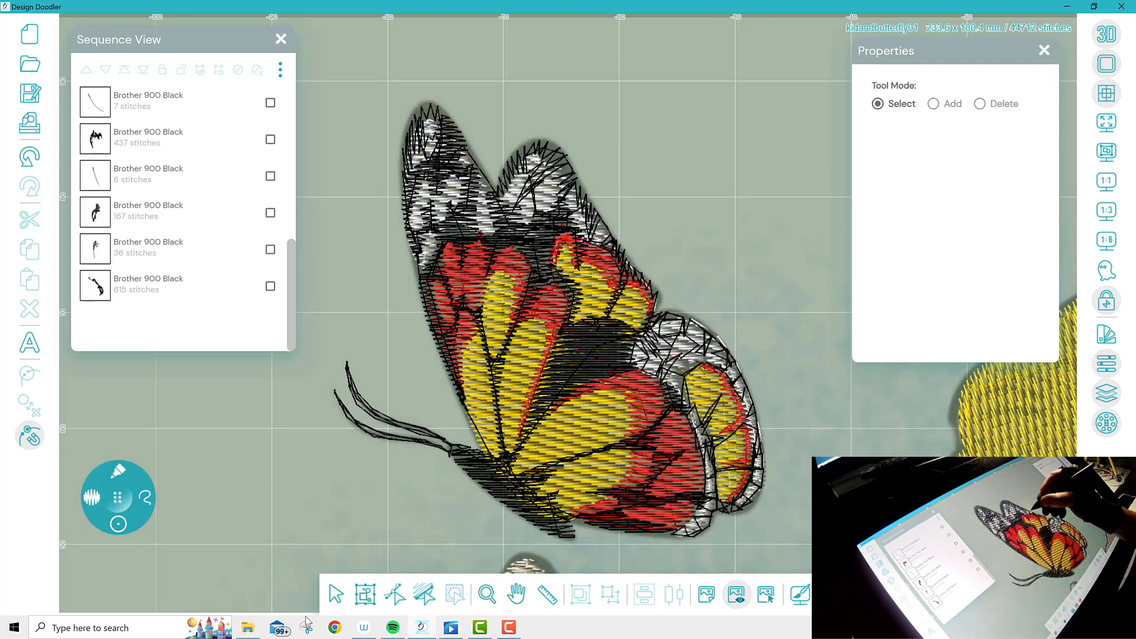
left_click_drag(608, 233, 626, 256)
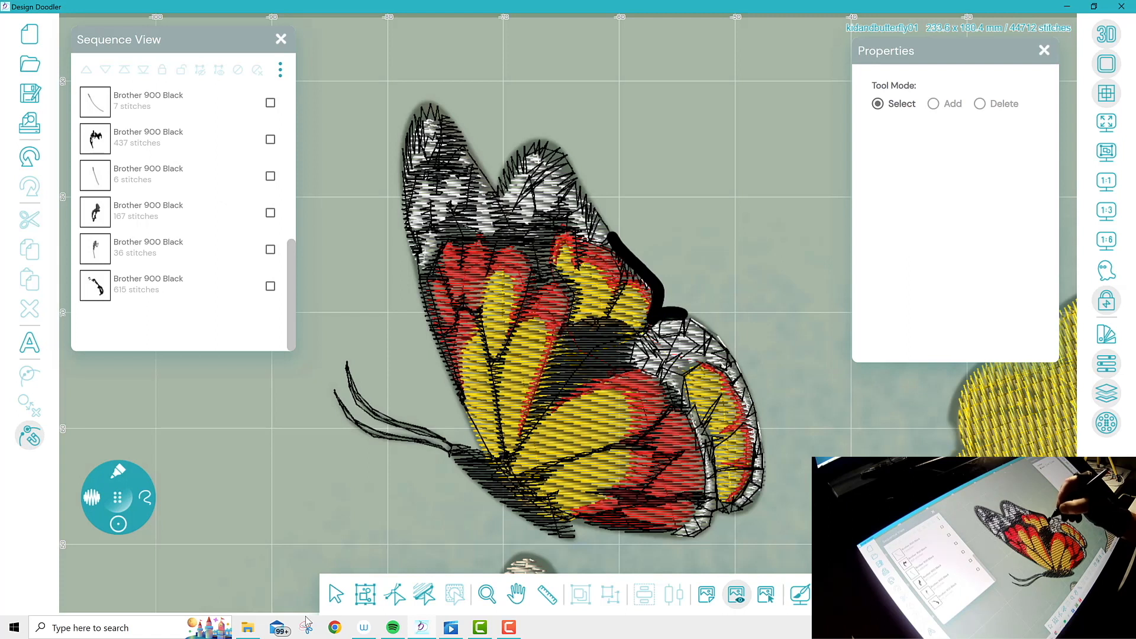
mouse_move(721, 336)
left_mouse_down()
mouse_move(765, 441)
mouse_move(761, 491)
mouse_move(744, 513)
mouse_move(715, 515)
mouse_move(693, 539)
mouse_move(619, 532)
mouse_move(498, 469)
mouse_move(425, 312)
mouse_move(398, 185)
mouse_move(407, 121)
mouse_move(438, 105)
mouse_move(499, 193)
mouse_move(522, 149)
mouse_move(554, 146)
mouse_move(613, 230)
left_mouse_up()
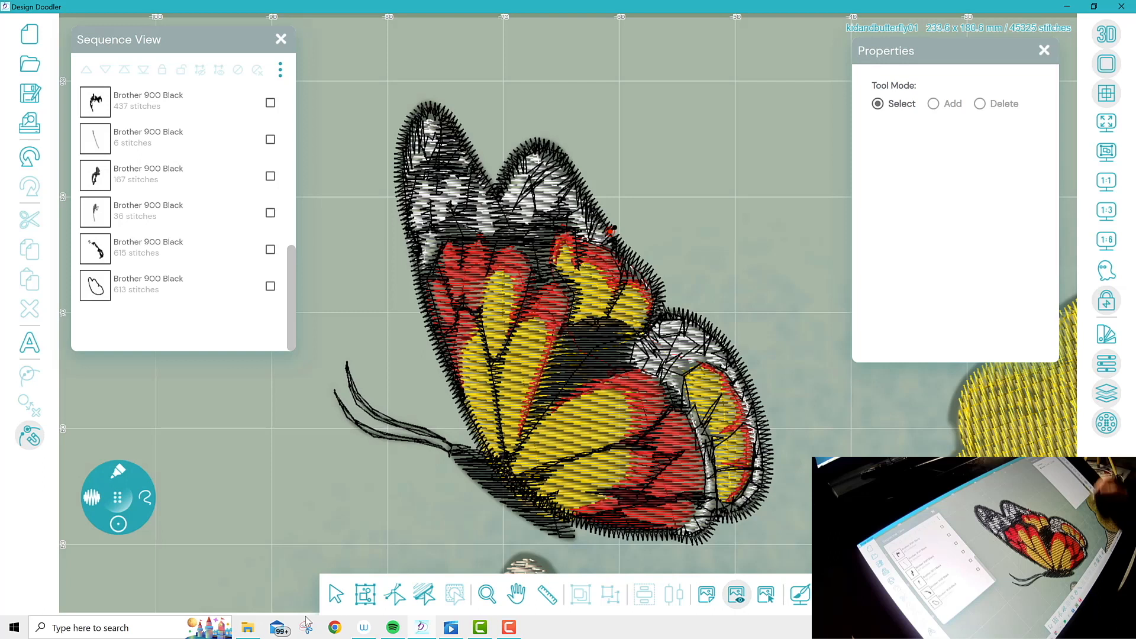
Check the bordered butterfly from farther out, switch off the 3D stitch display and bring the child into view
left_click(487, 594)
left_click(953, 103)
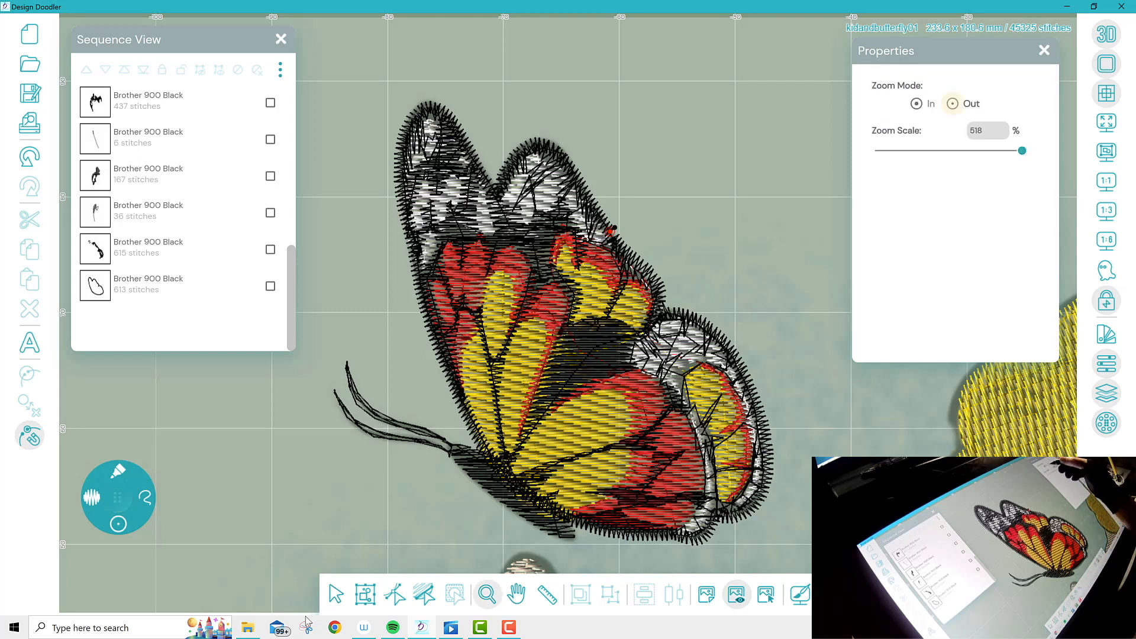
left_click(625, 376)
left_click(613, 405)
left_click(612, 405)
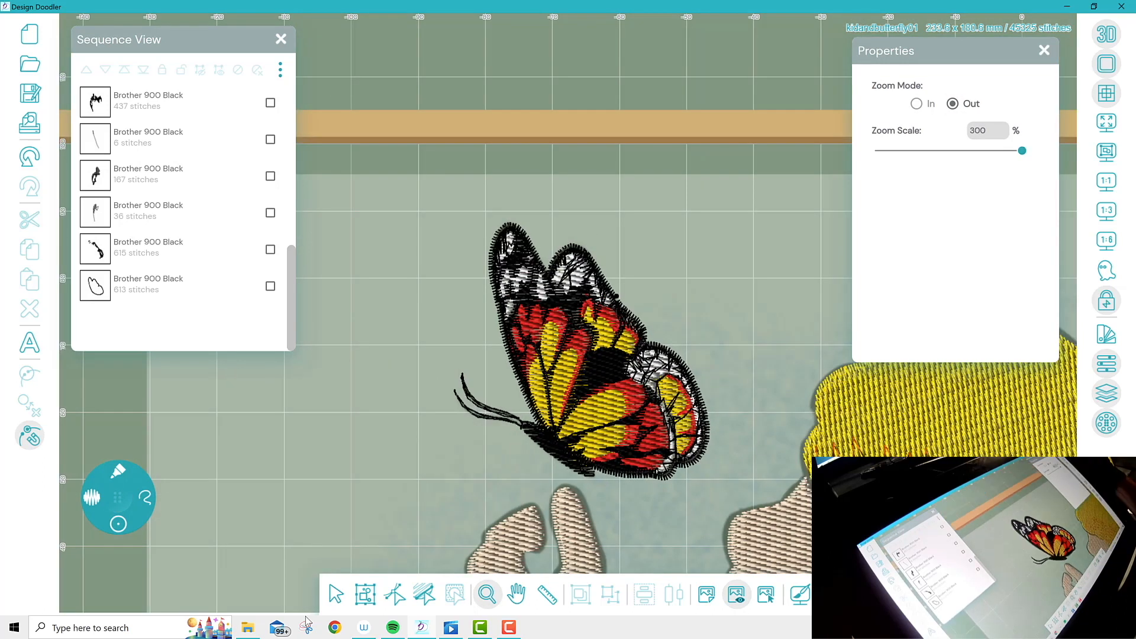
left_click(613, 405)
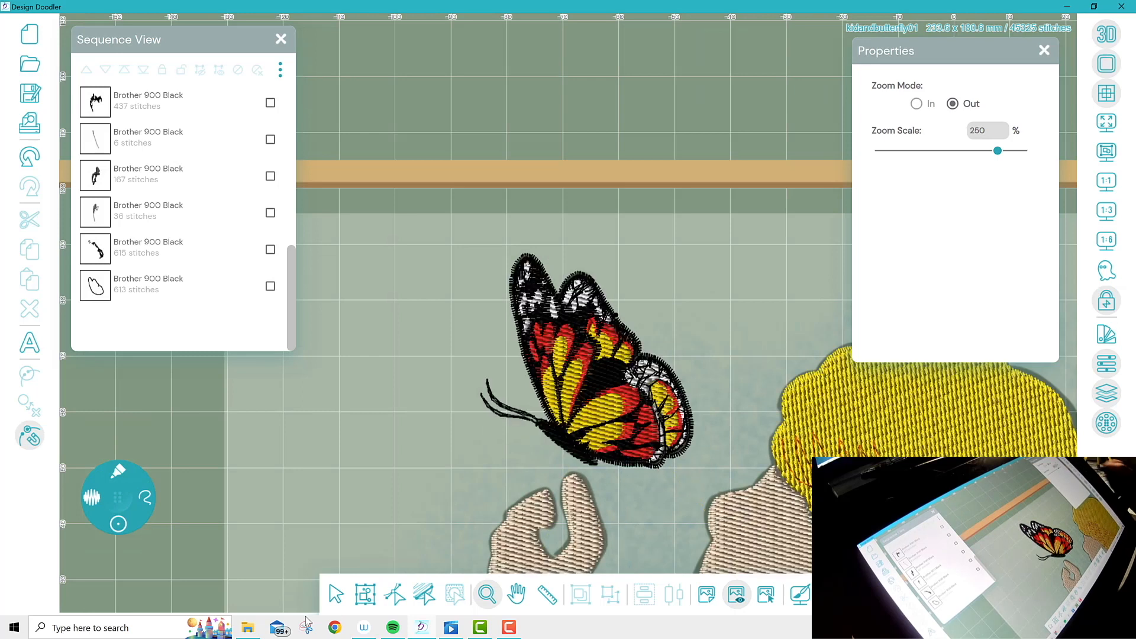
left_click(1106, 35)
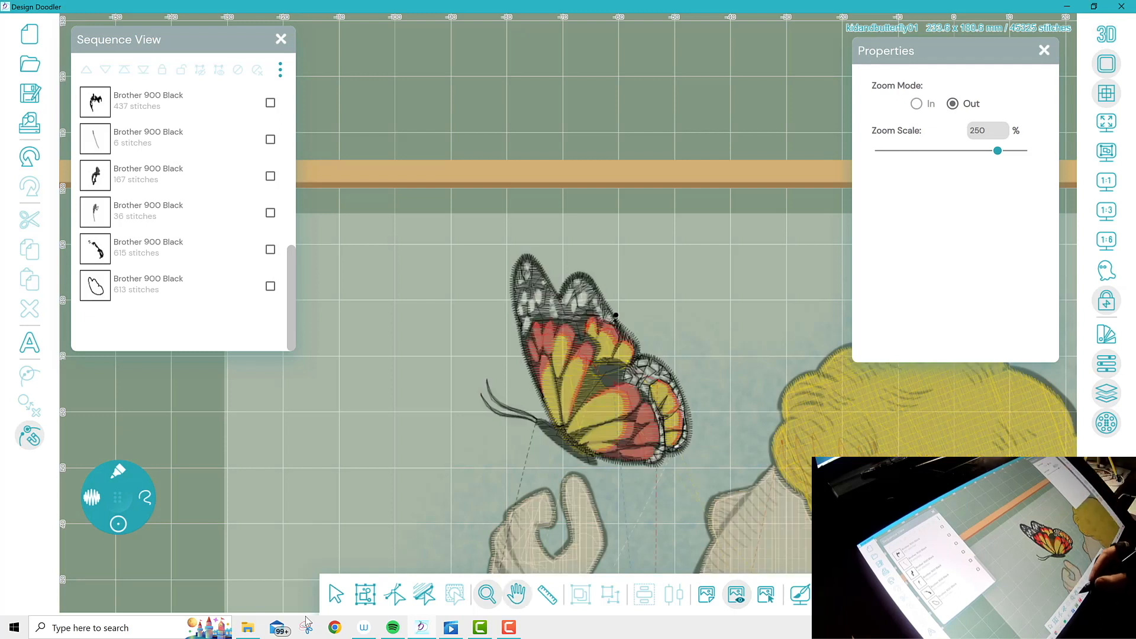
left_click(614, 399)
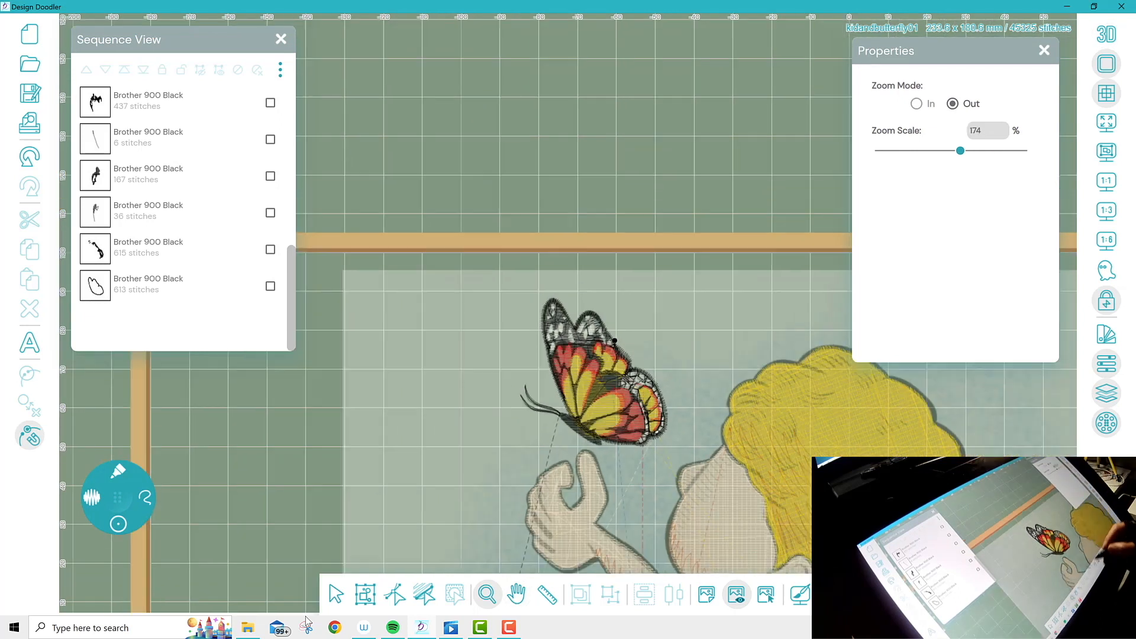
left_click(517, 594)
left_click_drag(707, 350, 536, 99)
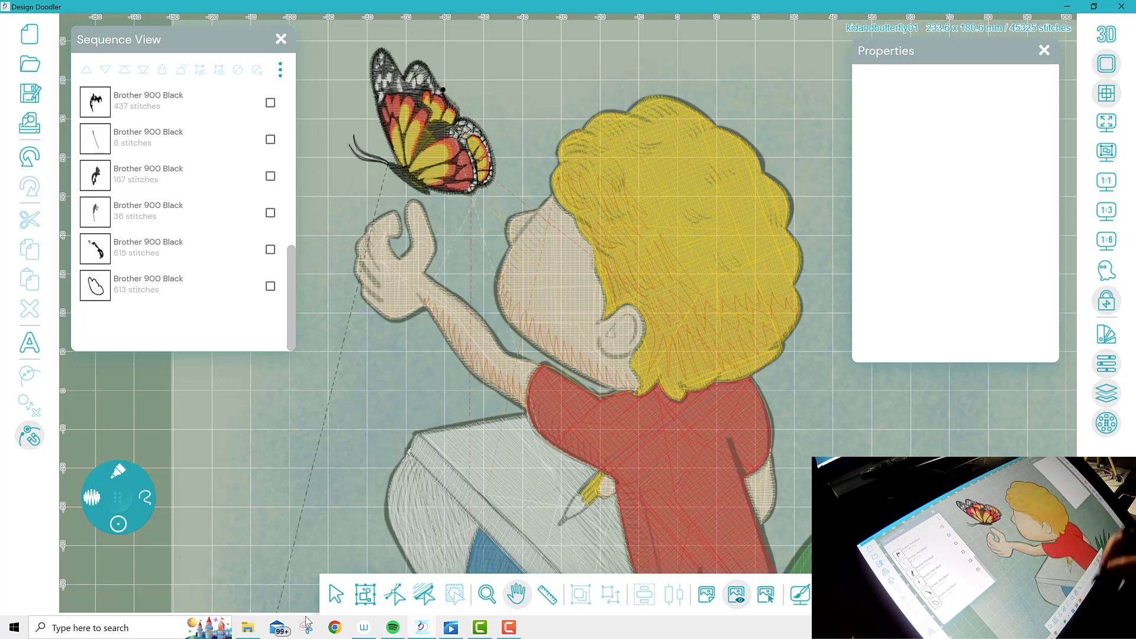
Focus on the child's hair, choose the pencil-style doodle brush and display the thread colour palette
left_click(487, 594)
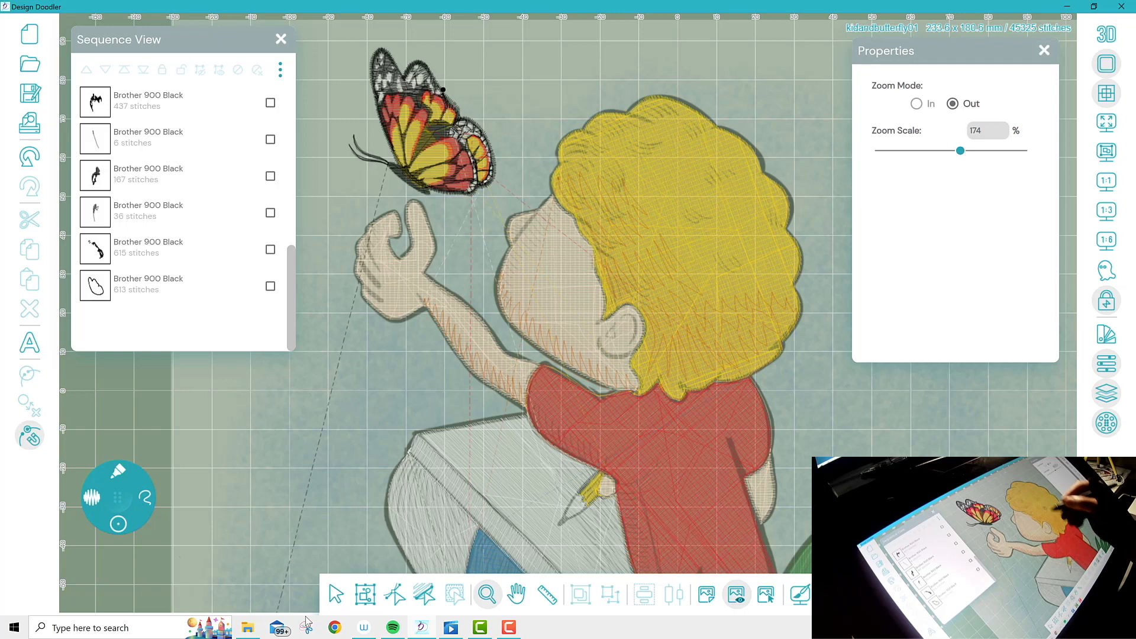
left_click(700, 245)
left_click(700, 244)
left_click(916, 104)
left_click(703, 226)
left_click(703, 226)
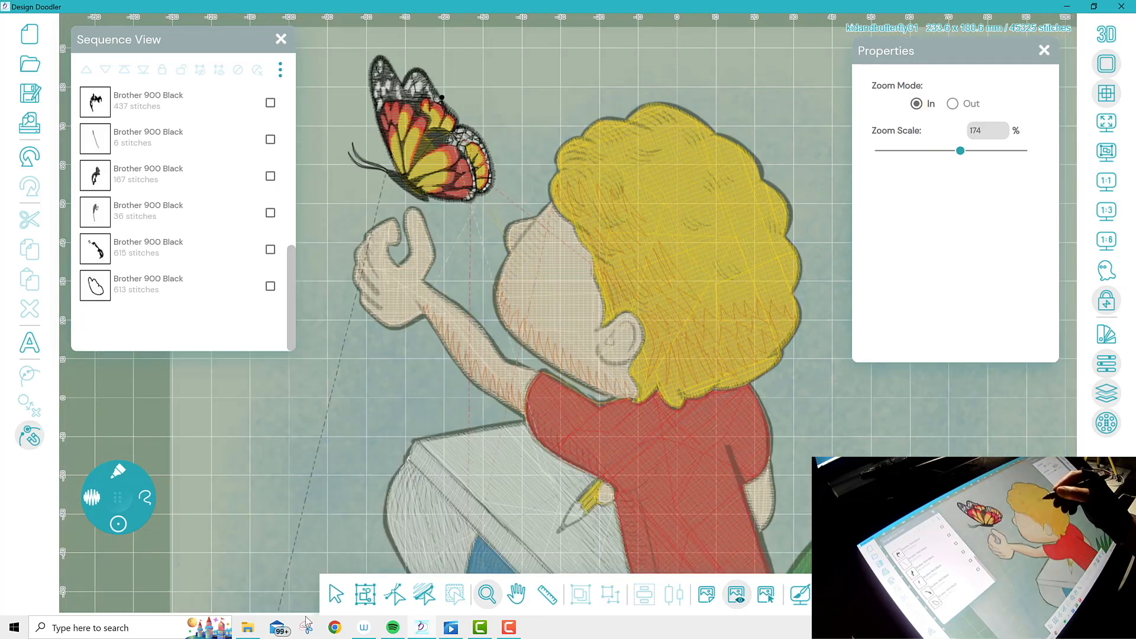
left_click(703, 226)
left_click(703, 226)
left_click(725, 212)
left_click(725, 211)
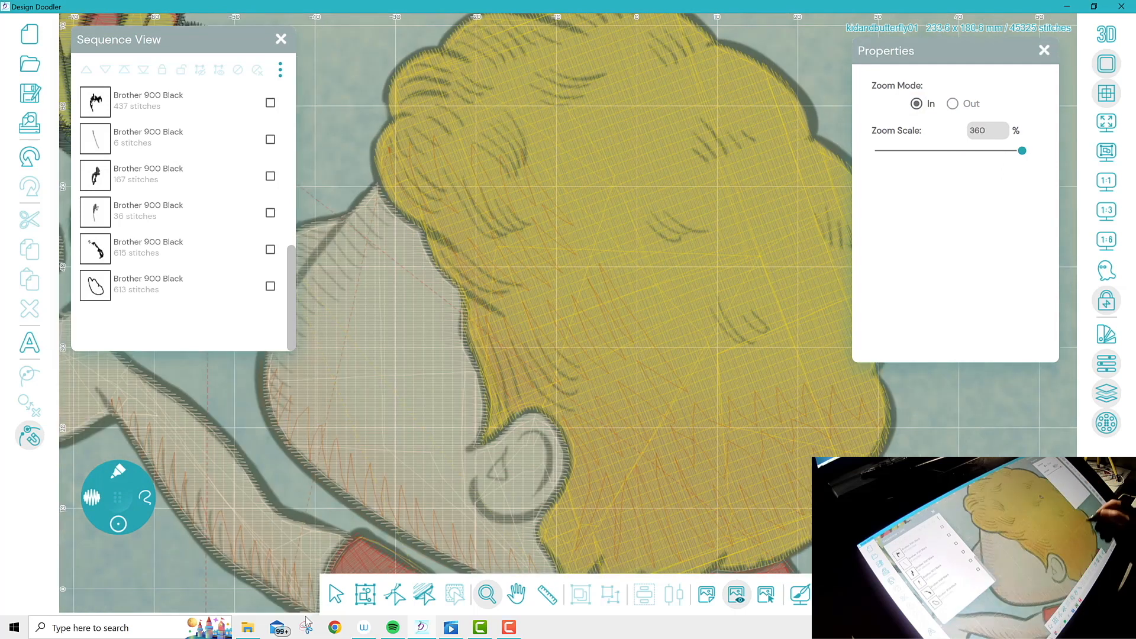
left_click(517, 594)
left_click_drag(669, 254, 541, 334)
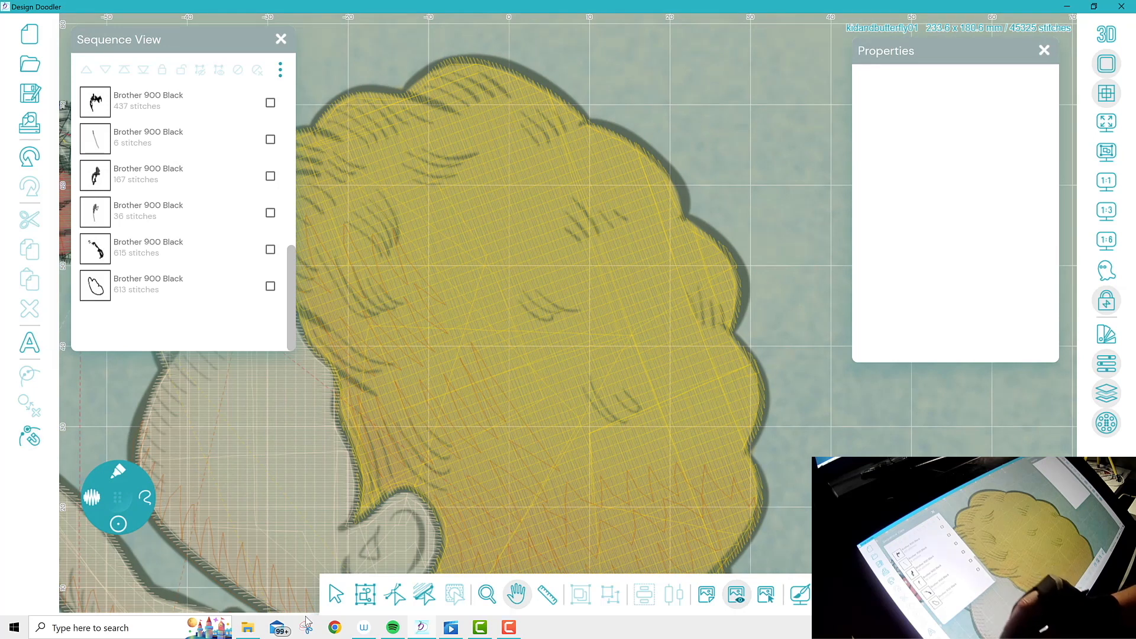
left_click(118, 471)
left_click(70, 497)
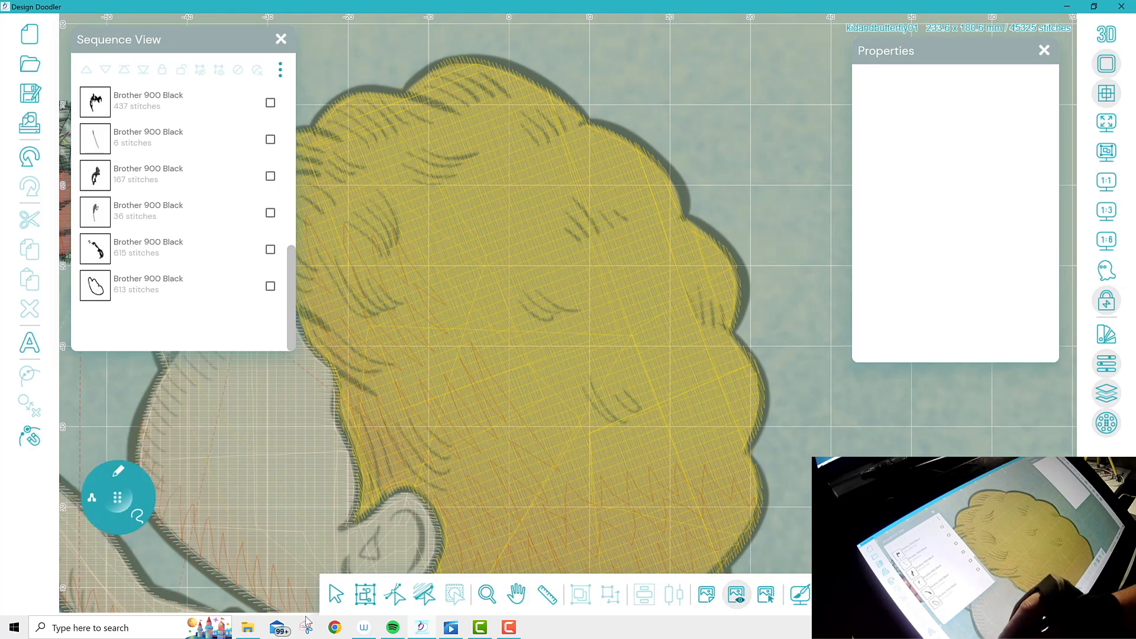
left_click(92, 497)
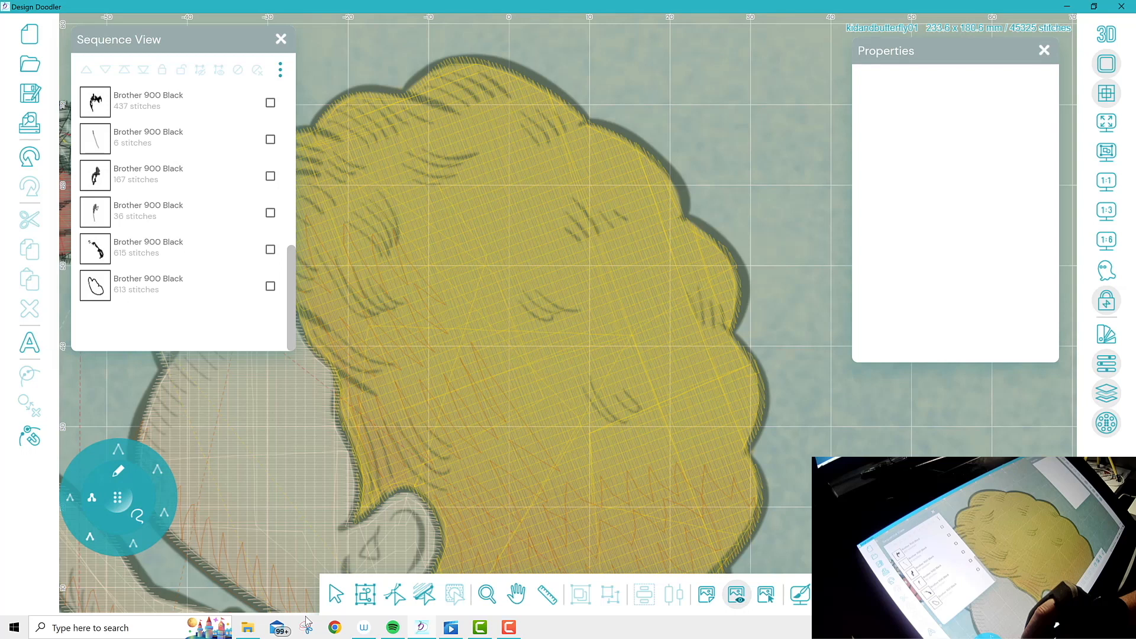
left_click(90, 537)
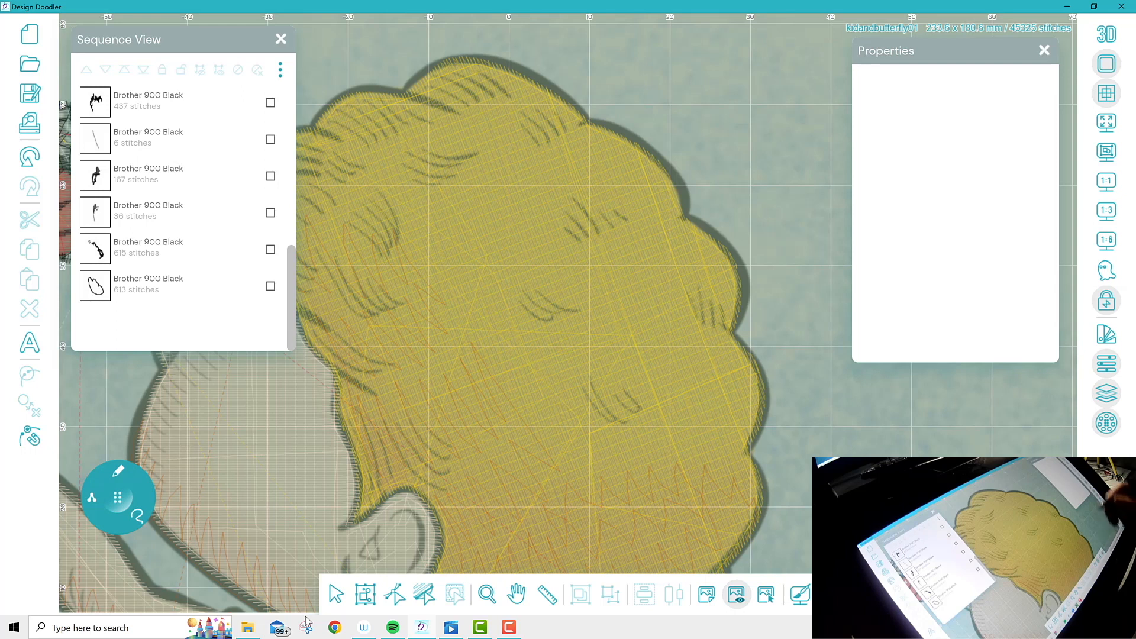
left_click(1107, 335)
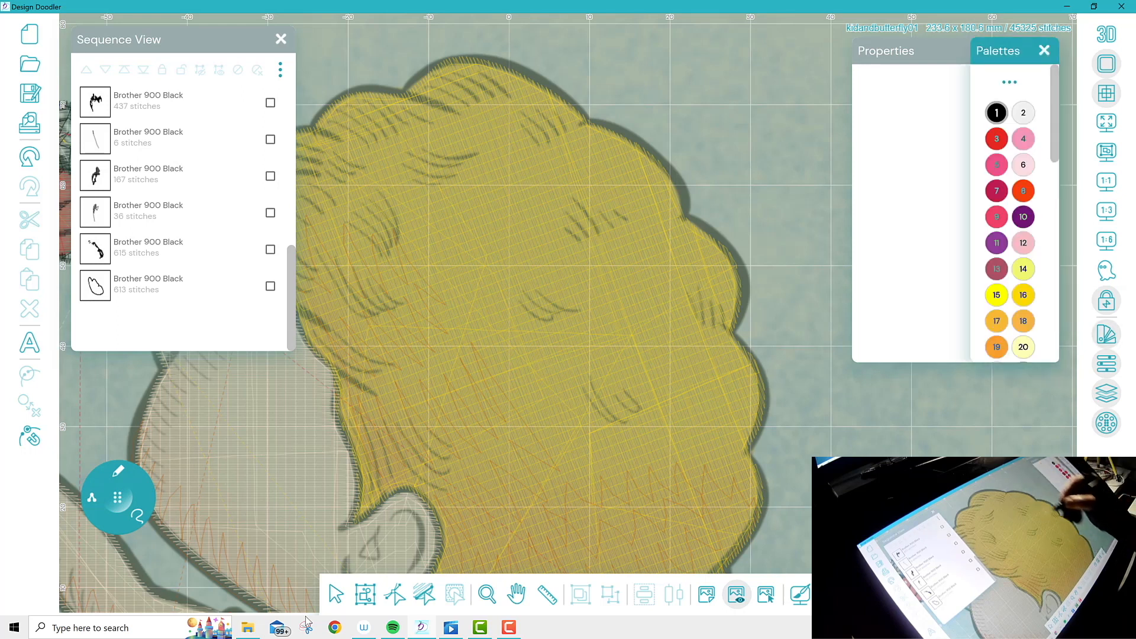
Draw four black zigzag strokes over the strand marks on the back half of the child's hair
mouse_move(674, 284)
left_mouse_down()
mouse_move(686, 327)
mouse_move(689, 296)
mouse_move(705, 327)
mouse_move(702, 285)
mouse_move(721, 326)
left_mouse_up()
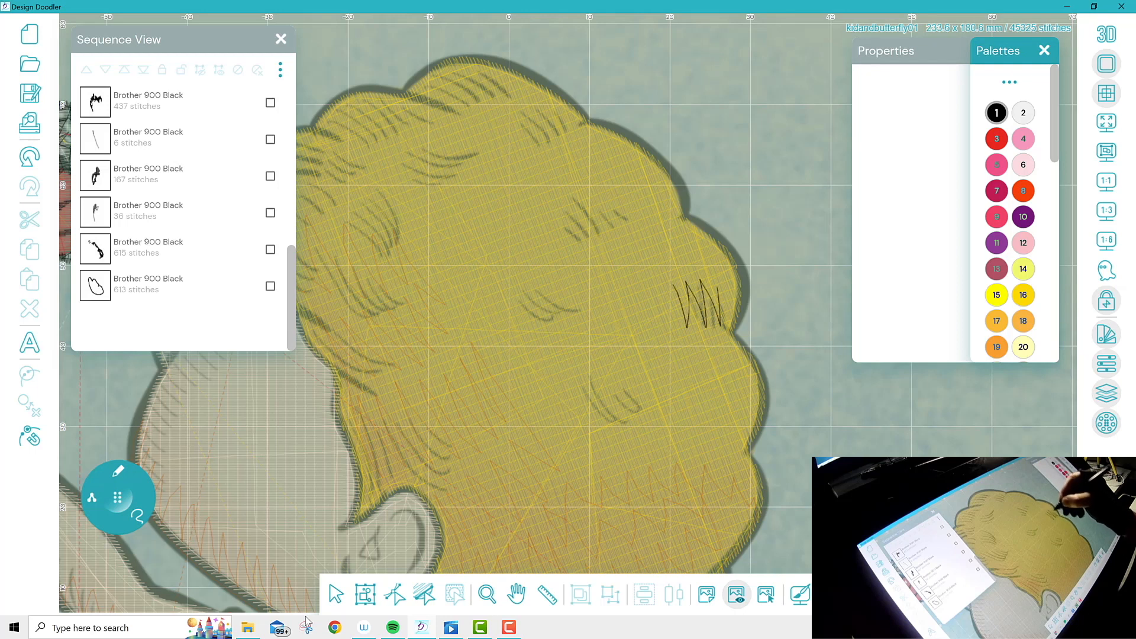
mouse_move(582, 378)
left_mouse_down()
mouse_move(612, 423)
mouse_move(661, 413)
left_mouse_up()
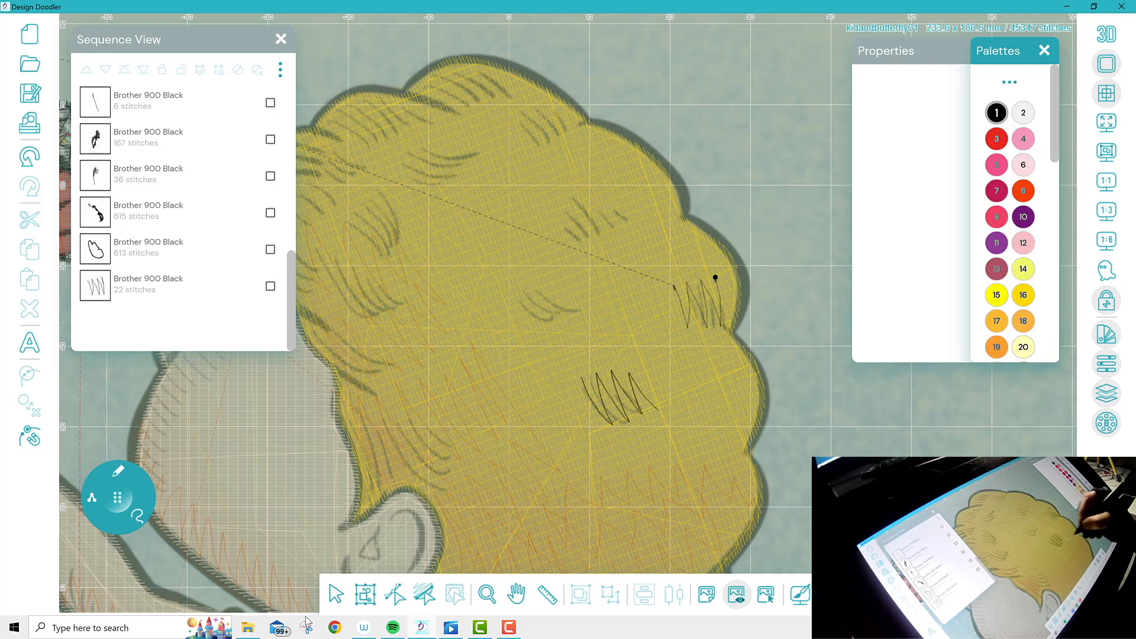
mouse_move(521, 283)
left_mouse_down()
mouse_move(562, 322)
mouse_move(546, 282)
mouse_move(561, 283)
mouse_move(592, 309)
left_mouse_up()
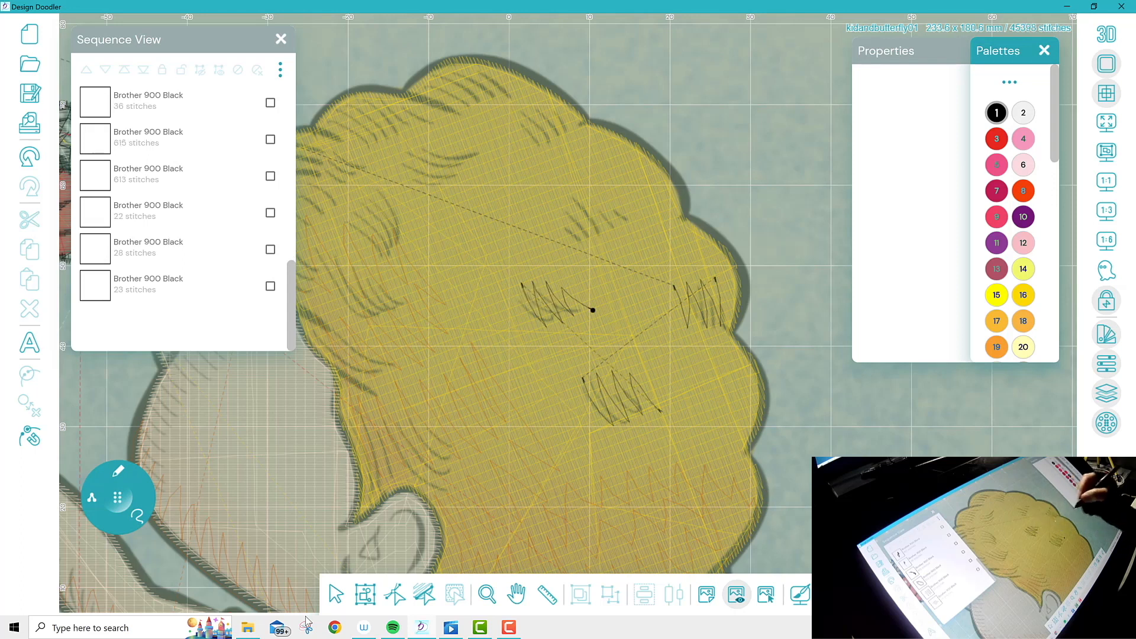
mouse_move(548, 240)
left_mouse_down()
mouse_move(568, 195)
mouse_move(583, 195)
mouse_move(607, 231)
mouse_move(618, 215)
mouse_move(631, 221)
left_mouse_up()
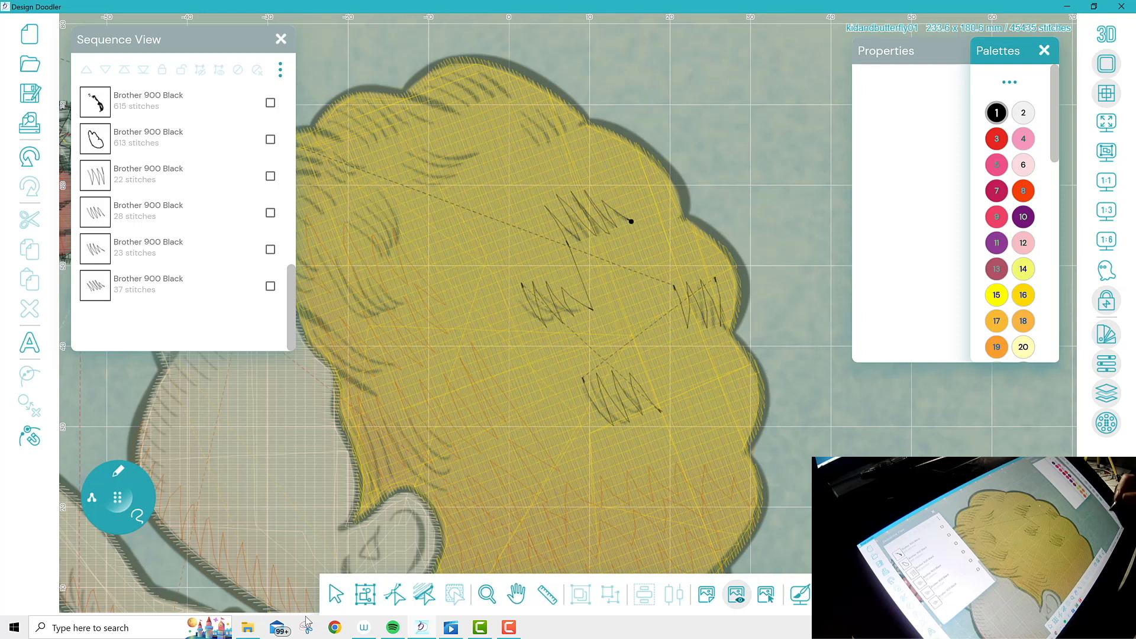
Collapse the black objects in the sequence and choose thread colour 10, Royal Purple, for the doodle brush
left_click_drag(291, 307, 290, 175)
left_click(86, 143)
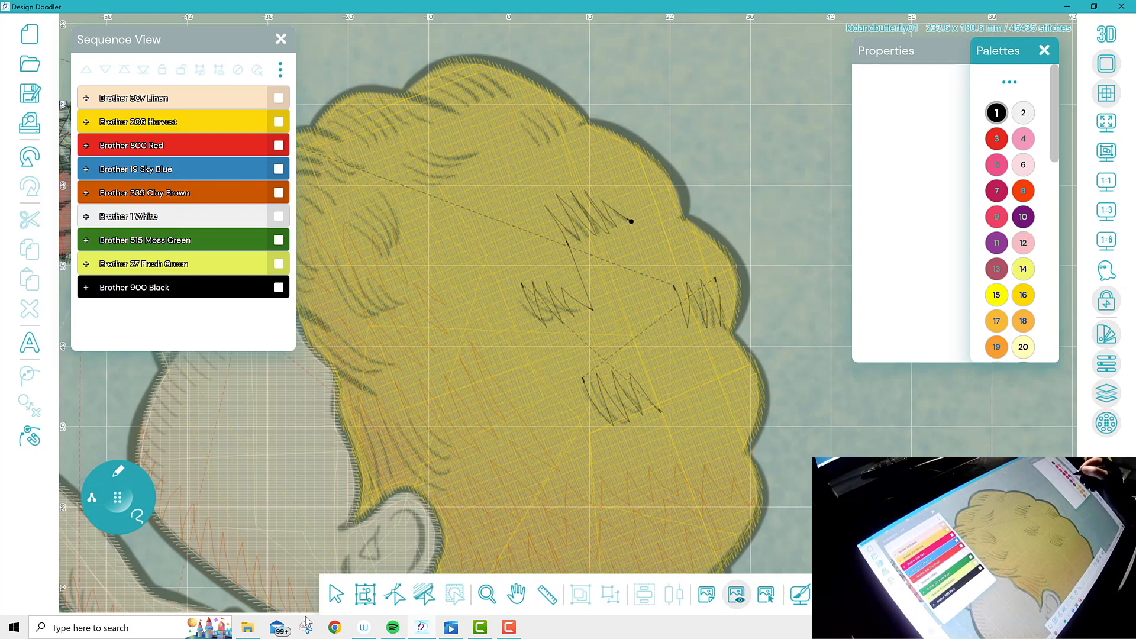
left_click(1023, 216)
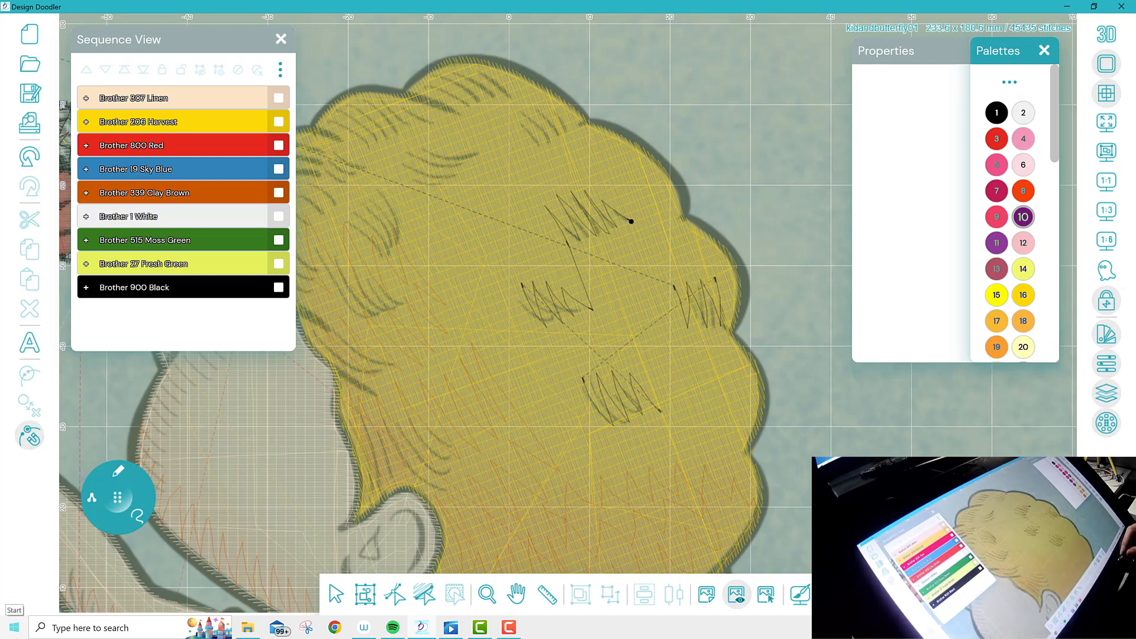
Draw purple zigzag strokes over the strand marks in the front curls and hairline, and expand the Royal Purple group in the sequence
left_click(517, 594)
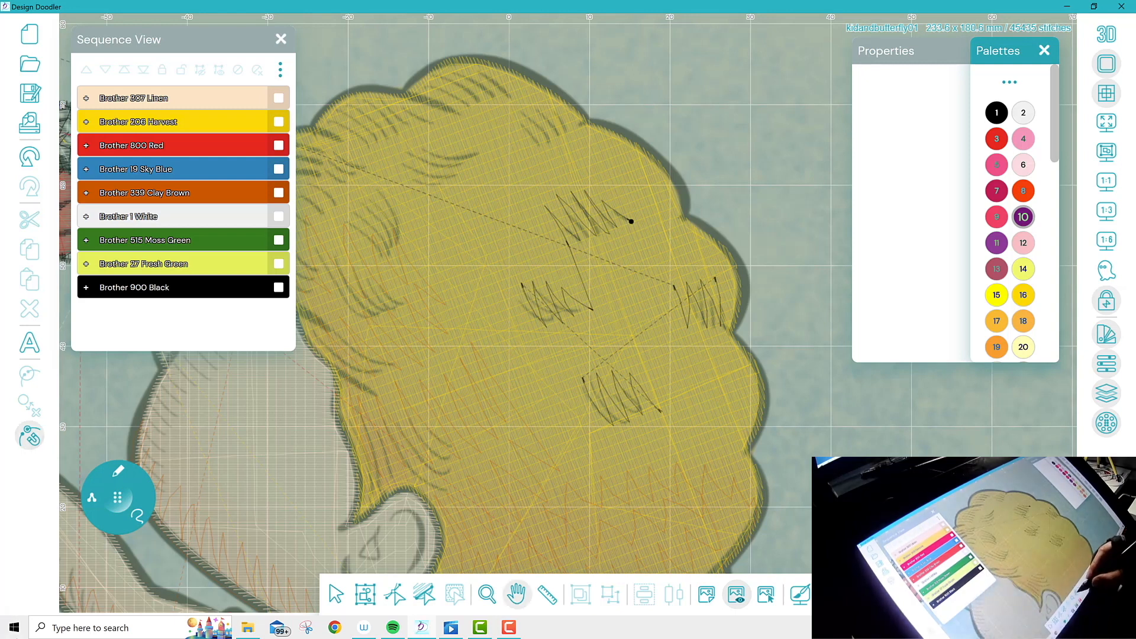
left_click_drag(616, 370, 741, 312)
left_click_drag(756, 164, 758, 209)
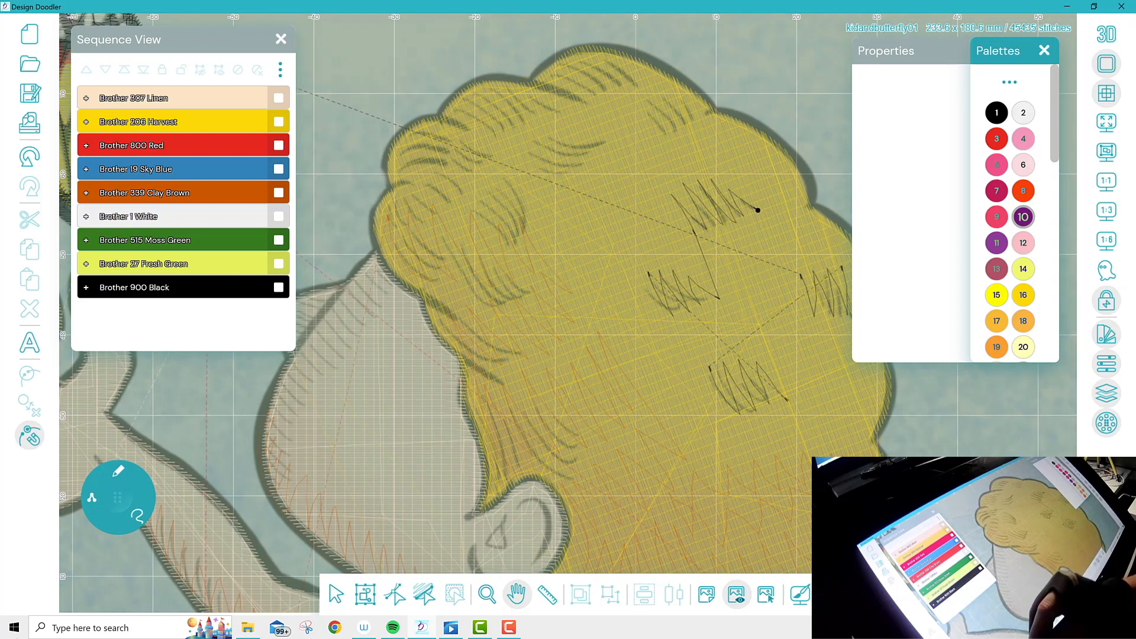
left_click(118, 498)
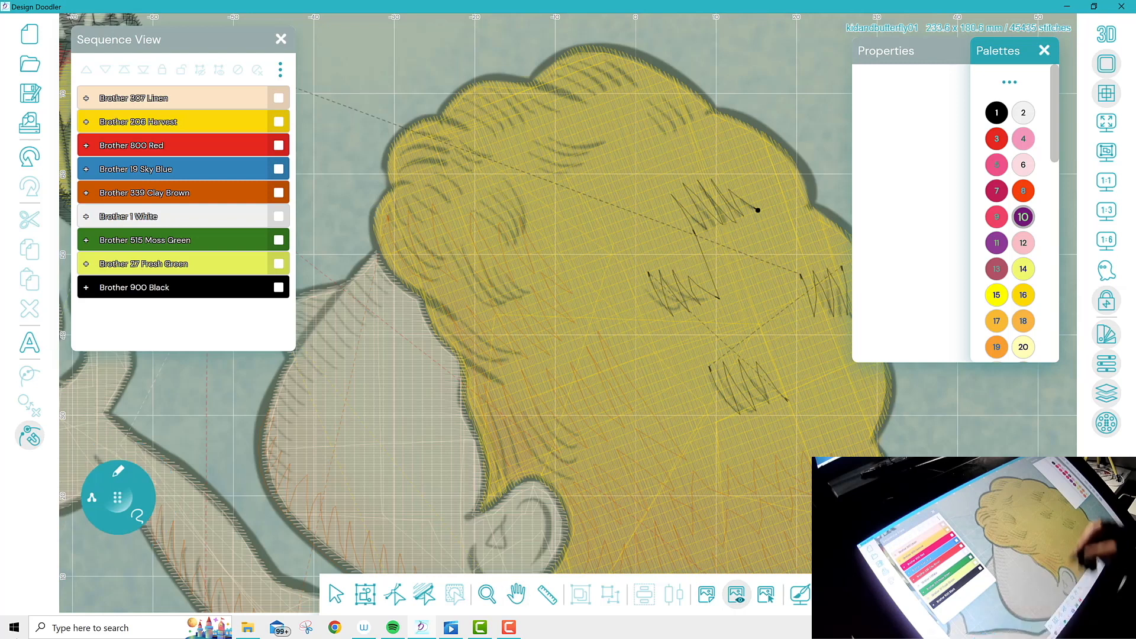
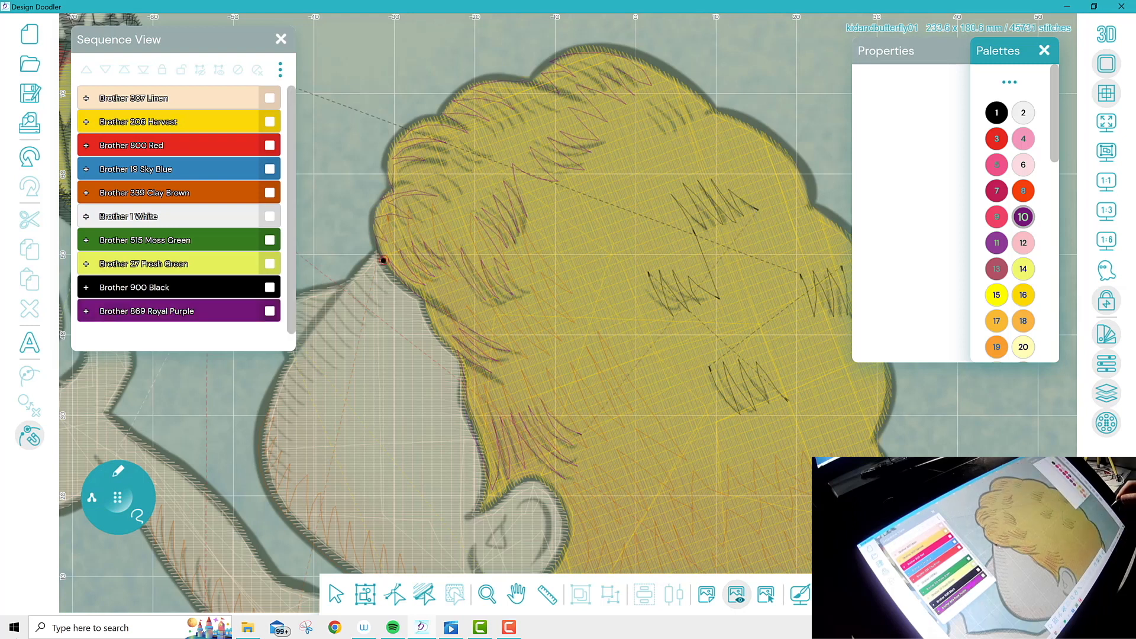
left_click(86, 311)
scroll(178, 213, "down", 2)
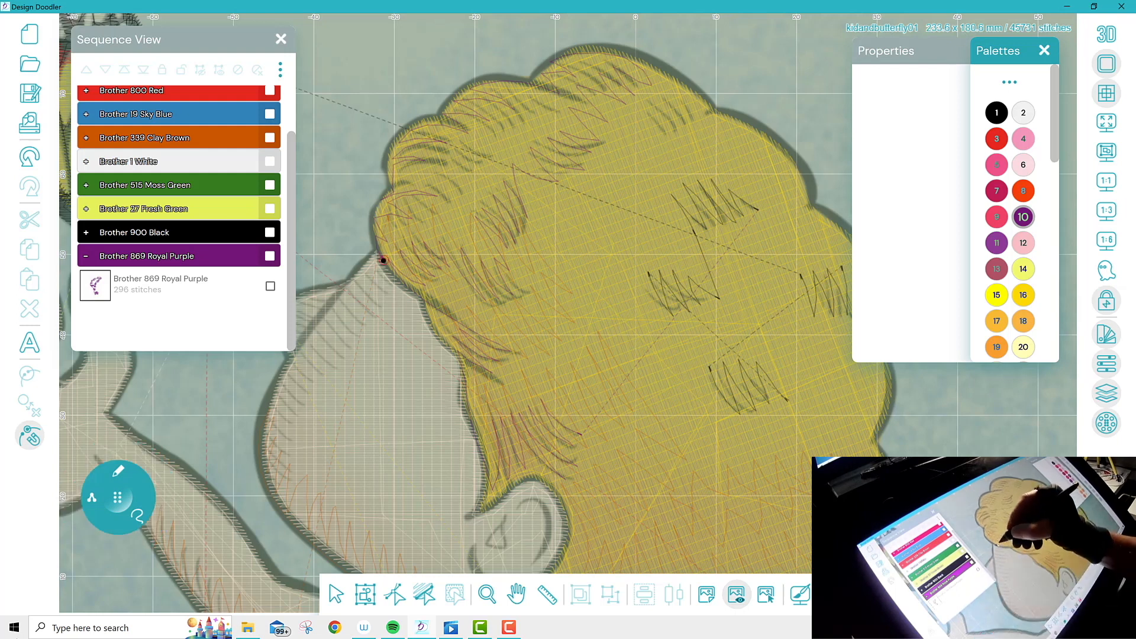
Continue the purple zigzag shading from the hairline down the edge of the face, covering the nose and cheek down to the jaw
mouse_move(384, 260)
left_mouse_down()
mouse_move(356, 289)
mouse_move(362, 314)
mouse_move(346, 346)
mouse_move(299, 367)
left_mouse_up()
left_click_drag(384, 260, 285, 368)
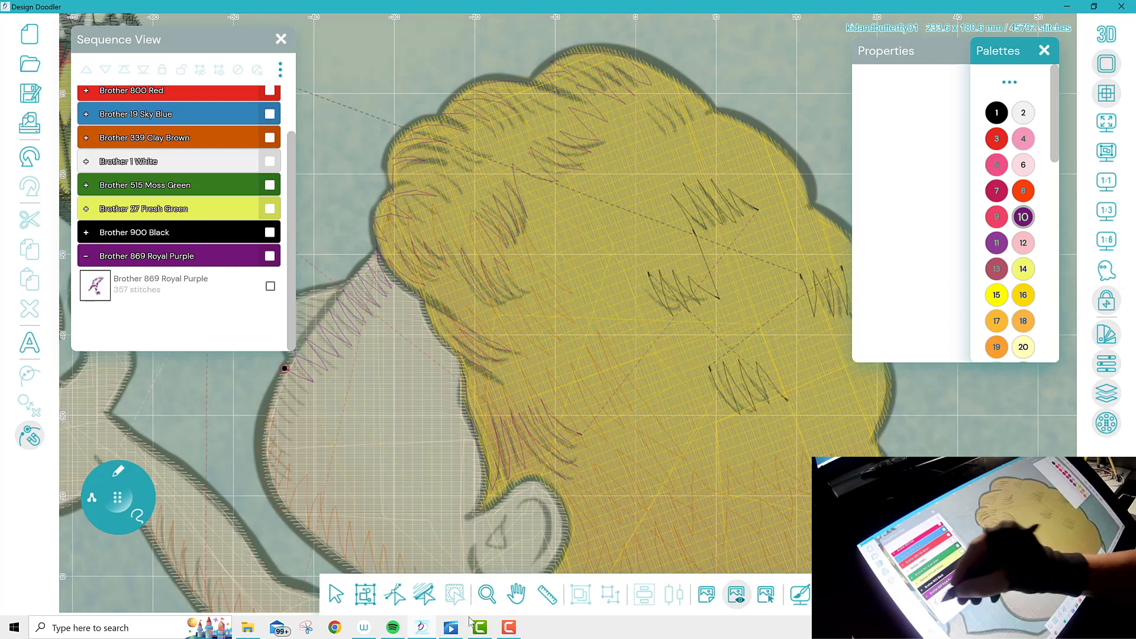
left_click(516, 595)
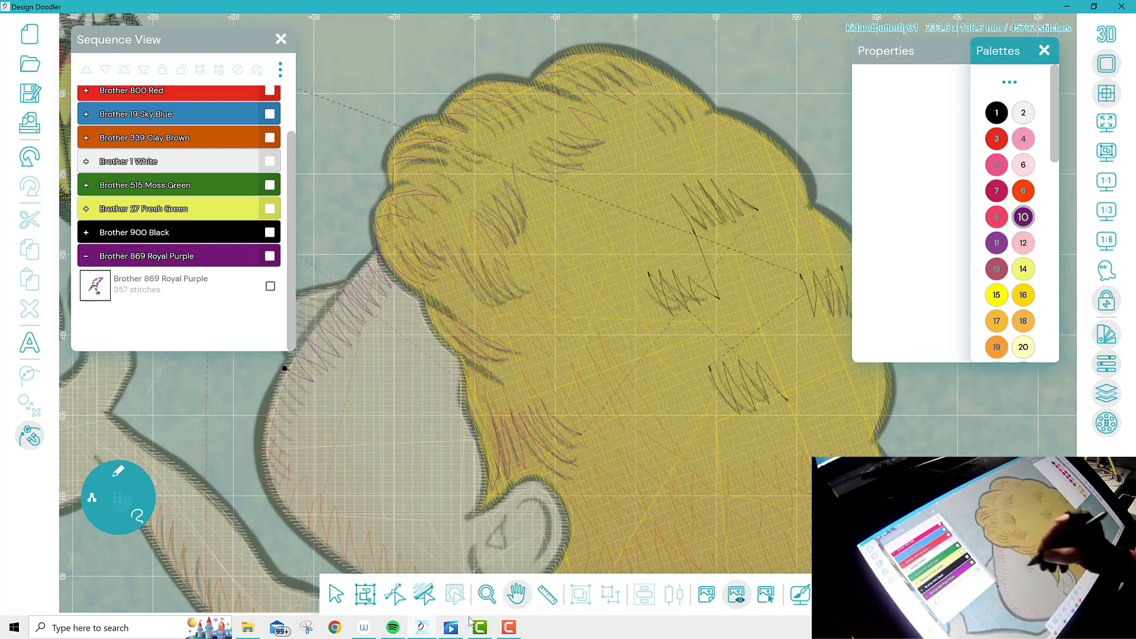
left_click_drag(402, 356, 573, 335)
left_click(119, 471)
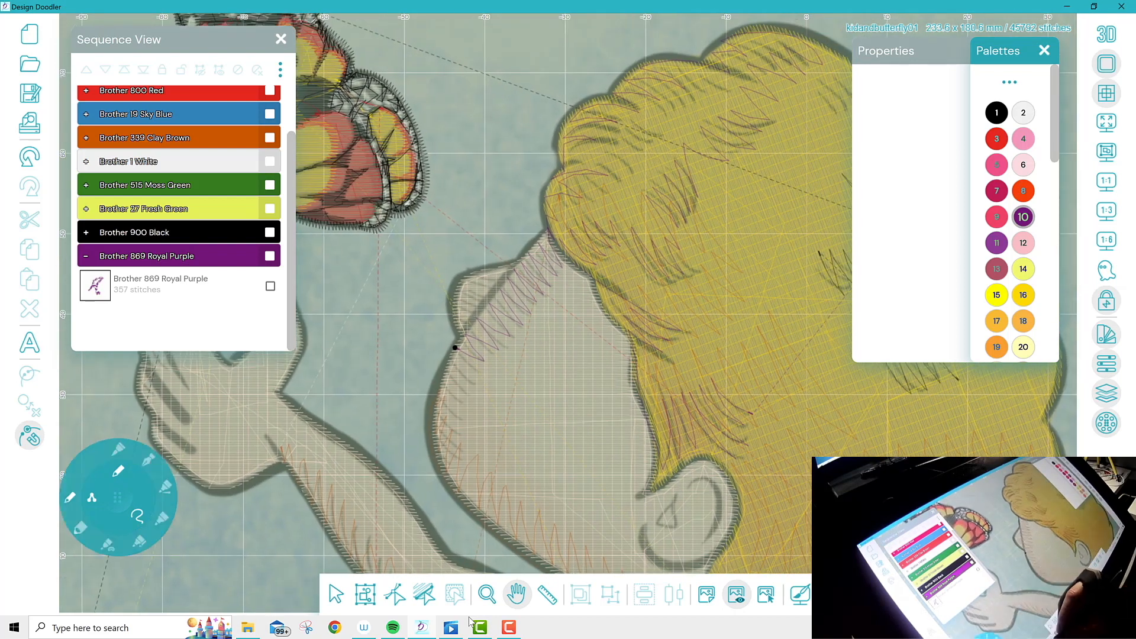
left_click(70, 497)
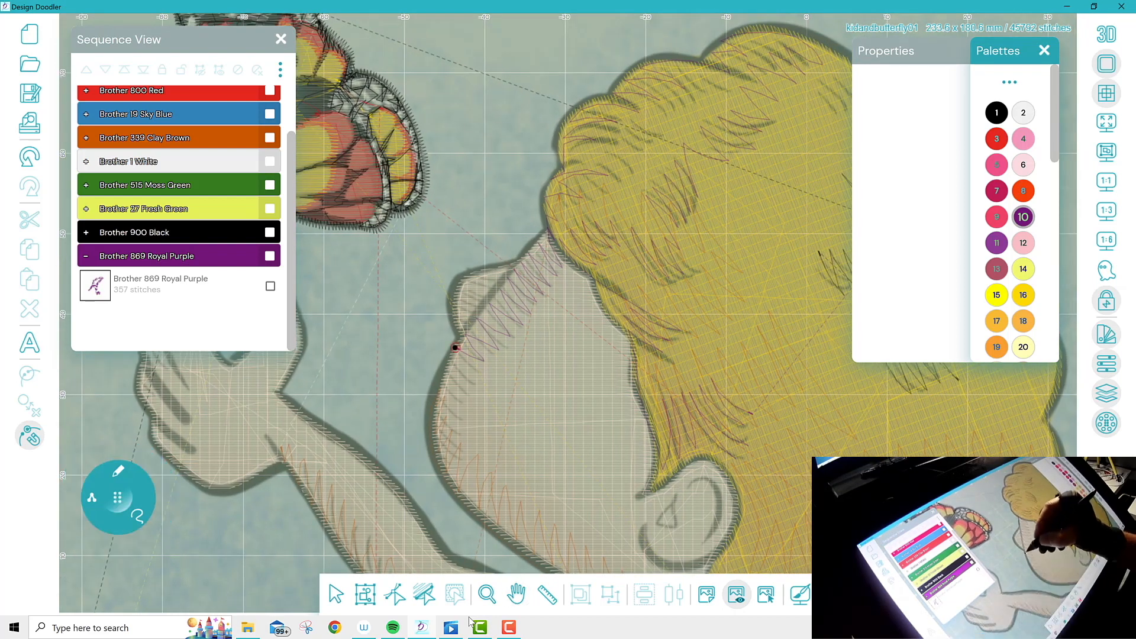
mouse_move(471, 322)
left_mouse_down()
mouse_move(512, 265)
mouse_move(460, 285)
left_mouse_up()
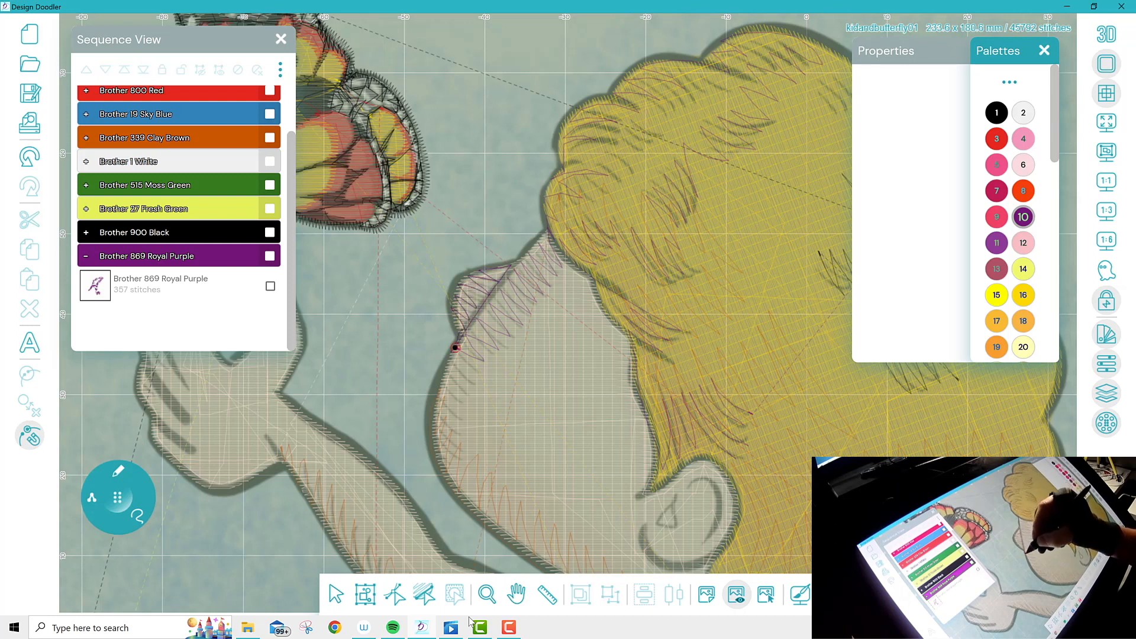
left_click_drag(455, 348, 446, 361)
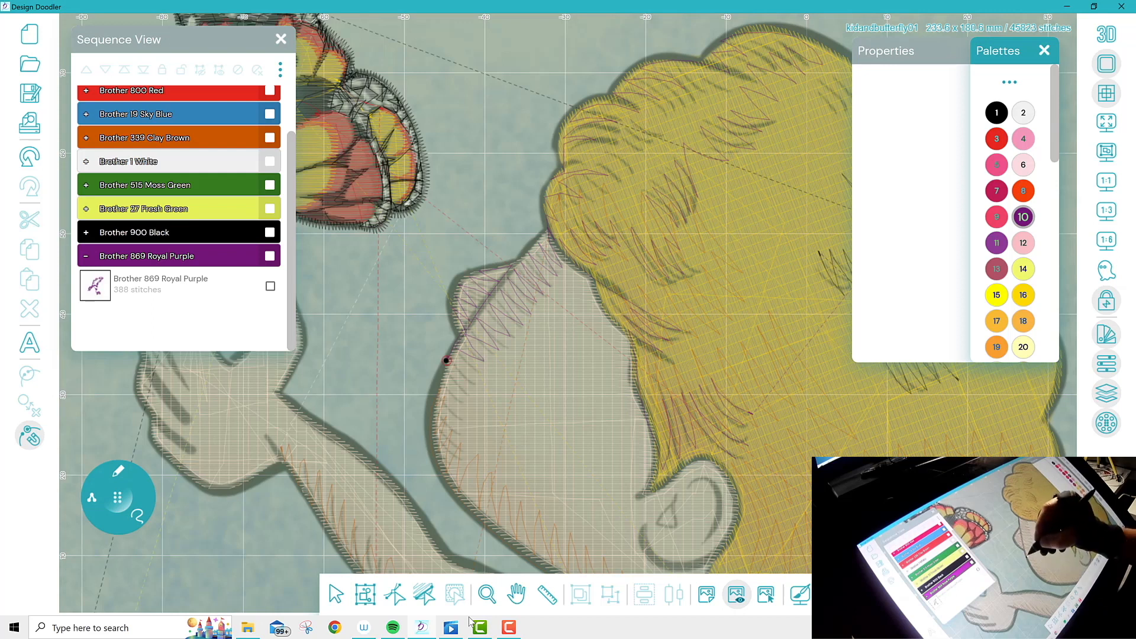
mouse_move(446, 360)
left_mouse_down()
mouse_move(439, 414)
mouse_move(451, 474)
left_mouse_up()
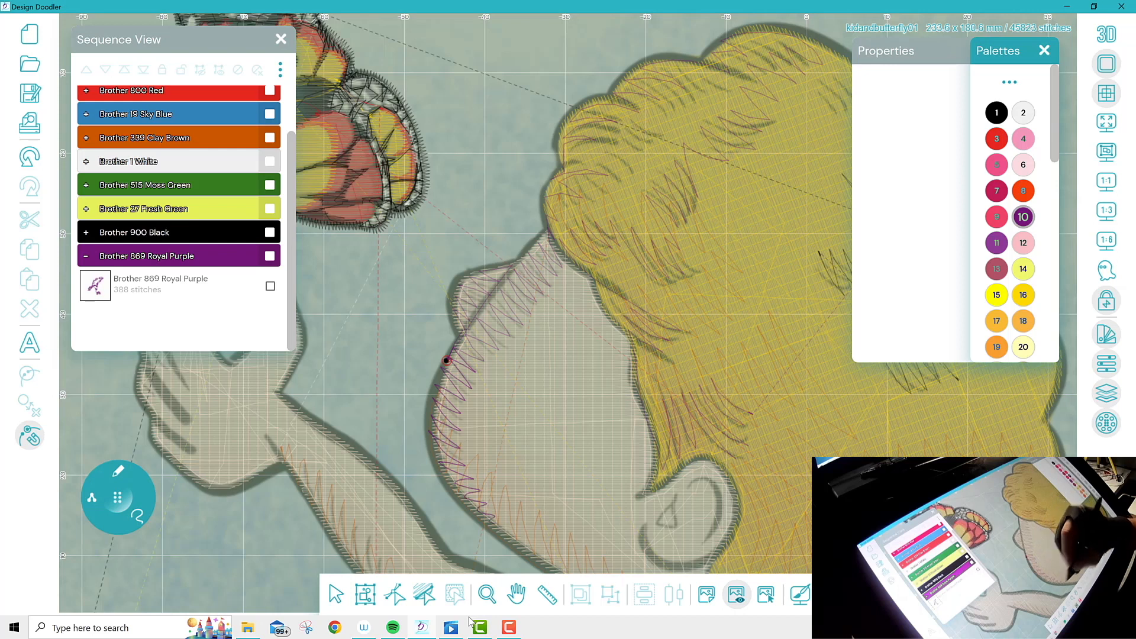
left_click_drag(492, 515, 496, 526)
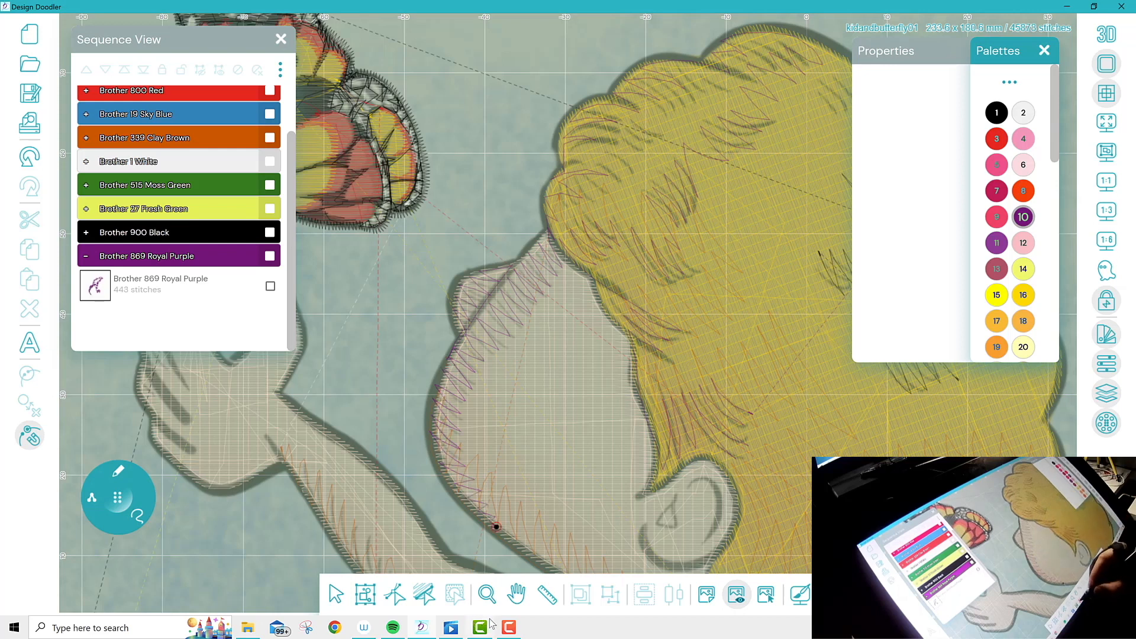
Draw purple zigzag shading from the child's fingers around the outer edge of the hand and along the underside of the forearm to the sleeve
left_click_drag(586, 414, 572, 203)
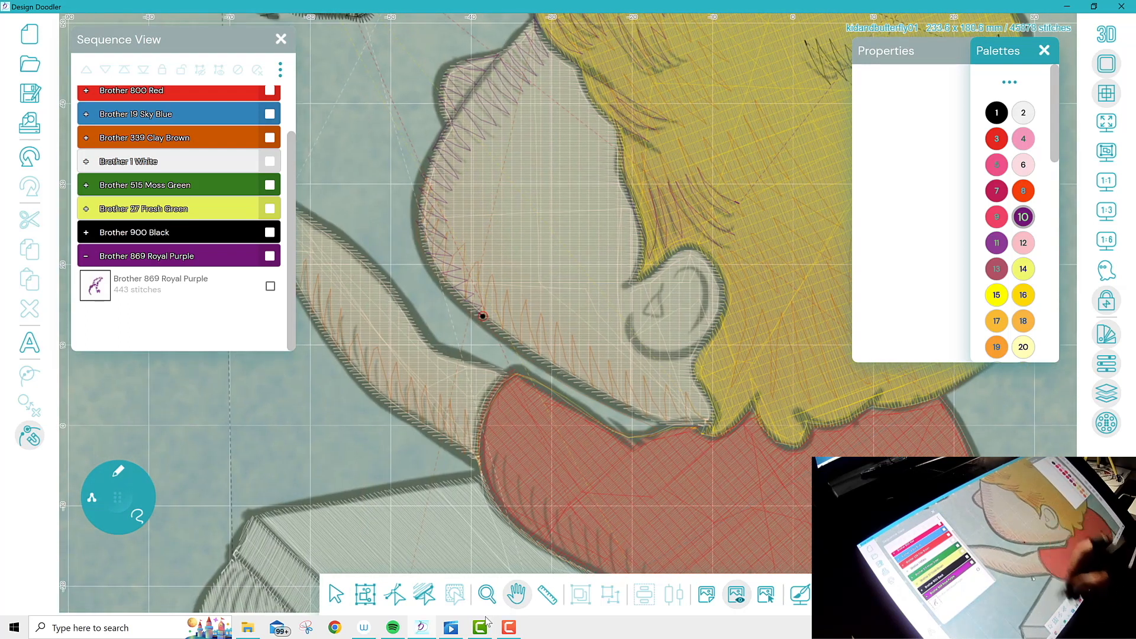
left_click_drag(521, 367, 689, 390)
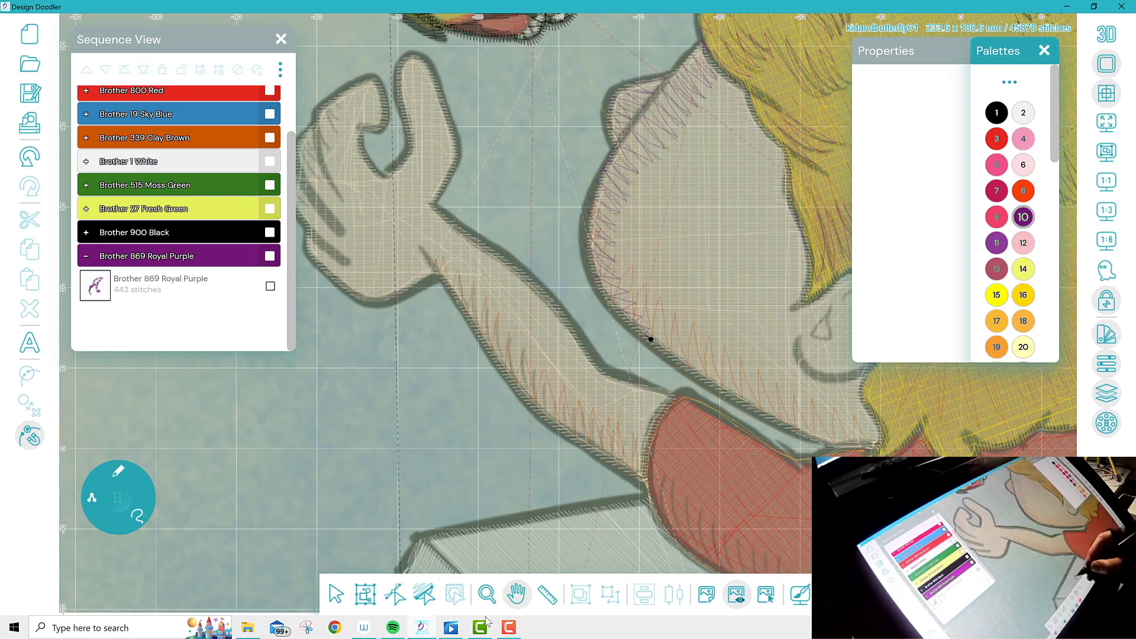
left_click_drag(689, 390, 710, 388)
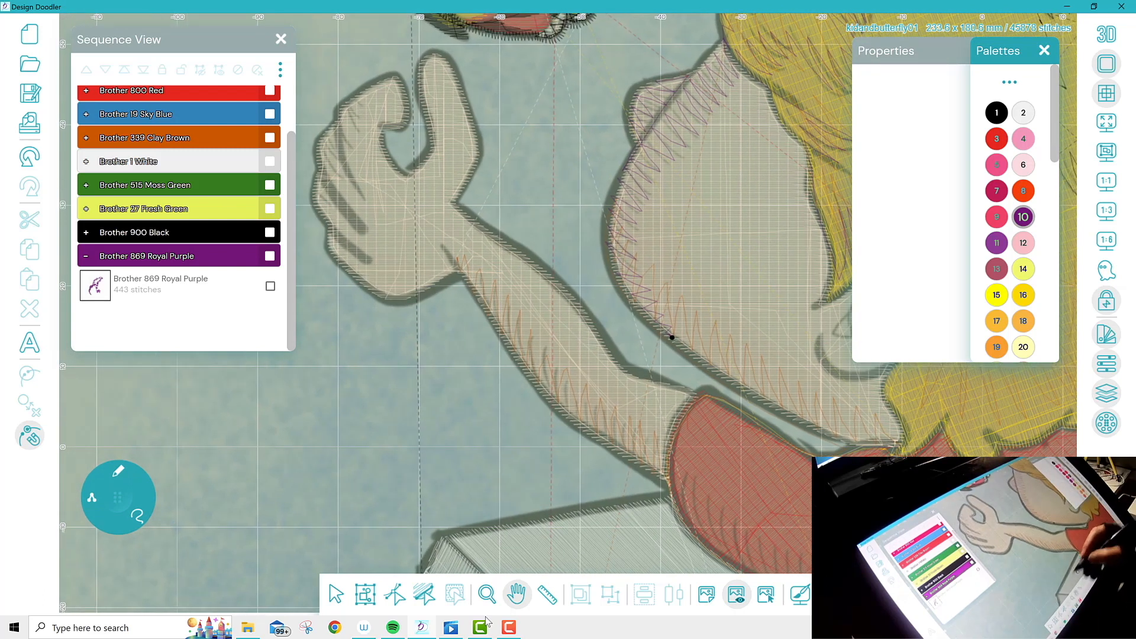
left_click(117, 497)
left_click(118, 471)
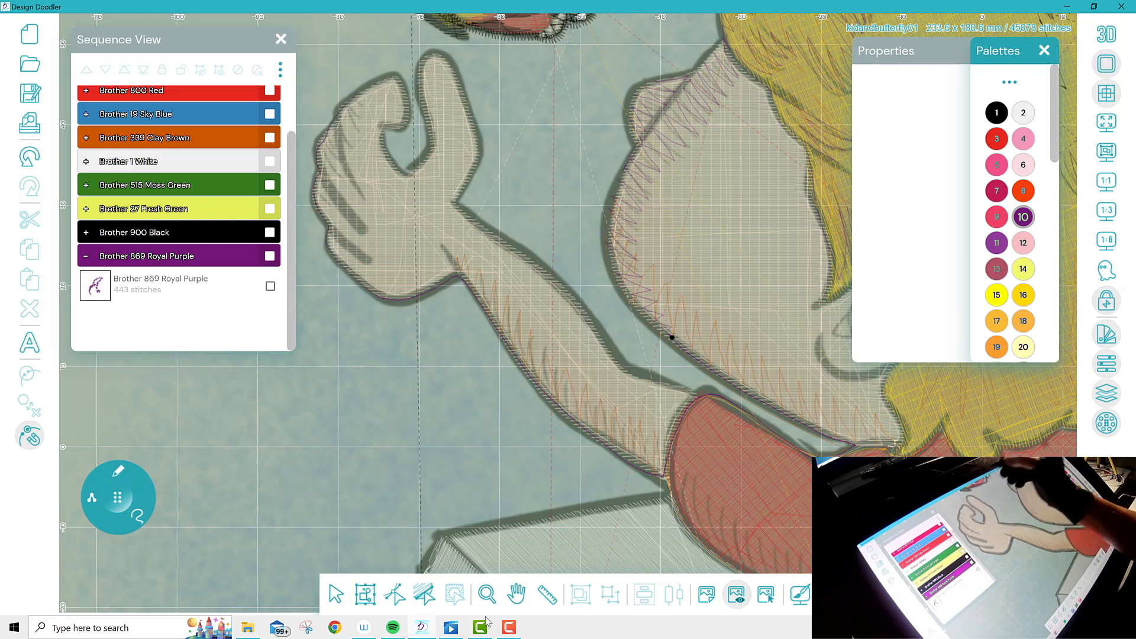
mouse_move(359, 94)
left_mouse_down()
mouse_move(355, 134)
mouse_move(321, 172)
mouse_move(324, 216)
left_mouse_up()
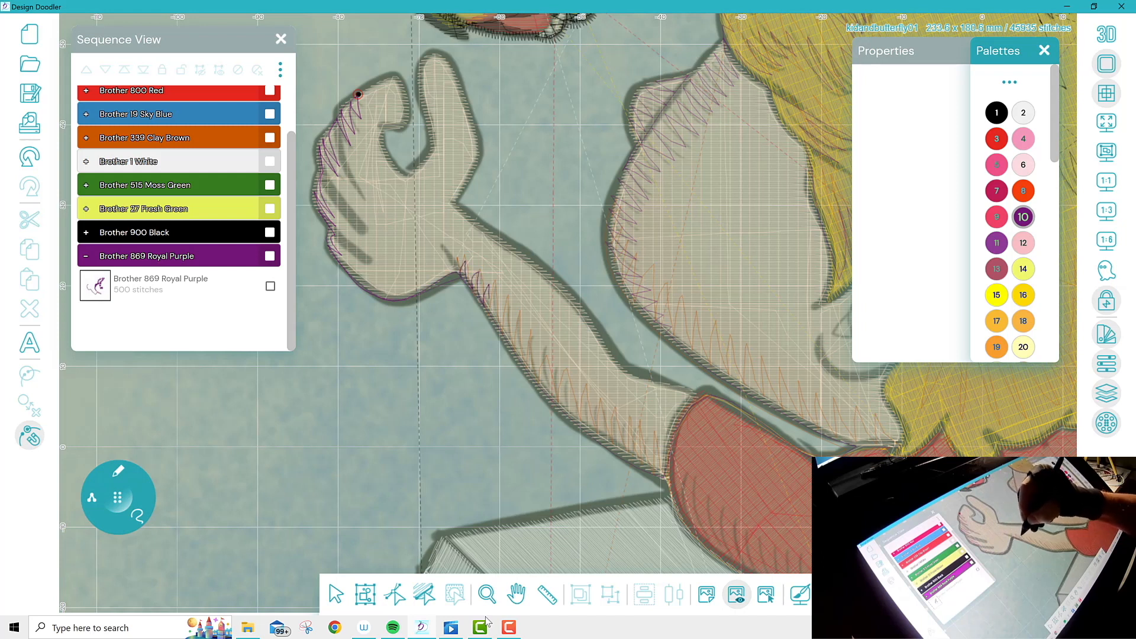
mouse_move(518, 352)
left_mouse_down()
mouse_move(591, 433)
mouse_move(663, 473)
left_mouse_up()
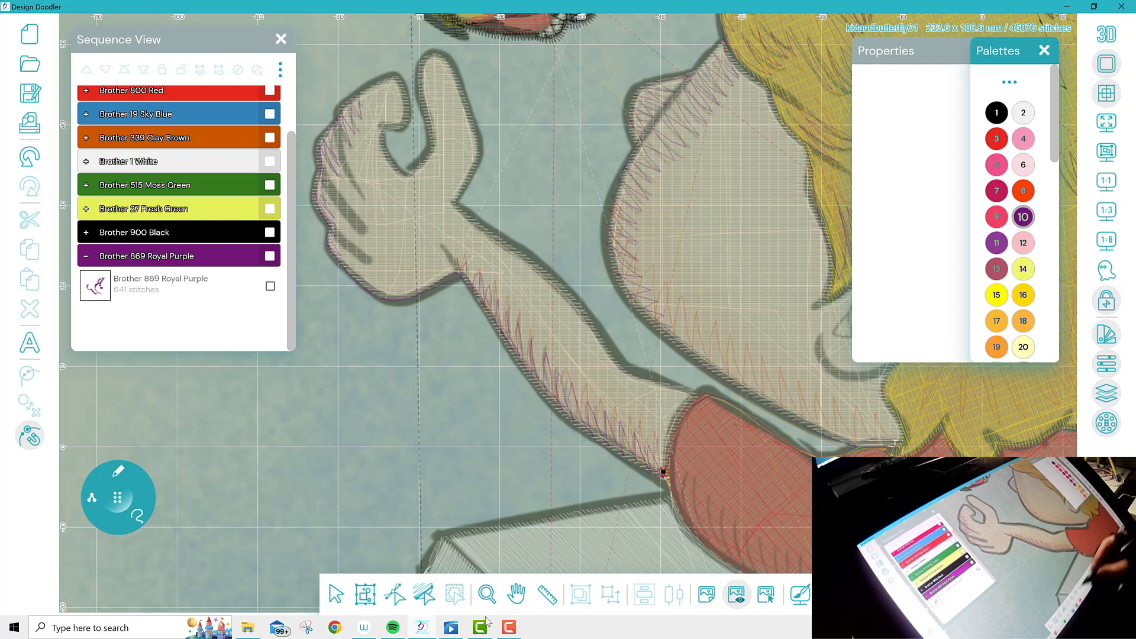
Try purple zigzag shading along the red sleeve and the front edge of the shirt, and delete that separate shading object
left_click(516, 594)
mouse_move(734, 471)
left_mouse_down()
mouse_move(552, 222)
mouse_move(511, 127)
left_mouse_up()
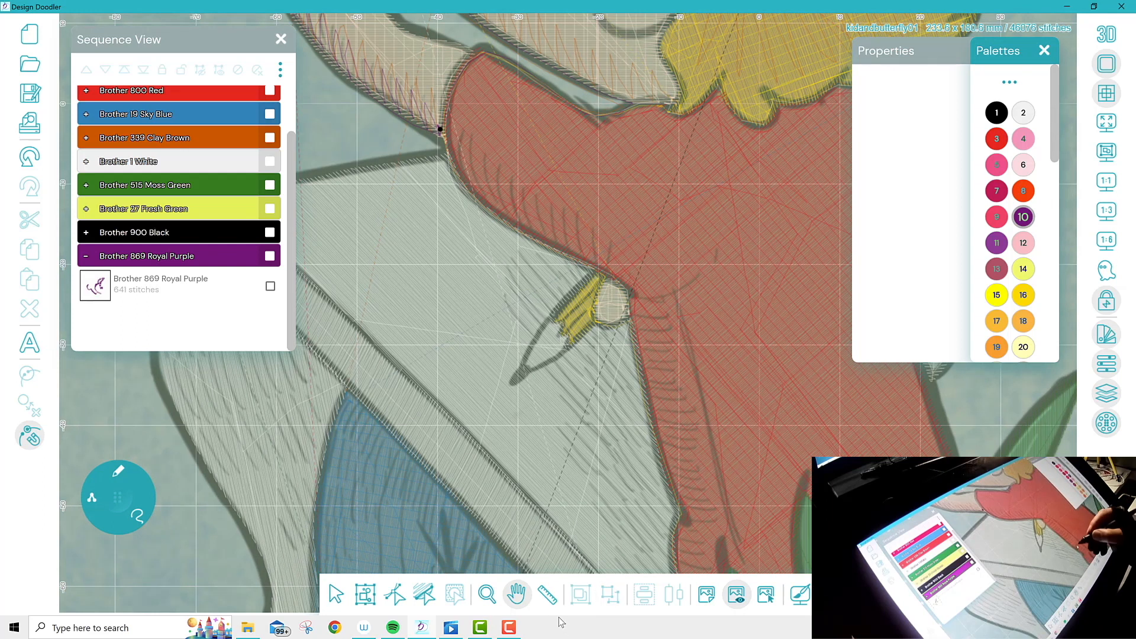
mouse_move(510, 127)
left_mouse_down()
mouse_move(489, 80)
mouse_move(467, 69)
left_mouse_up()
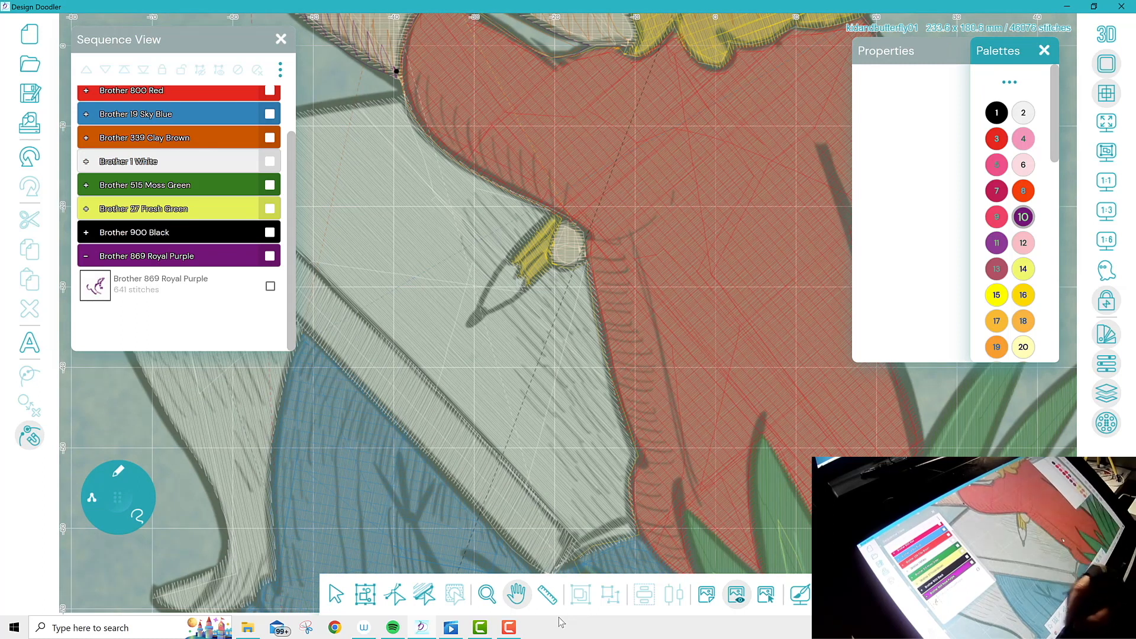
left_click(117, 497)
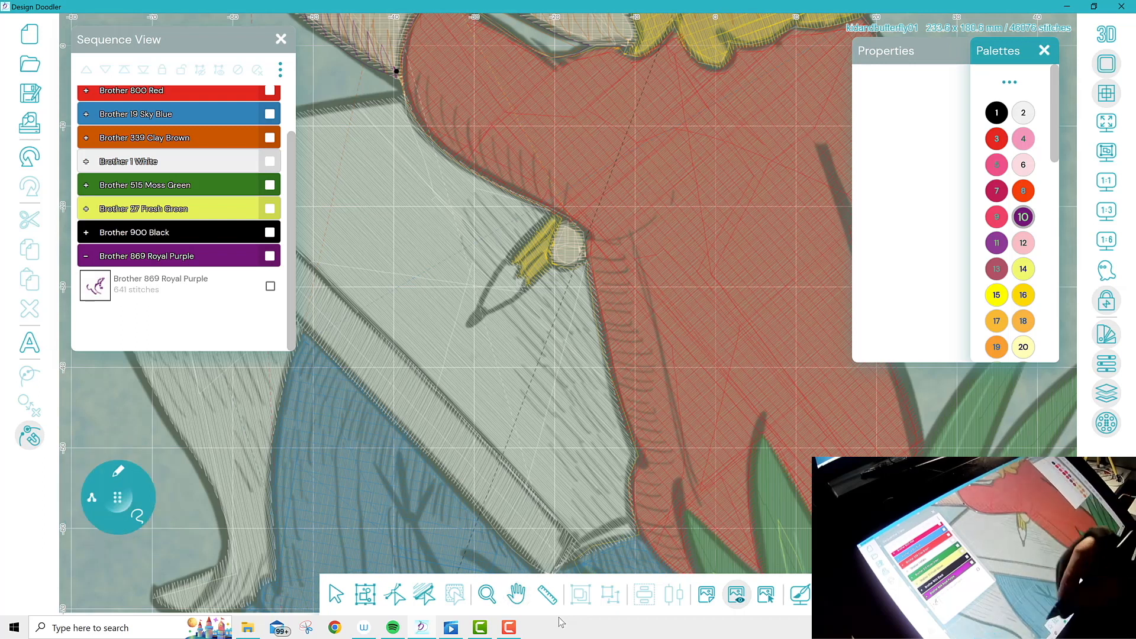
mouse_move(400, 78)
left_mouse_down()
mouse_move(417, 120)
mouse_move(453, 155)
mouse_move(476, 169)
mouse_move(473, 151)
mouse_move(501, 181)
mouse_move(503, 160)
mouse_move(532, 198)
mouse_move(550, 196)
mouse_move(579, 226)
left_mouse_up()
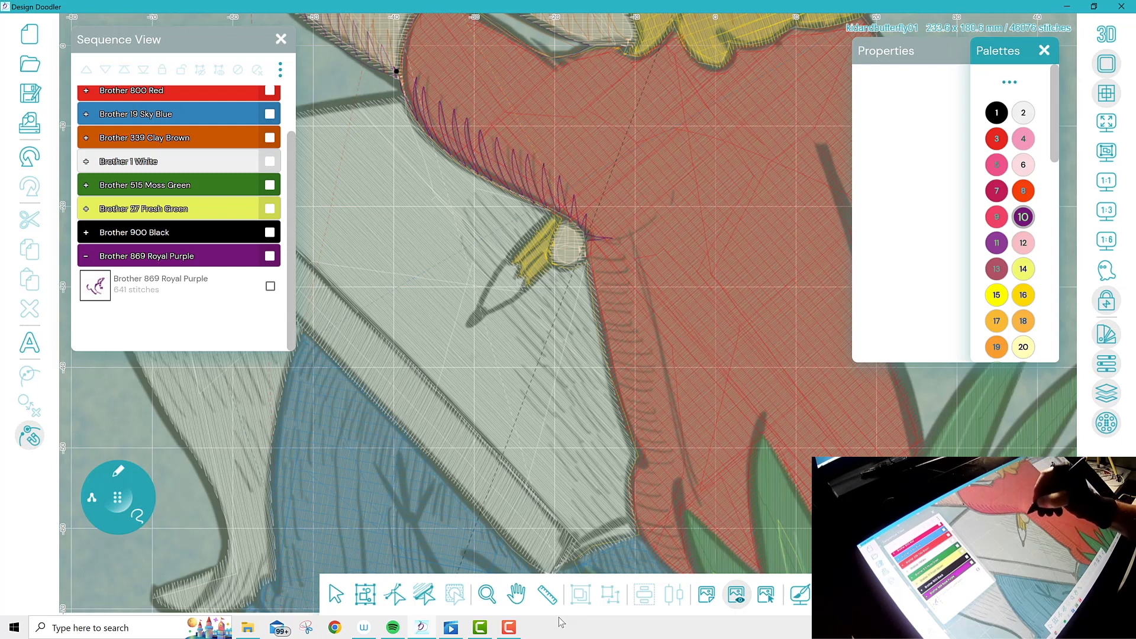
mouse_move(616, 259)
left_mouse_down()
mouse_move(660, 447)
mouse_move(650, 527)
mouse_move(675, 561)
left_mouse_up()
left_click(516, 594)
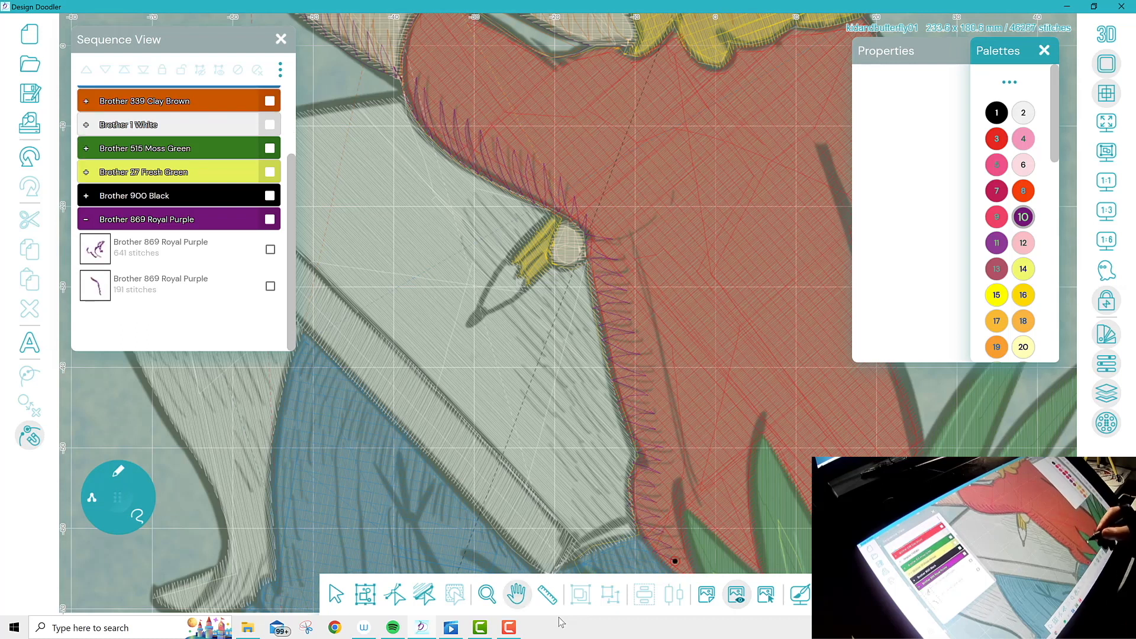
left_click_drag(652, 356, 550, 223)
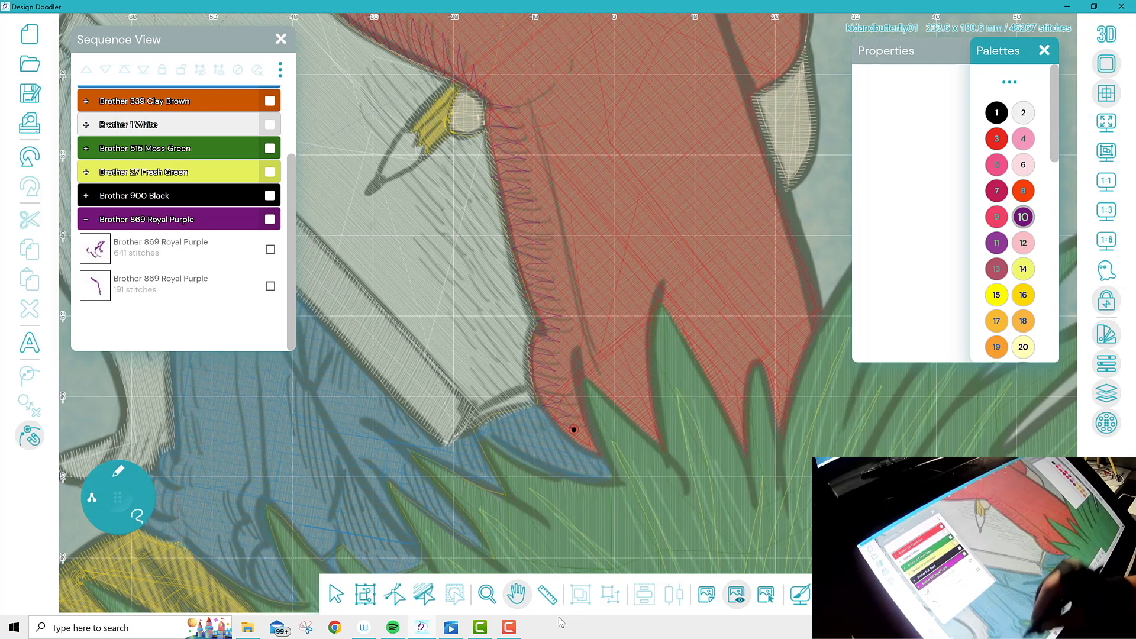
left_click(177, 284)
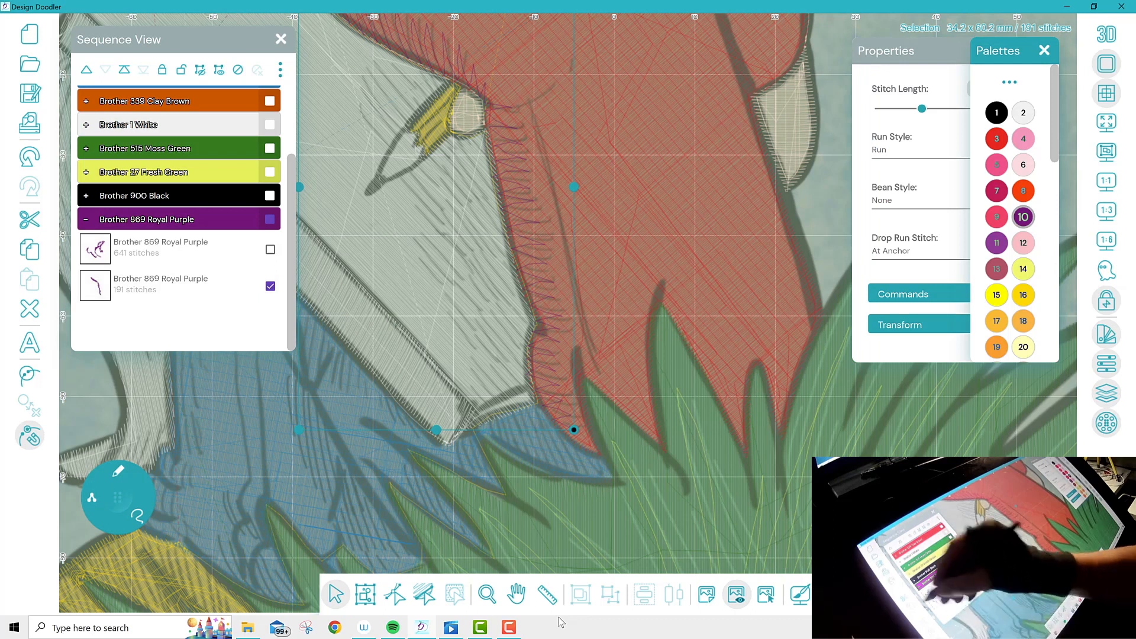
left_click(29, 308)
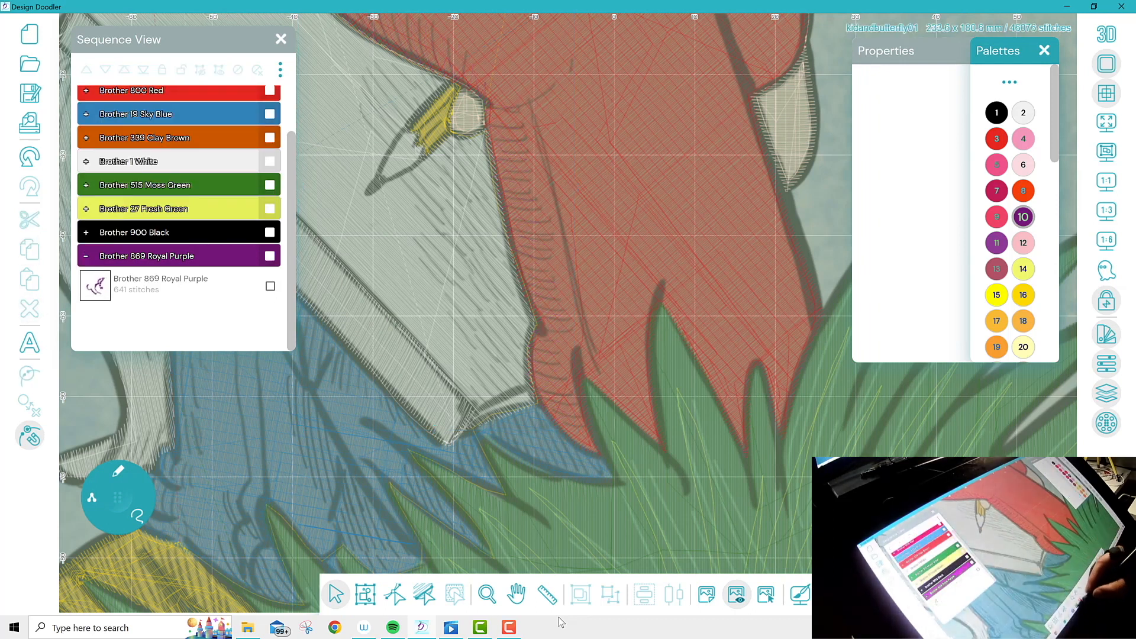
Continue the purple zigzag shading from the end of the forearm along the lower edge of the red sleeve to the pencil hand
left_click(516, 594)
left_click_drag(485, 219, 643, 486)
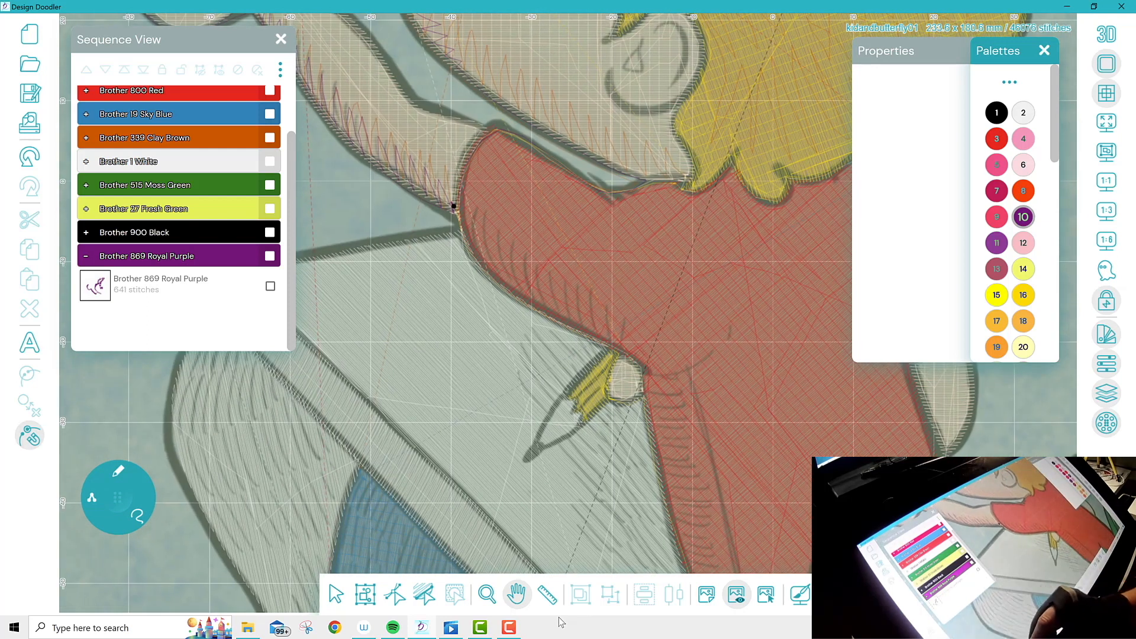
left_click(119, 471)
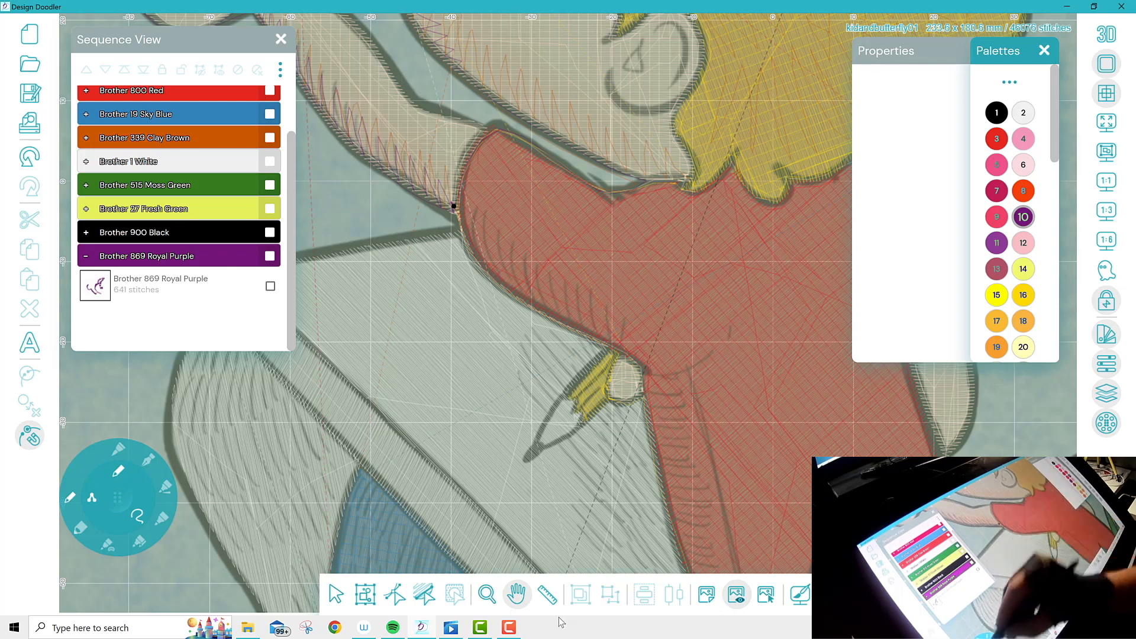
left_click(70, 498)
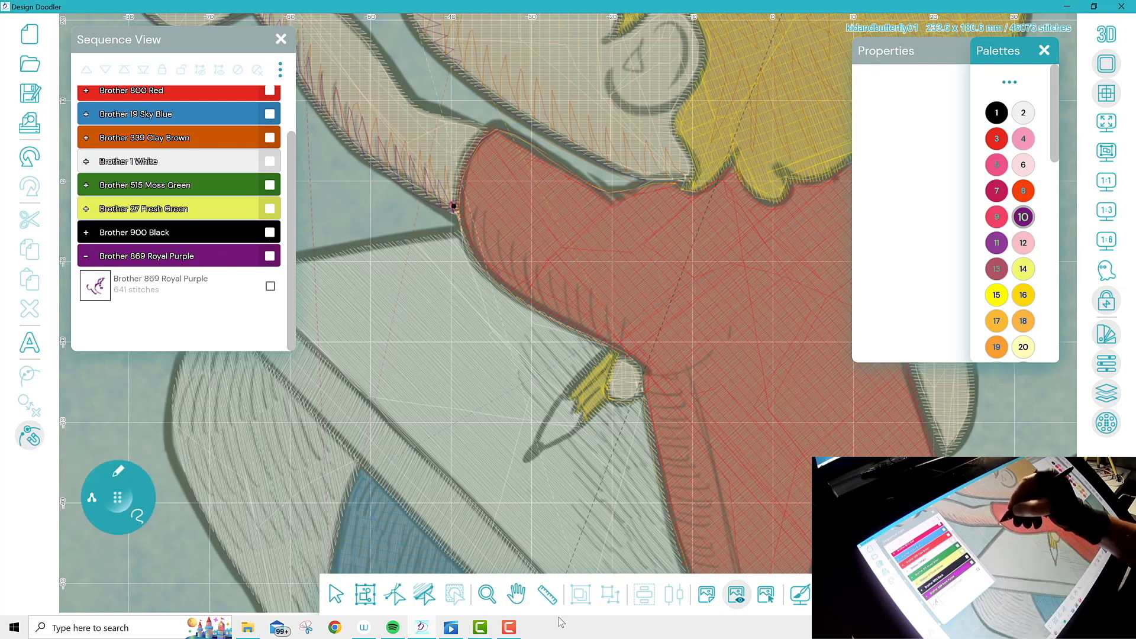
mouse_move(470, 237)
left_mouse_down()
mouse_move(495, 277)
mouse_move(540, 307)
mouse_move(639, 340)
mouse_move(655, 373)
left_mouse_up()
Trace the armpit crease and long fold of the red shirt in purple, and zigzag-shade its front edge down to the grass
left_click(516, 594)
left_click_drag(669, 382, 487, 227)
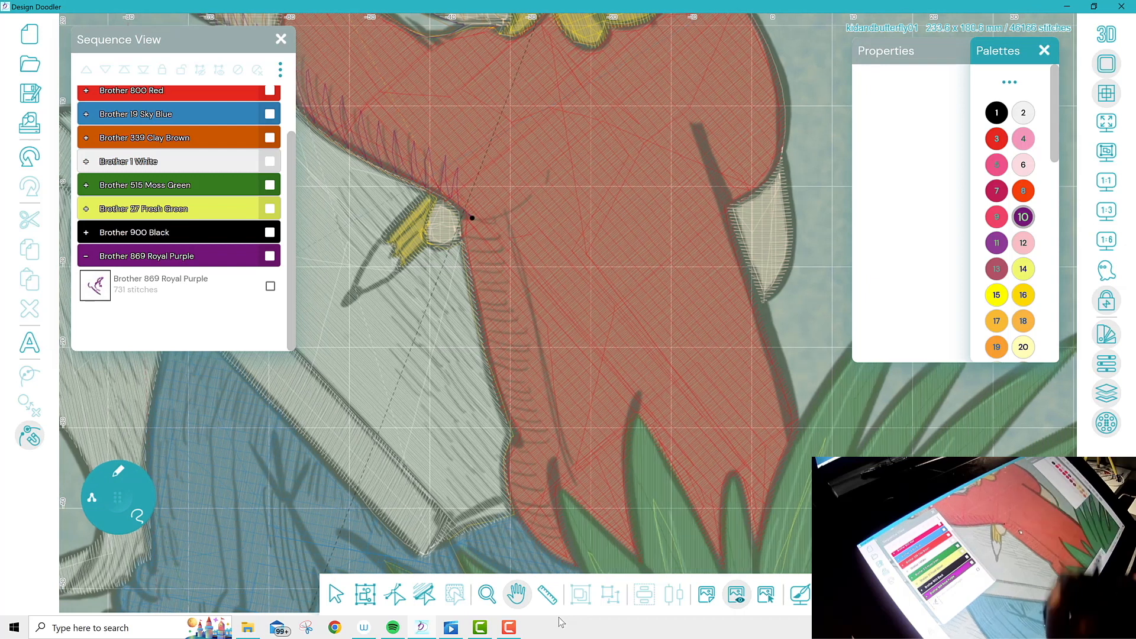
left_click(118, 497)
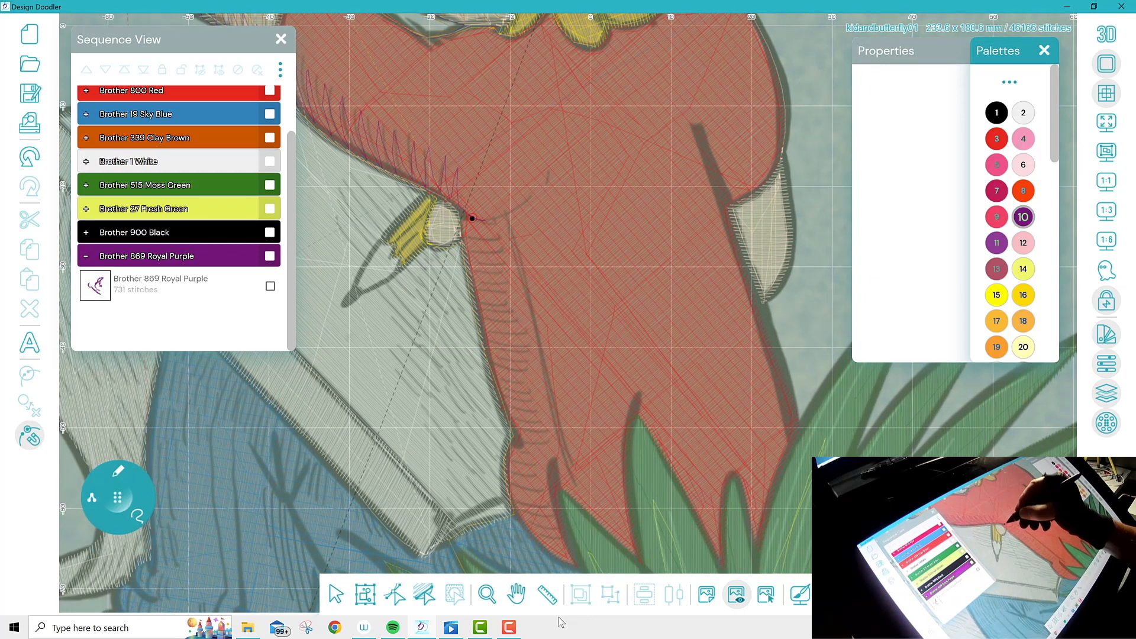
left_click_drag(517, 254, 530, 319)
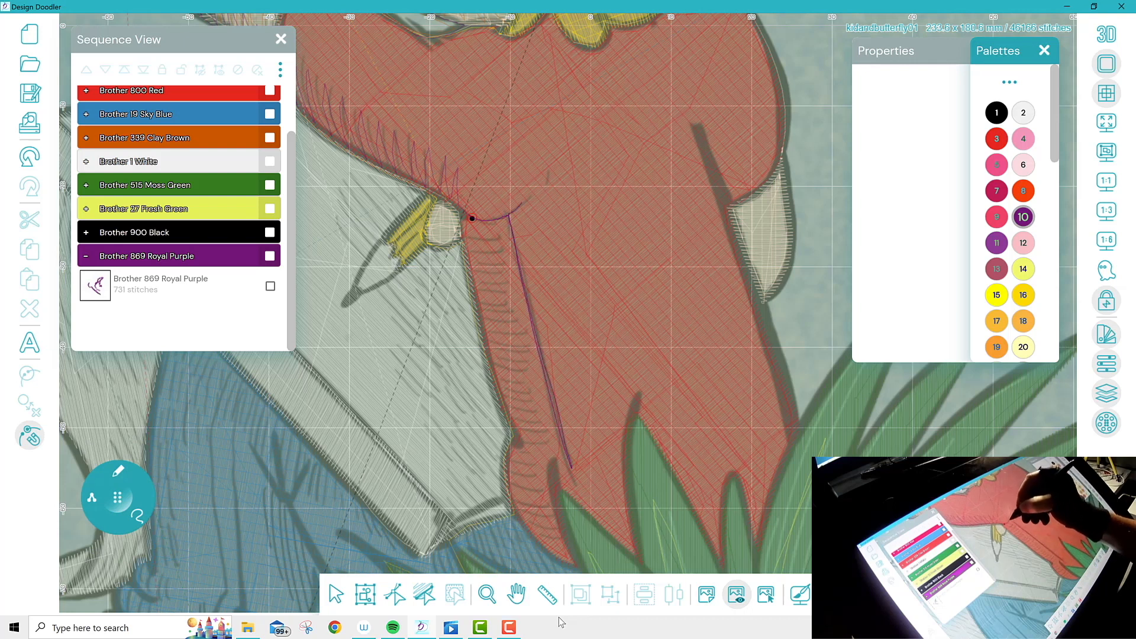
left_click_drag(472, 218, 463, 216)
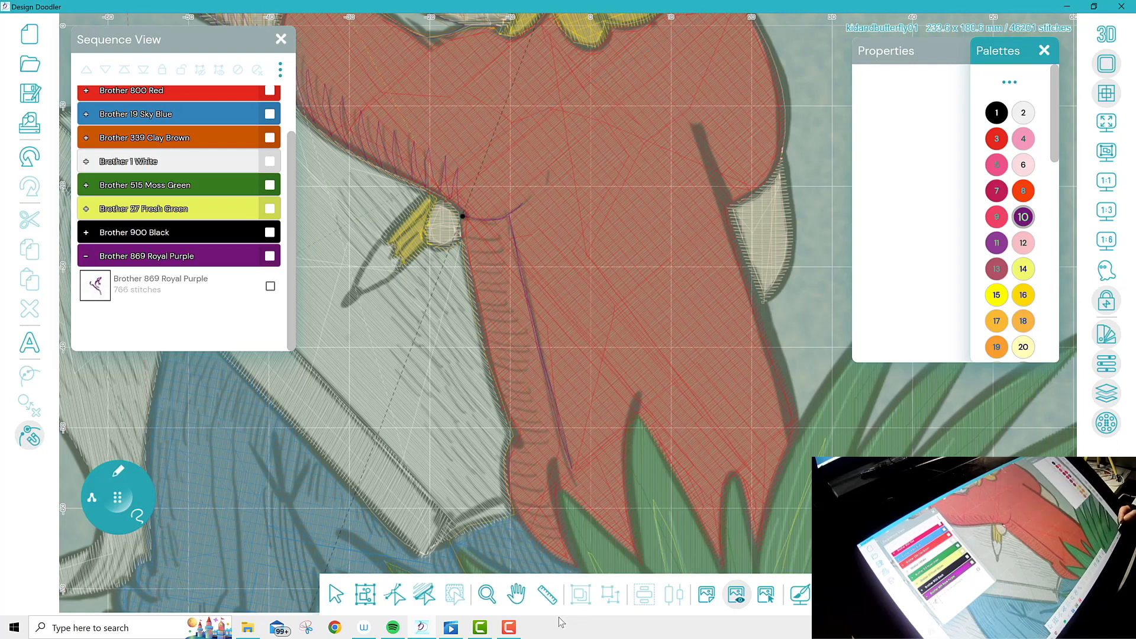
mouse_move(463, 216)
left_mouse_down()
mouse_move(496, 251)
mouse_move(508, 289)
mouse_move(508, 349)
mouse_move(529, 392)
mouse_move(524, 494)
mouse_move(536, 528)
mouse_move(566, 552)
left_mouse_up()
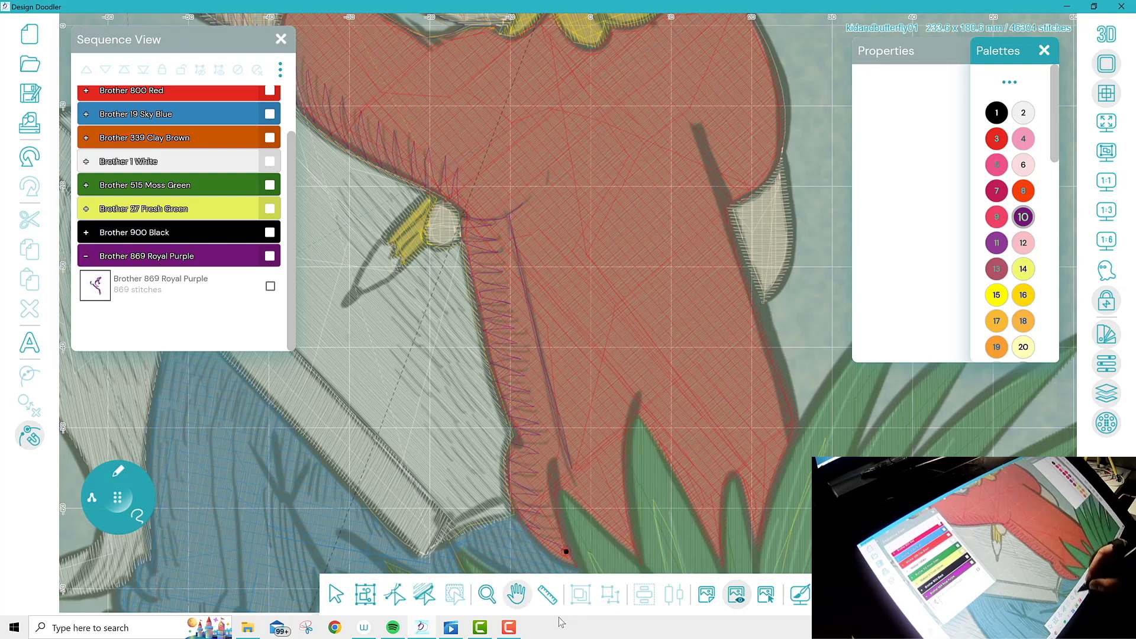
Draw purple zigzag shading on the white pad beside the shirt, up around the pencil and along the sleeve edge
left_click_drag(569, 379, 654, 276)
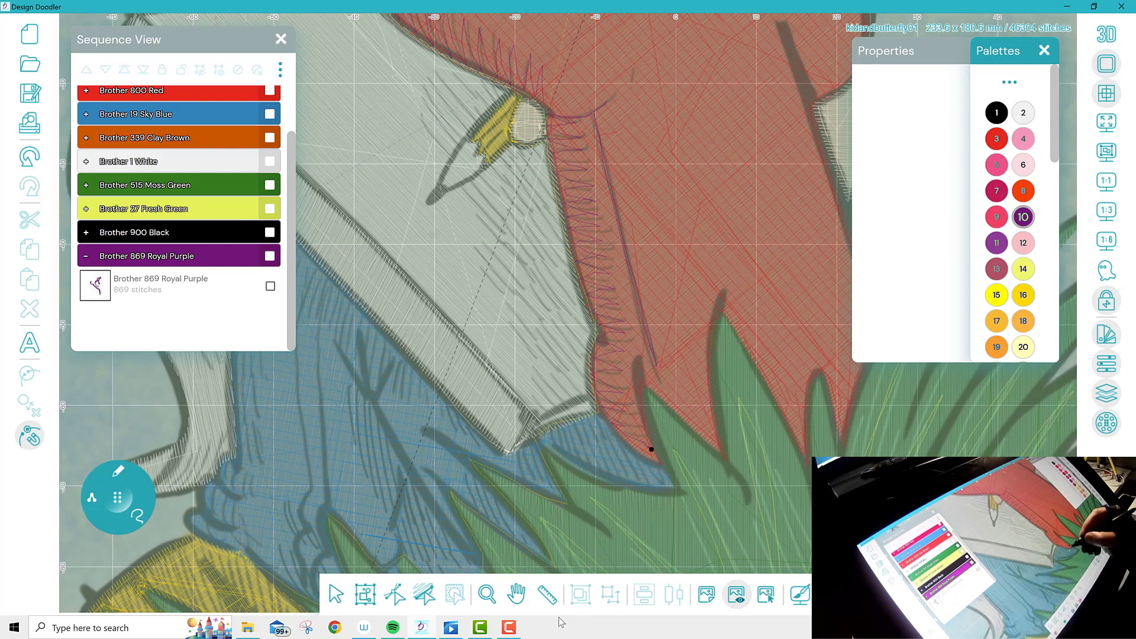
mouse_move(593, 403)
left_mouse_down()
mouse_move(533, 436)
mouse_move(533, 391)
mouse_move(585, 392)
mouse_move(579, 326)
mouse_move(565, 287)
mouse_move(512, 331)
mouse_move(476, 266)
mouse_move(504, 233)
mouse_move(566, 219)
mouse_move(553, 186)
mouse_move(482, 219)
mouse_move(506, 156)
mouse_move(530, 161)
left_mouse_up()
mouse_move(511, 86)
left_mouse_down()
mouse_move(446, 104)
mouse_move(435, 142)
mouse_move(459, 157)
mouse_move(491, 104)
mouse_move(405, 30)
left_mouse_up()
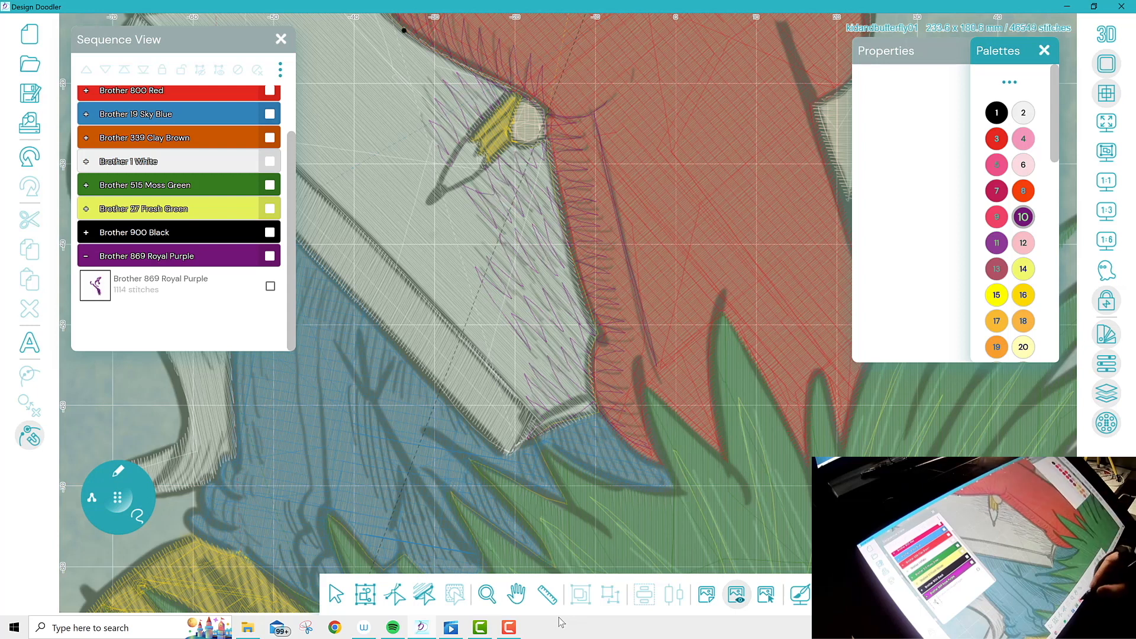
Run a purple line along the pad's upper edge to its far corner and zigzag-shade the curled page hanging below
left_click(516, 594)
left_click_drag(532, 166, 762, 302)
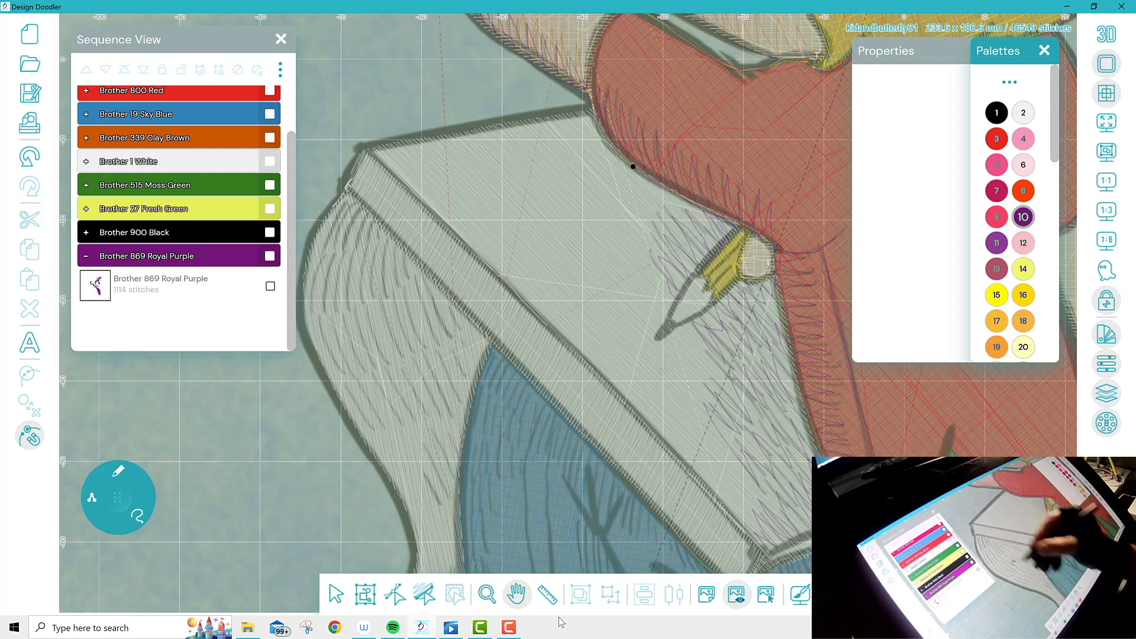
left_click(92, 498)
mouse_move(634, 167)
left_mouse_down()
mouse_move(589, 108)
mouse_move(359, 151)
mouse_move(349, 193)
left_mouse_up()
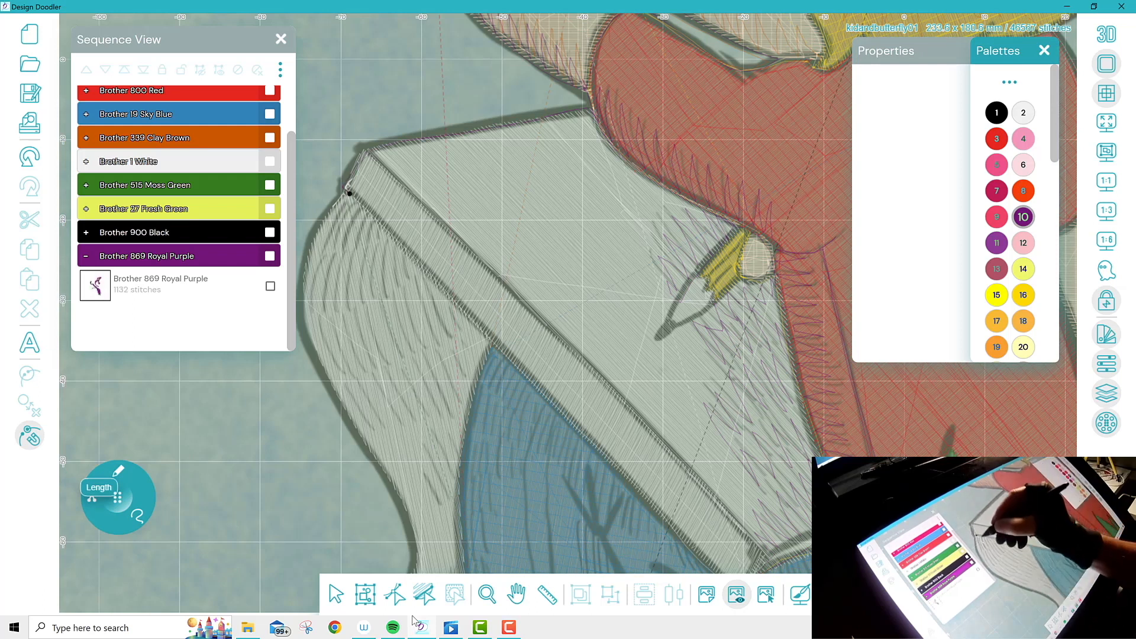
mouse_move(350, 194)
left_mouse_down()
mouse_move(339, 254)
mouse_move(379, 234)
mouse_move(414, 272)
mouse_move(357, 304)
mouse_move(321, 281)
mouse_move(334, 355)
mouse_move(353, 364)
mouse_move(440, 342)
mouse_move(450, 328)
mouse_move(474, 349)
mouse_move(456, 397)
mouse_move(356, 411)
mouse_move(414, 474)
mouse_move(450, 467)
mouse_move(471, 406)
left_mouse_up()
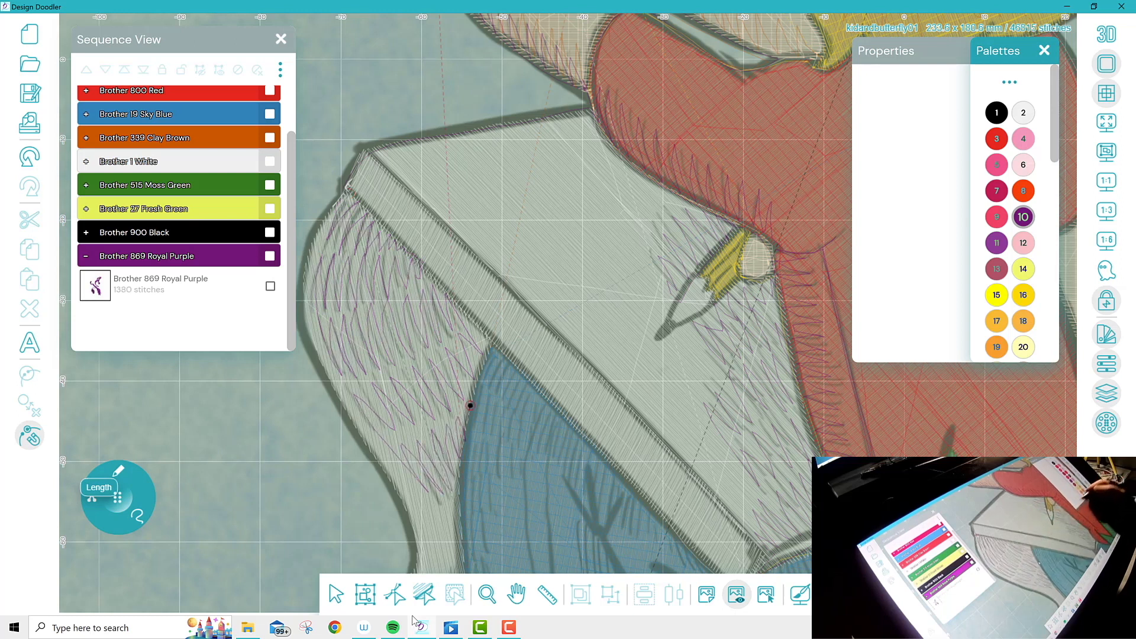
Draw purple shading down the curled page's inner edge and tip, and over the cuff and front folds of the blue trouser leg
left_click(516, 593)
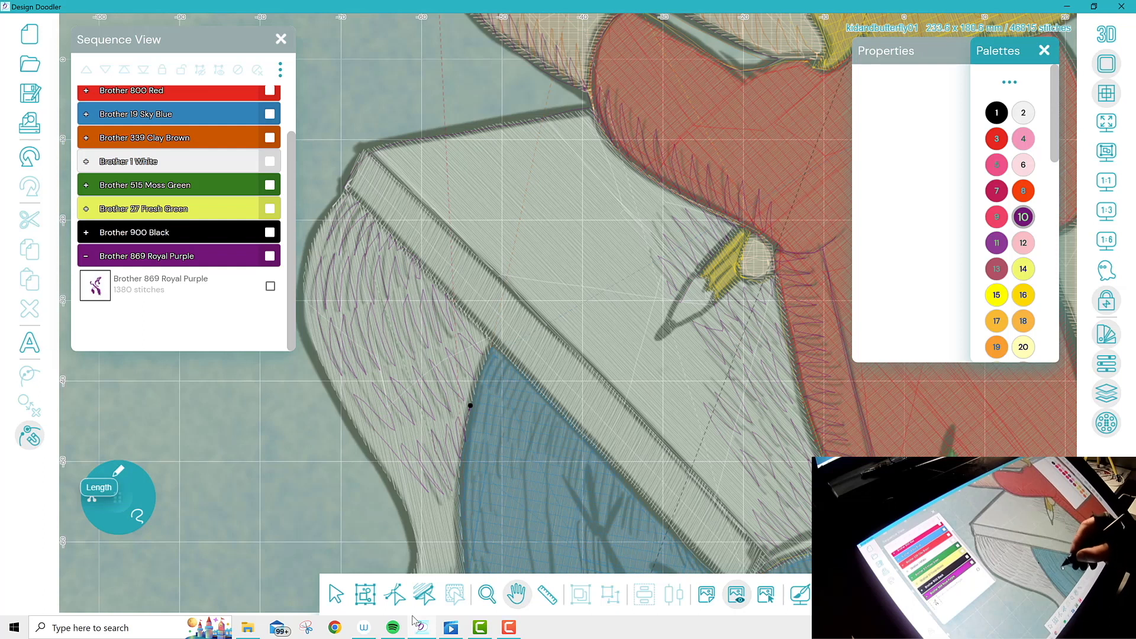
left_click_drag(521, 473, 509, 207)
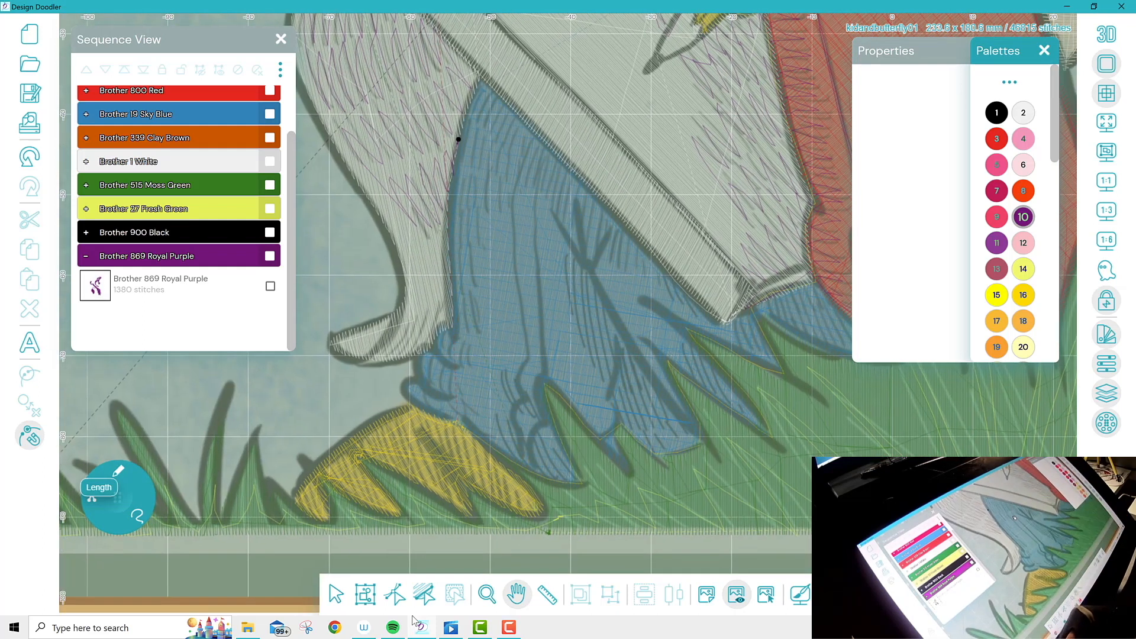
left_click(119, 470)
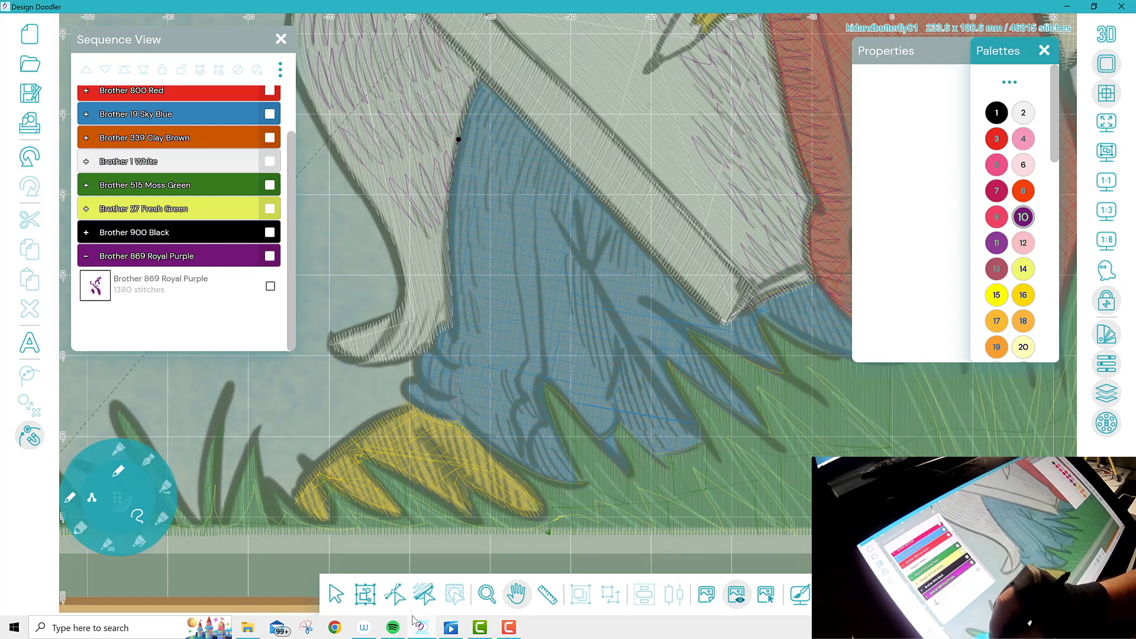
left_click(69, 497)
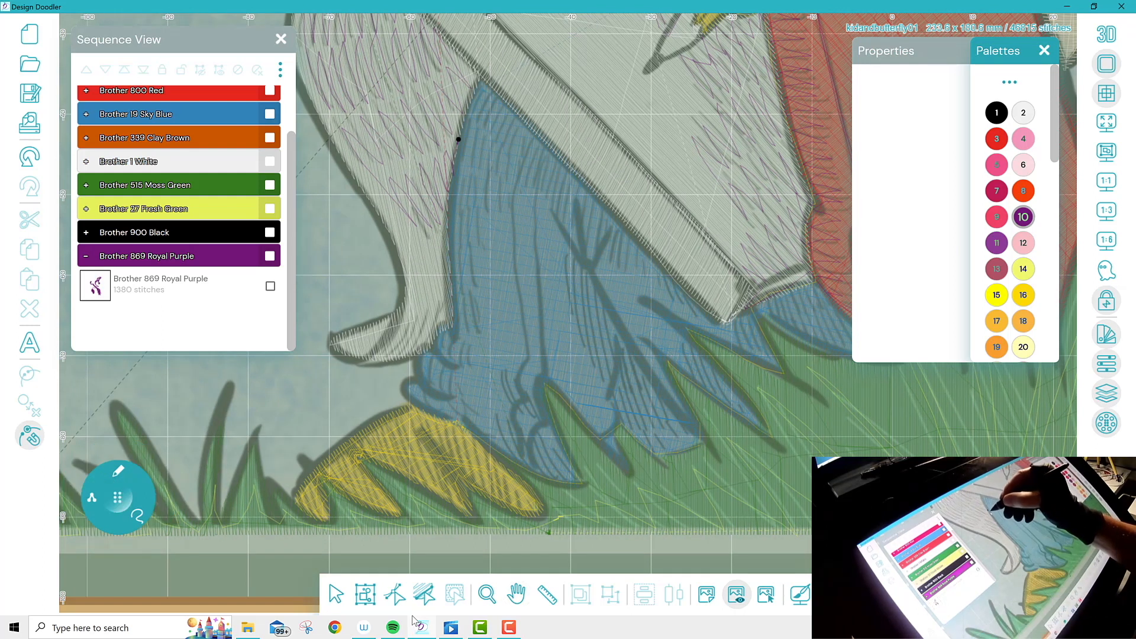
left_click_drag(459, 139, 447, 279)
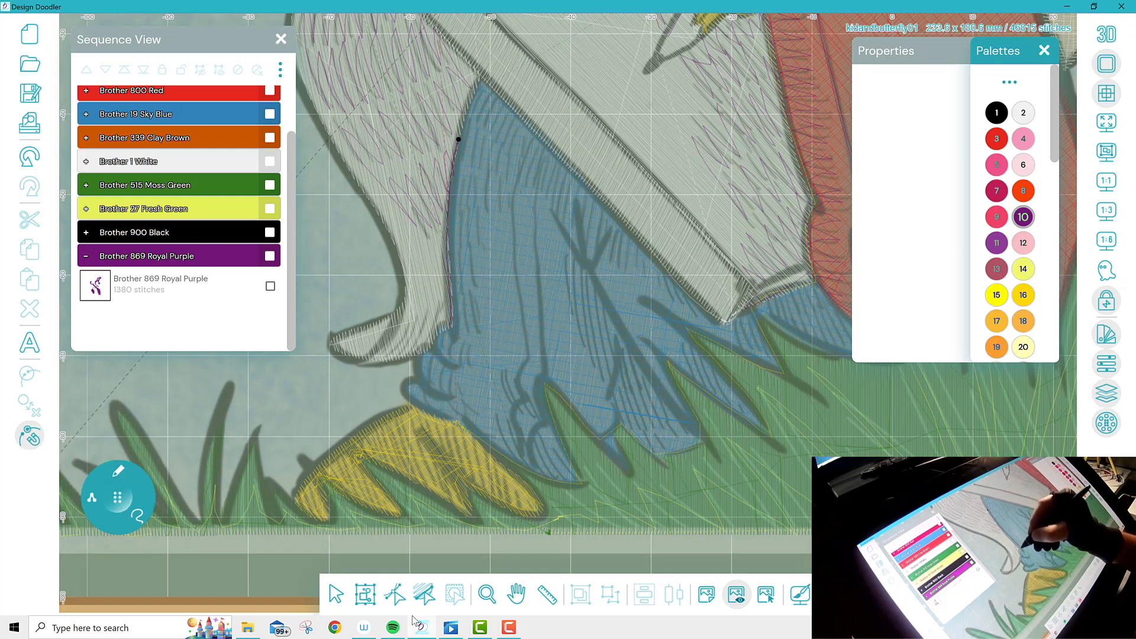
mouse_move(448, 323)
left_mouse_down()
mouse_move(421, 349)
mouse_move(379, 358)
left_mouse_up()
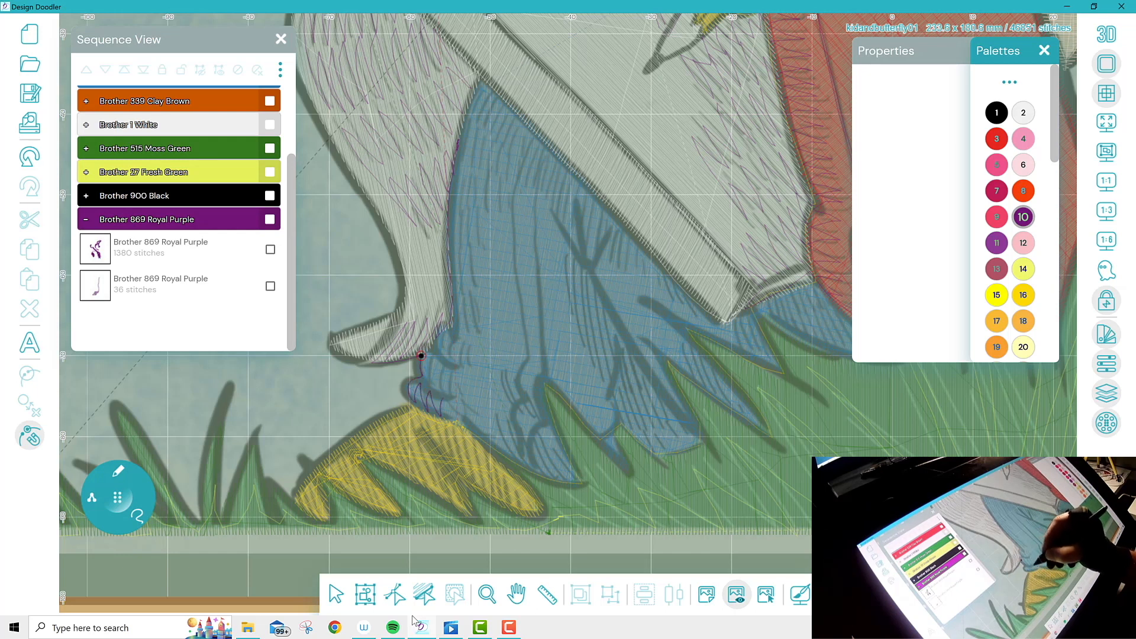
mouse_move(454, 398)
left_mouse_down()
mouse_move(429, 359)
mouse_move(461, 355)
mouse_move(473, 290)
mouse_move(454, 249)
mouse_move(476, 208)
mouse_move(461, 198)
mouse_move(465, 159)
mouse_move(500, 201)
mouse_move(512, 178)
mouse_move(523, 319)
left_mouse_up()
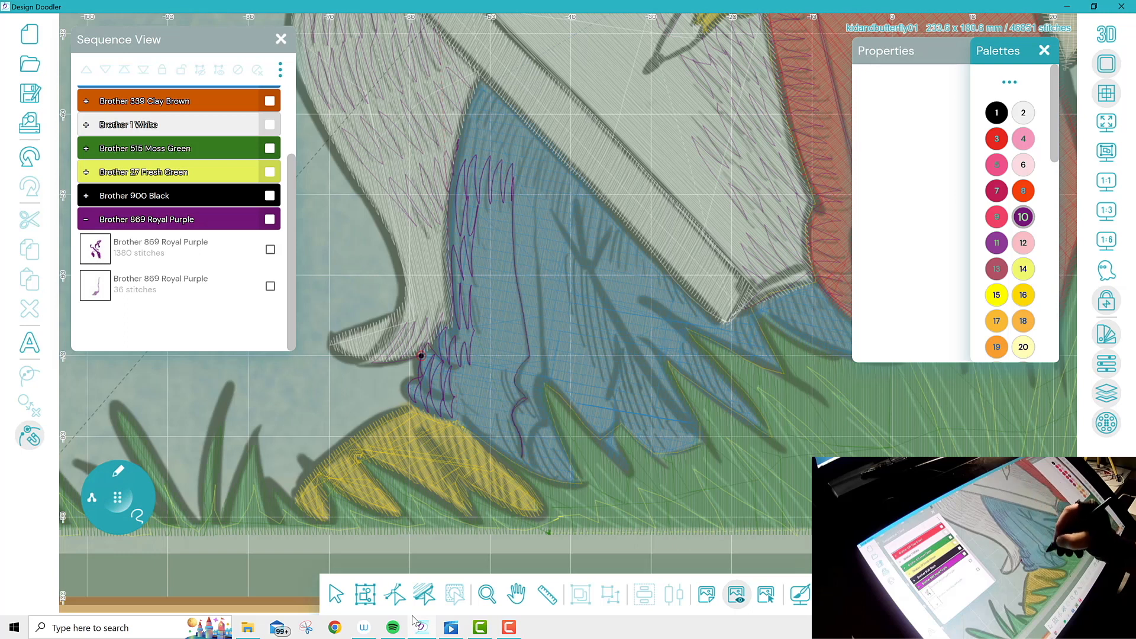
mouse_move(515, 248)
left_mouse_down()
mouse_move(521, 136)
mouse_move(497, 110)
mouse_move(491, 136)
mouse_move(470, 142)
mouse_move(483, 83)
left_mouse_up()
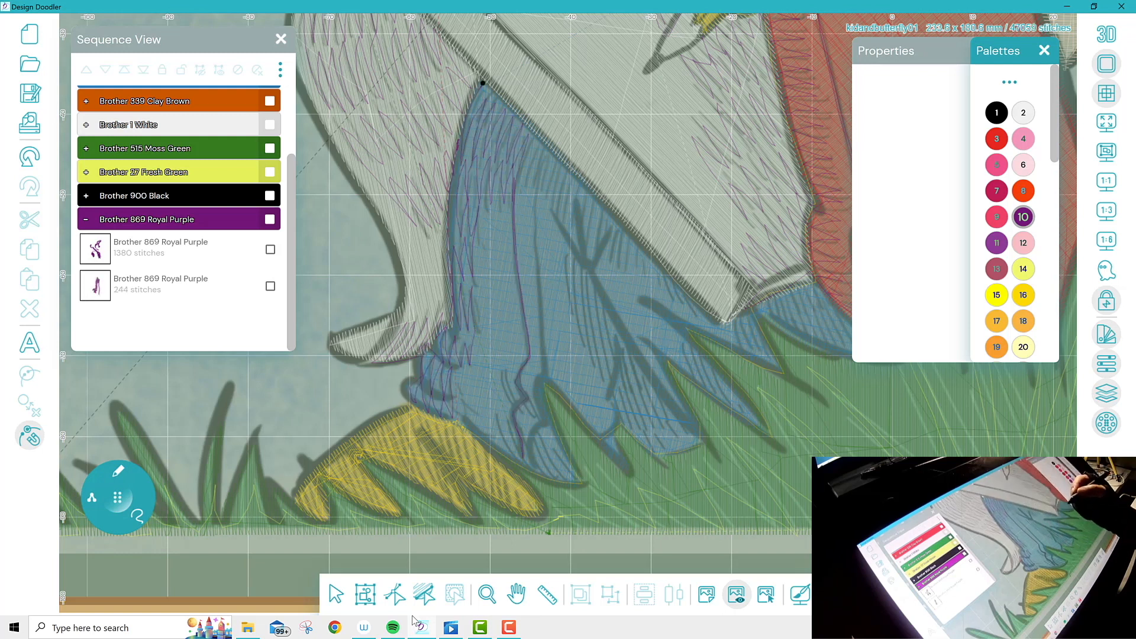
Delete the last purple shading run from the curled page and trouser leg, leaving nothing selected
left_click(231, 286)
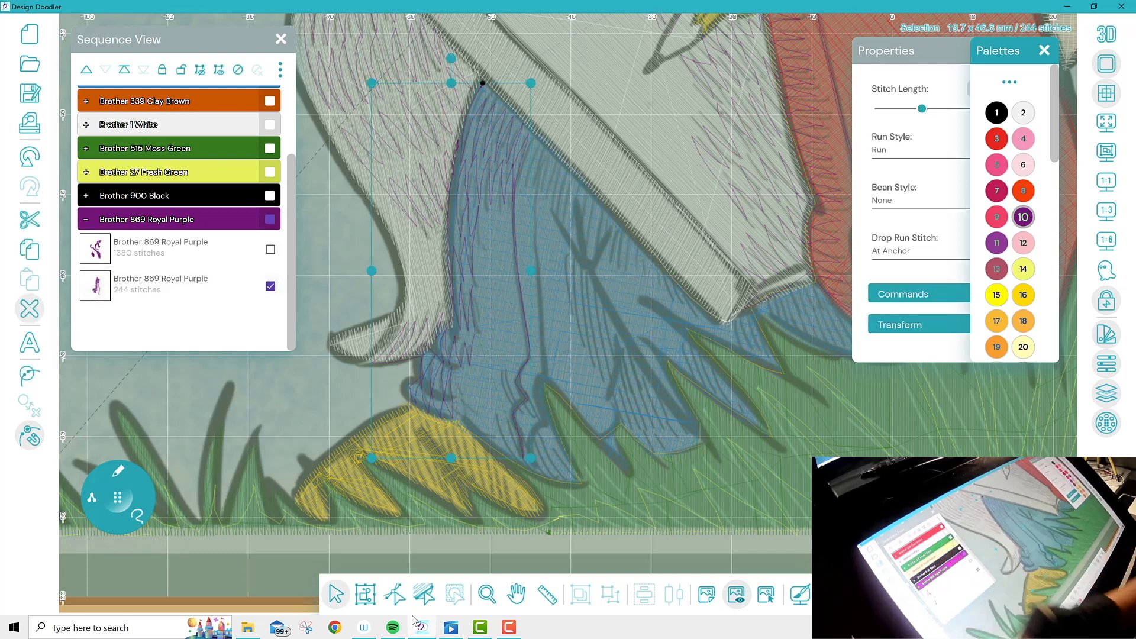
left_click(30, 309)
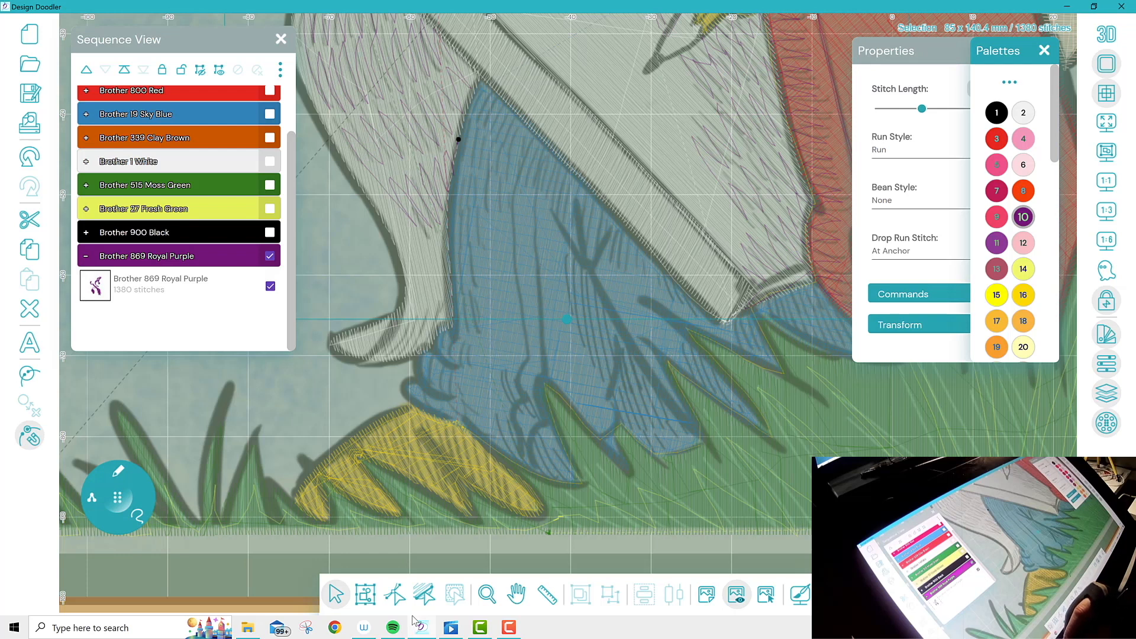
left_click(270, 286)
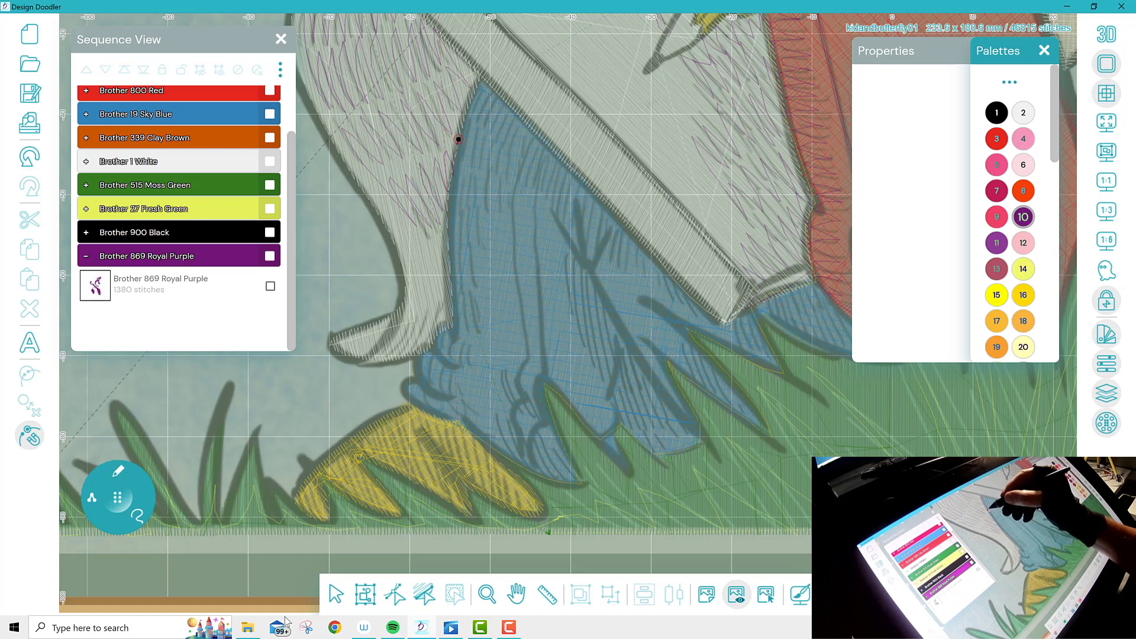
Redraw the purple shading along the curled page's inner edge and tip, over the trouser cuff and up the front of the leg
mouse_move(450, 228)
left_mouse_down()
mouse_move(449, 299)
mouse_move(429, 344)
mouse_move(370, 360)
left_mouse_up()
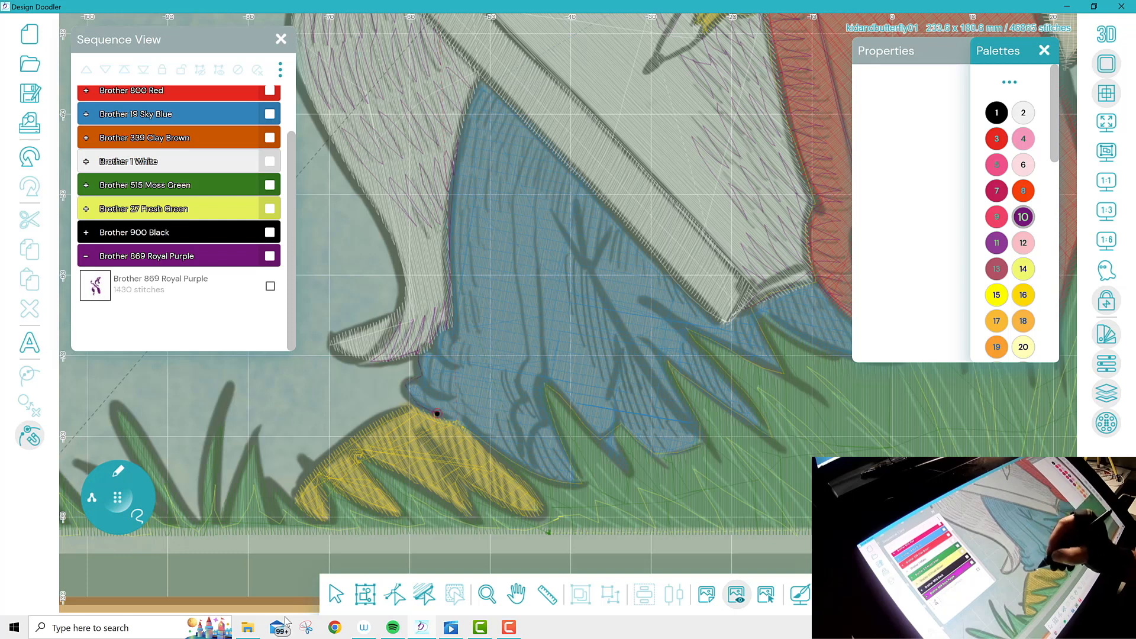
mouse_move(436, 413)
left_mouse_down()
mouse_move(409, 379)
mouse_move(429, 353)
mouse_move(451, 391)
left_mouse_up()
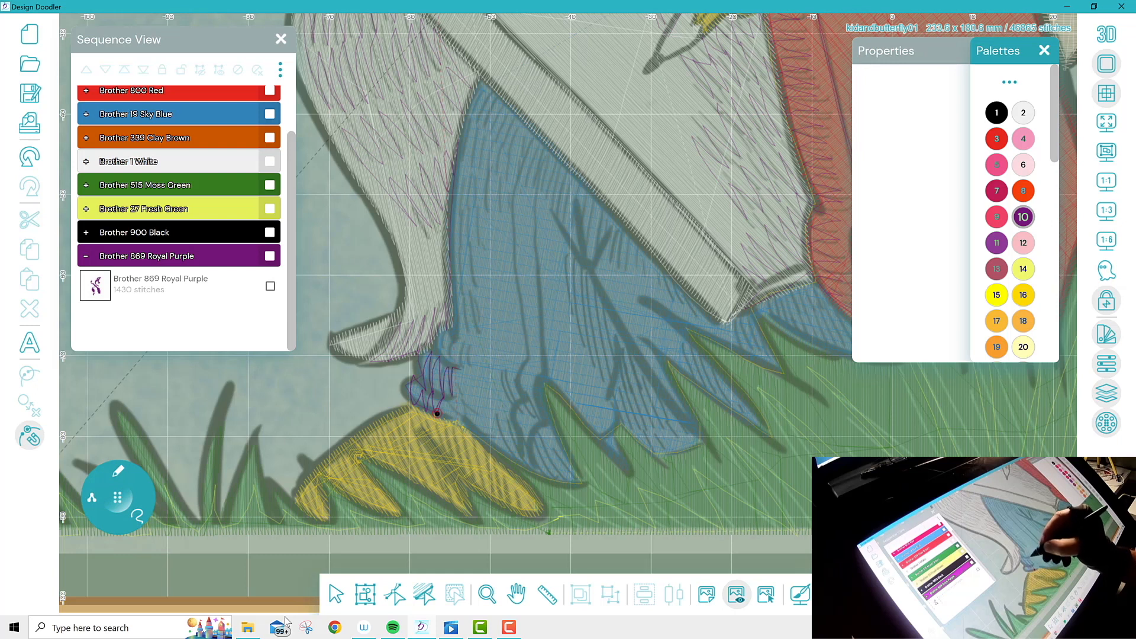
mouse_move(449, 349)
left_mouse_down()
mouse_move(474, 242)
mouse_move(463, 285)
mouse_move(449, 224)
mouse_move(489, 174)
mouse_move(461, 177)
mouse_move(468, 139)
mouse_move(510, 178)
mouse_move(512, 220)
left_mouse_up()
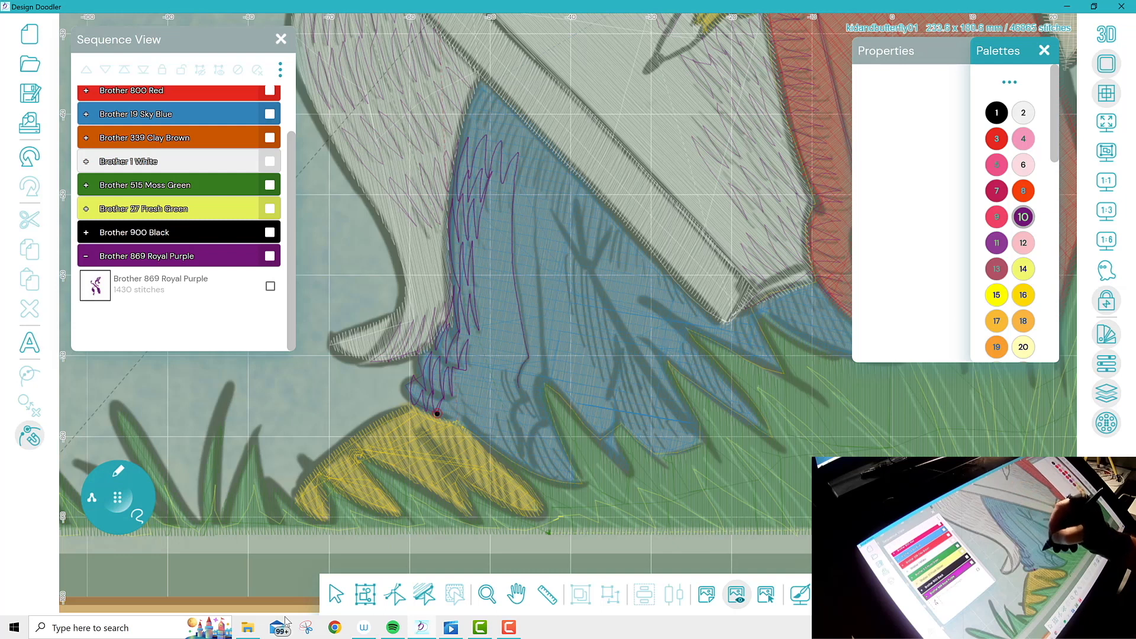
Trace the long folds of the trouser leg in purple and zigzag-shade the blue fabric along the underside of the pad
left_click_drag(517, 432, 519, 461)
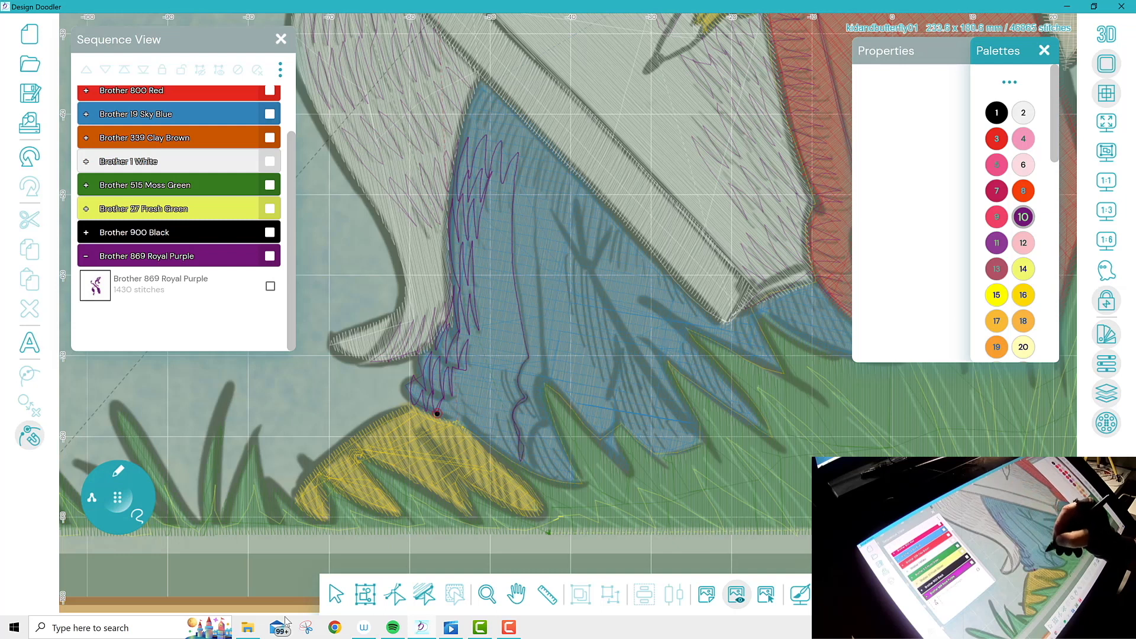
mouse_move(528, 356)
left_mouse_down()
mouse_move(497, 124)
mouse_move(478, 89)
mouse_move(541, 189)
mouse_move(545, 219)
left_mouse_up()
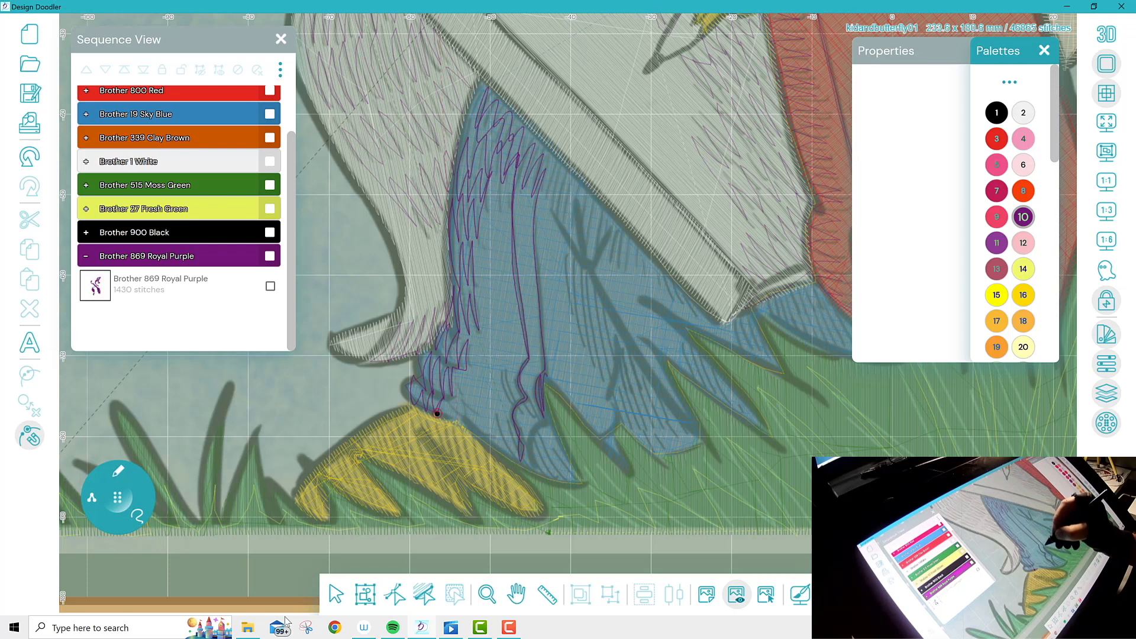
mouse_move(537, 249)
left_mouse_down()
mouse_move(550, 165)
mouse_move(560, 198)
mouse_move(566, 178)
mouse_move(573, 225)
mouse_move(578, 192)
mouse_move(592, 246)
mouse_move(600, 207)
mouse_move(613, 260)
mouse_move(663, 285)
left_mouse_up()
left_click_drag(437, 413, 438, 414)
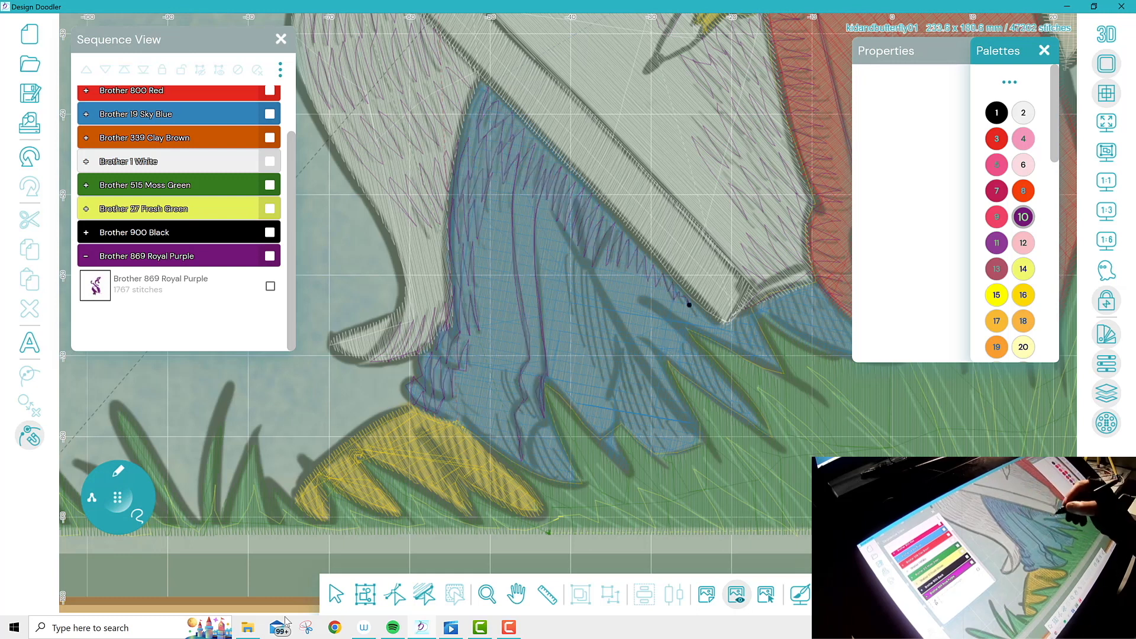
Shade the trousers in purple from below the pad's corner to their far tip in the grass, tracing back along the grass edge
mouse_move(734, 323)
left_mouse_down()
mouse_move(757, 349)
mouse_move(794, 299)
mouse_move(824, 344)
mouse_move(836, 296)
mouse_move(851, 343)
left_mouse_up()
left_click_drag(912, 51, 970, 57)
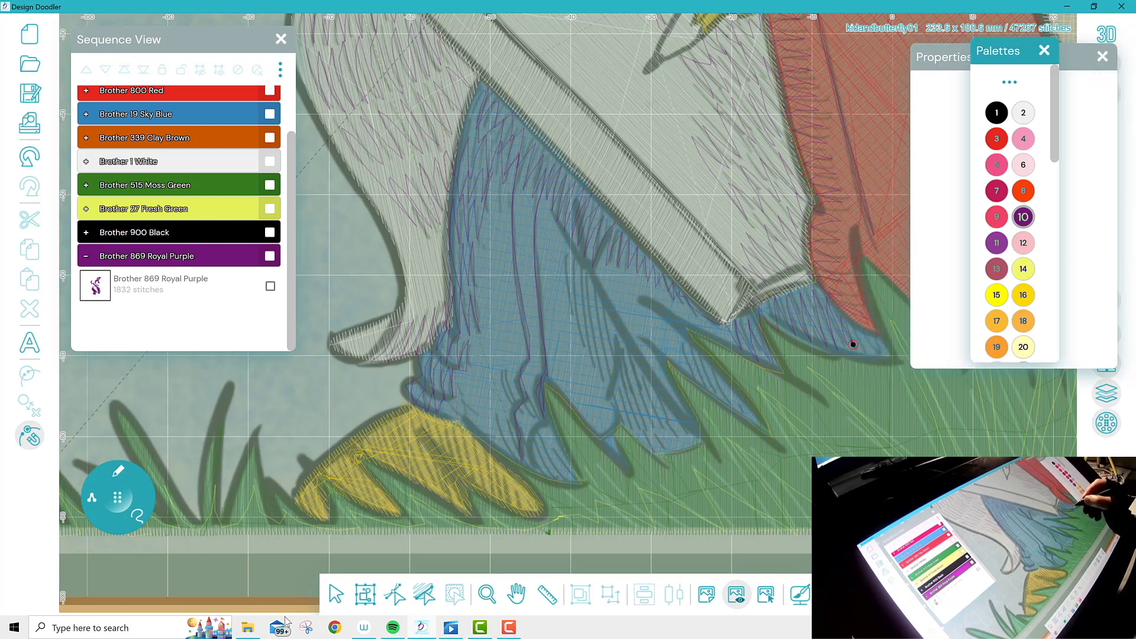
left_click_drag(868, 357, 881, 356)
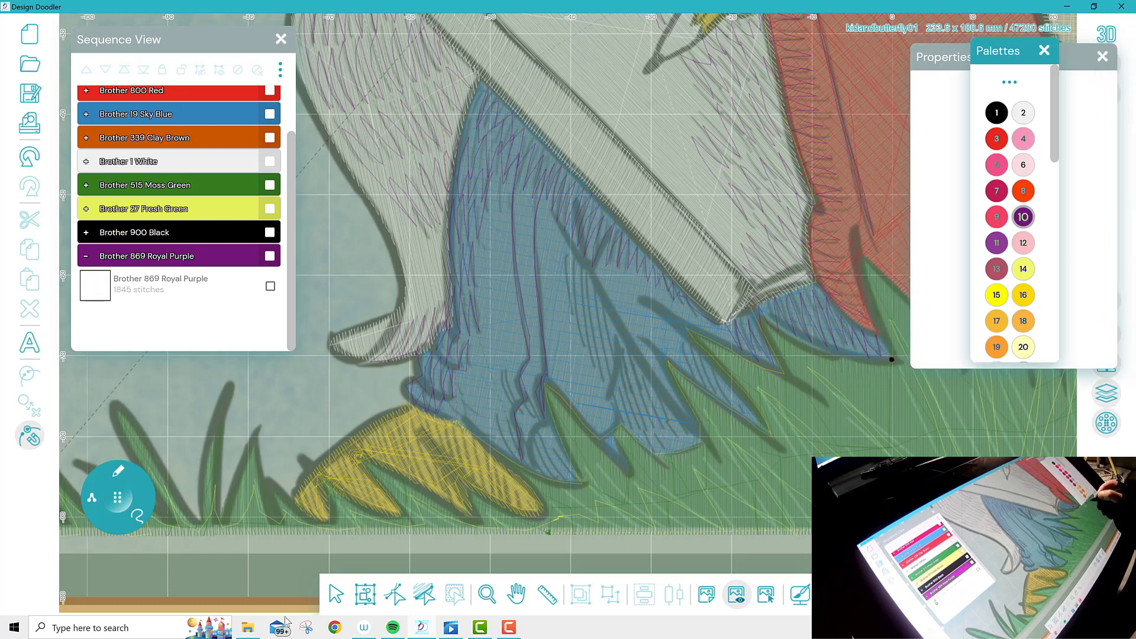
left_click_drag(852, 358, 786, 334)
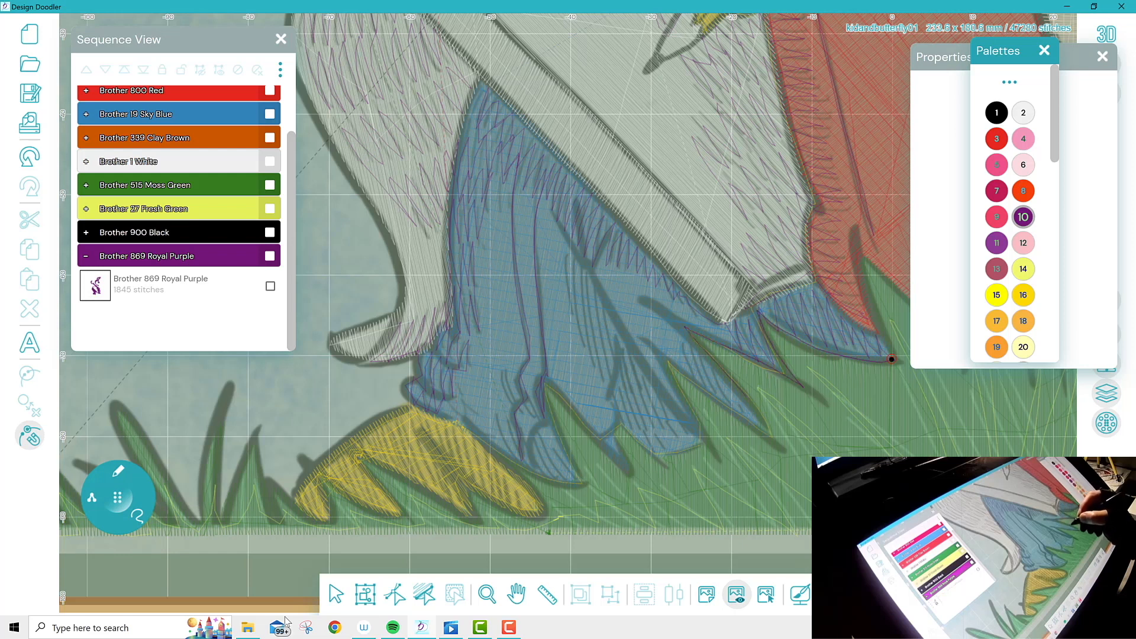
Trace and shade in purple the trouser points between the grass blades and the inner diagonal fold, ending back at the cuff
left_click_drag(758, 426, 687, 348)
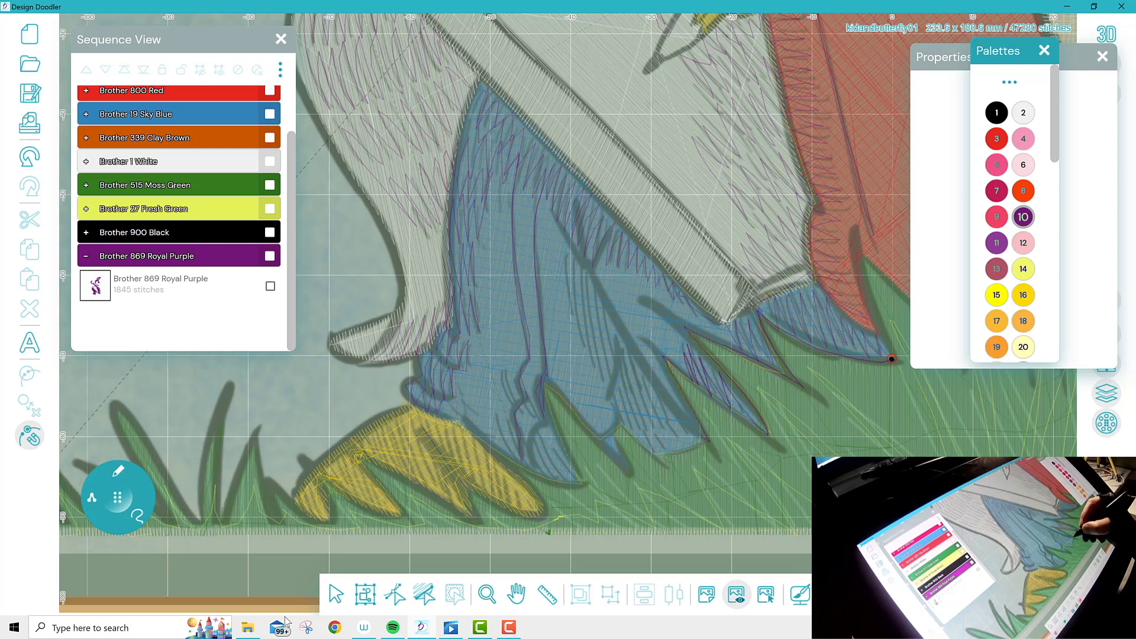
mouse_move(688, 420)
left_mouse_down()
mouse_move(683, 446)
mouse_move(644, 438)
mouse_move(628, 414)
mouse_move(650, 390)
mouse_move(630, 349)
mouse_move(614, 394)
mouse_move(579, 319)
mouse_move(559, 224)
mouse_move(580, 234)
mouse_move(651, 373)
left_mouse_up()
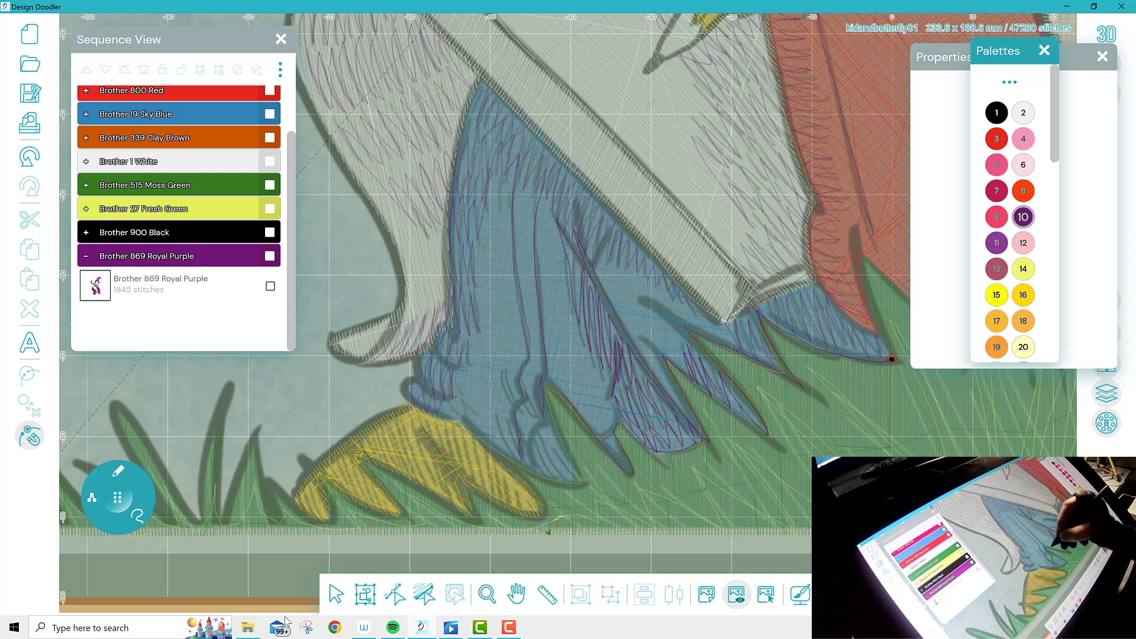
mouse_move(544, 398)
left_mouse_down()
mouse_move(576, 470)
mouse_move(541, 467)
mouse_move(511, 391)
mouse_move(504, 450)
mouse_move(482, 421)
mouse_move(443, 405)
left_mouse_up()
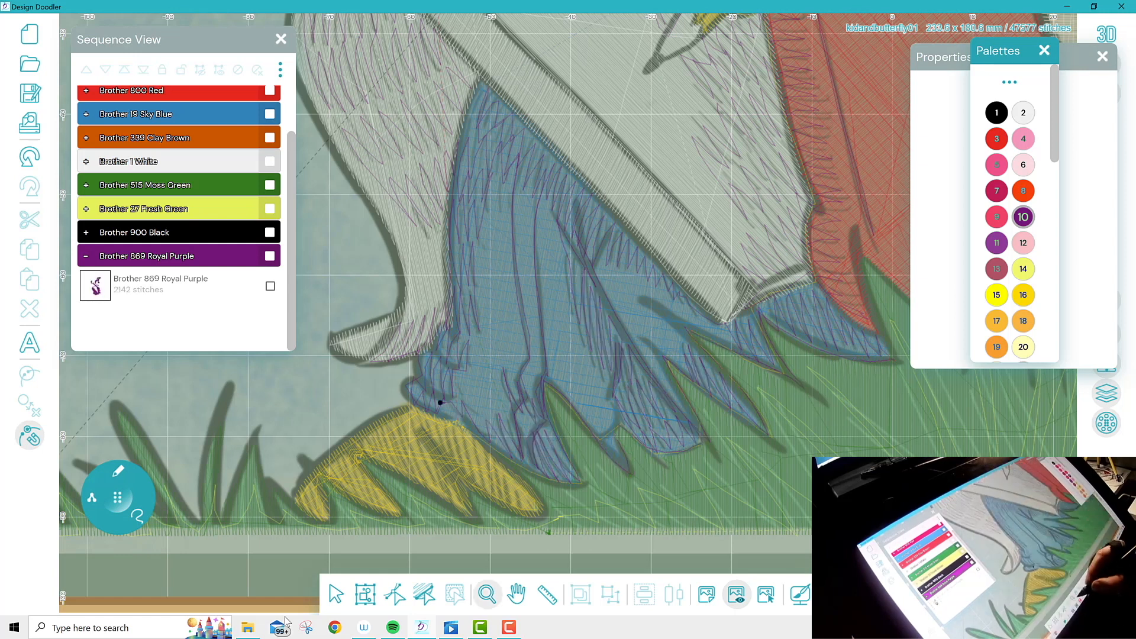
Examine the purple shading run across the child's shirt, drawing pad and trousers in a wider view
left_click(516, 594)
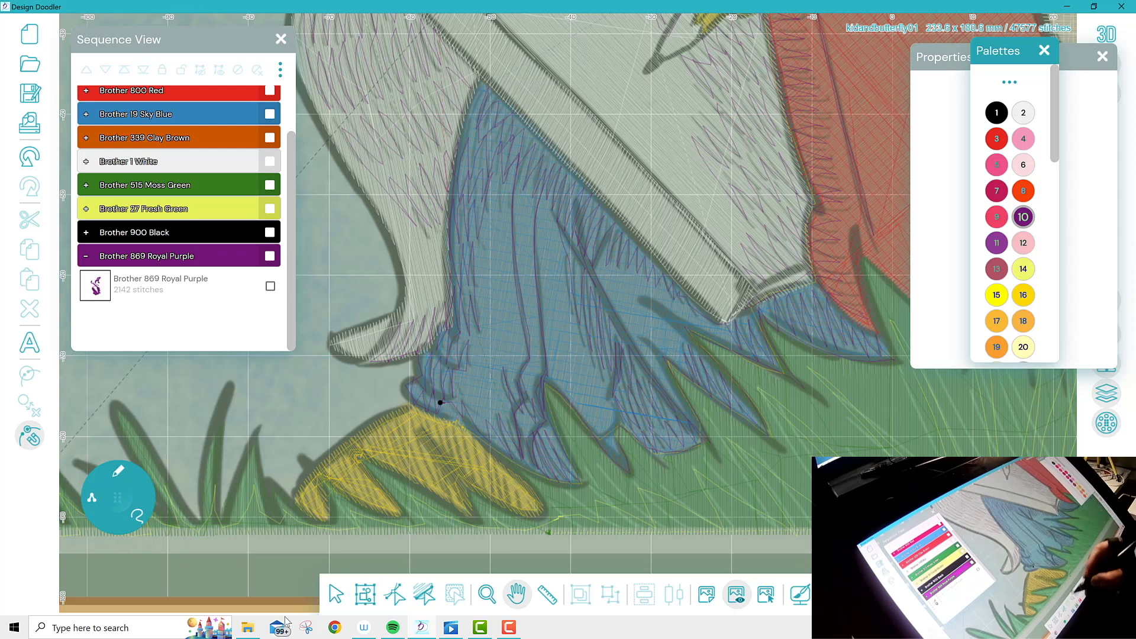
left_click(487, 594)
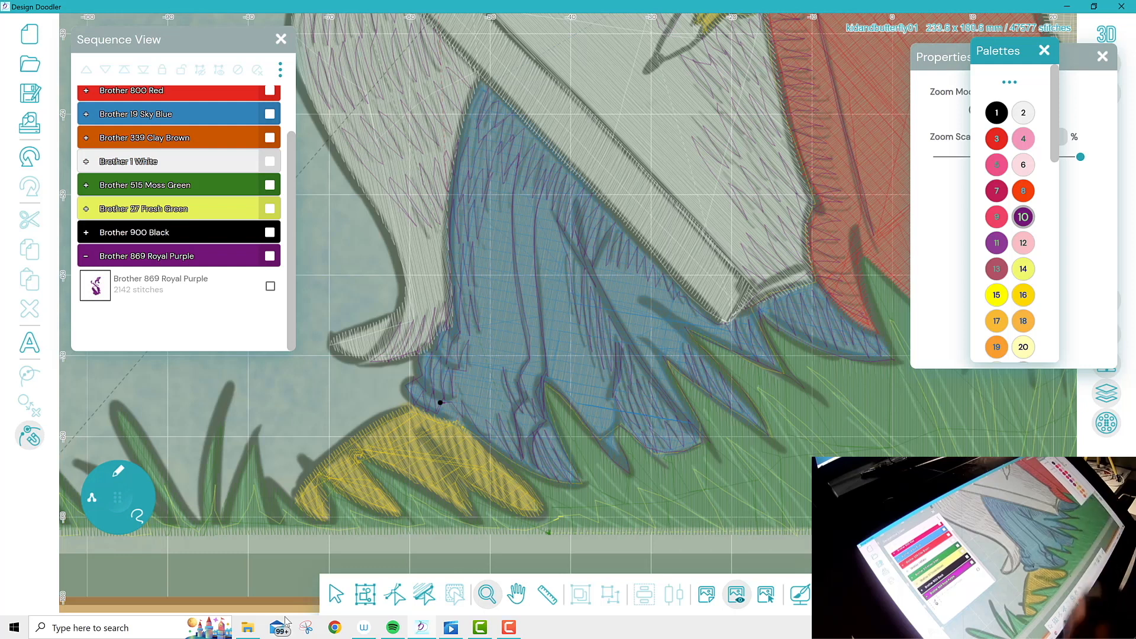
left_click(1044, 51)
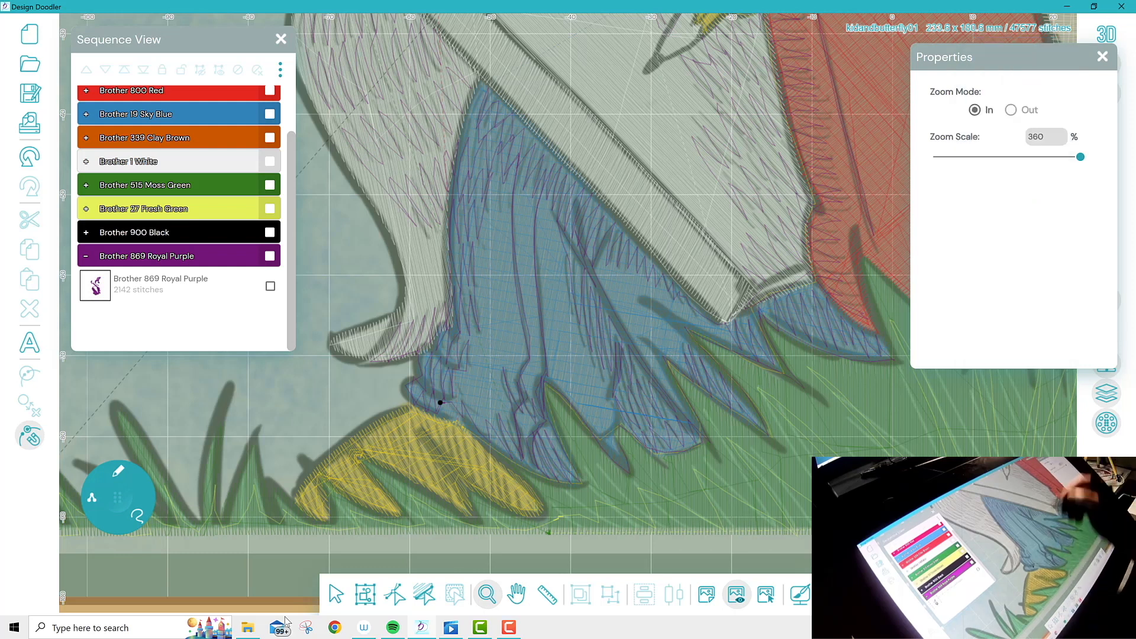
left_click(1011, 109)
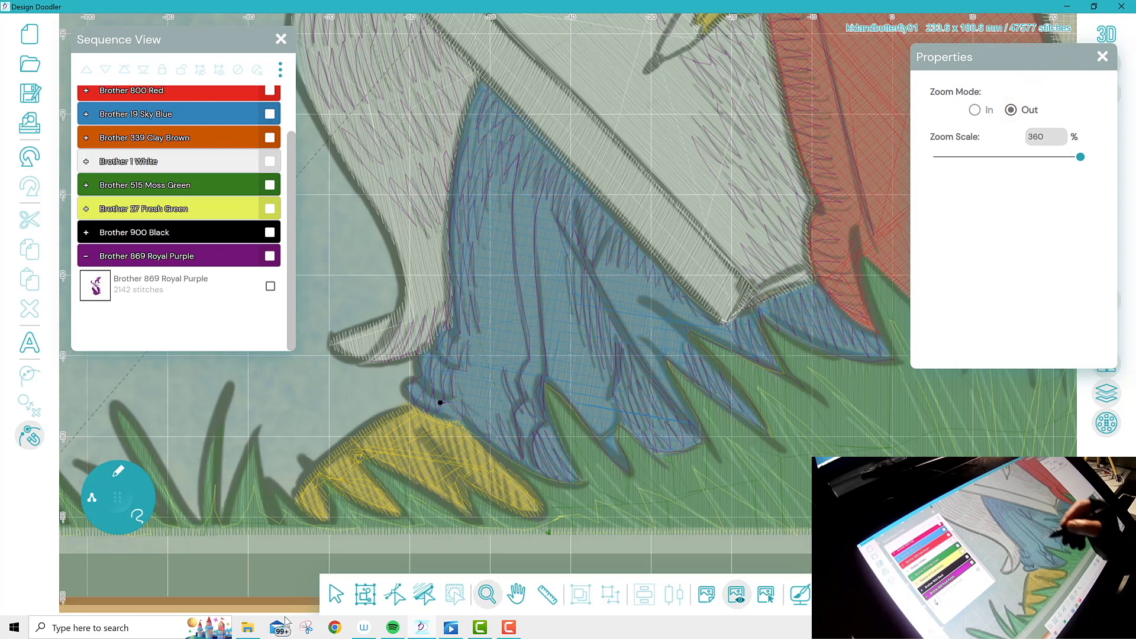
left_click(565, 343)
left_click(589, 311)
left_click(583, 311)
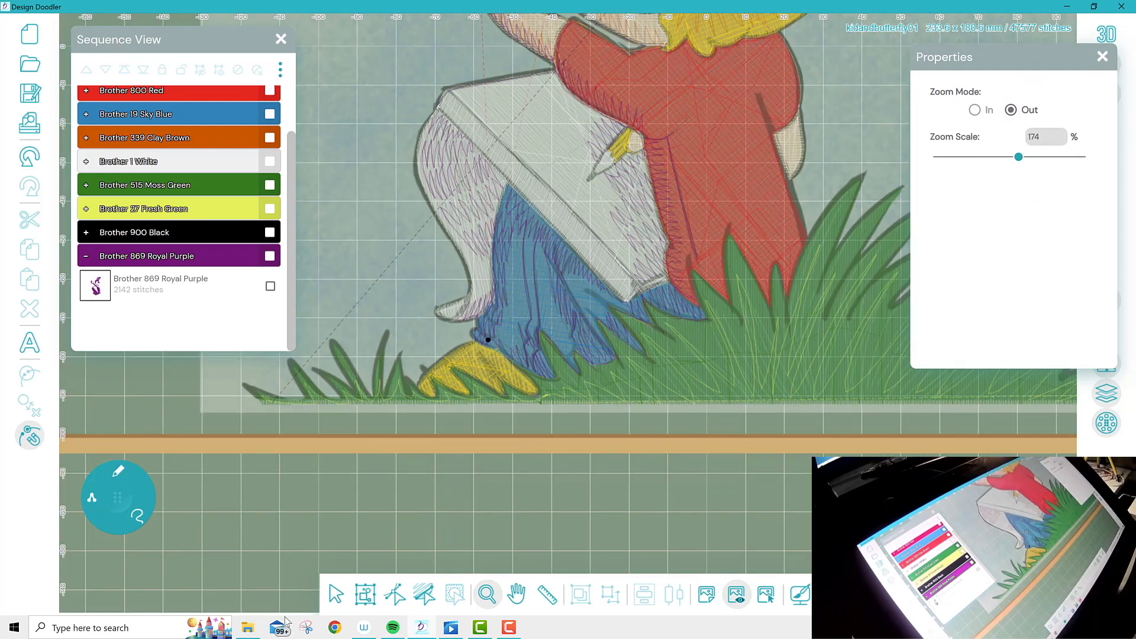
left_click(517, 594)
left_click_drag(817, 278, 770, 419)
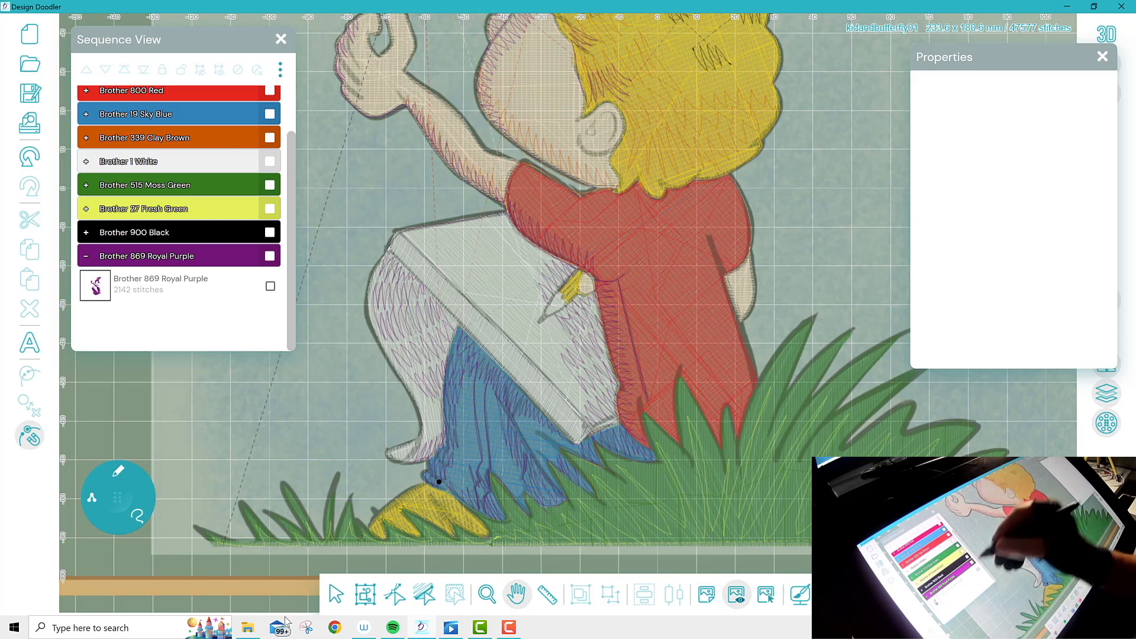
left_click(271, 286)
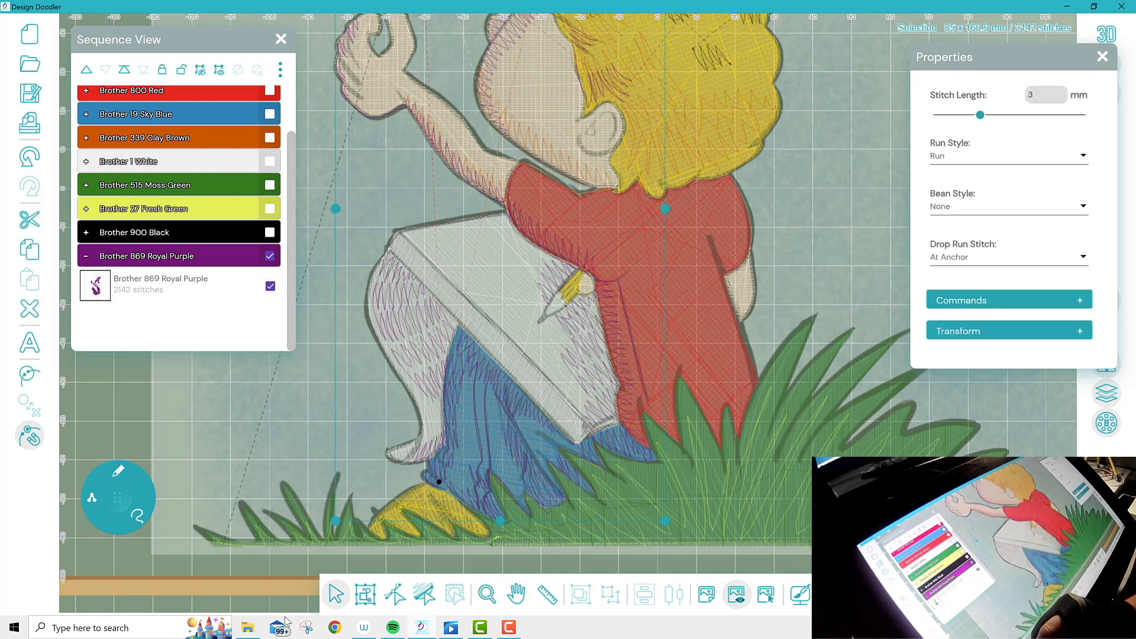
left_click(270, 286)
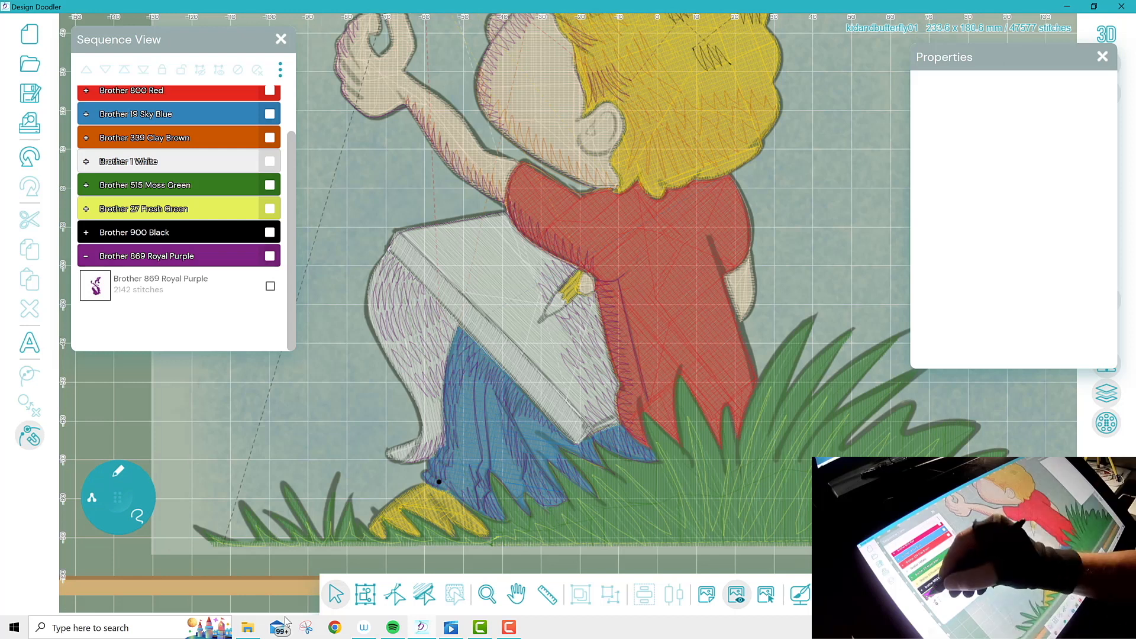
Collapse the Royal Purple group and switch the drawing tool to the thick satin brush with a 2 mm width in black
left_click(85, 256)
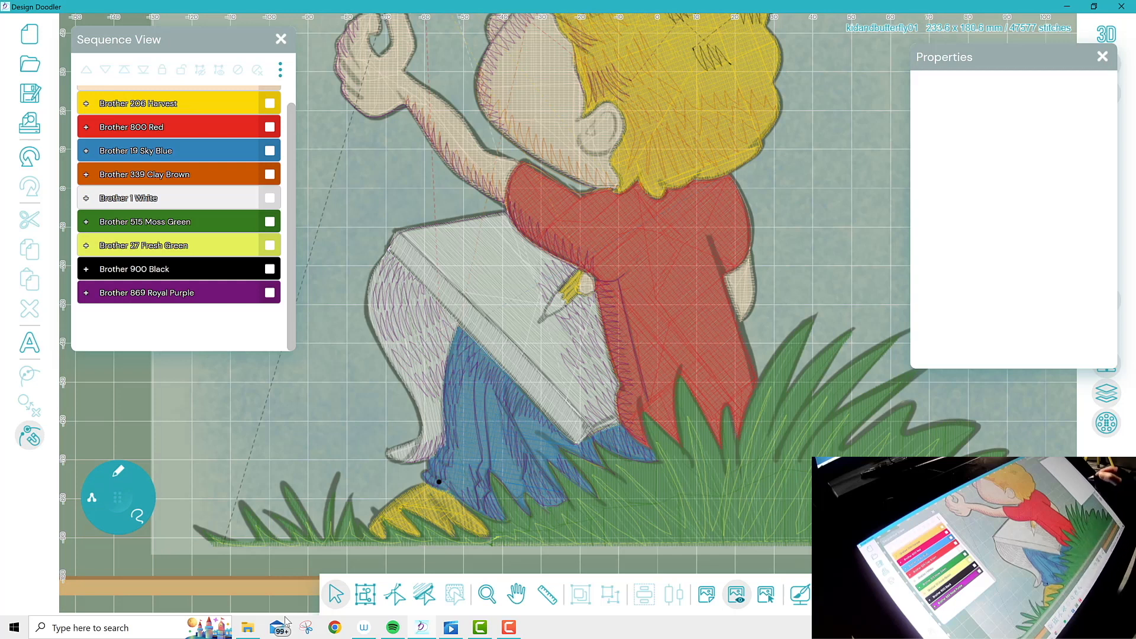
left_click_drag(1006, 57, 930, 45)
left_click(1107, 334)
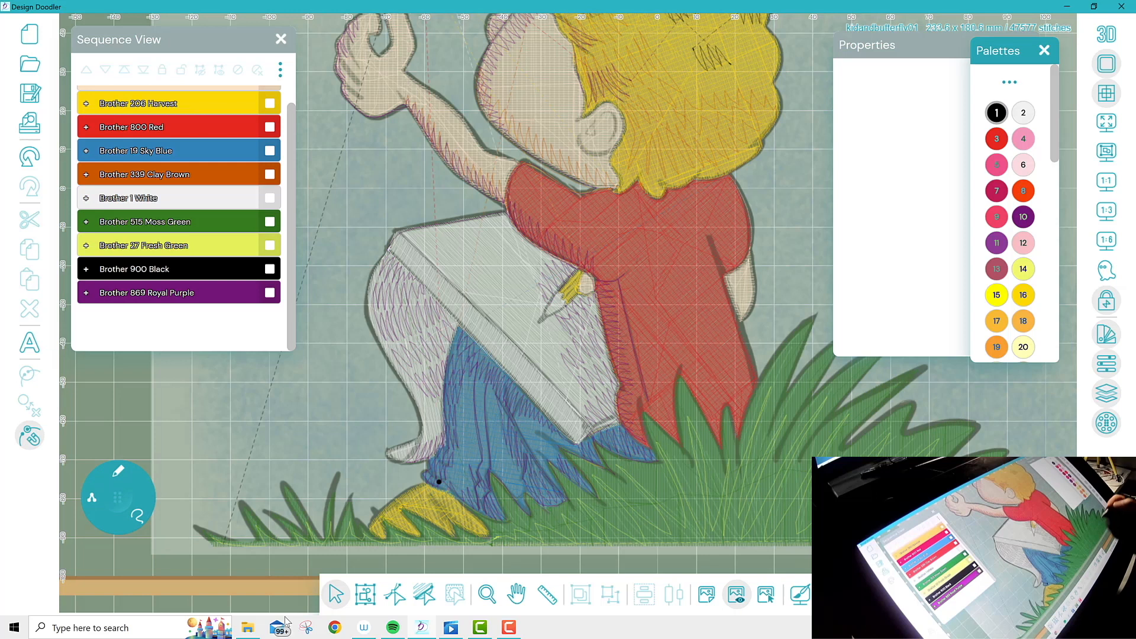
left_click(119, 470)
left_click(162, 518)
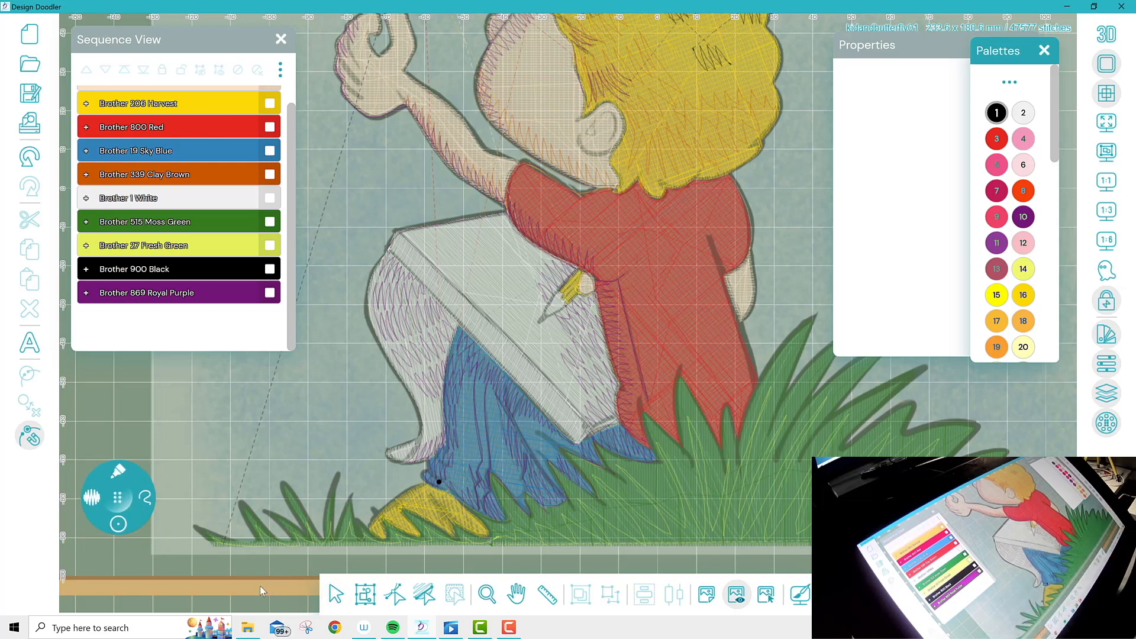
left_click(118, 524)
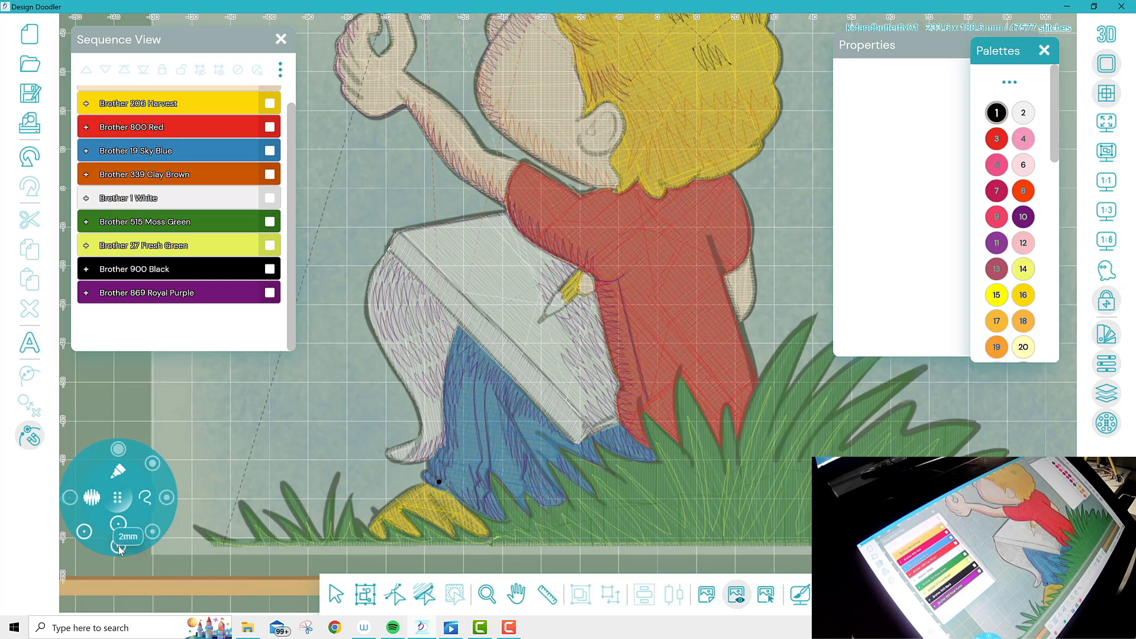
left_click(118, 545)
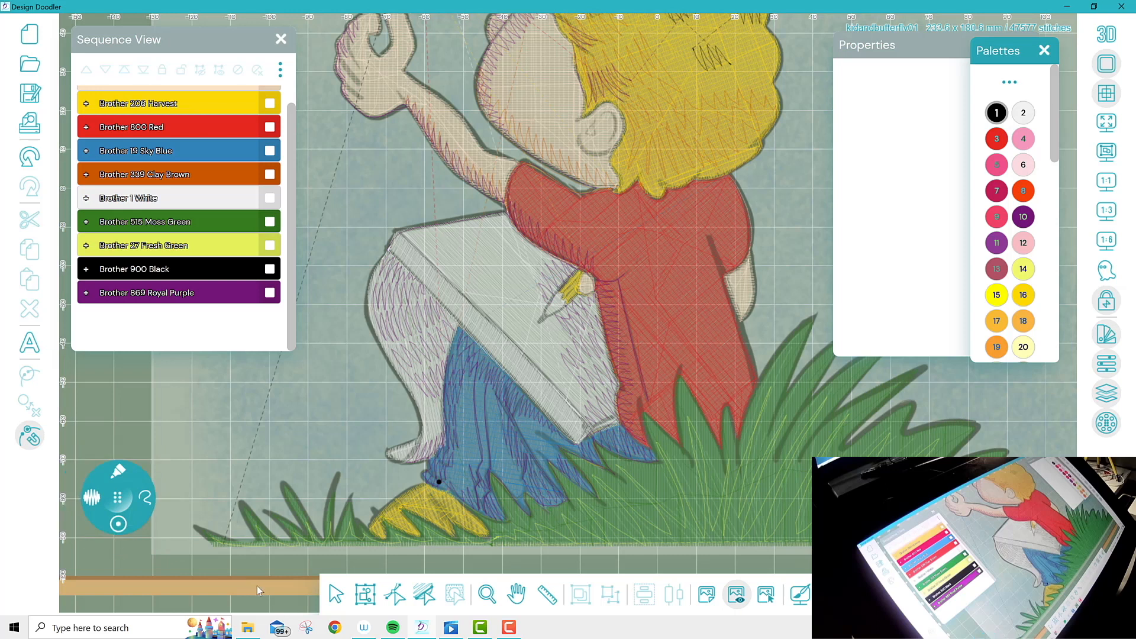
Draw a black satin outline around the blue trouser cuff and the yellow shoe, following its zigzag edge along the grass
key("z")
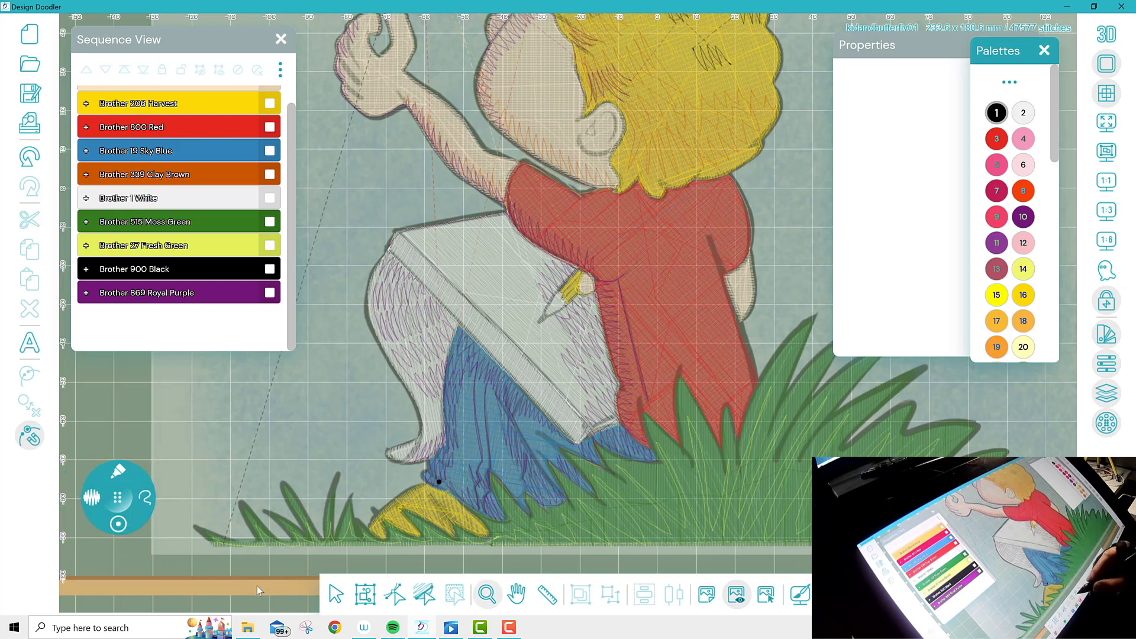
left_click(451, 494)
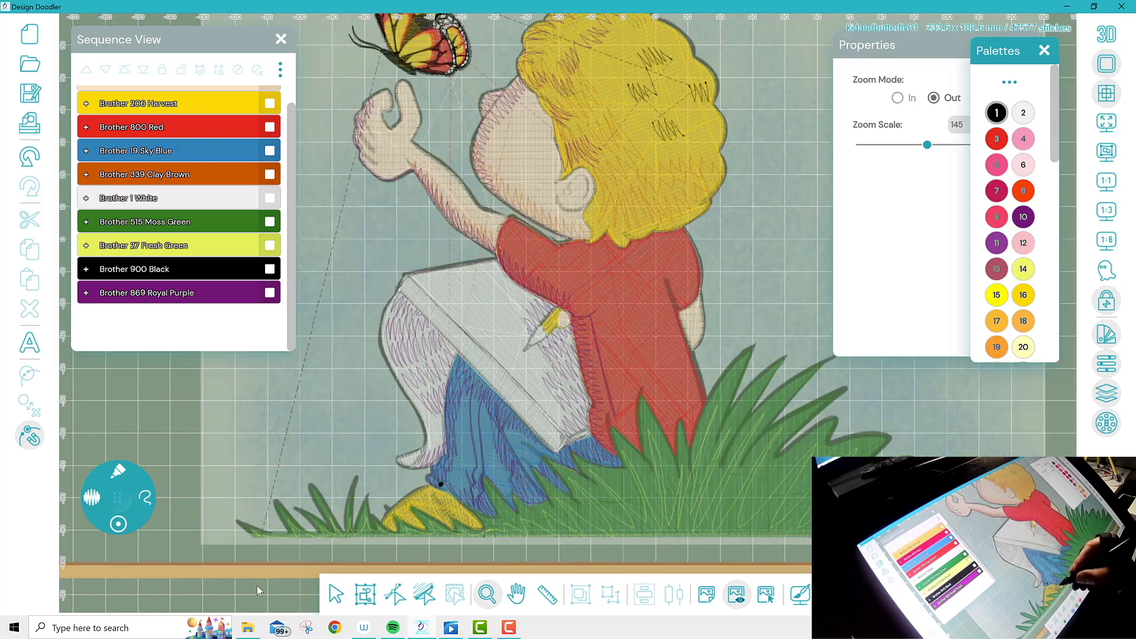
left_click(451, 493)
left_click(897, 98)
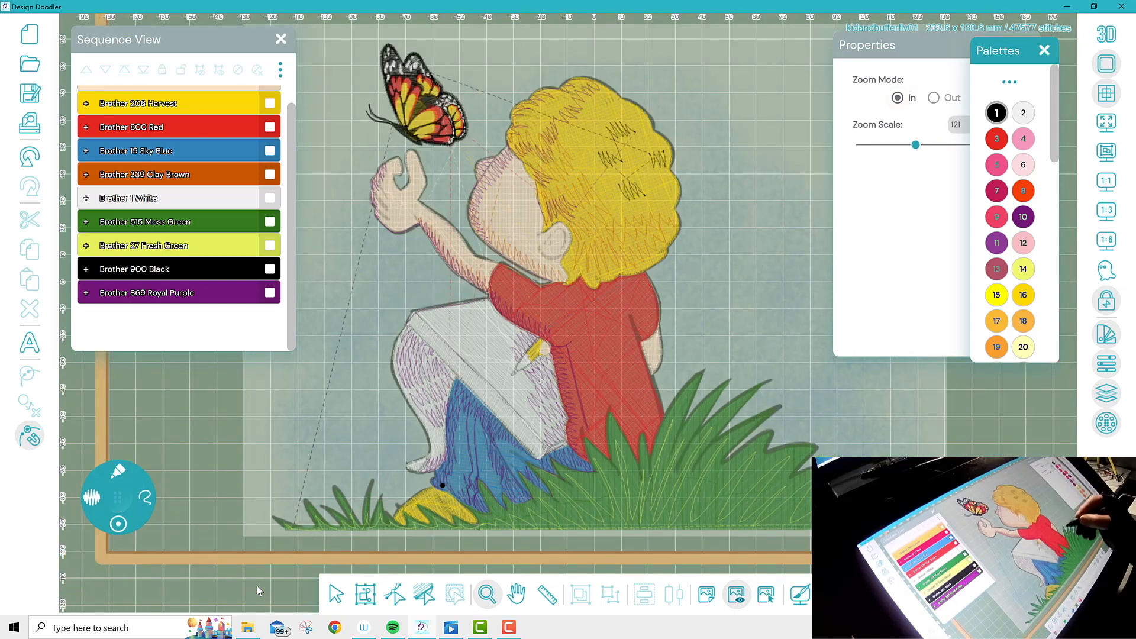
left_click(451, 494)
left_click(451, 493)
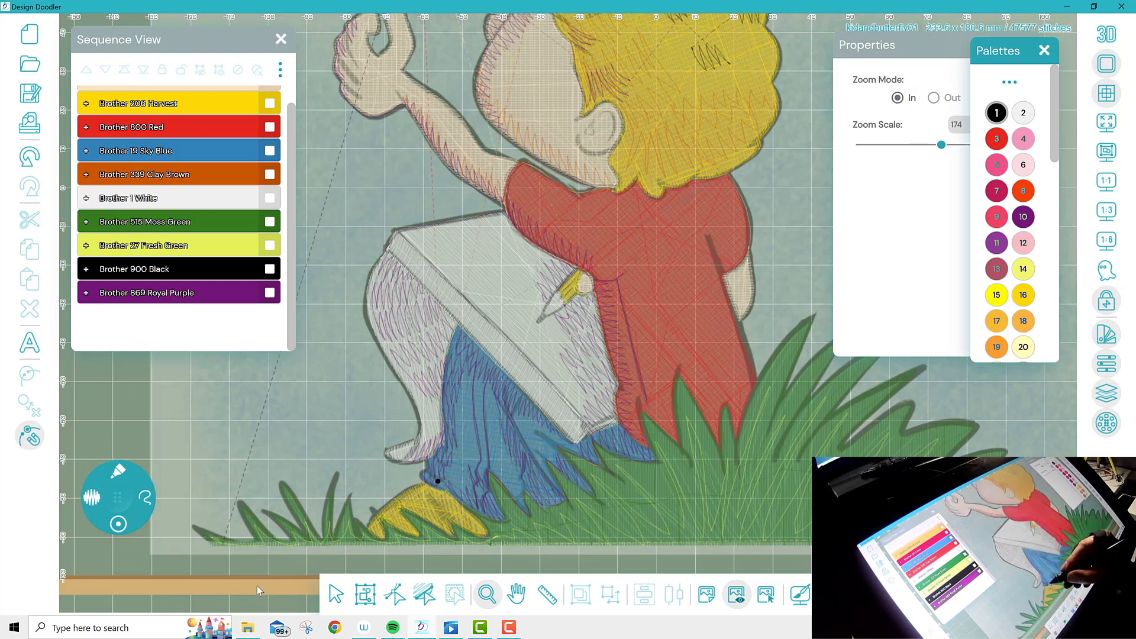
left_click(451, 494)
left_click(437, 479)
left_click(1044, 50)
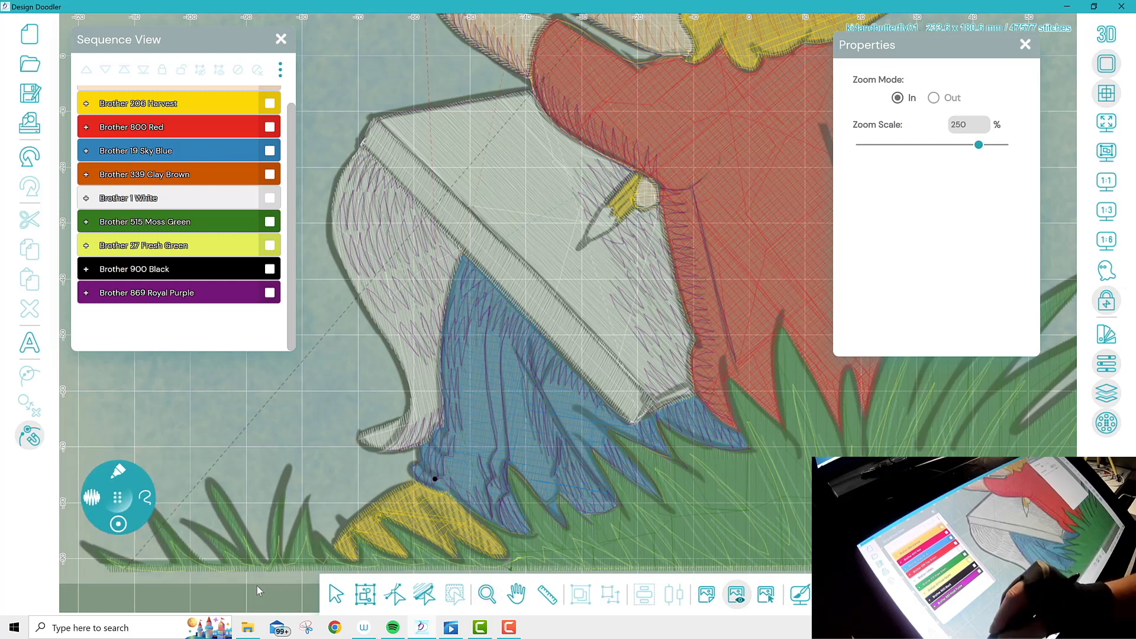
left_click(118, 524)
mouse_move(435, 479)
left_mouse_down()
mouse_move(414, 456)
mouse_move(407, 472)
mouse_move(444, 491)
left_mouse_up()
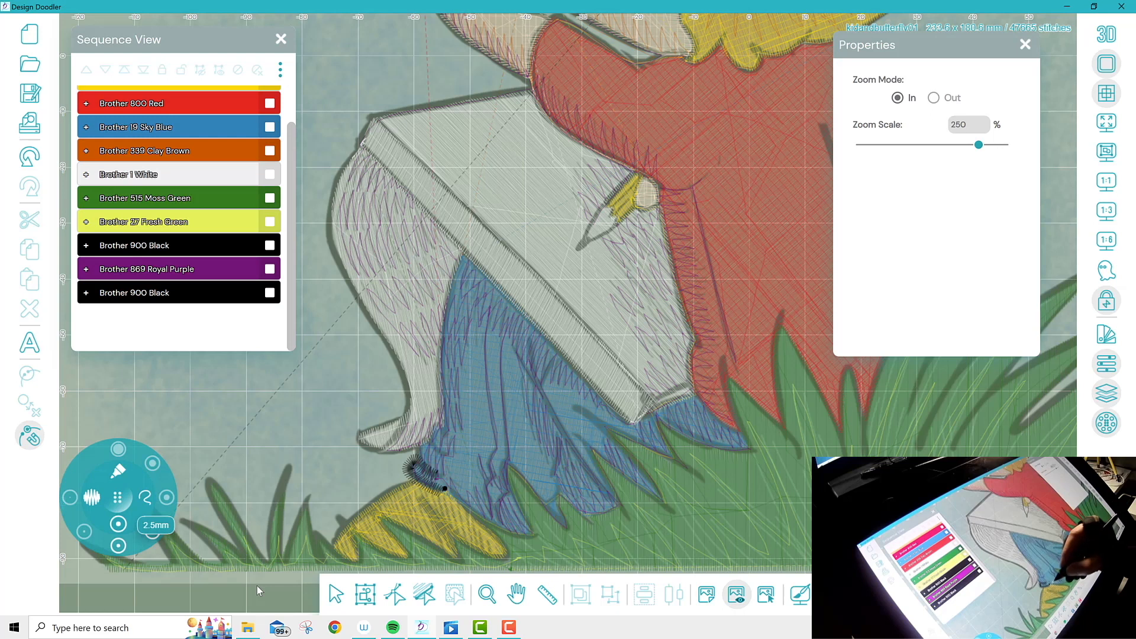
mouse_move(441, 487)
left_mouse_down()
mouse_move(506, 556)
mouse_move(460, 539)
mouse_move(416, 495)
mouse_move(460, 556)
mouse_move(377, 512)
mouse_move(396, 540)
mouse_move(379, 553)
mouse_move(349, 530)
mouse_move(358, 558)
mouse_move(325, 545)
mouse_move(414, 478)
left_mouse_up()
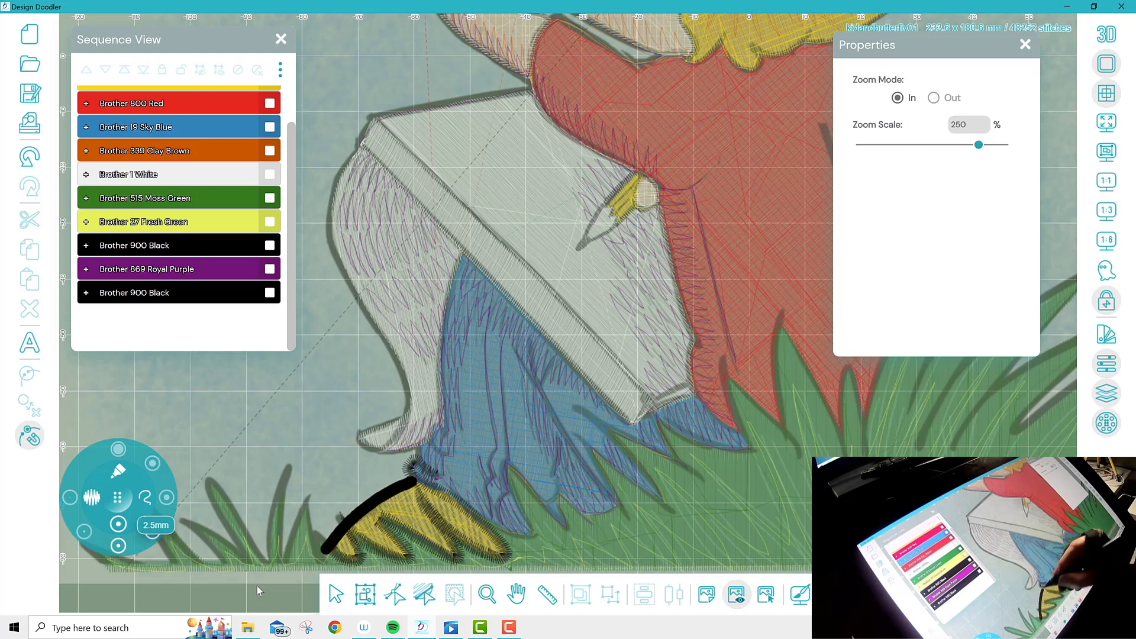
Draw black satin outlines around the grass blades beside the yellow shoe, following the zigzag of their tips and bases
left_click_drag(334, 553, 305, 531)
left_click_drag(306, 491, 326, 563)
mouse_move(307, 492)
left_mouse_down()
mouse_move(287, 561)
mouse_move(290, 463)
mouse_move(270, 556)
left_mouse_up()
left_click_drag(290, 464, 294, 445)
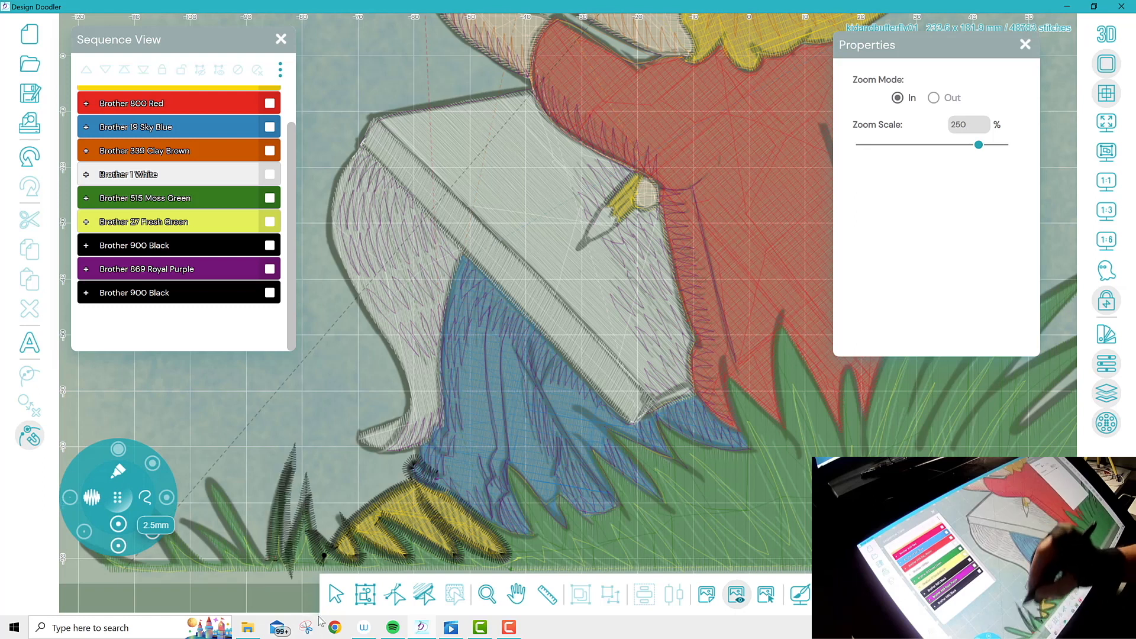
left_click_drag(274, 560, 211, 471)
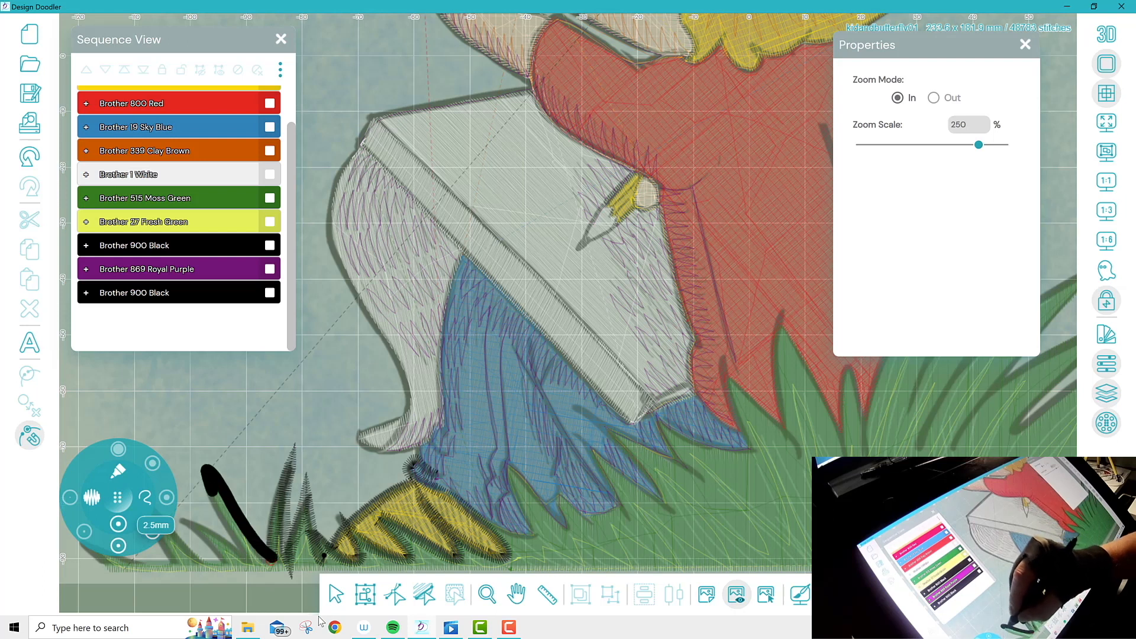
left_click_drag(246, 556, 175, 512)
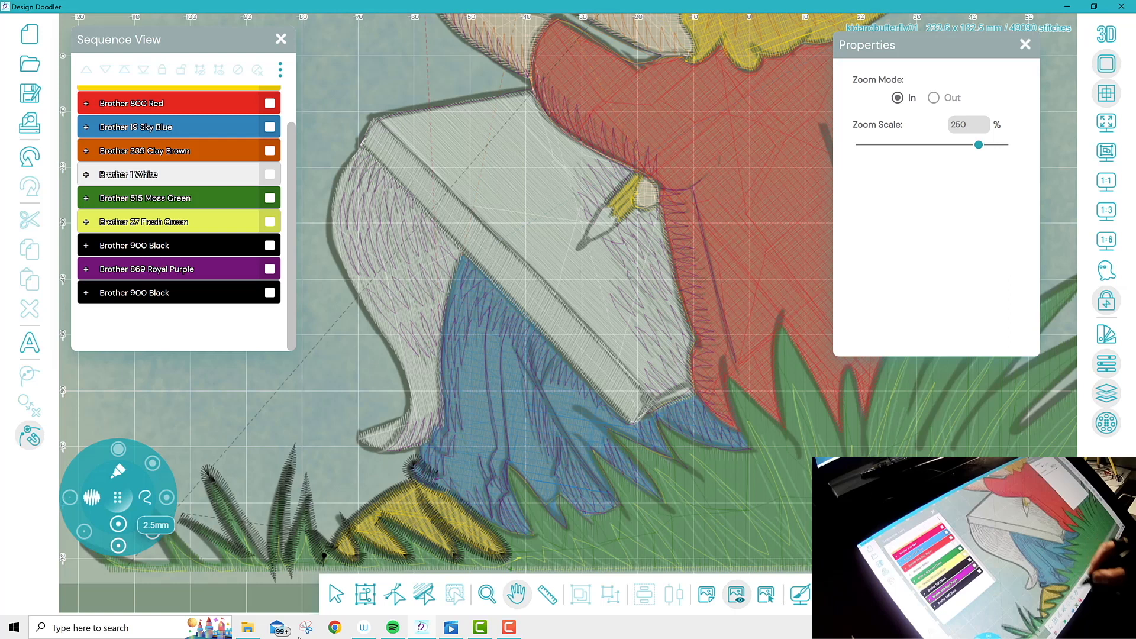
Continue the black satin grass outline around the two outermost blades at the picture's edge
left_click(515, 595)
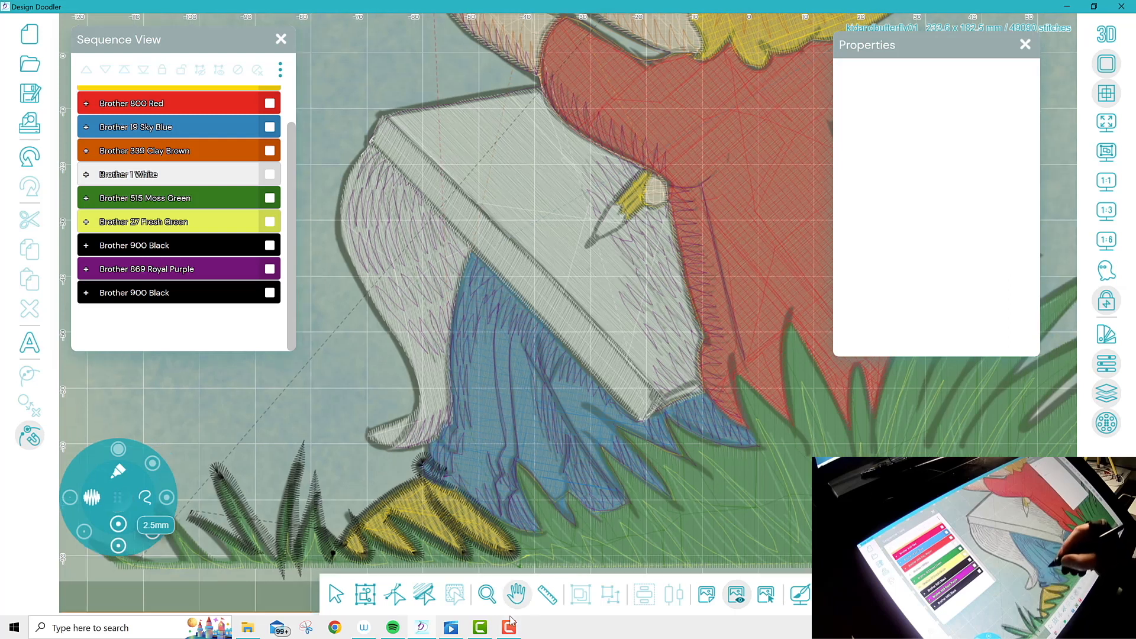
left_click_drag(432, 465, 625, 401)
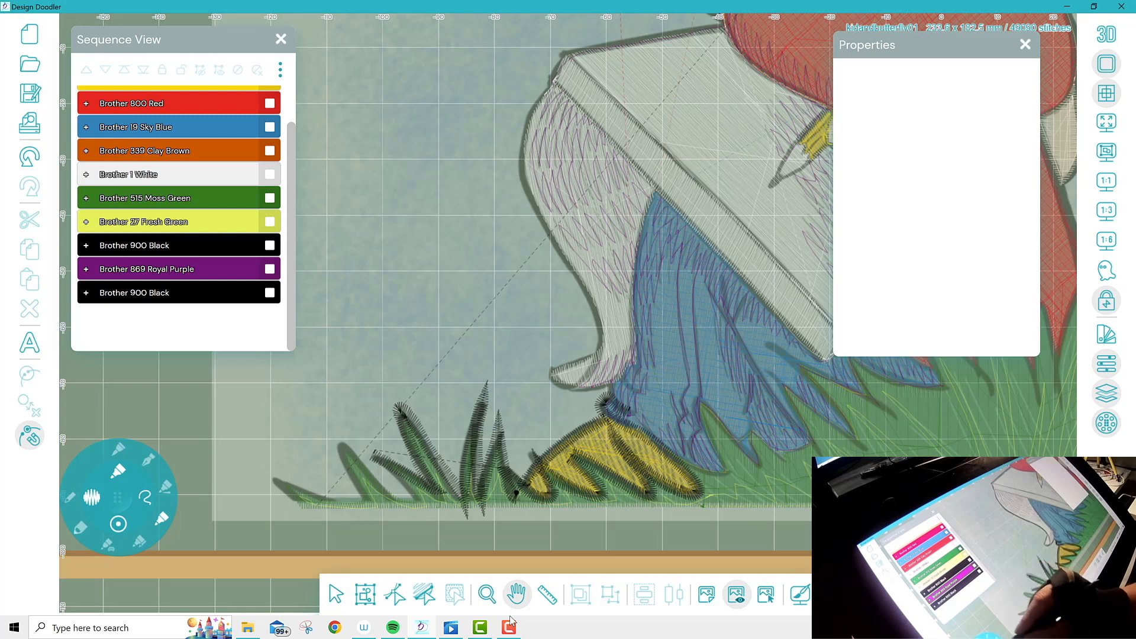
mouse_move(370, 451)
left_mouse_down()
mouse_move(417, 499)
mouse_move(358, 471)
mouse_move(332, 437)
mouse_move(367, 496)
mouse_move(270, 476)
mouse_move(301, 504)
left_mouse_up()
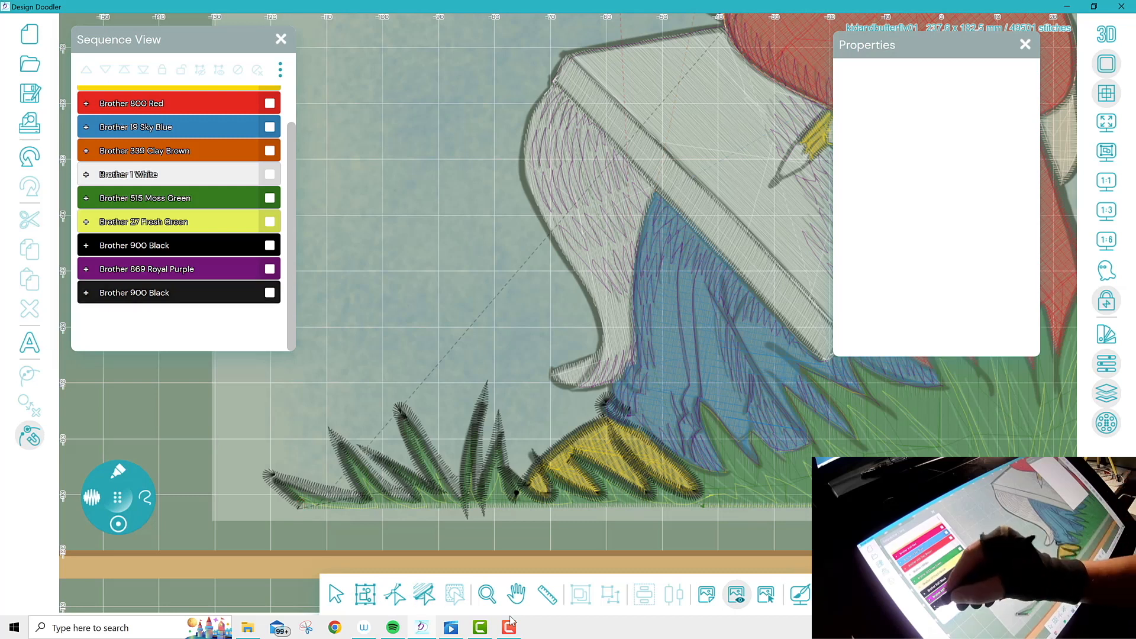
Select the grass outline in the last black group and move the anchor points at the tall blade's base to tidy its corners
left_click(86, 292)
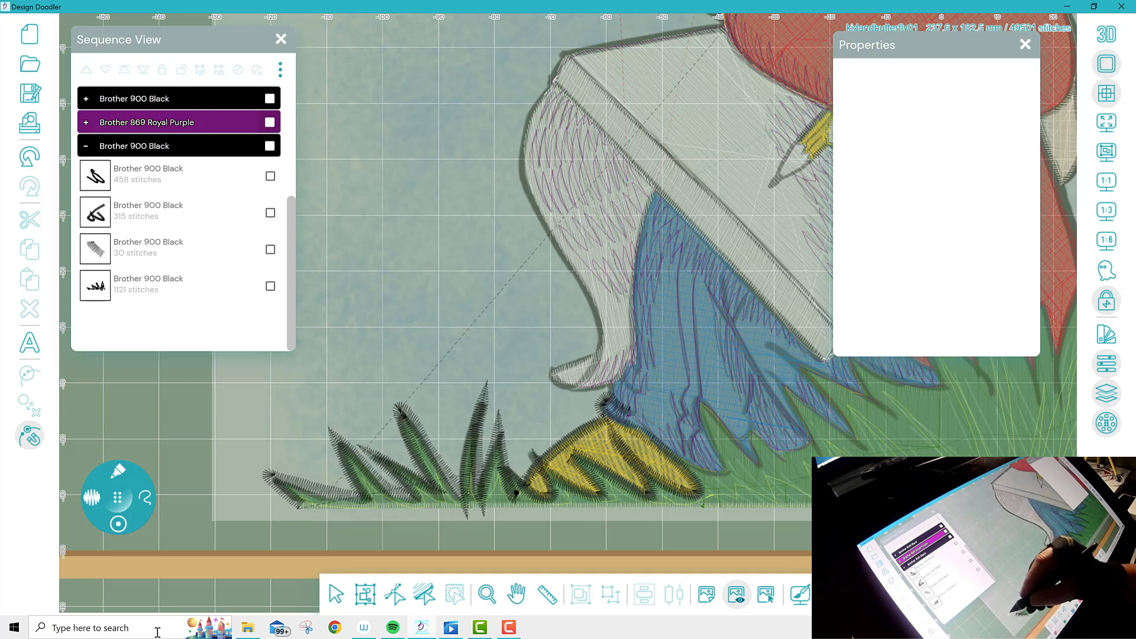
left_click(178, 286)
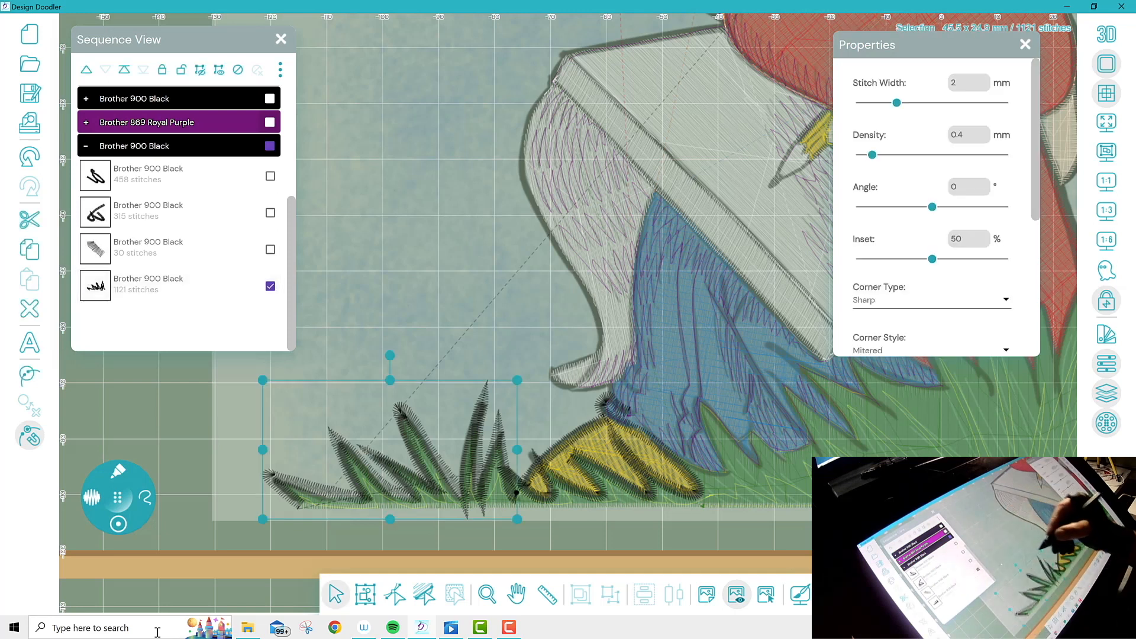
left_click(395, 594)
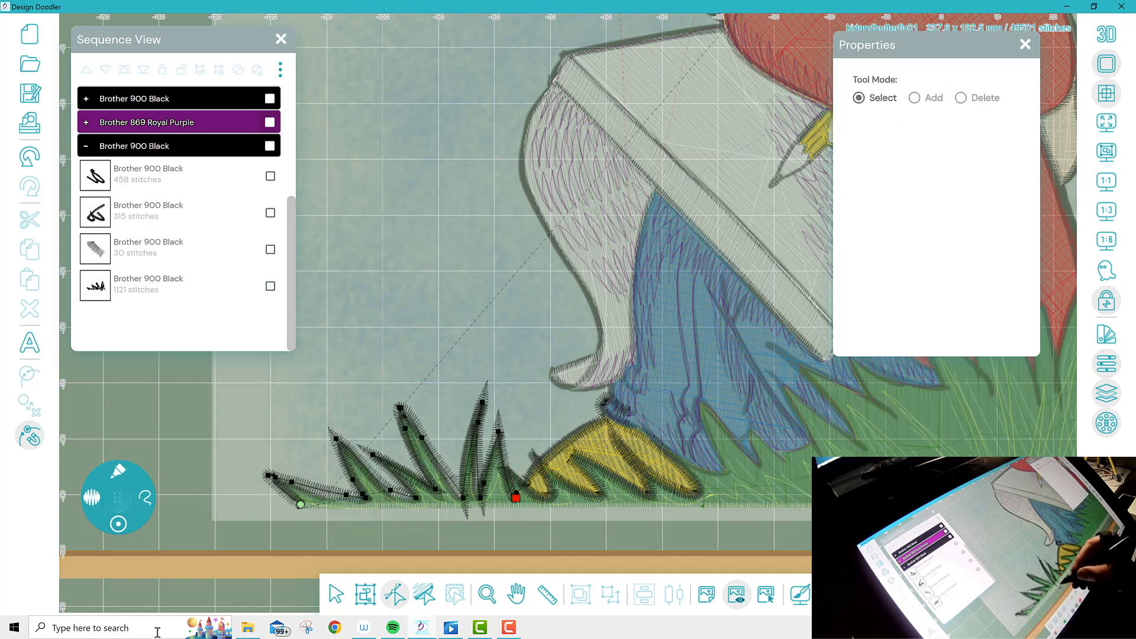
left_click_drag(463, 498, 463, 486)
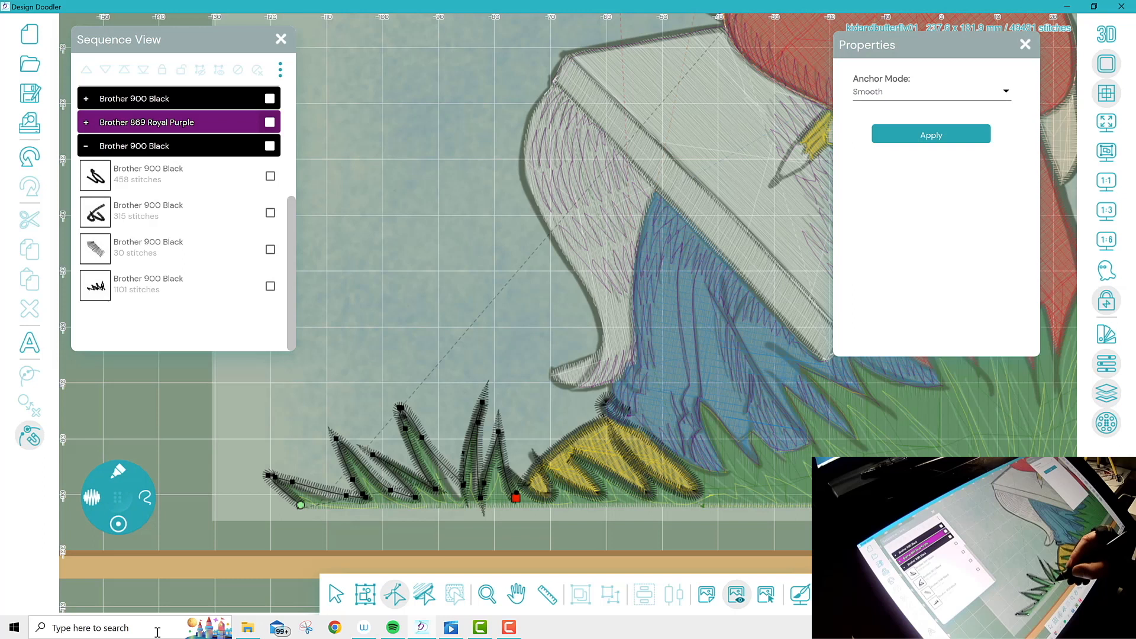
left_click_drag(464, 486, 457, 490)
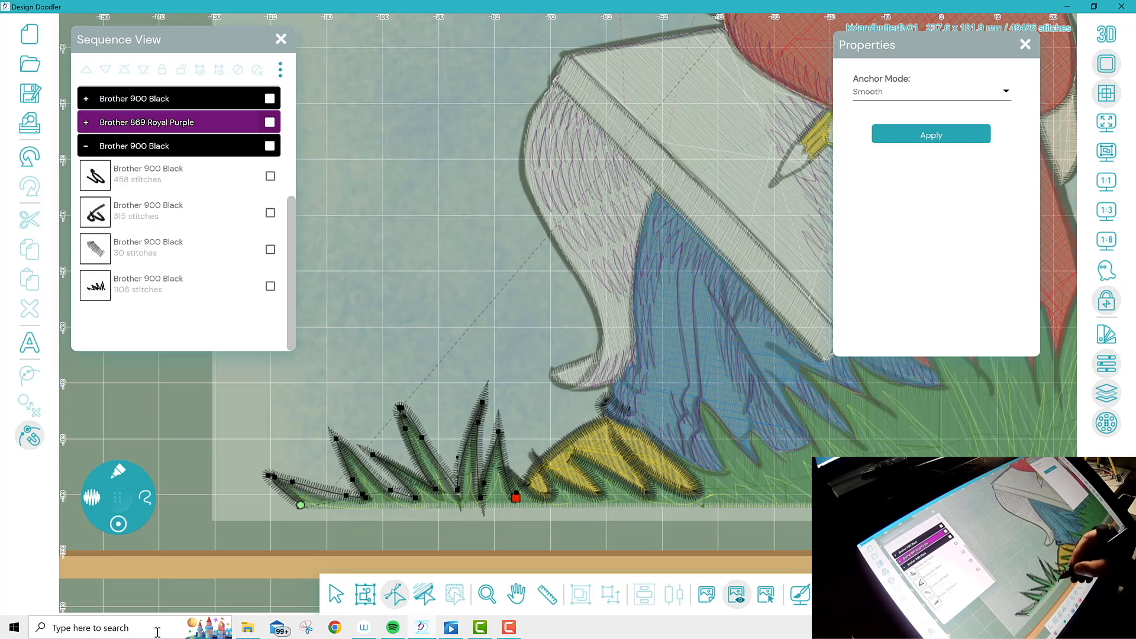
left_click_drag(484, 483, 481, 492)
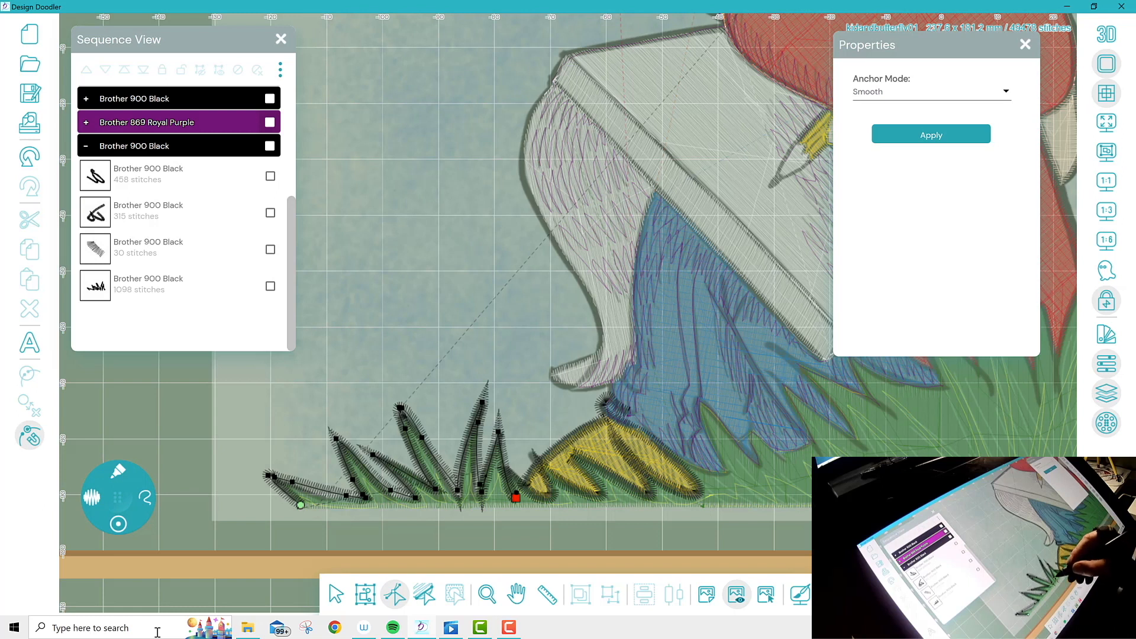
Zoom in at 360% and raise the grass outline's base anchors beside the tall blade to shorten the overhanging corner stitches
left_click(488, 594)
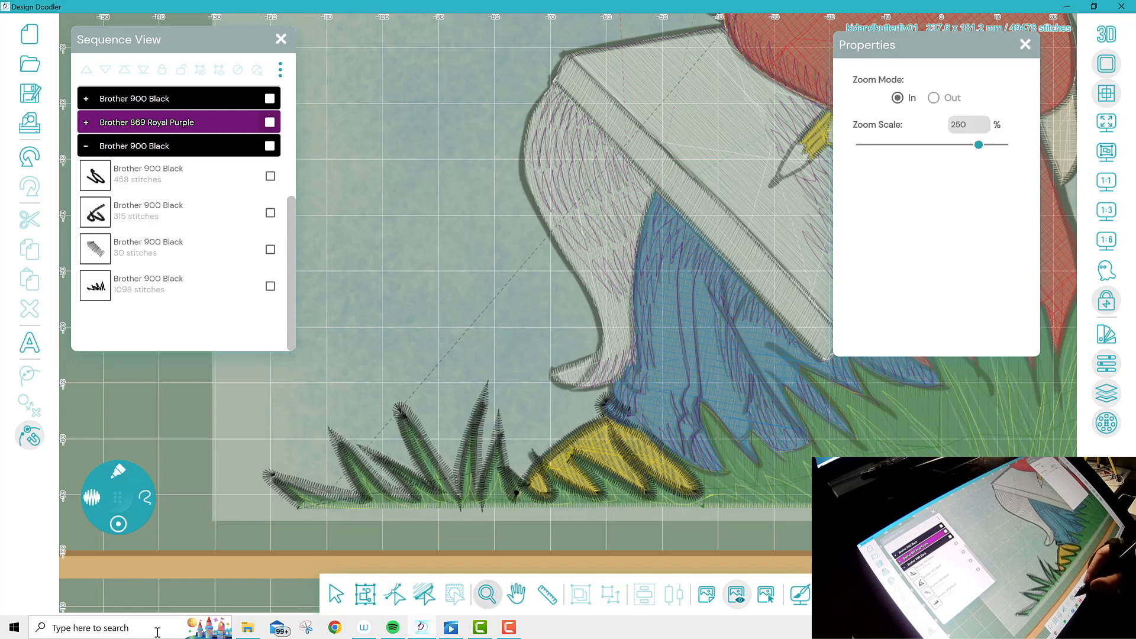
left_click(503, 502)
left_click(503, 501)
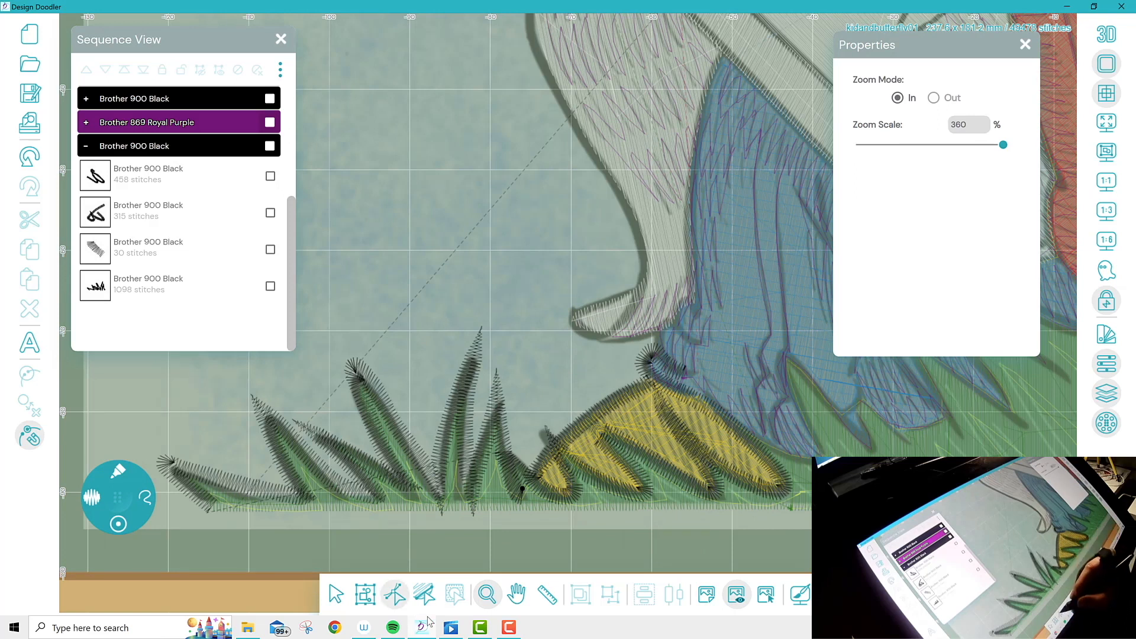
left_click(395, 593)
left_click(425, 594)
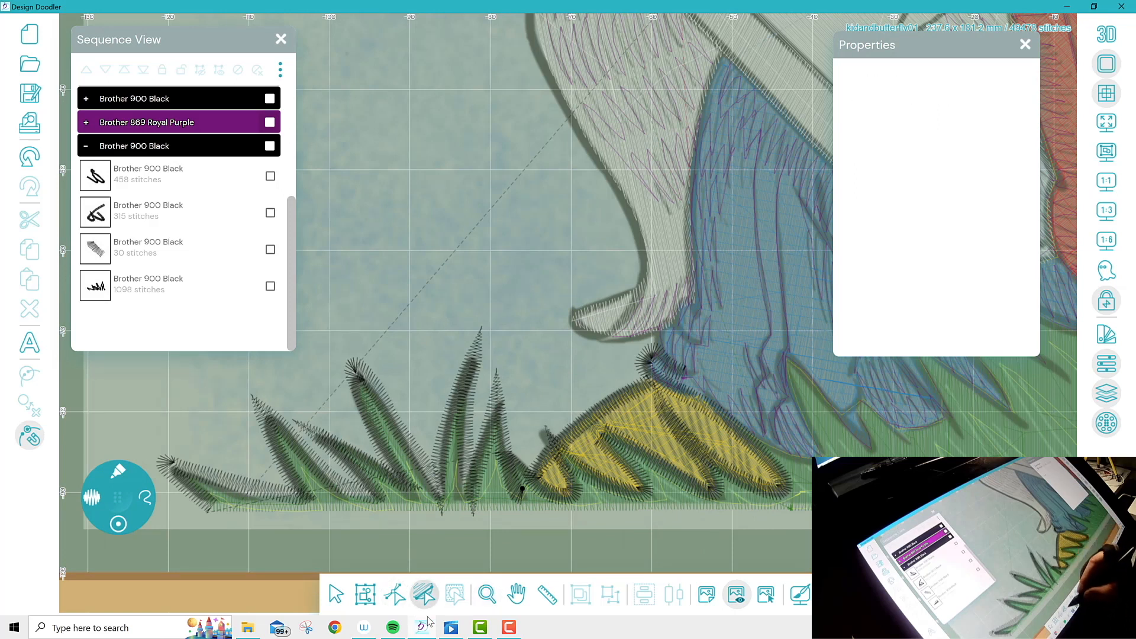
left_click(395, 594)
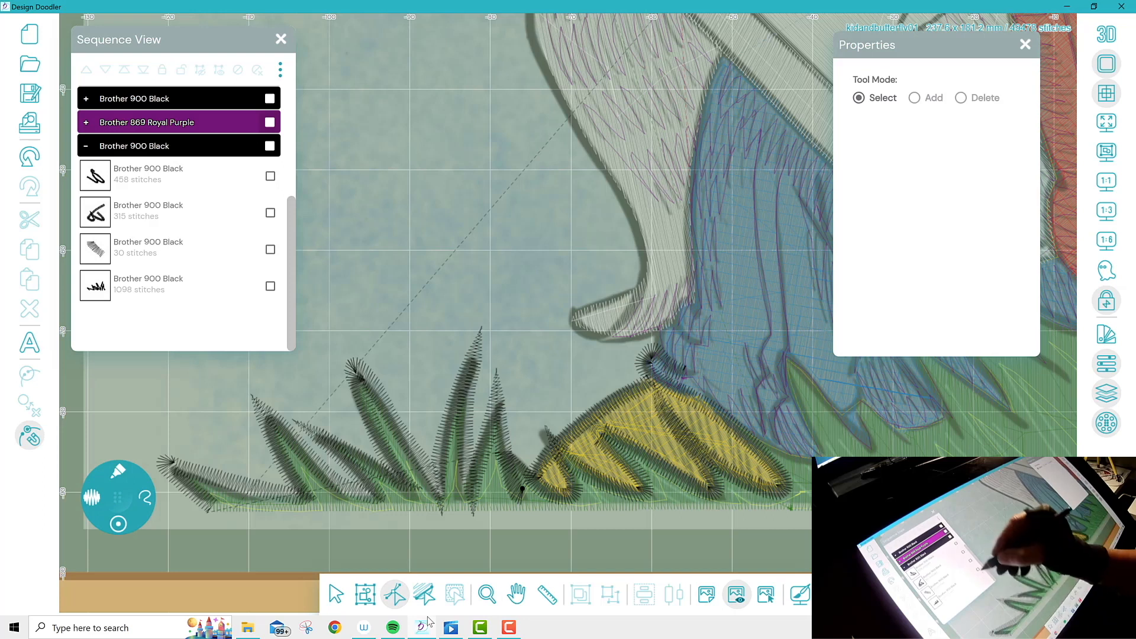
left_click(270, 286)
left_click(395, 594)
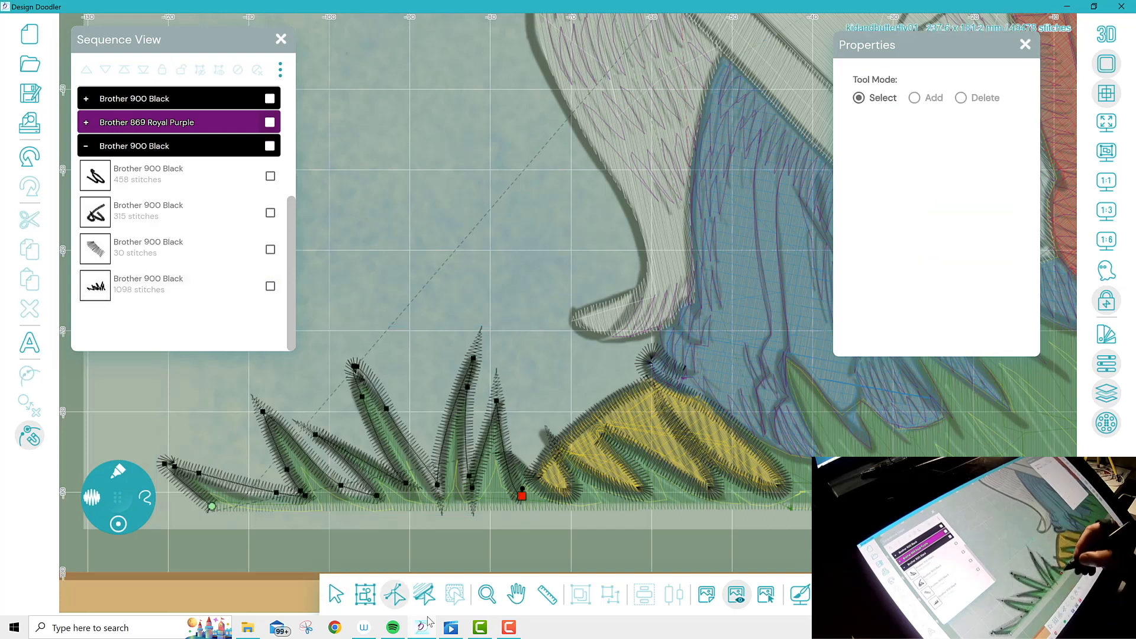
left_click_drag(472, 488, 473, 478)
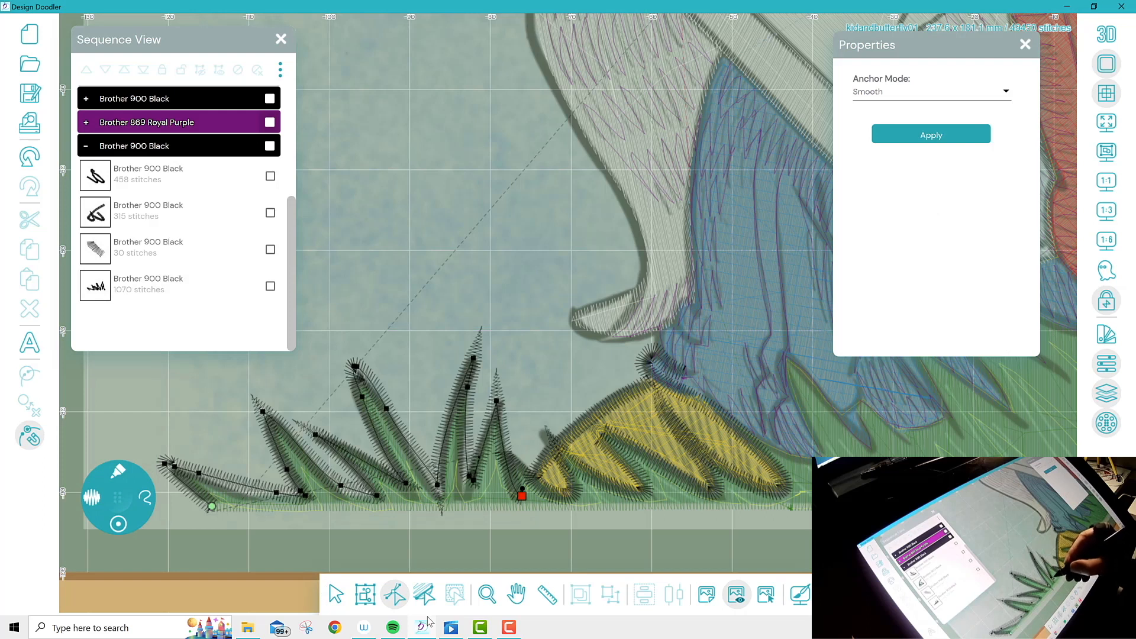
left_click_drag(473, 479, 467, 462)
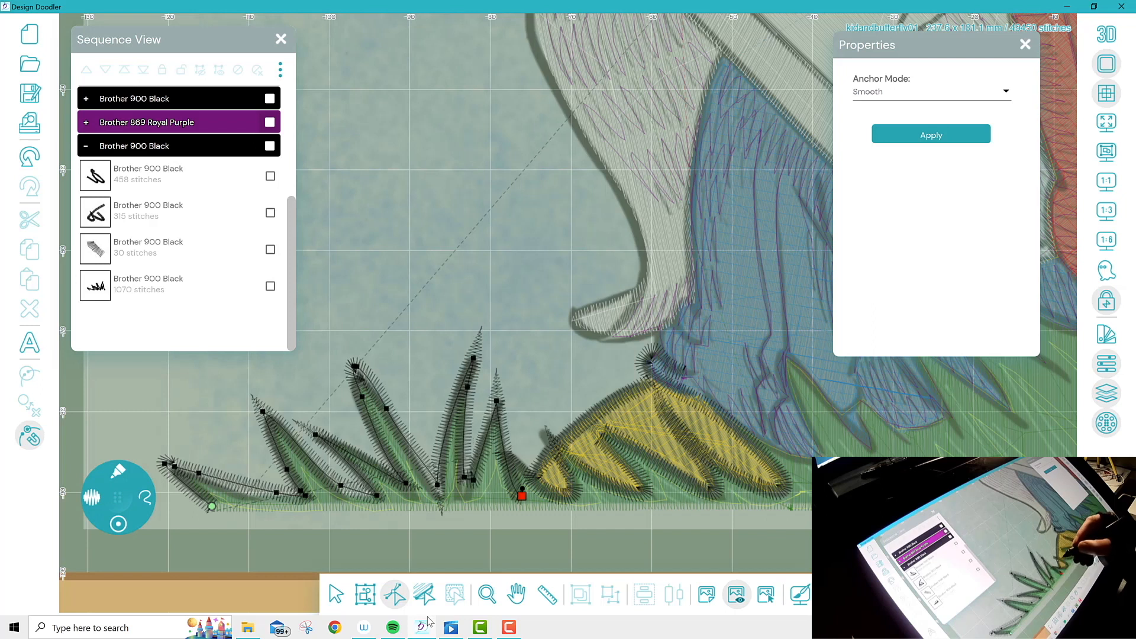
left_click_drag(438, 484, 436, 477)
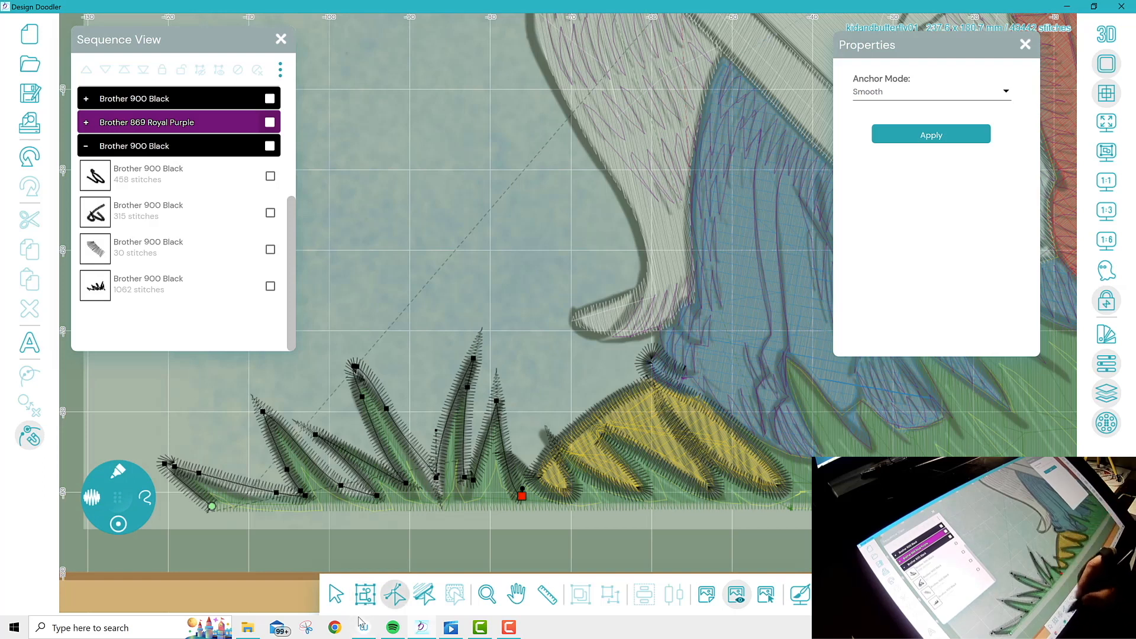
Outline the blue trouser leg's outer edge, the cuff creases and the curled page tip in black satin
left_click(395, 594)
left_click(118, 472)
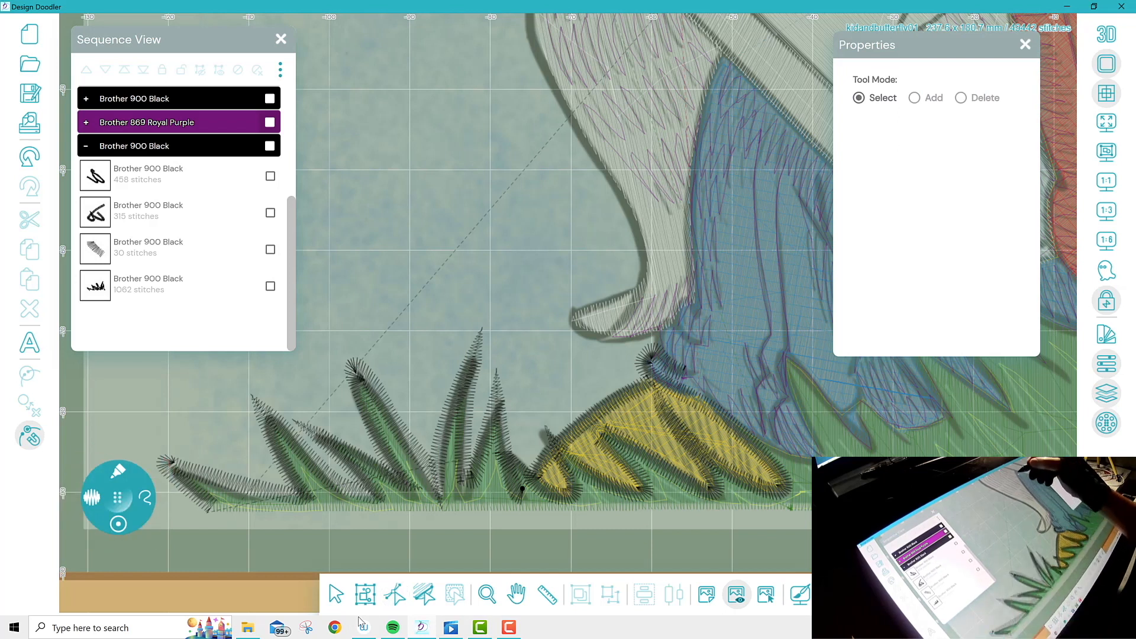
mouse_move(724, 48)
left_mouse_down()
mouse_move(693, 166)
mouse_move(708, 303)
mouse_move(674, 313)
mouse_move(701, 342)
mouse_move(651, 324)
mouse_move(661, 357)
mouse_move(670, 348)
mouse_move(650, 329)
mouse_move(608, 338)
mouse_move(564, 321)
mouse_move(629, 289)
left_mouse_up()
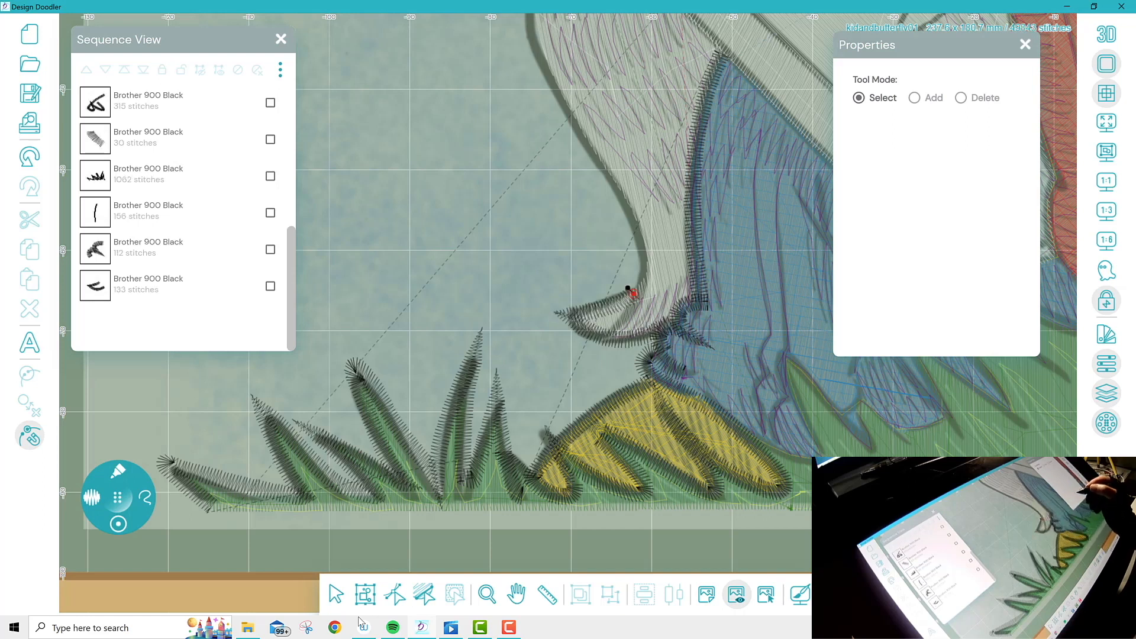
Outline the curled page's outer edge in black satin from the pad's corner down to its tip, redoing the short end stroke
left_click(517, 593)
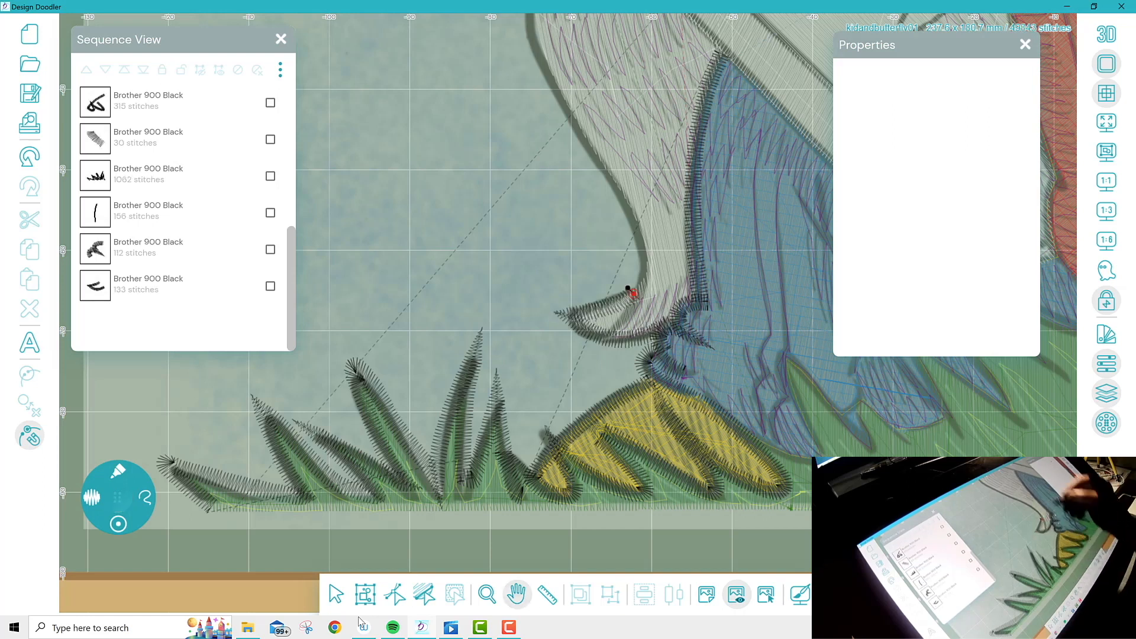
mouse_move(734, 219)
left_mouse_down()
mouse_move(669, 334)
mouse_move(614, 391)
left_mouse_up()
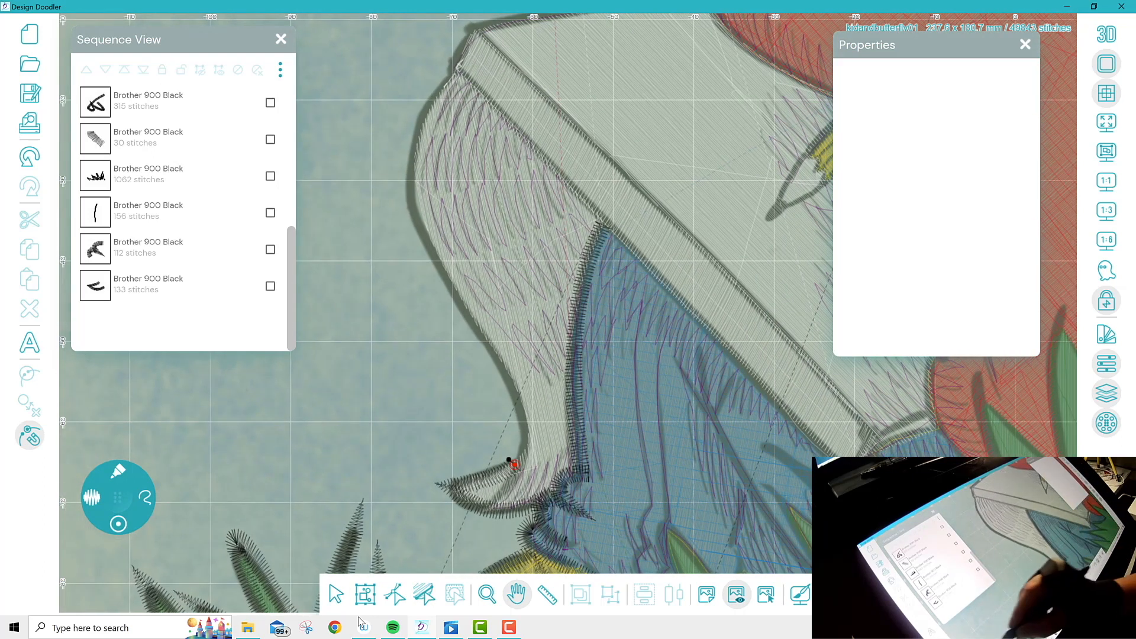
left_click(119, 471)
left_click(161, 518)
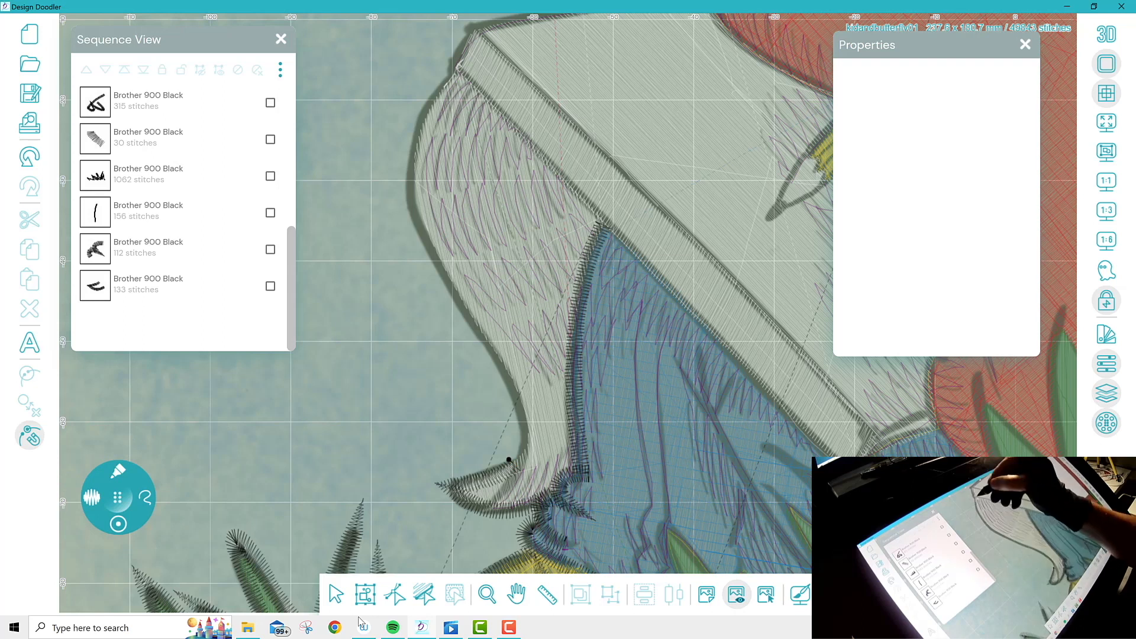
mouse_move(459, 66)
left_mouse_down()
mouse_move(421, 122)
mouse_move(407, 222)
mouse_move(508, 377)
mouse_move(523, 449)
left_mouse_up()
left_click_drag(513, 469, 497, 496)
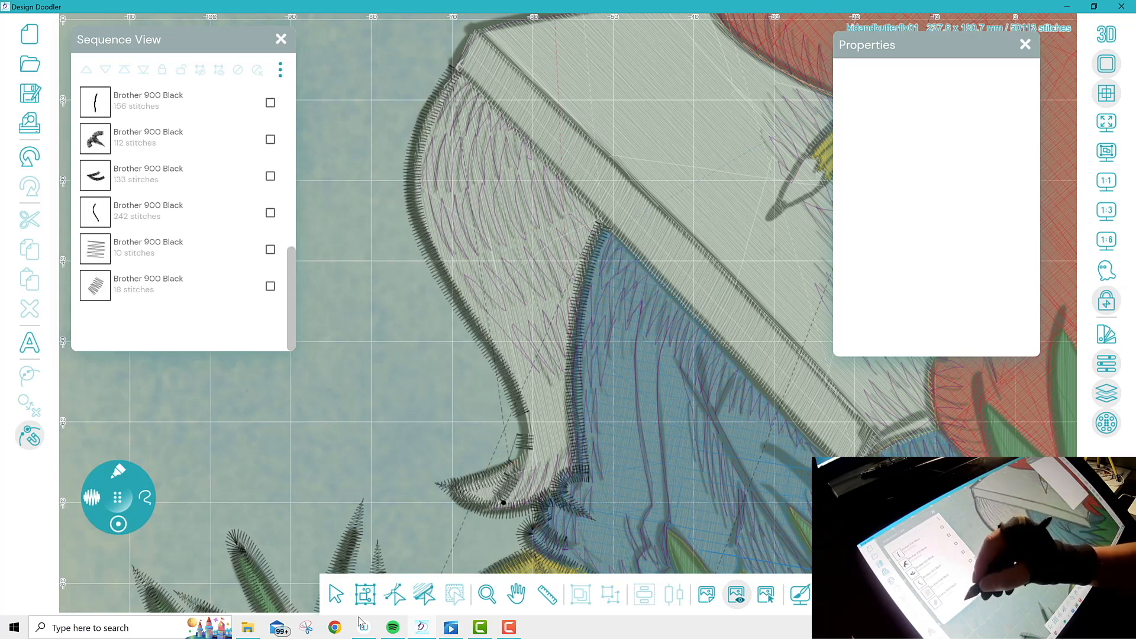
left_click(30, 156)
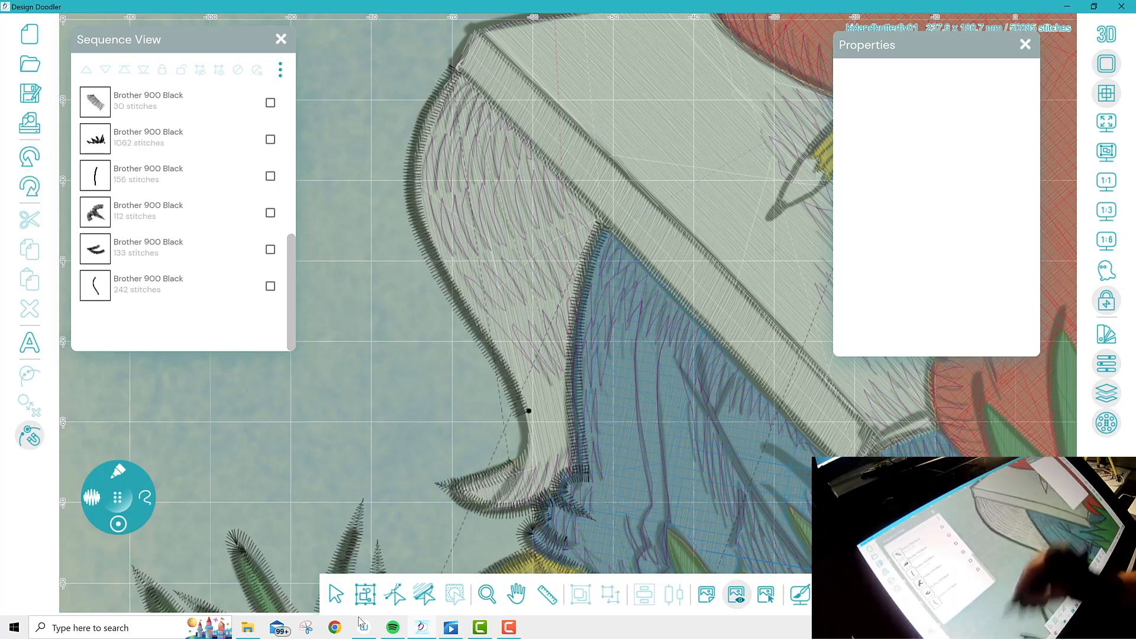
mouse_move(525, 413)
left_mouse_down()
mouse_move(517, 465)
mouse_move(484, 509)
left_mouse_up()
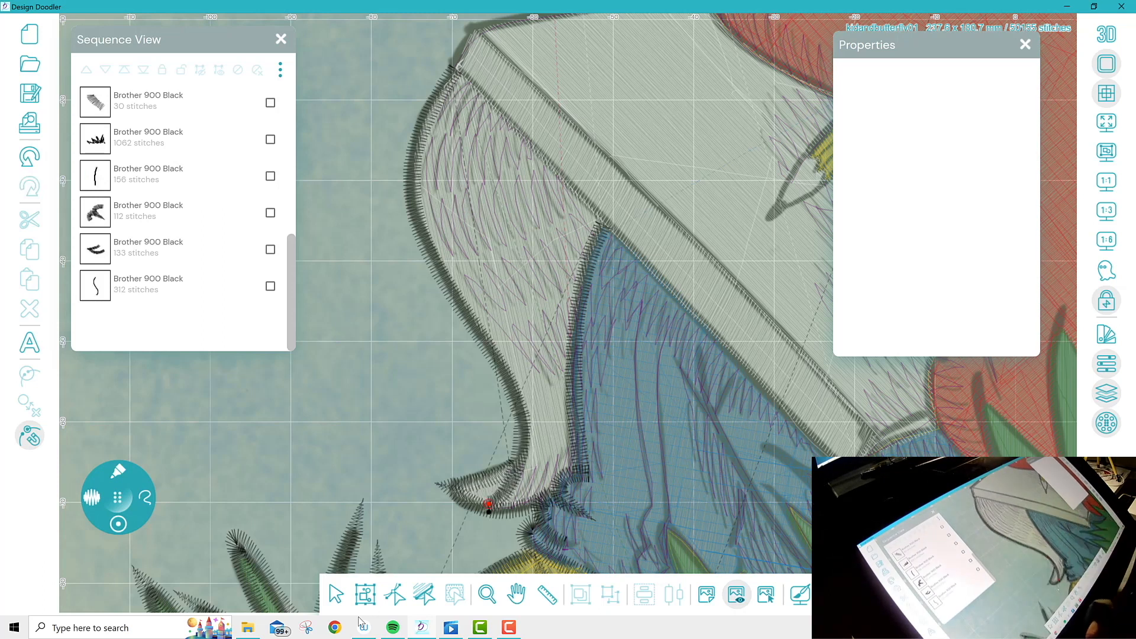
Outline the drawing pad's lower edge, its short end by the shirt and the long inner edge line in black satin
left_click_drag(457, 68, 840, 459)
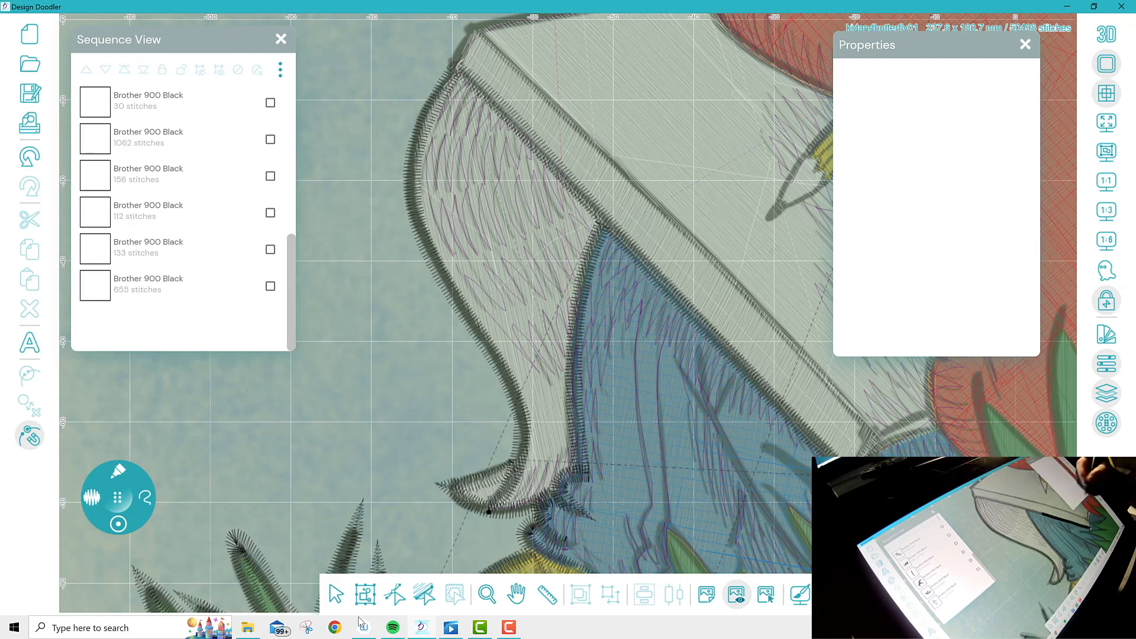
left_click(516, 594)
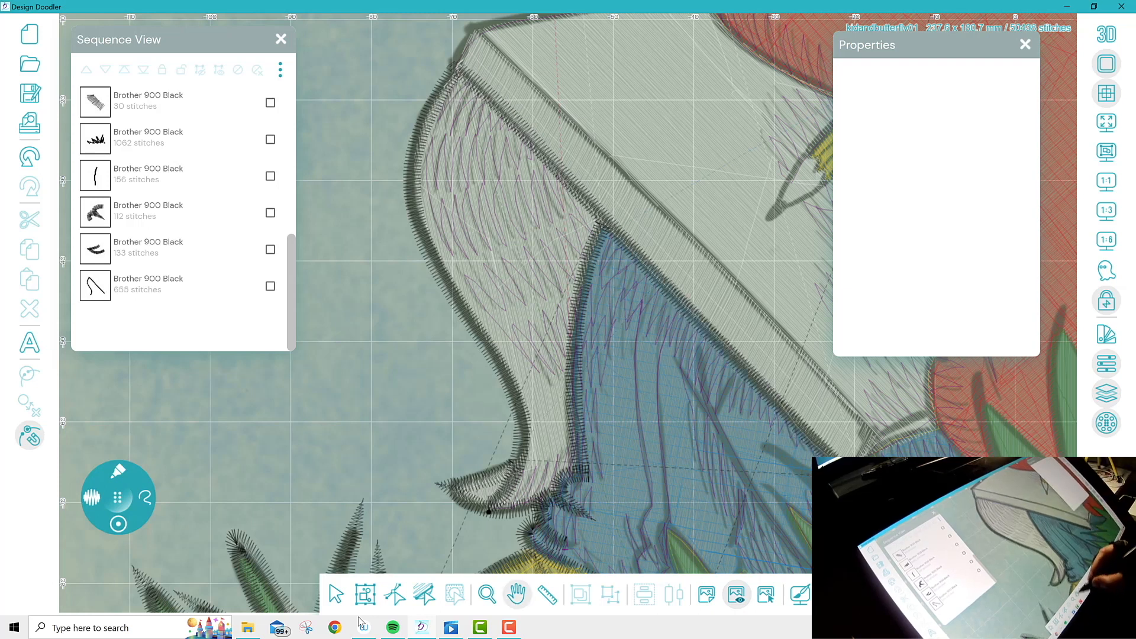
left_click_drag(787, 402, 630, 424)
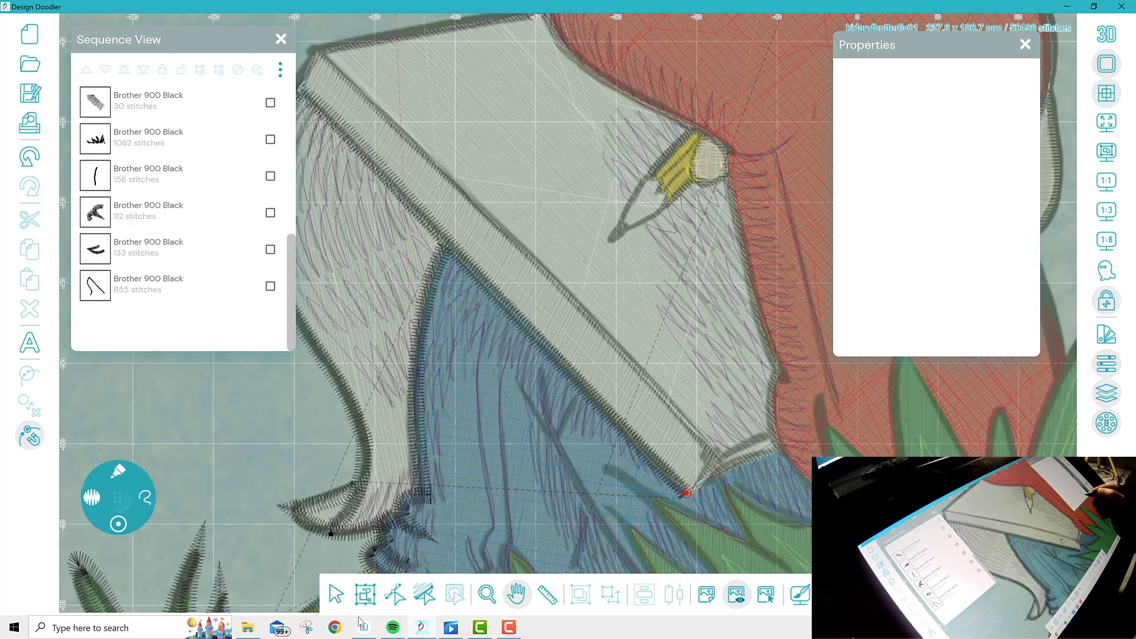
left_click(117, 497)
mouse_move(686, 493)
left_mouse_down()
mouse_move(717, 455)
mouse_move(777, 425)
left_mouse_up()
mouse_move(779, 368)
left_mouse_down()
mouse_move(771, 427)
mouse_move(790, 445)
left_mouse_up()
left_click_drag(687, 494, 788, 446)
mouse_move(718, 457)
left_mouse_down()
mouse_move(529, 252)
mouse_move(319, 50)
left_mouse_up()
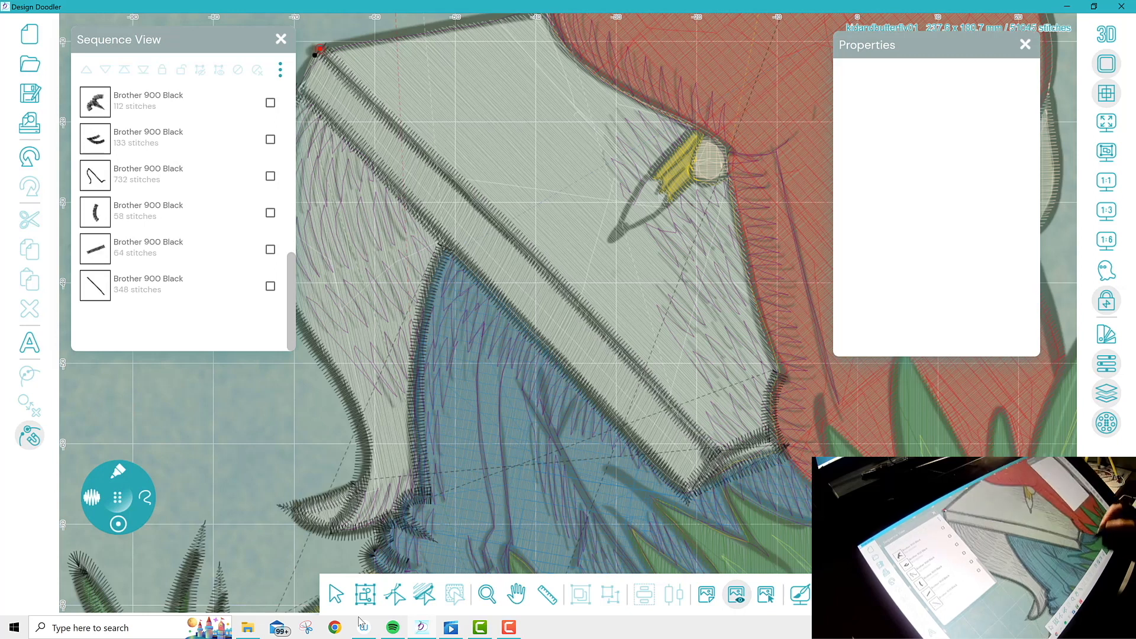
Outline the drawing pad's upper corner and back edge, the underside of the red sleeve, the pencil and the fingertip in black satin
left_click(516, 594)
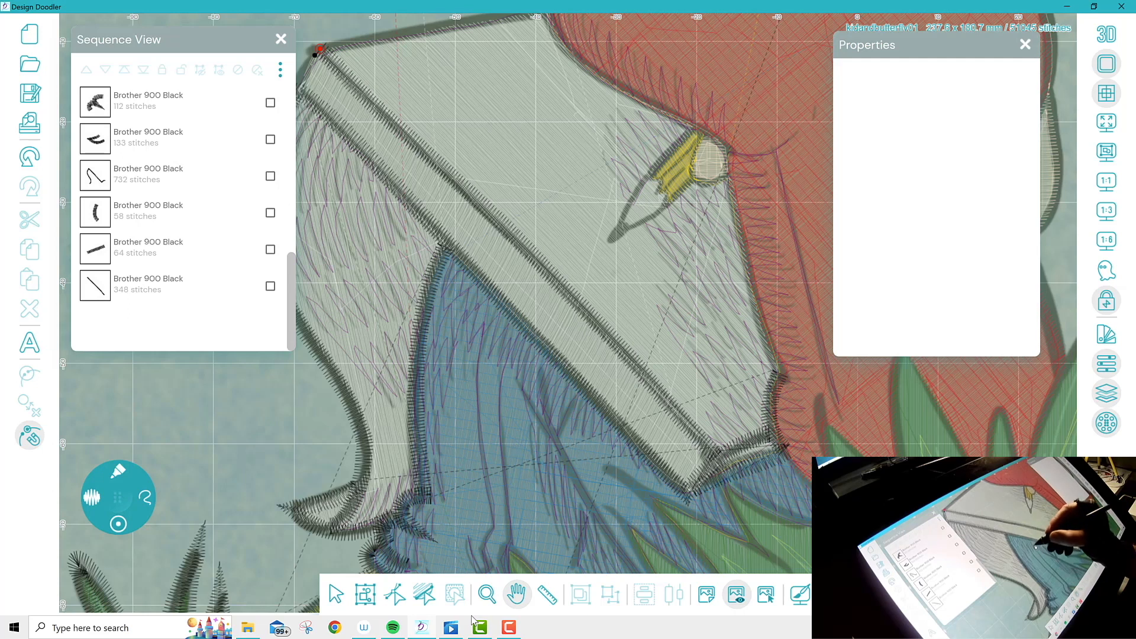
left_click_drag(508, 340, 596, 466)
left_click(119, 471)
left_click(118, 458)
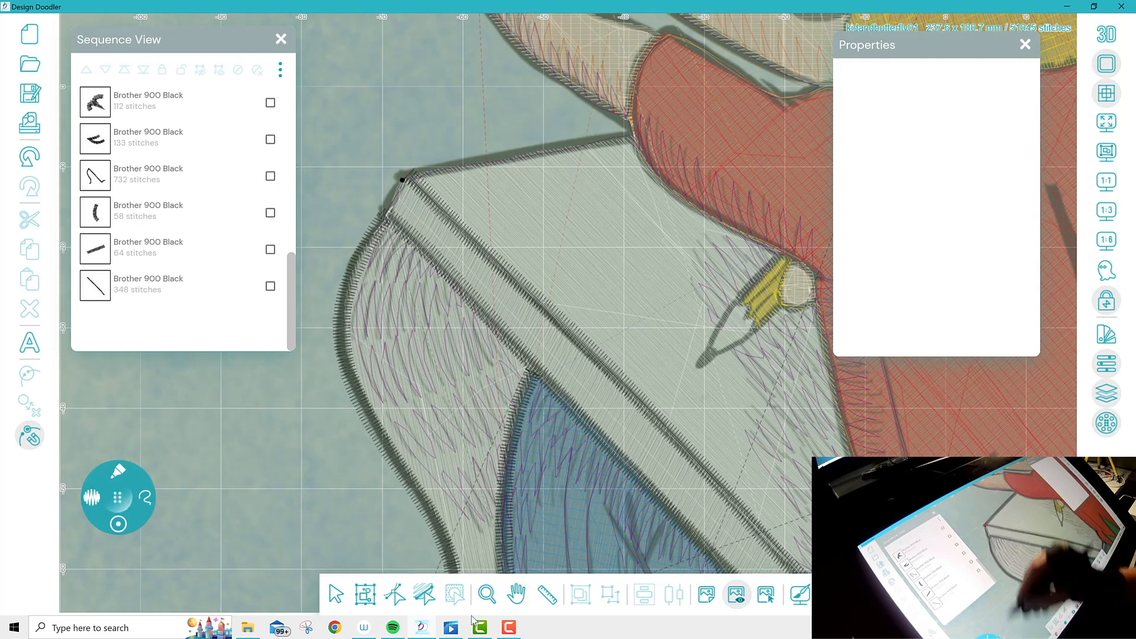
mouse_move(379, 223)
left_mouse_down()
mouse_move(405, 176)
mouse_move(631, 132)
mouse_move(666, 188)
mouse_move(816, 276)
mouse_move(752, 280)
mouse_move(700, 366)
mouse_move(790, 307)
left_mouse_up()
left_click_drag(790, 261, 779, 307)
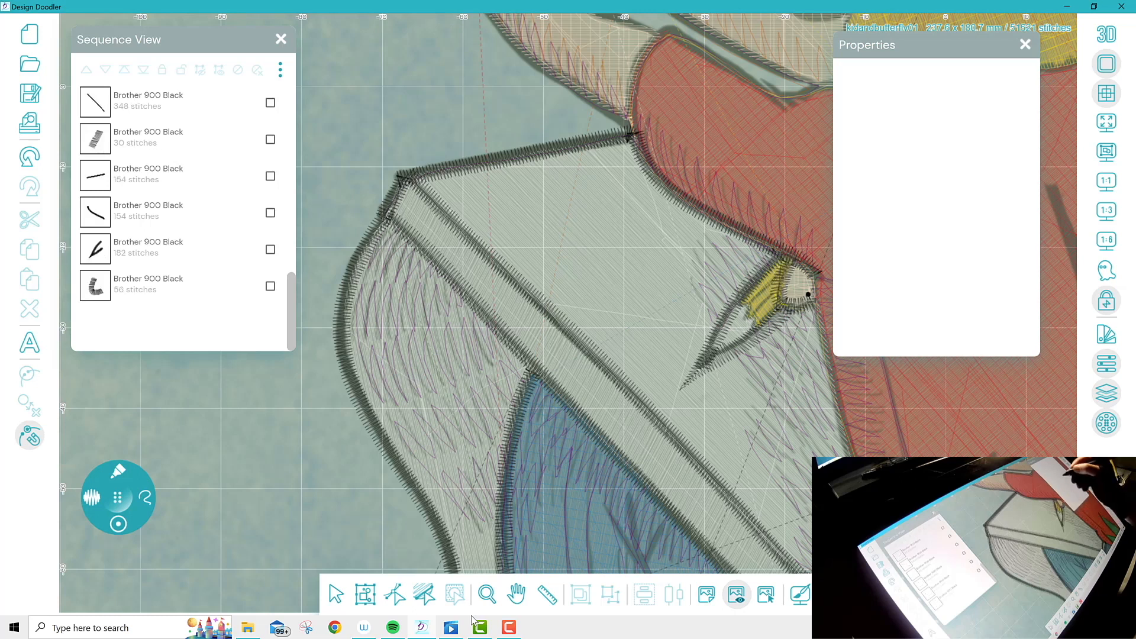
Outline the red shirt's front edge below the fingertip in black satin and check the stitching in the 3D preview
left_click_drag(815, 273, 858, 456)
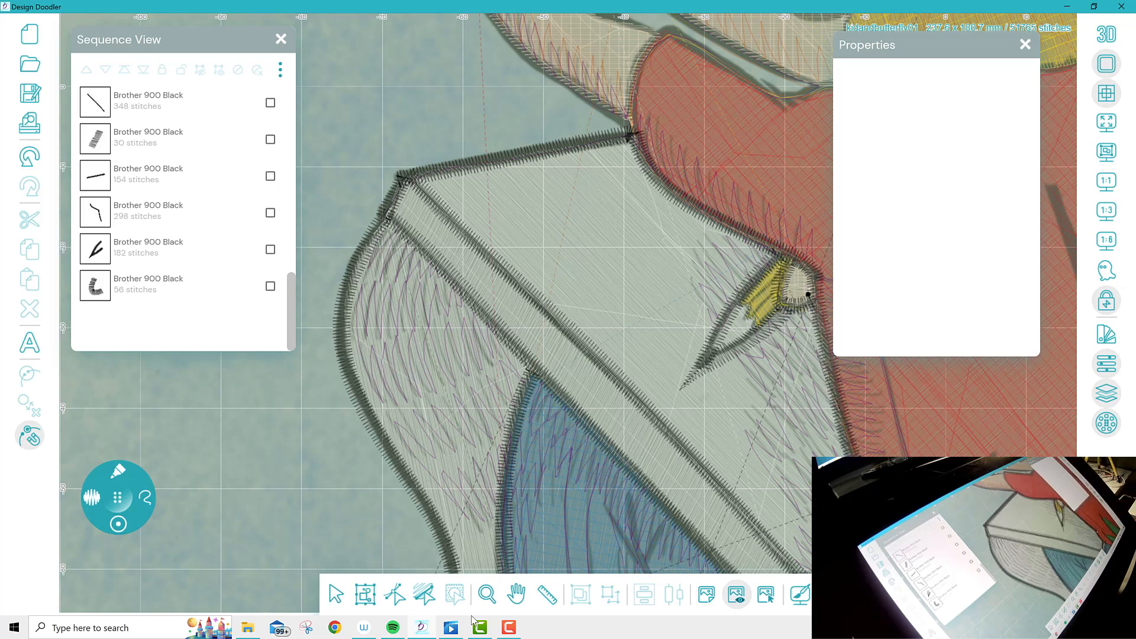
left_click(1105, 34)
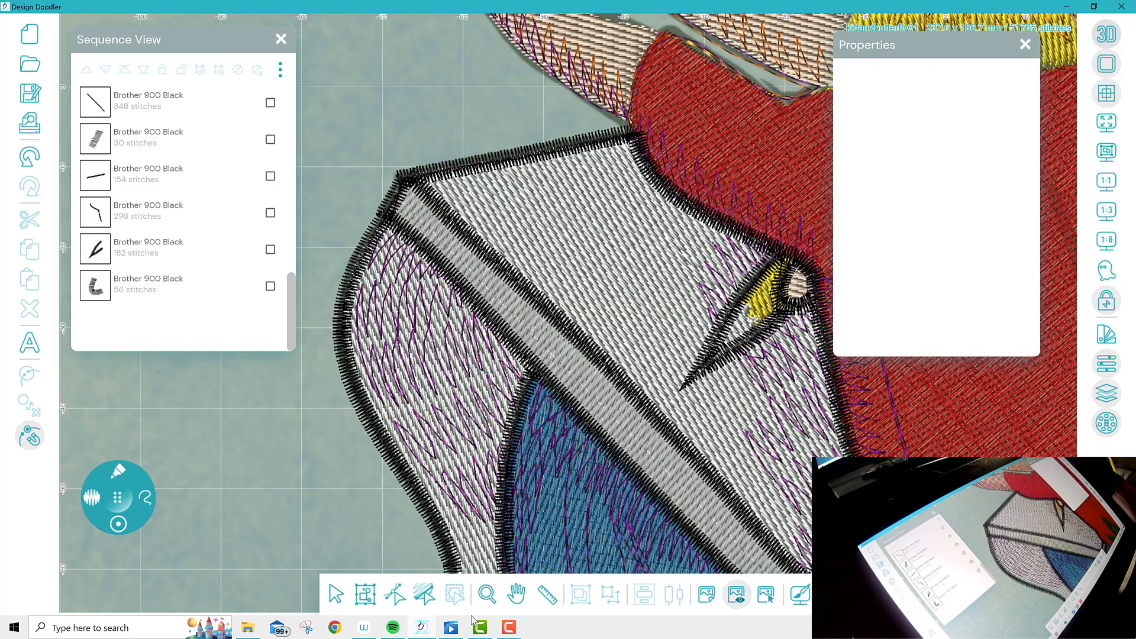
left_click(1106, 34)
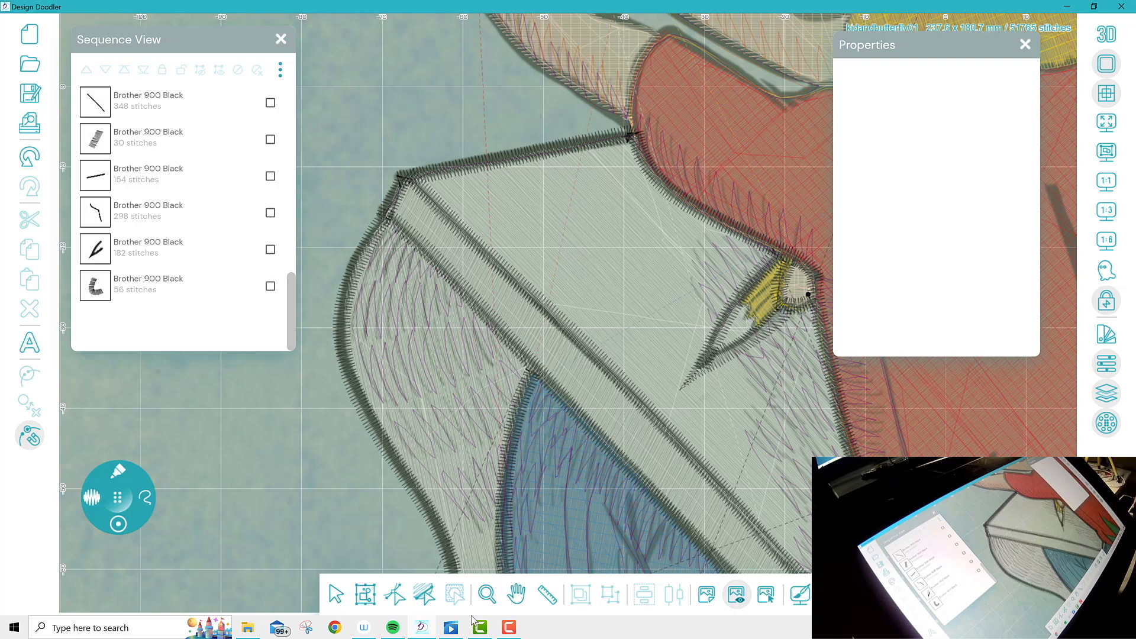
Outline the shirt's lower front edge and the jagged grass edge across the blue trousers down to the shoe in black satin
key("space")
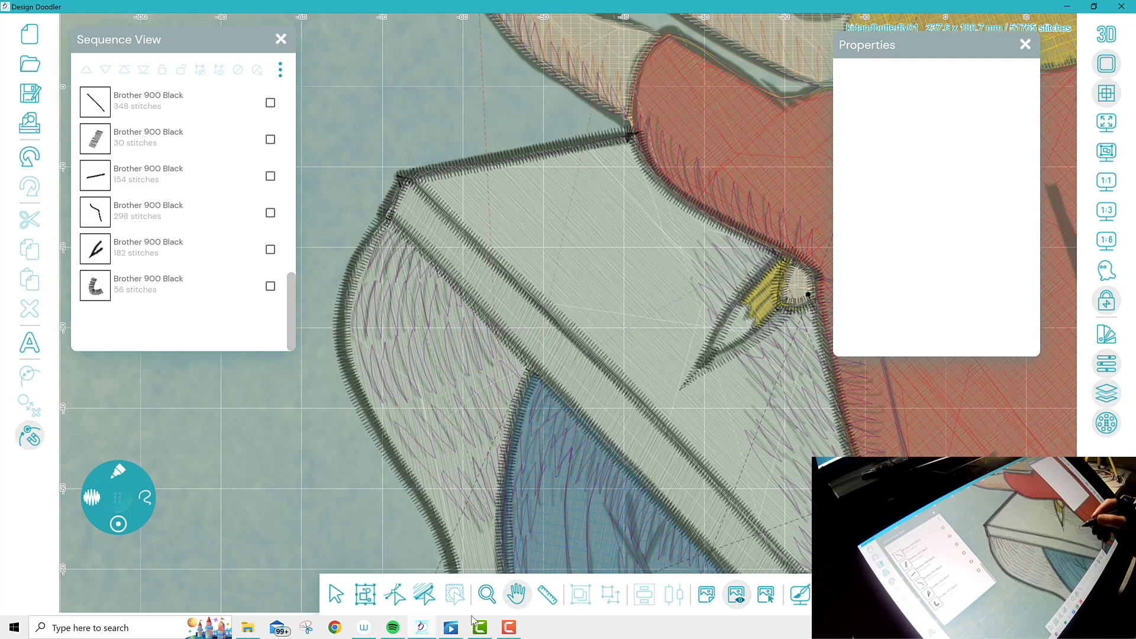
left_click_drag(809, 294, 464, 146)
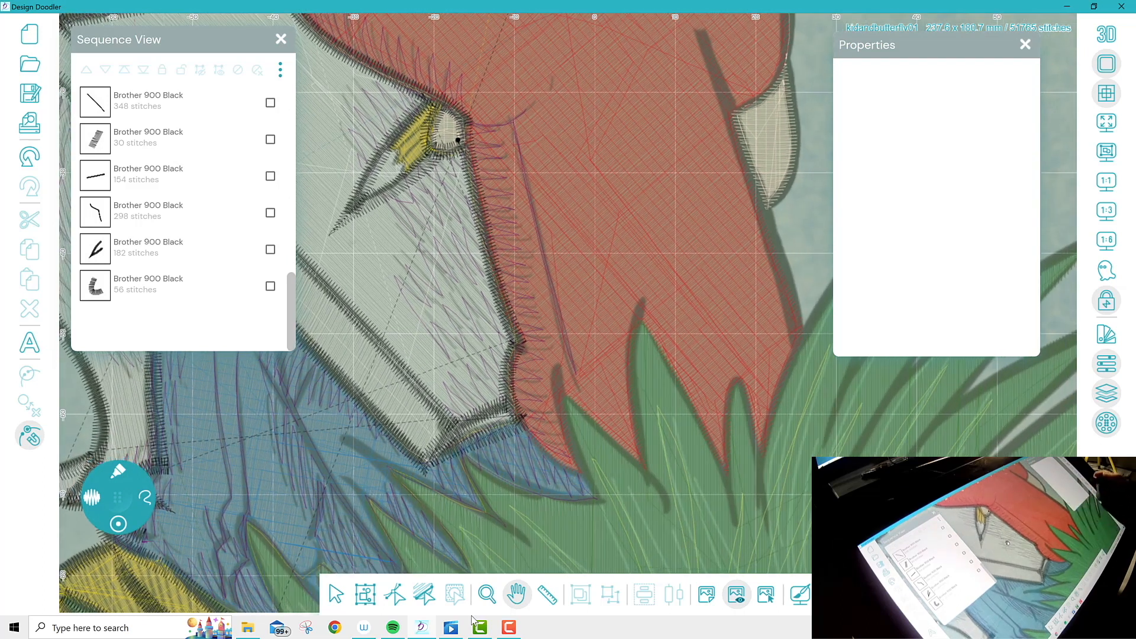
left_click_drag(663, 320, 792, 181)
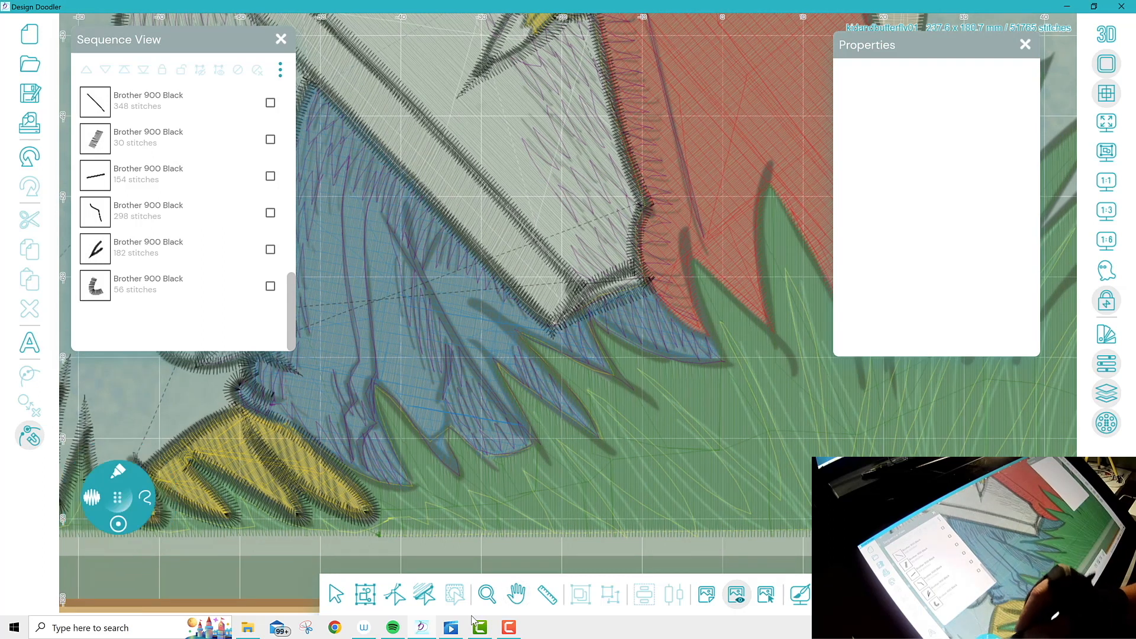
left_click_drag(688, 225, 721, 355)
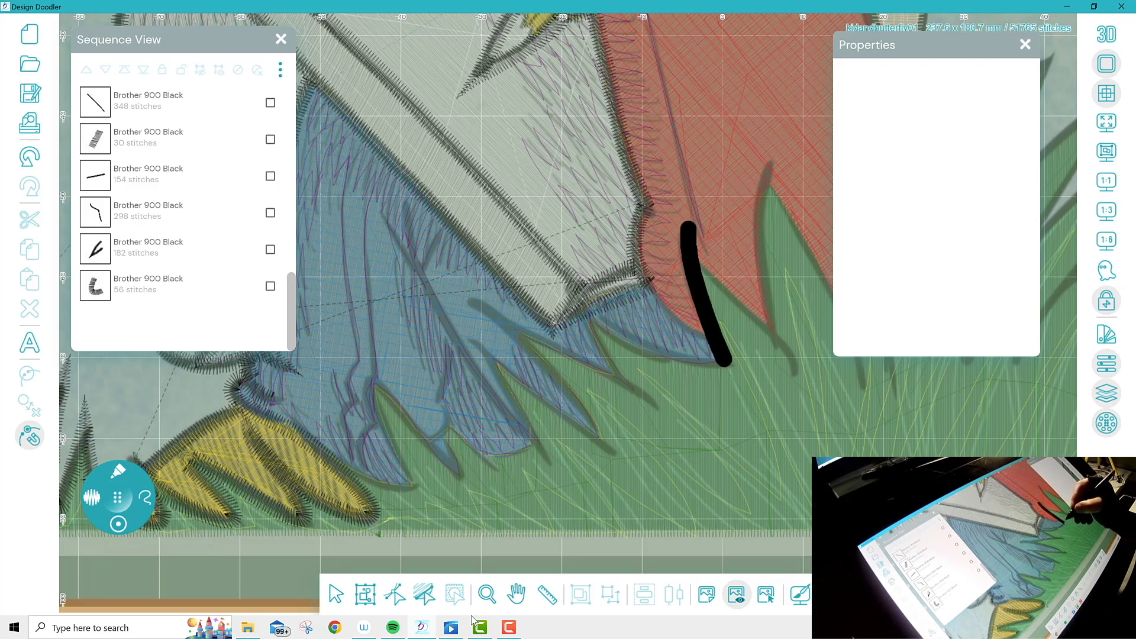
mouse_move(636, 235)
left_mouse_down()
mouse_move(657, 302)
mouse_move(692, 325)
left_mouse_up()
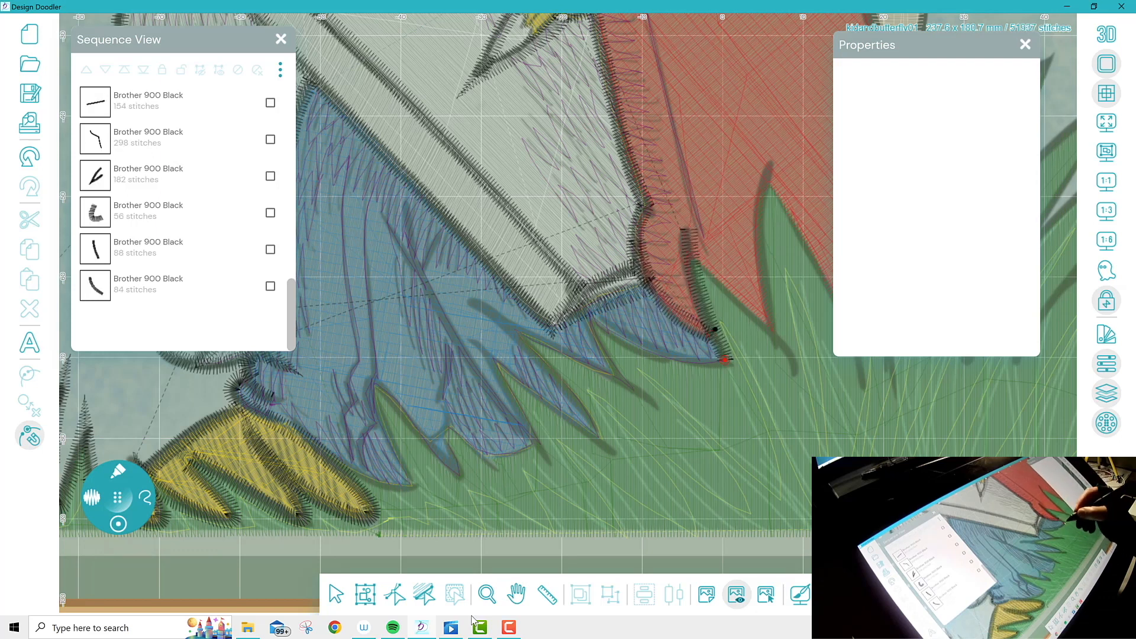
mouse_move(725, 359)
left_mouse_down()
mouse_move(584, 308)
mouse_move(654, 402)
mouse_move(481, 307)
mouse_move(545, 360)
mouse_move(608, 441)
mouse_move(465, 330)
mouse_move(545, 460)
mouse_move(527, 441)
mouse_move(449, 434)
mouse_move(437, 414)
mouse_move(462, 475)
mouse_move(362, 378)
mouse_move(415, 494)
mouse_move(315, 448)
left_mouse_up()
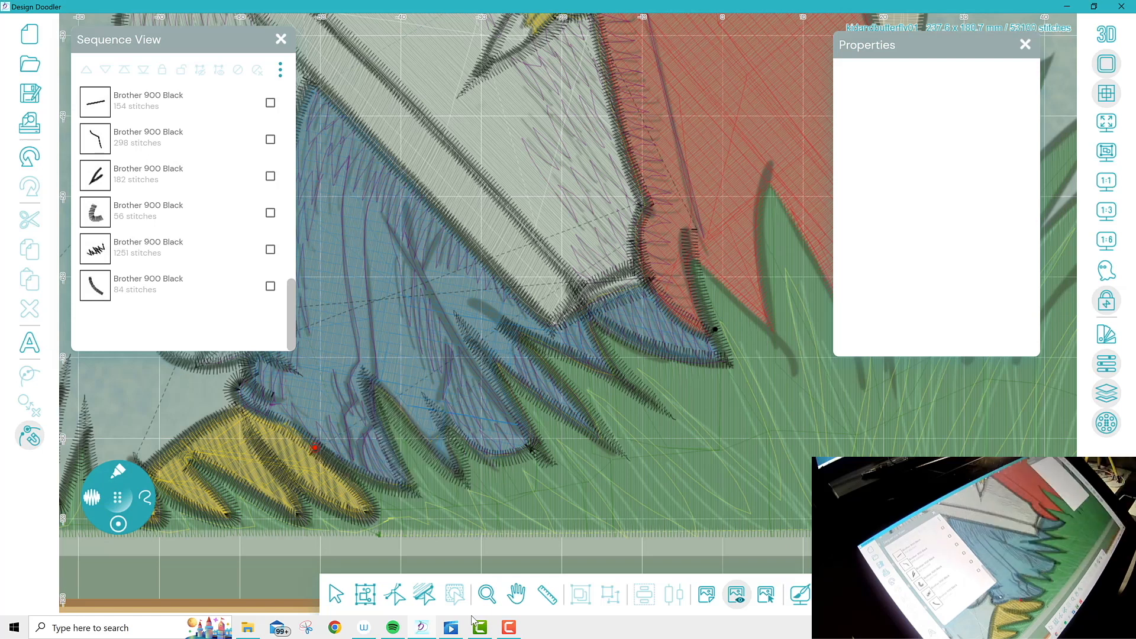
Outline the pointed grass blades overlapping the bottom of the red shirt in black satin, redoing the first stroke
left_click(517, 593)
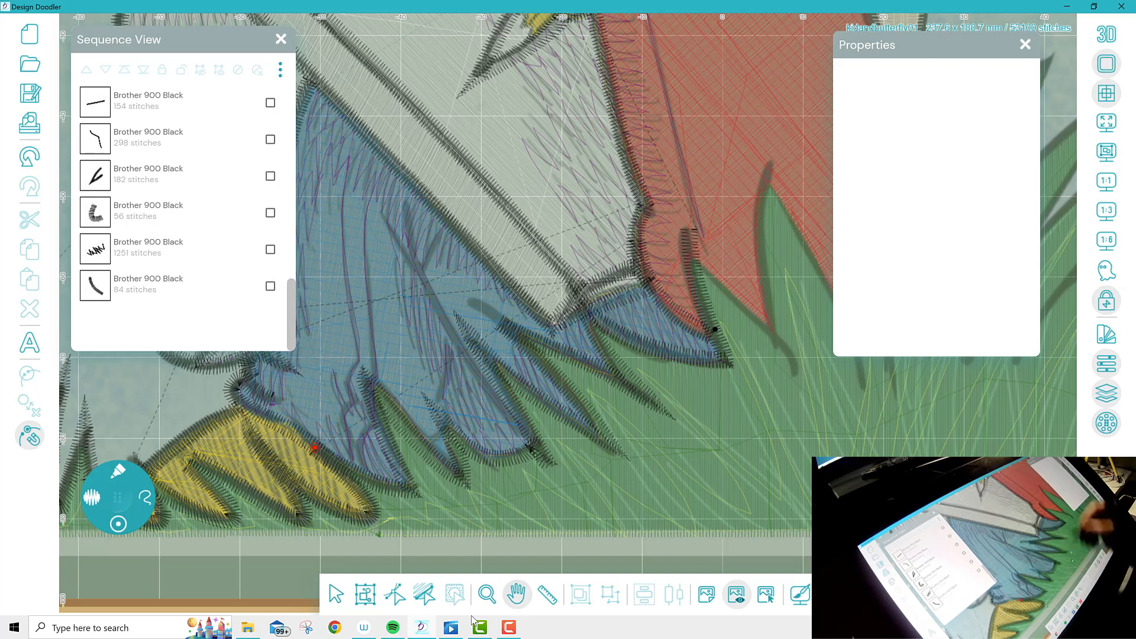
left_click_drag(799, 225, 466, 298)
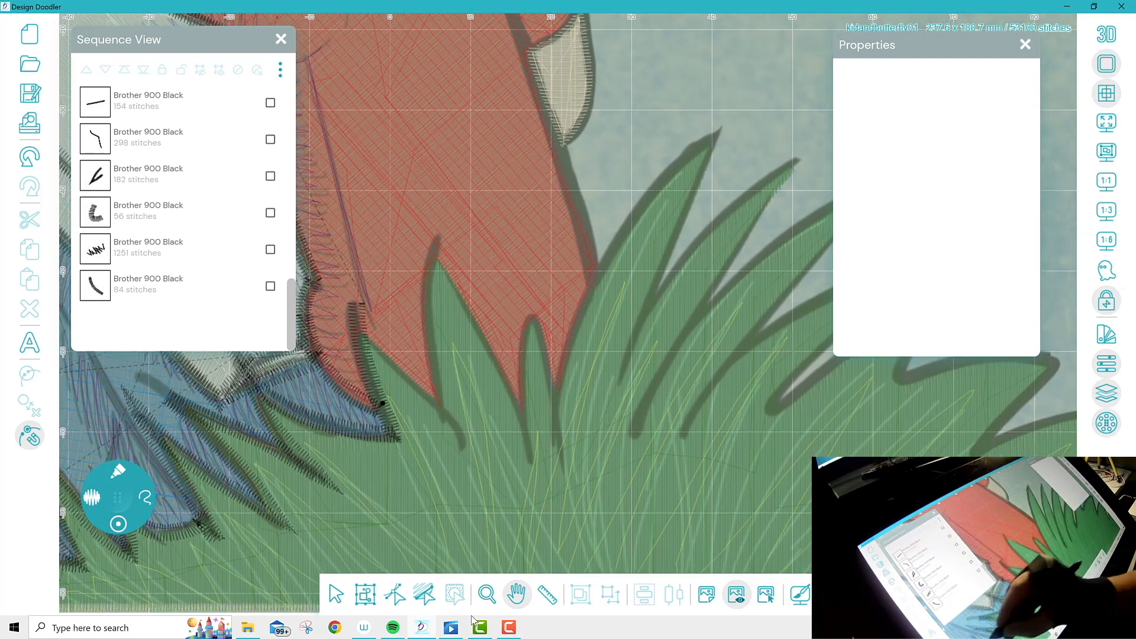
left_click(118, 471)
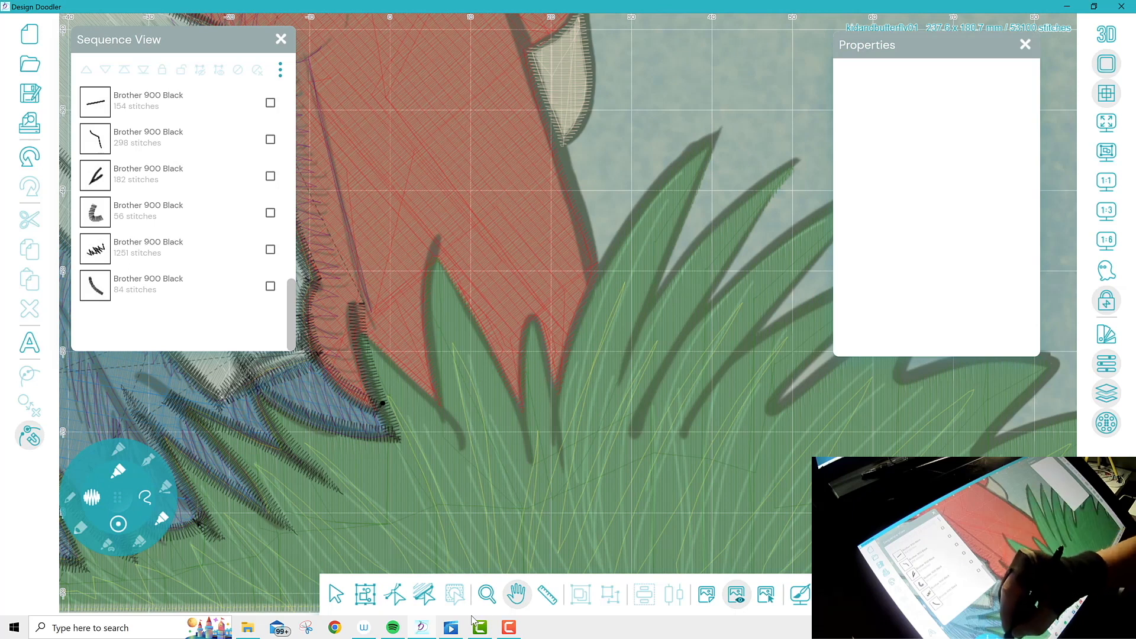
left_click(161, 518)
mouse_move(357, 302)
left_mouse_down()
mouse_move(366, 338)
mouse_move(458, 430)
mouse_move(424, 340)
mouse_move(434, 231)
left_mouse_up()
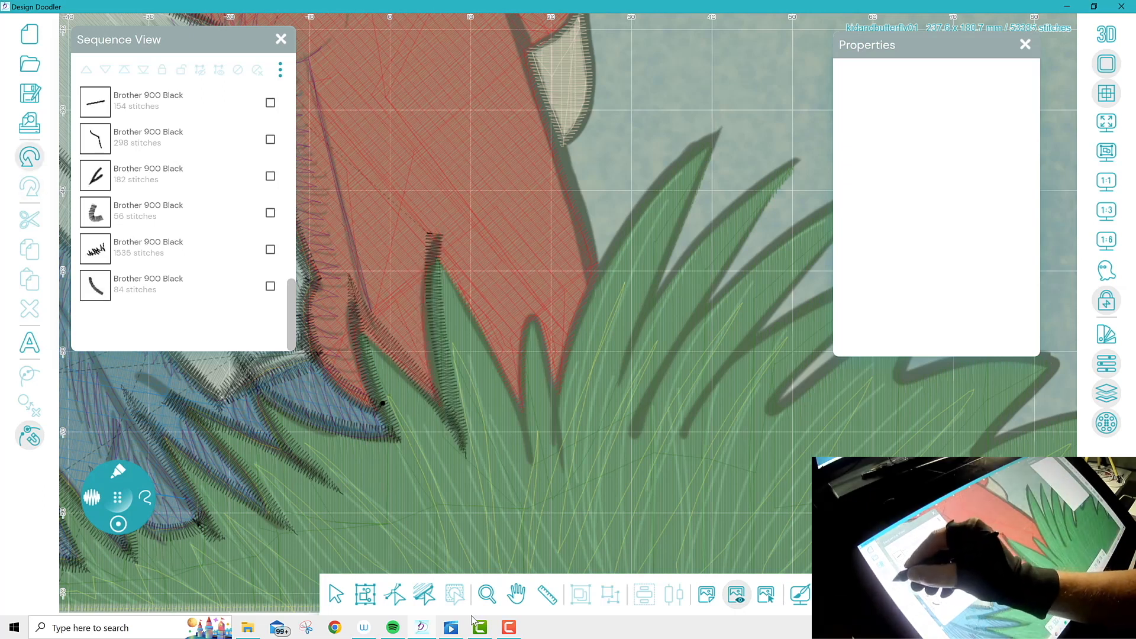
left_click(29, 157)
left_click(30, 157)
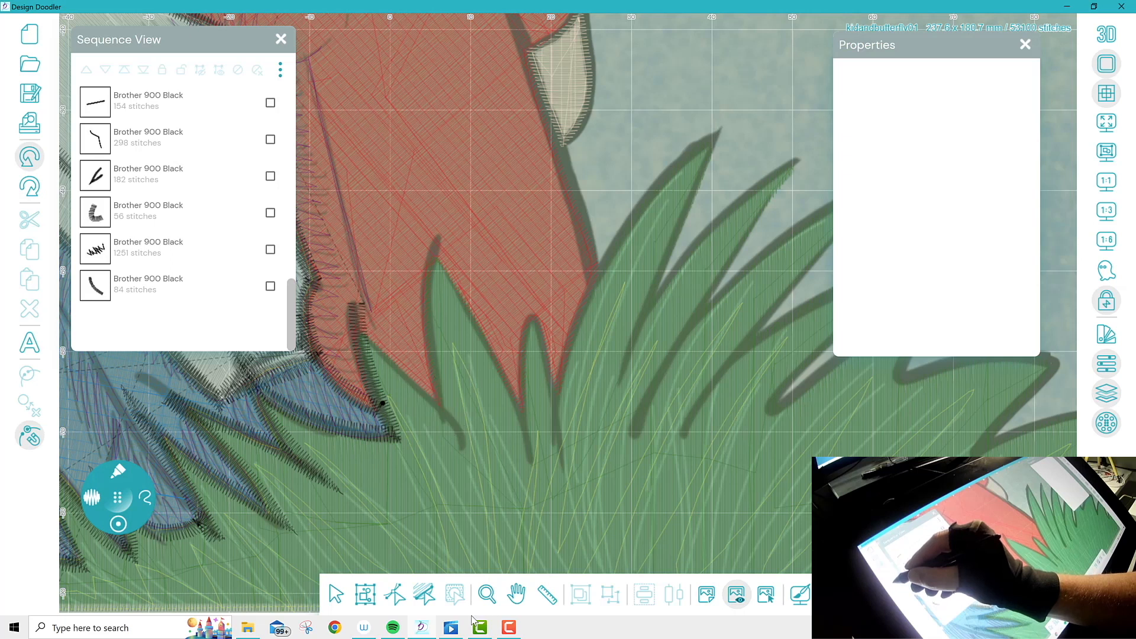
left_click_drag(355, 314, 460, 432)
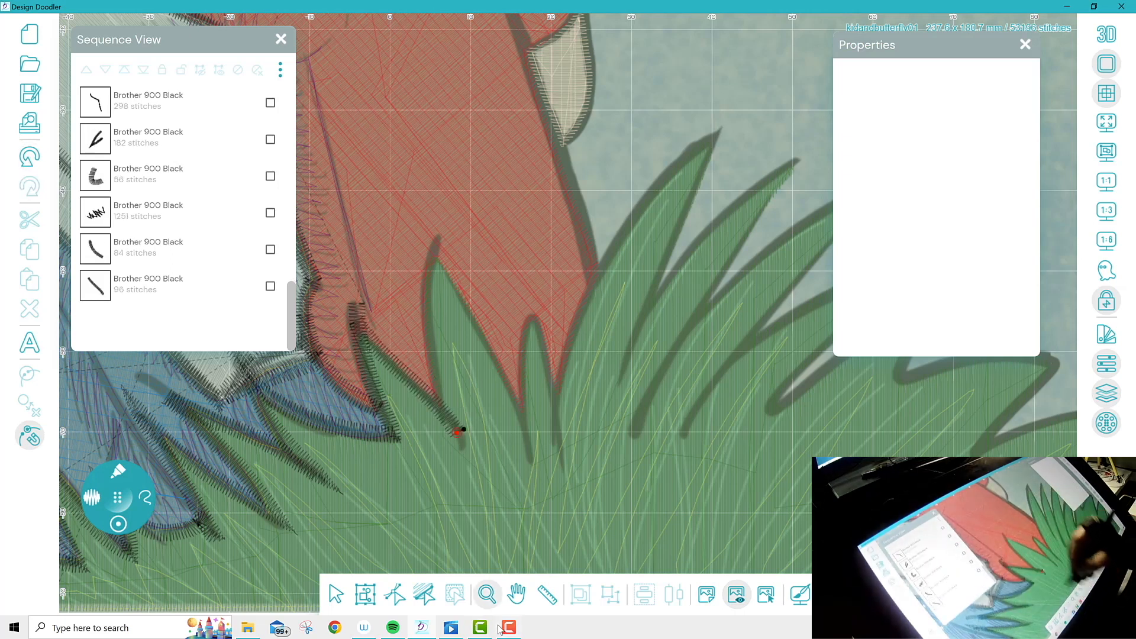
mouse_move(435, 240)
left_mouse_down()
mouse_move(433, 362)
mouse_move(450, 405)
left_mouse_up()
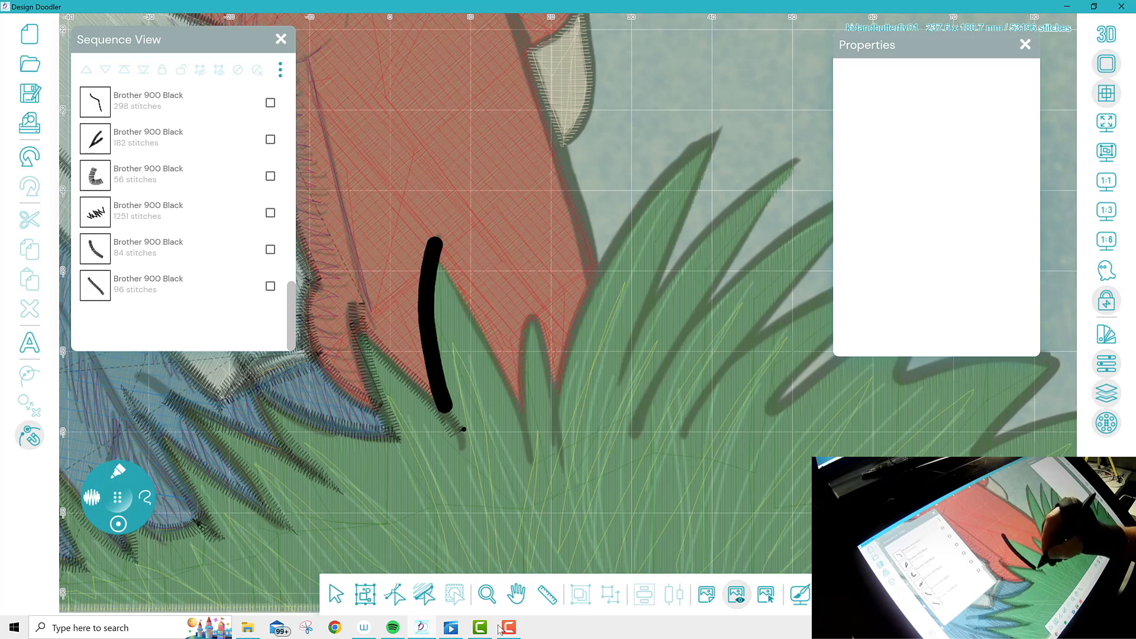
mouse_move(431, 244)
left_mouse_down()
mouse_move(525, 438)
mouse_move(519, 363)
mouse_move(534, 306)
mouse_move(565, 429)
left_mouse_up()
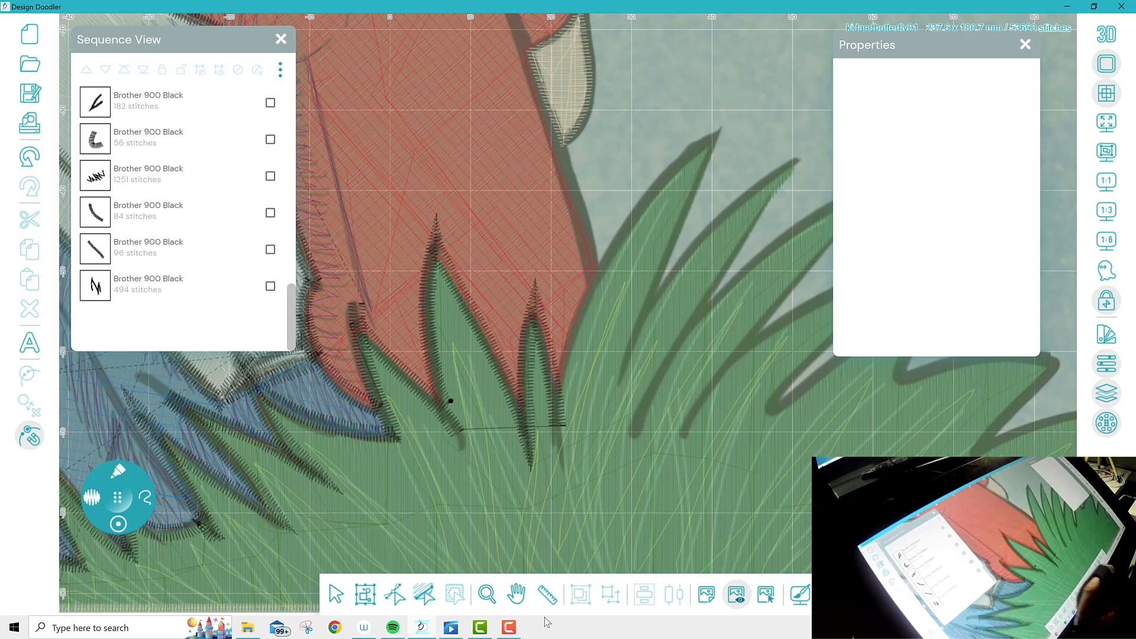
Redo the far edge of the narrow blade on the shirt and outline the tall grass blades behind the shirt in black satin
left_click(29, 157)
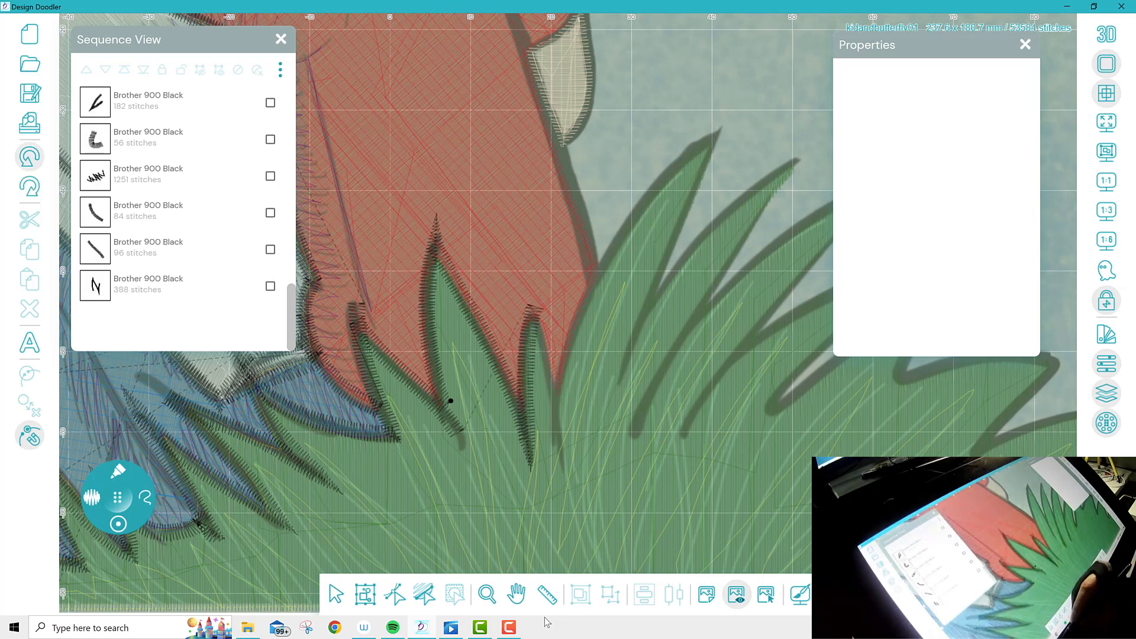
mouse_move(718, 132)
left_mouse_down()
mouse_move(632, 213)
mouse_move(579, 324)
mouse_move(556, 447)
left_mouse_up()
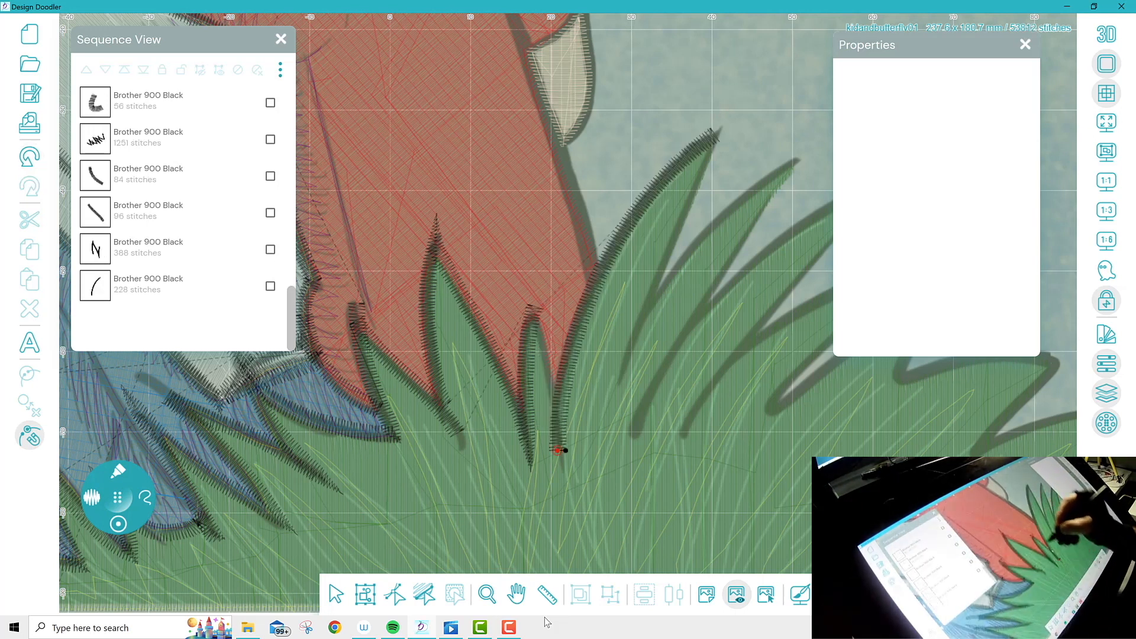
left_click_drag(539, 299, 560, 439)
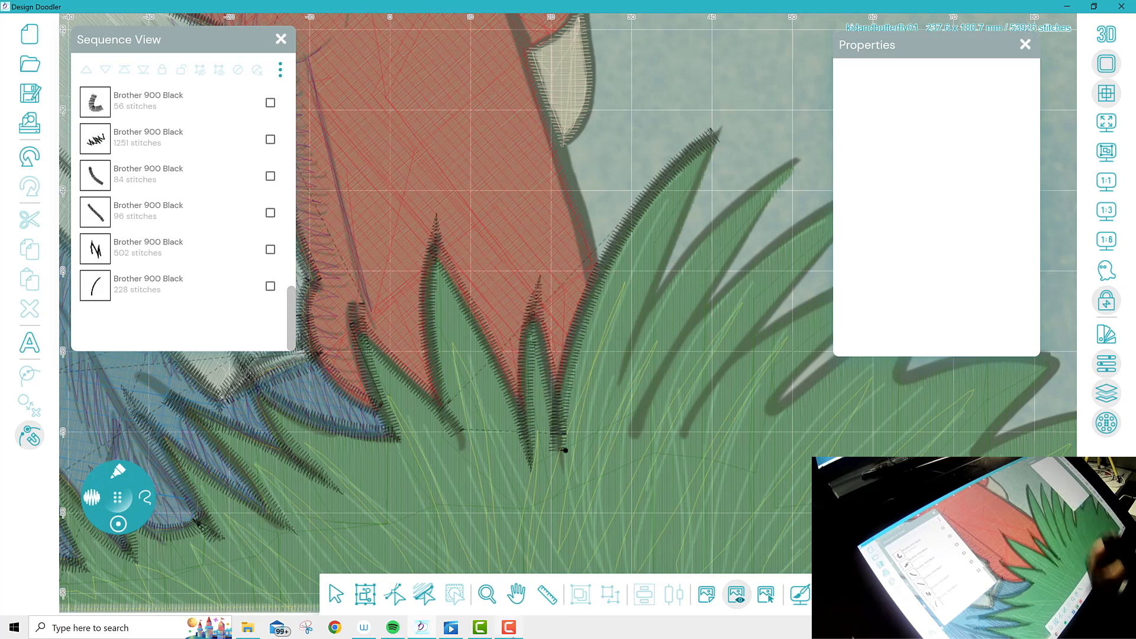
mouse_move(512, 632)
mouse_move(717, 131)
left_mouse_down()
mouse_move(618, 385)
mouse_move(704, 222)
mouse_move(816, 153)
mouse_move(708, 284)
mouse_move(636, 420)
mouse_move(718, 296)
mouse_move(834, 200)
left_mouse_up()
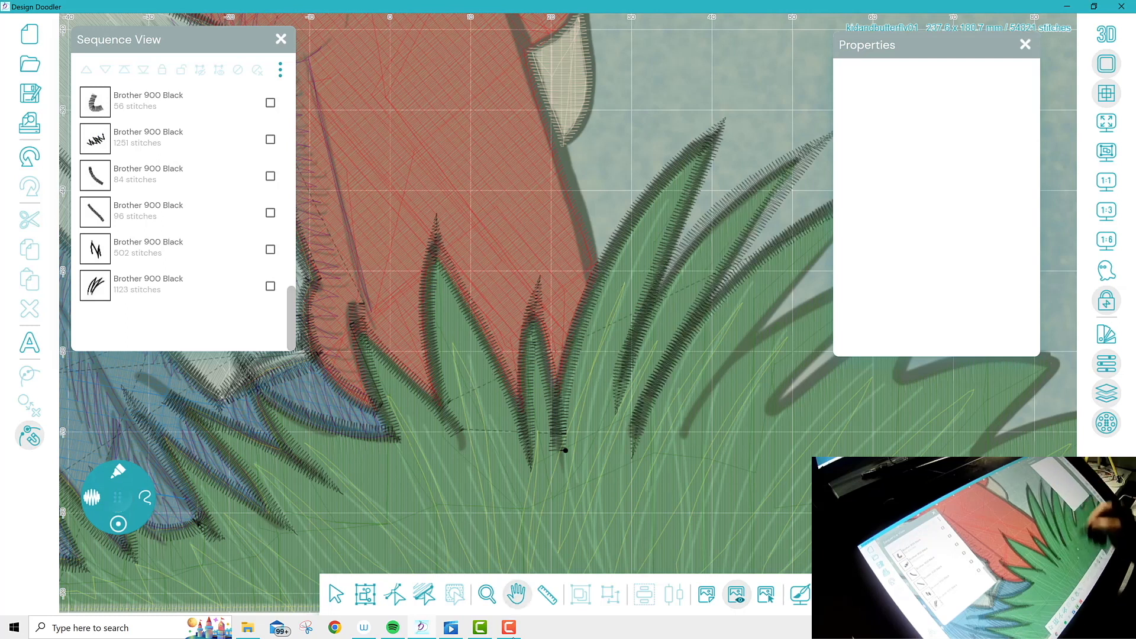
Outline the fourth tall blade and the zigzag top edge of the grass descending away from the child in black satin
mouse_move(566, 449)
left_mouse_down()
mouse_move(228, 469)
mouse_move(252, 466)
left_mouse_up()
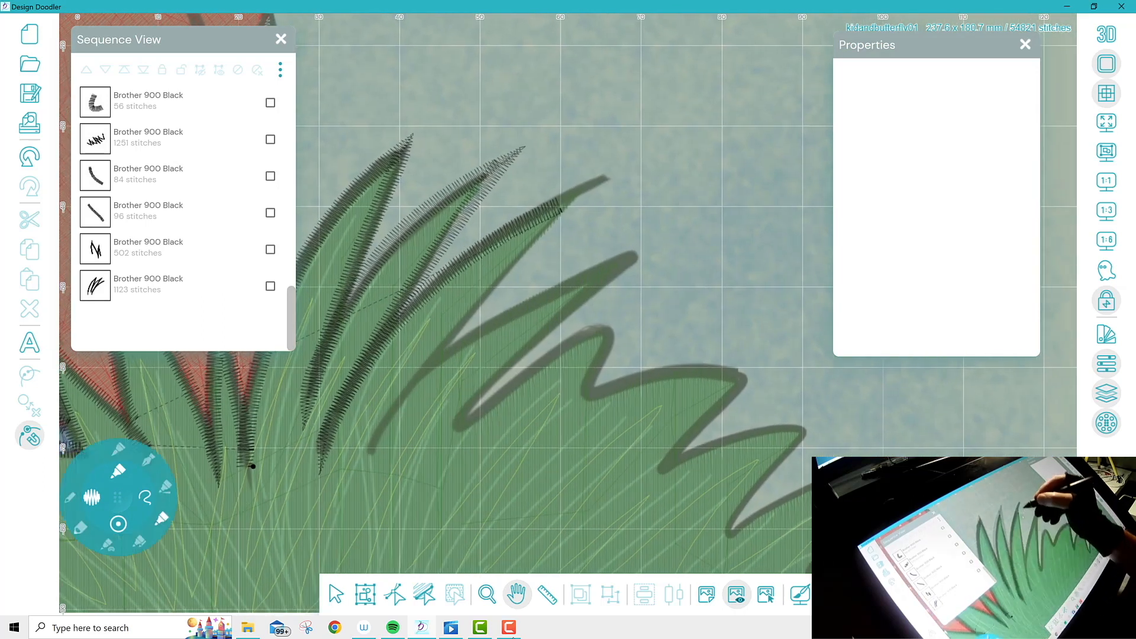
left_click(162, 519)
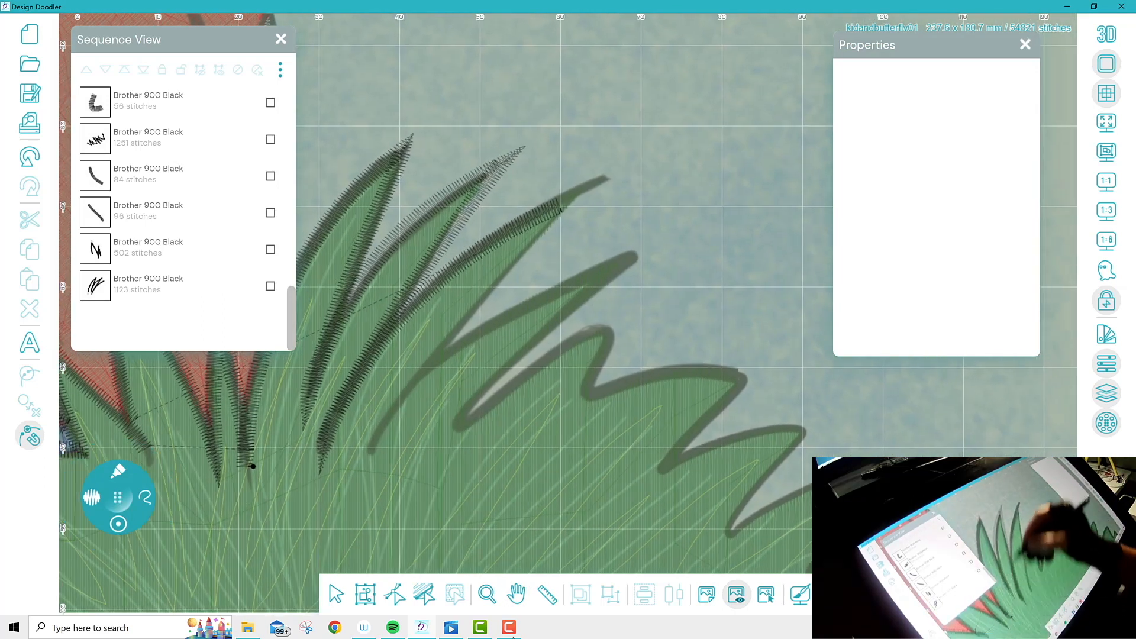
mouse_move(591, 183)
left_mouse_down()
mouse_move(507, 253)
mouse_move(370, 443)
left_mouse_up()
mouse_move(420, 391)
left_mouse_down()
mouse_move(534, 294)
mouse_move(632, 251)
mouse_move(453, 422)
mouse_move(612, 319)
mouse_move(586, 387)
mouse_move(756, 356)
mouse_move(669, 460)
mouse_move(814, 423)
mouse_move(717, 535)
mouse_move(931, 449)
left_mouse_up()
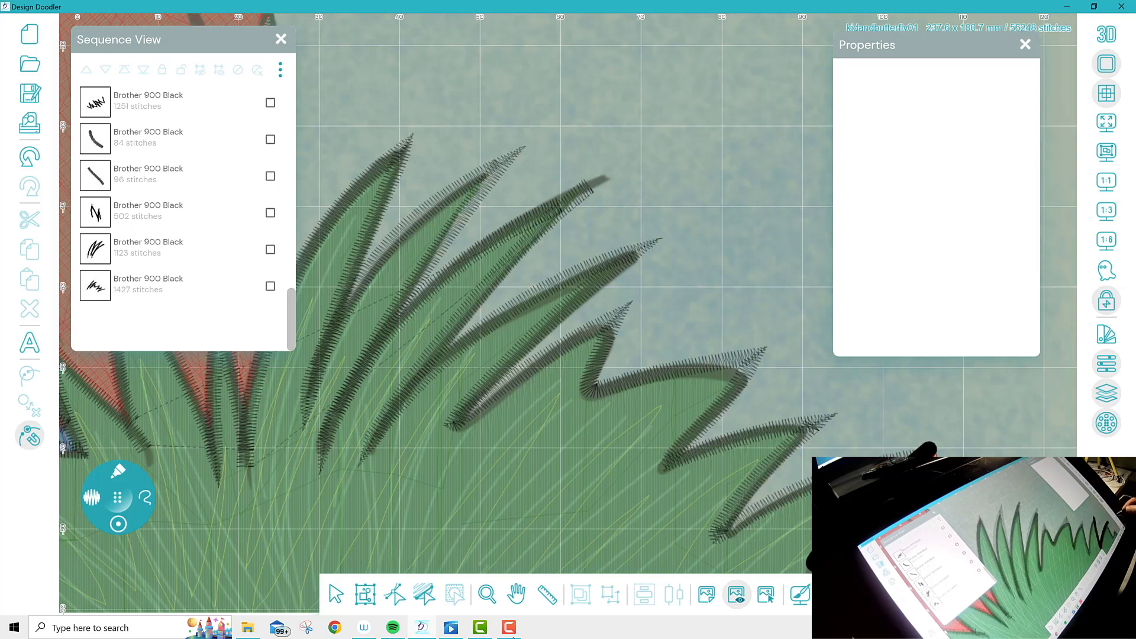
Finish the black satin outline around the last low blades and the short vertical edge at the grass's far end
left_click(516, 594)
left_click_drag(683, 362, 508, 82)
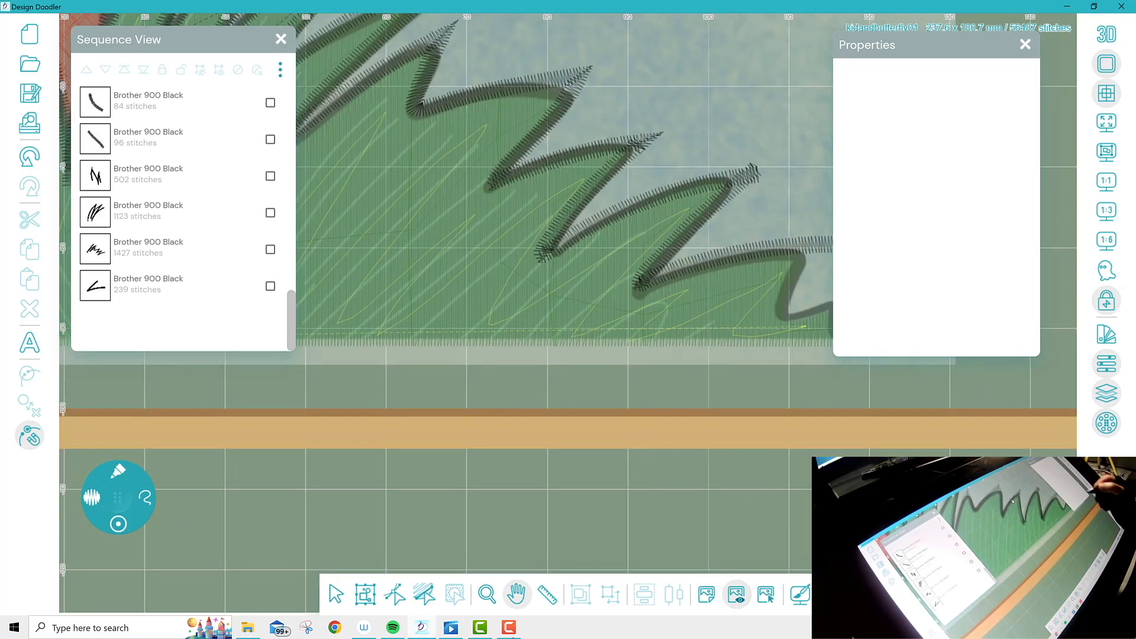
left_click_drag(837, 236, 703, 255)
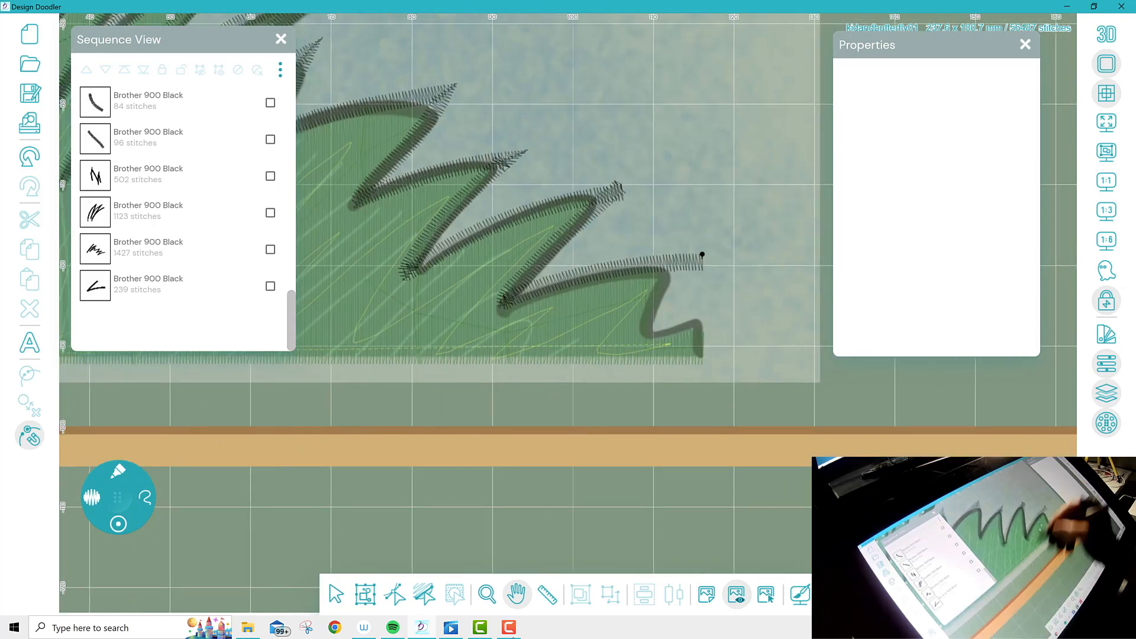
mouse_move(703, 256)
left_mouse_down()
mouse_move(687, 260)
mouse_move(648, 328)
mouse_move(706, 319)
mouse_move(699, 365)
left_mouse_up()
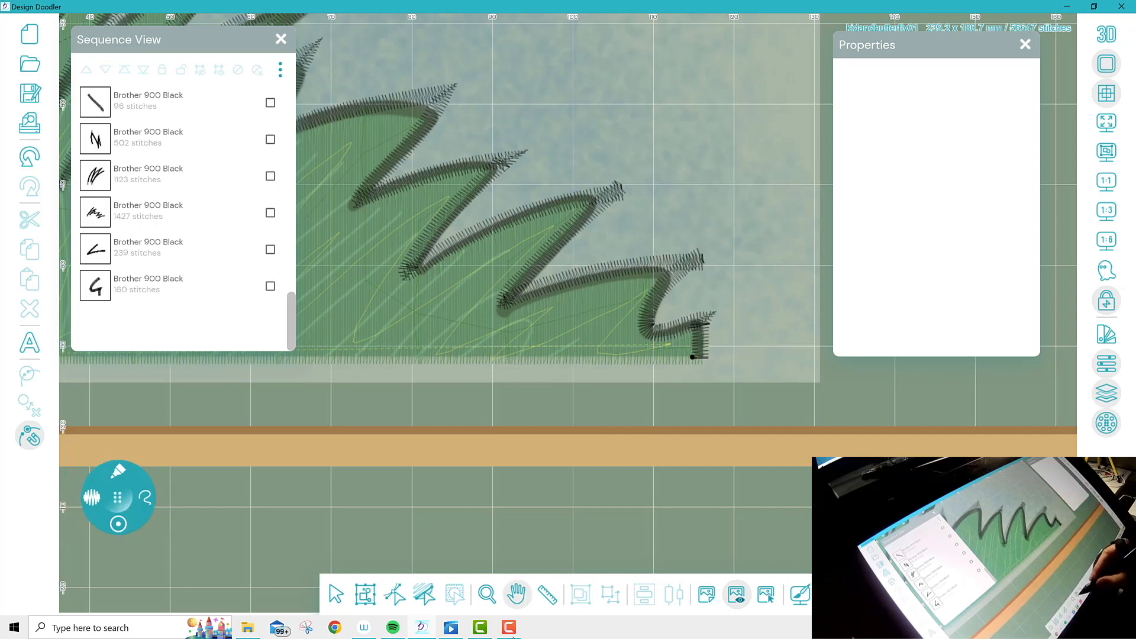
Outline the shirt's back edge, the rear sleeve's hem and the bare arm below it in black satin
left_click_drag(355, 148, 728, 420)
left_click_drag(533, 267, 809, 360)
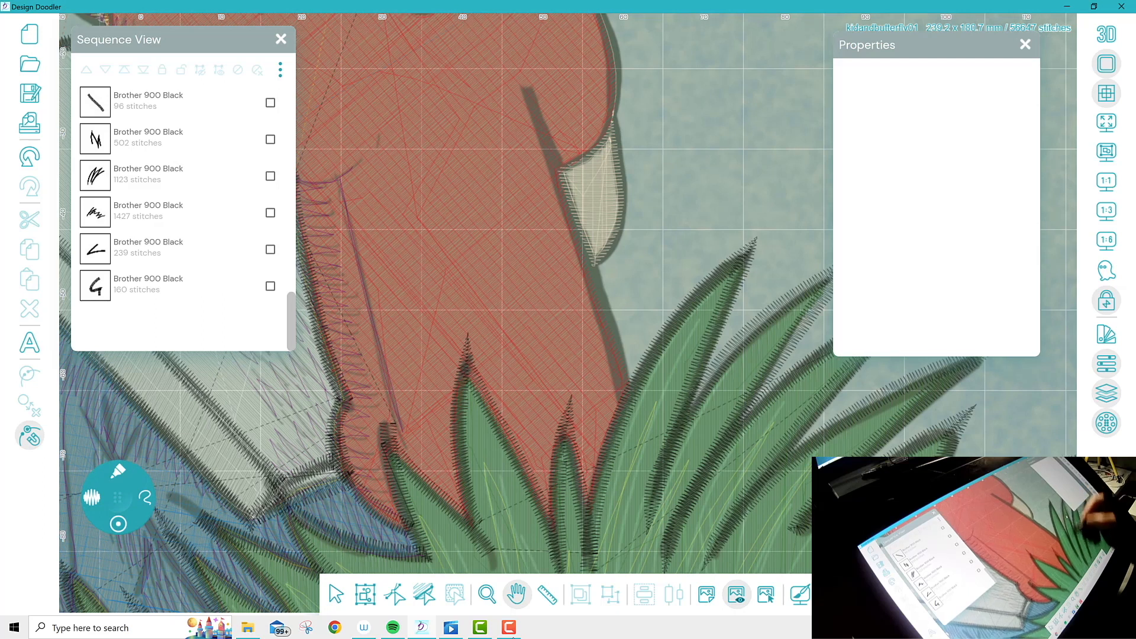
left_click(118, 471)
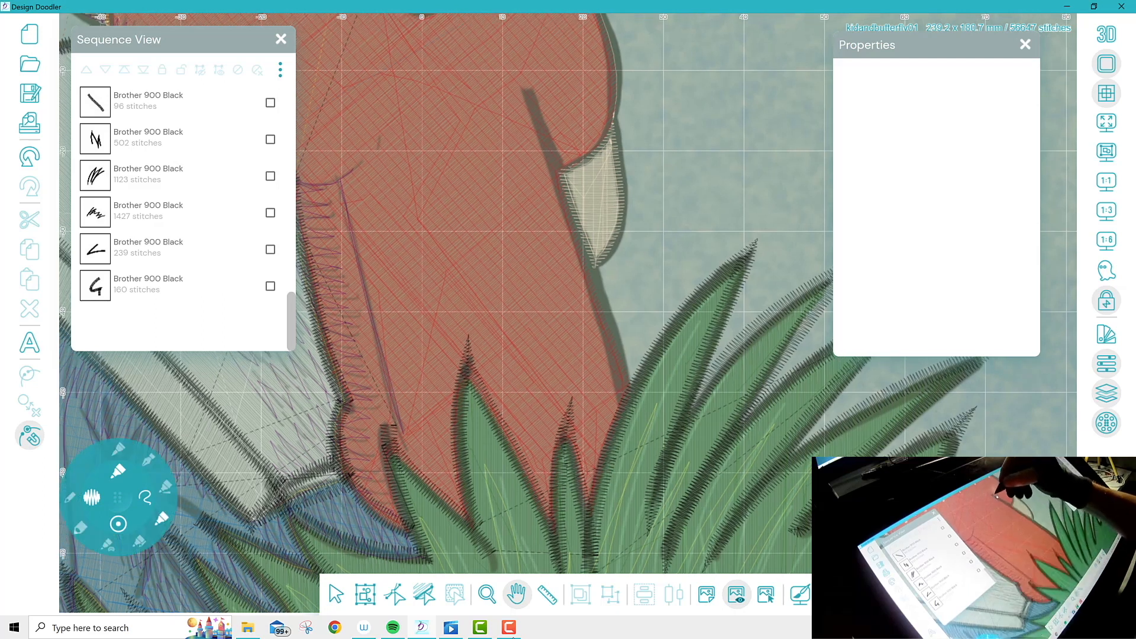
left_click(162, 519)
left_click_drag(523, 89, 631, 406)
mouse_move(556, 170)
left_mouse_down()
mouse_move(619, 112)
mouse_move(623, 177)
mouse_move(610, 245)
mouse_move(593, 267)
left_mouse_up()
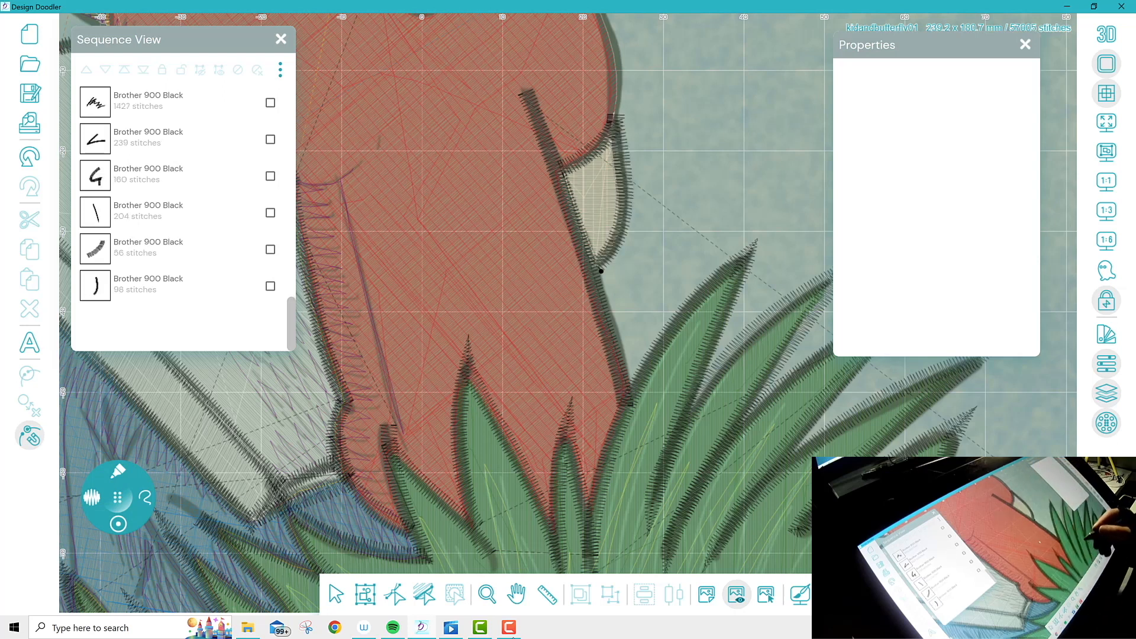
Examine the black outlines across the whole design, then around the shirt, drawing pad and grass up close
left_click(487, 594)
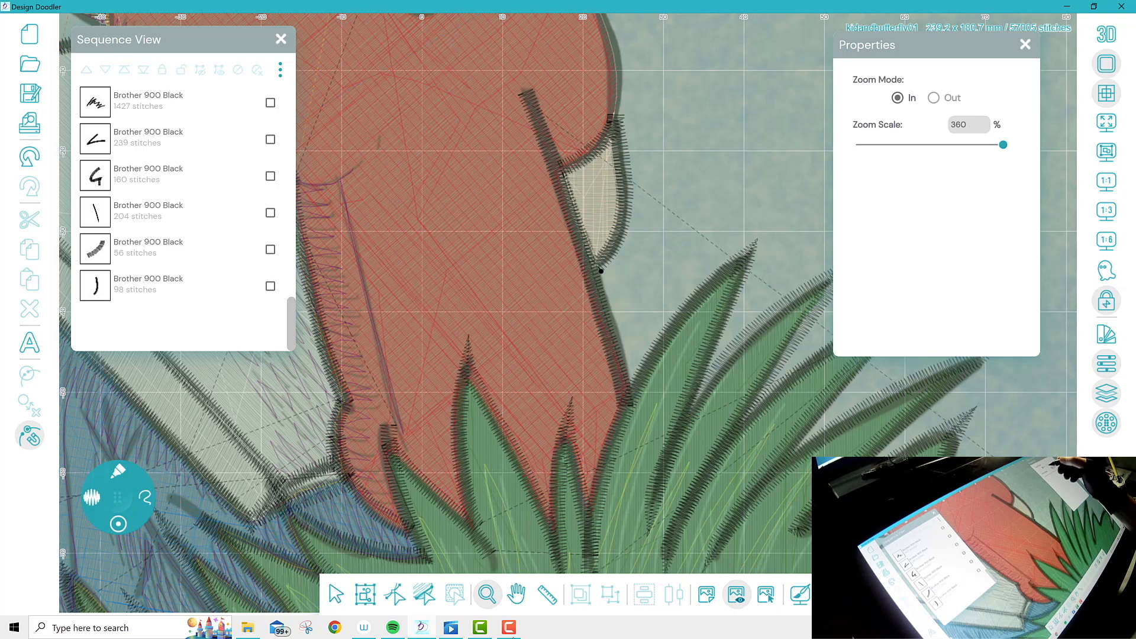
left_click(601, 276)
left_click(603, 293)
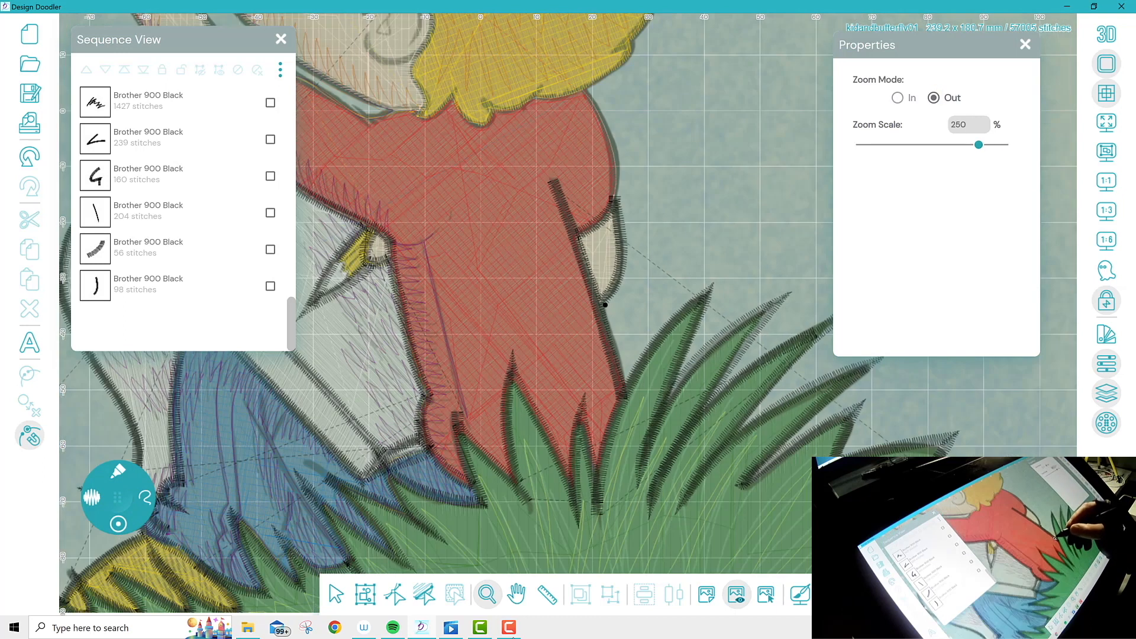
left_click(607, 317)
left_click(606, 317)
left_click(616, 332)
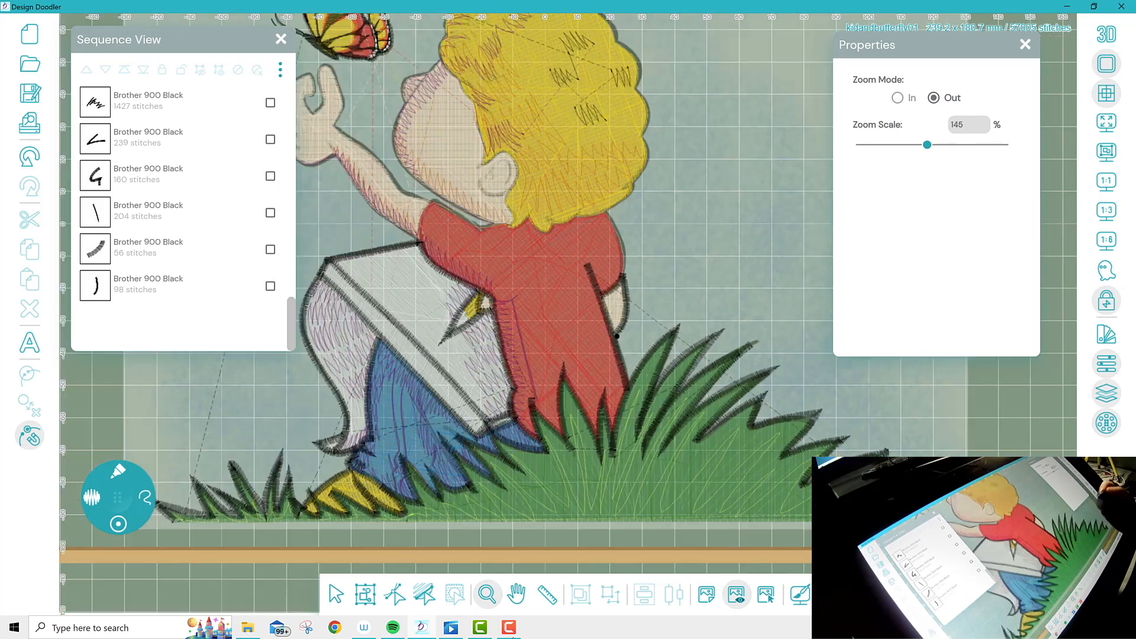
left_click(625, 345)
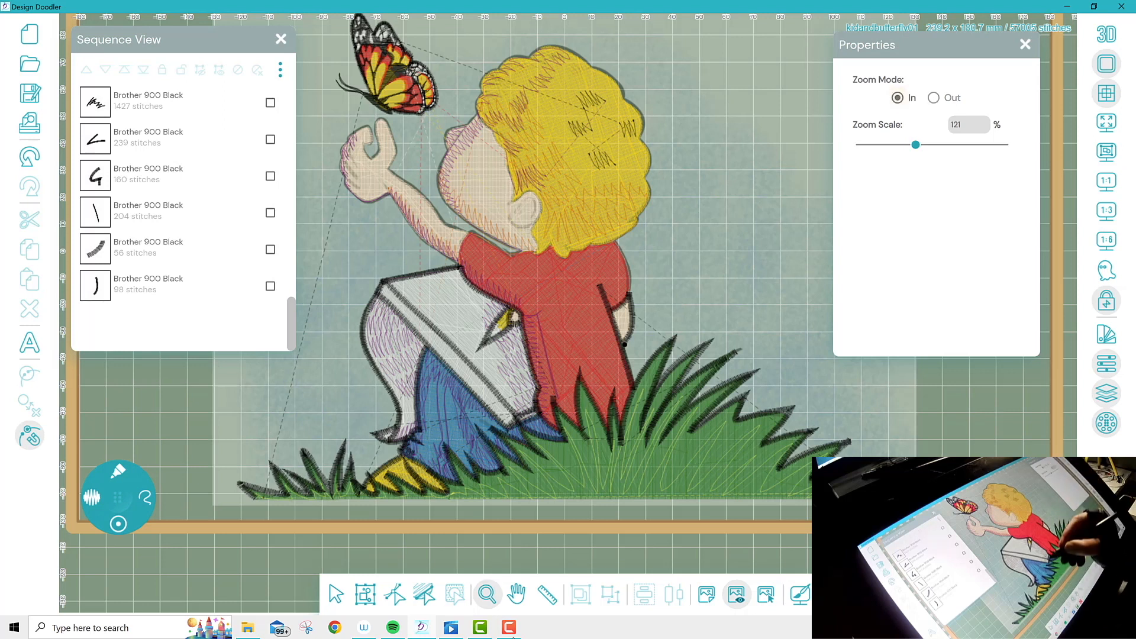
left_click(474, 420)
left_click(474, 421)
left_click(474, 421)
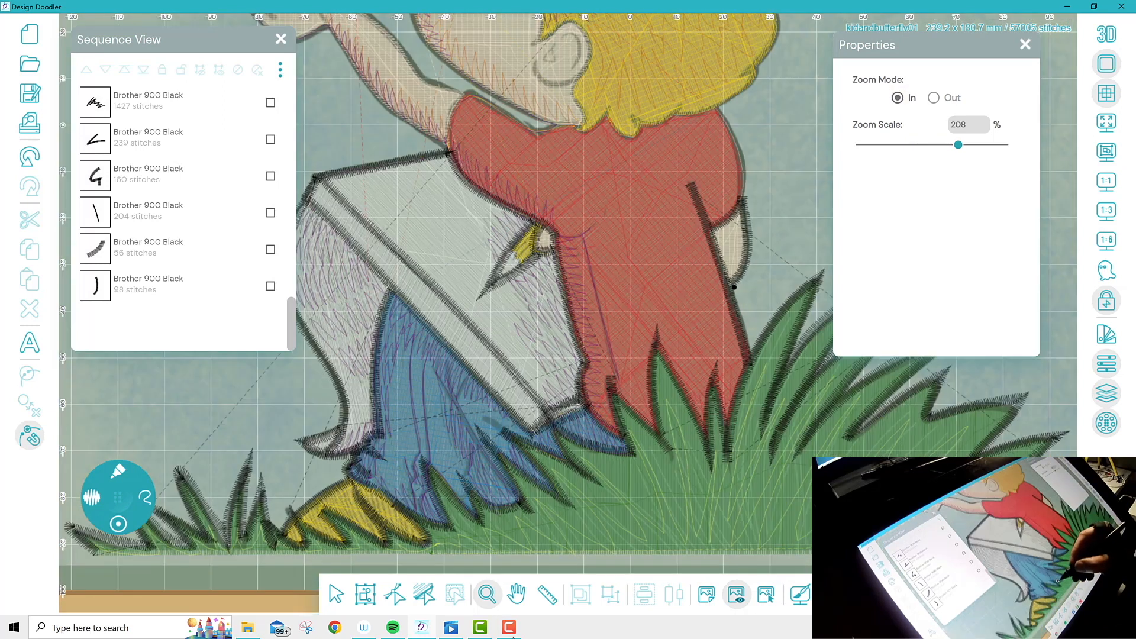
Draw a long black satin fold line down the blue trousers and two short creases beside it
left_click(474, 421)
left_click(118, 471)
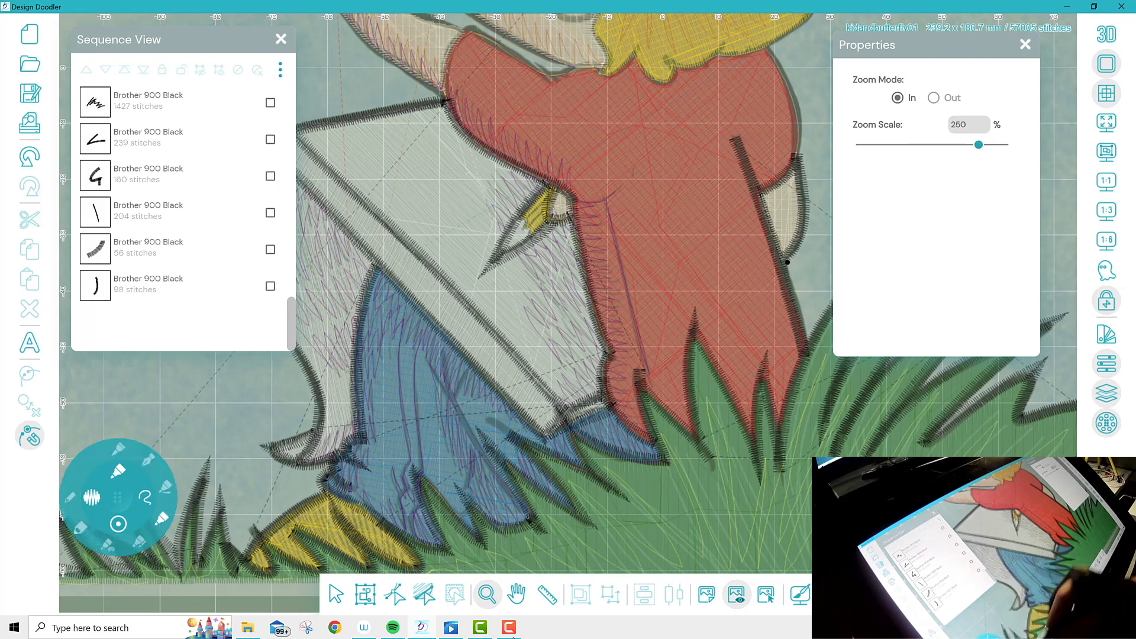
left_click(161, 519)
left_click_drag(426, 359, 493, 458)
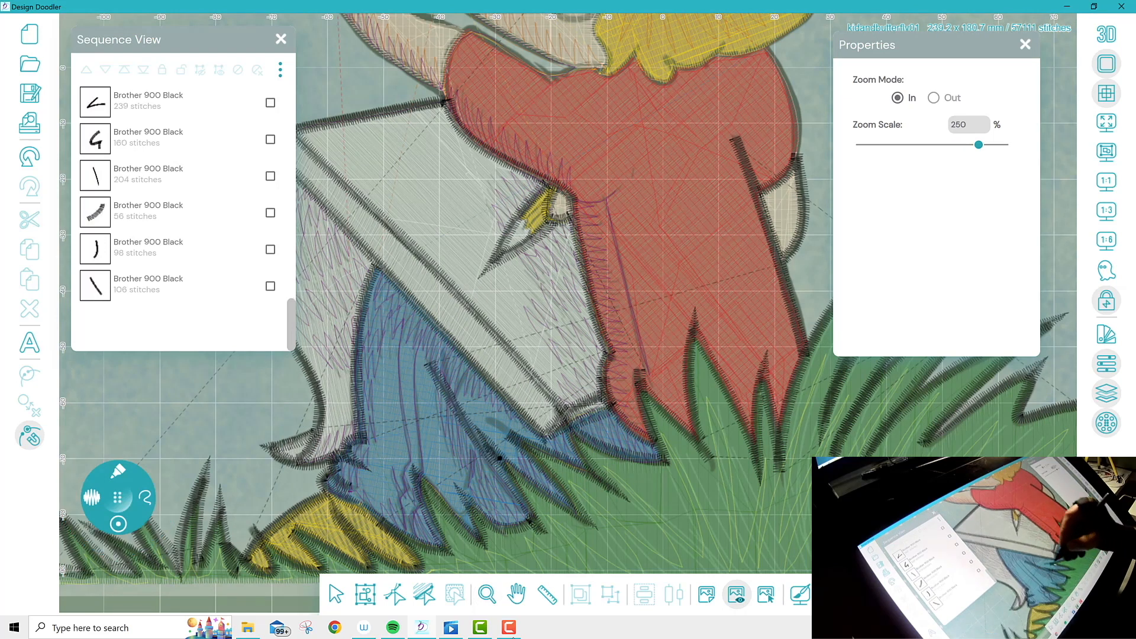
left_click_drag(460, 374, 454, 398)
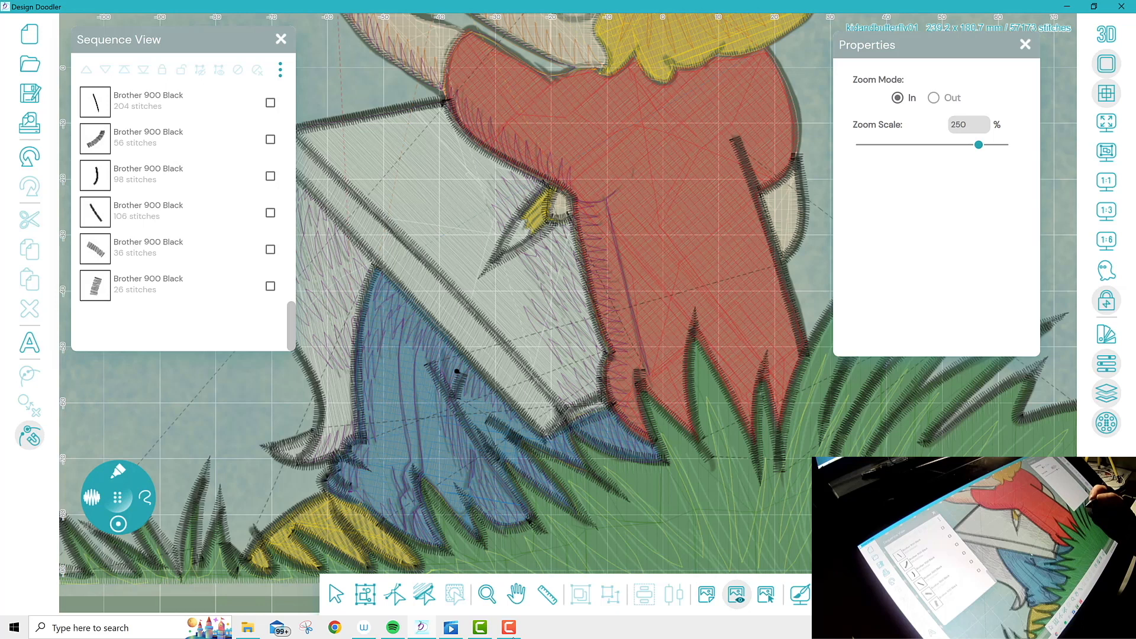
Outline the ear's upper and back edge and the entire scalloped contour of the blond hair in black satin
key("h")
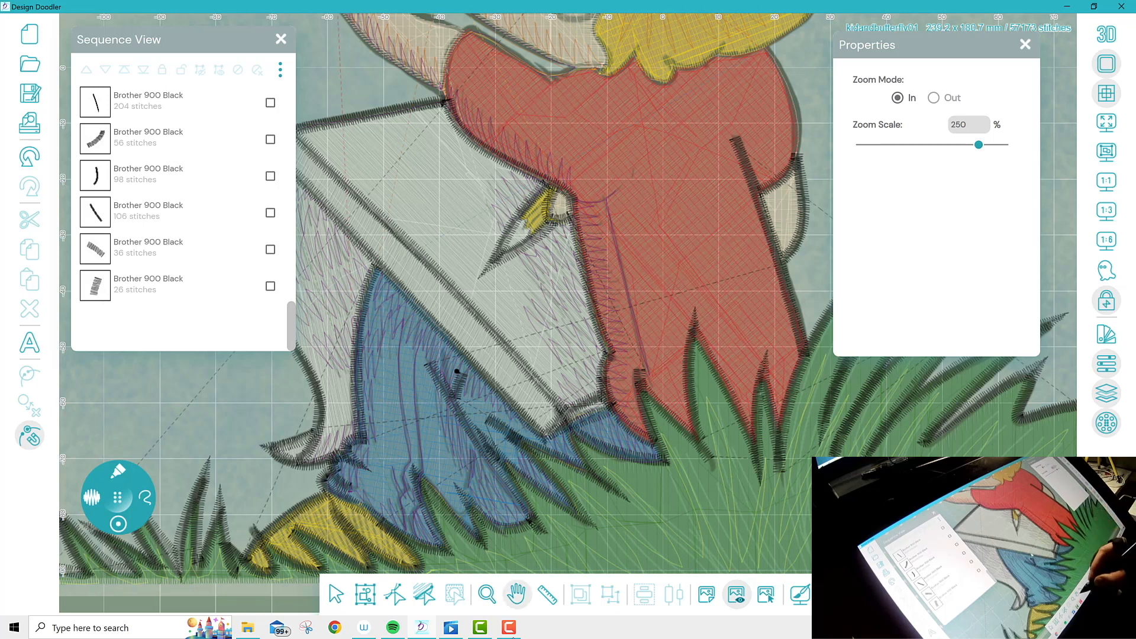
left_click_drag(666, 109, 628, 517)
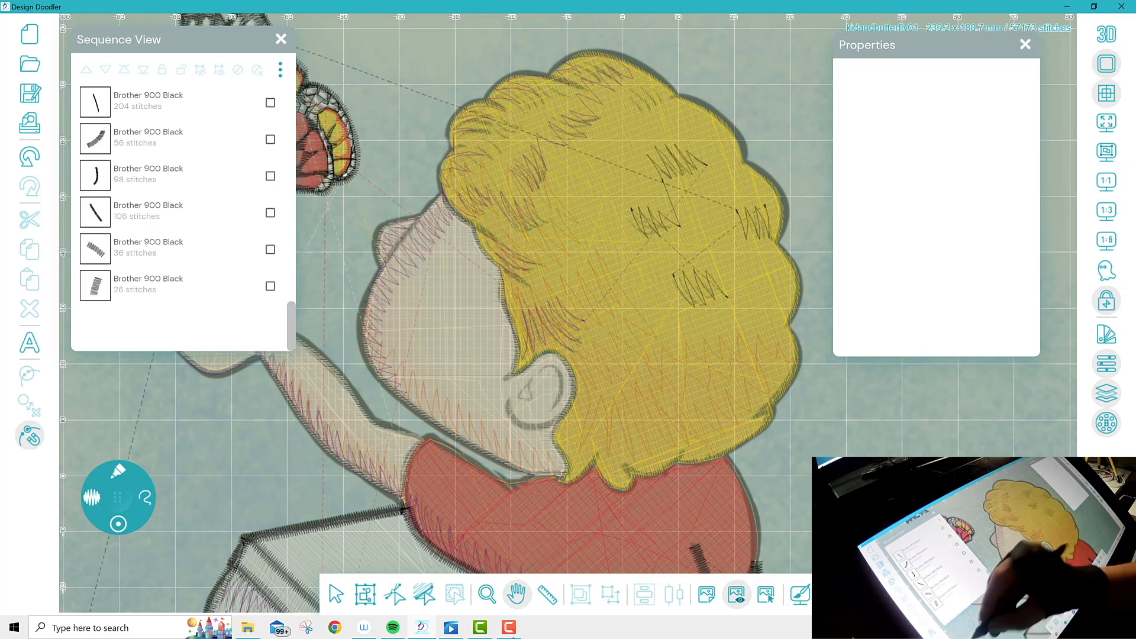
left_click(118, 498)
left_click(165, 487)
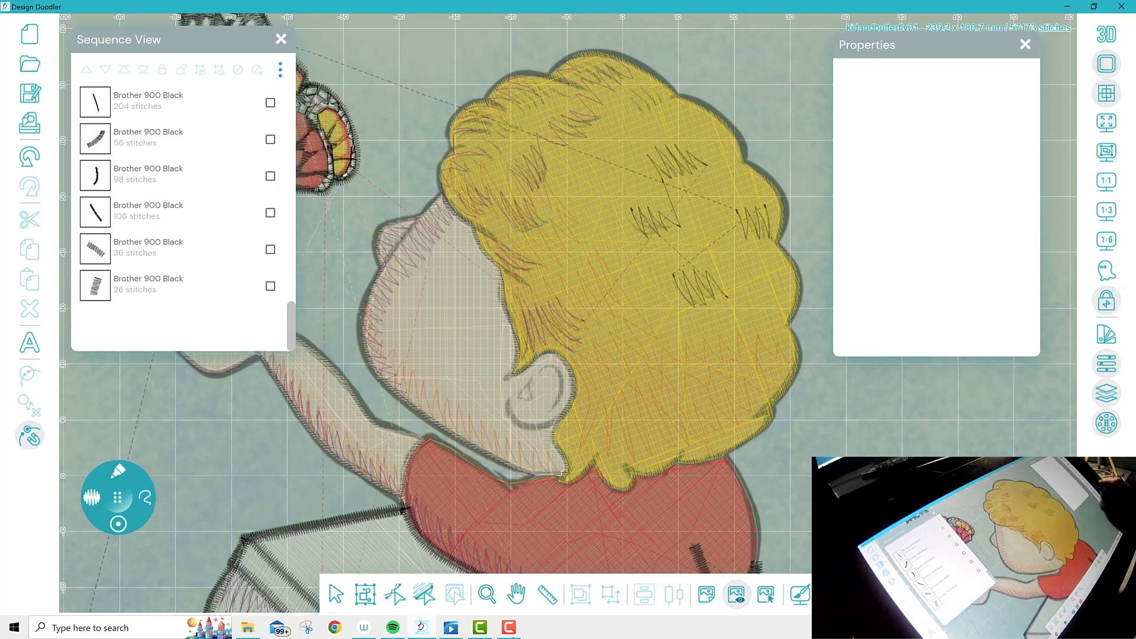
left_click_drag(532, 361, 508, 377)
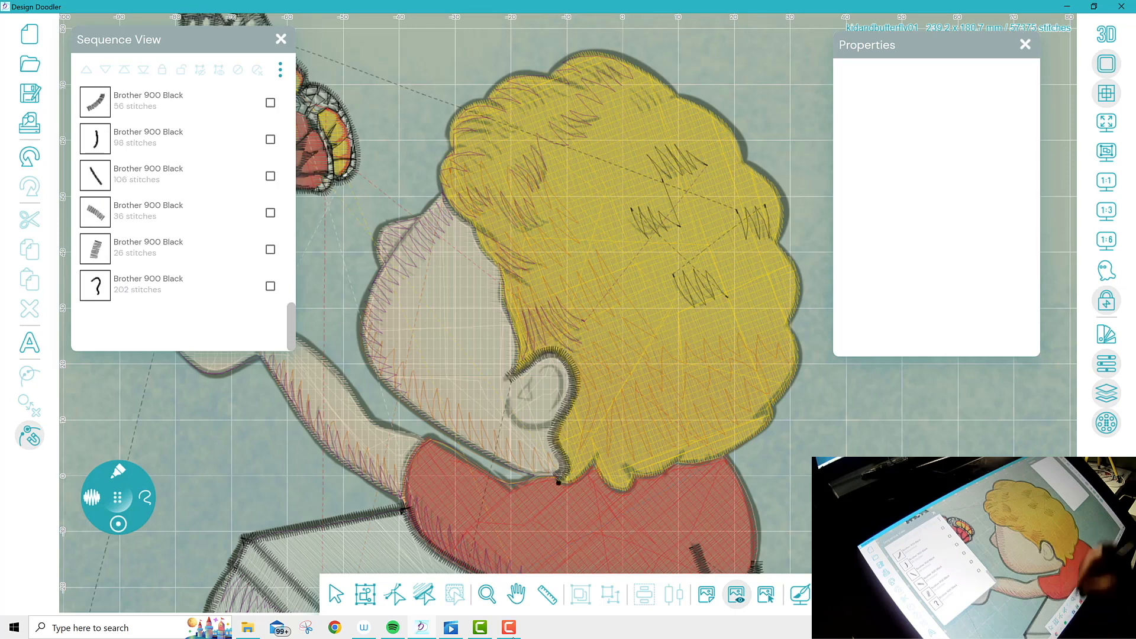
mouse_move(559, 482)
left_mouse_down()
mouse_move(589, 473)
mouse_move(592, 454)
mouse_move(603, 480)
mouse_move(629, 470)
mouse_move(651, 479)
mouse_move(678, 455)
mouse_move(725, 451)
mouse_move(757, 431)
mouse_move(805, 344)
mouse_move(804, 273)
left_mouse_up()
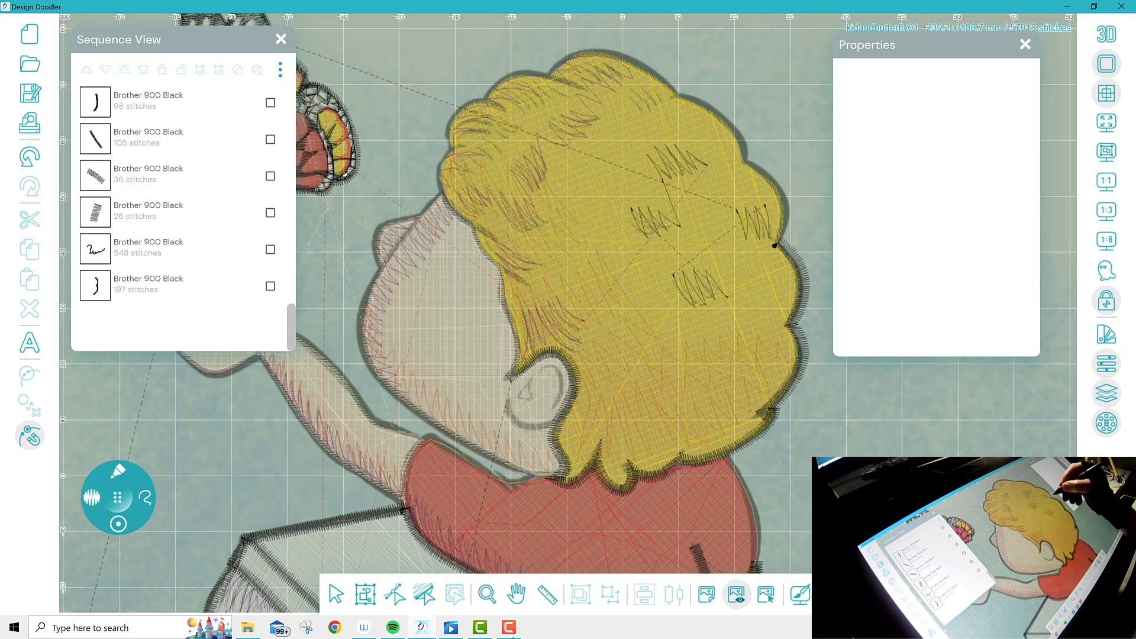
mouse_move(776, 244)
left_mouse_down()
mouse_move(791, 218)
mouse_move(781, 181)
mouse_move(744, 166)
mouse_move(710, 105)
mouse_move(674, 101)
mouse_move(621, 56)
mouse_move(502, 76)
mouse_move(481, 103)
mouse_move(490, 105)
mouse_move(447, 125)
mouse_move(457, 147)
mouse_move(441, 173)
mouse_move(504, 291)
mouse_move(515, 371)
left_mouse_up()
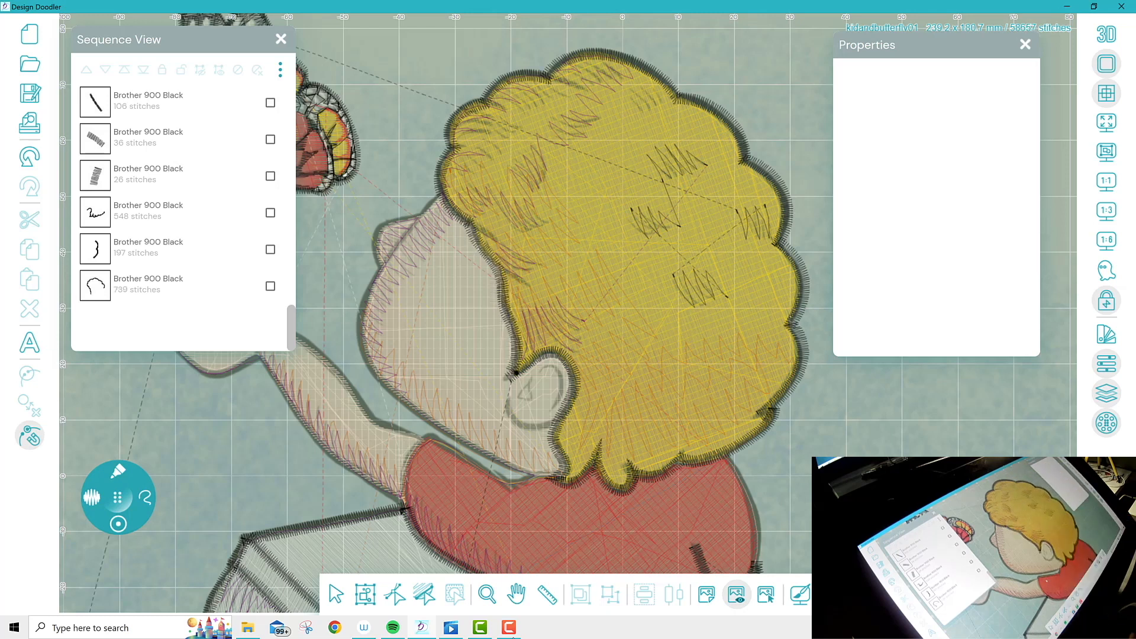
Outline the face and jaw in black satin from the hairline to the neck, and undo the stroke along the shirt's neckline
mouse_move(442, 190)
left_mouse_down()
mouse_move(372, 286)
mouse_move(367, 359)
mouse_move(448, 436)
mouse_move(538, 476)
mouse_move(512, 486)
mouse_move(425, 437)
mouse_move(404, 508)
left_mouse_up()
mouse_move(493, 625)
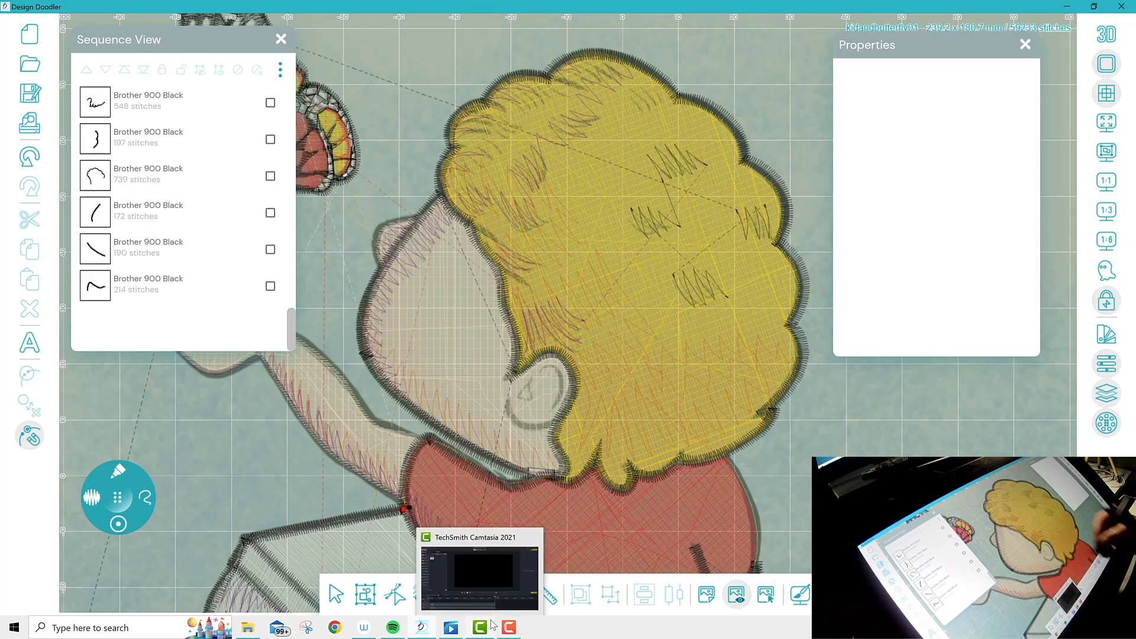
key("ctrl+z")
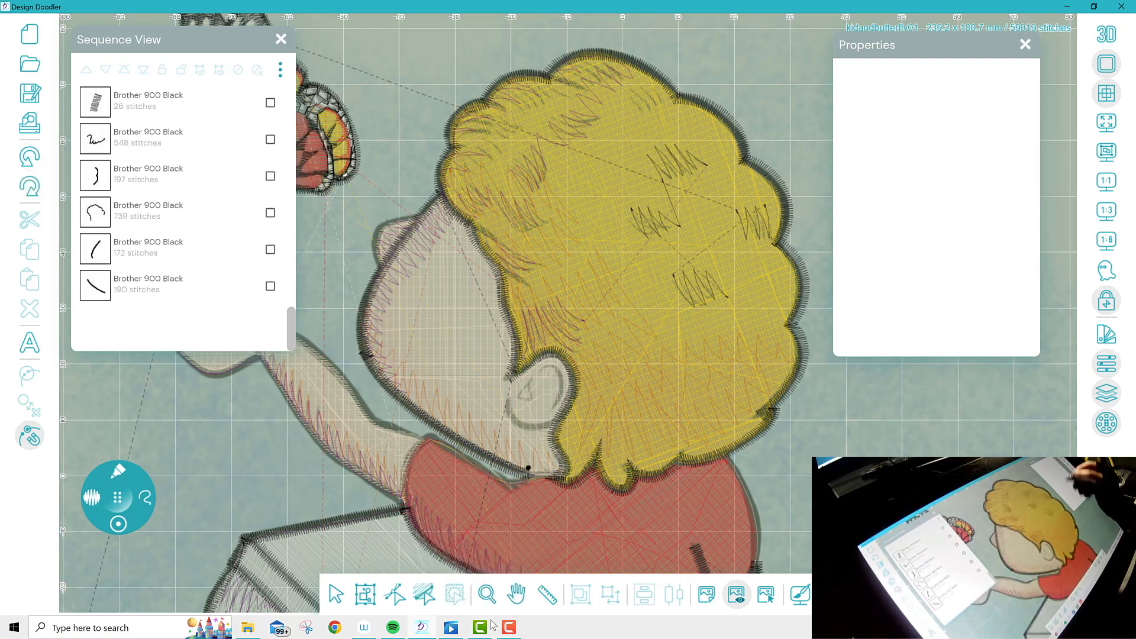
Outline the shirt's neckline below the neck, the shoulder and the front sleeve's hem in black satin
left_click(487, 594)
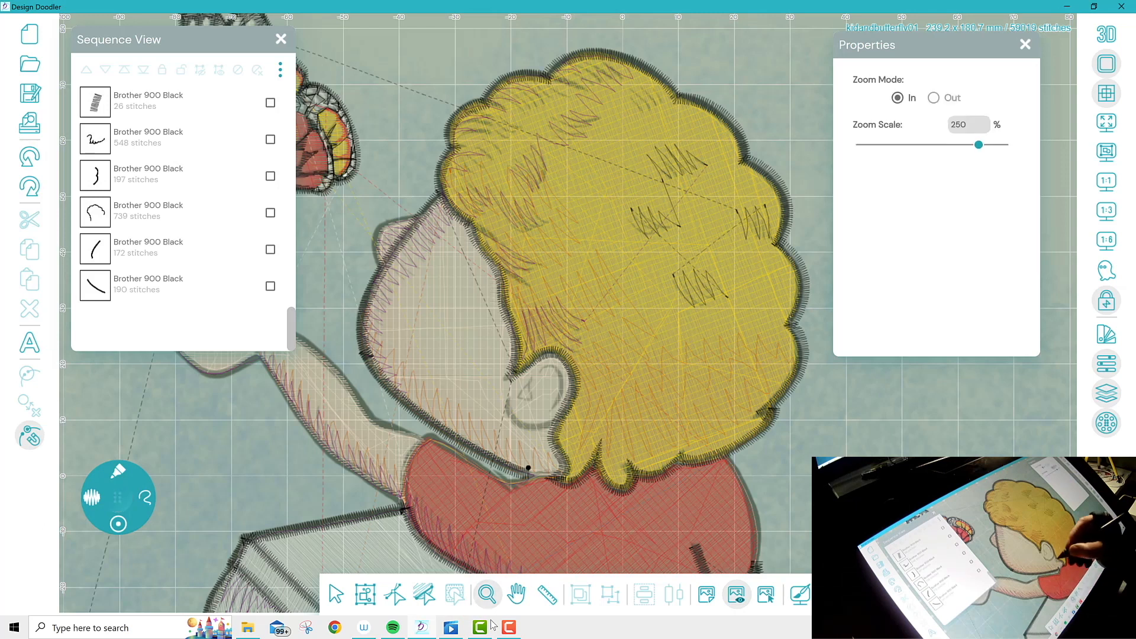
left_click(541, 437)
left_click(540, 437)
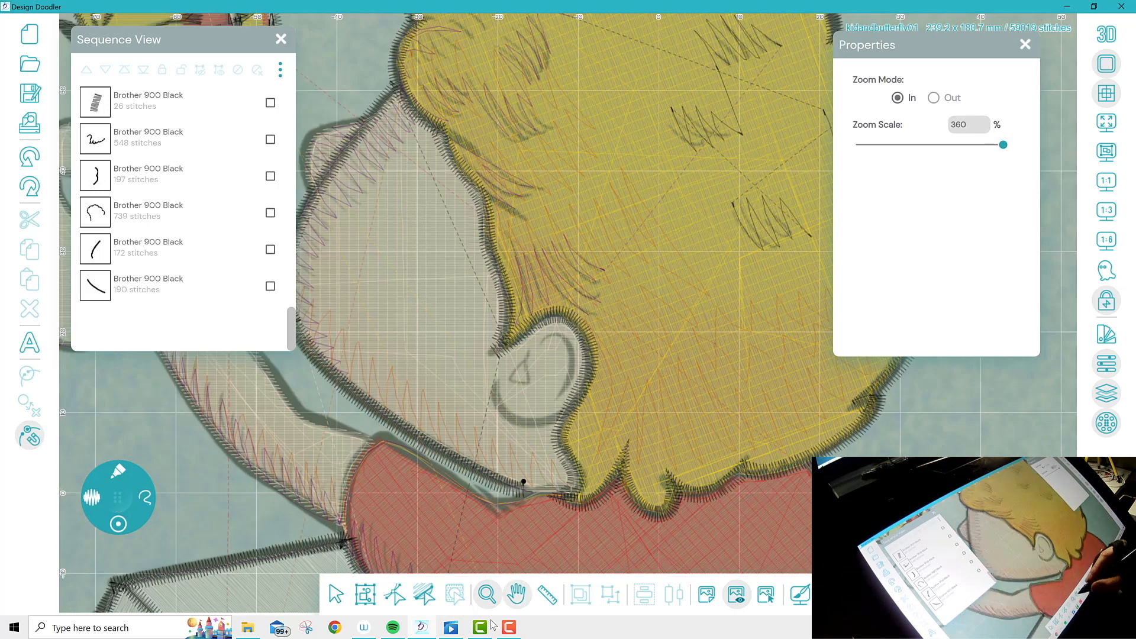
left_click(517, 594)
left_click_drag(669, 373, 774, 298)
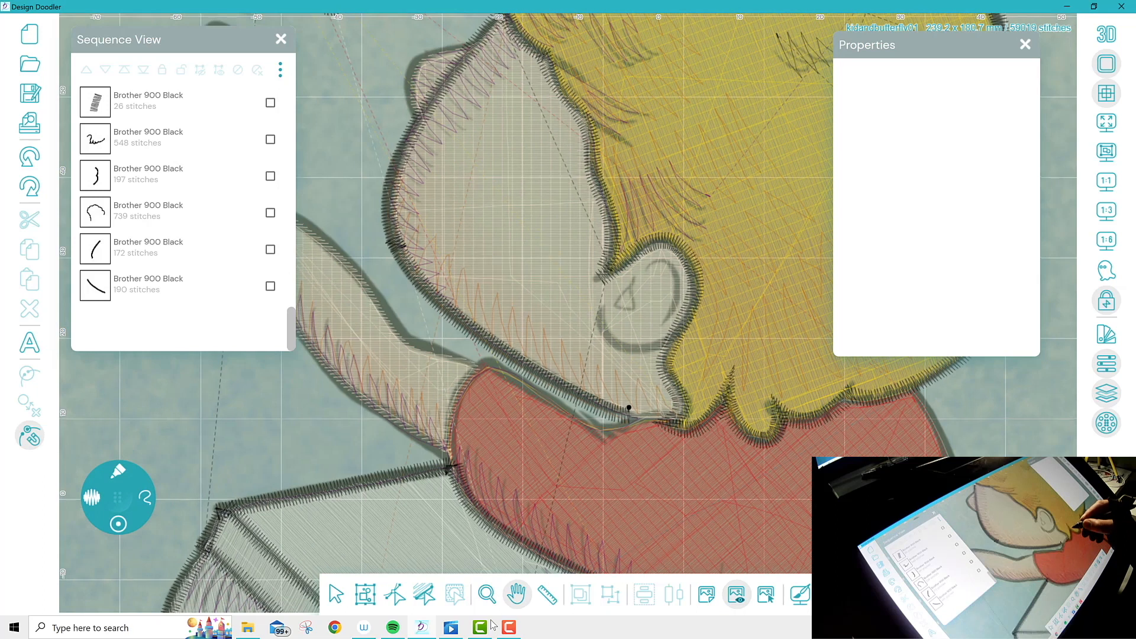
left_click(119, 471)
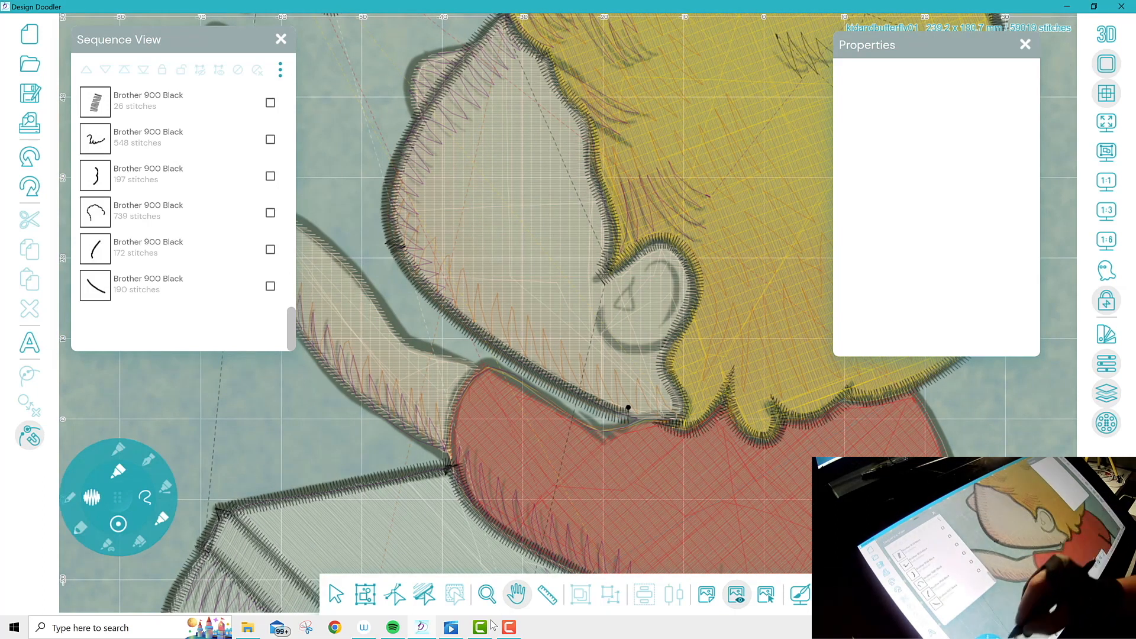
left_click(162, 519)
mouse_move(682, 423)
left_mouse_down()
mouse_move(636, 416)
mouse_move(610, 434)
left_mouse_up()
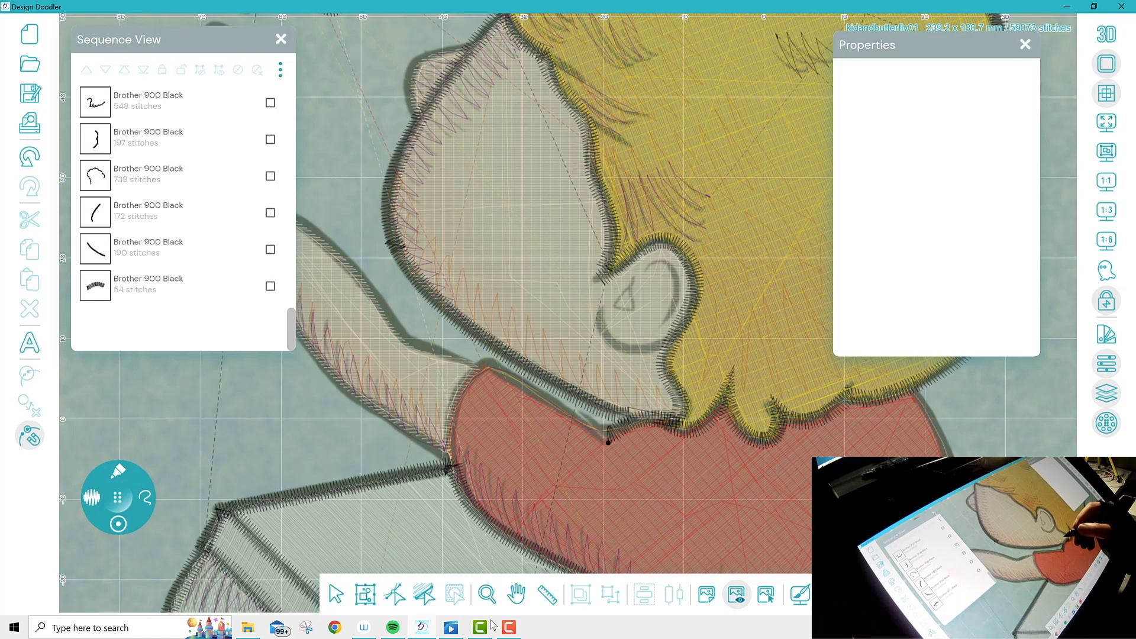
mouse_move(609, 439)
left_mouse_down()
mouse_move(484, 360)
mouse_move(448, 416)
mouse_move(450, 468)
left_mouse_up()
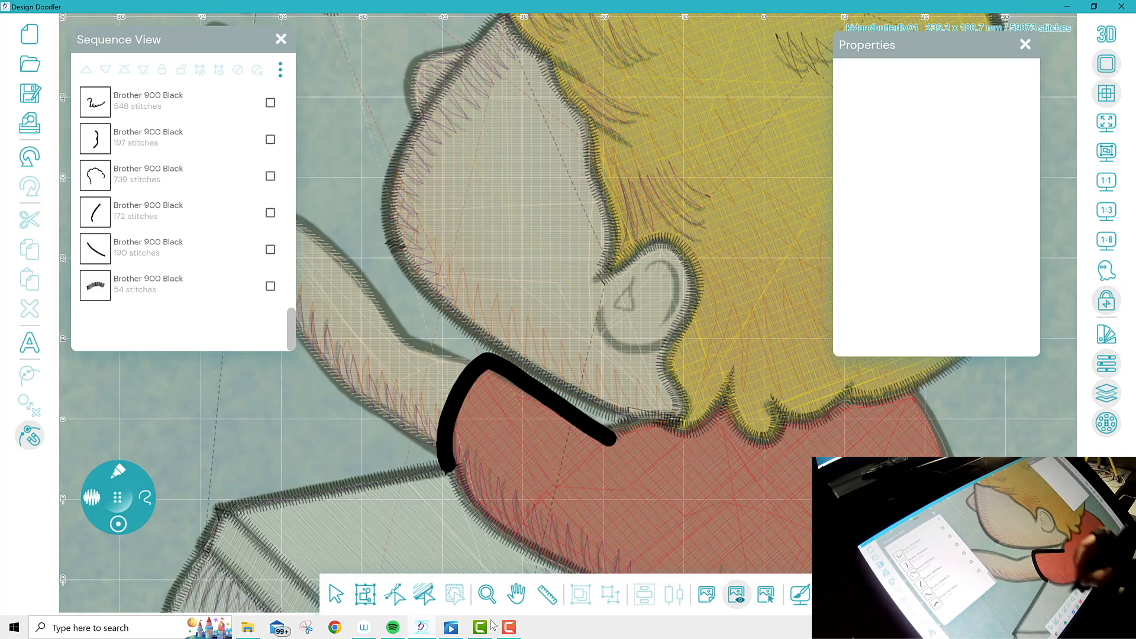
Outline the nose and the ear's lower edge in black satin
mouse_move(502, 628)
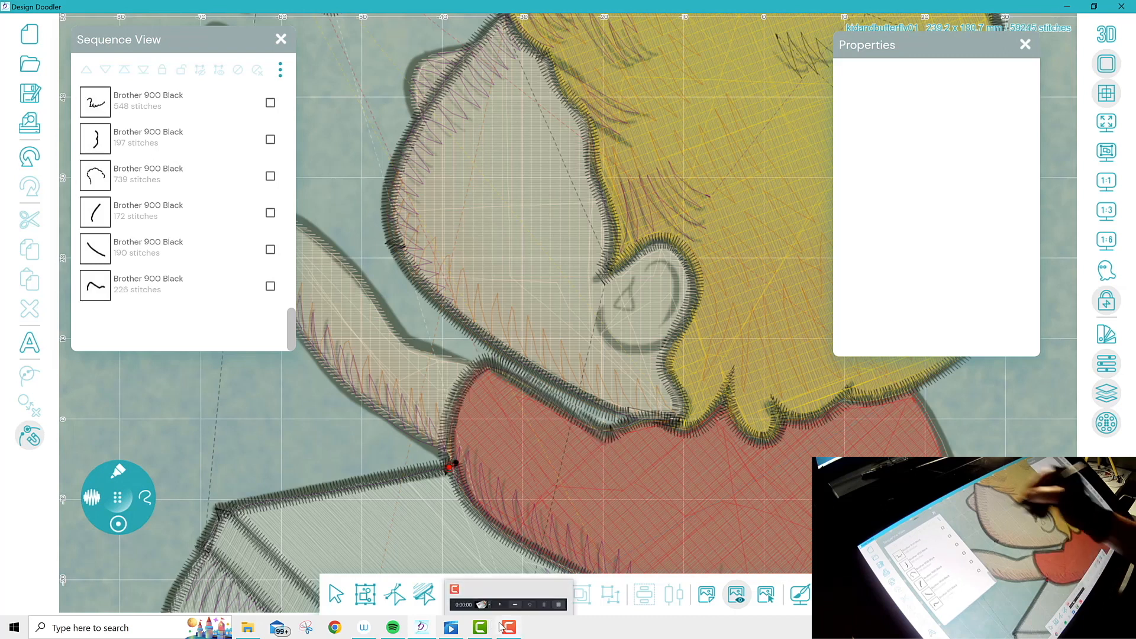
mouse_move(480, 40)
left_mouse_down()
mouse_move(408, 64)
mouse_move(422, 122)
left_mouse_up()
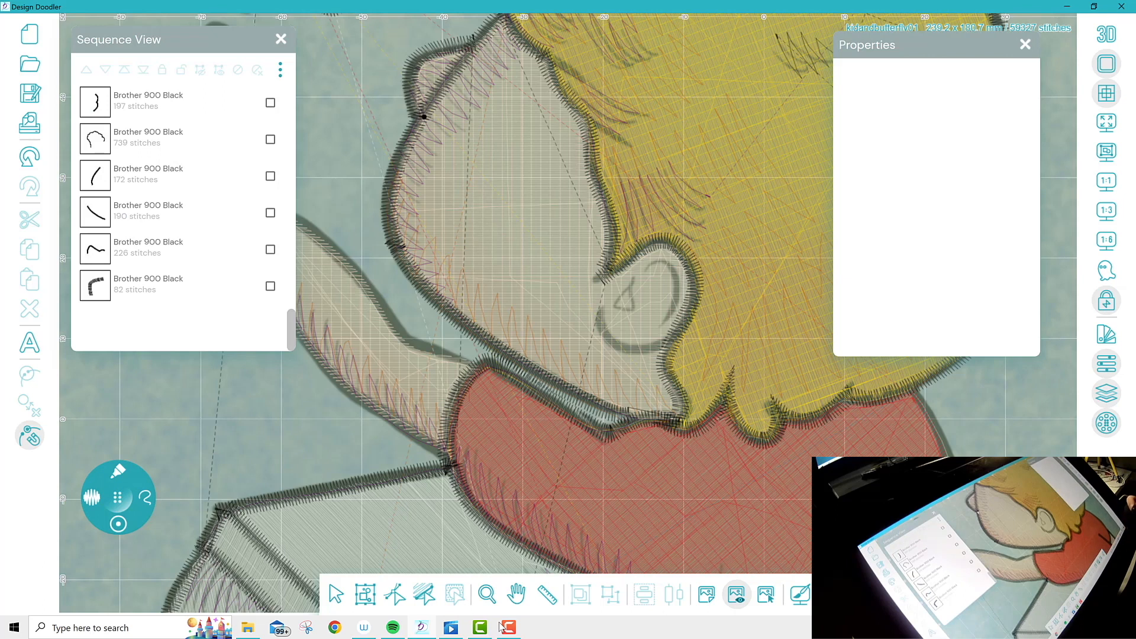
mouse_move(598, 307)
left_mouse_down()
mouse_move(615, 350)
mouse_move(661, 343)
left_mouse_up()
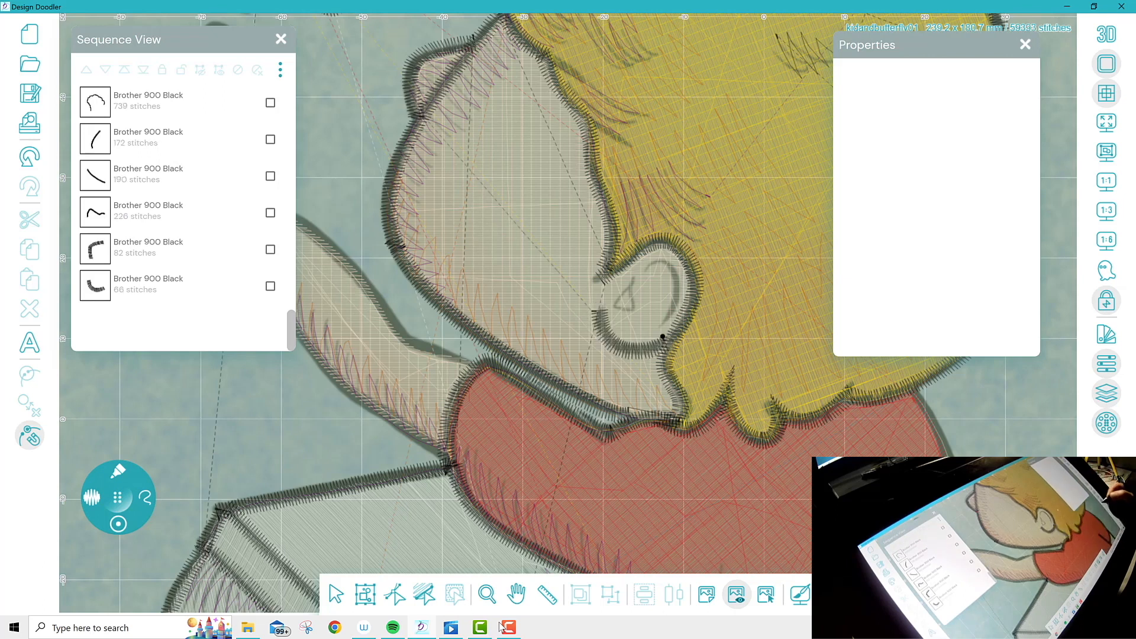
Outline the raised arm's upper and lower edges and the whole hand with its fingers in black satin
left_click_drag(663, 336, 878, 390)
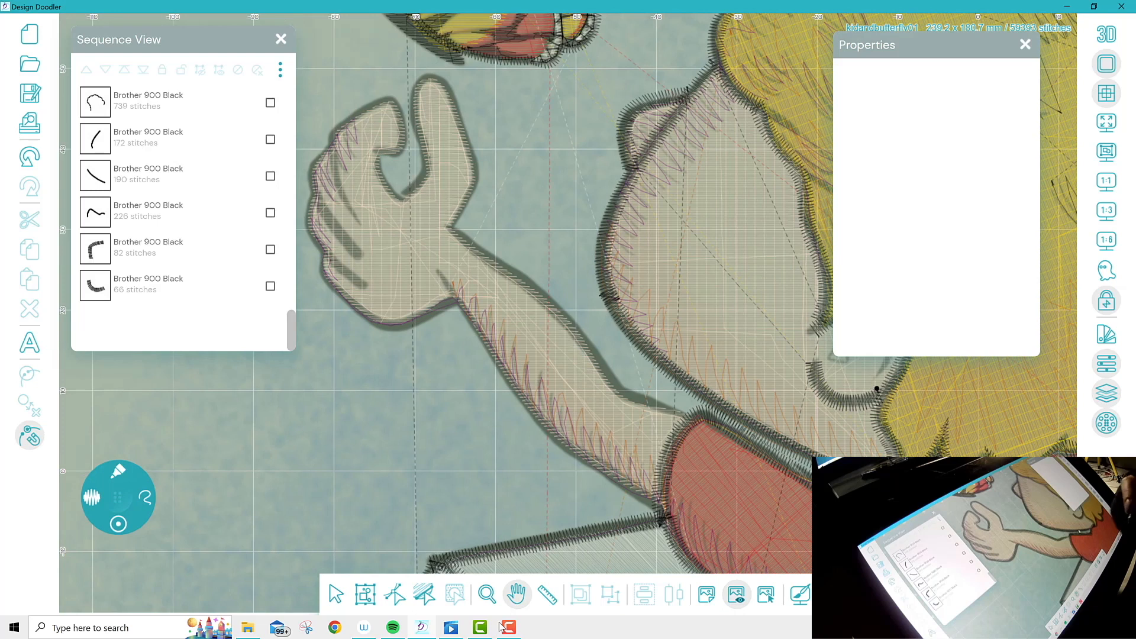
left_click(118, 471)
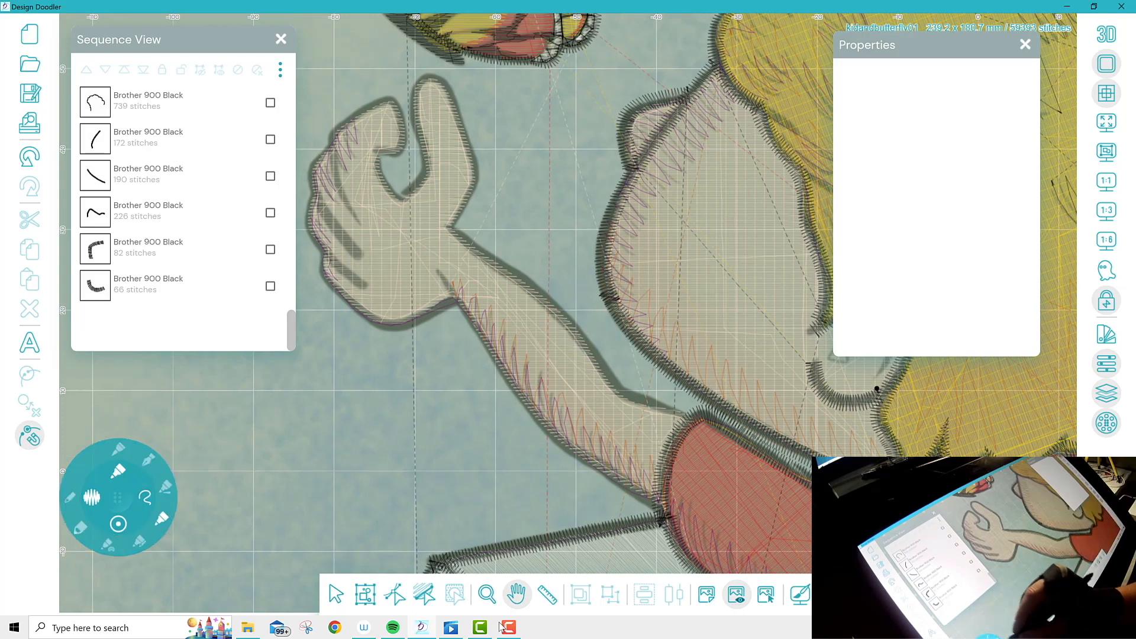
left_click(162, 519)
mouse_move(699, 418)
left_mouse_down()
mouse_move(634, 397)
mouse_move(539, 288)
mouse_move(449, 220)
mouse_move(451, 230)
left_mouse_up()
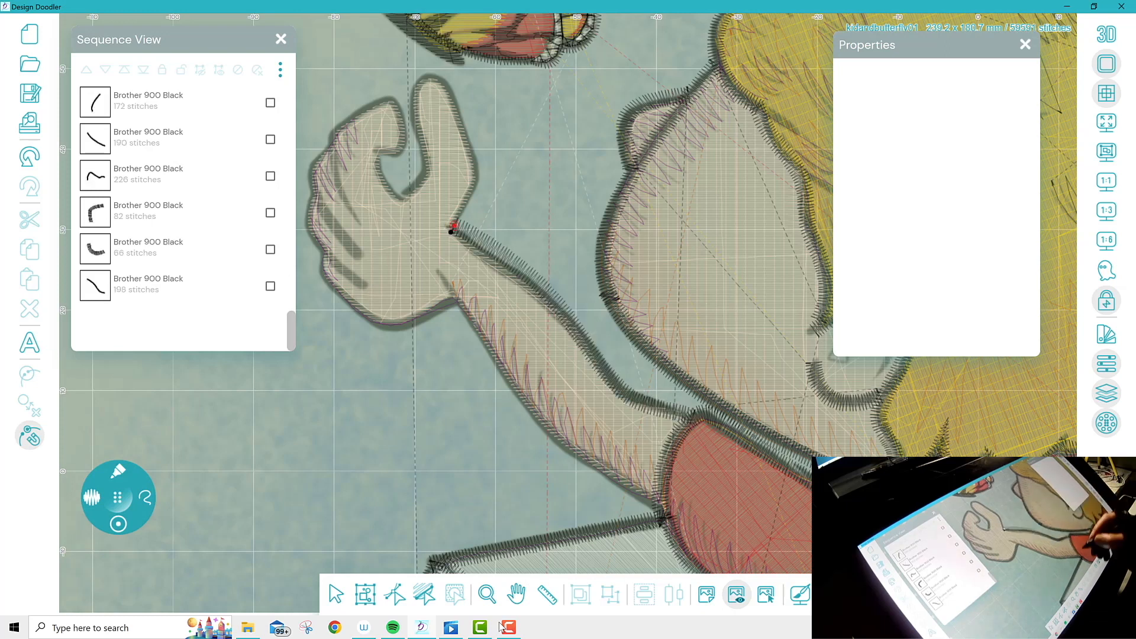
mouse_move(668, 508)
left_mouse_down()
mouse_move(554, 435)
mouse_move(456, 297)
mouse_move(395, 324)
mouse_move(336, 293)
mouse_move(303, 222)
mouse_move(310, 169)
mouse_move(348, 118)
mouse_move(391, 99)
mouse_move(401, 149)
mouse_move(379, 154)
mouse_move(382, 170)
mouse_move(399, 193)
mouse_move(416, 186)
mouse_move(425, 165)
mouse_move(415, 97)
mouse_move(434, 77)
mouse_move(465, 126)
mouse_move(474, 169)
mouse_move(454, 229)
left_mouse_up()
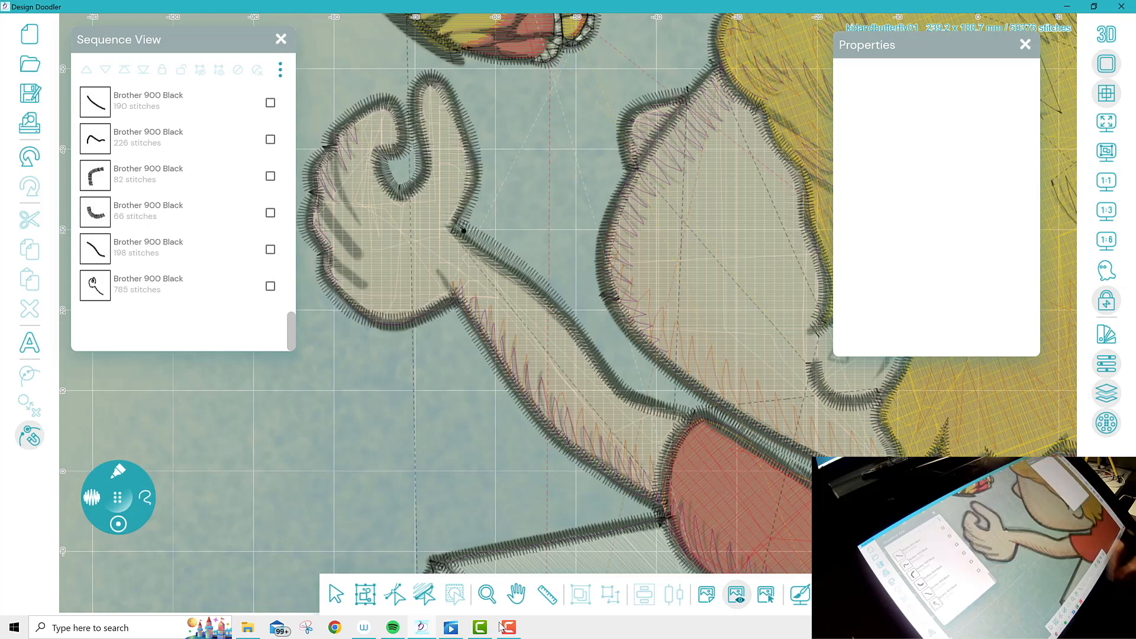
Draw three black satin finger lines inside the raised hand and a short crease at the wrist
left_click_drag(326, 134, 362, 226)
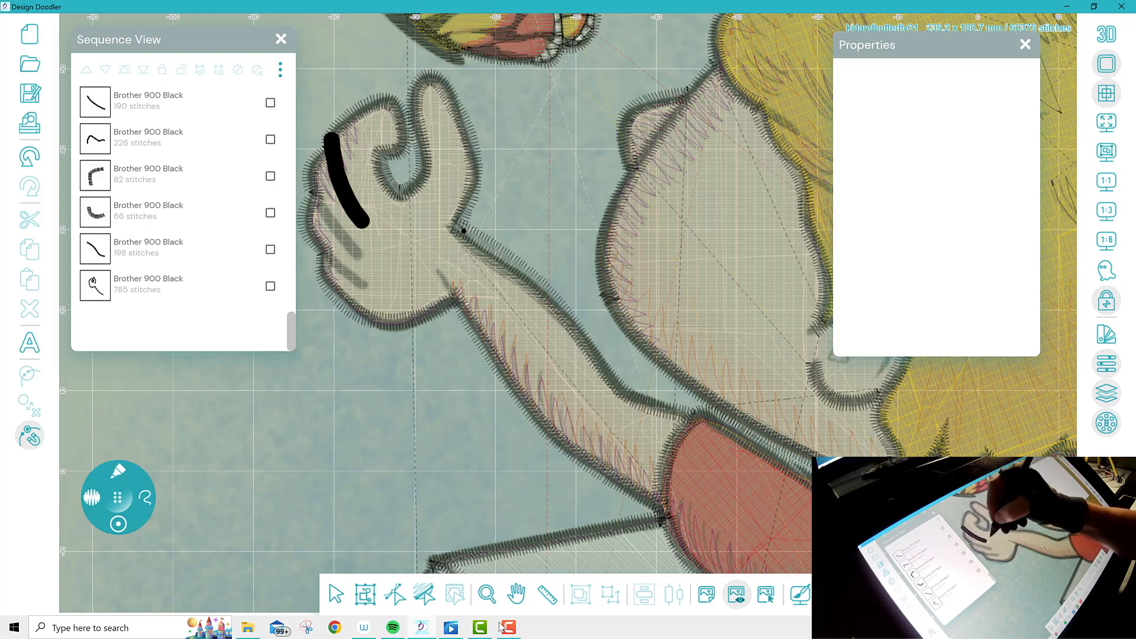
left_click_drag(310, 187, 360, 258)
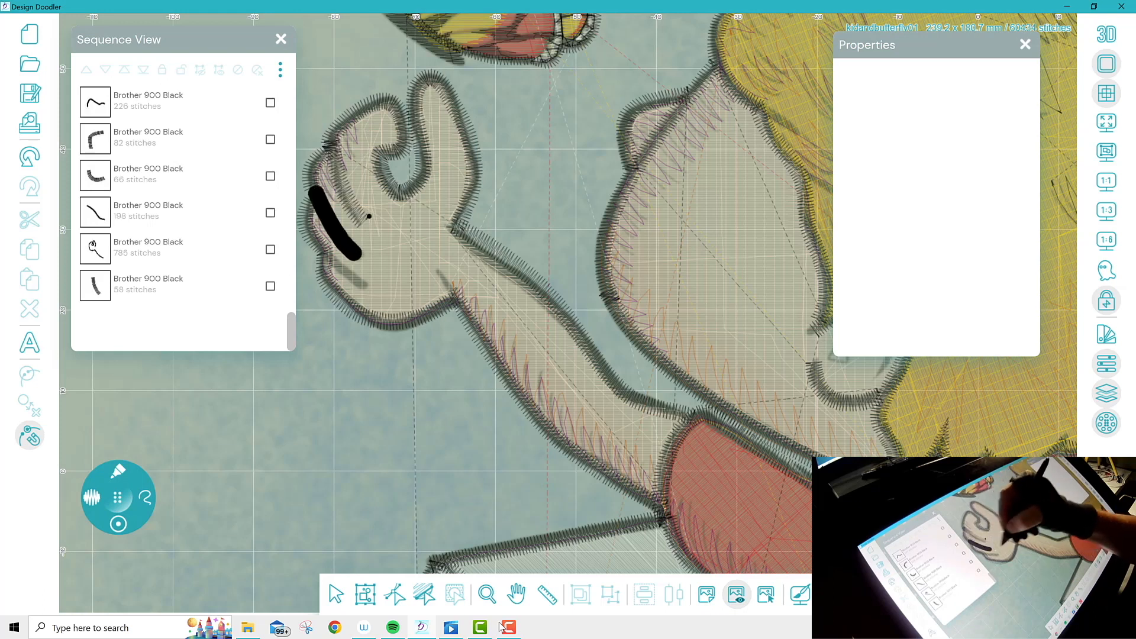
left_click_drag(308, 232, 363, 286)
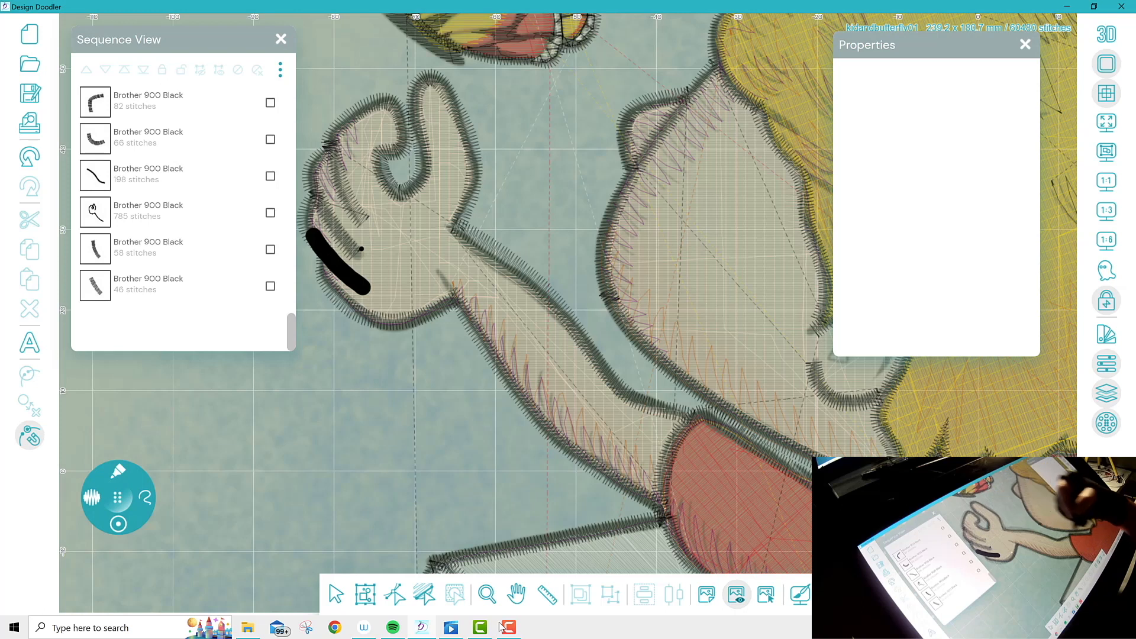
left_click_drag(435, 269, 471, 315)
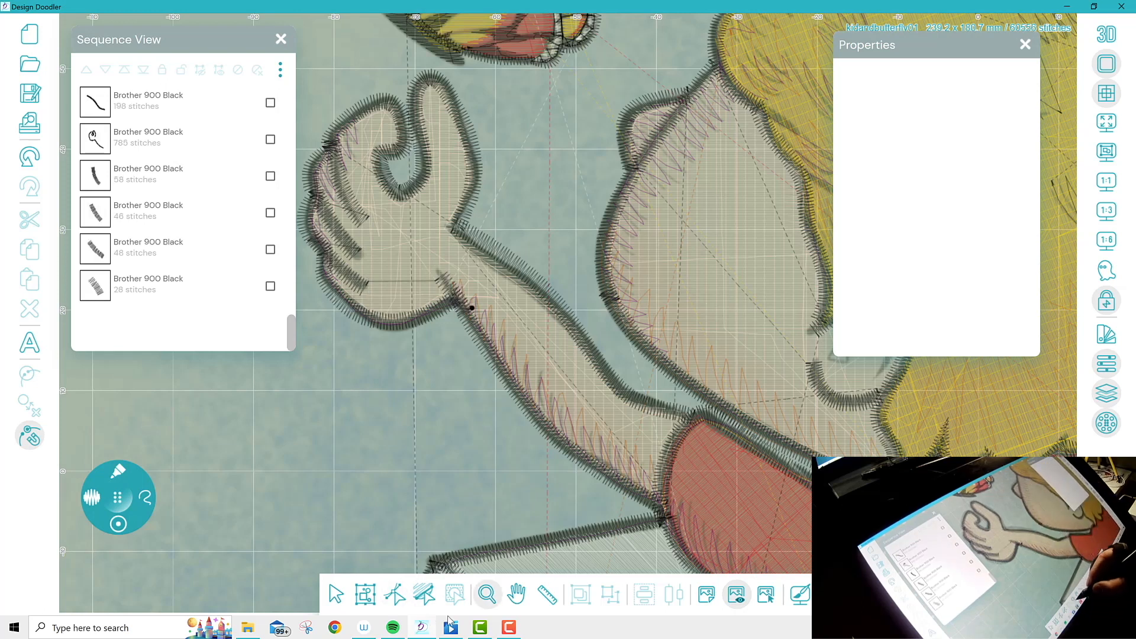
Examine the outlined design as a whole within the hoop, then in 3D view
left_click(488, 594)
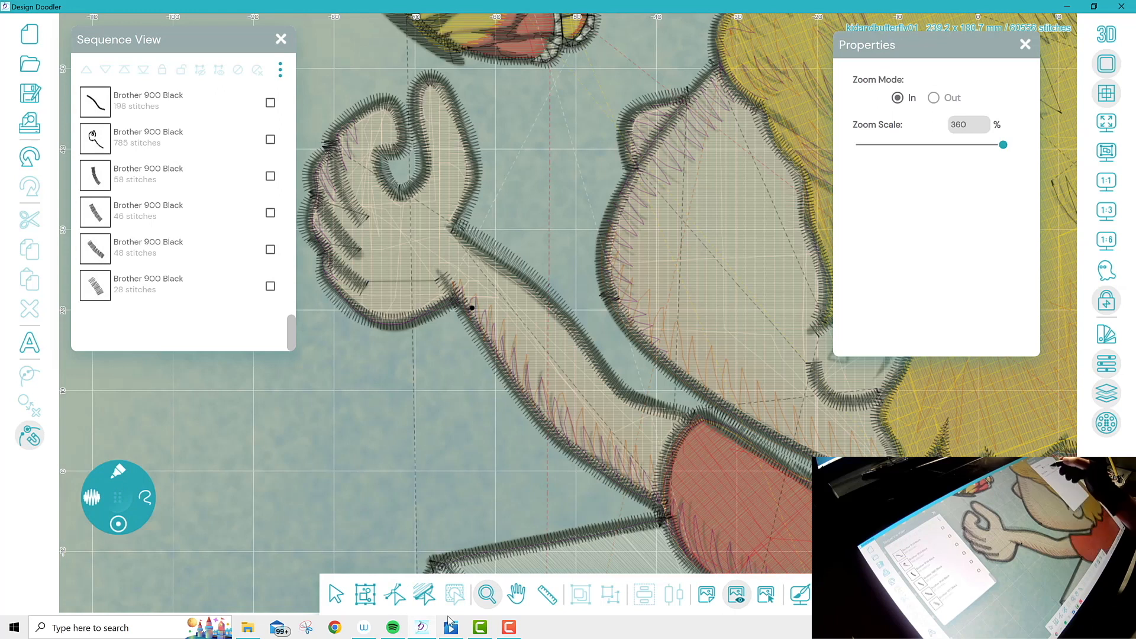
left_click(660, 332)
left_click(722, 364)
left_click(722, 364)
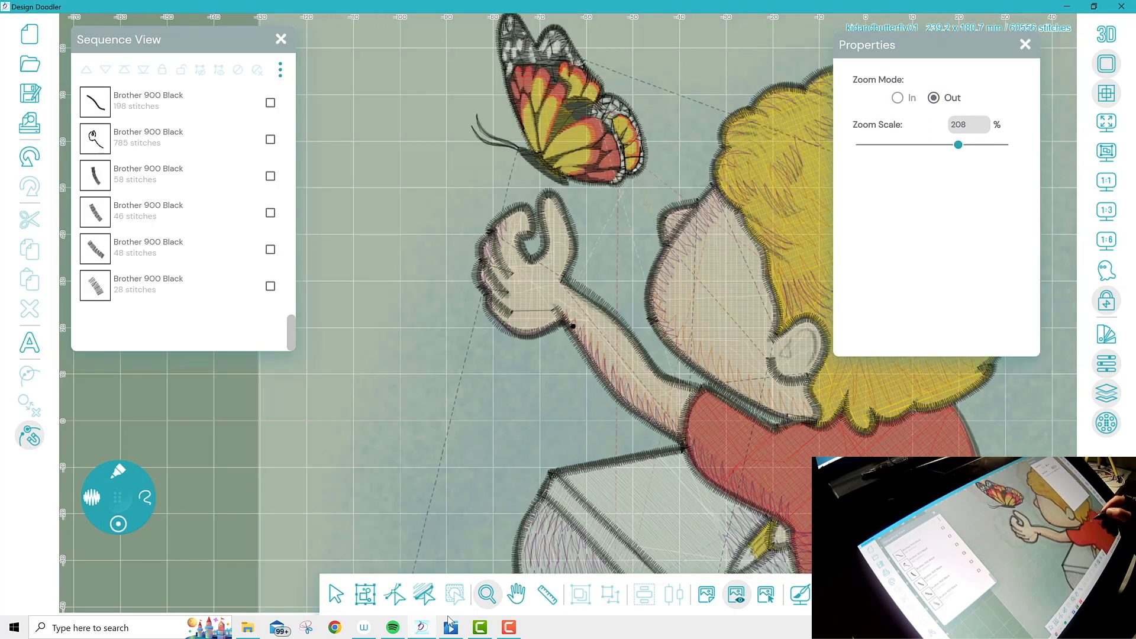
left_click(828, 414)
left_click(846, 426)
left_click(888, 451)
left_click(734, 392)
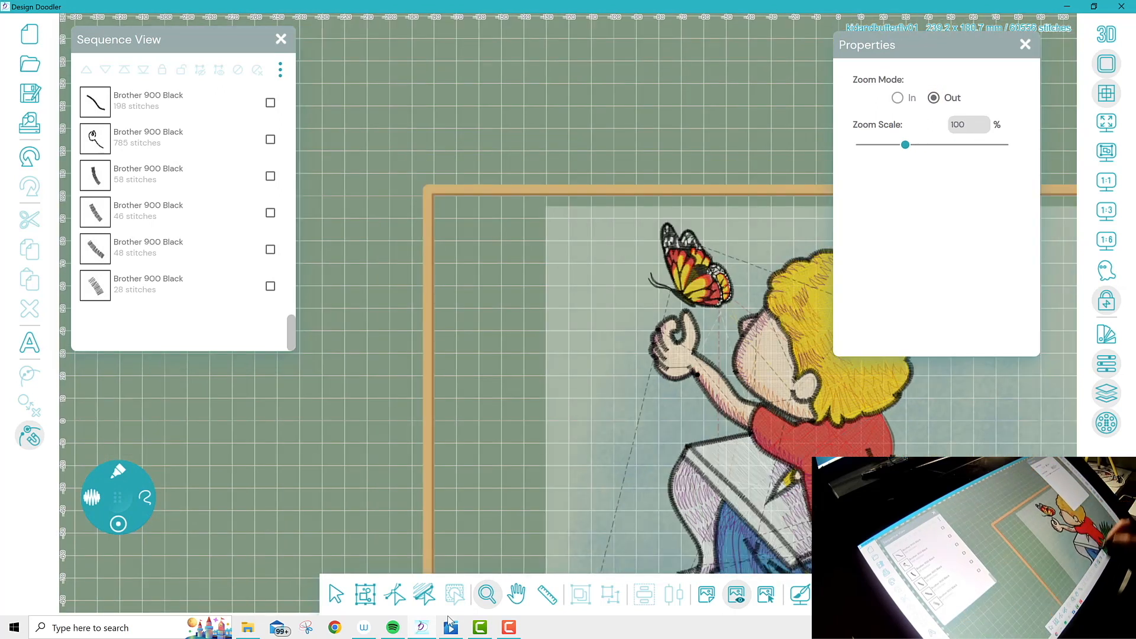
left_click(713, 392)
left_click(516, 594)
left_click_drag(758, 403, 747, 401)
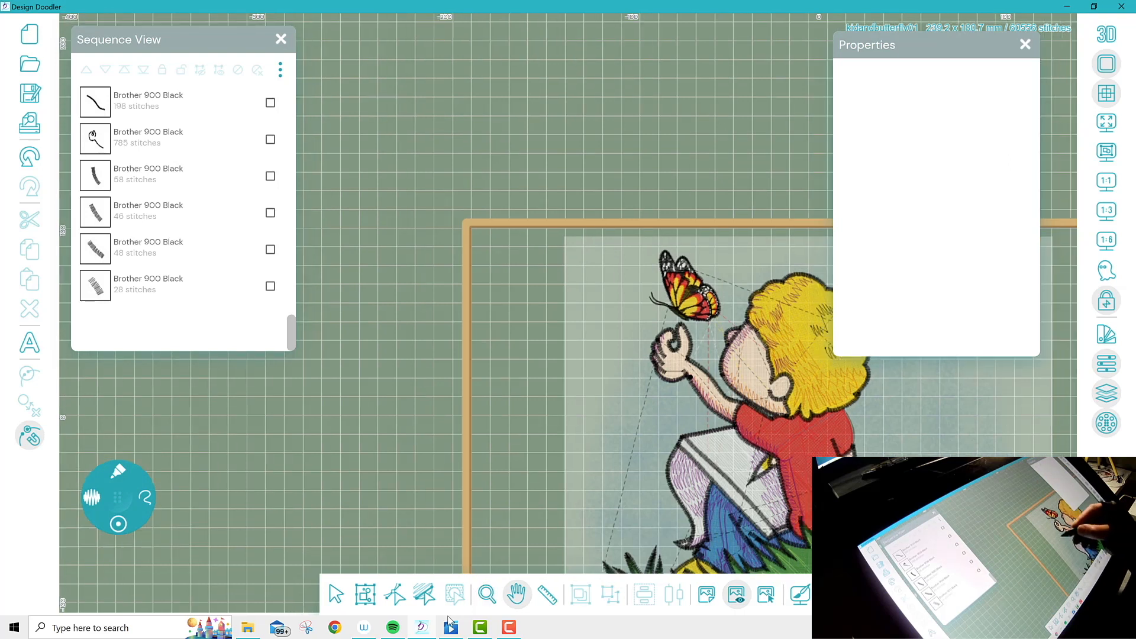
left_click_drag(693, 370, 490, 264)
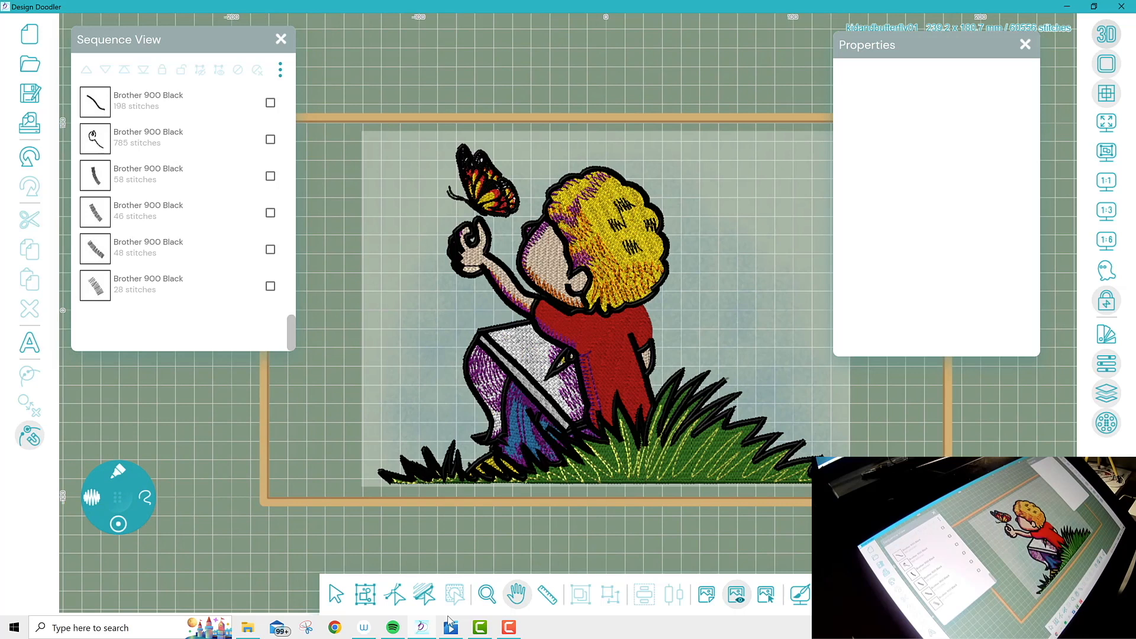
left_click(487, 594)
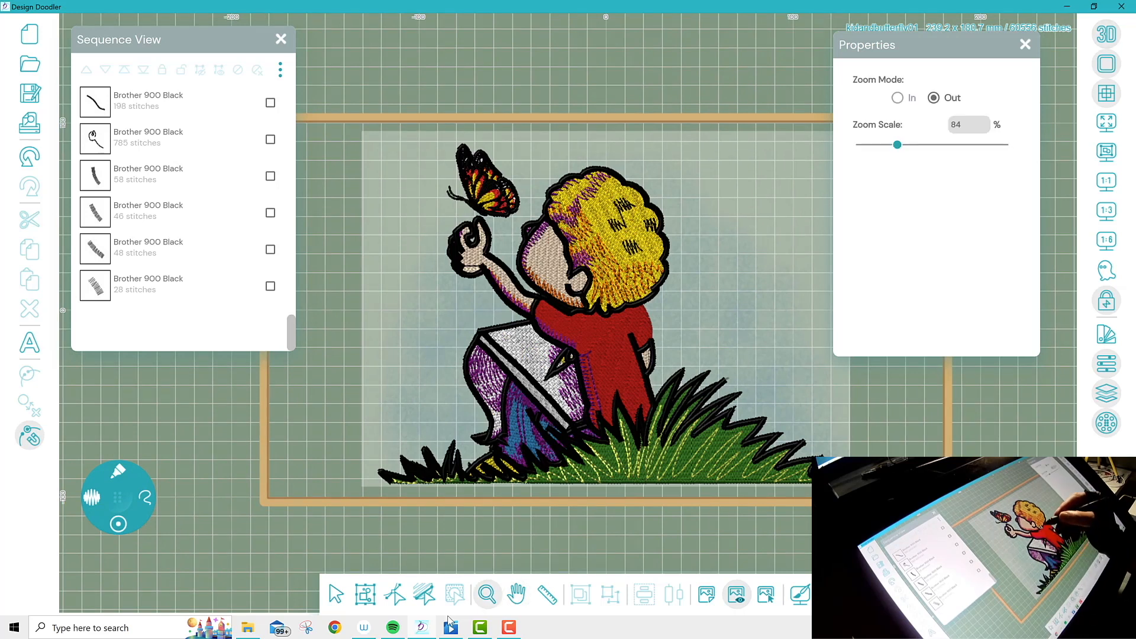
left_click(588, 324)
left_click(581, 315)
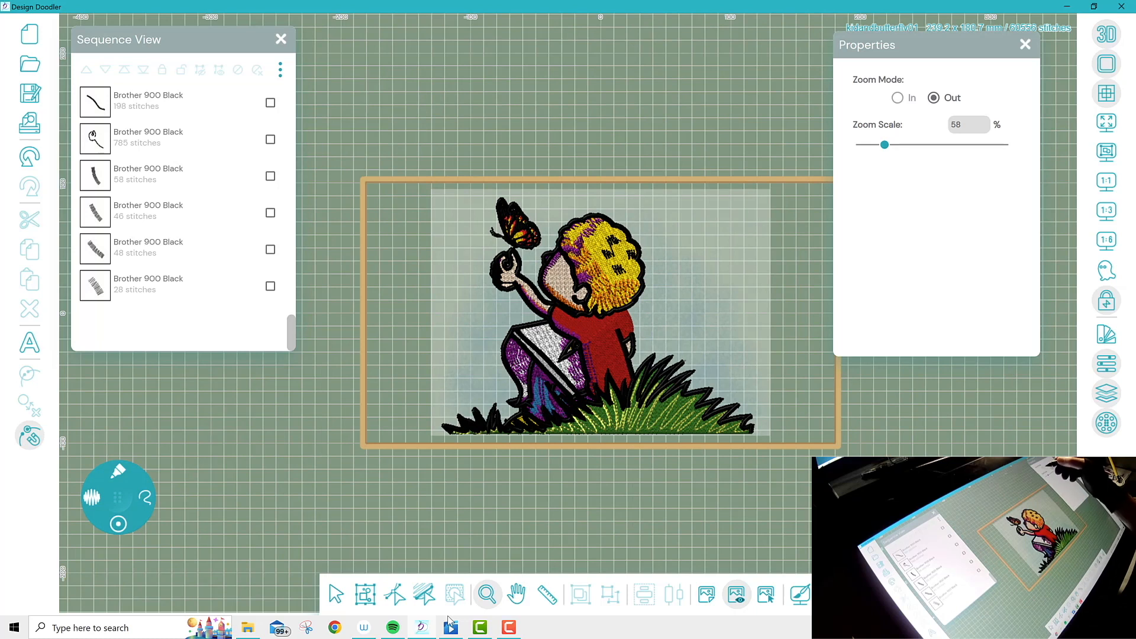
Examine the stitched outlines around the head, shirt and sleeve up close in 3D, then the whole design back in flat stitch view
left_click(583, 322)
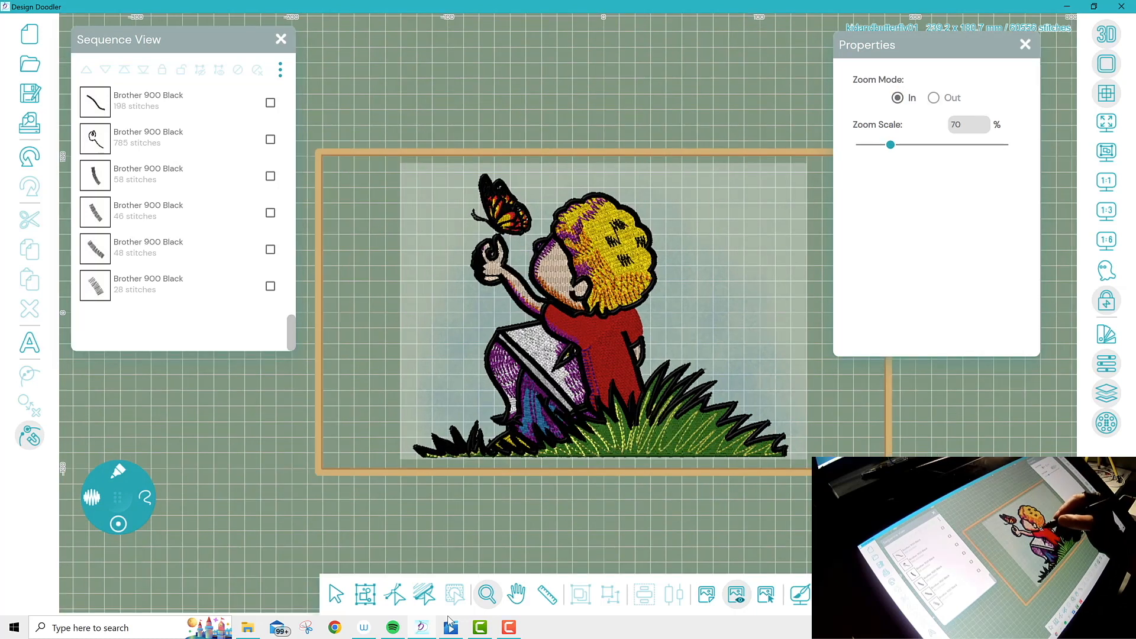
left_click(589, 322)
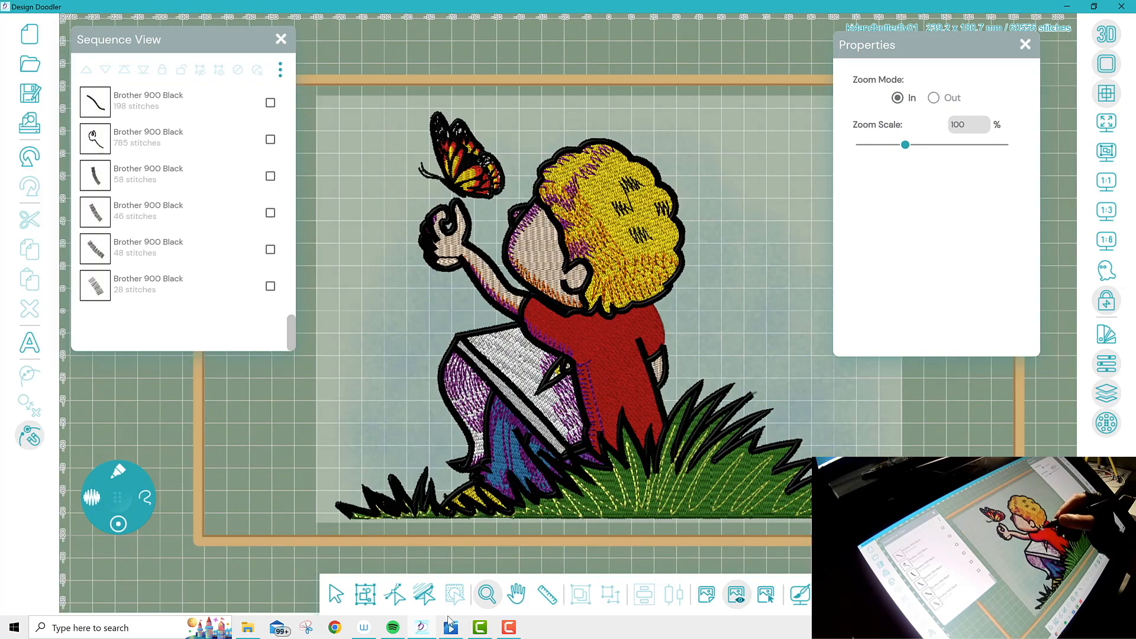
left_click(598, 298)
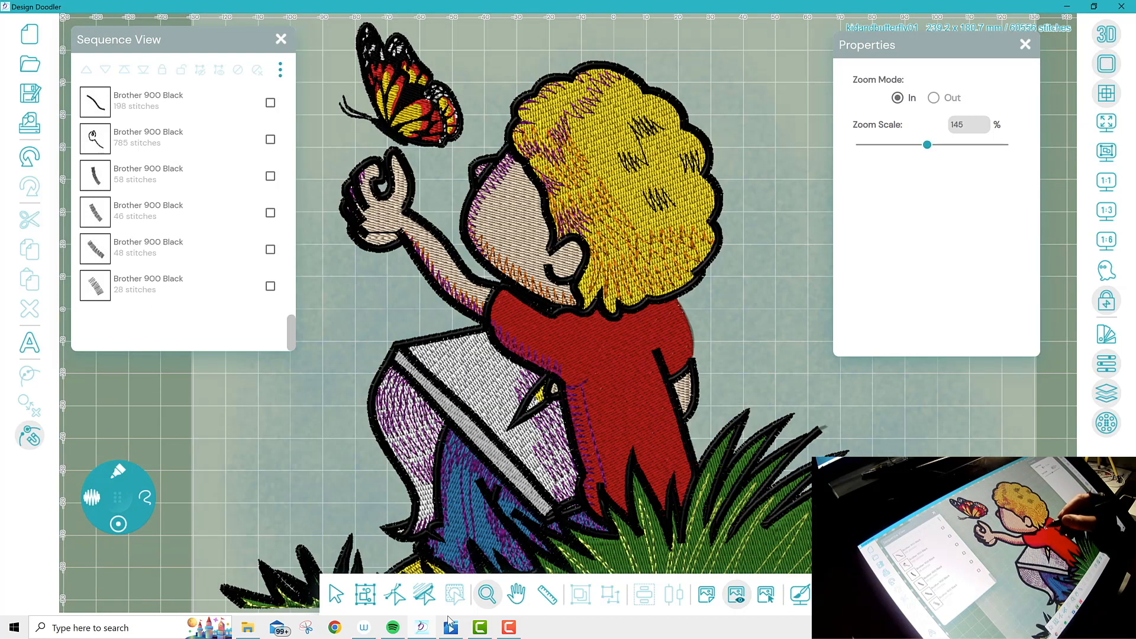
left_click(612, 318)
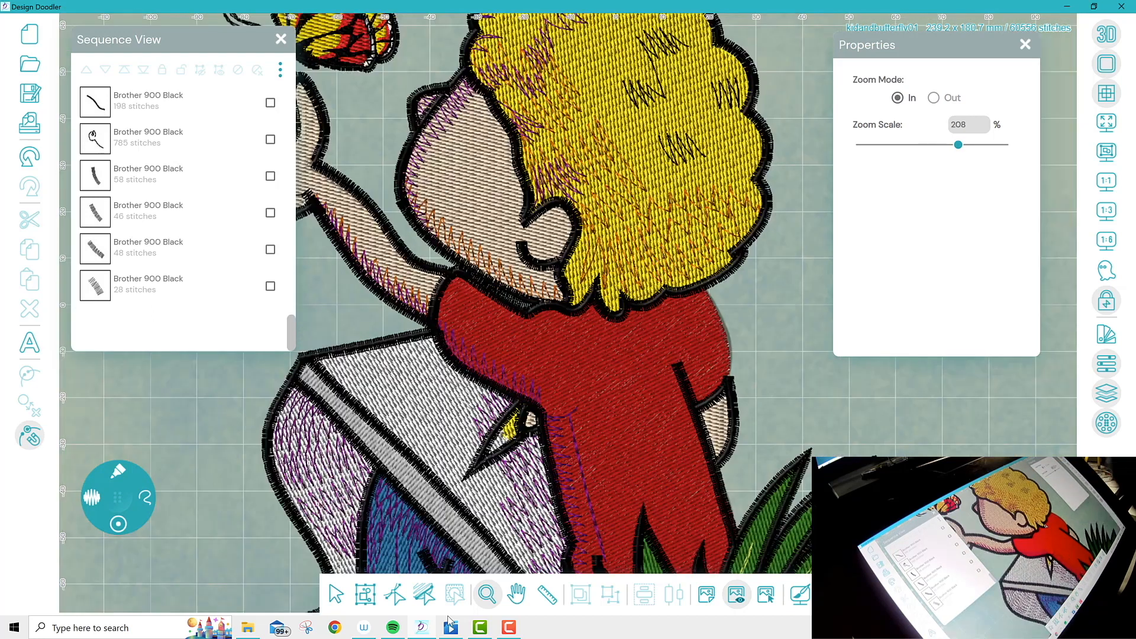
left_click(612, 319)
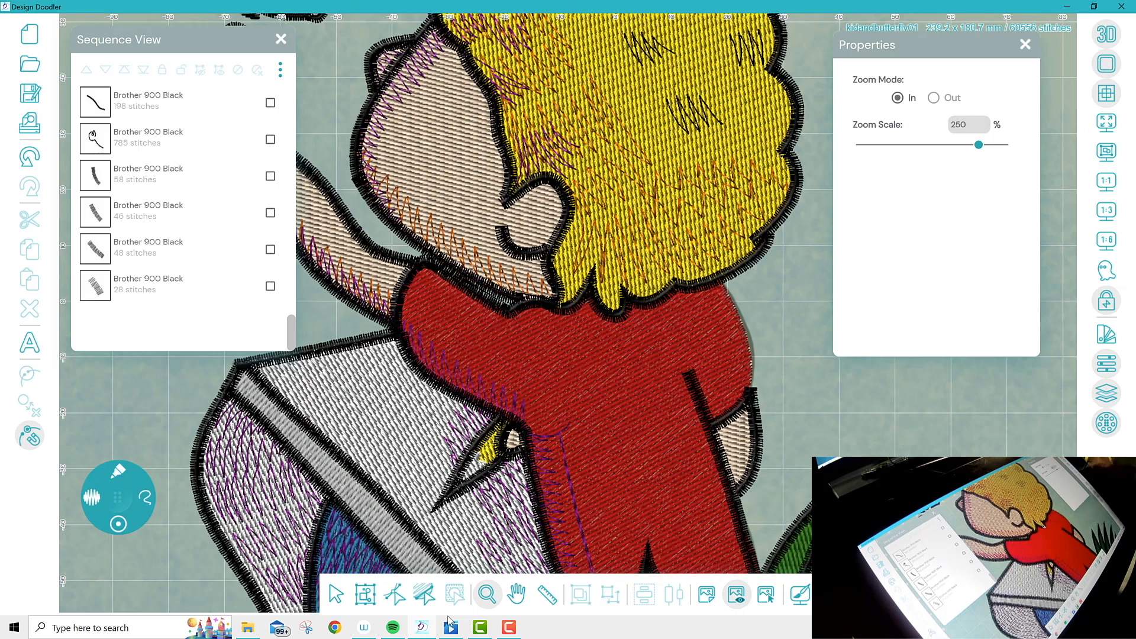
left_click(614, 309)
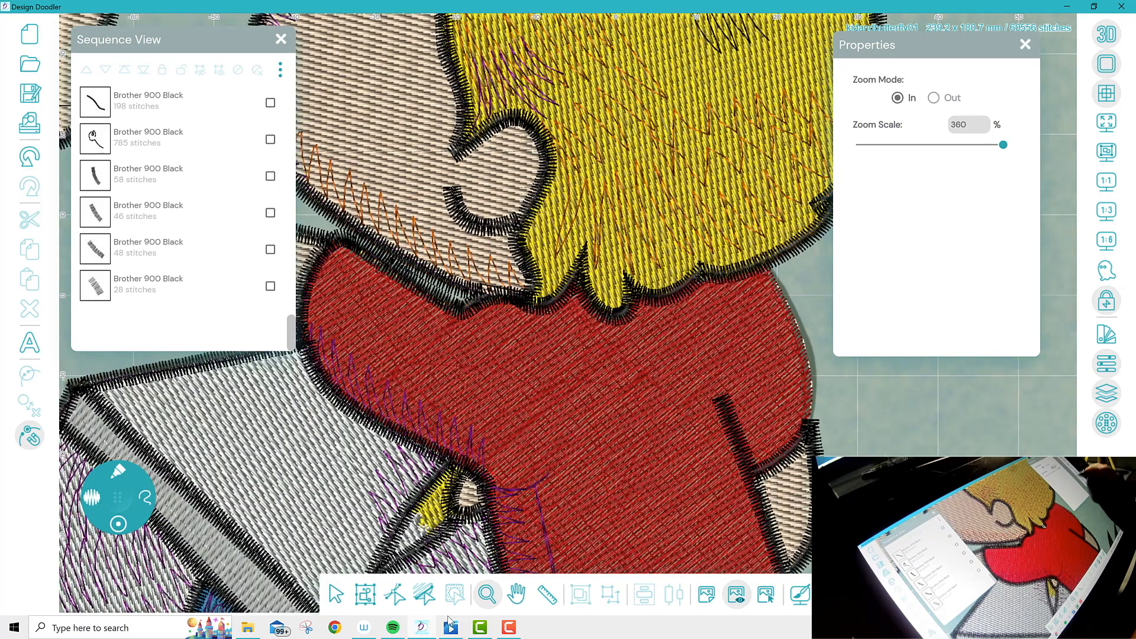
left_click(933, 98)
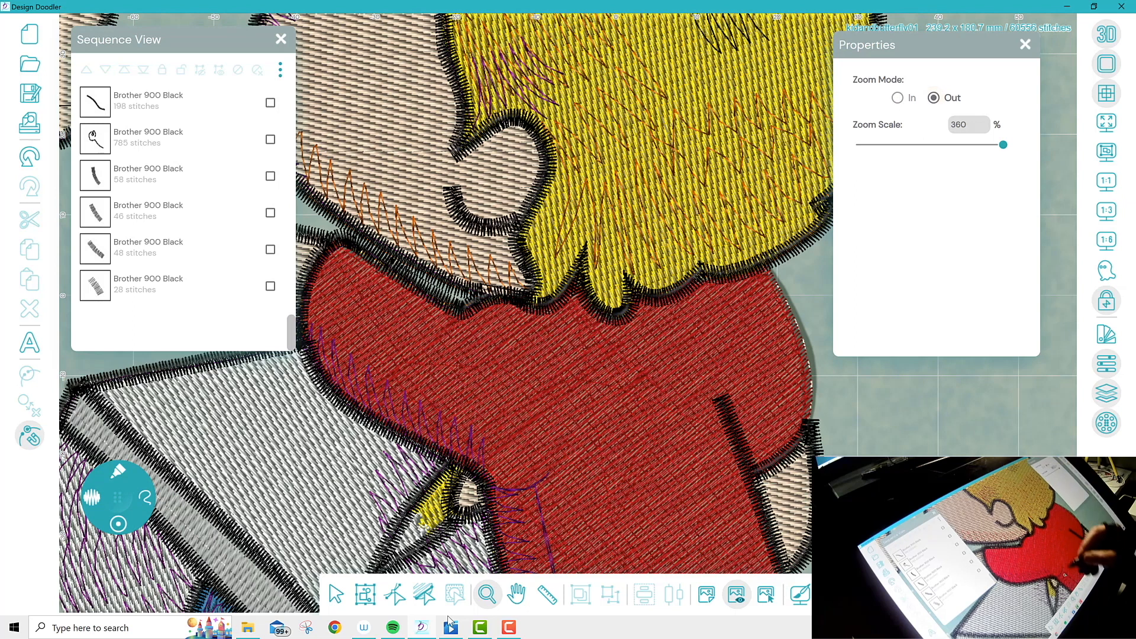
left_click(589, 314)
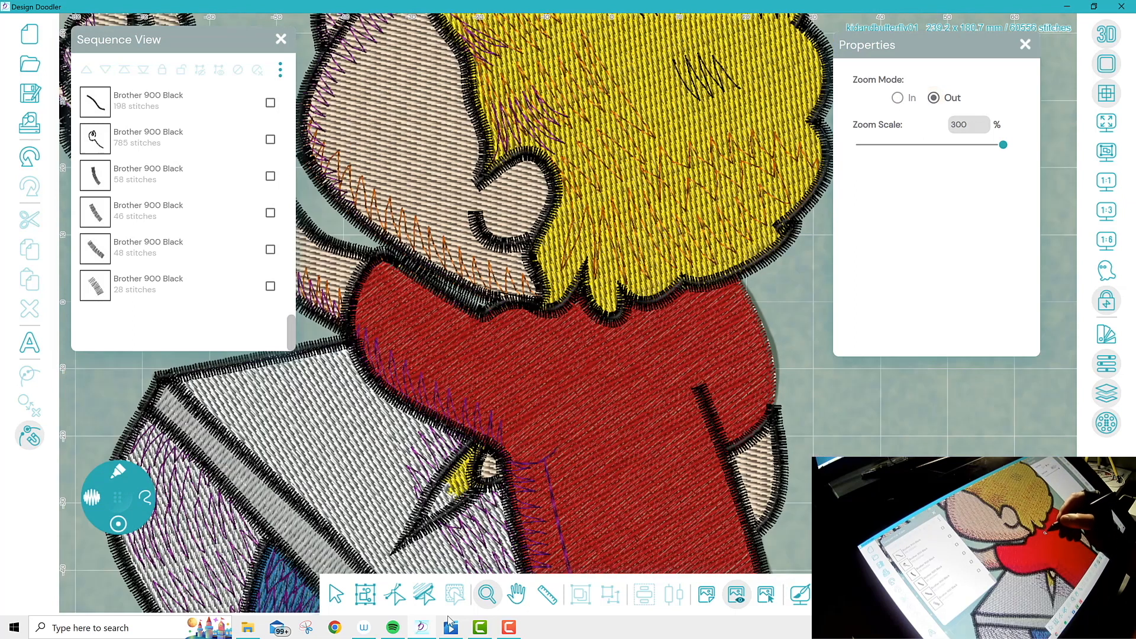
left_click(590, 309)
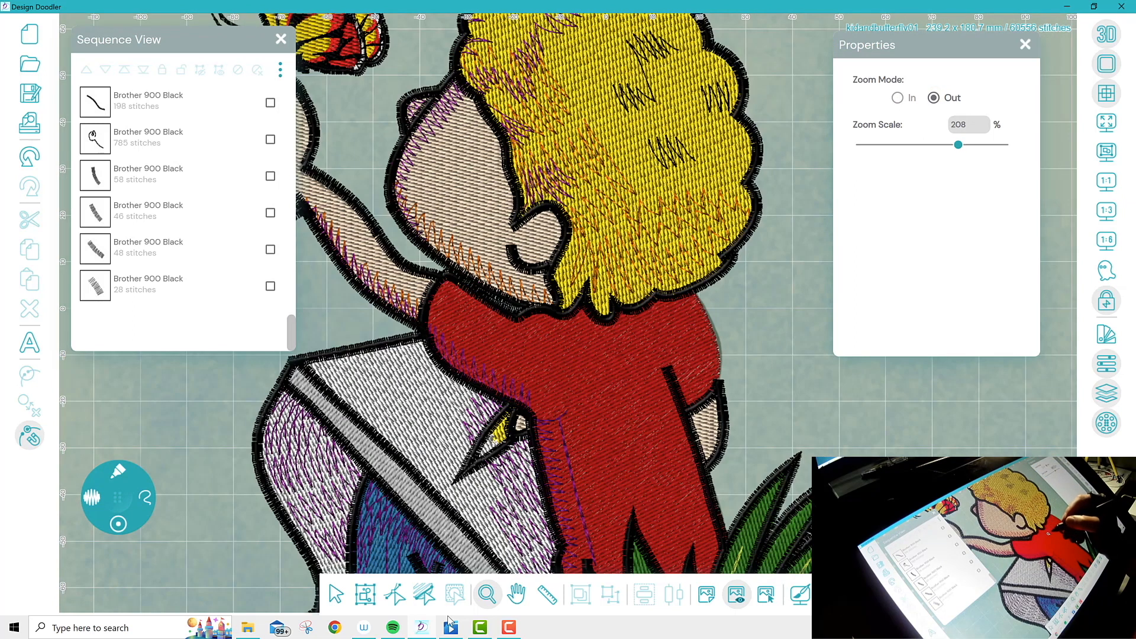
left_click(589, 313)
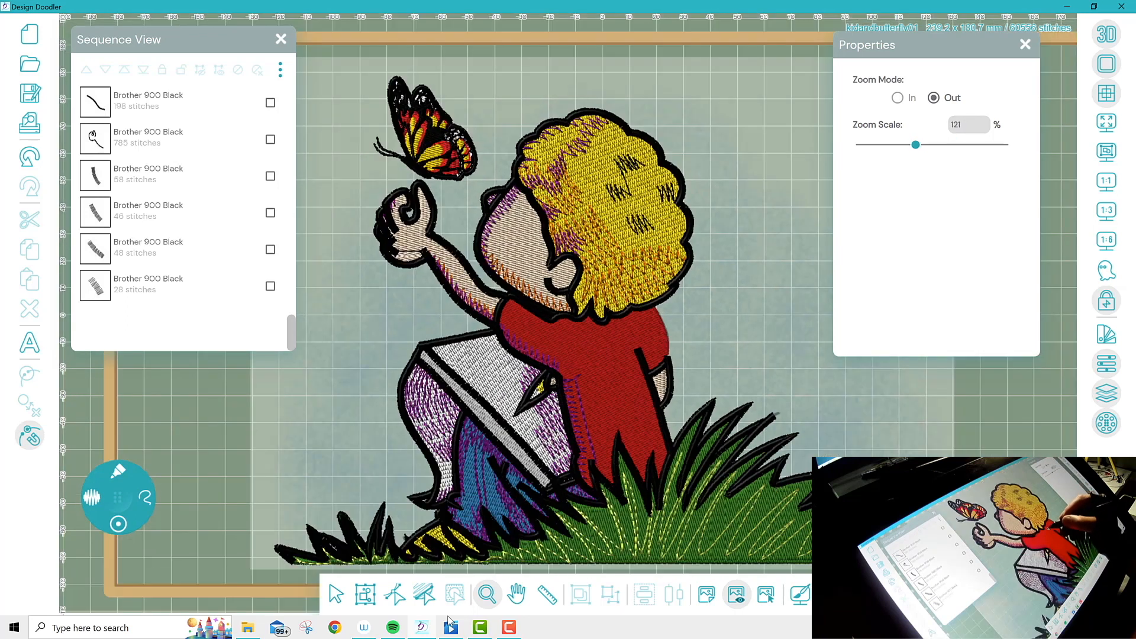
left_click(589, 314)
left_click(619, 329)
left_click(618, 328)
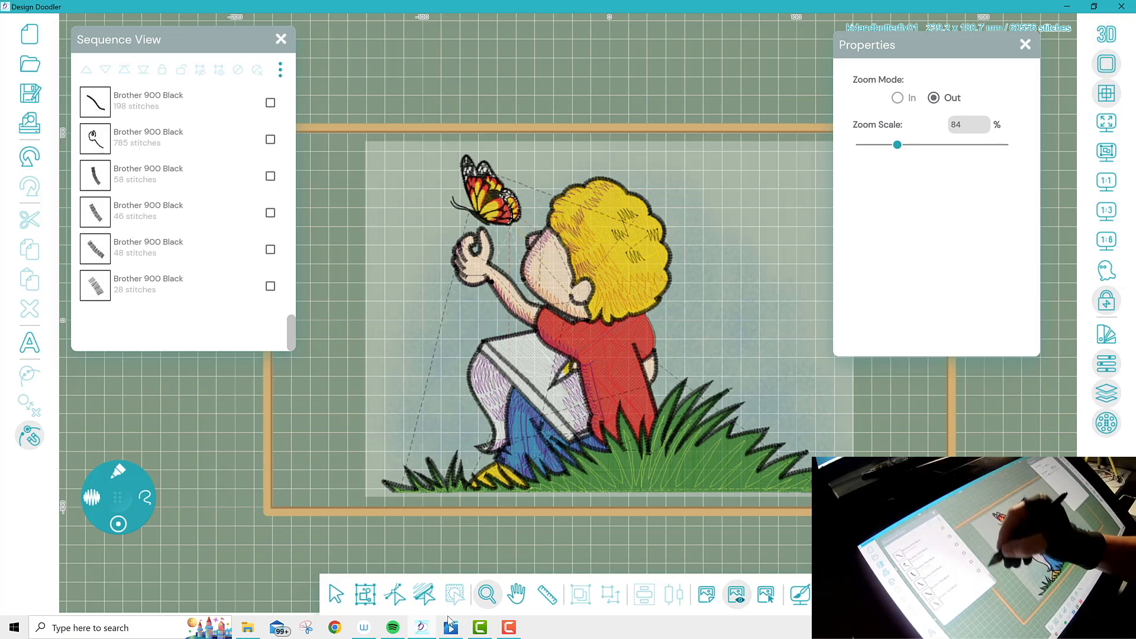
Join all the outline objects in the last Brother 900 Black colour block into a single object
left_click_drag(290, 333, 290, 110)
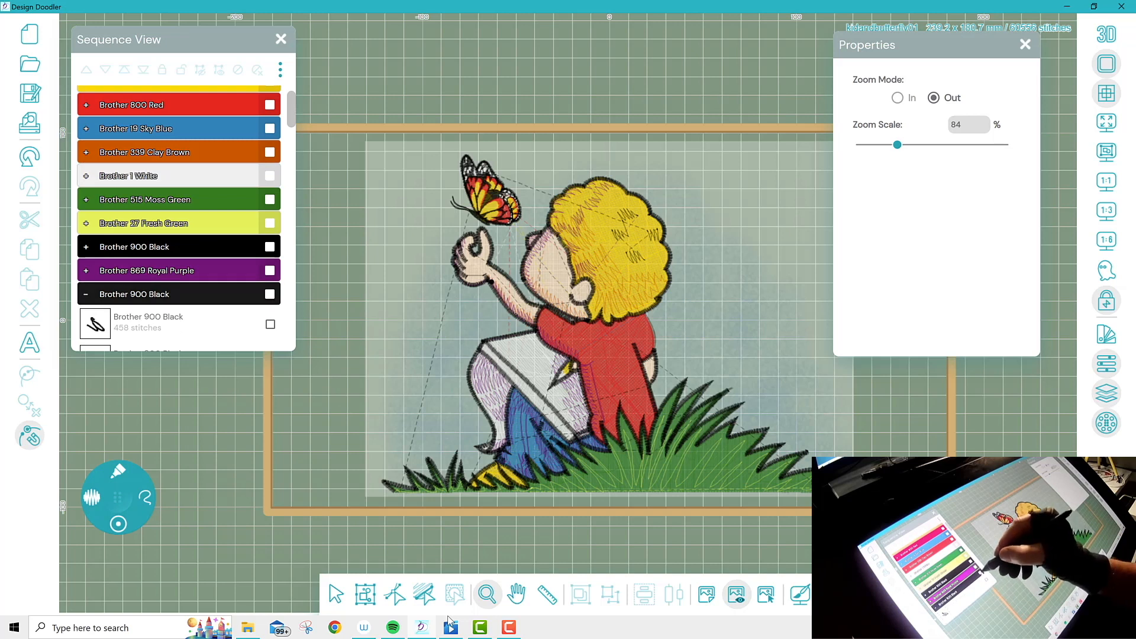
left_click(270, 294)
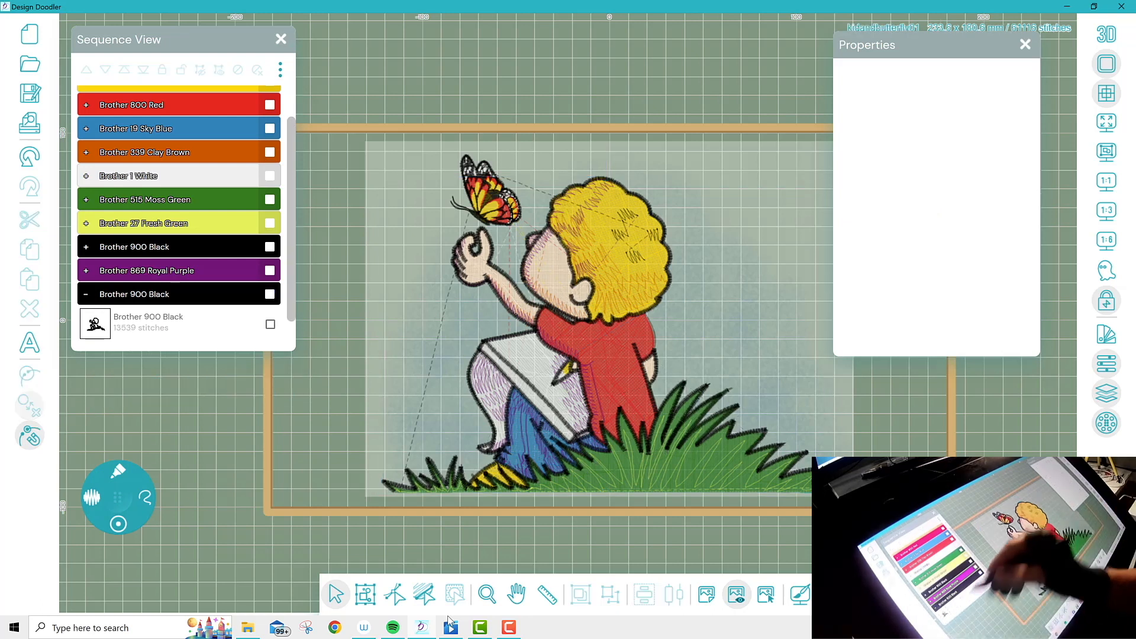
scroll(177, 202, "down", 1)
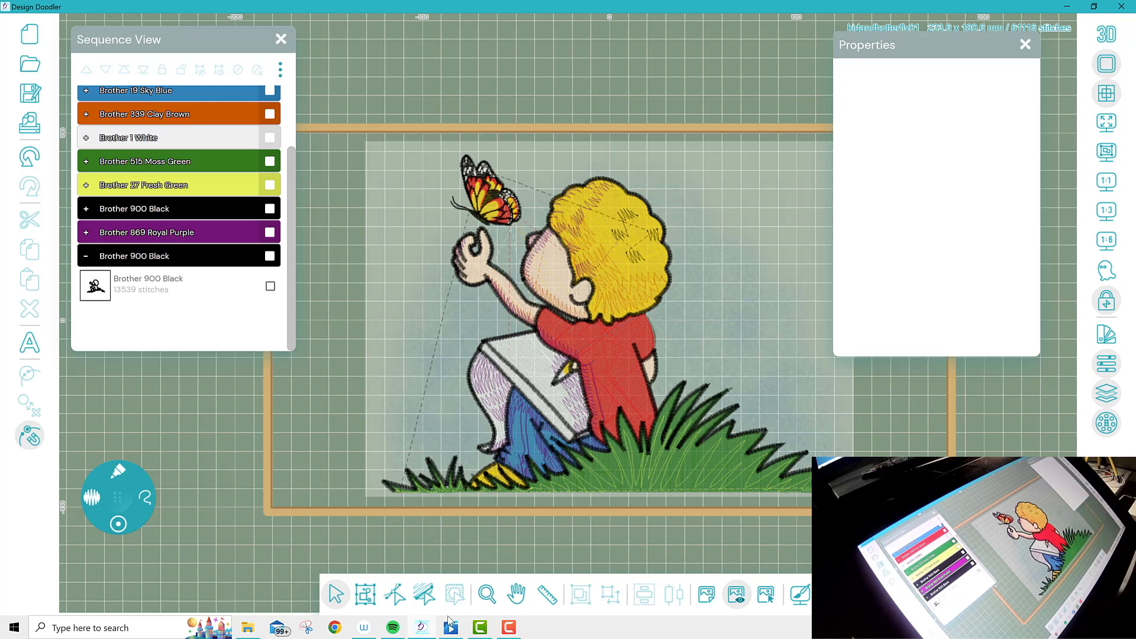
Outline the back edge of the red shirt's shoulder and sleeve, from the hair down to the lowered arm, in black satin
left_click(487, 593)
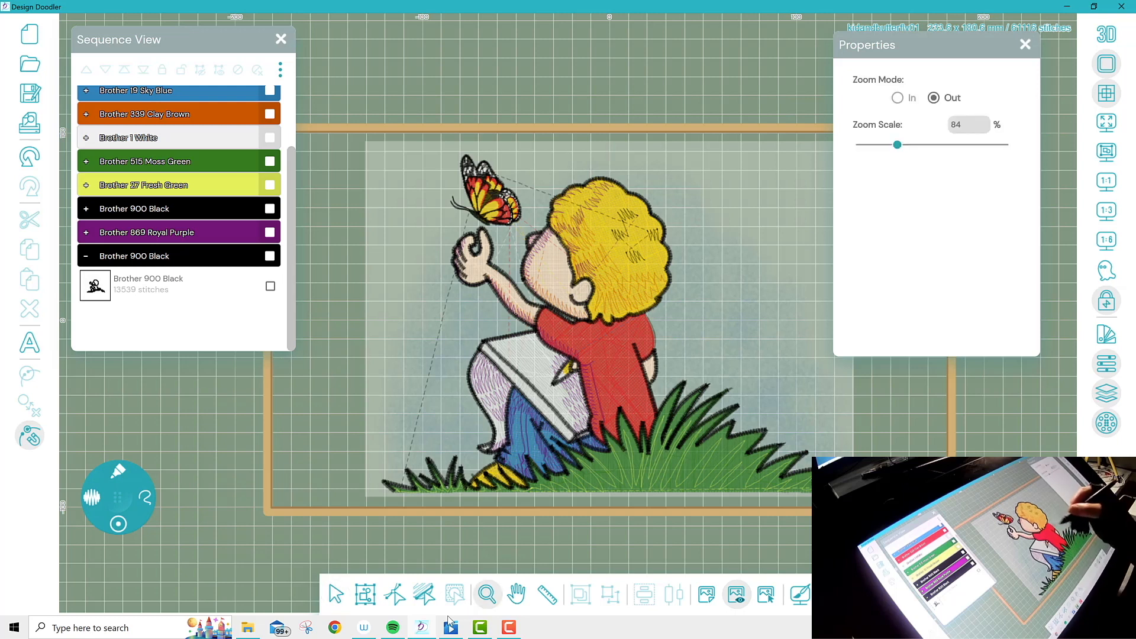
left_click(659, 334)
left_click(663, 329)
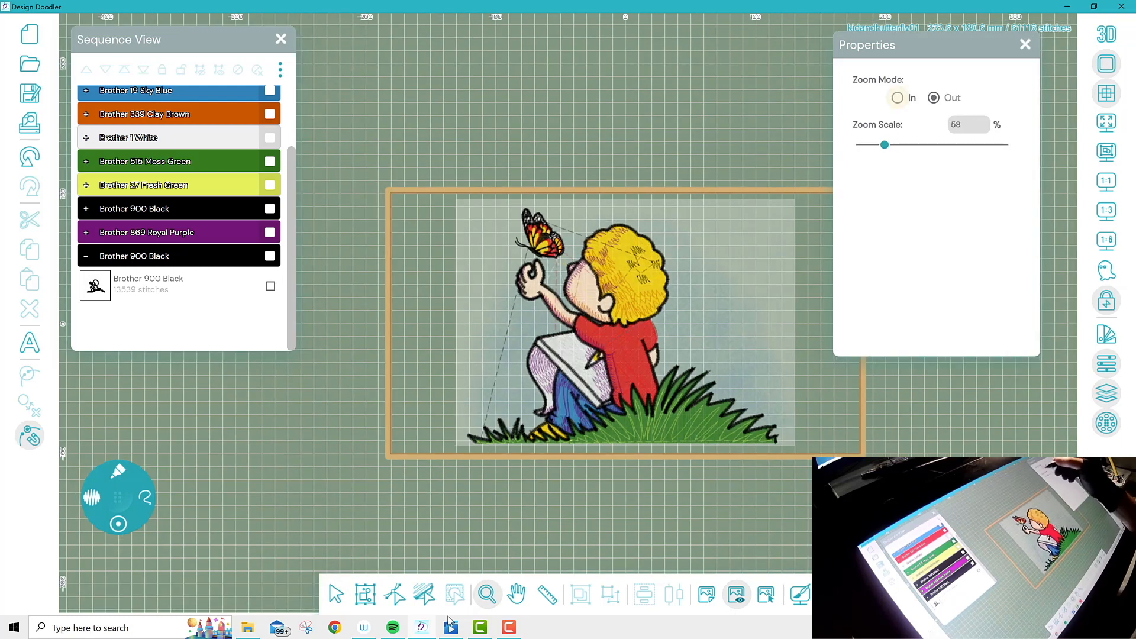
left_click(898, 97)
left_click(663, 334)
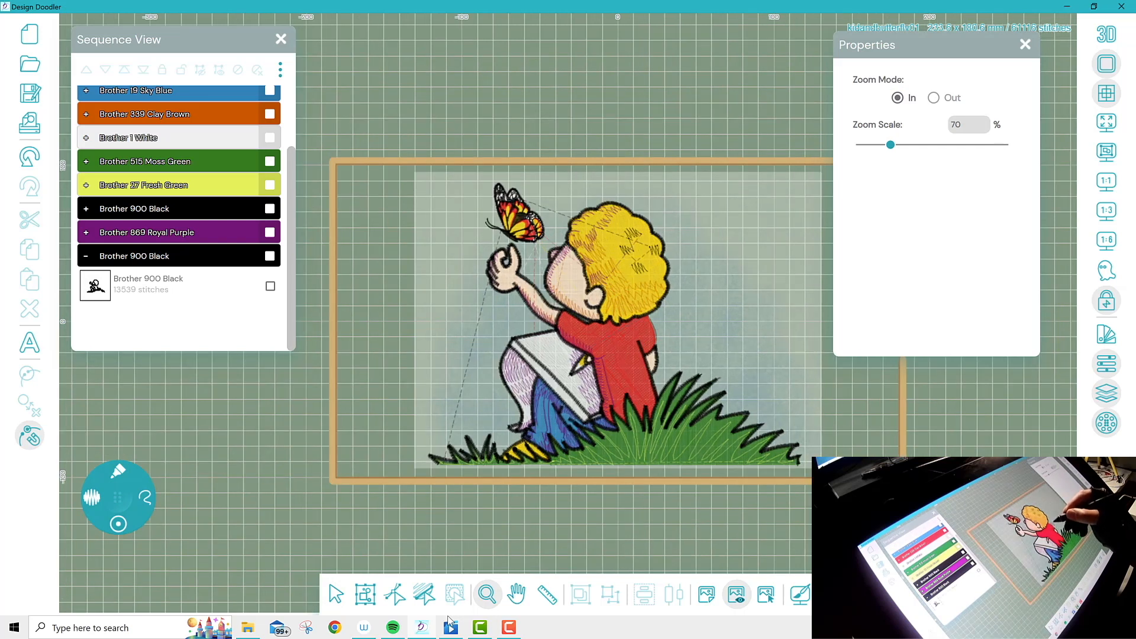
left_click(661, 330)
left_click(662, 330)
left_click(662, 330)
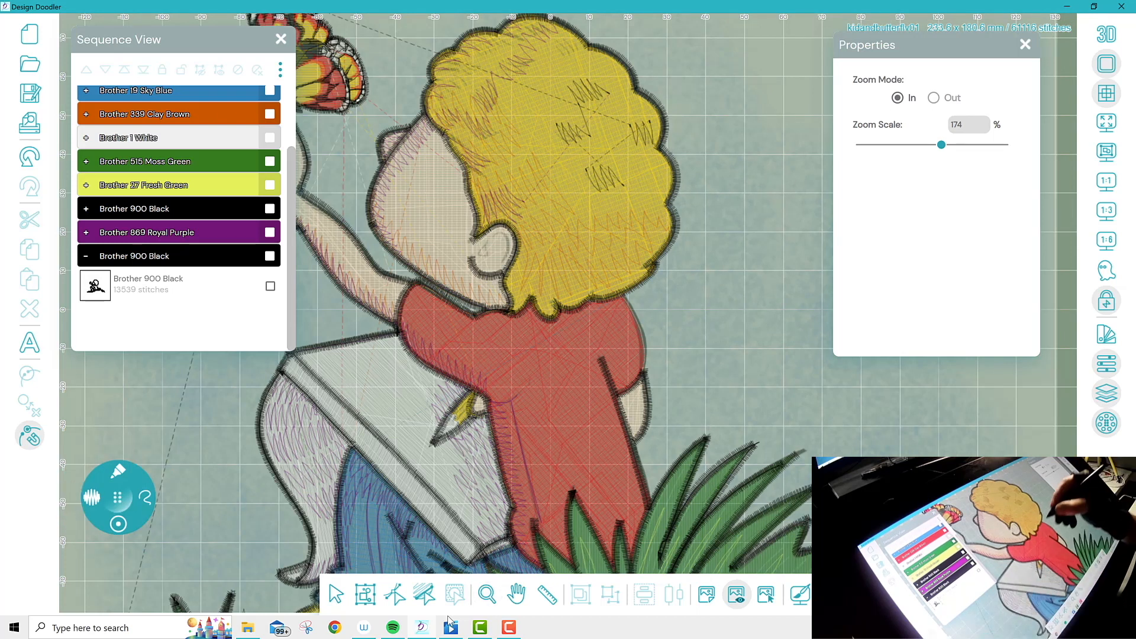
mouse_move(621, 291)
left_mouse_down()
mouse_move(648, 345)
mouse_move(647, 374)
left_mouse_up()
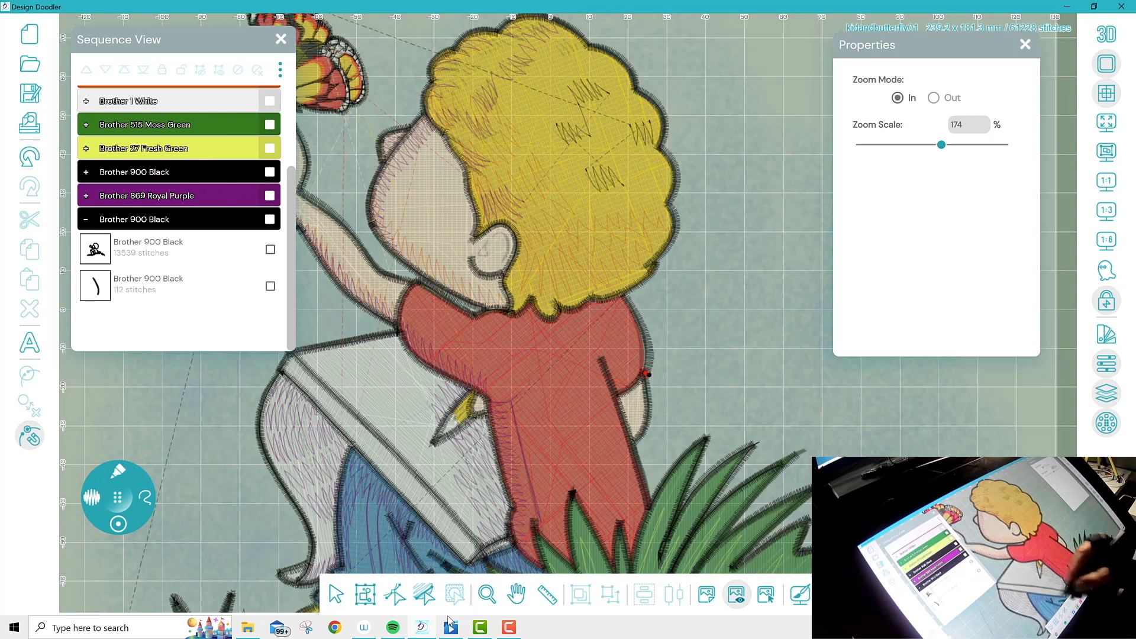
Join the new shoulder outline with the main black outline object and collapse that colour block
left_click(270, 249)
left_click(270, 286)
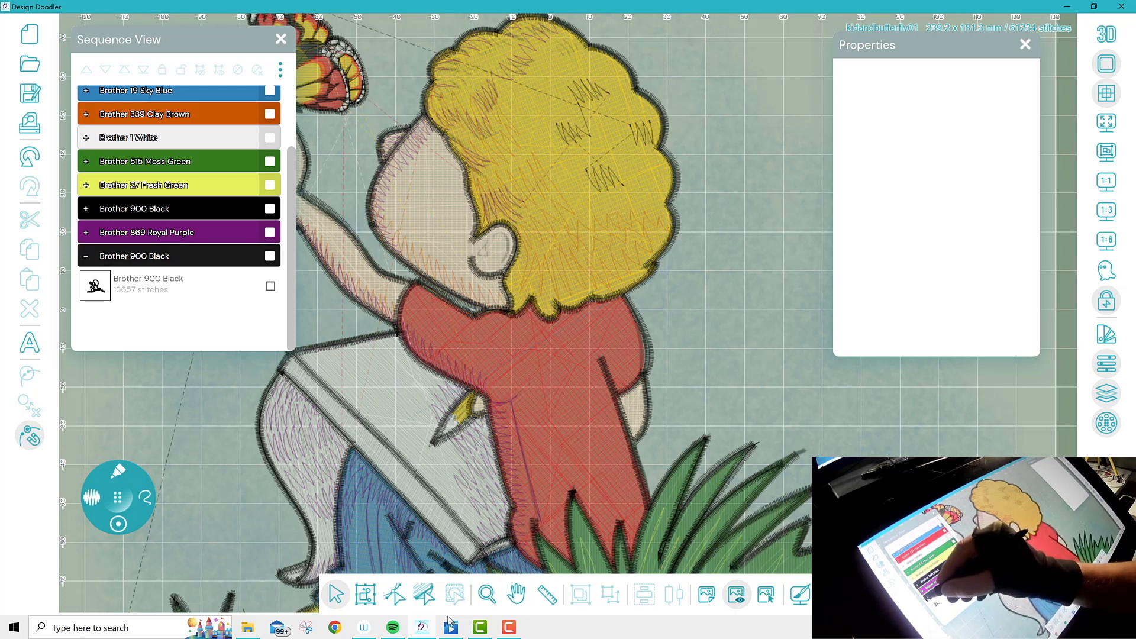
left_click(85, 256)
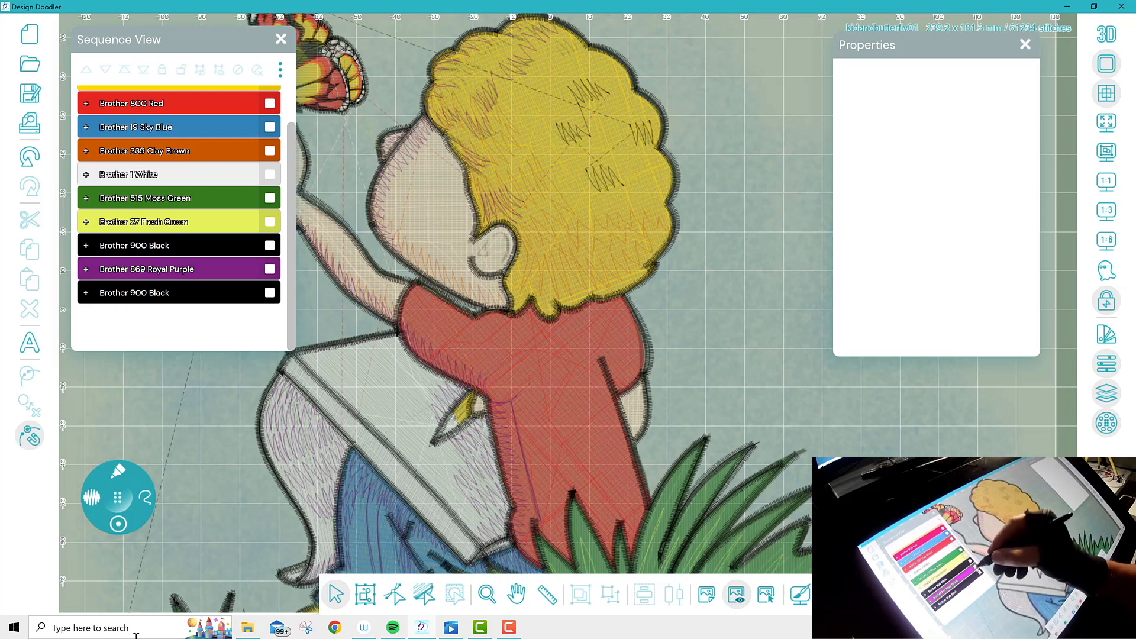
Check the purple shading object's stitch settings and set up freehand drawing with a running stitch in Royal Purple, palette colour 10
left_click(85, 269)
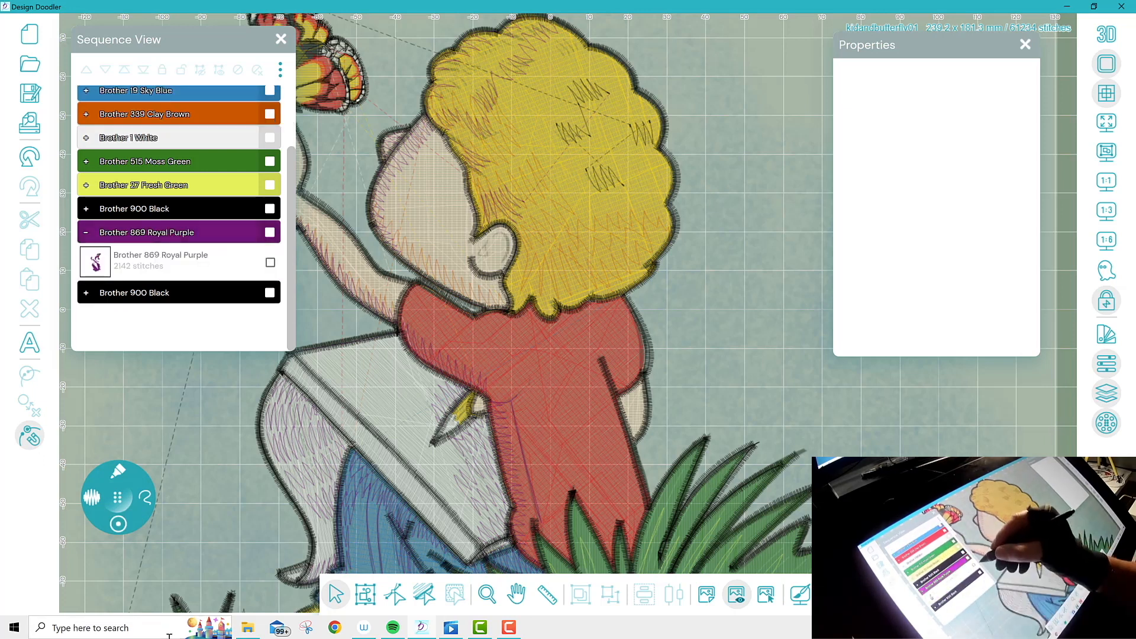
left_click(270, 262)
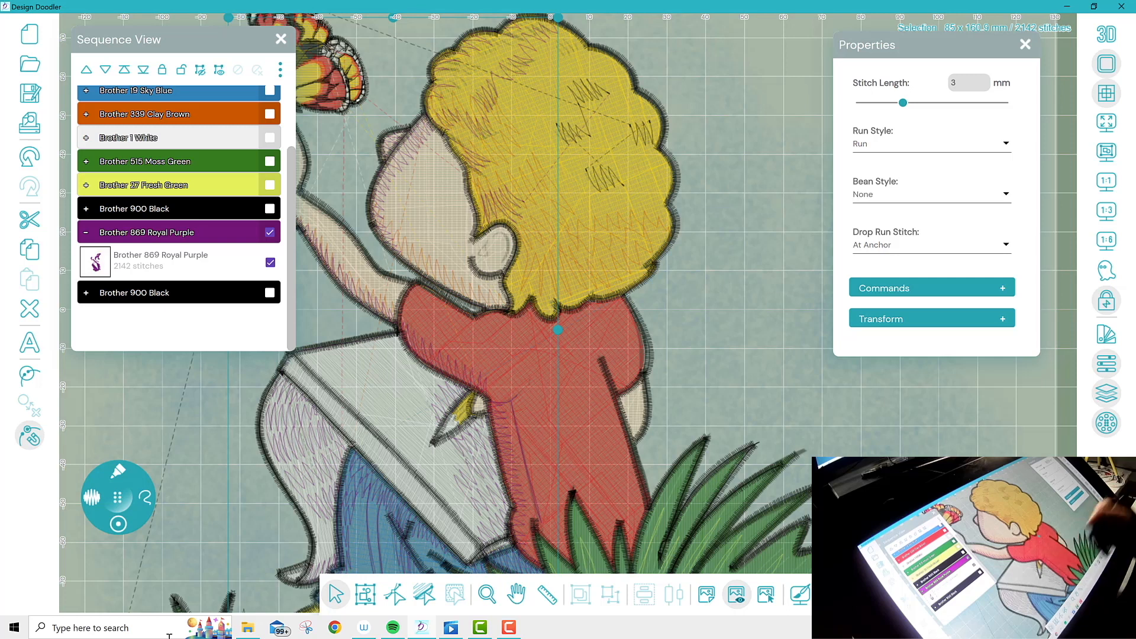
left_click(270, 263)
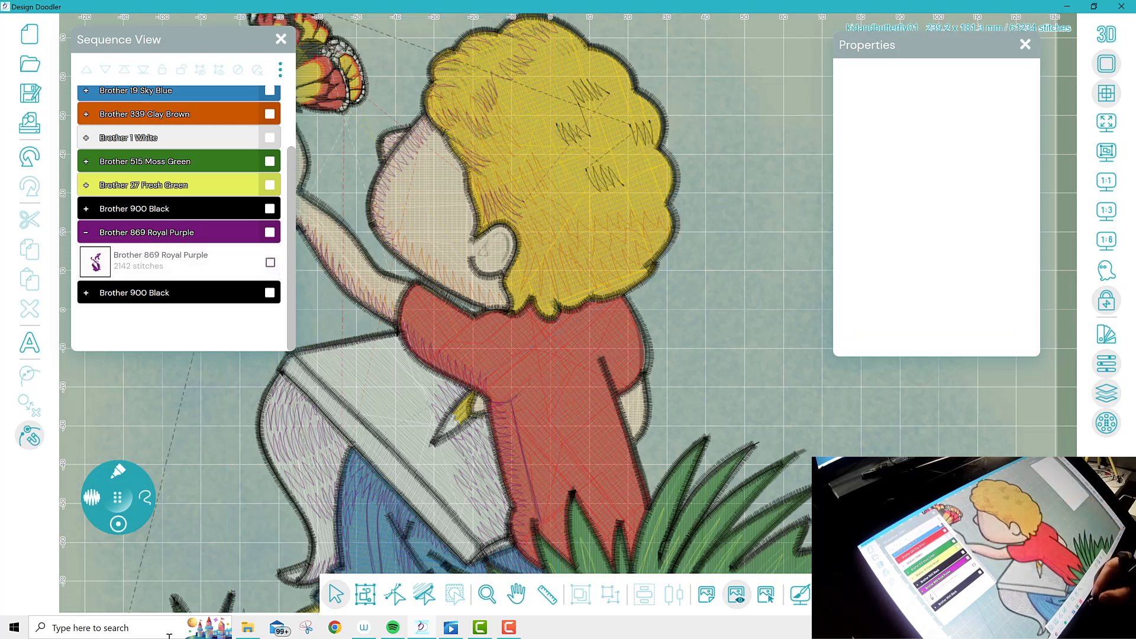
left_click(1106, 335)
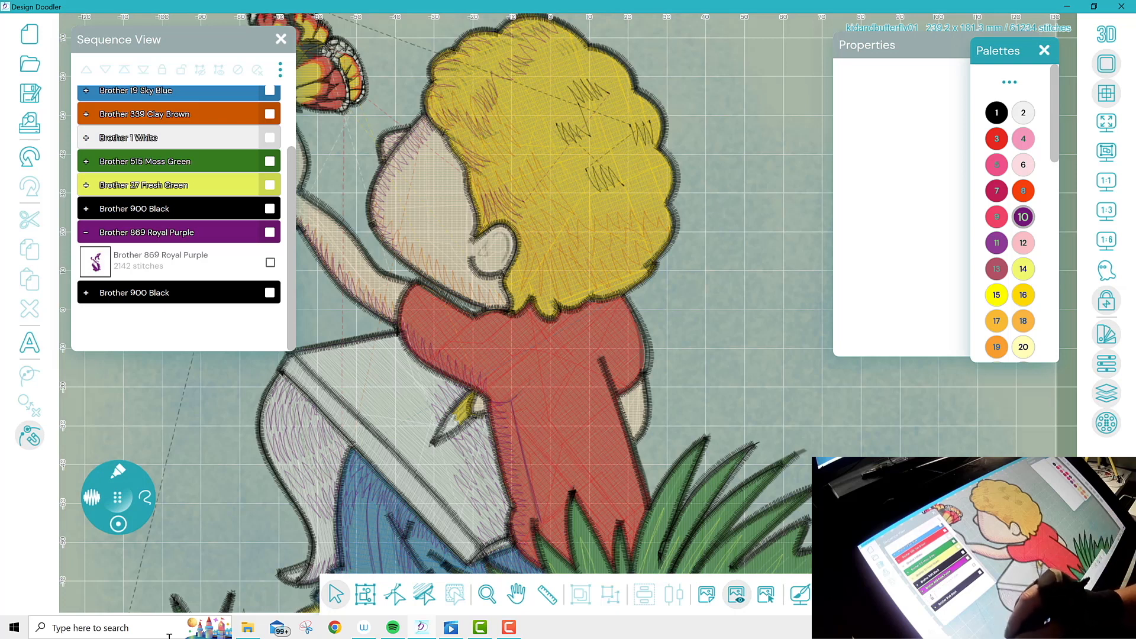
left_click(117, 471)
left_click(70, 497)
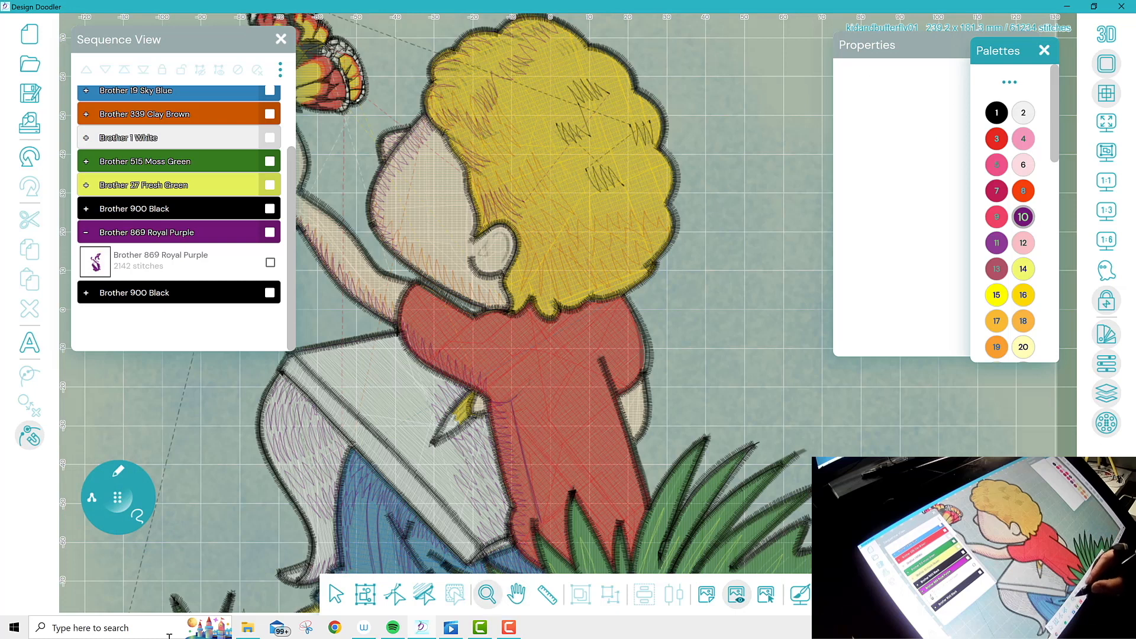
Draw purple running-stitch details on the pencil: the jagged edge above its sharpened tip and lines along its yellow barrel
left_click(487, 594)
left_click(1044, 50)
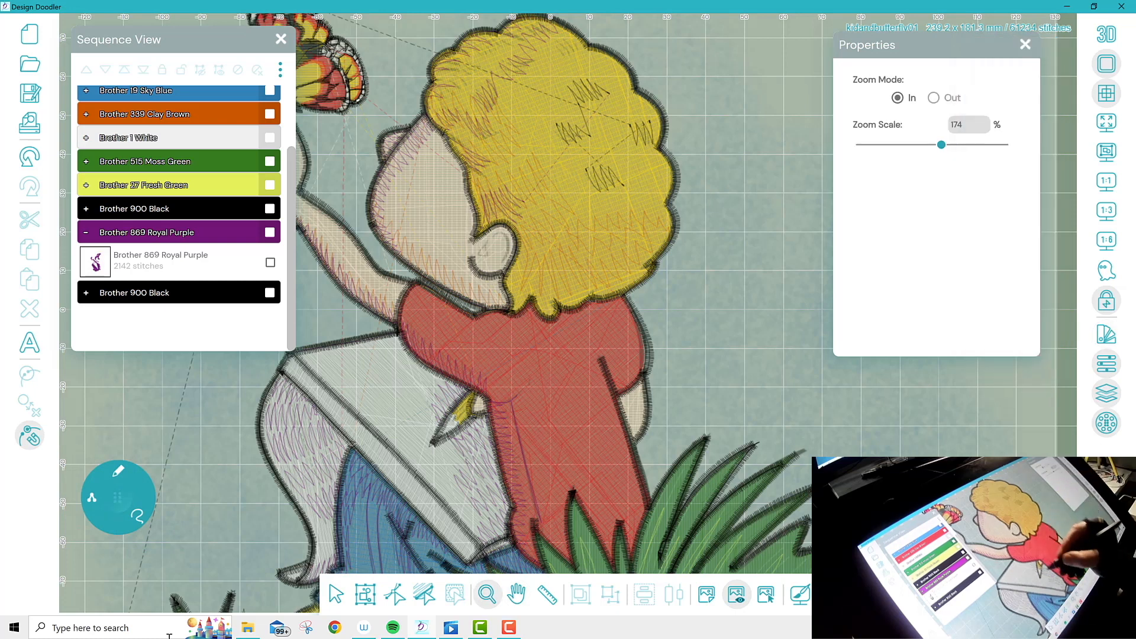
left_click(468, 417)
left_click(468, 416)
left_click(468, 416)
left_click(468, 416)
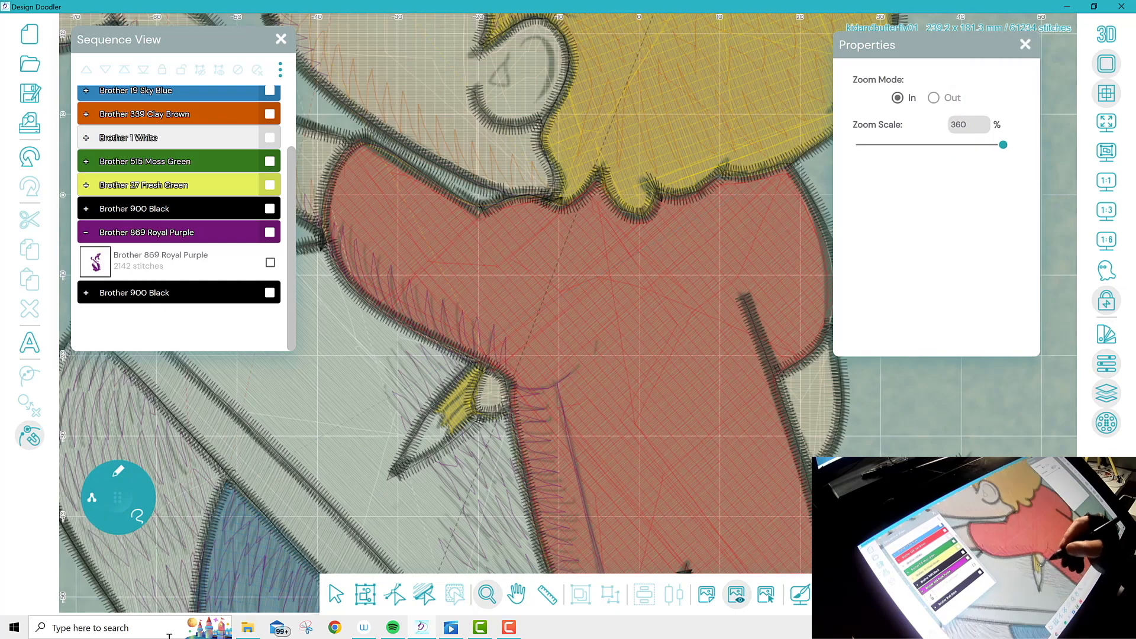
left_click(450, 417)
left_click(450, 417)
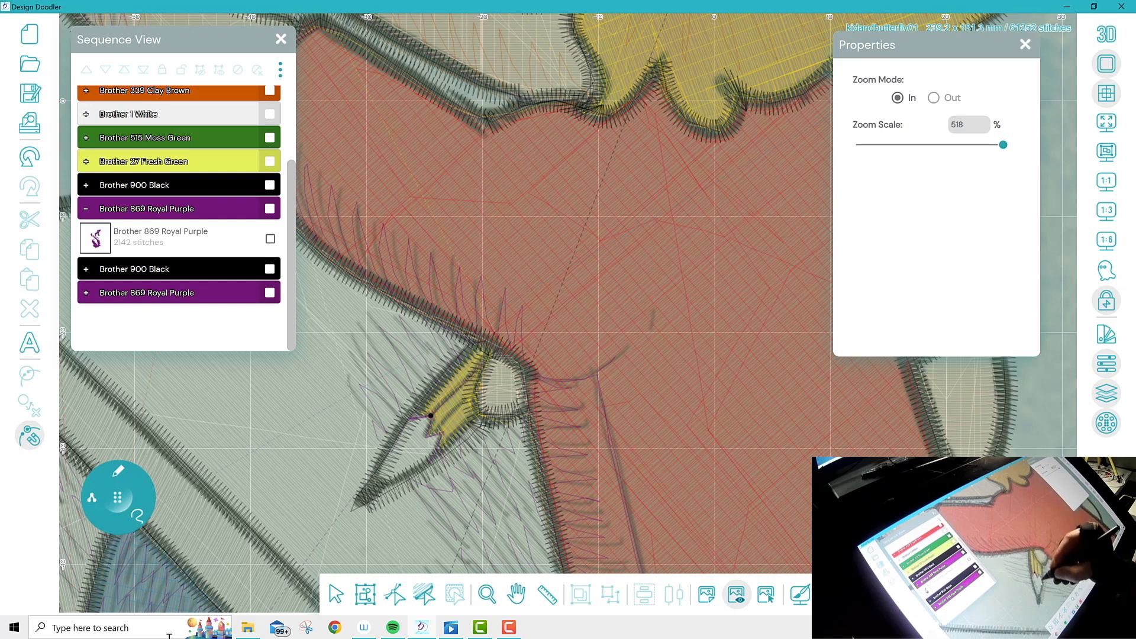
left_click_drag(431, 415, 427, 419)
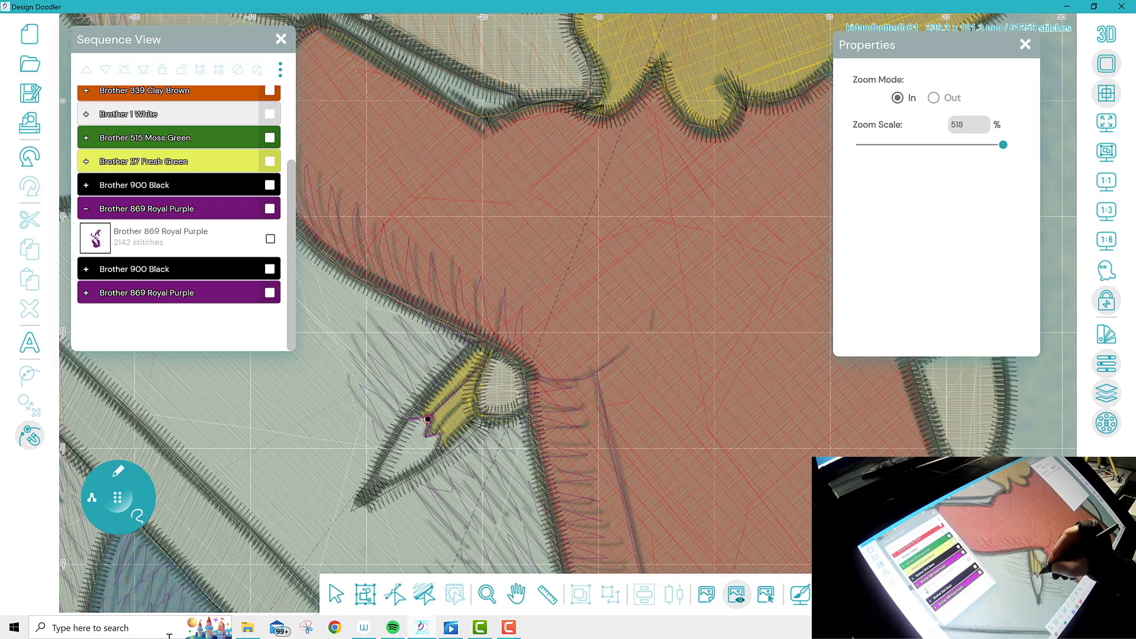
left_click(475, 390)
left_click(436, 435)
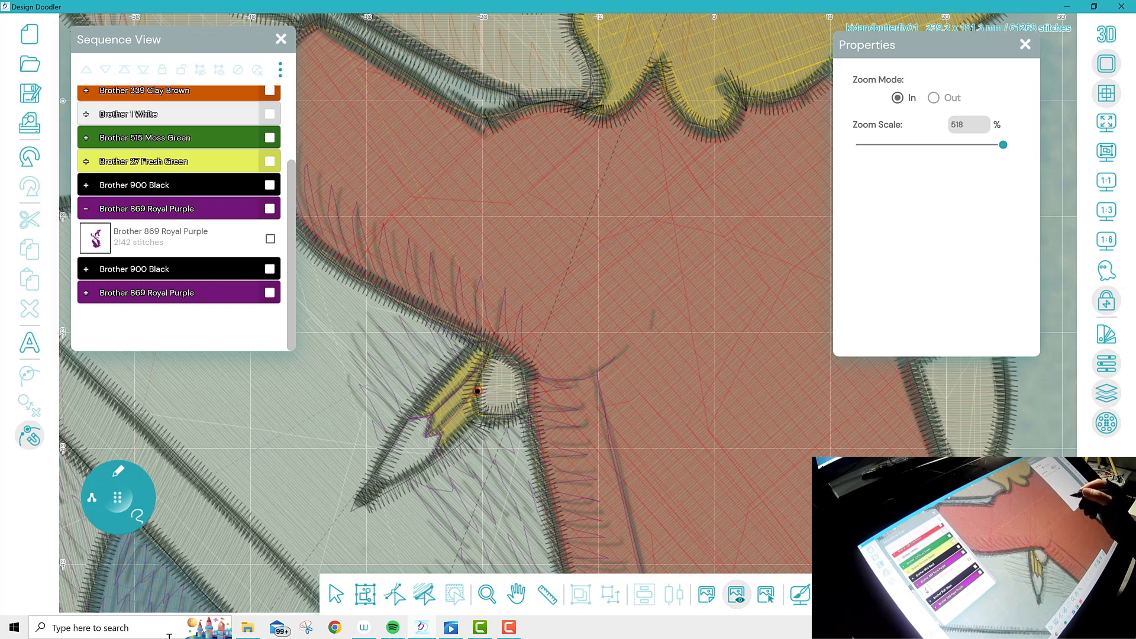
Move the purple pencil lines ahead of the last black block and join them with the existing Royal Purple shading object
left_click(270, 292)
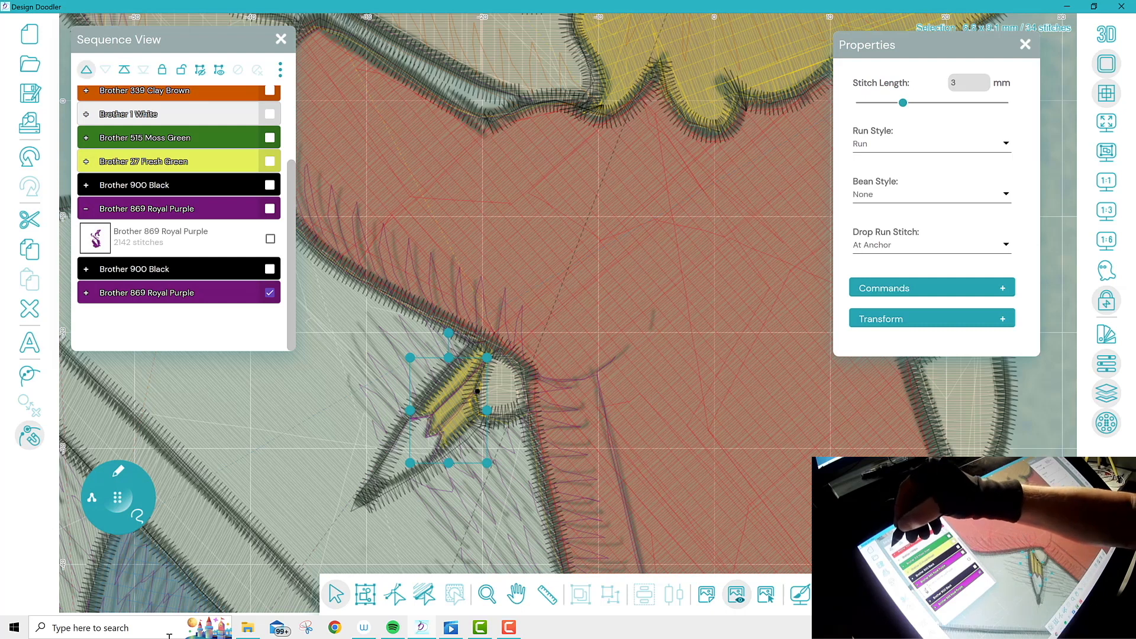
left_click(86, 70)
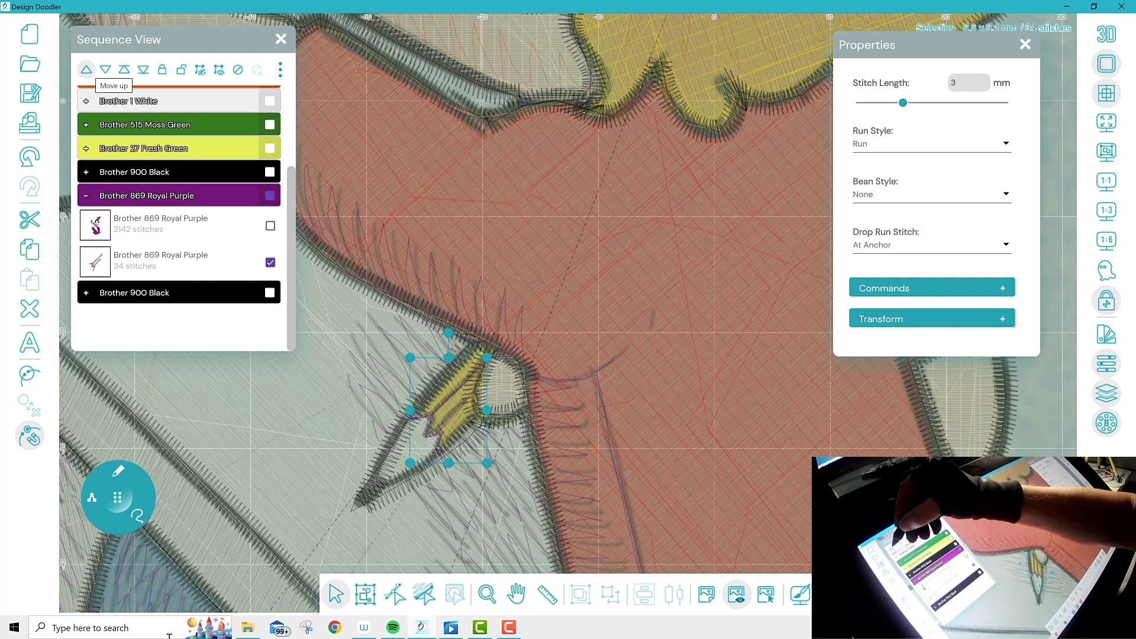
left_click(270, 226)
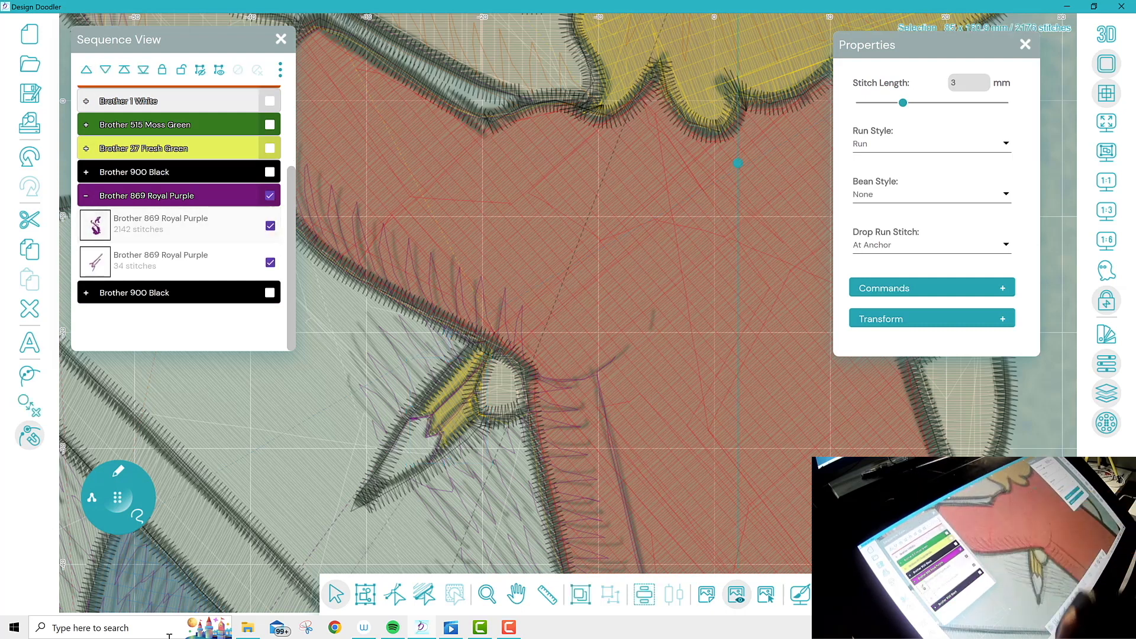
left_click(29, 376)
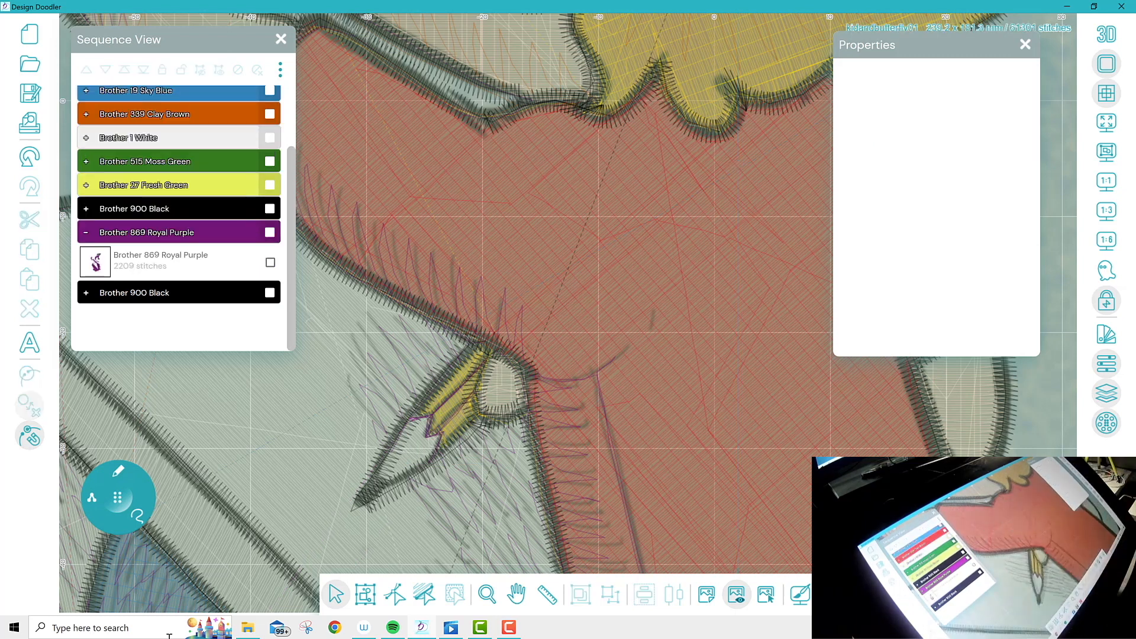
Draw Royal Purple running-stitch details inside the child's ear: the curved inner fold and the small triangular mark beside it
left_click(488, 595)
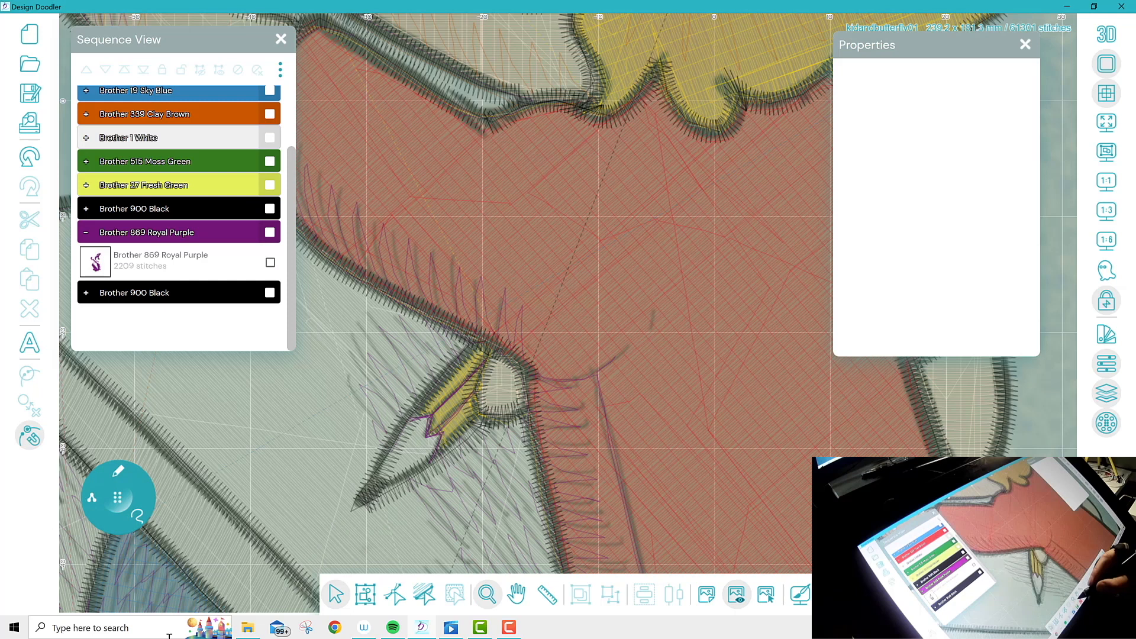
left_click(568, 142)
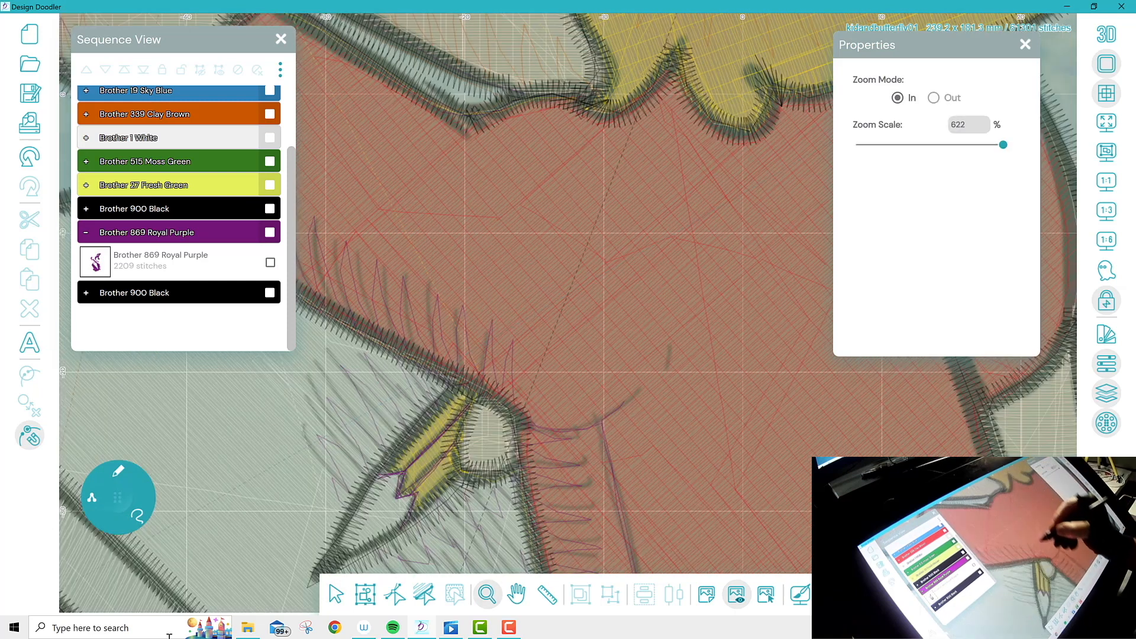
left_click(516, 594)
left_click_drag(553, 115, 518, 587)
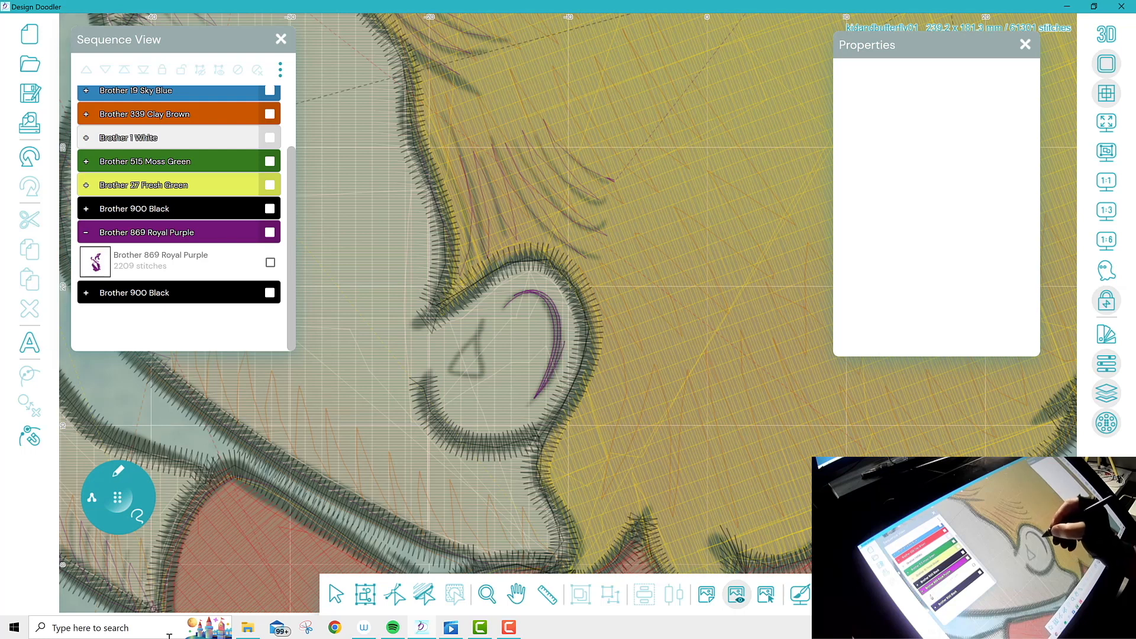
left_click_drag(515, 296, 504, 302)
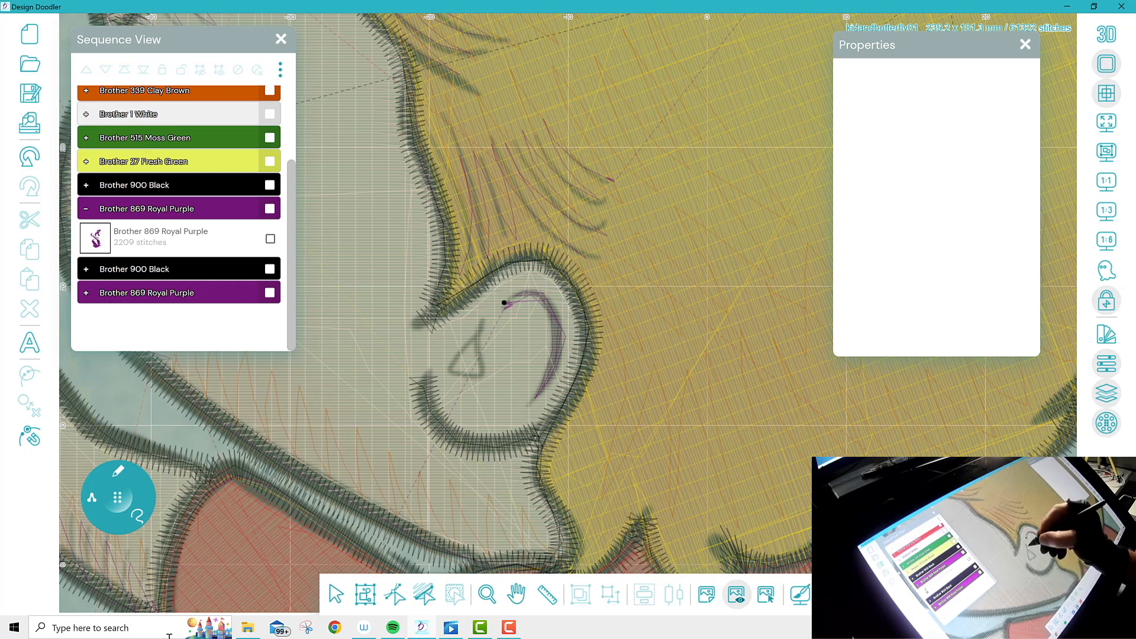
mouse_move(483, 323)
left_mouse_down()
mouse_move(480, 375)
mouse_move(483, 323)
left_mouse_up()
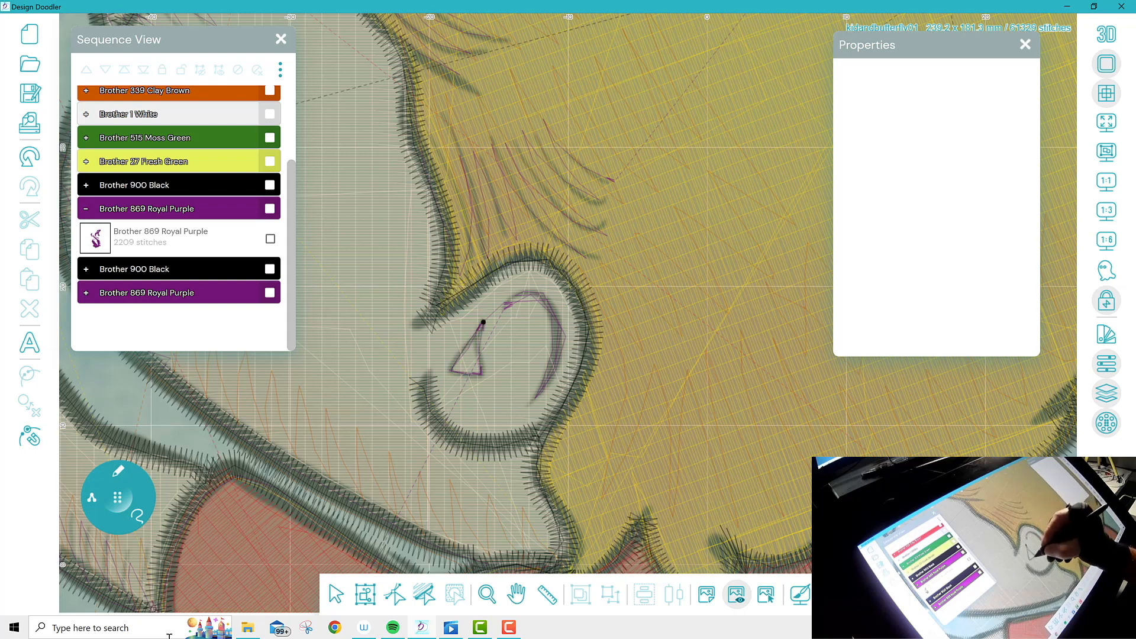
left_click_drag(483, 322, 515, 296)
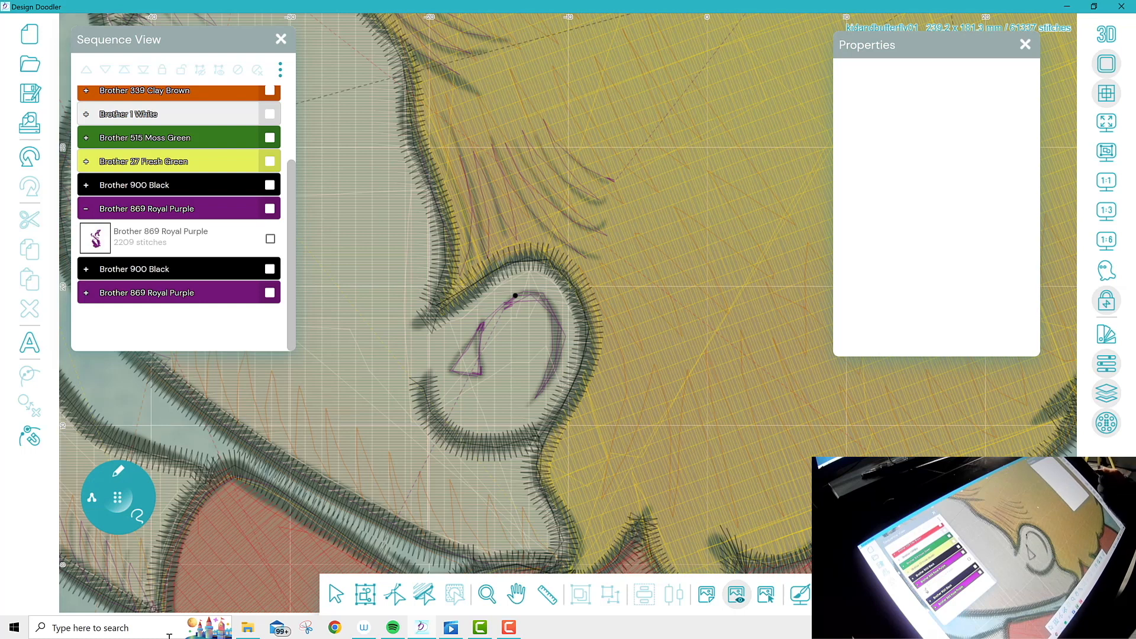
Move the purple ear lines ahead of the last black block and join them into one object
left_click(148, 292)
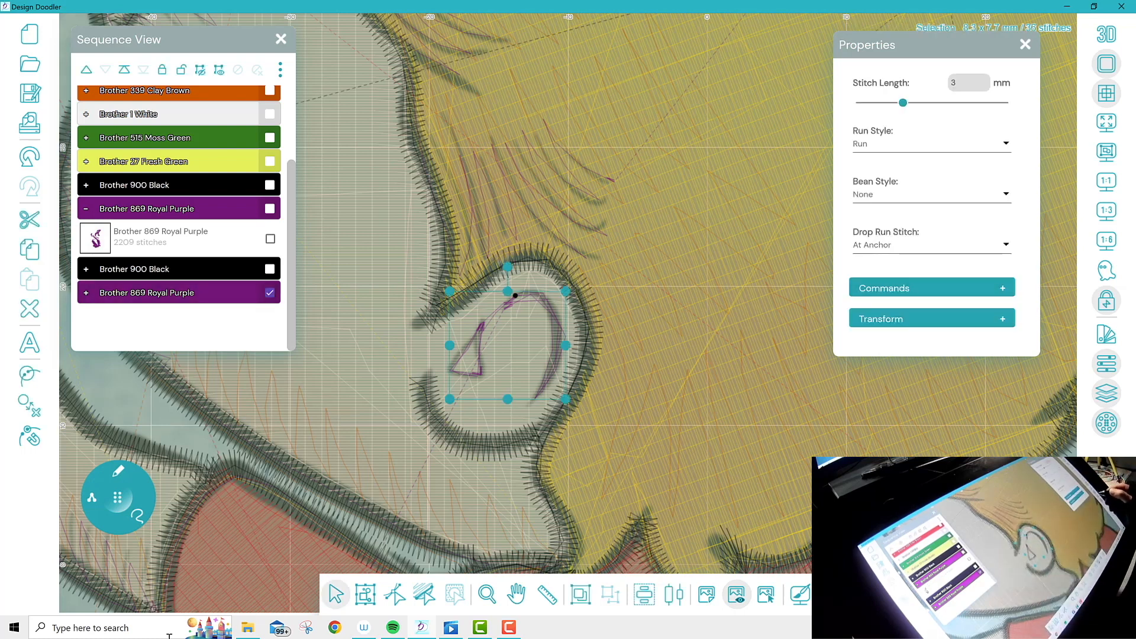
left_click(148, 292)
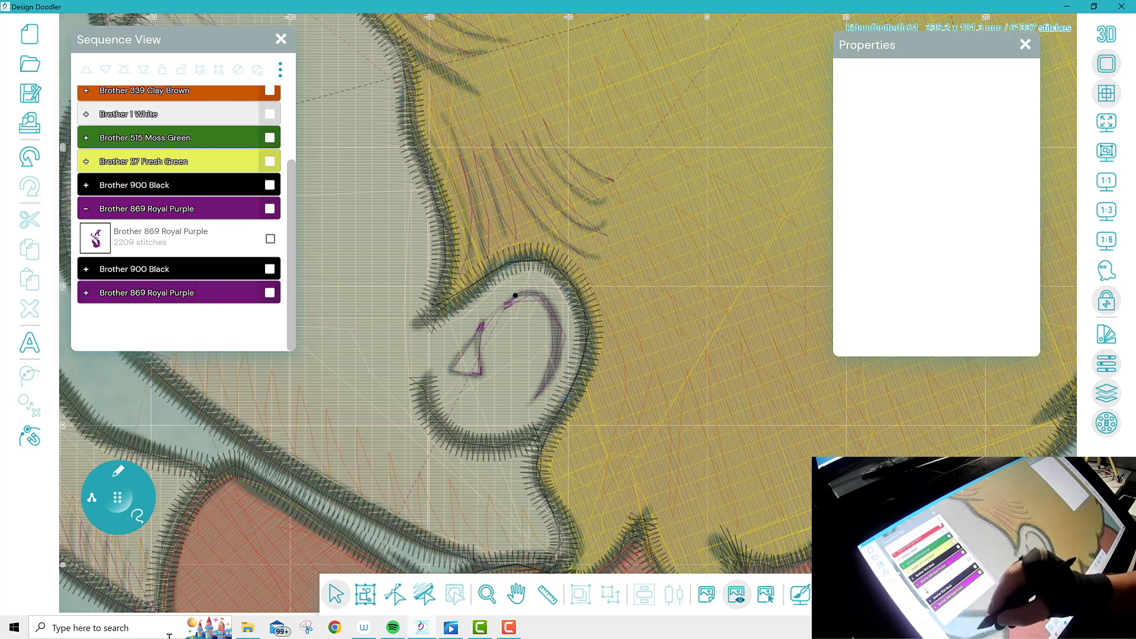
left_click(148, 292)
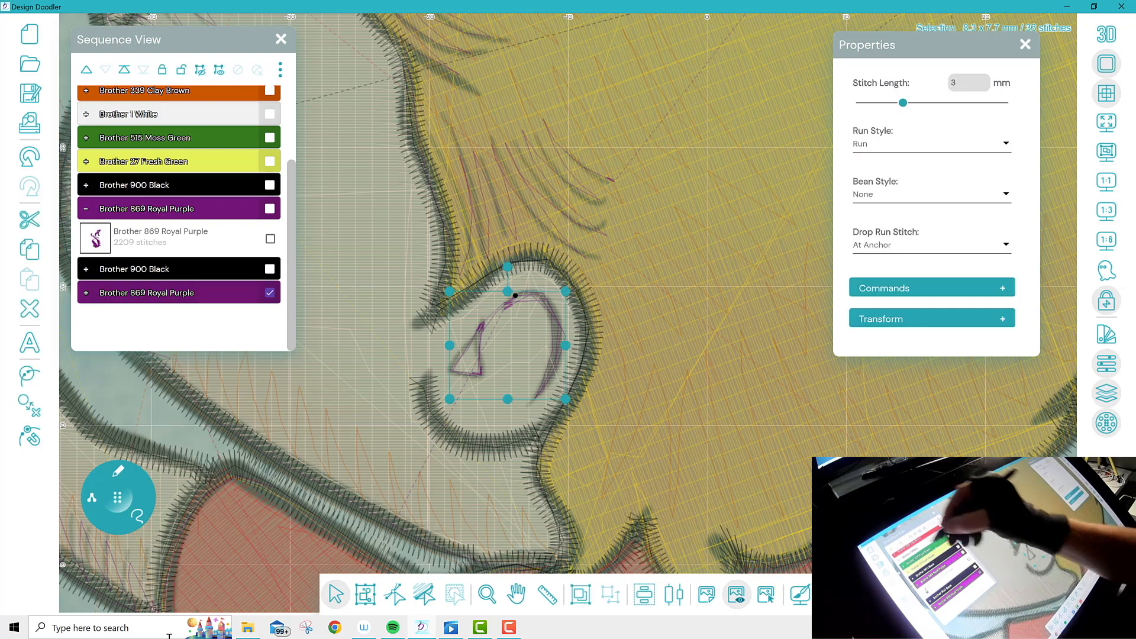
left_click(86, 293)
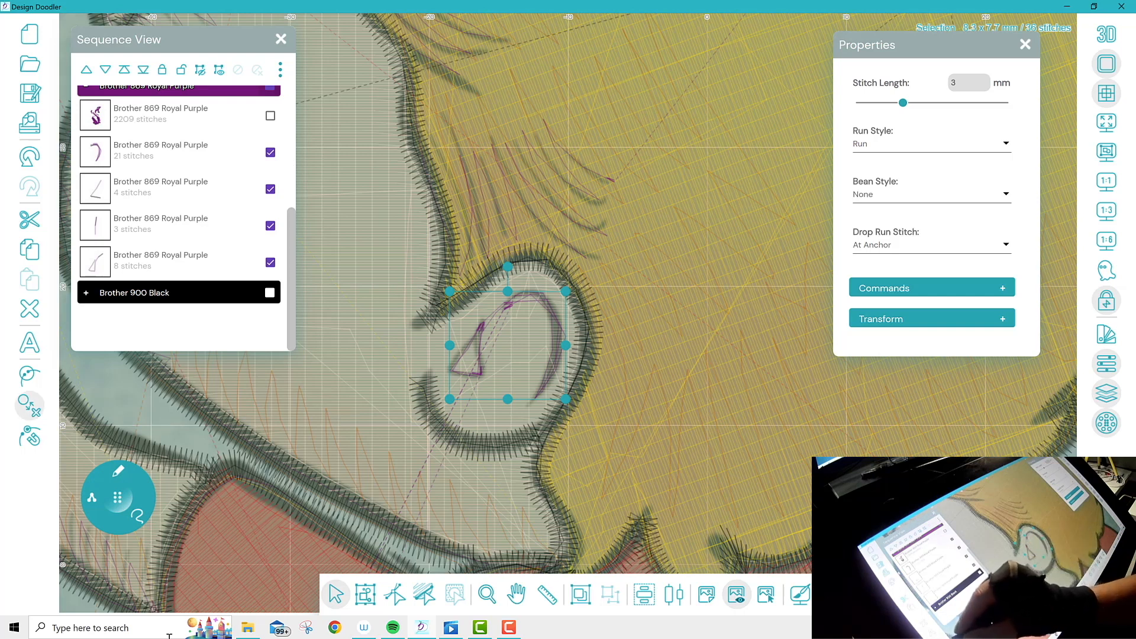
left_click(29, 406)
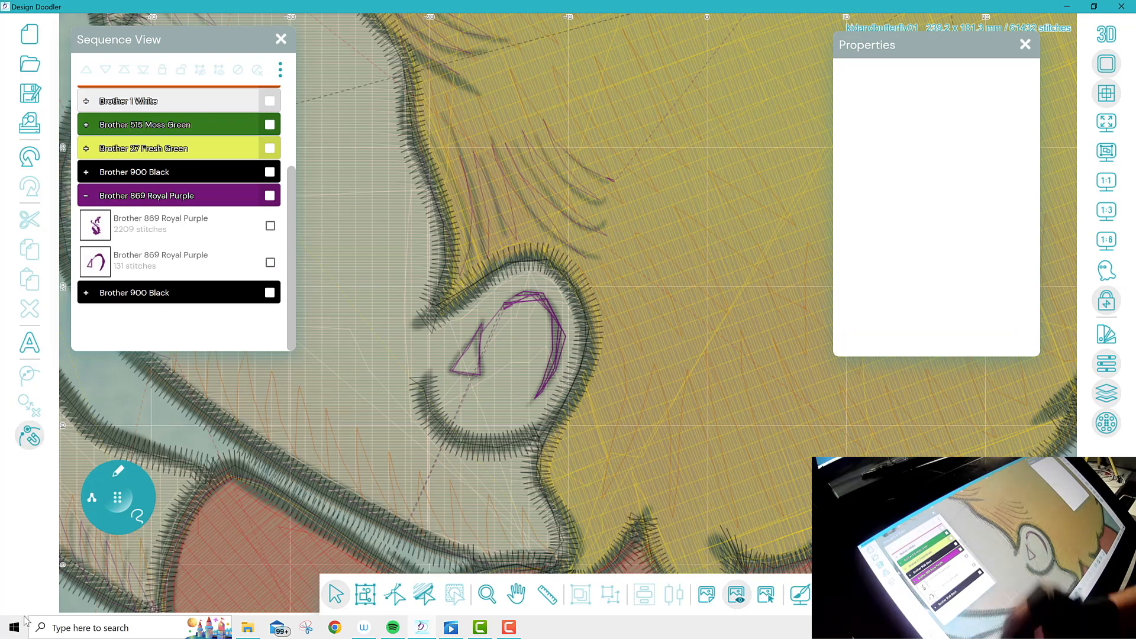
Recolour all objects in the Royal Purple block to black, palette colour 1
left_click(270, 195)
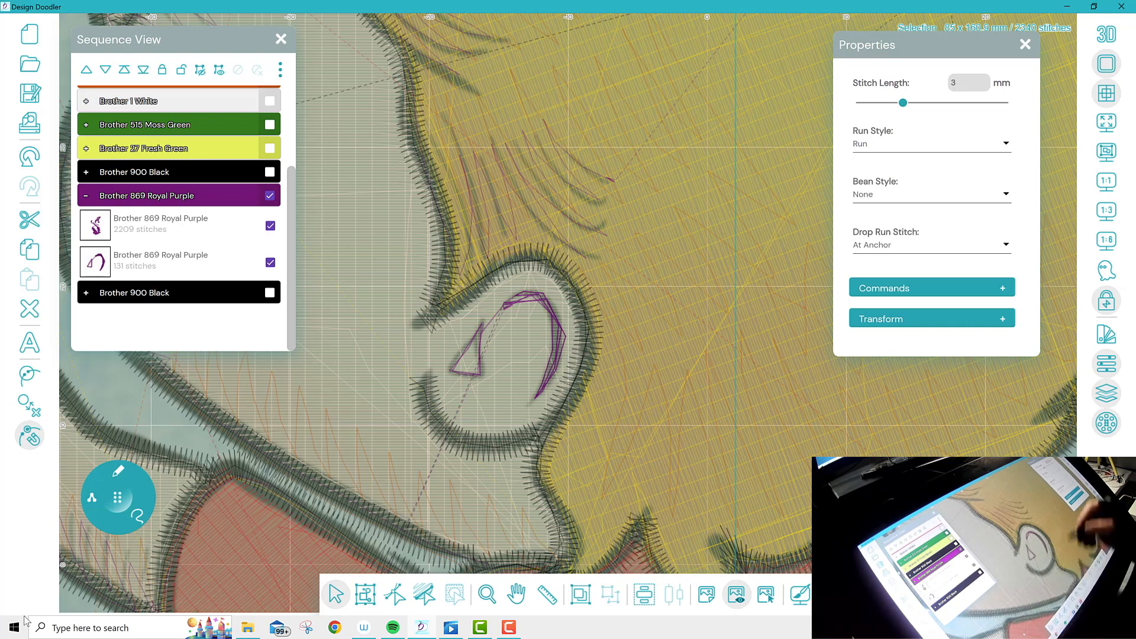
left_click(1106, 335)
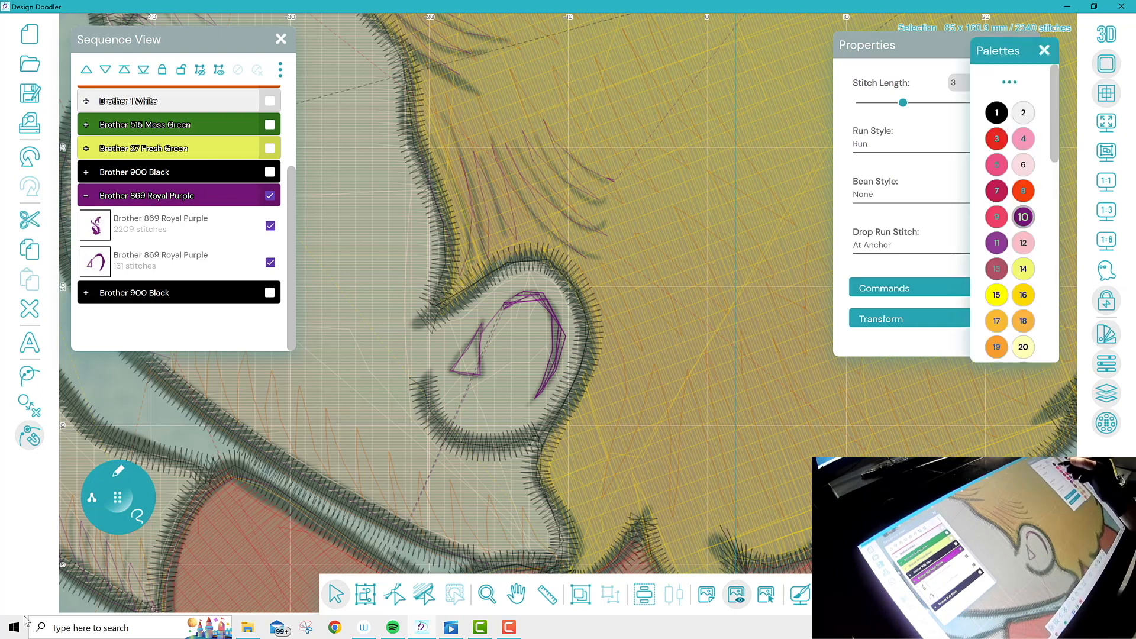
left_click(996, 113)
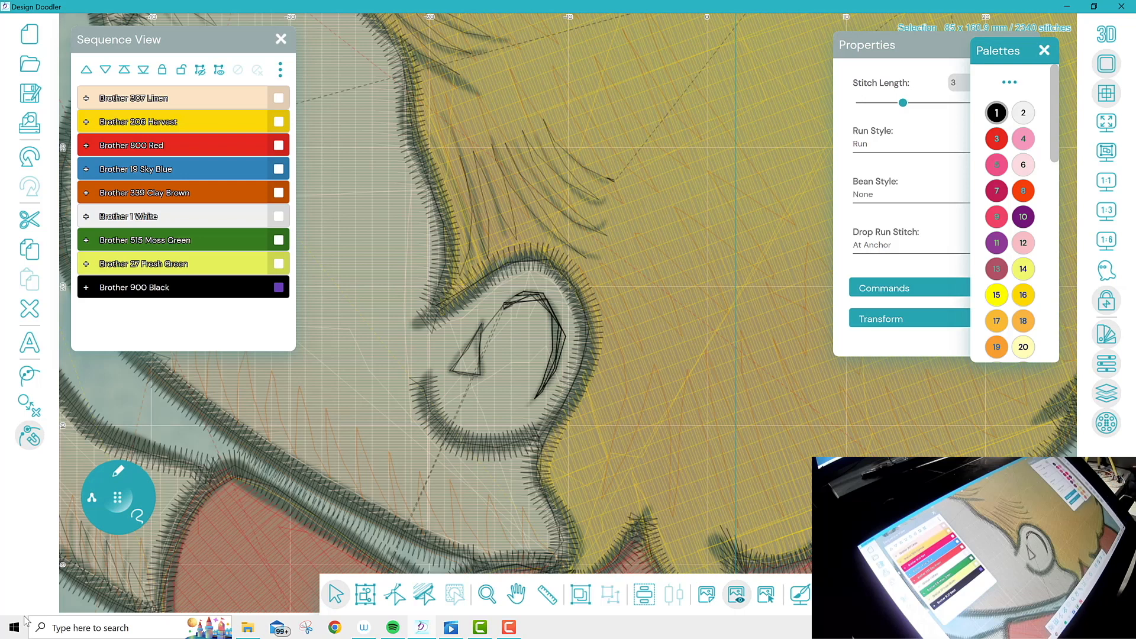
left_click(1106, 334)
Check the whole child-and-butterfly design from its top edge to the grass and save the design file
left_click(487, 594)
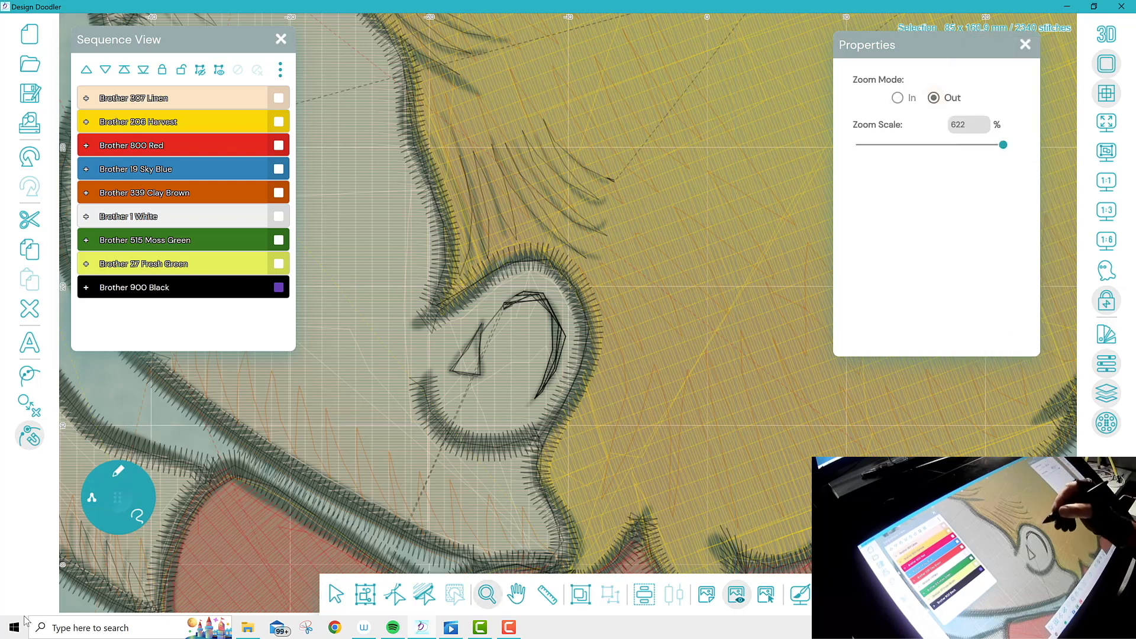
left_click(586, 299)
left_click(601, 301)
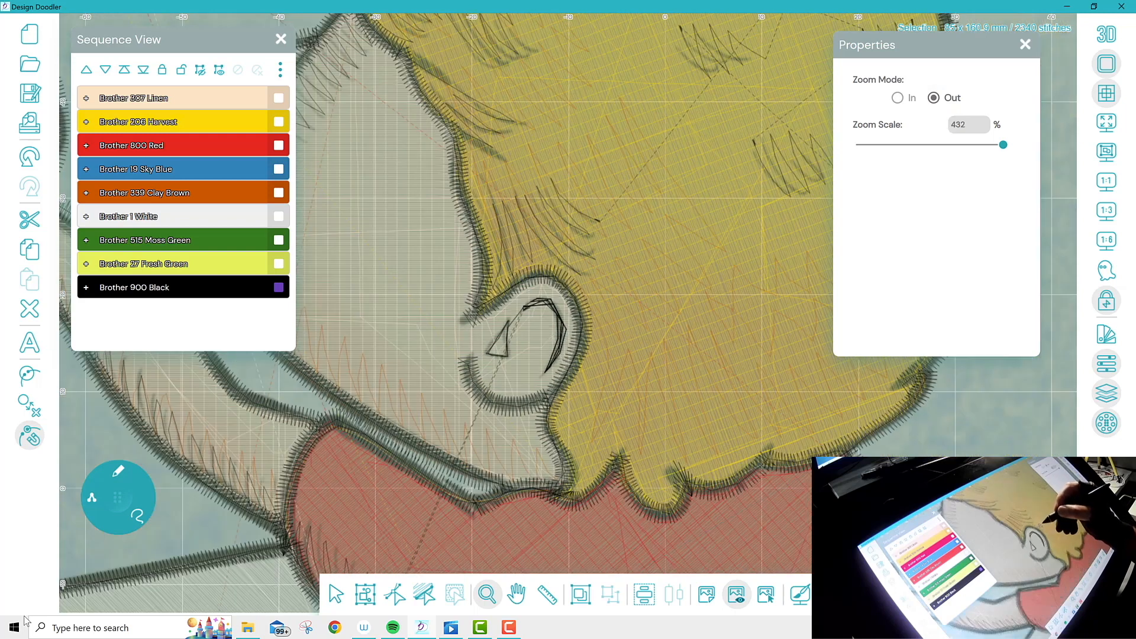
left_click(609, 312)
left_click(602, 315)
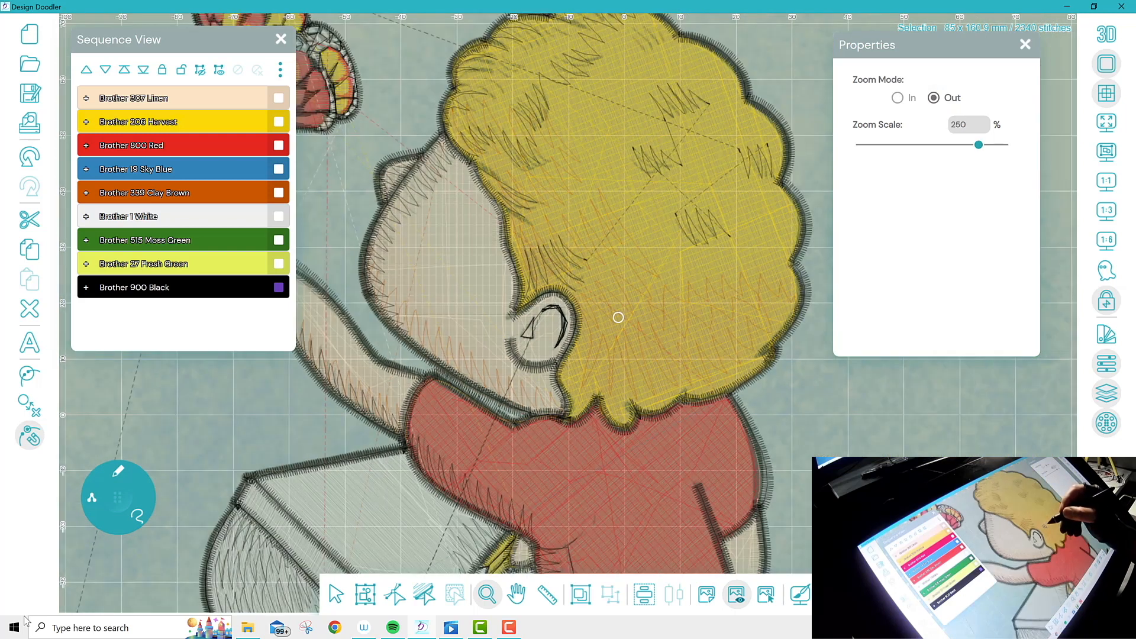
left_click(610, 318)
left_click(619, 321)
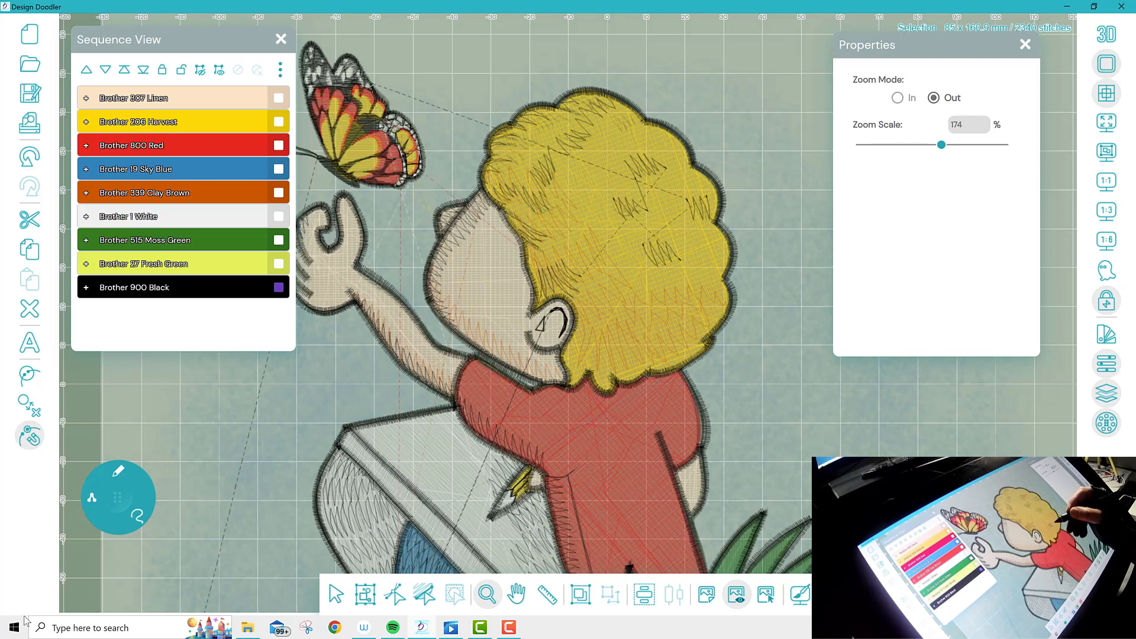
left_click(568, 319)
left_click(570, 311)
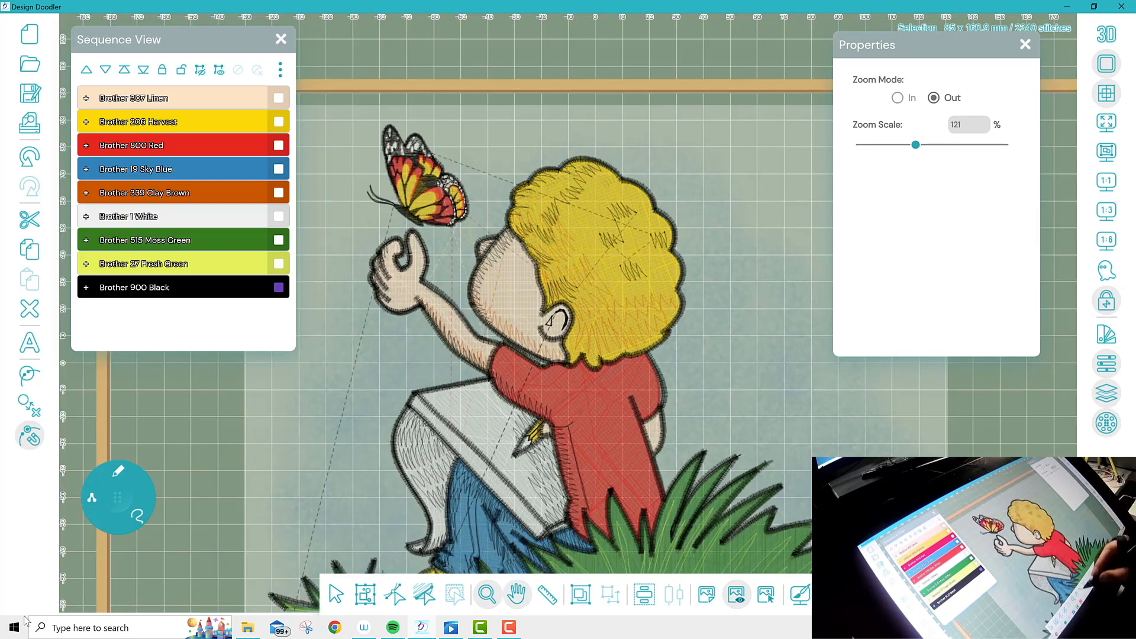
left_click(516, 594)
left_click_drag(651, 355, 645, 279)
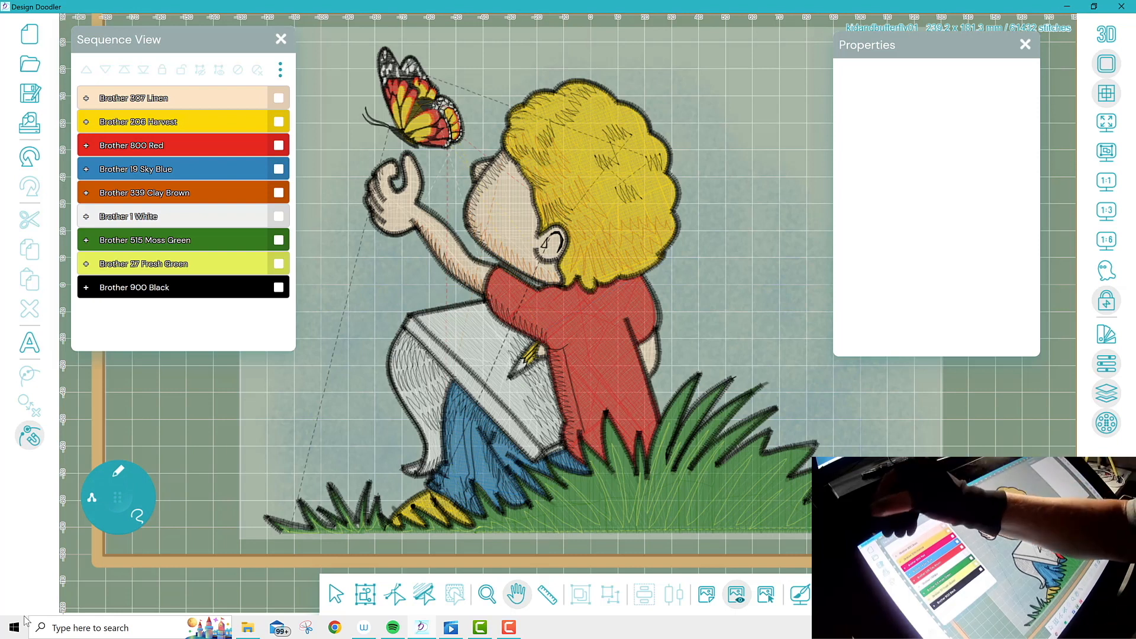
left_click(30, 94)
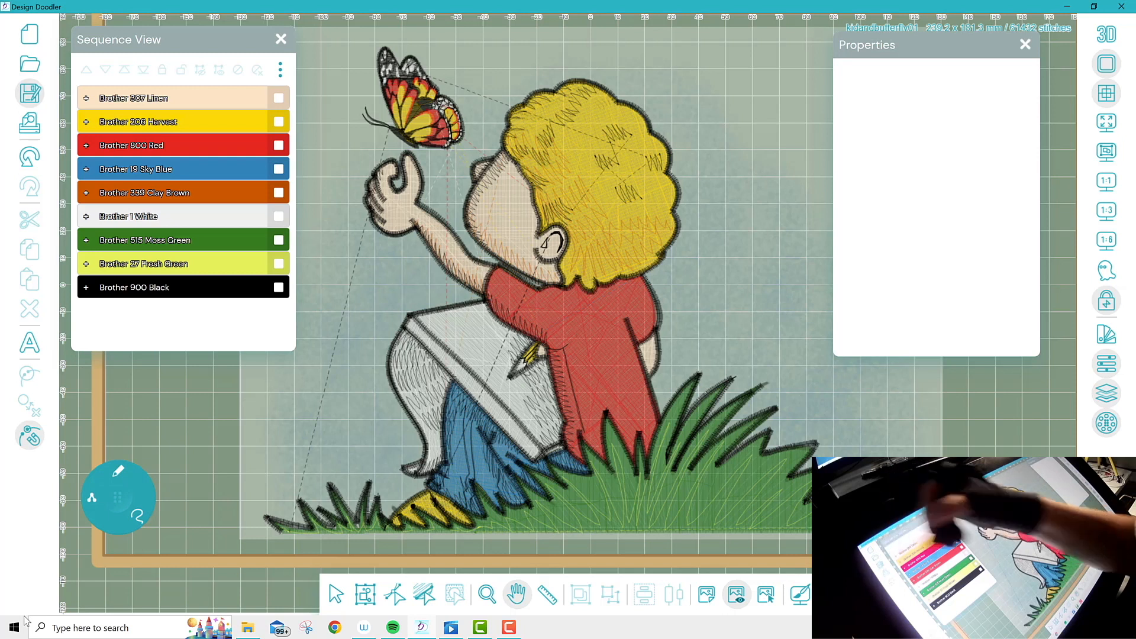